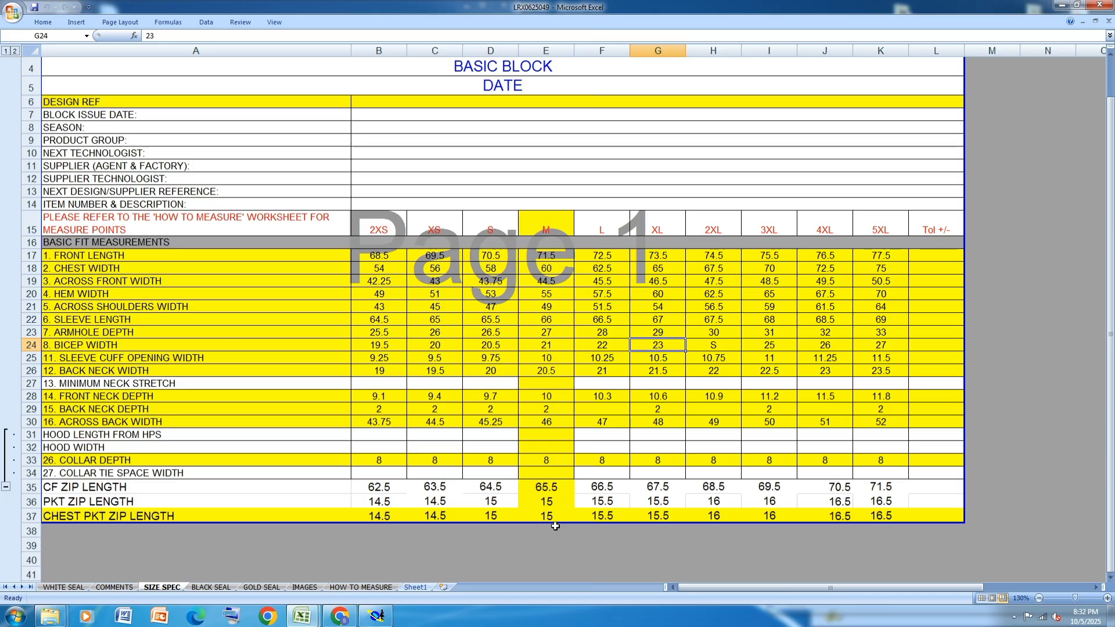
# Switch to Modaris and add a notch at each of the two inner points on the chest pocket line
pyautogui.click(1061, 4)
pyautogui.click(482, 5)
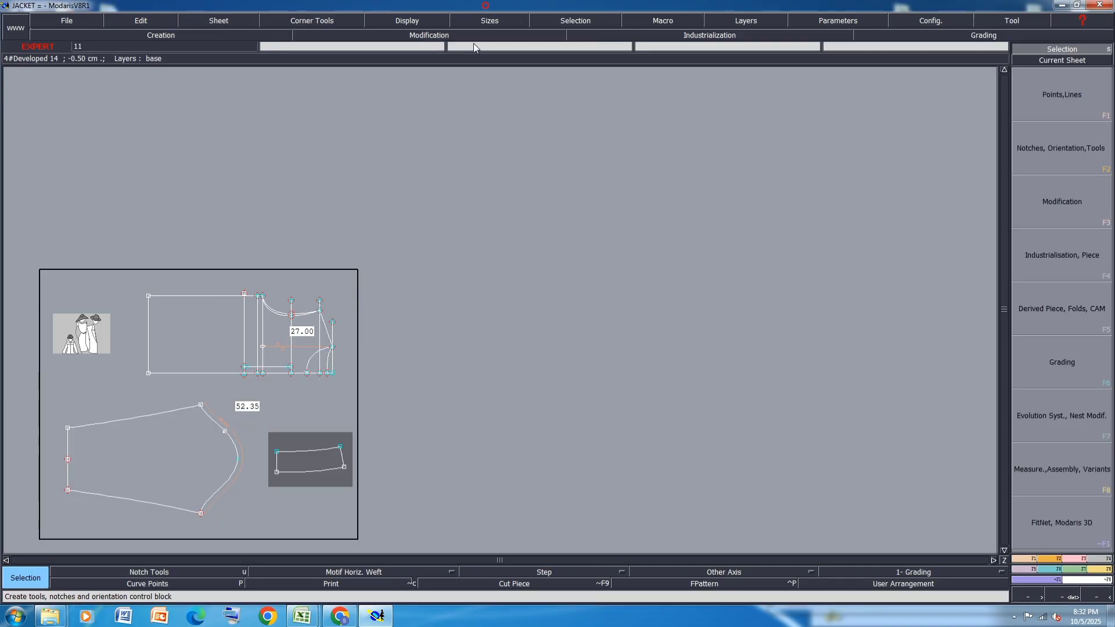
pyautogui.scroll(3, 377, 318)
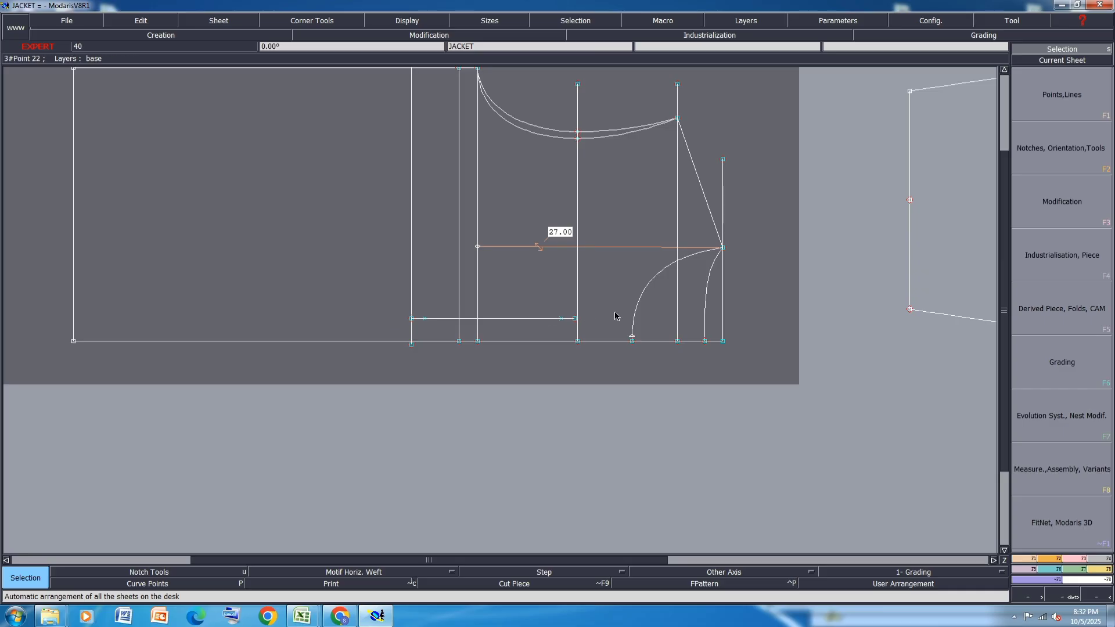
pyautogui.scroll(2, 612, 313)
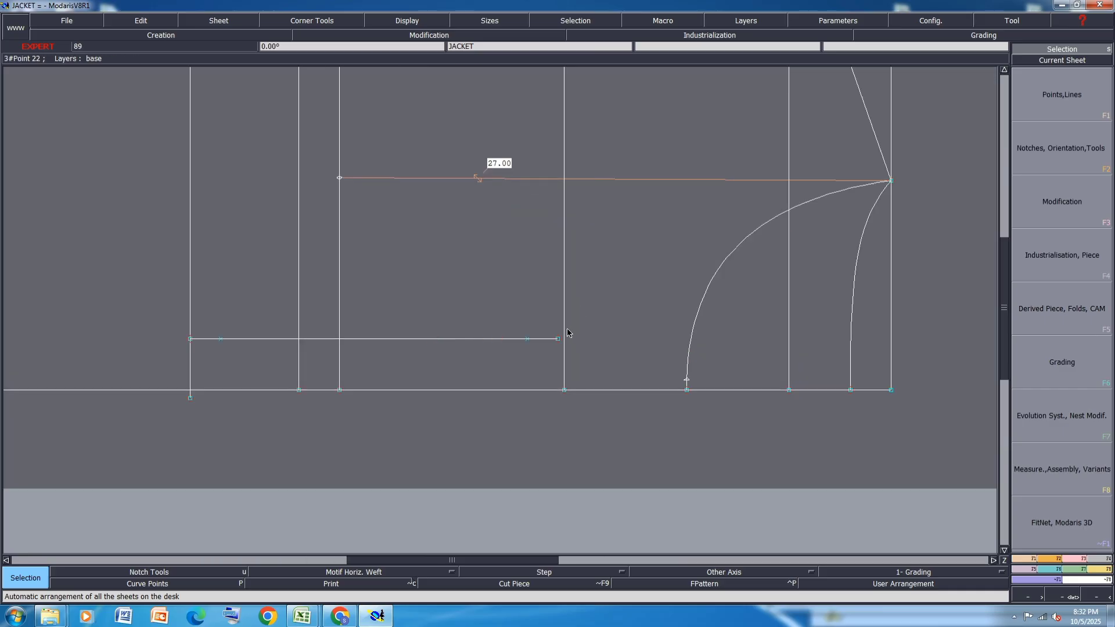
pyautogui.press('u')
pyautogui.click(527, 339)
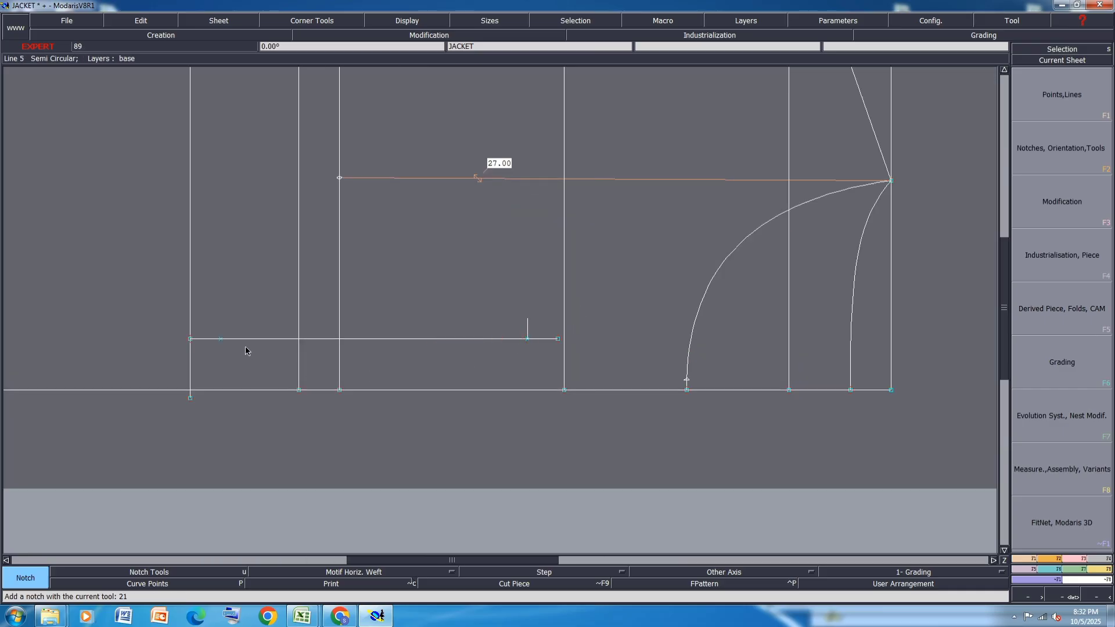
pyautogui.click(220, 339)
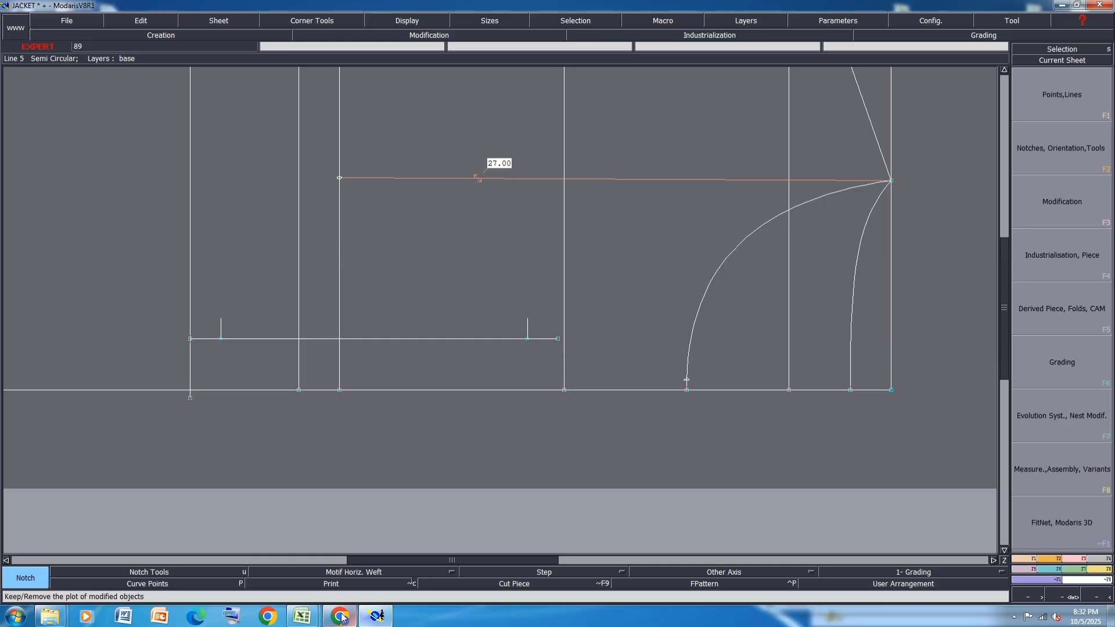
# Switch to the Excel workbook and examine the chest pocket in the jacket sketches on Sheet1
pyautogui.moveTo(302, 616)
pyautogui.click(343, 570)
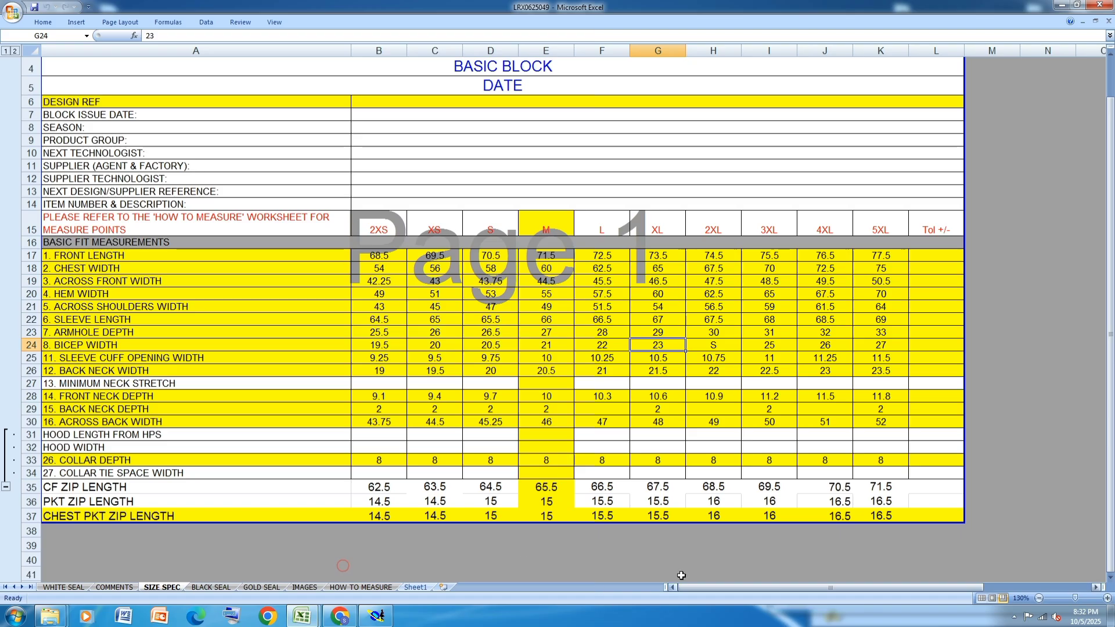
pyautogui.click(414, 587)
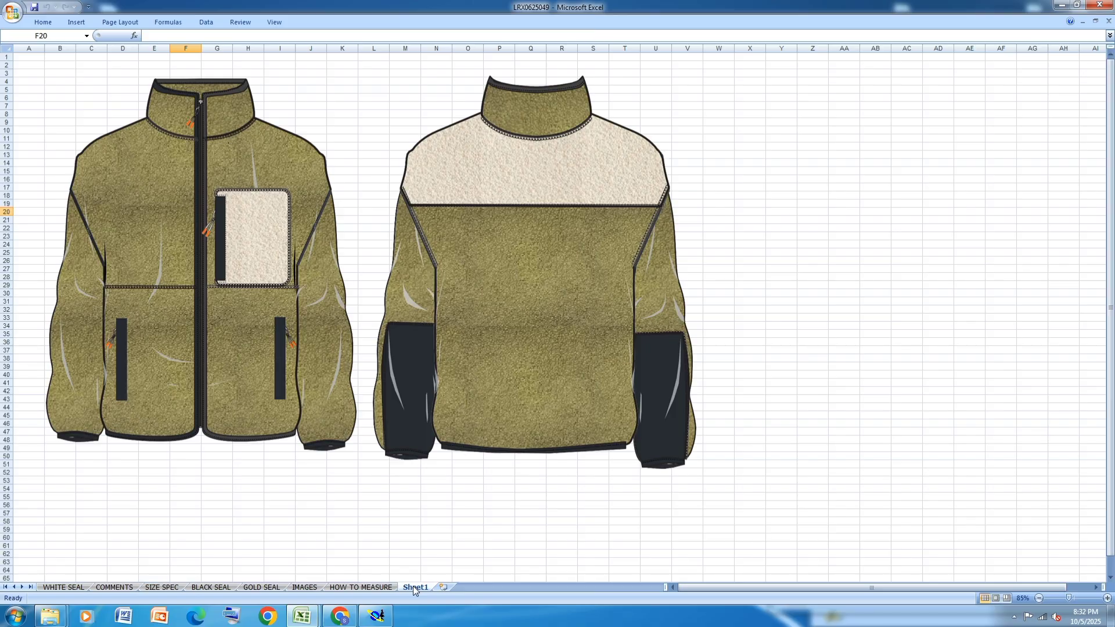
# Return to Modaris, measure the length between the two pocket notches, and undo the measure
pyautogui.click(376, 615)
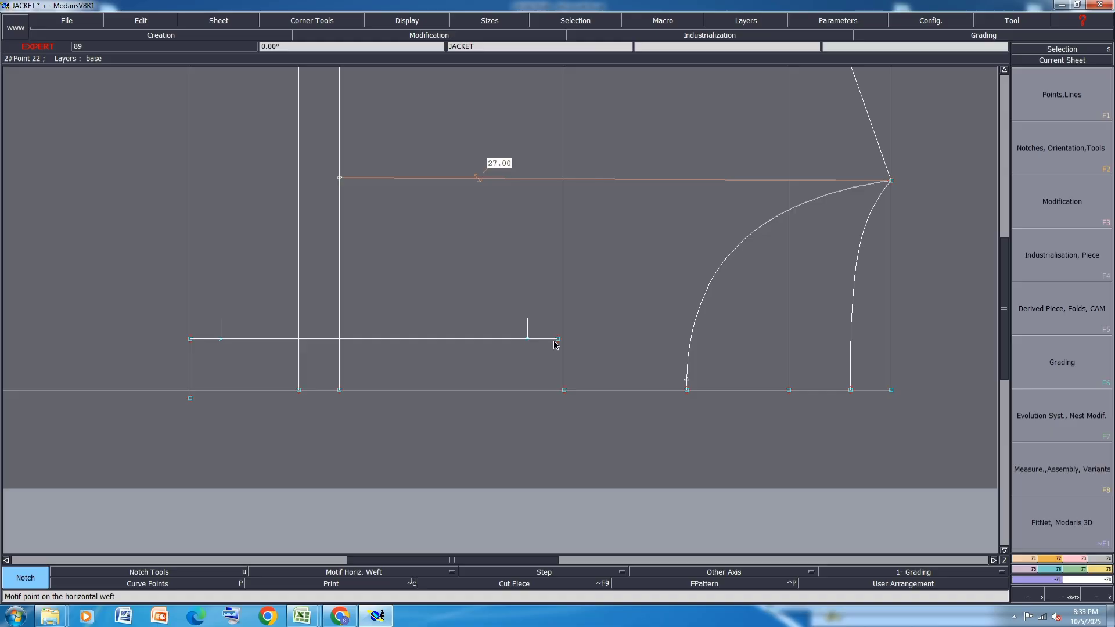
pyautogui.scroll(-3, 566, 350)
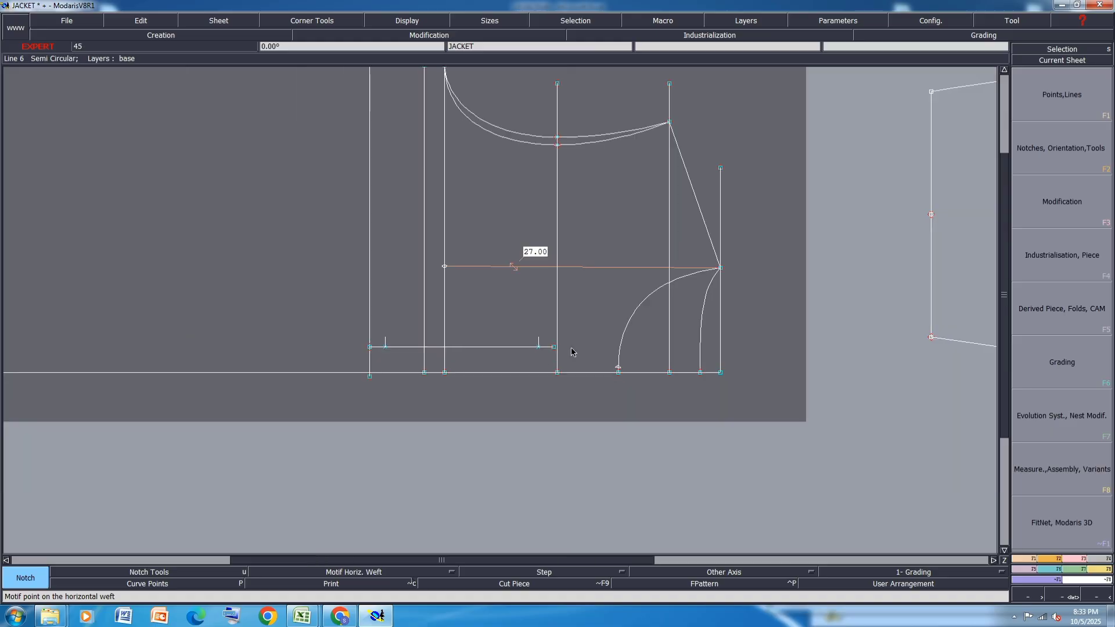
pyautogui.scroll(2, 566, 351)
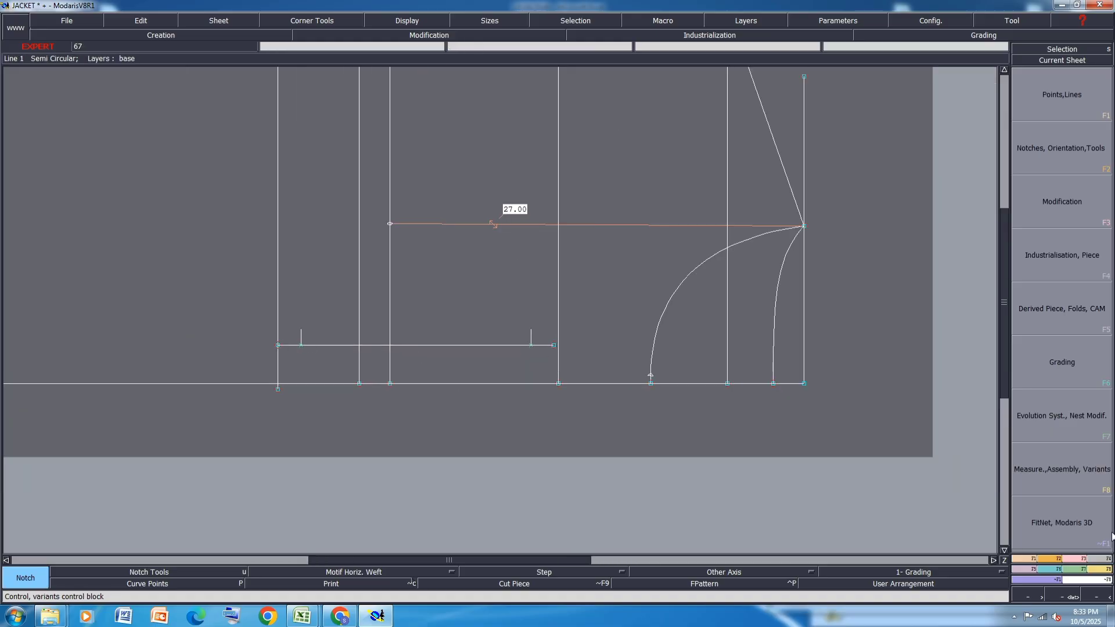
pyautogui.click(1061, 469)
pyautogui.click(1076, 147)
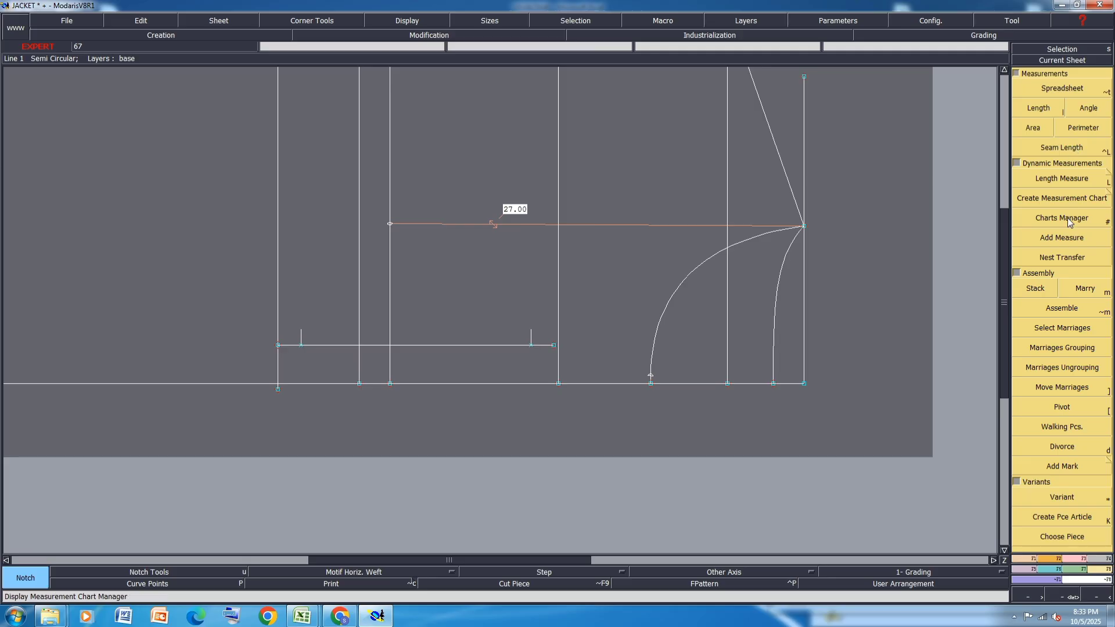
pyautogui.click(1068, 177)
pyautogui.click(300, 344)
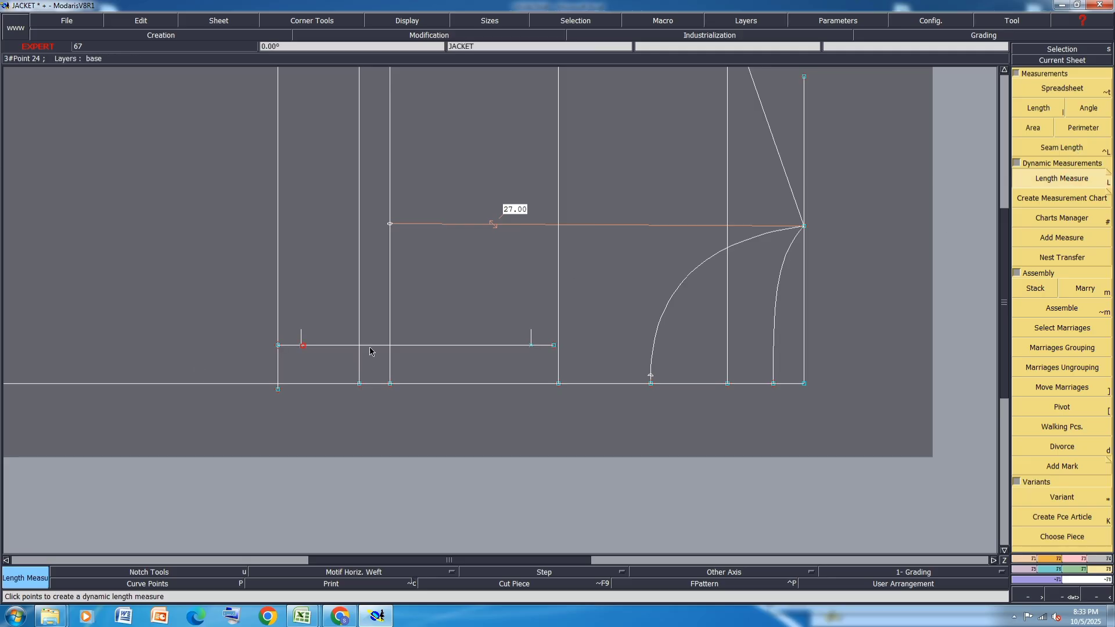
pyautogui.click(530, 345)
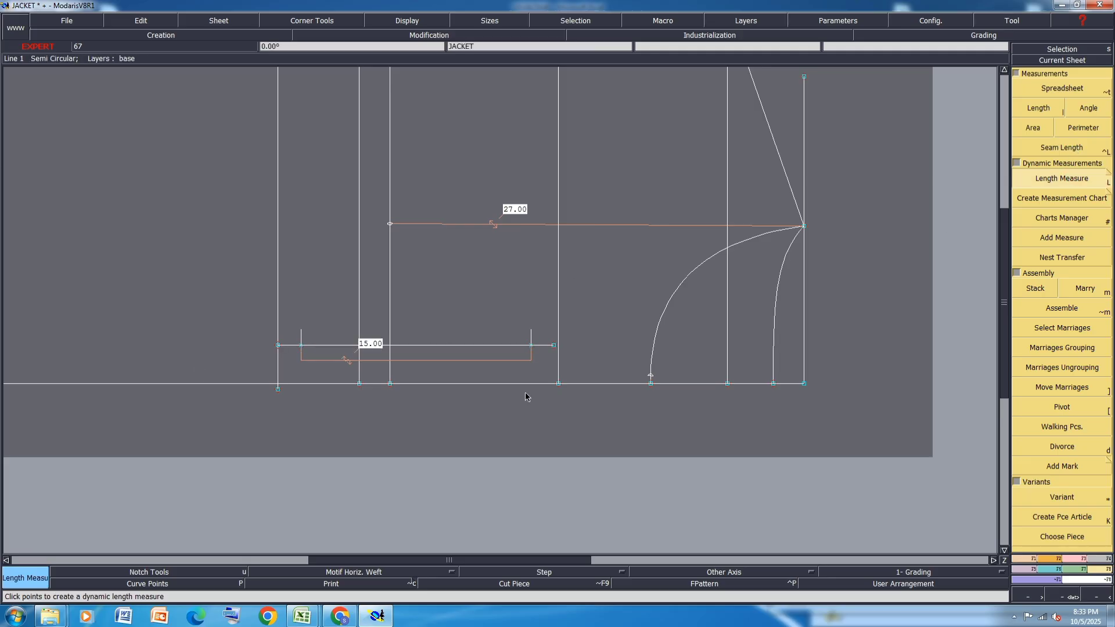
pyautogui.hotkey('ctrl', 'z')
# Draw a straight line from the pocket line's end nearest the neckline with dx 0 and dy 13 cm
pyautogui.scroll(-1, 525, 392)
pyautogui.scroll(1, 544, 359)
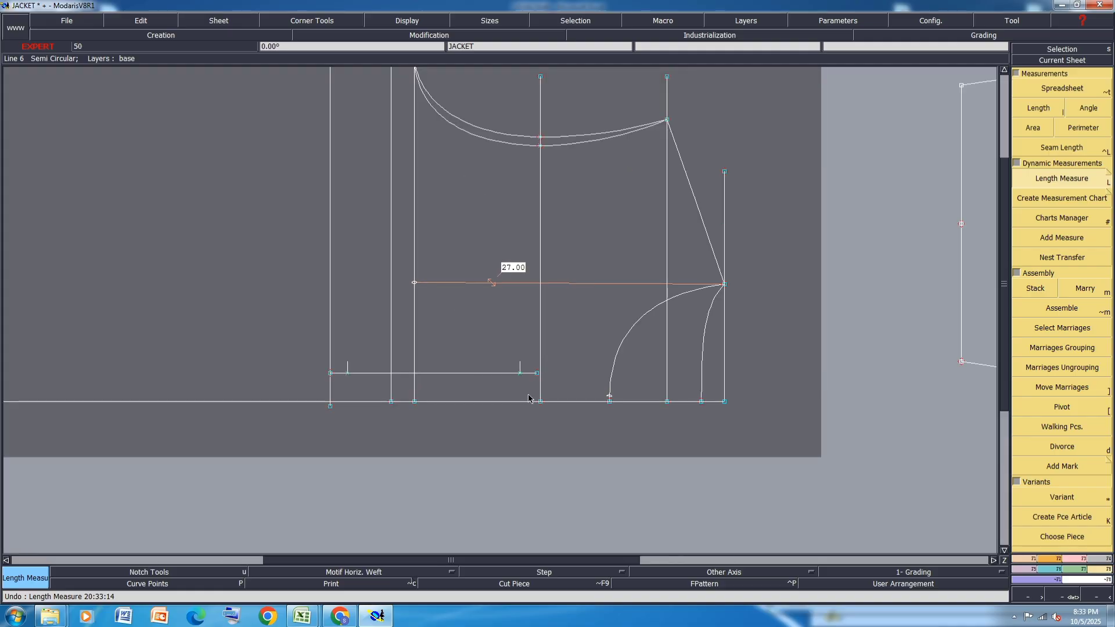
pyautogui.click(1025, 561)
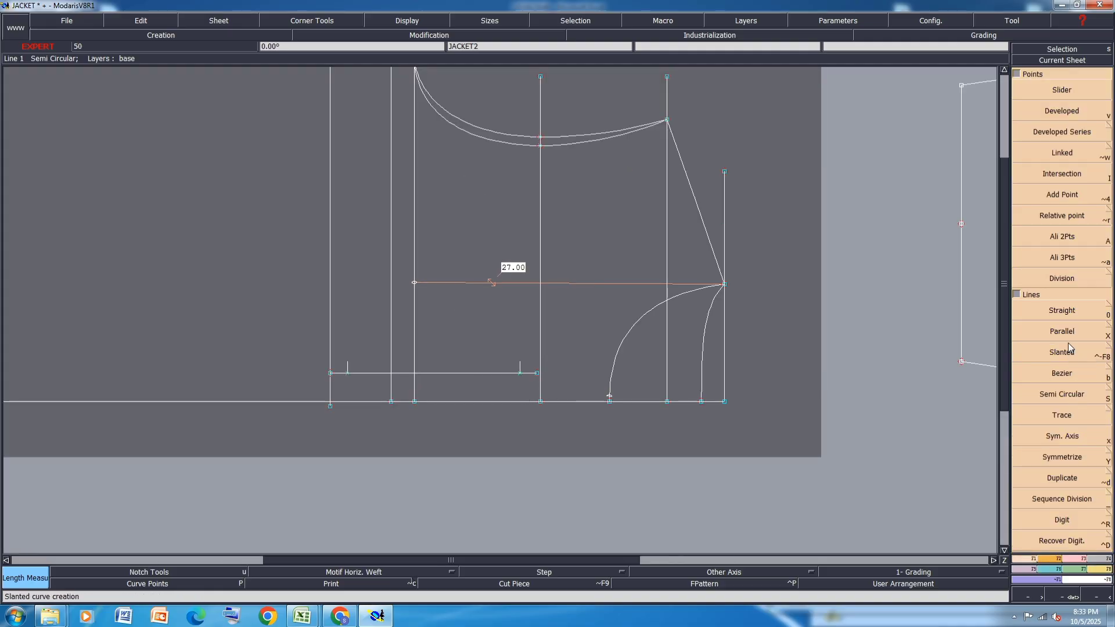
pyautogui.click(1069, 310)
pyautogui.click(536, 372)
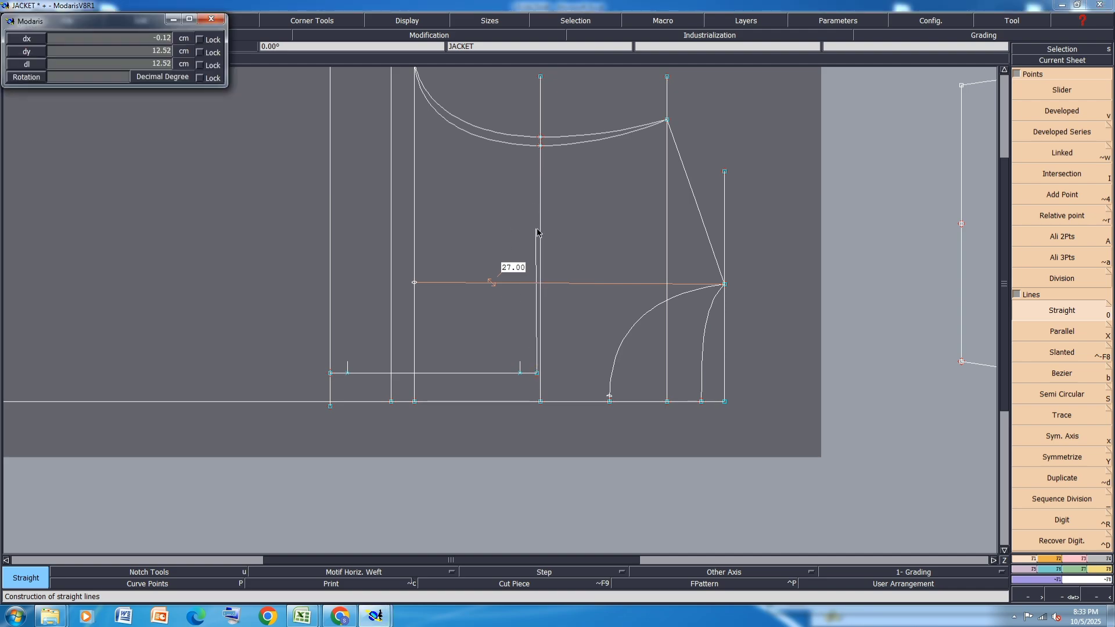
pyautogui.write('0')
pyautogui.press('Return')
pyautogui.write('13')
pyautogui.press('Return')
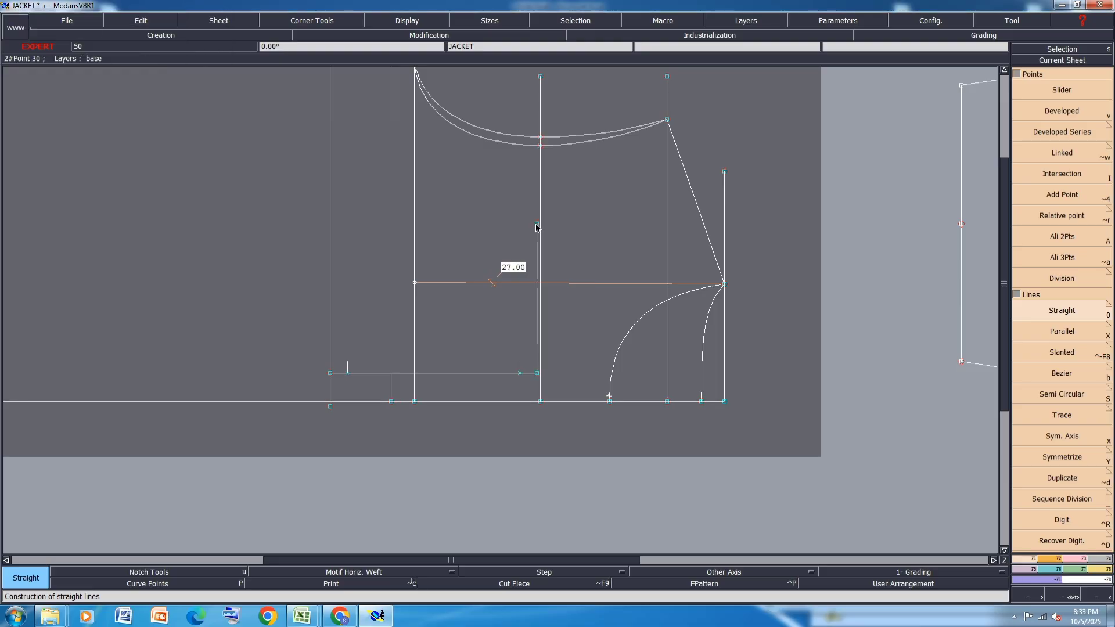
# Close the pocket outline with a horizontally aligned straight line to the vertical construction line, converting its slider endpoint into a curve point
pyautogui.click(535, 225)
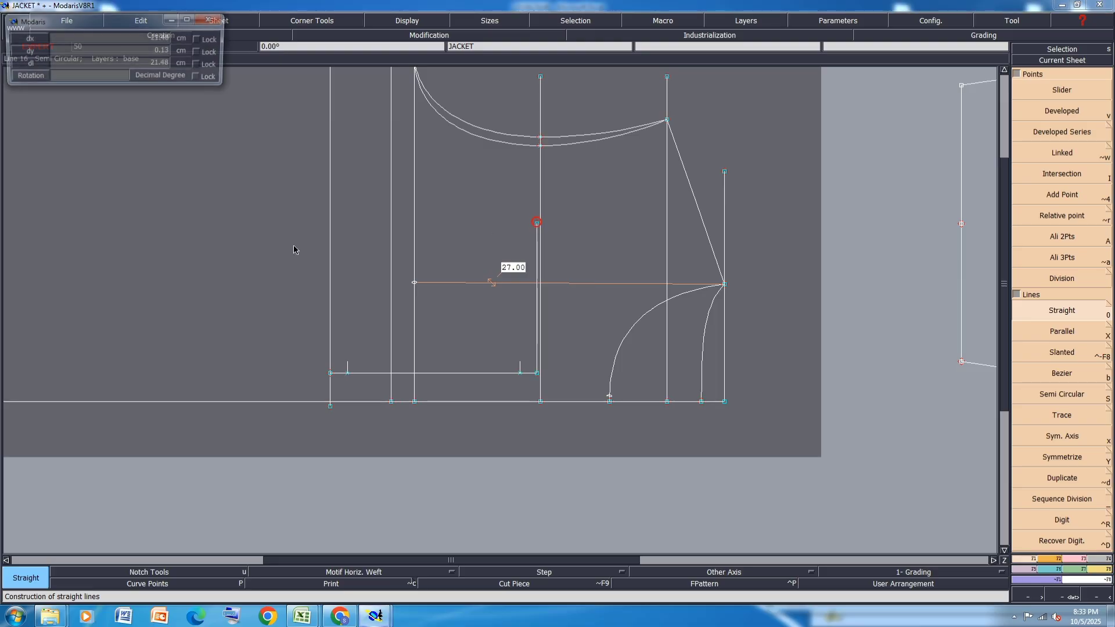
pyautogui.click(329, 223)
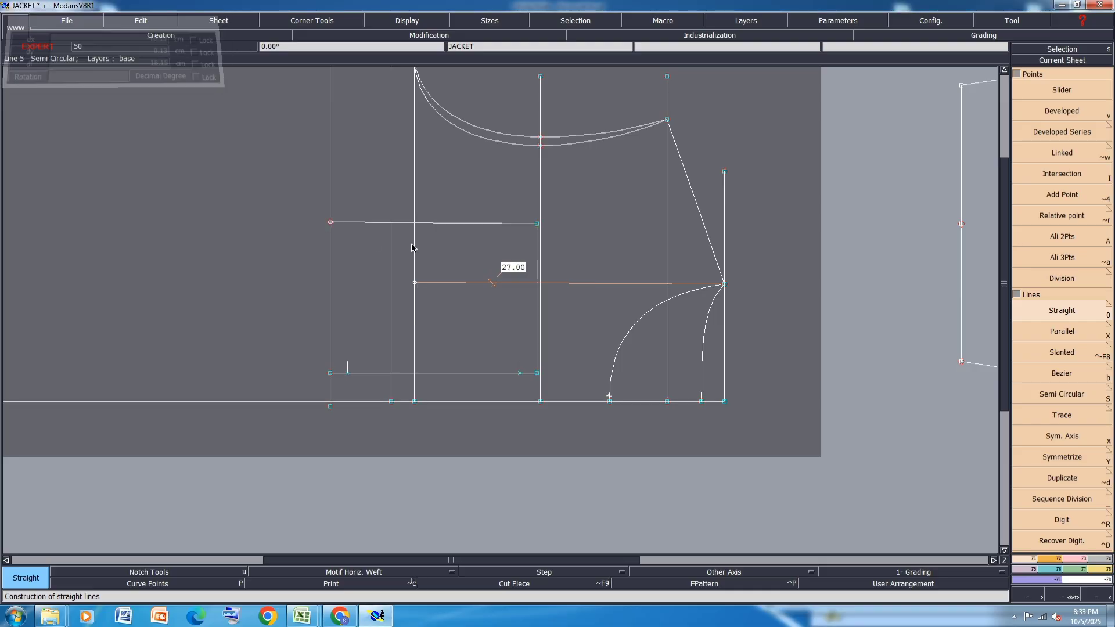
pyautogui.press('a')
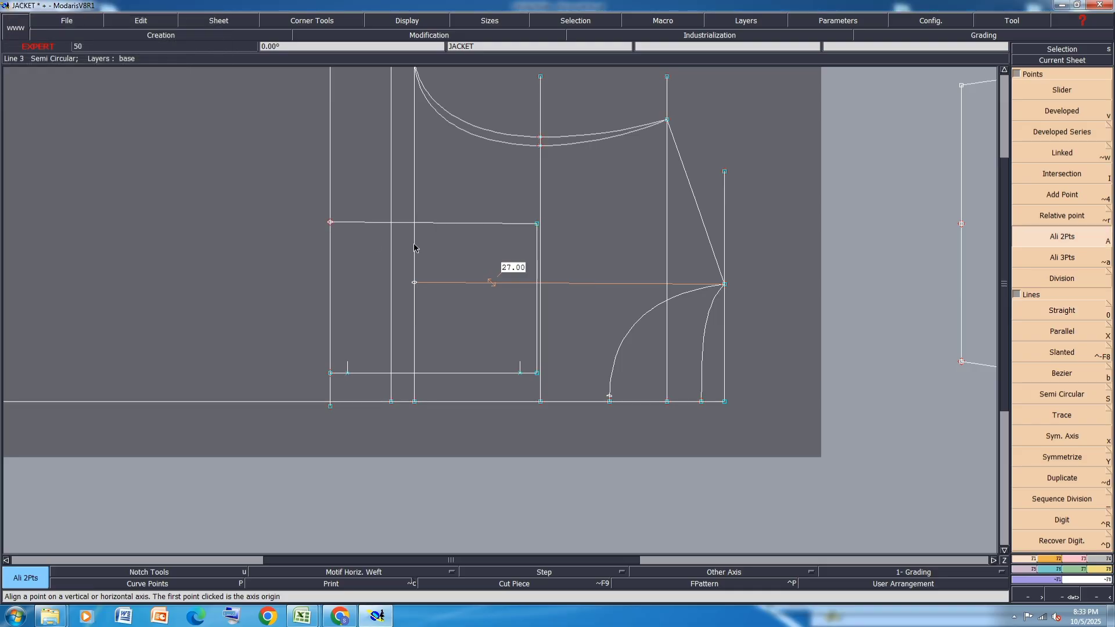
pyautogui.click(537, 224)
pyautogui.click(330, 224)
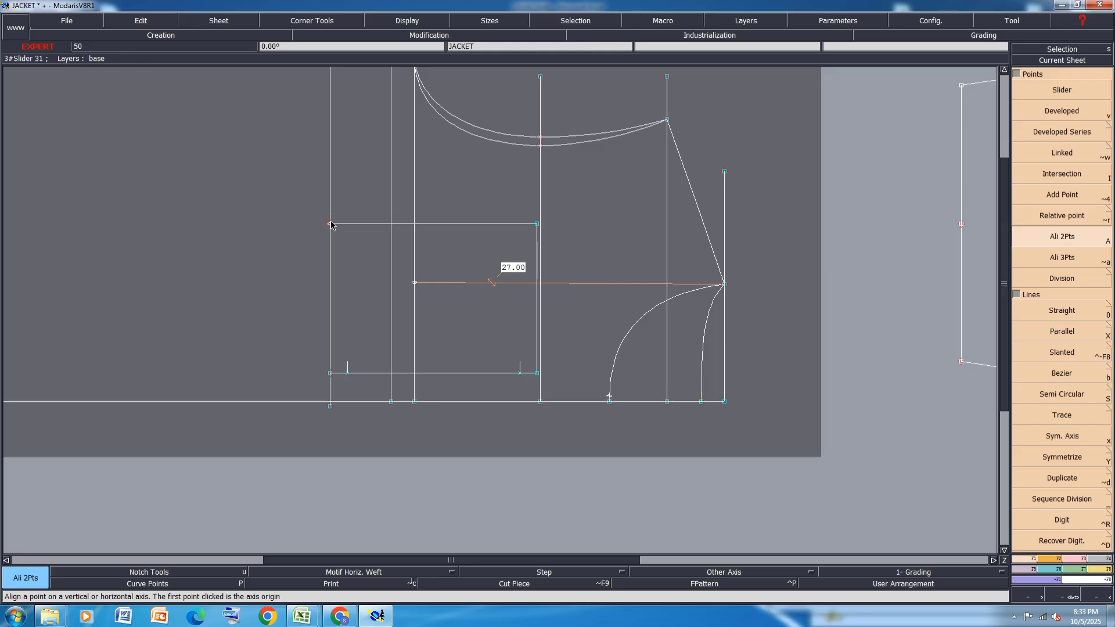
pyautogui.press('i')
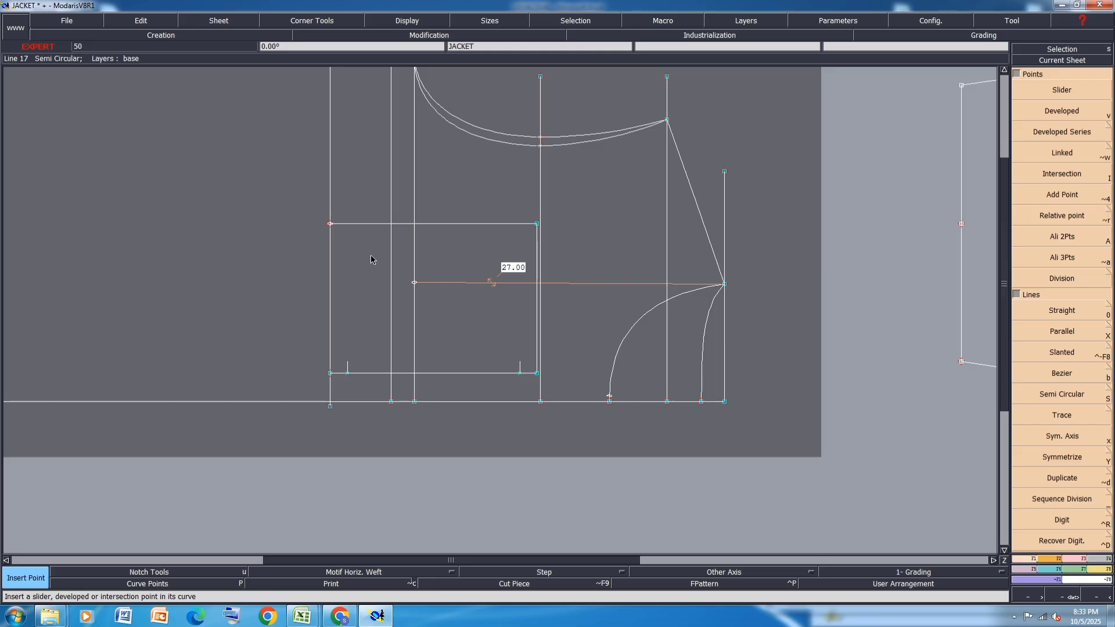
# Delete the 27.00 armhole depth measure and the vertical construction line at its start
pyautogui.click(1074, 561)
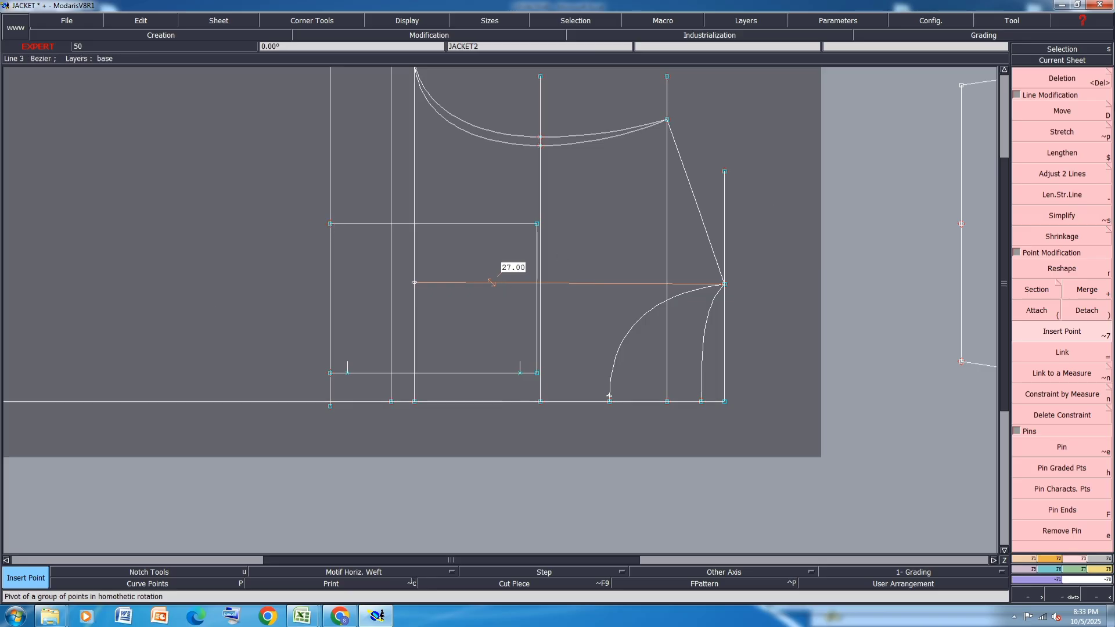
pyautogui.press('Delete')
pyautogui.click(445, 282)
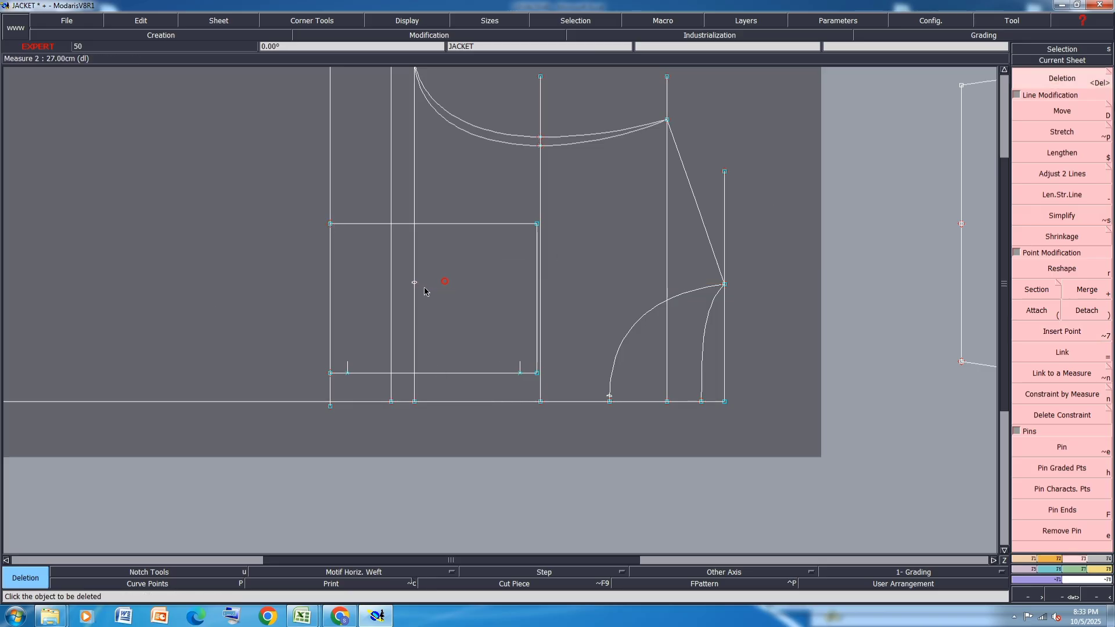
pyautogui.click(415, 283)
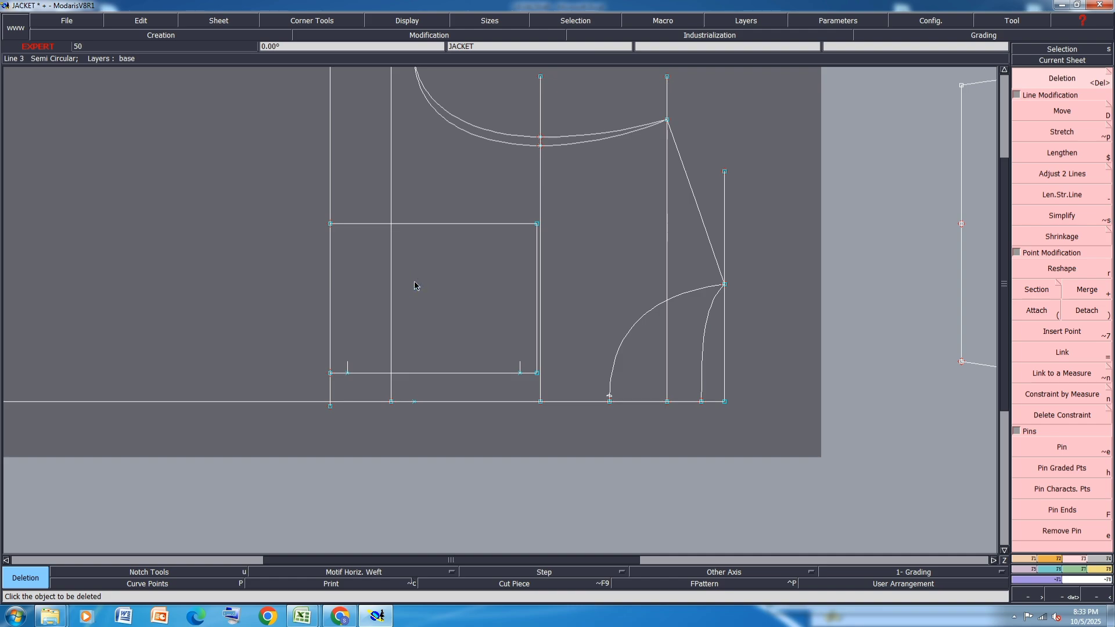
# Confirm the access paths to the LRX0625049 folder and save the JACKET model
pyautogui.scroll(-1, 411, 411)
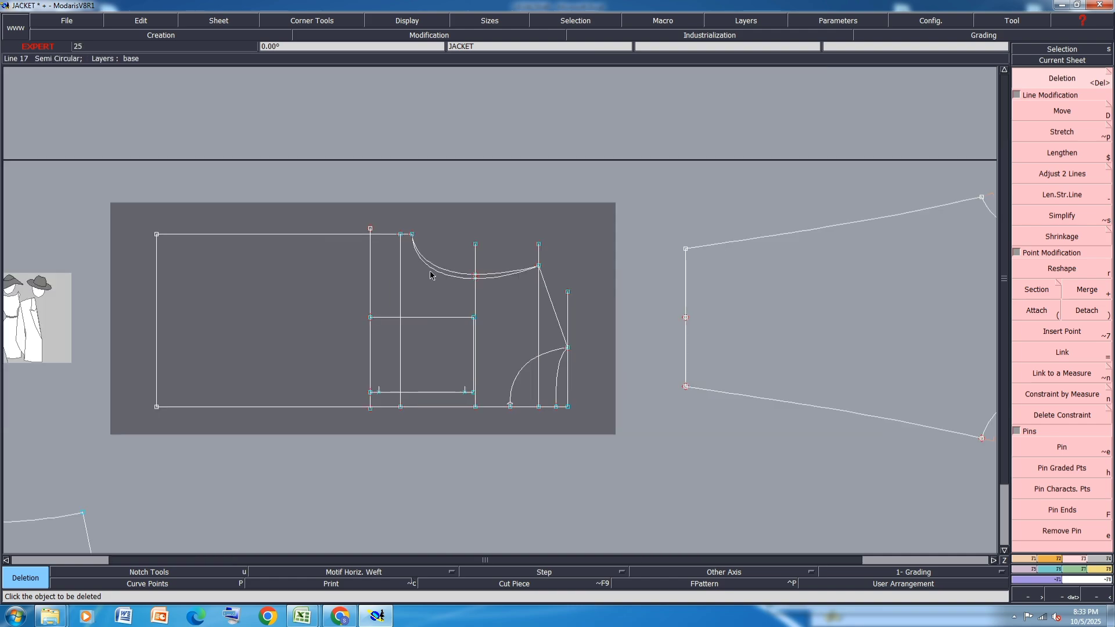
pyautogui.hotkey('ctrl', 's')
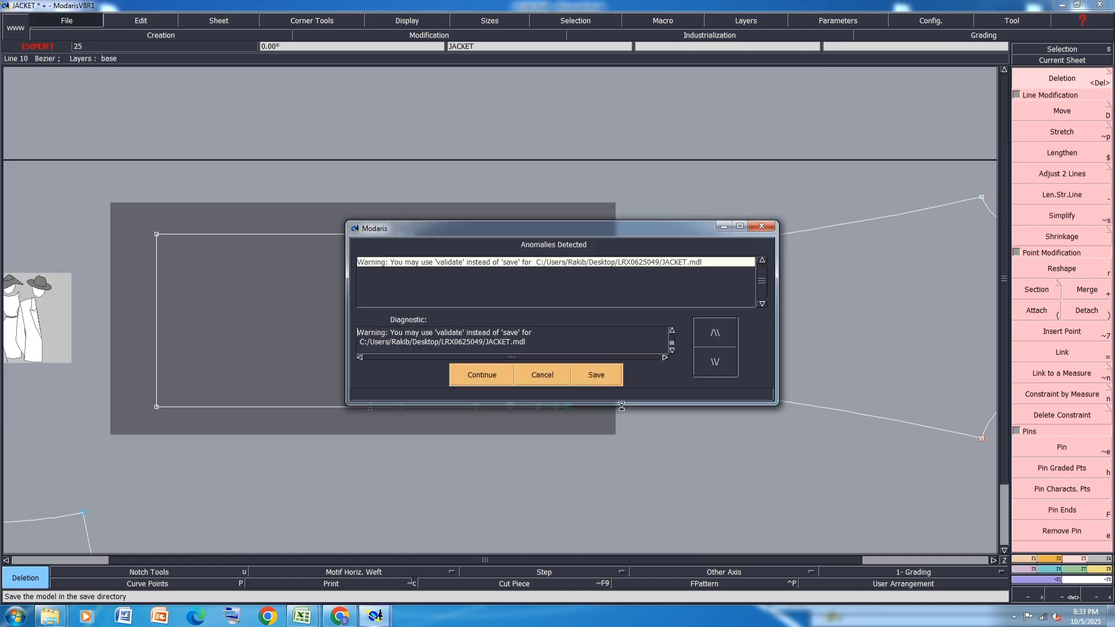
pyautogui.click(548, 375)
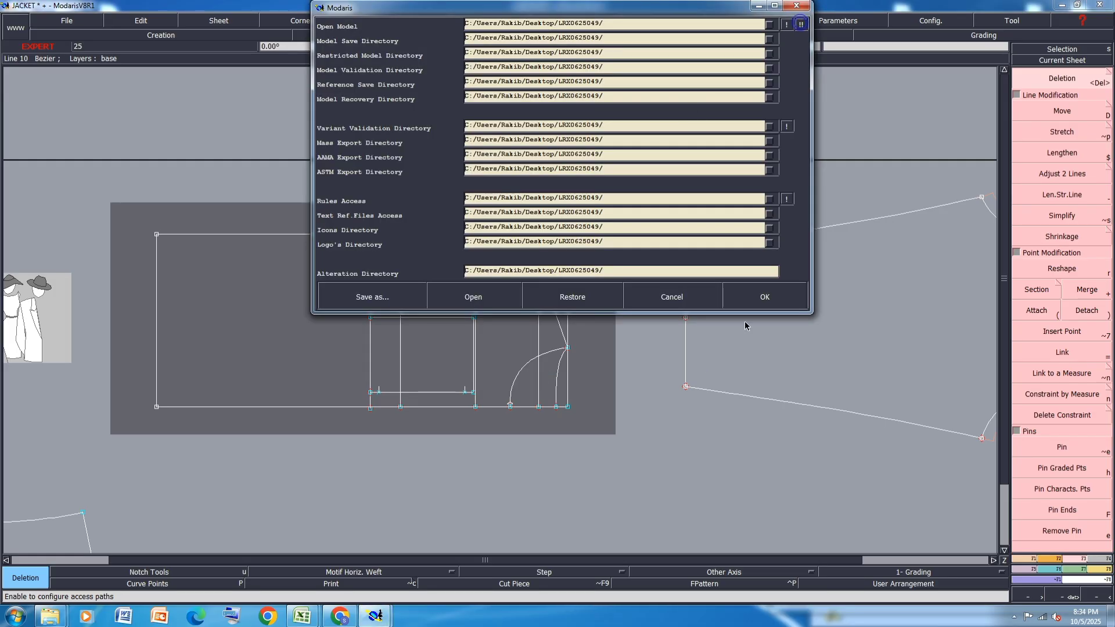
pyautogui.click(765, 297)
pyautogui.hotkey('ctrl', 's')
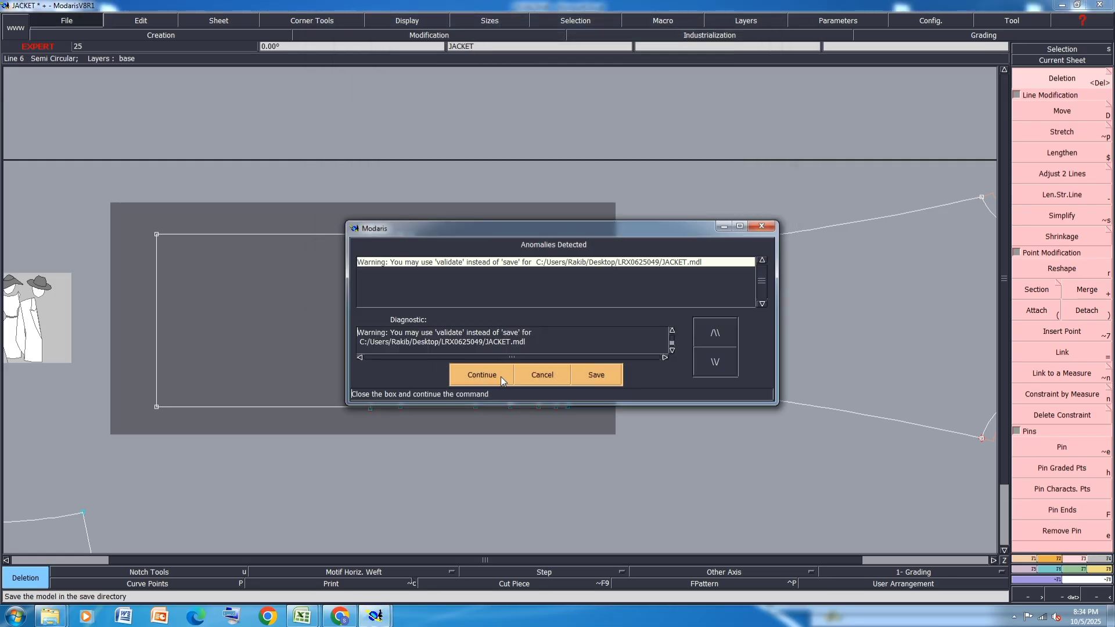
pyautogui.click(480, 371)
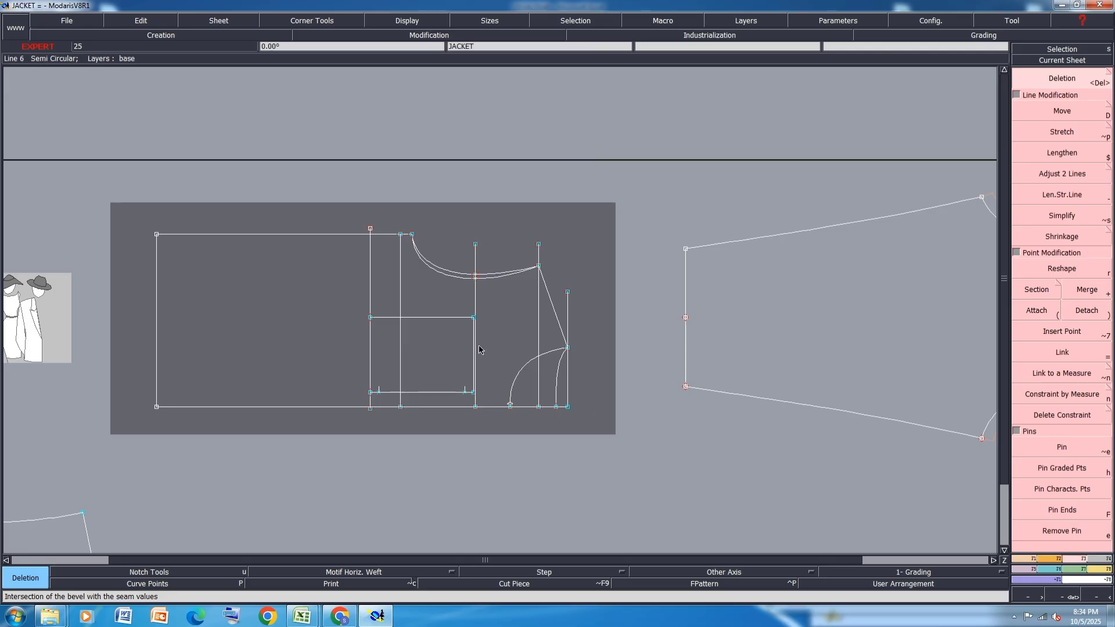
# Switch to the Excel workbook and compare the front and back jacket sketches with the drafted pattern
pyautogui.scroll(3, 377, 400)
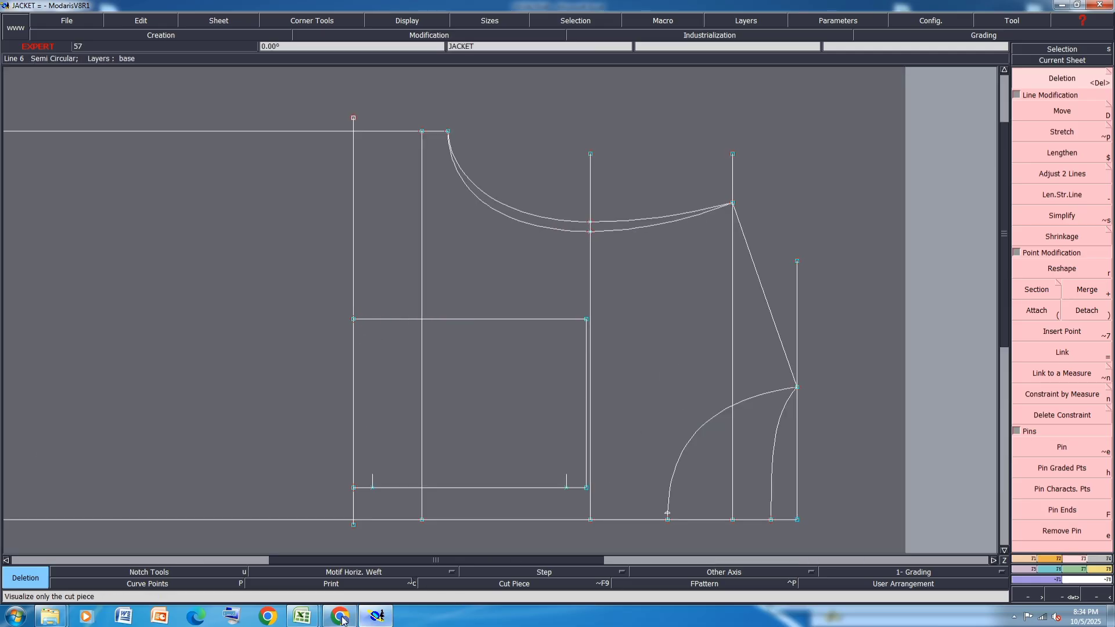
pyautogui.moveTo(301, 616)
pyautogui.click(365, 557)
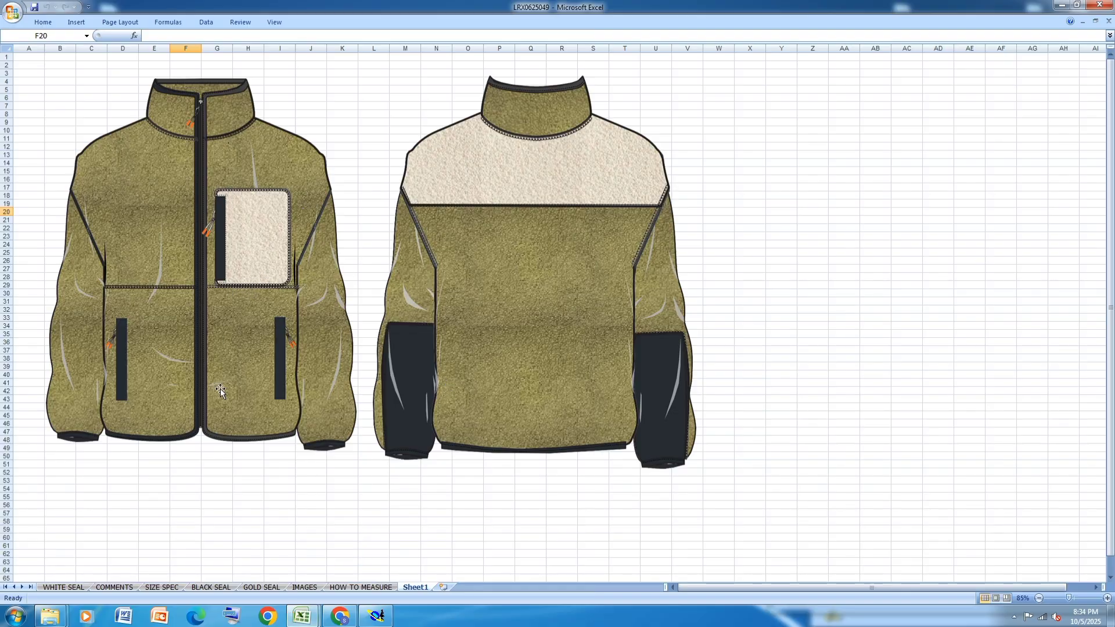
# Return to Modaris and copy the body block sheet twice, placing both copies below the existing sheets
pyautogui.click(1066, 7)
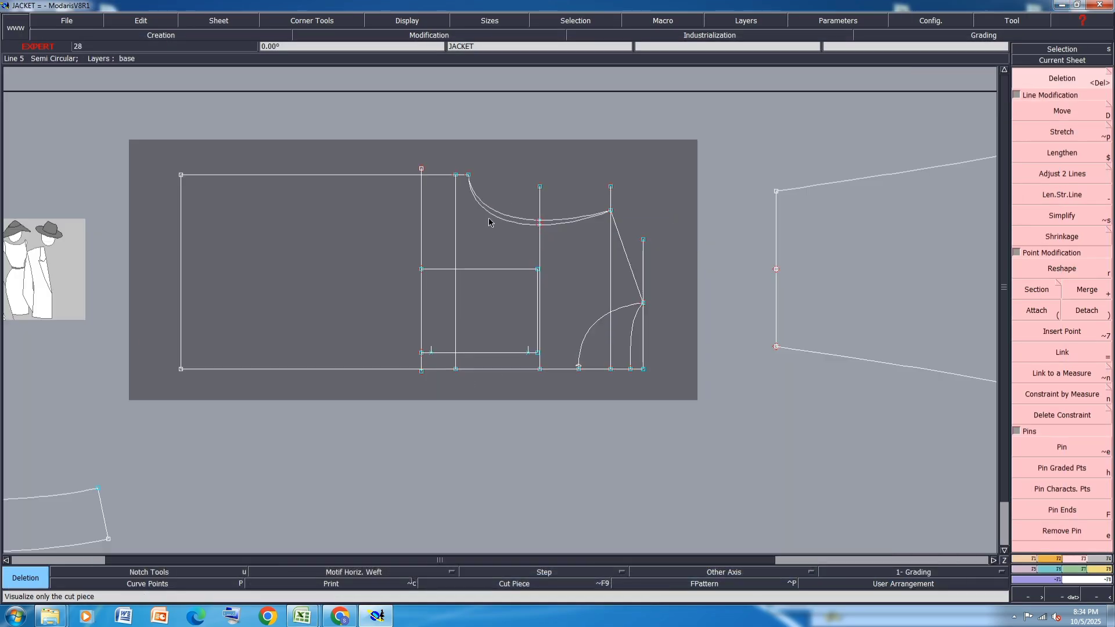
pyautogui.press('j')
pyautogui.hotkey('shift', 'c')
pyautogui.click(444, 252)
pyautogui.click(528, 462)
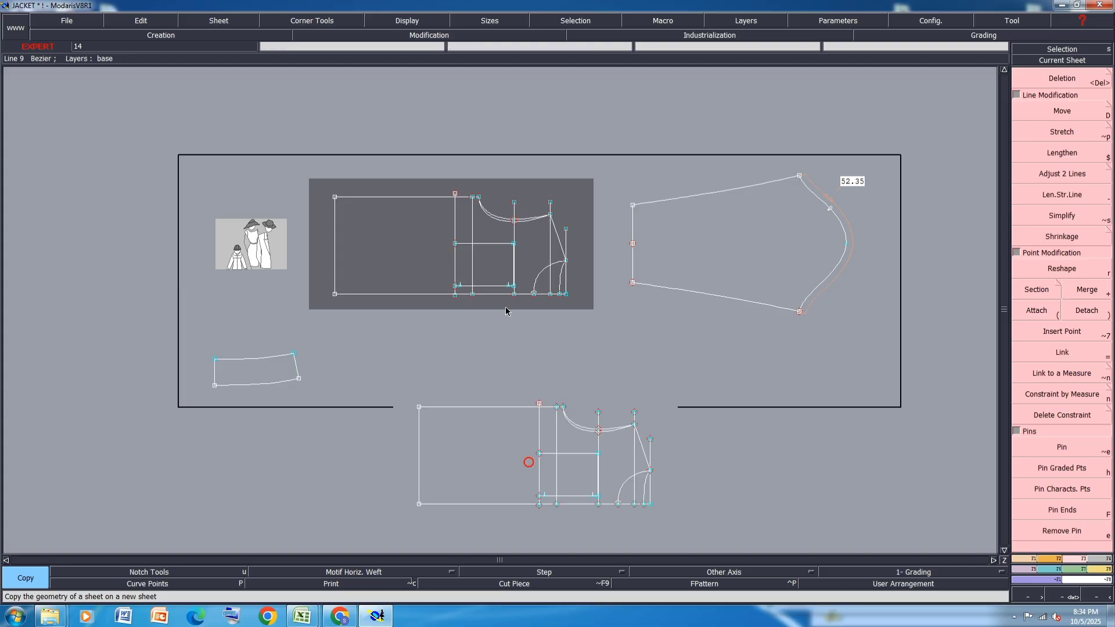
pyautogui.click(489, 259)
pyautogui.click(754, 484)
pyautogui.press('Escape')
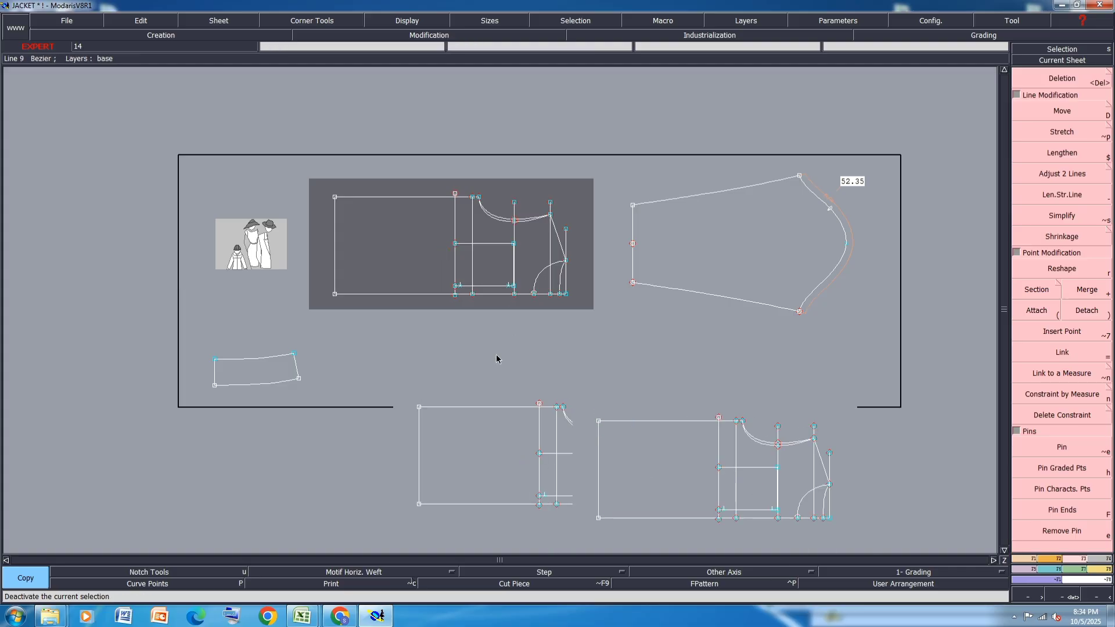
# Delete the original body block sheet and rearrange the remaining sheets in rows
pyautogui.hotkey('shift', 'Delete')
pyautogui.click(473, 254)
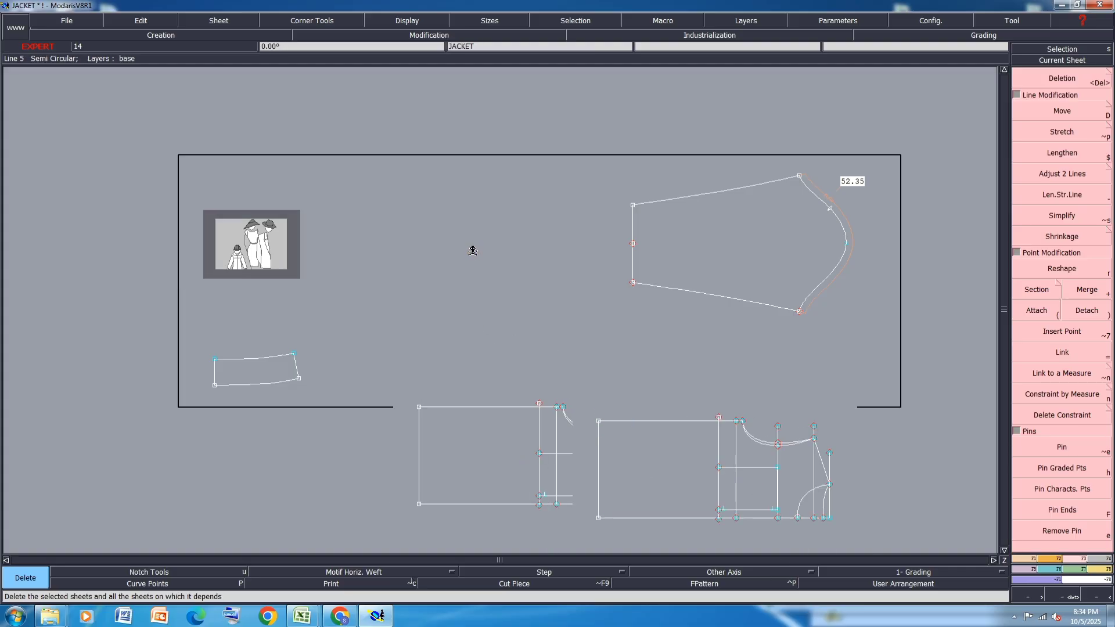
pyautogui.press('Delete')
pyautogui.press('8')
pyautogui.press('s')
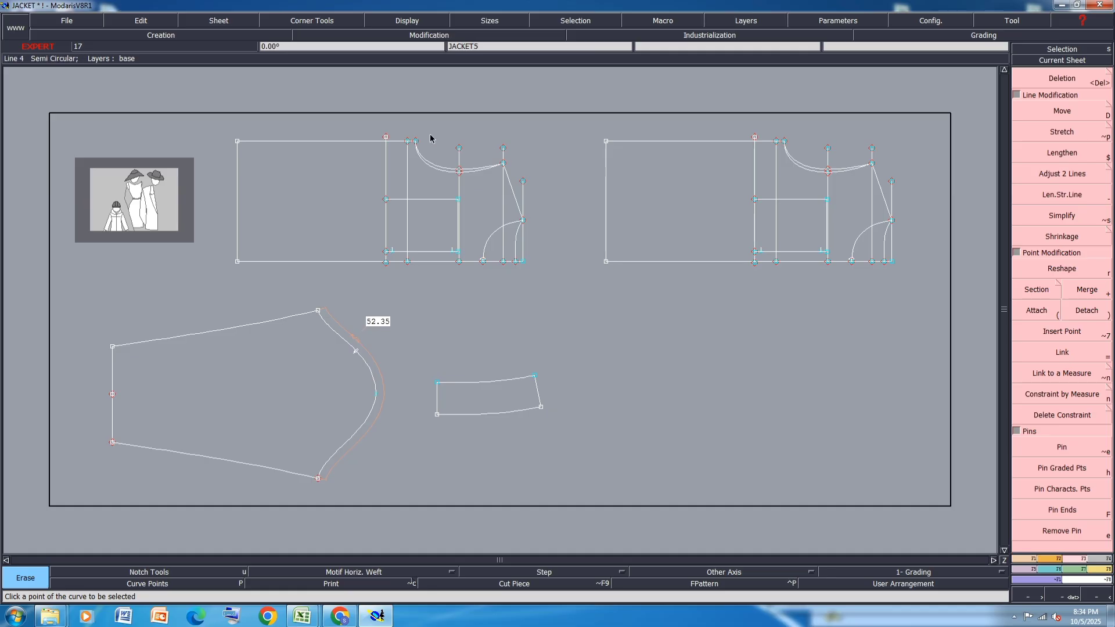
# On the front body copy, remove the shallower armhole curve, the armhole line's excess beyond the curve, and the back neck curve
pyautogui.scroll(-1, 430, 134)
pyautogui.scroll(3, 378, 125)
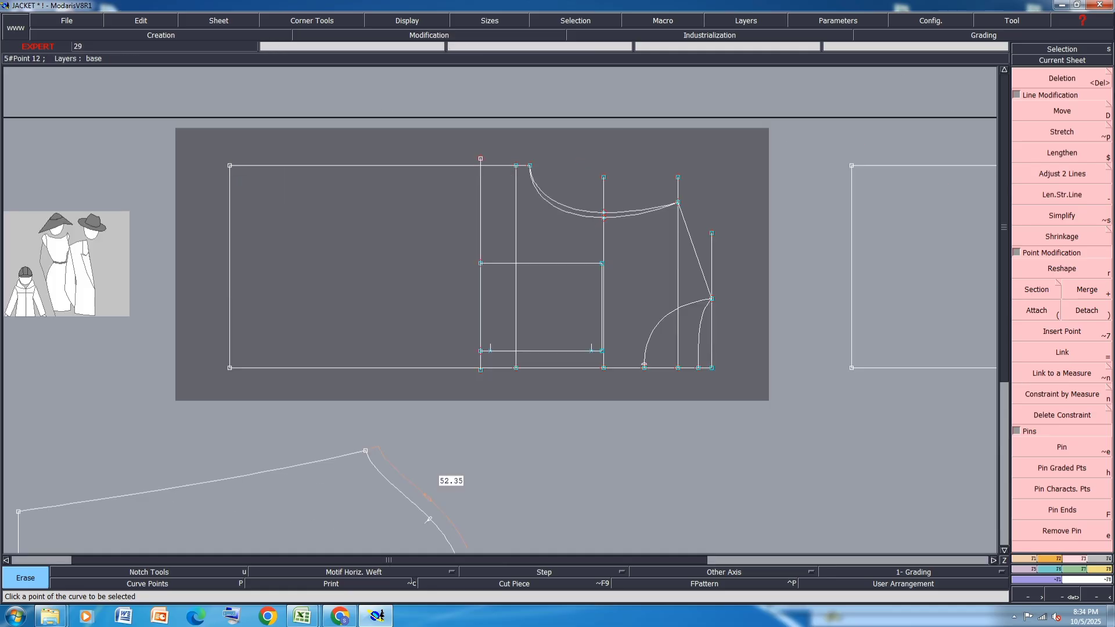
pyautogui.click(1063, 79)
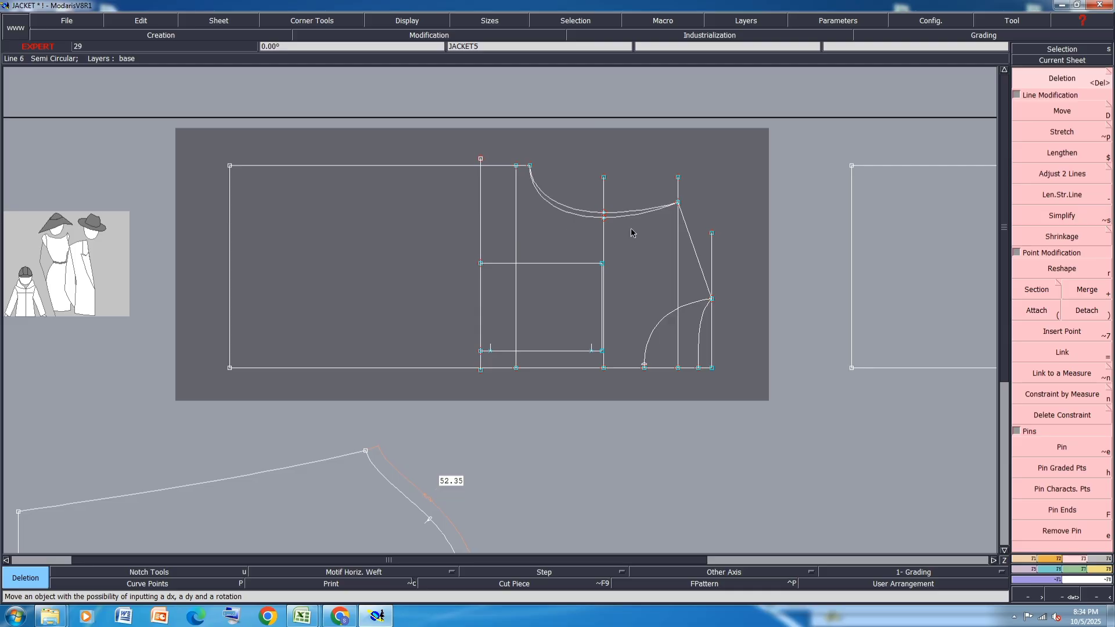
pyautogui.scroll(3, 624, 210)
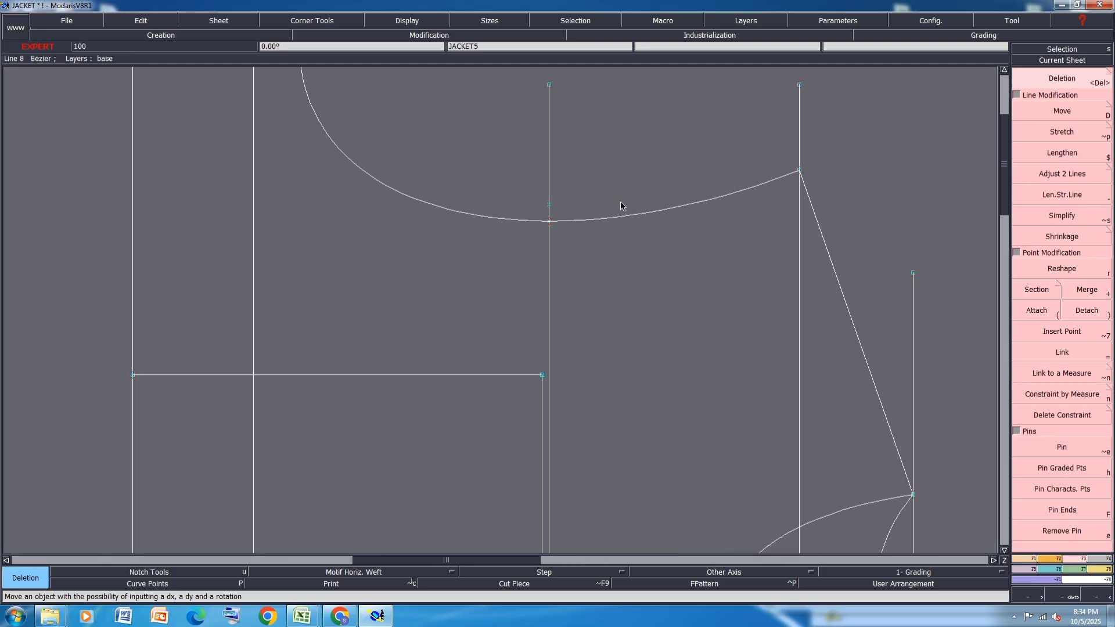
pyautogui.scroll(-2, 621, 206)
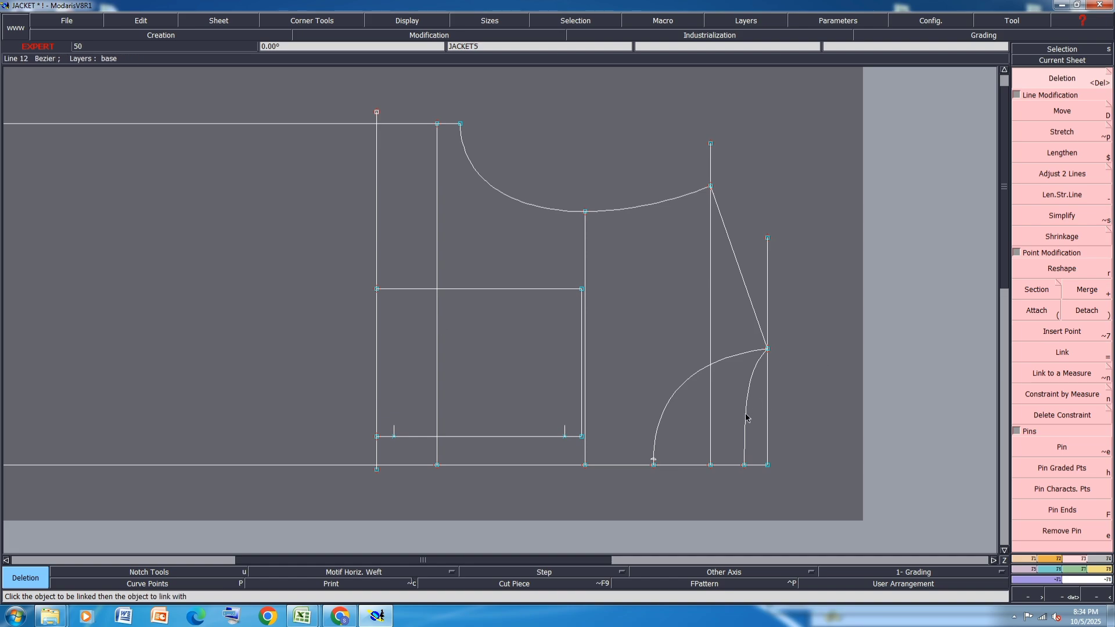
pyautogui.scroll(-1, 645, 340)
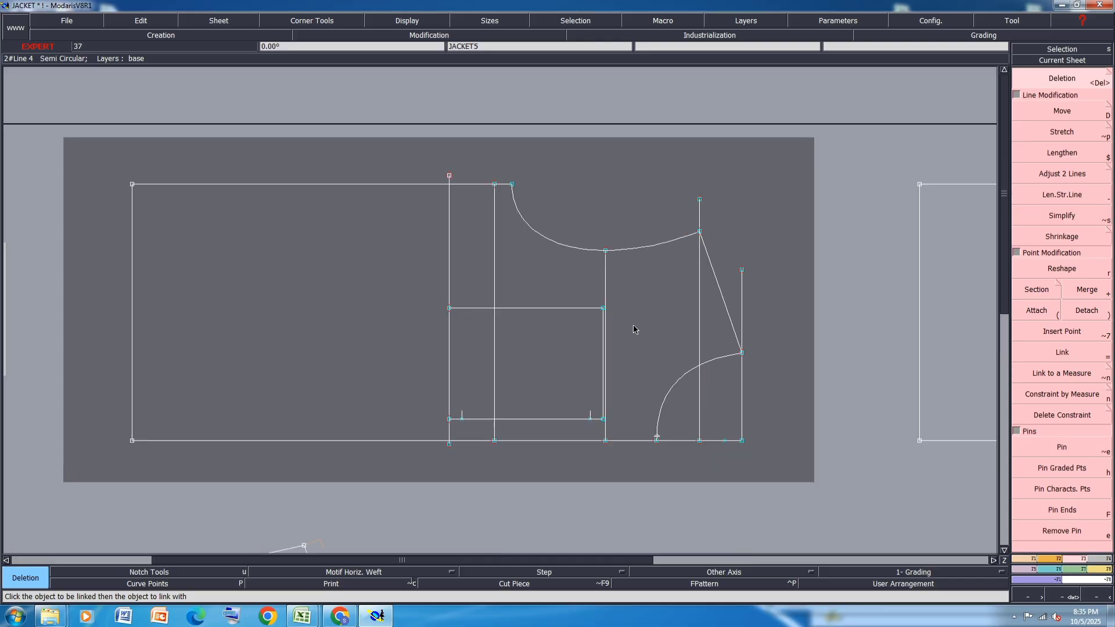
# On the back body copy, delete the deeper armhole curve, the chest pocket outline and the vertical line along the pocket's left edge
pyautogui.scroll(-2, 632, 329)
pyautogui.scroll(2, 744, 319)
pyautogui.scroll(1, 643, 329)
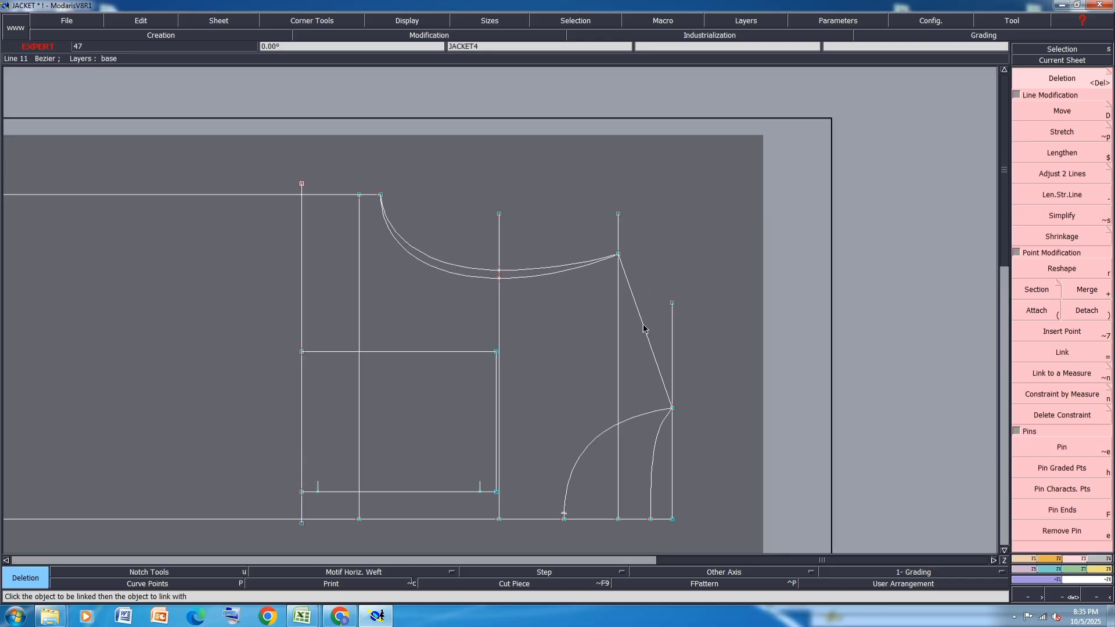
pyautogui.click(518, 281)
pyautogui.moveTo(529, 314); pyautogui.dragTo(241, 515)
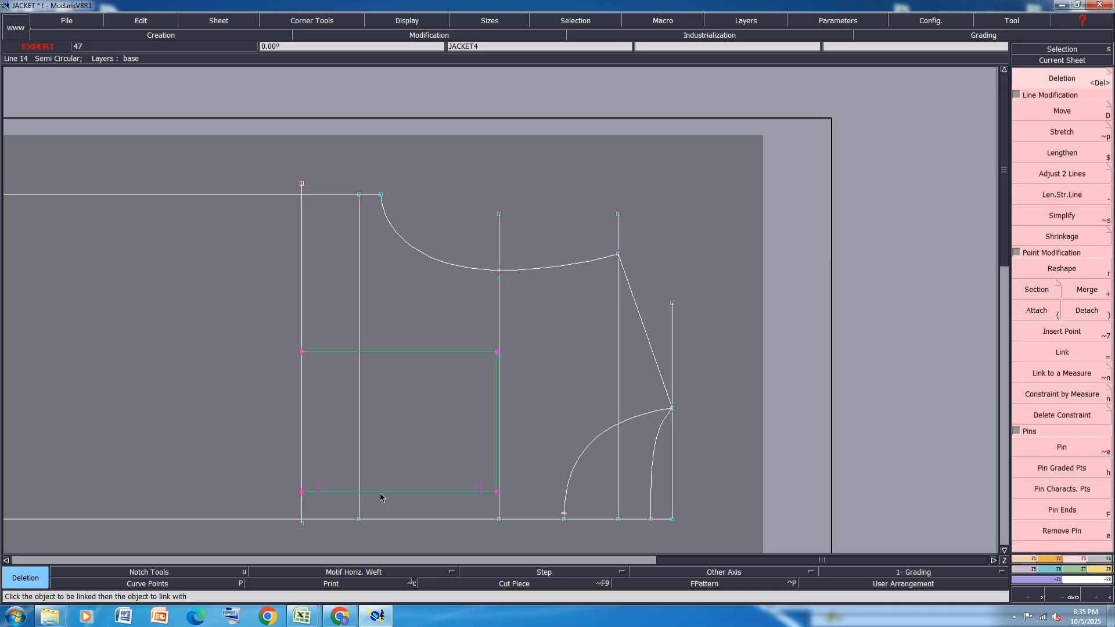
pyautogui.click(380, 497)
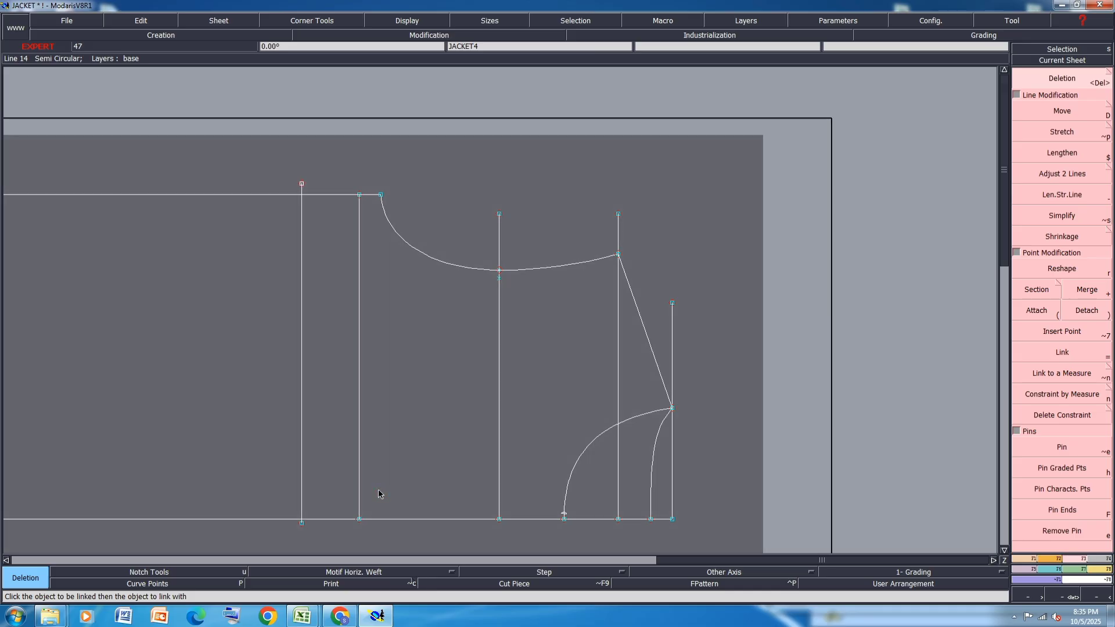
pyautogui.click(304, 328)
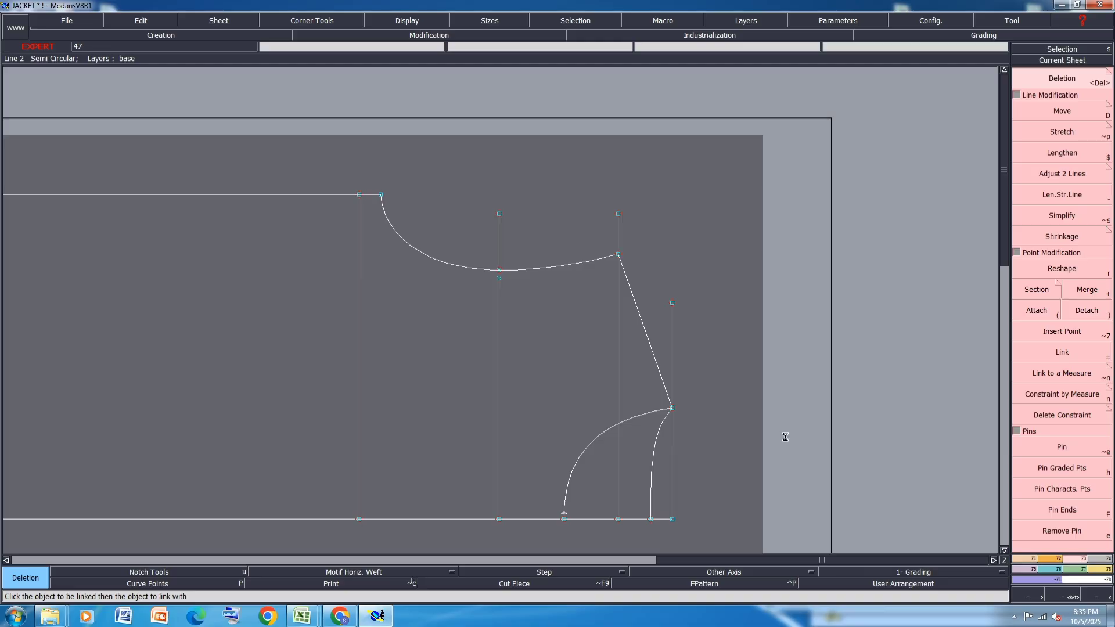
# Save the JACKET model and bring all the pattern sheets back into view
pyautogui.hotkey('ctrl', 's')
pyautogui.click(476, 370)
pyautogui.press('j')
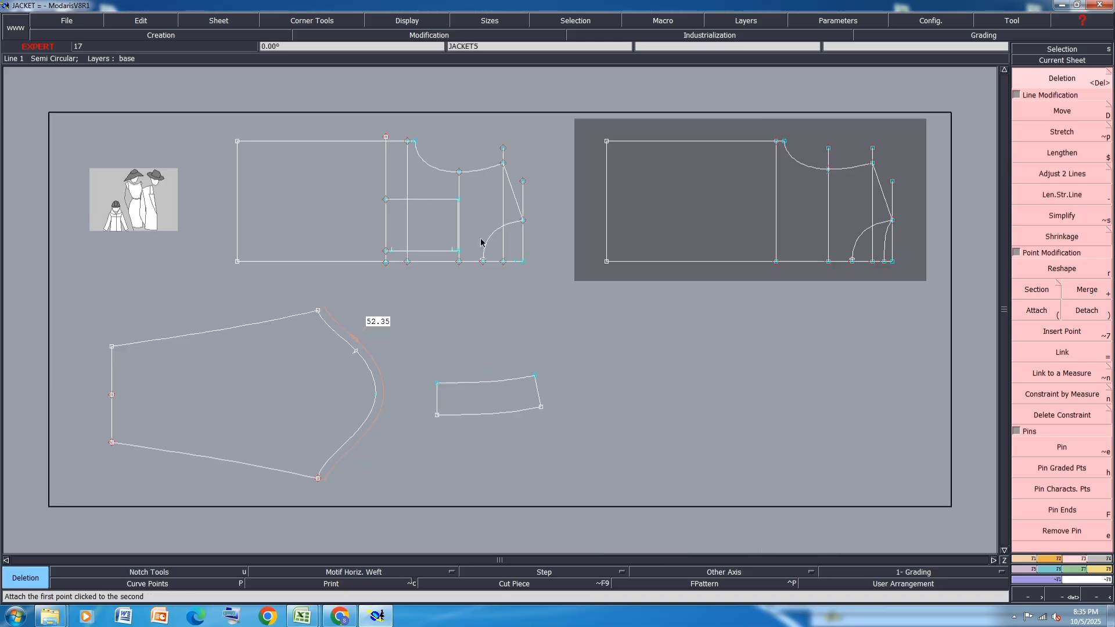
# On the front body, place a developed point on the pocket's right edge, 1.50 cm above its lower right corner
pyautogui.scroll(2, 401, 127)
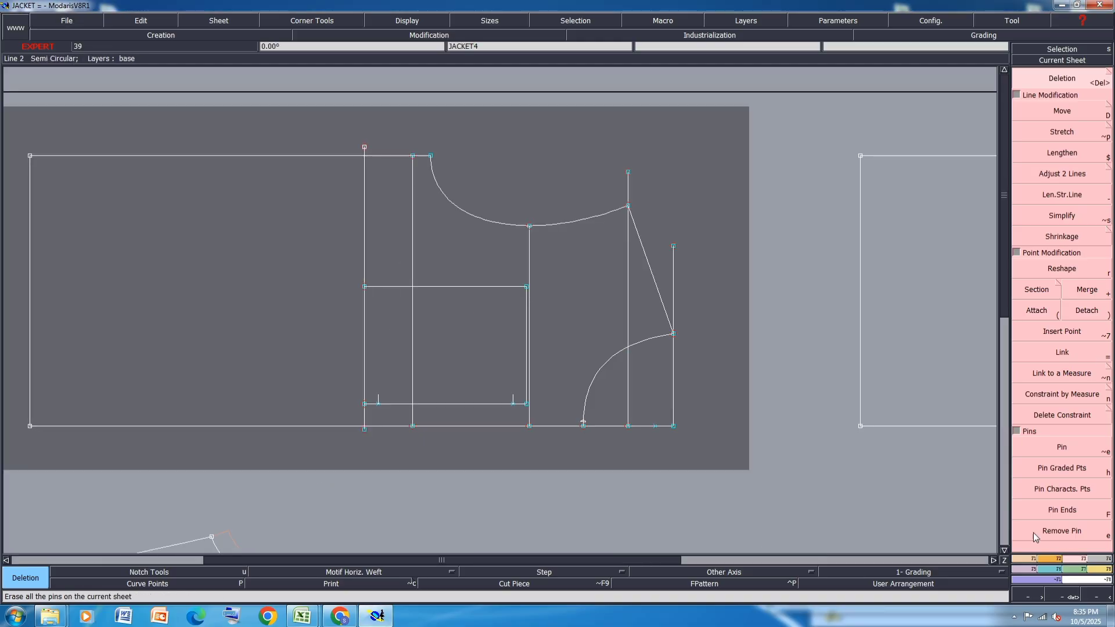
pyautogui.press('F1')
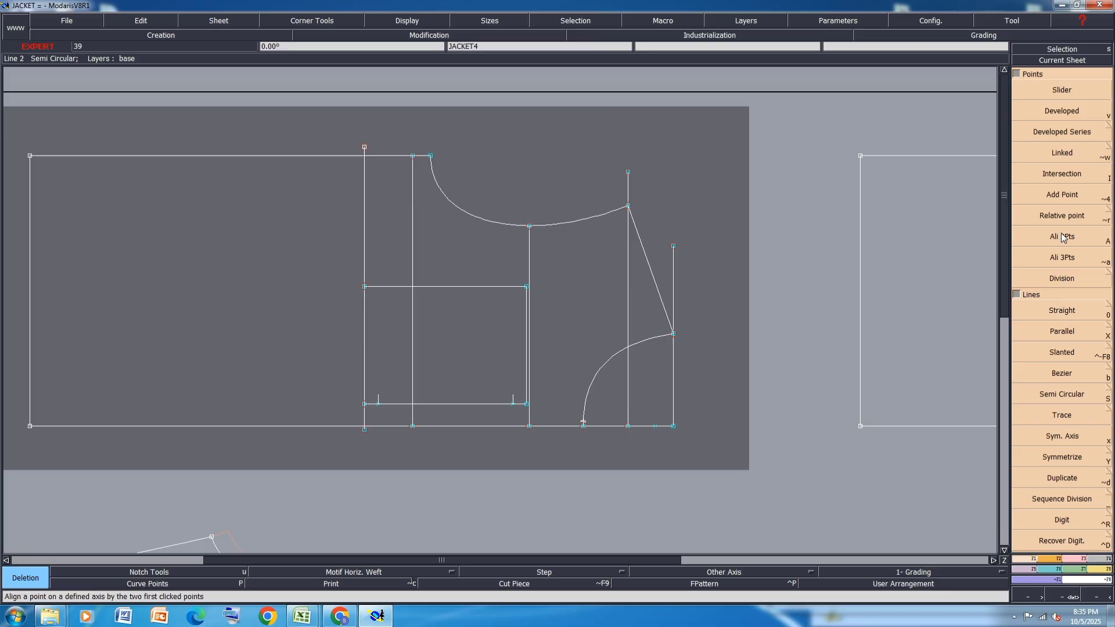
pyautogui.click(1055, 105)
pyautogui.scroll(1, 527, 400)
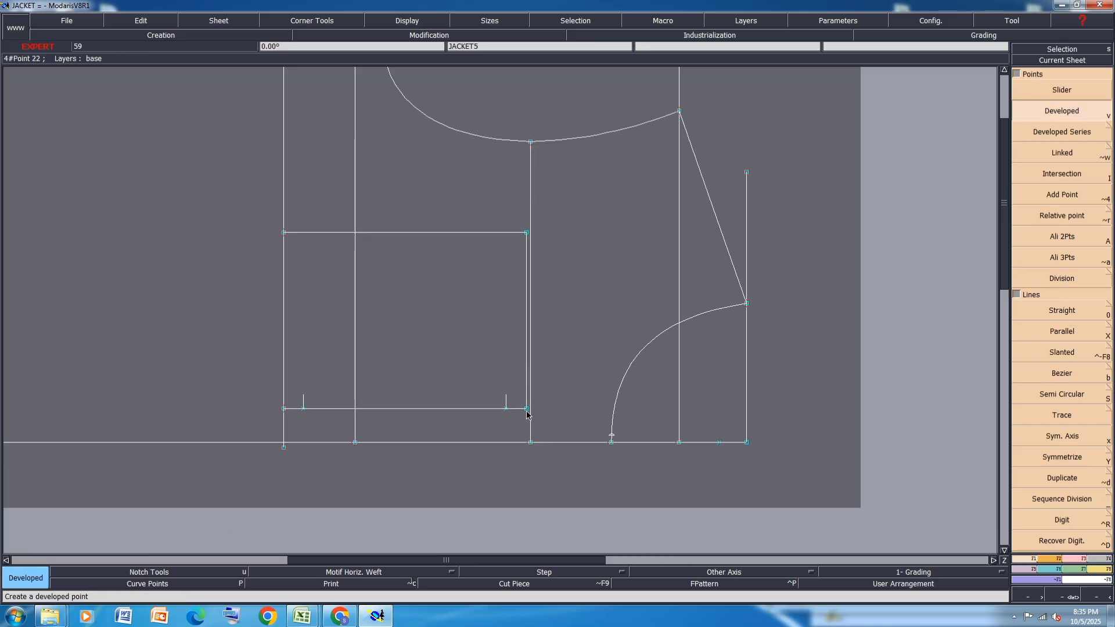
pyautogui.click(527, 398)
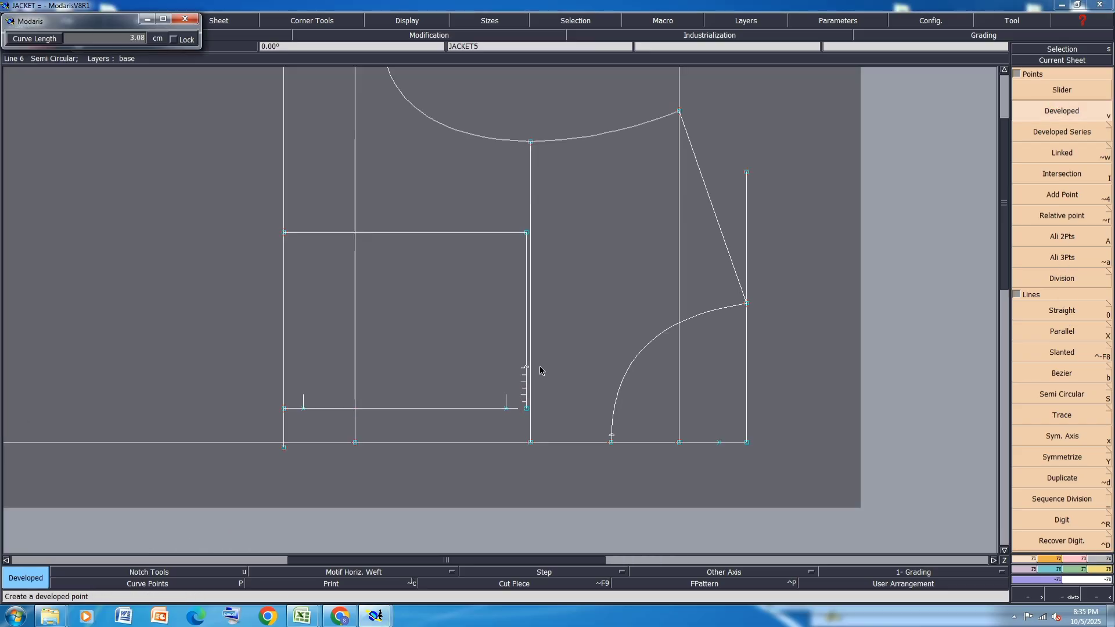
pyautogui.press('Down')
pyautogui.write('1.50')
pyautogui.press('Return')
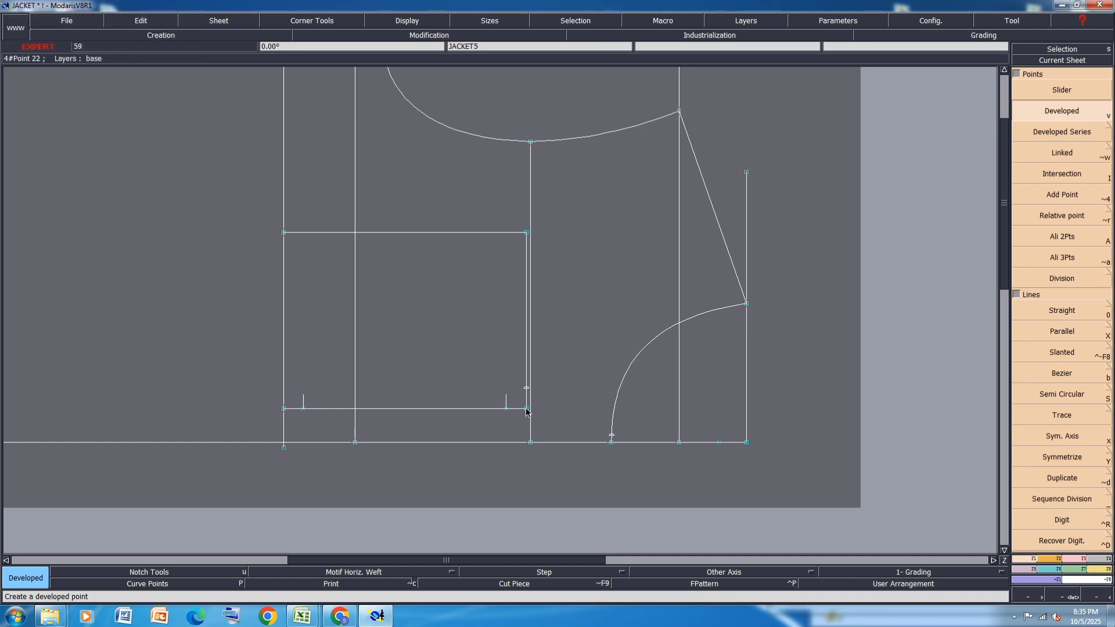
# Place a developed point on the pocket's left edge at -1.50 cm from its lower left corner
pyautogui.click(514, 409)
pyautogui.press('Return')
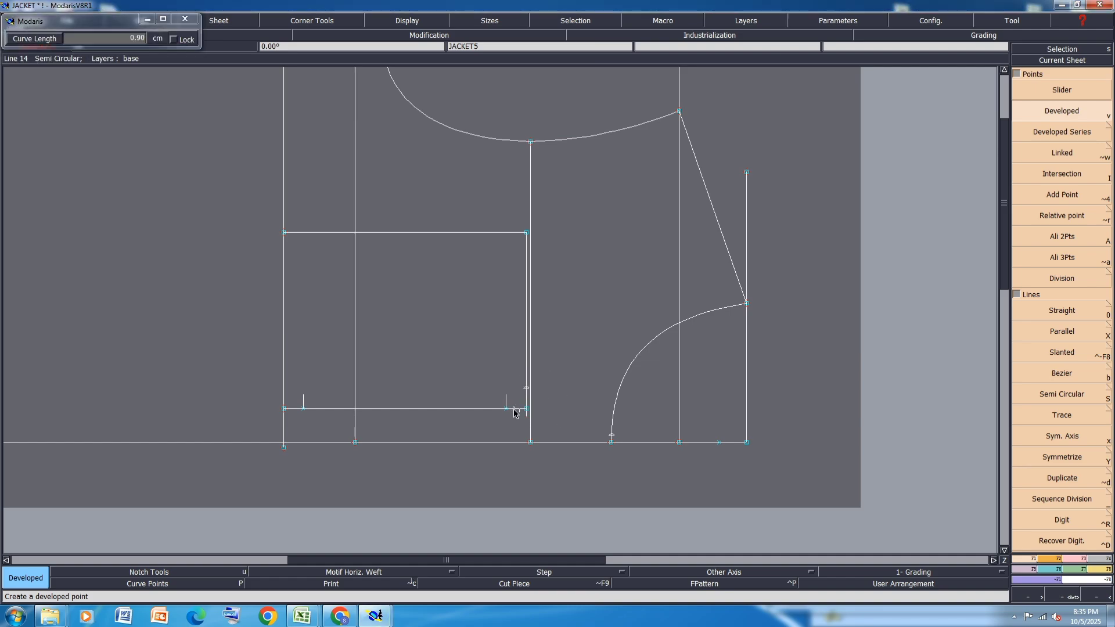
pyautogui.click(283, 410)
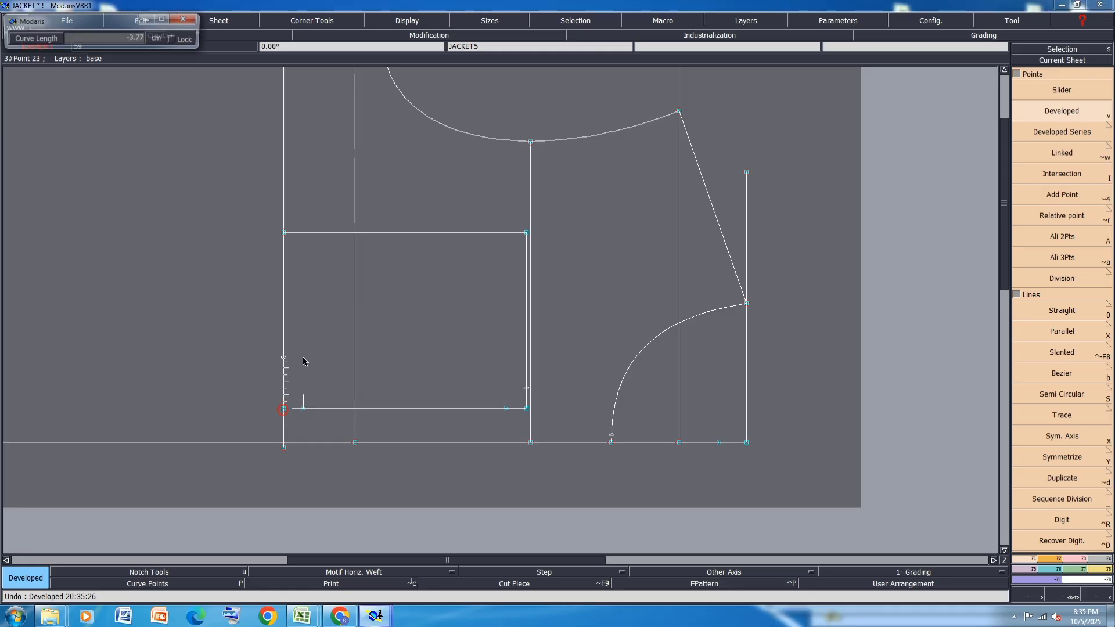
pyautogui.write('-1.50')
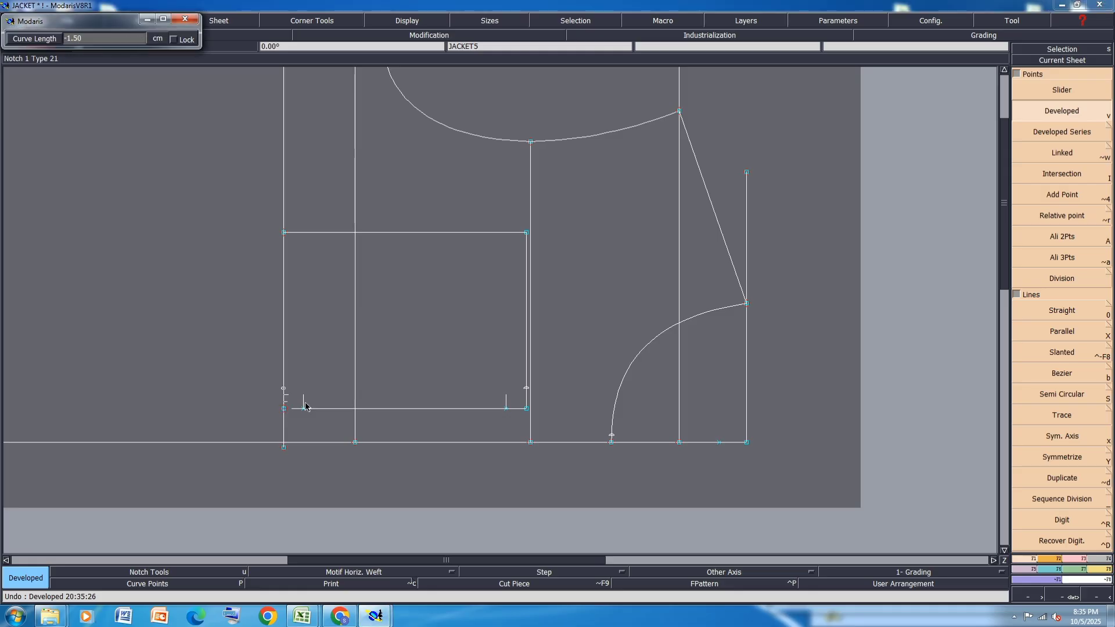
pyautogui.press('Return')
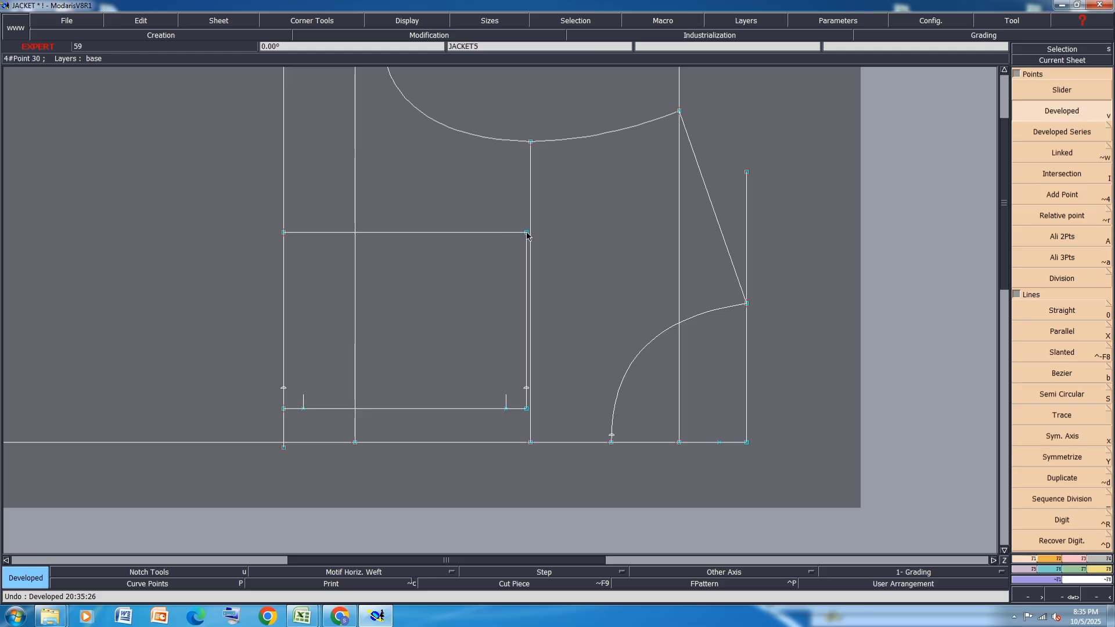
# Place developed points 1.50 cm from the pocket's upper right corner, one along the right edge and one along the upper edge
pyautogui.click(527, 235)
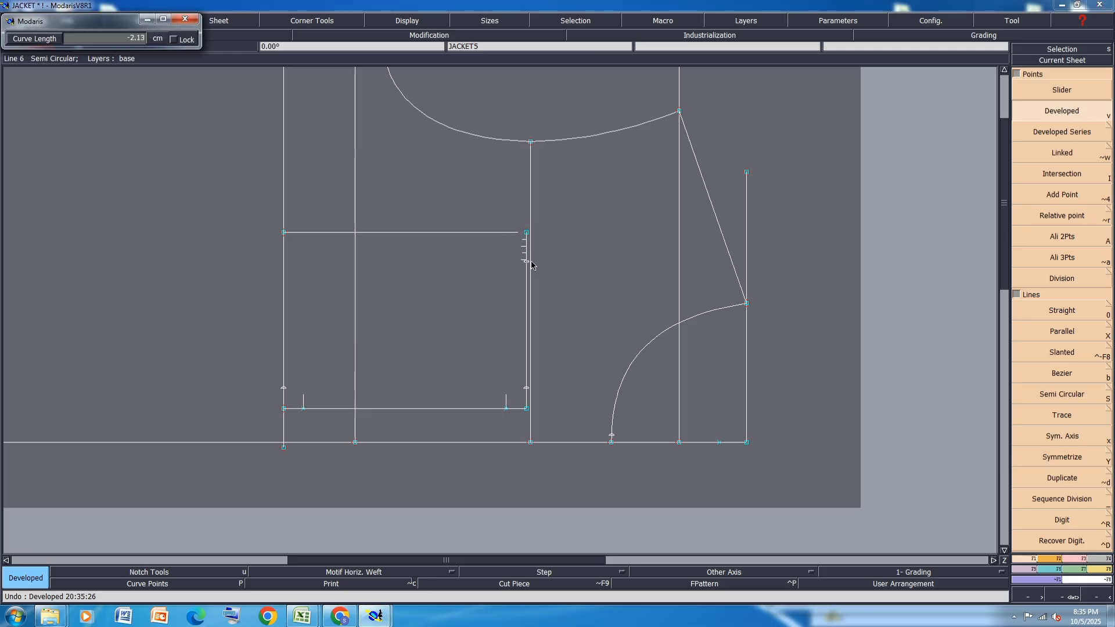
pyautogui.press('Down')
pyautogui.write('-1.5')
pyautogui.press('Return')
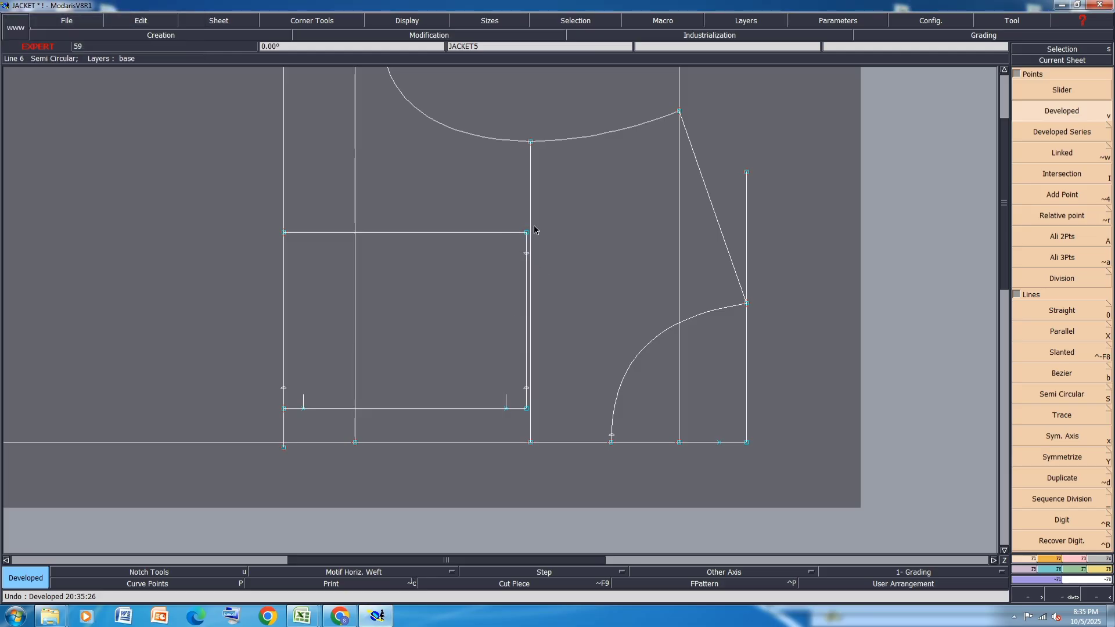
pyautogui.click(526, 233)
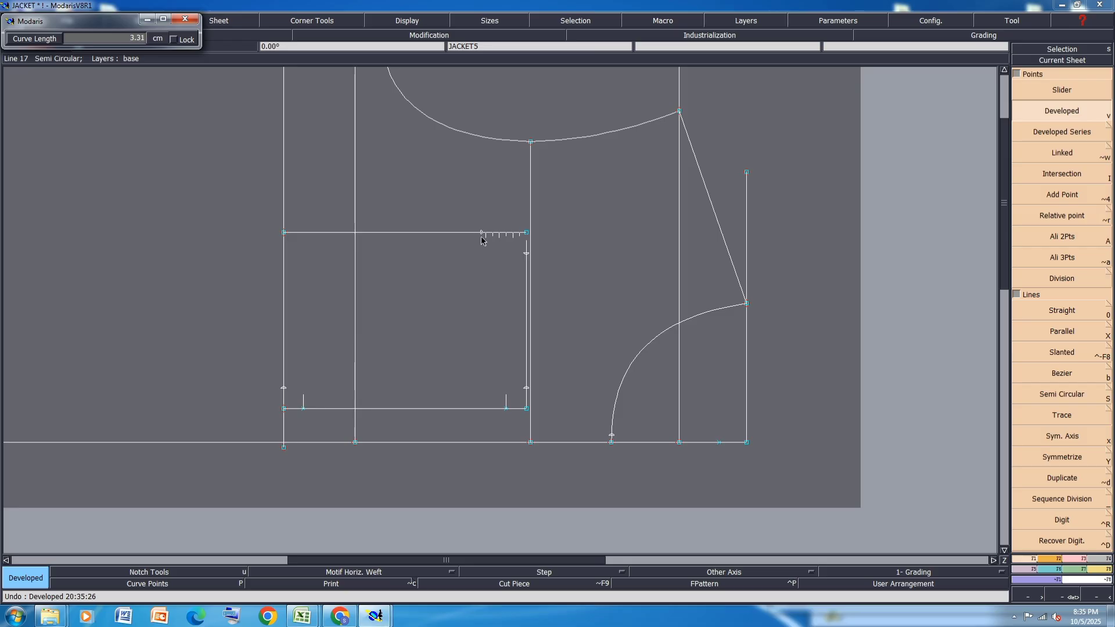
pyautogui.press('Down')
pyautogui.write('1')
pyautogui.press('Return')
# Place developed points 1.50 cm from the pocket's upper left corner, one along the upper edge and one along the left edge
pyautogui.click(285, 233)
pyautogui.press('BackSpace')
pyautogui.press('Return')
pyautogui.click(284, 233)
pyautogui.write('1.50')
pyautogui.press('Return')
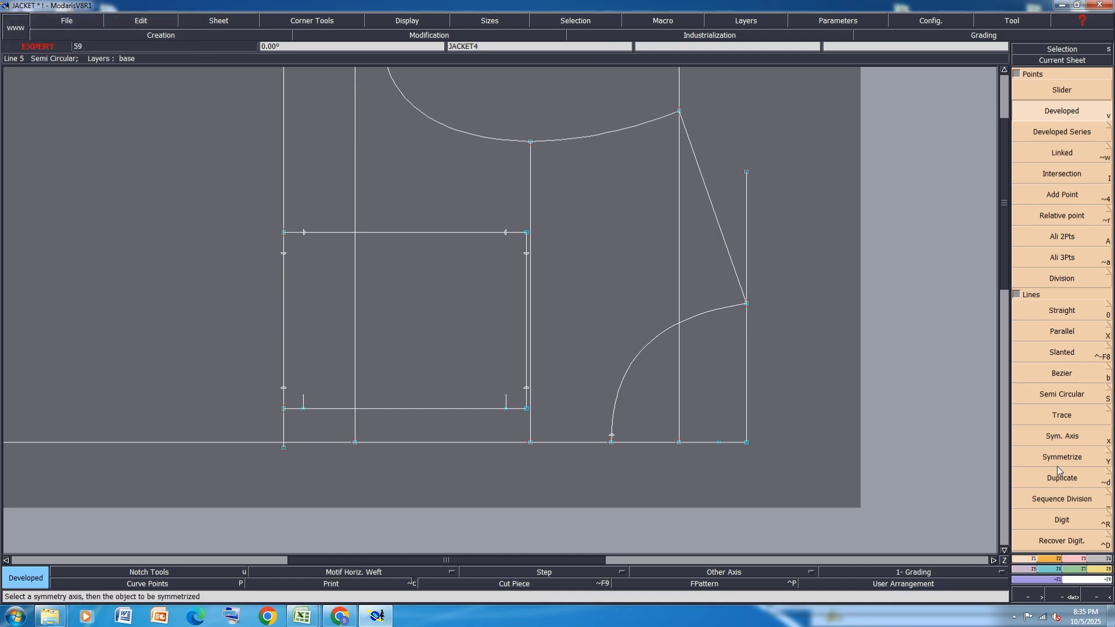
# Insert both developed points on the pocket's right edge, both on its upper edge and the upper one on its left edge into their lines
pyautogui.click(1075, 559)
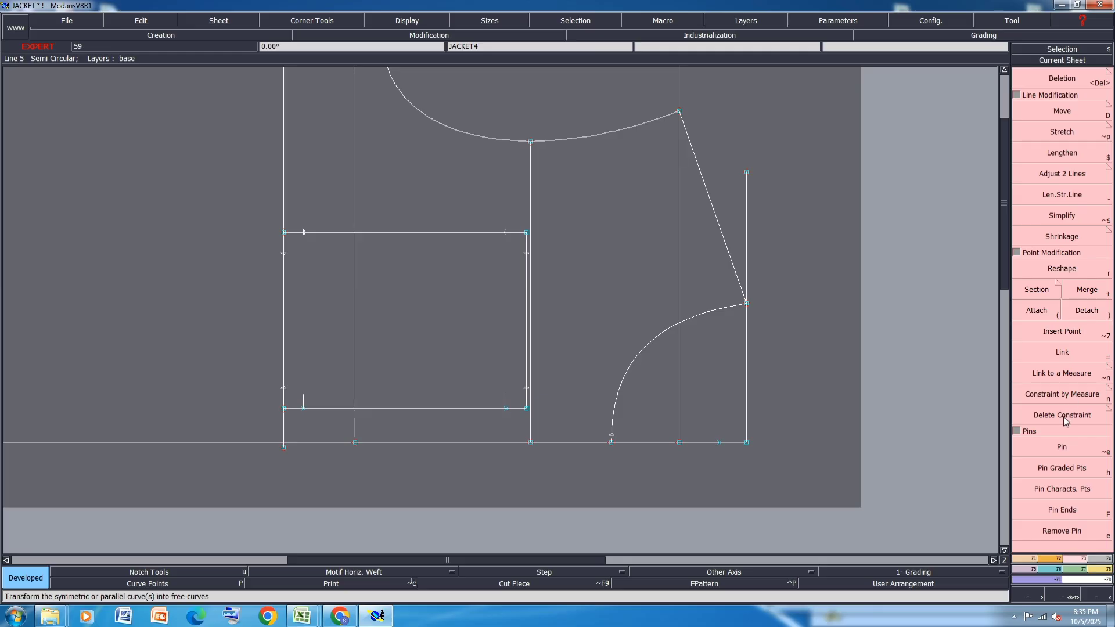
pyautogui.click(1064, 328)
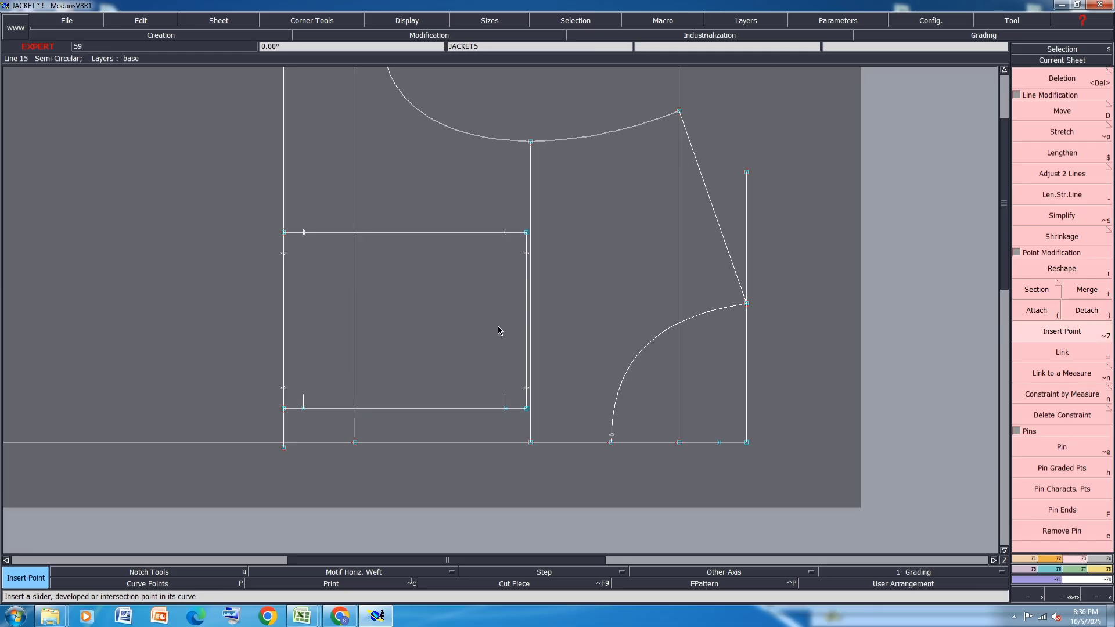
pyautogui.scroll(1, 498, 329)
pyautogui.click(539, 415)
pyautogui.click(540, 211)
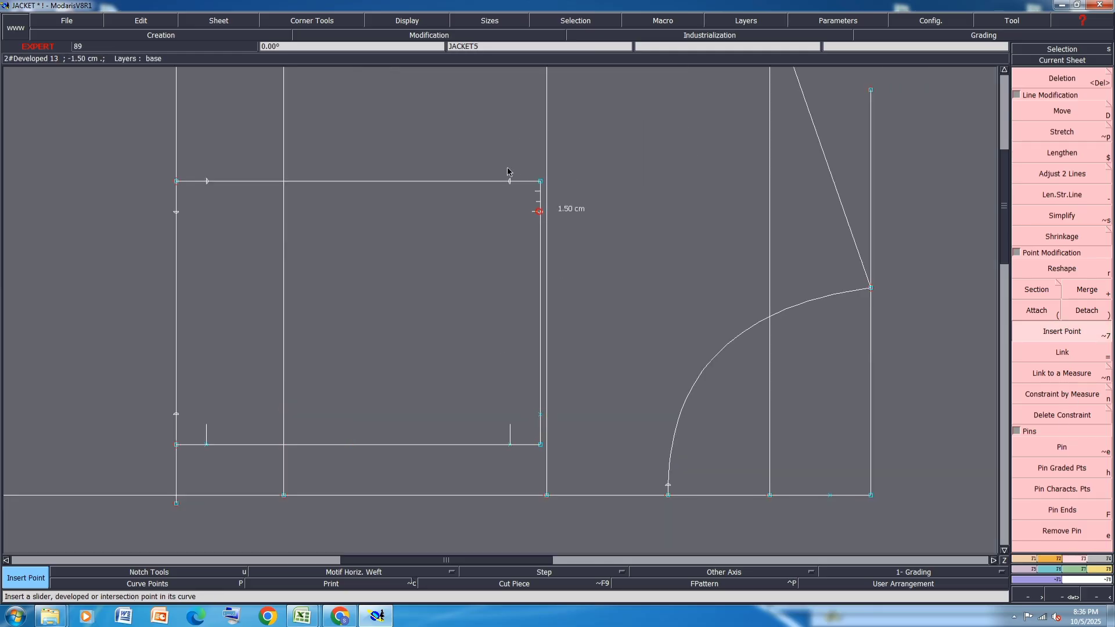
pyautogui.click(509, 181)
pyautogui.click(207, 181)
pyautogui.click(176, 212)
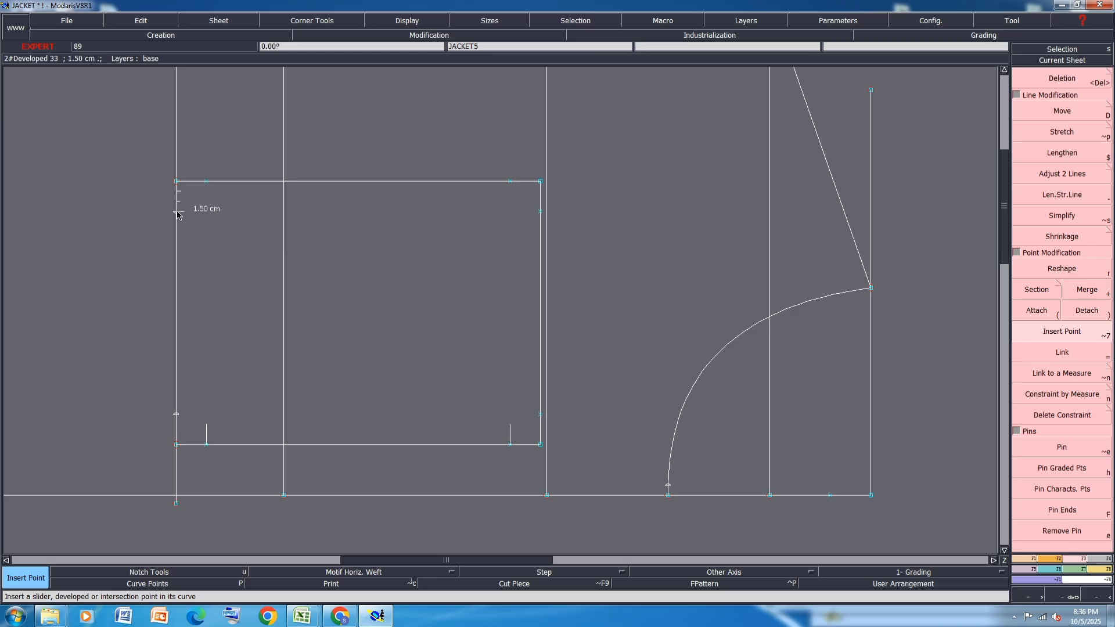
# Round the pocket's upper left corner with an Arc Arrow curve between the inserted points on the left and upper edges
pyautogui.click(1048, 560)
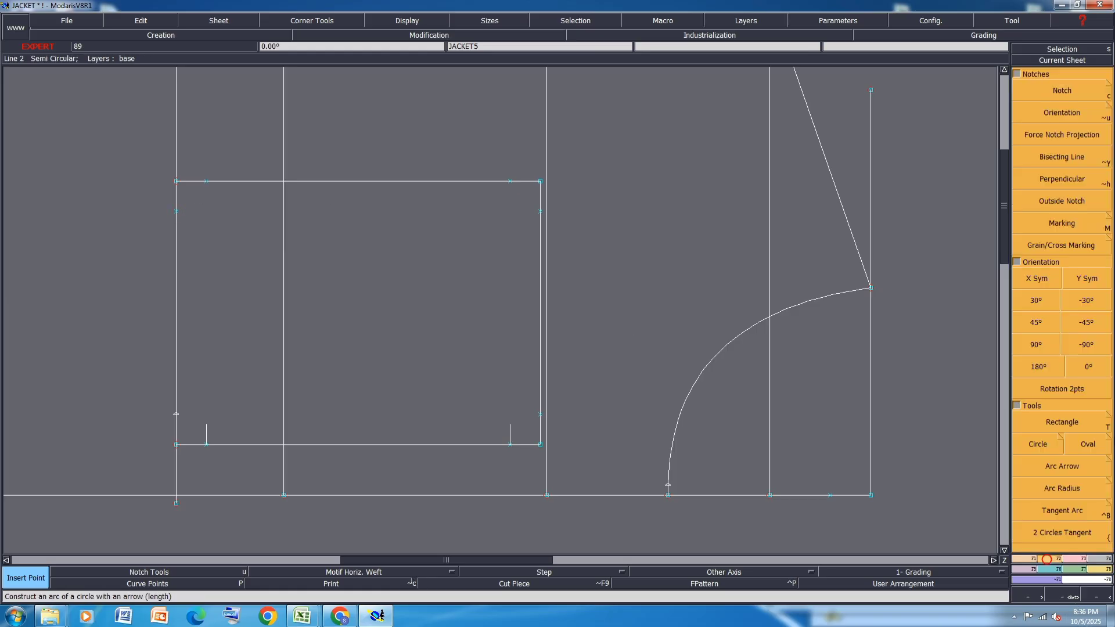
pyautogui.click(1068, 468)
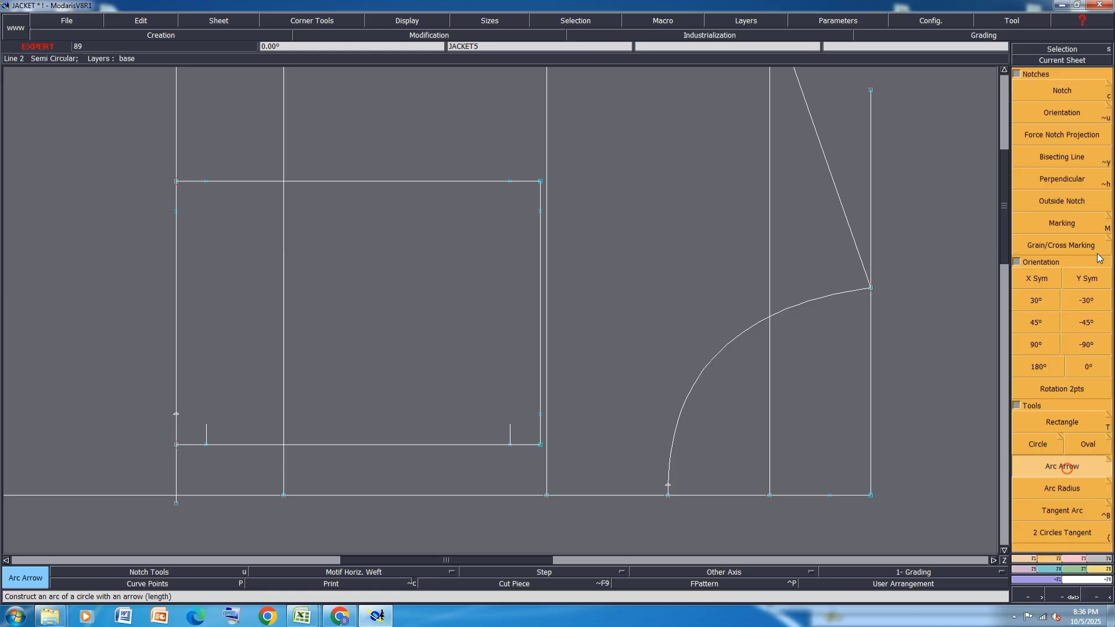
pyautogui.click(177, 213)
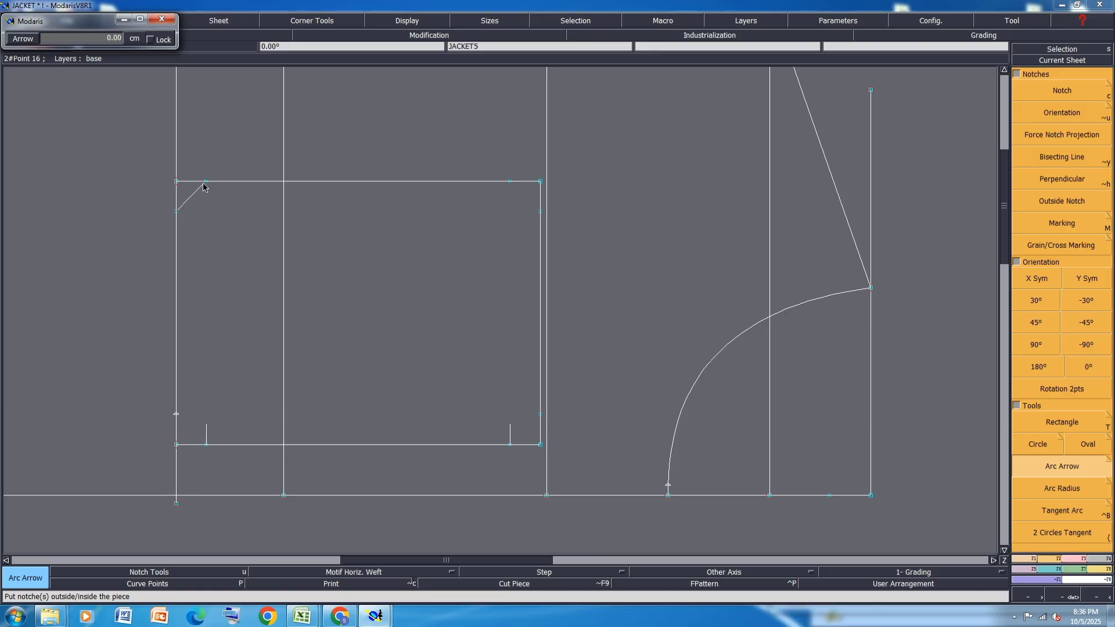
pyautogui.click(203, 185)
pyautogui.scroll(-1, 203, 182)
pyautogui.scroll(-1, 204, 185)
pyautogui.scroll(-1, 208, 185)
pyautogui.click(206, 185)
pyautogui.scroll(7, 209, 205)
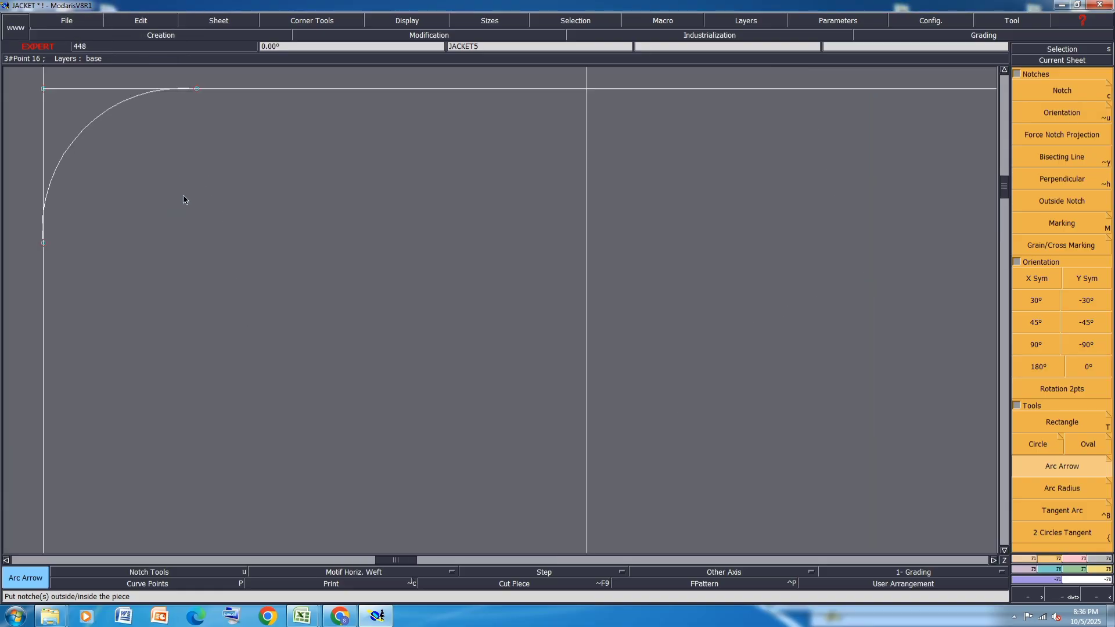
# Round the pocket's upper right corner with an Arc Arrow curve between the inserted points on the upper and right edges
pyautogui.scroll(-6, 183, 197)
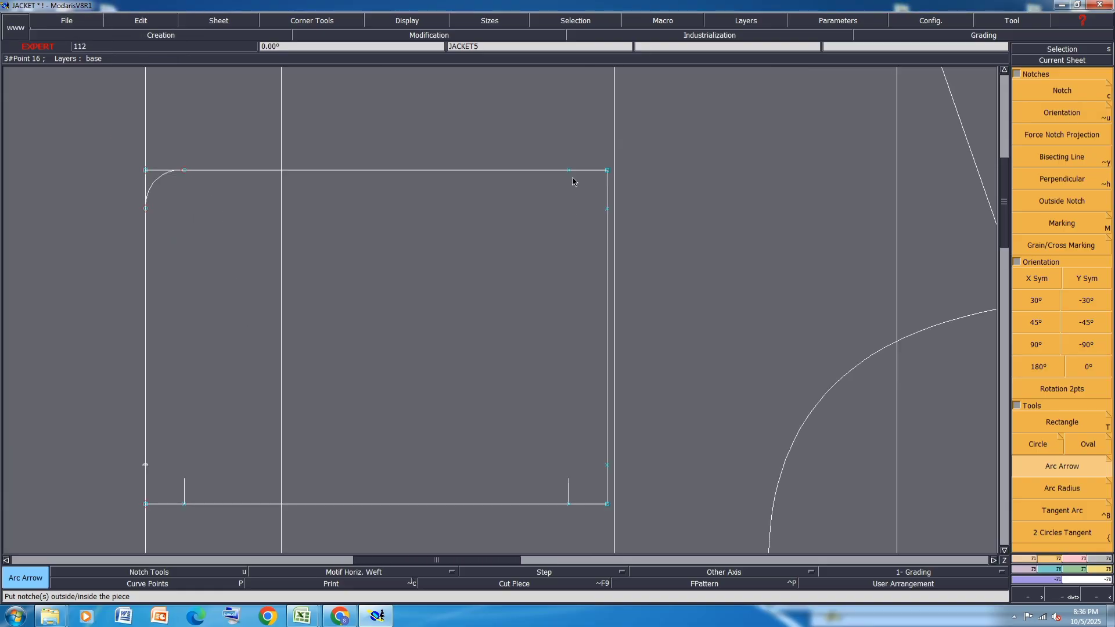
pyautogui.click(569, 172)
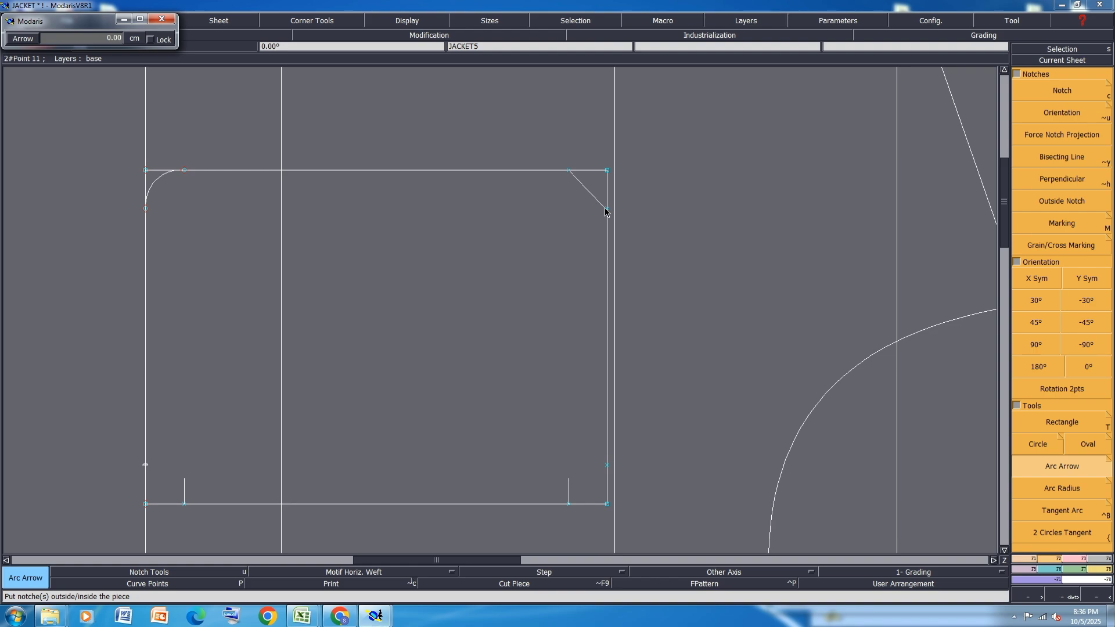
pyautogui.click(605, 211)
pyautogui.scroll(10, 605, 209)
pyautogui.scroll(-4, 605, 211)
pyautogui.click(606, 210)
pyautogui.scroll(-1, 583, 191)
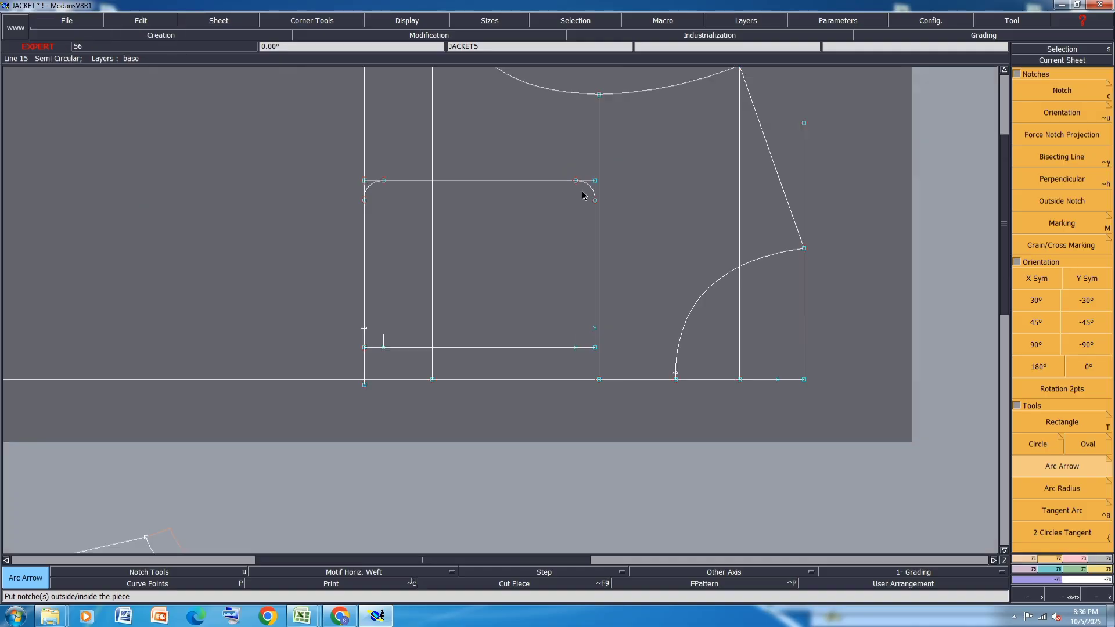
# Insert the developed point 1.50 cm above the pocket's lower left corner into the left edge
pyautogui.scroll(2, 315, 339)
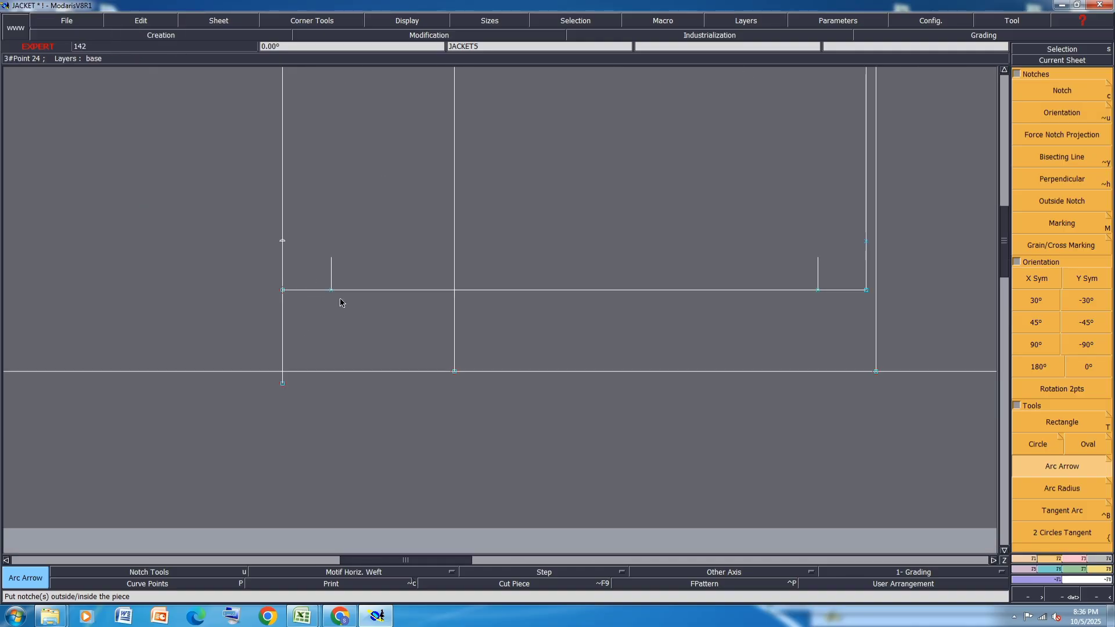
pyautogui.click(1023, 559)
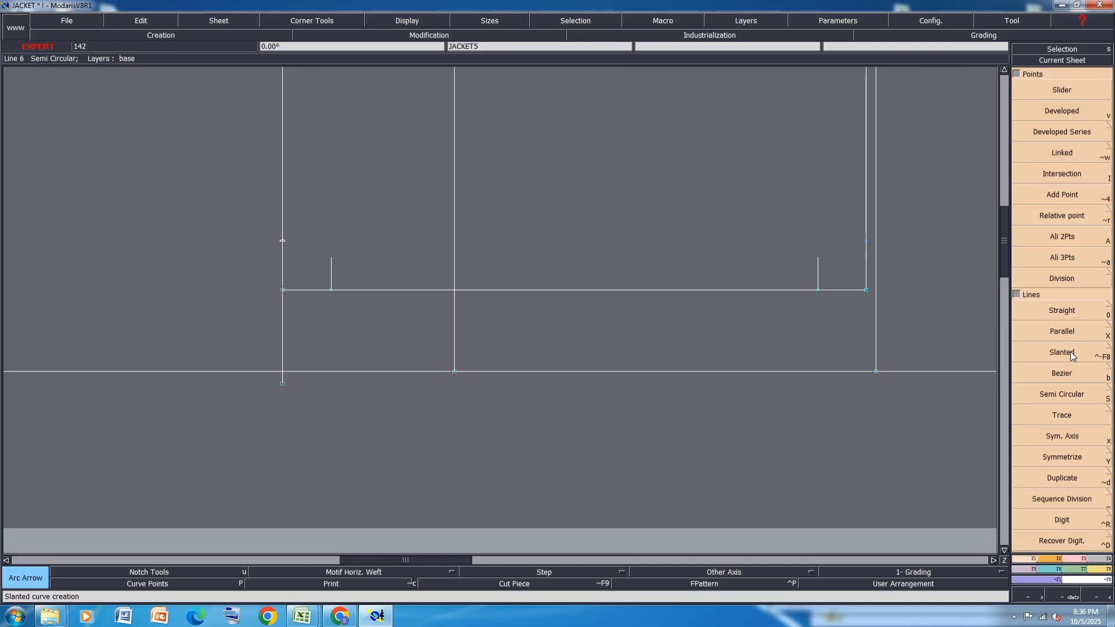
pyautogui.click(1068, 373)
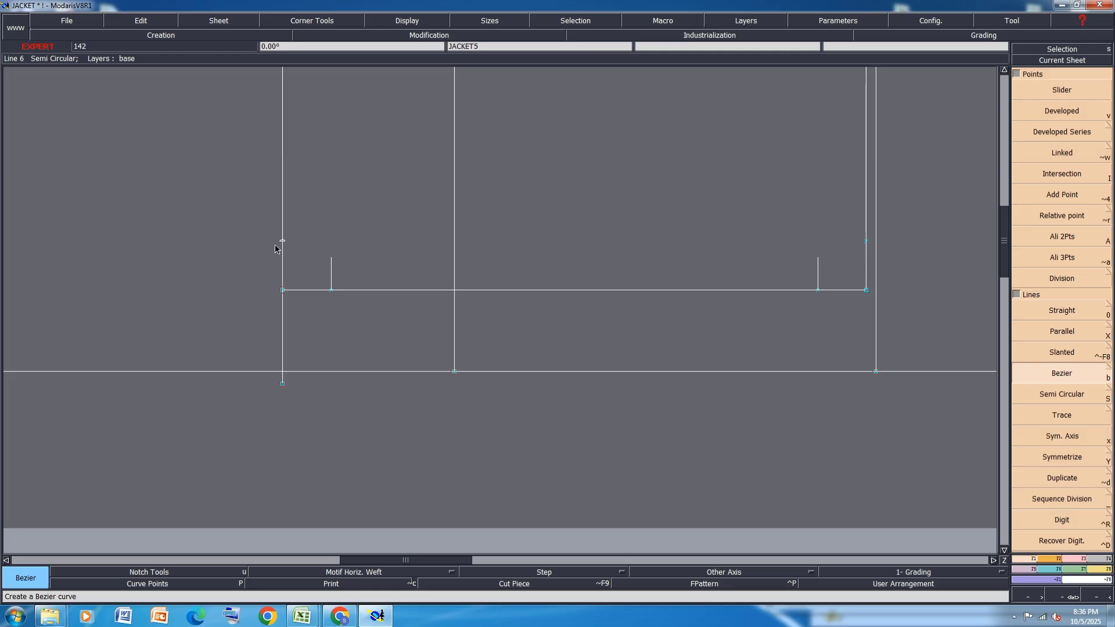
pyautogui.click(1074, 560)
pyautogui.click(1062, 331)
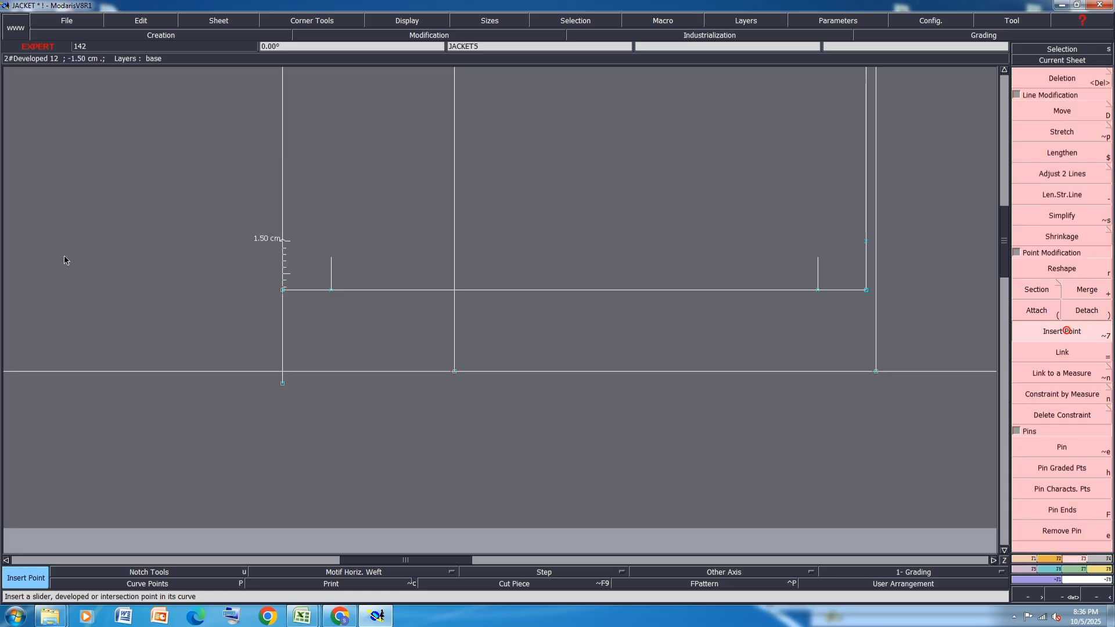
pyautogui.click(280, 244)
# Draw a Bezier line across the pocket's lower left corner, from the inserted left-edge point to the notch point on the lower edge
pyautogui.click(1033, 559)
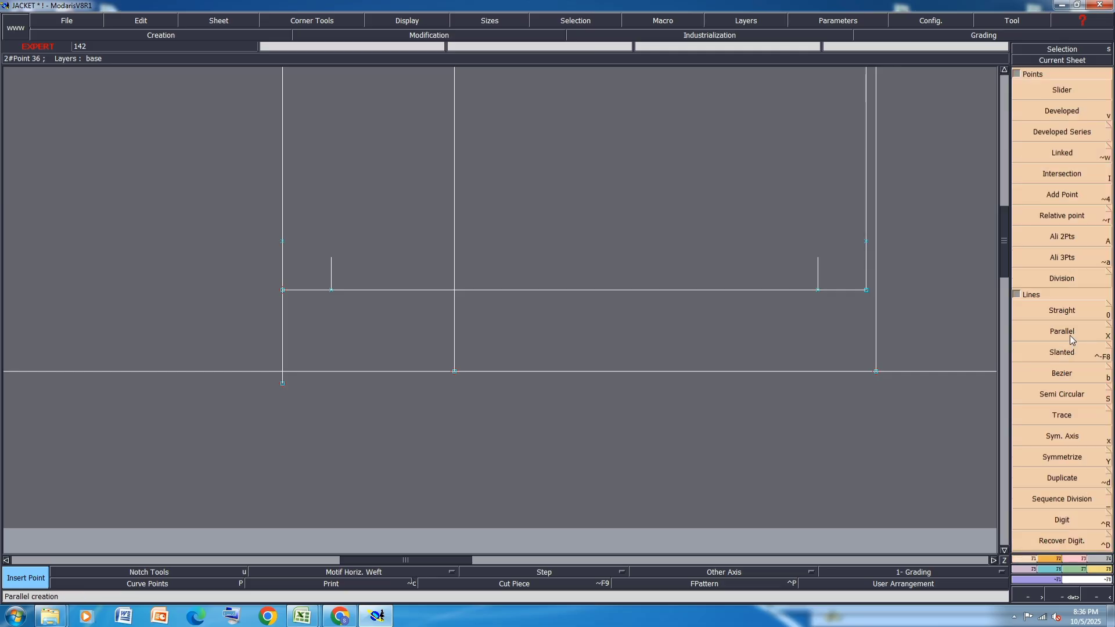
pyautogui.click(1073, 374)
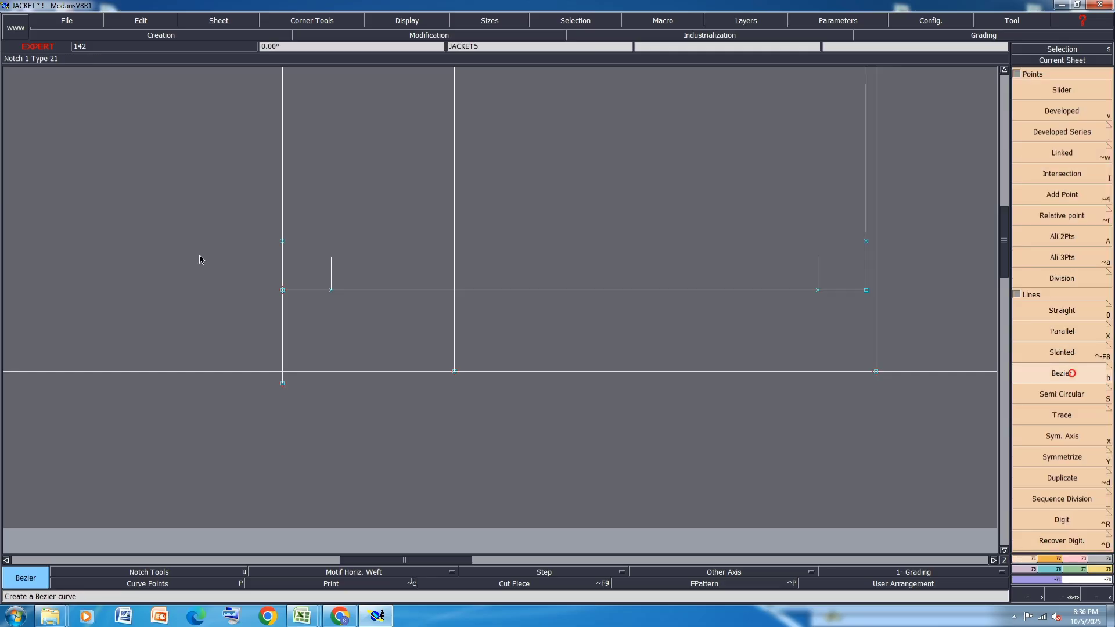
pyautogui.click(283, 242)
pyautogui.click(330, 289)
pyautogui.scroll(2, 313, 255)
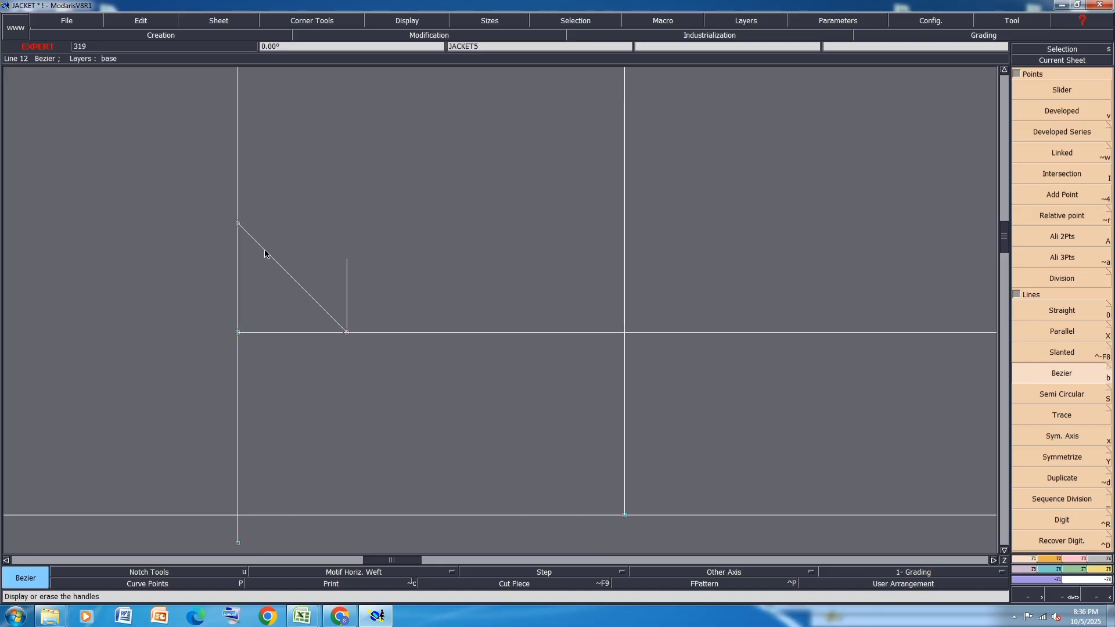
# Reshape the lower left Bezier line into a rounded corner, aligning its handles with the pocket's left and lower edges
pyautogui.click(1074, 560)
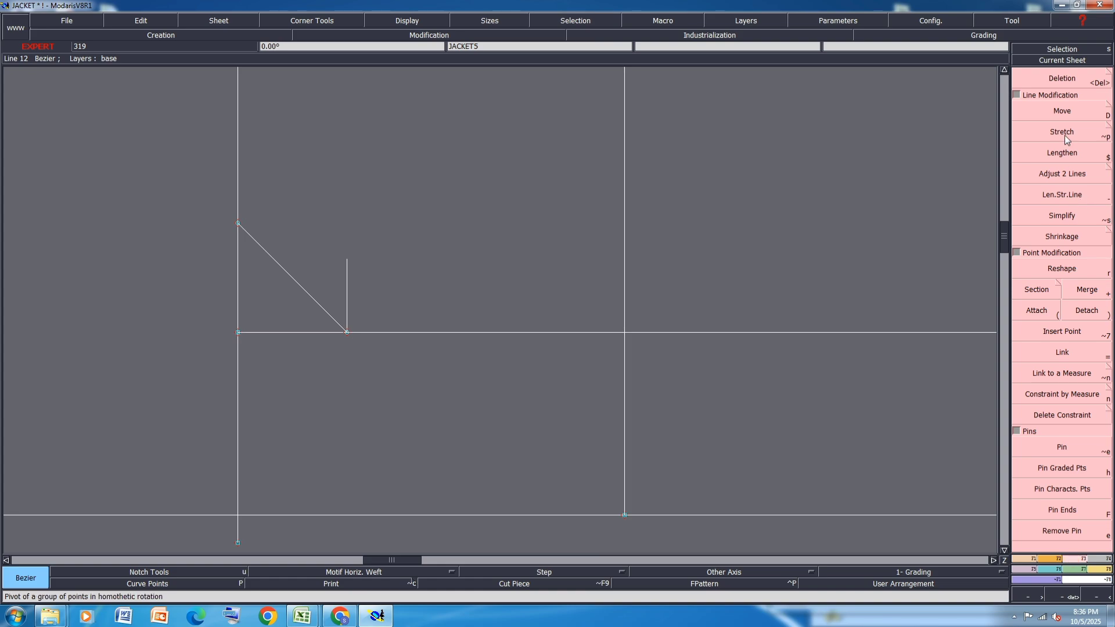
pyautogui.click(1061, 270)
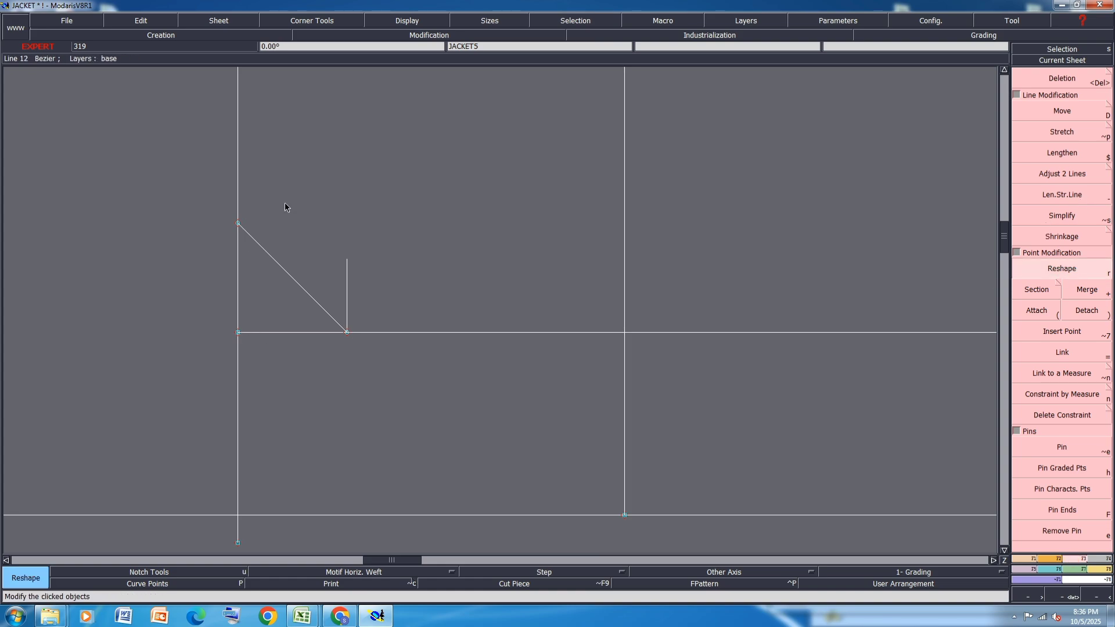
pyautogui.moveTo(264, 251); pyautogui.dragTo(282, 323)
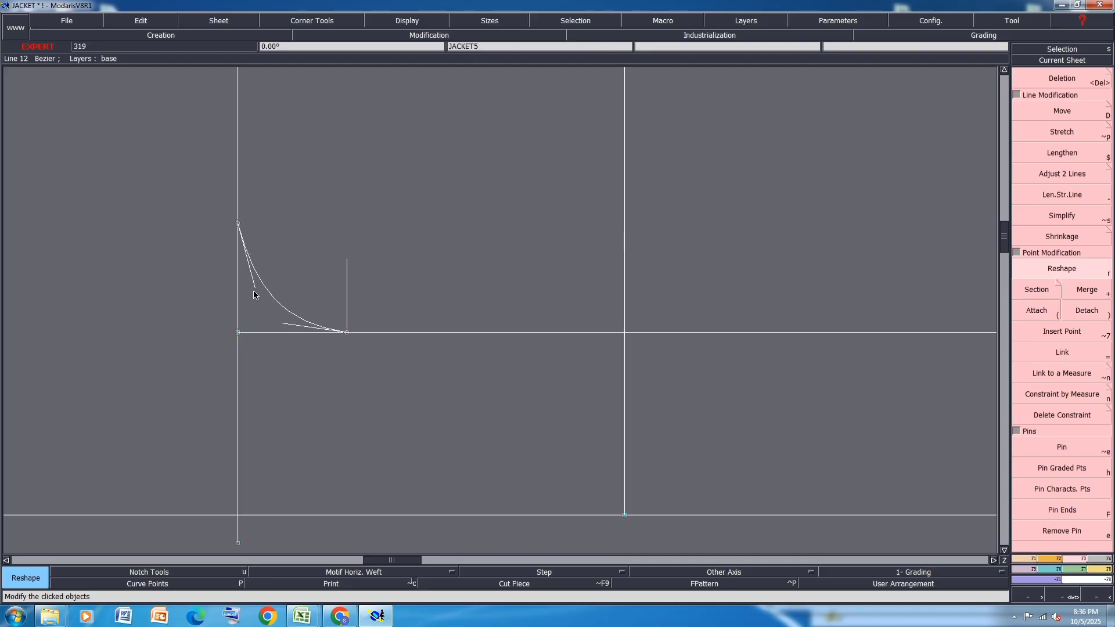
pyautogui.moveTo(254, 286); pyautogui.dragTo(237, 290)
pyautogui.scroll(-2, 153, 296)
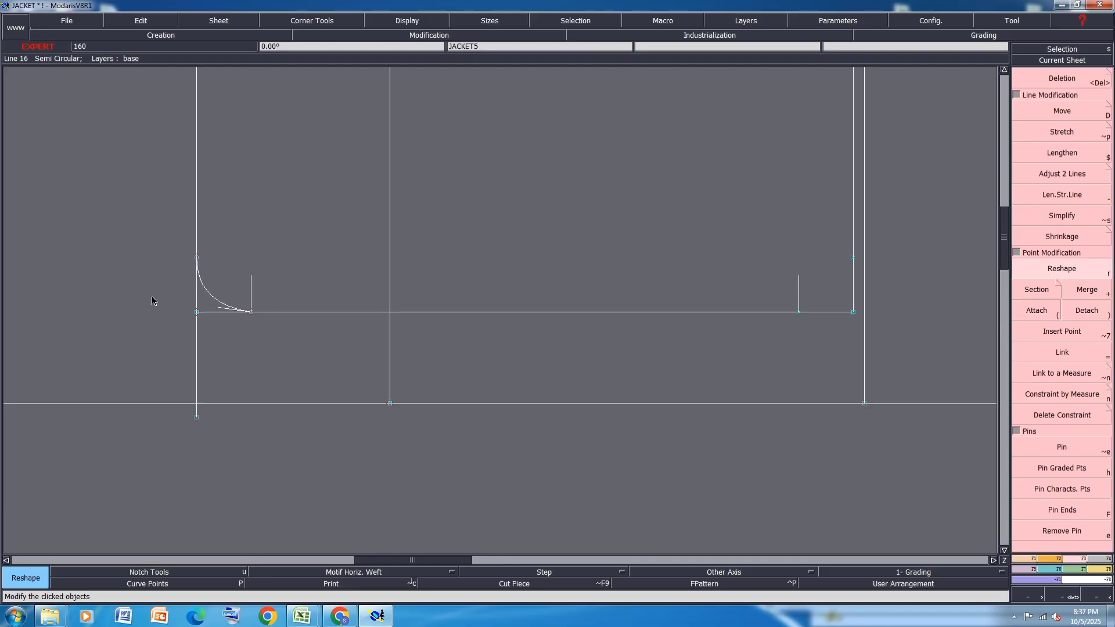
pyautogui.scroll(2, 190, 322)
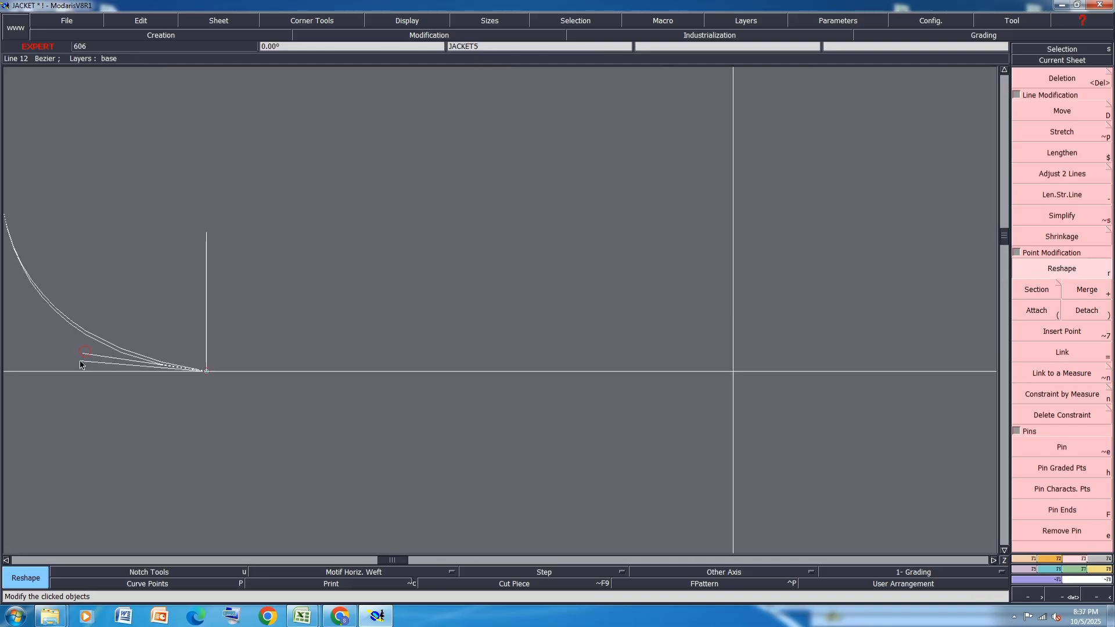
pyautogui.scroll(-1, 72, 346)
pyautogui.scroll(1, 733, 273)
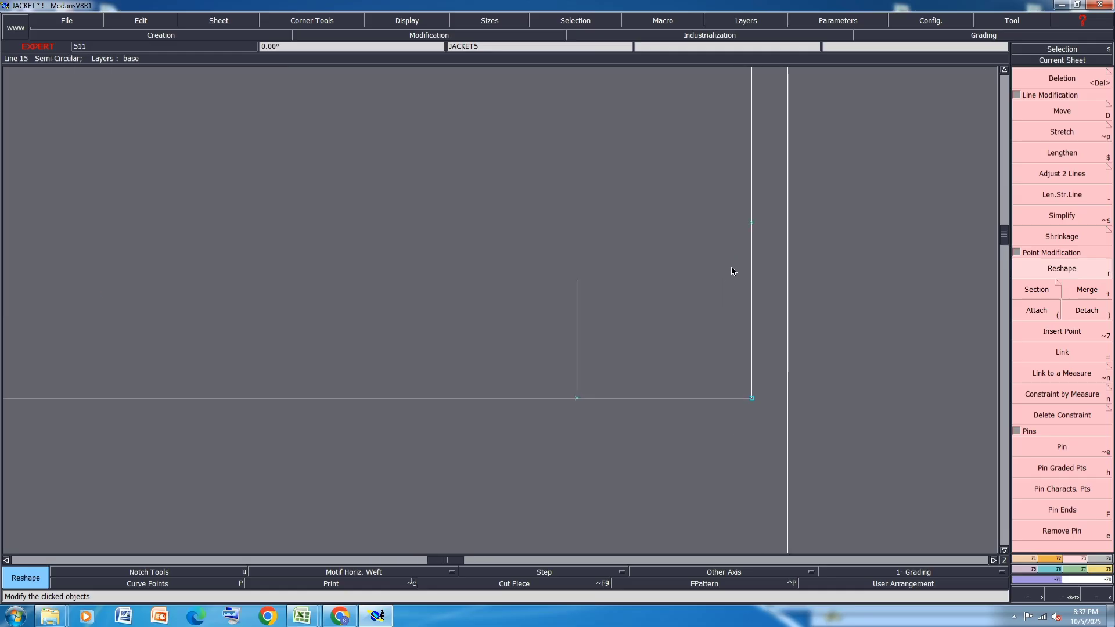
# Draw a Bezier line across the pocket's lower right corner, from the right-edge point to the notch point on the lower edge
pyautogui.press('3')
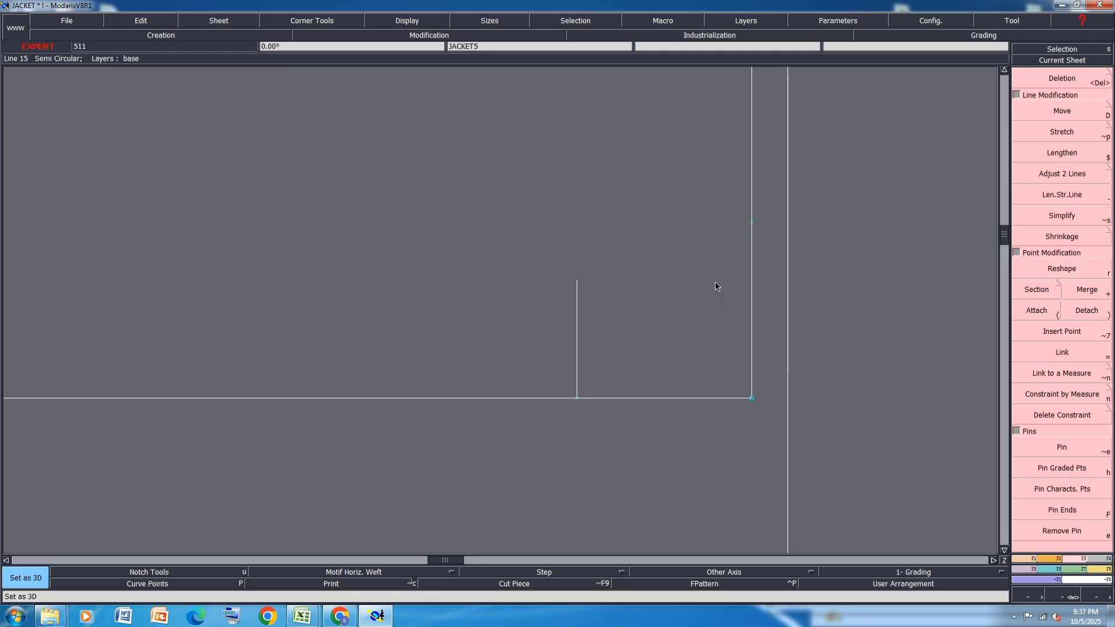
pyautogui.press('b')
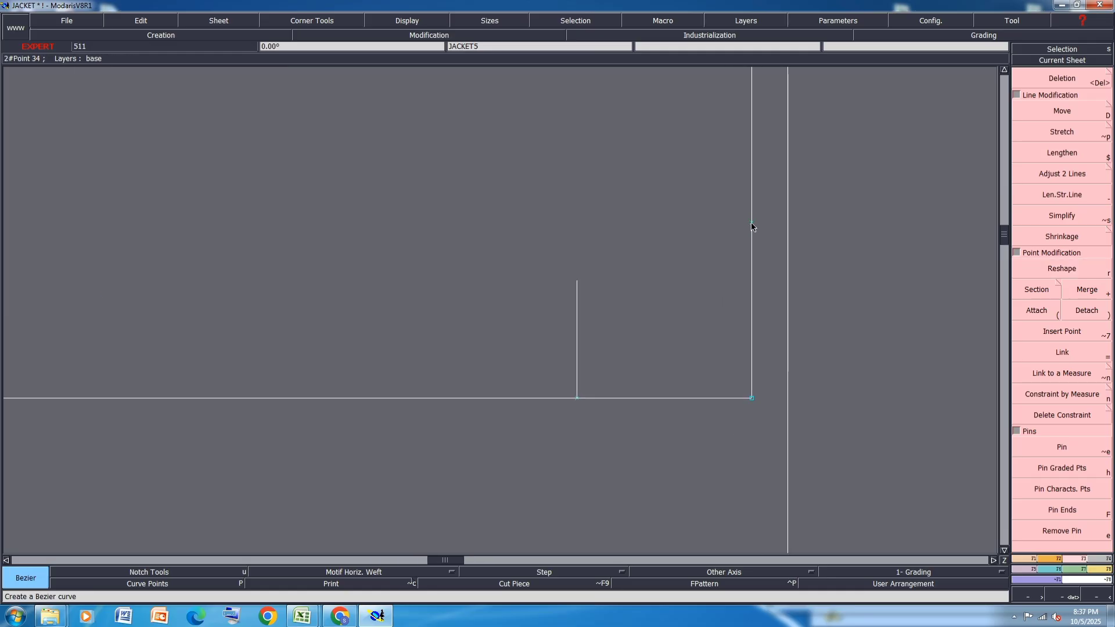
pyautogui.click(751, 222)
pyautogui.click(576, 398)
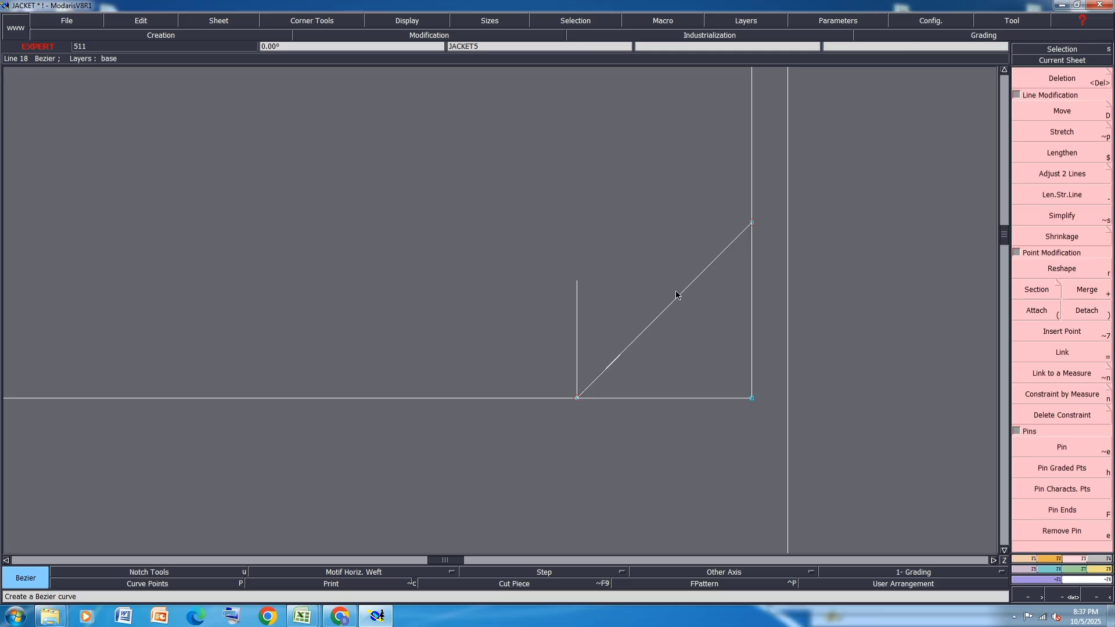
# Reshape the lower right Bezier line into a rounded corner, aligning its handles with the pocket's right and lower edges
pyautogui.press('r')
pyautogui.moveTo(714, 263); pyautogui.dragTo(673, 392)
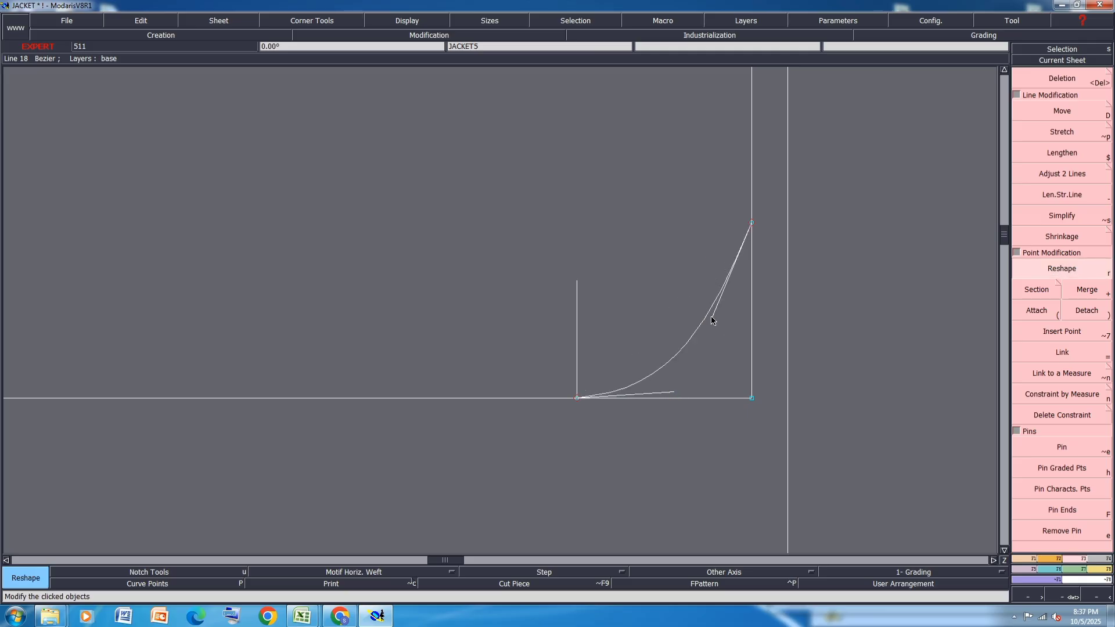
pyautogui.moveTo(712, 319); pyautogui.dragTo(749, 328)
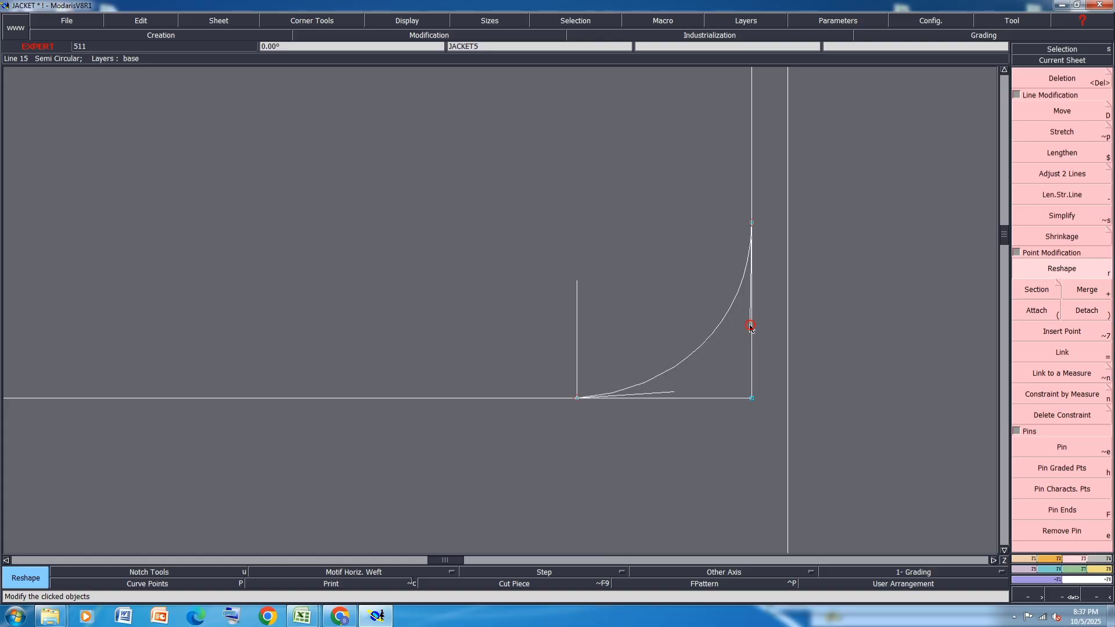
pyautogui.moveTo(674, 393); pyautogui.dragTo(670, 396)
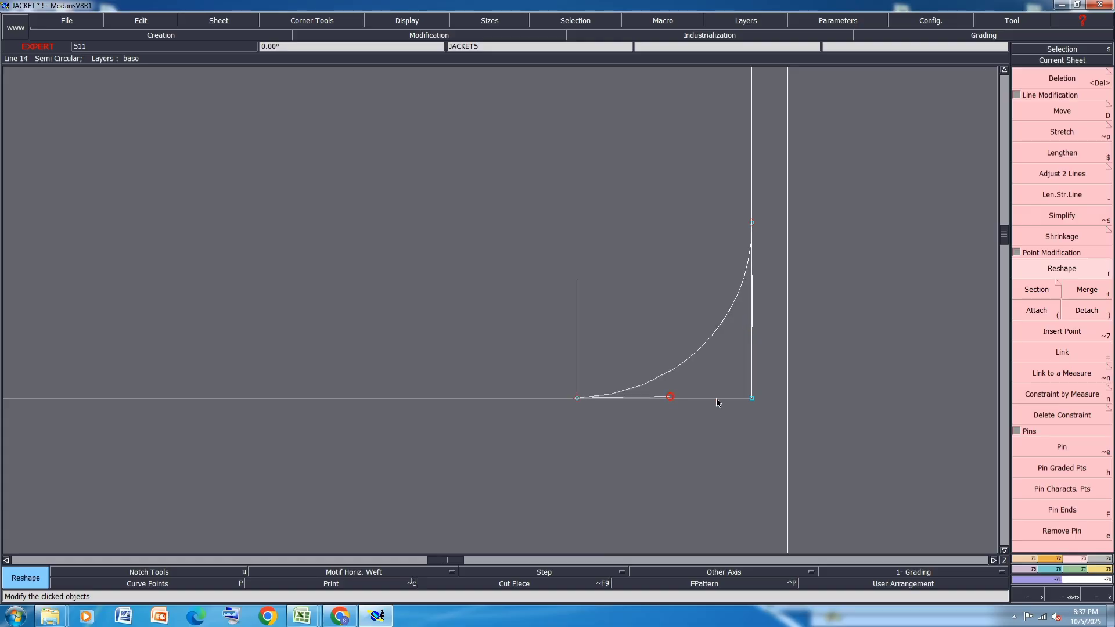
# Save the JACKET model, continuing past the detected anomalies
pyautogui.scroll(-1, 757, 391)
pyautogui.scroll(-1, 758, 391)
pyautogui.hotkey('ctrl', 's')
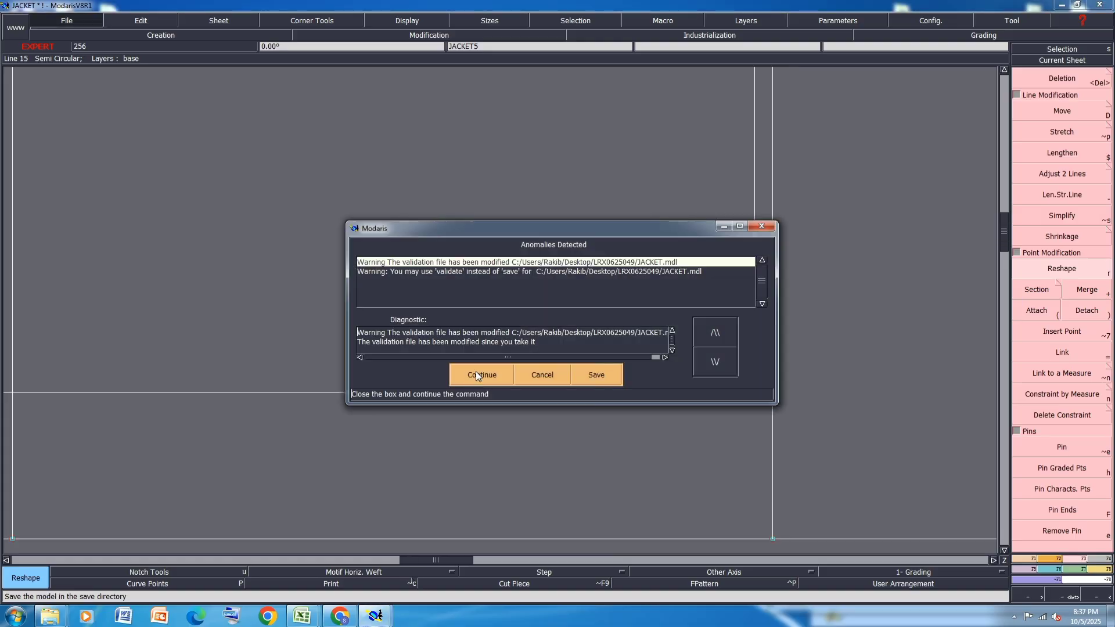
pyautogui.click(476, 371)
pyautogui.scroll(-1, 684, 426)
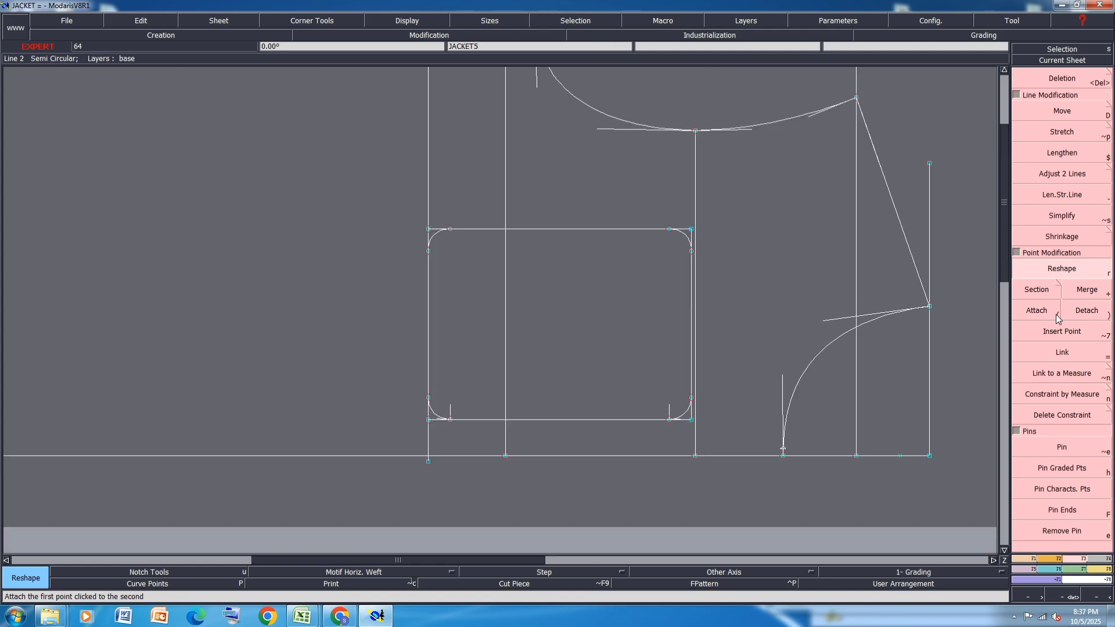
# Try to detach the lines meeting at the pocket's corner points and around the lower left rounded corner
pyautogui.click(1087, 307)
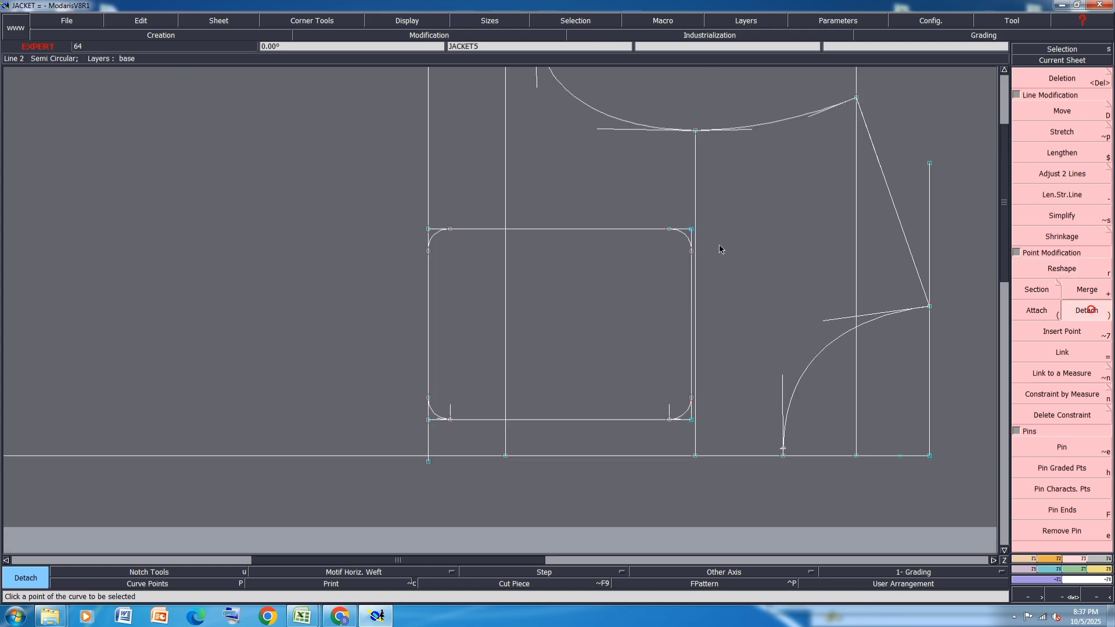
pyautogui.click(699, 220)
pyautogui.click(467, 182)
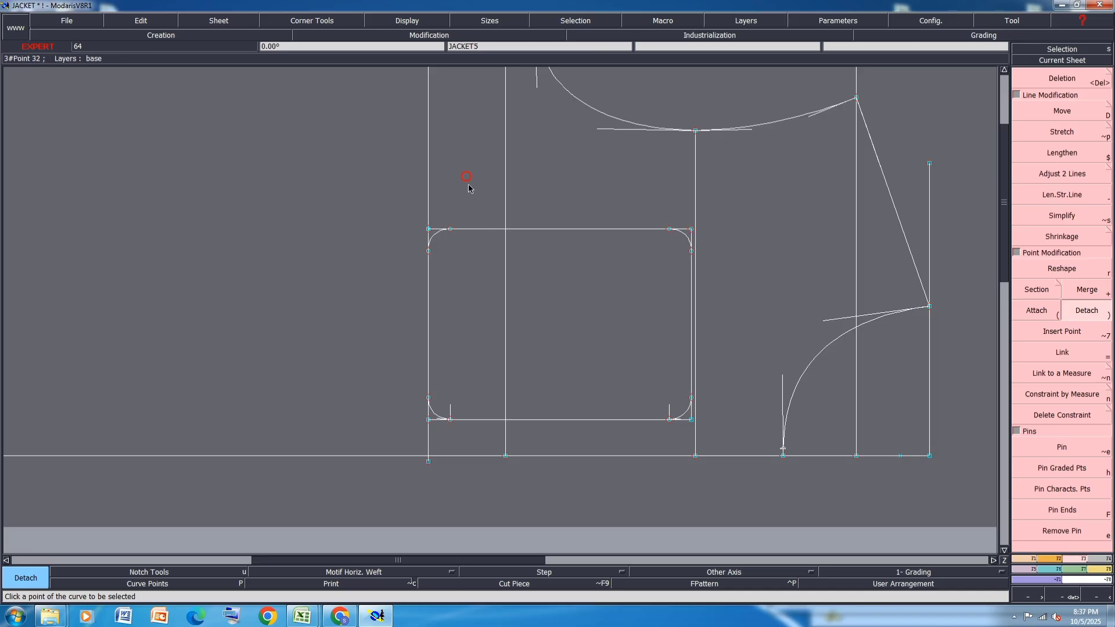
pyautogui.click(433, 232)
pyautogui.click(429, 231)
pyautogui.click(506, 173)
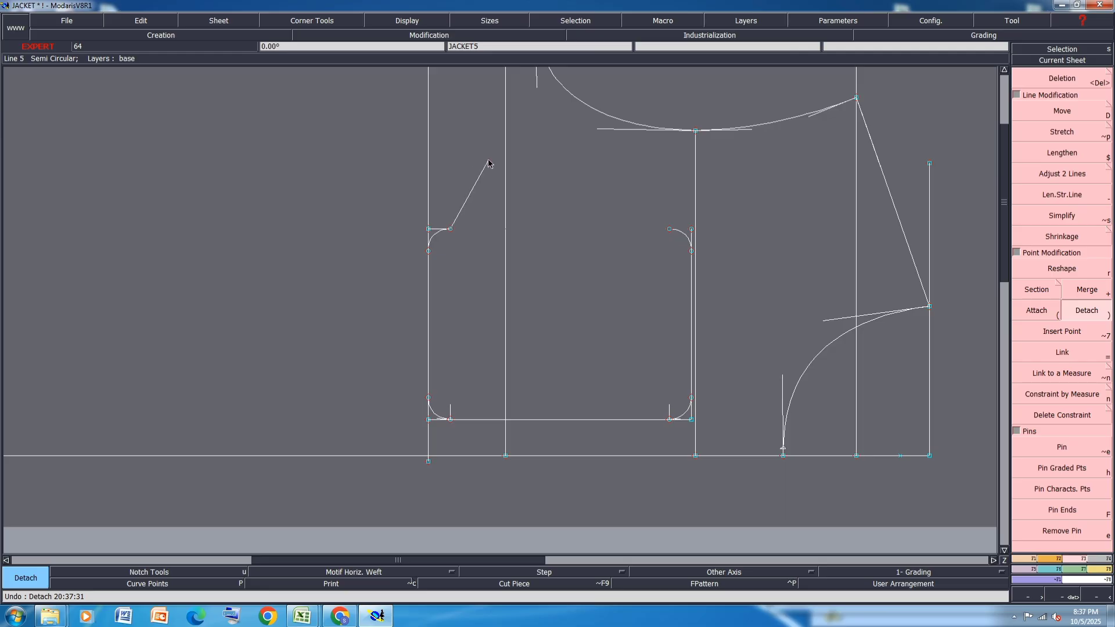
pyautogui.click(487, 161)
pyautogui.click(429, 398)
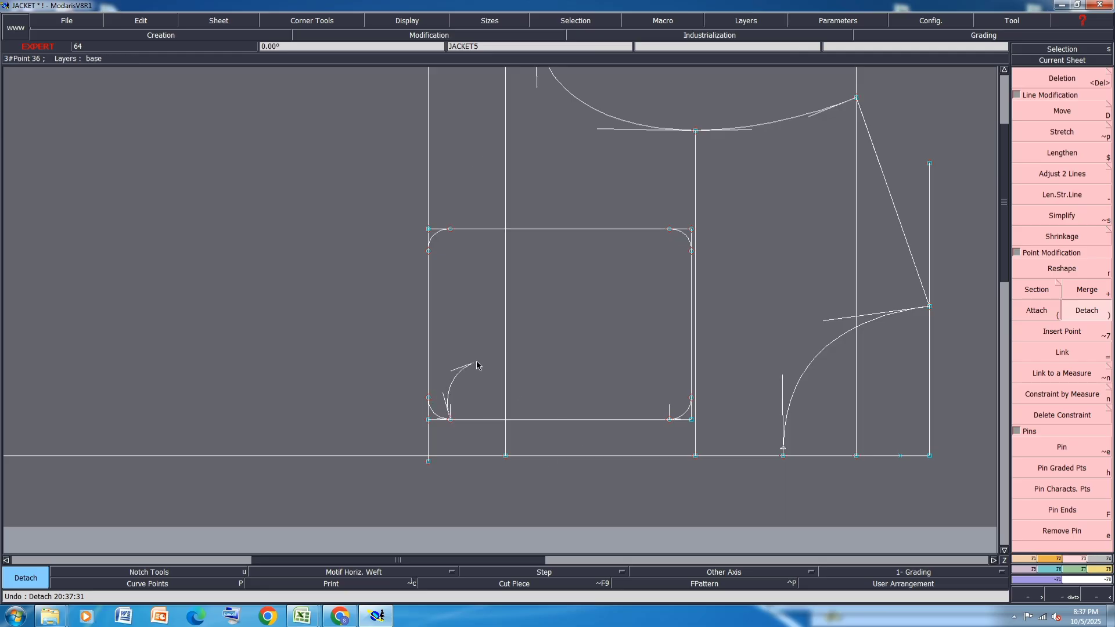
pyautogui.click(479, 368)
pyautogui.click(428, 420)
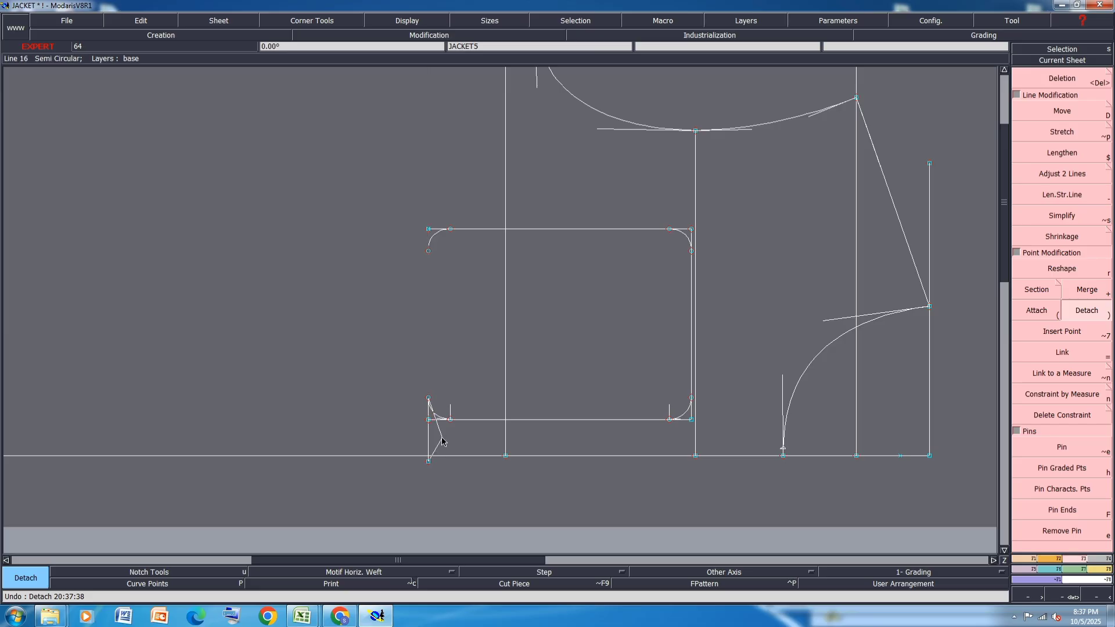
pyautogui.click(442, 440)
pyautogui.click(442, 440)
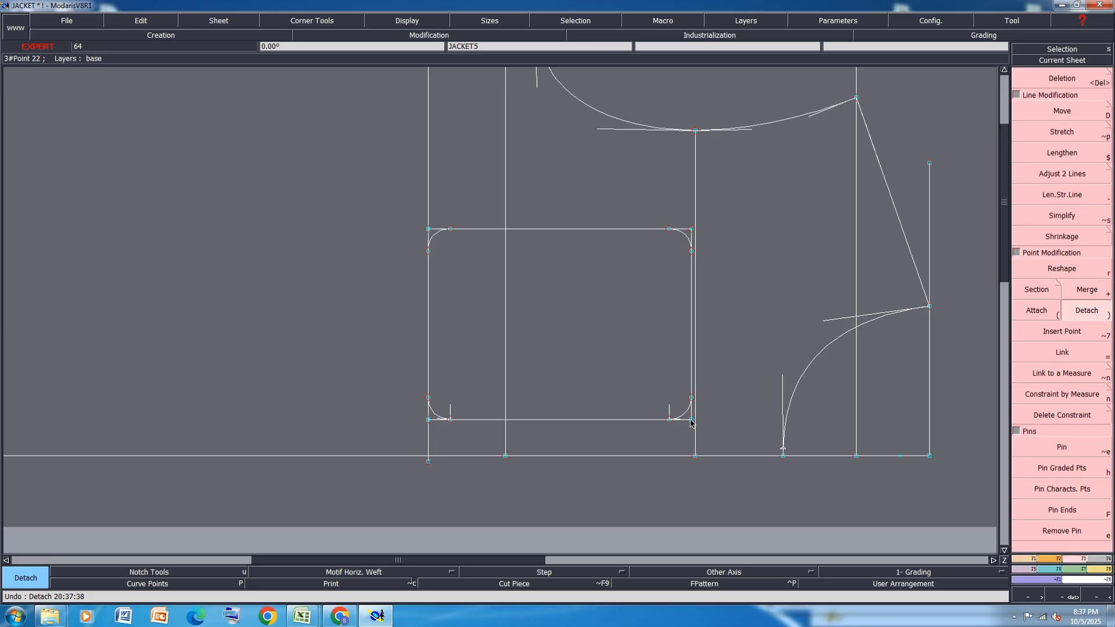
# Delete the square corner points and leftover corner segments outside the pocket's rounded curves
pyautogui.click(1074, 81)
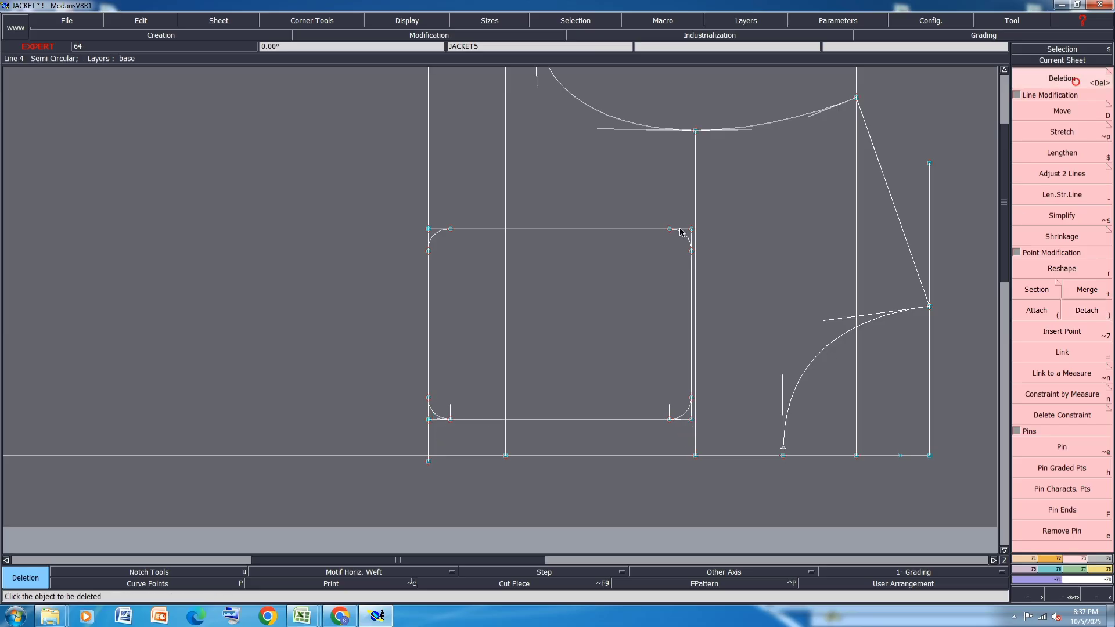
pyautogui.click(691, 230)
pyautogui.click(691, 420)
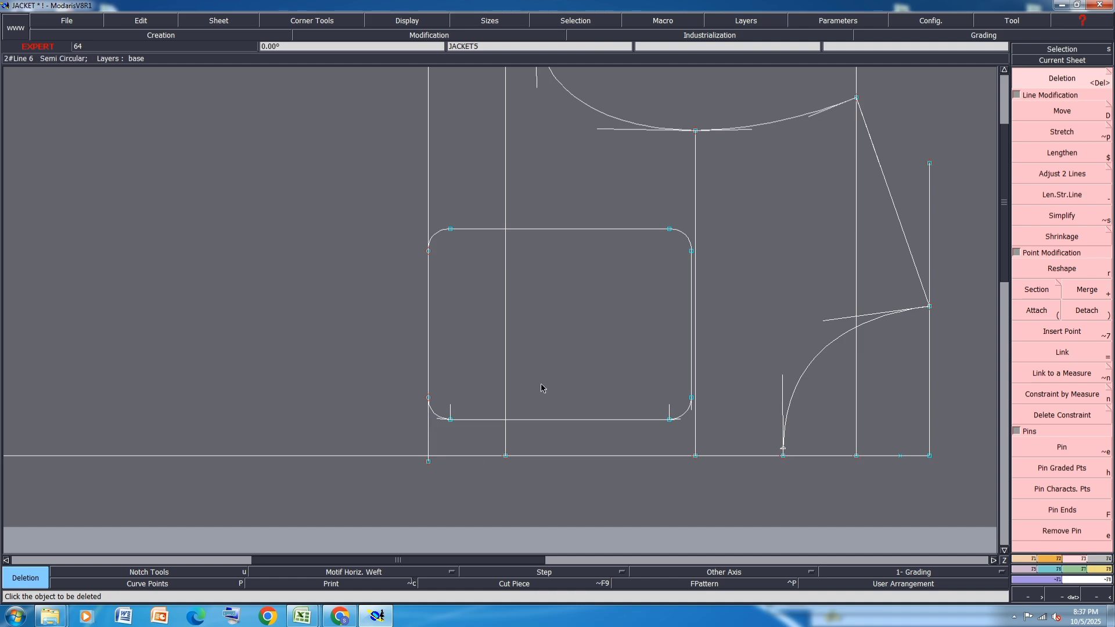
# Hide the curve handles and save the JACKET model again
pyautogui.hotkey('ctrl', 'h')
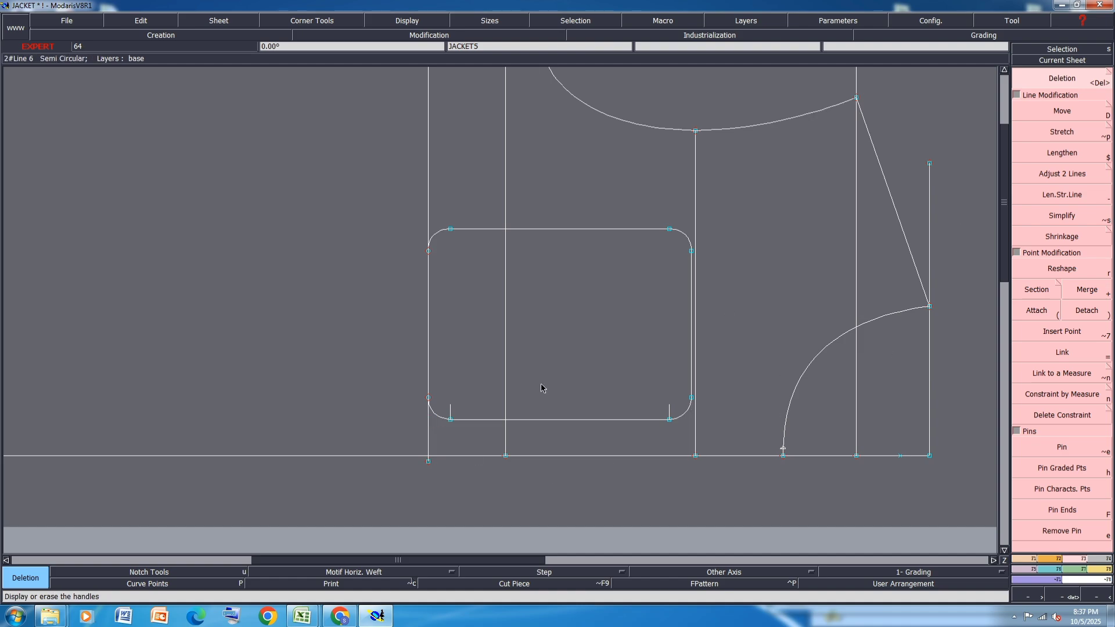
pyautogui.hotkey('ctrl', 's')
pyautogui.press('Return')
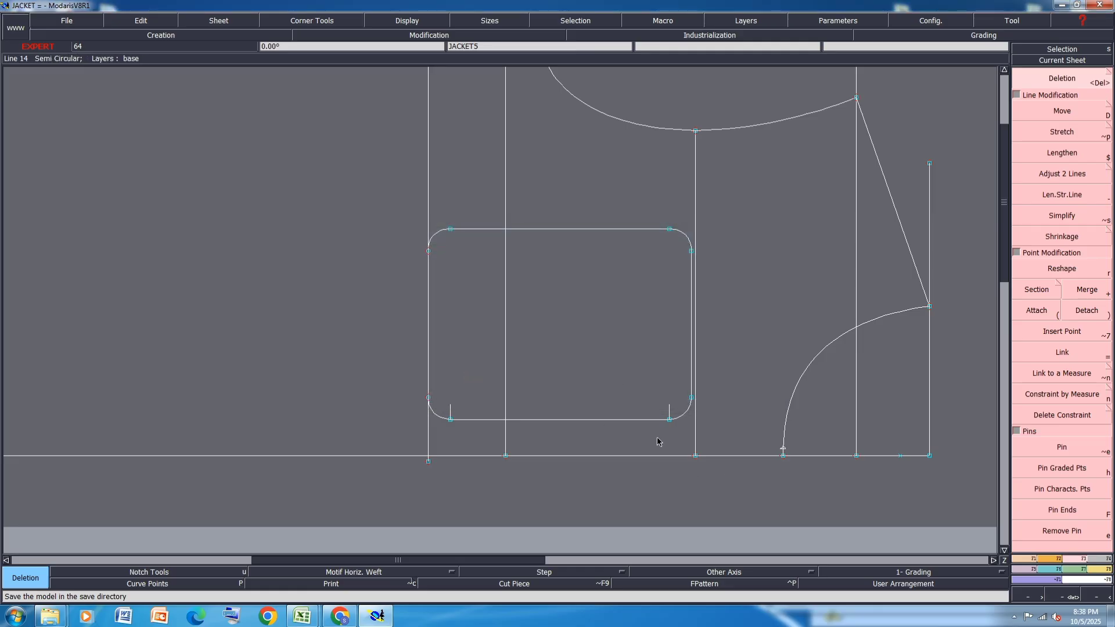
pyautogui.scroll(1, 662, 427)
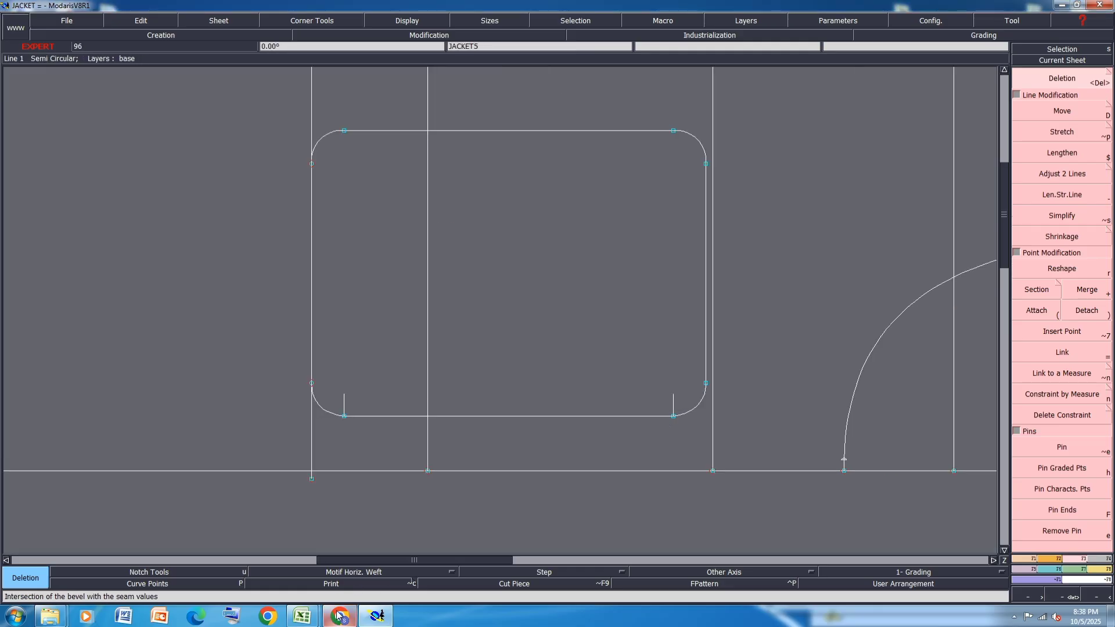
# Check the chest pocket on the jacket sketch in the LRX0625049 Excel workbook and return to Modaris
pyautogui.moveTo(302, 615)
pyautogui.click(337, 550)
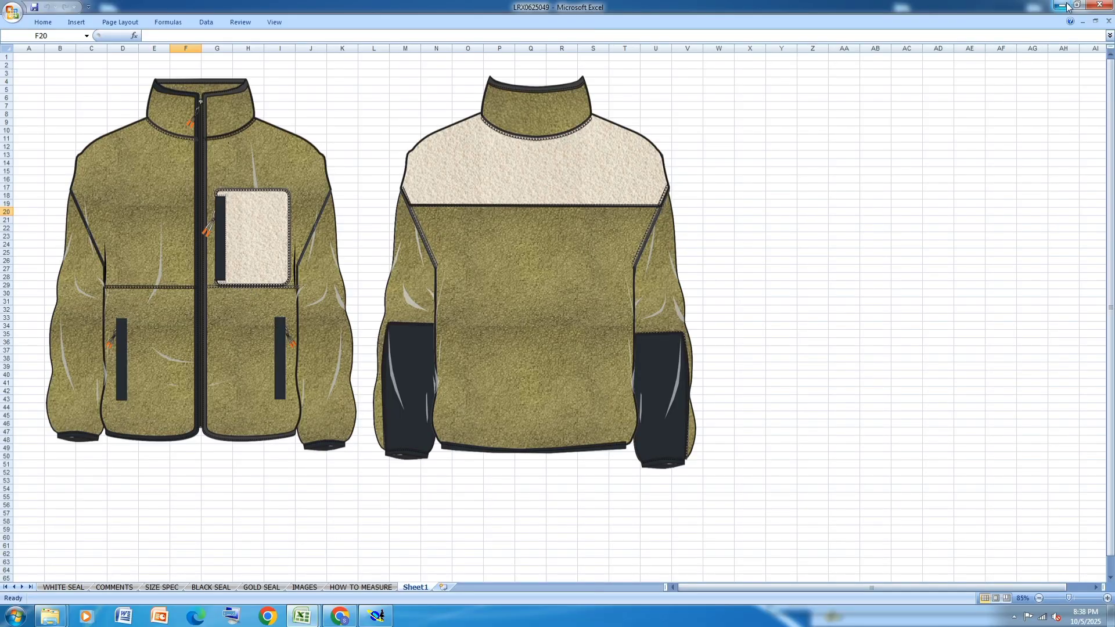
pyautogui.click(376, 616)
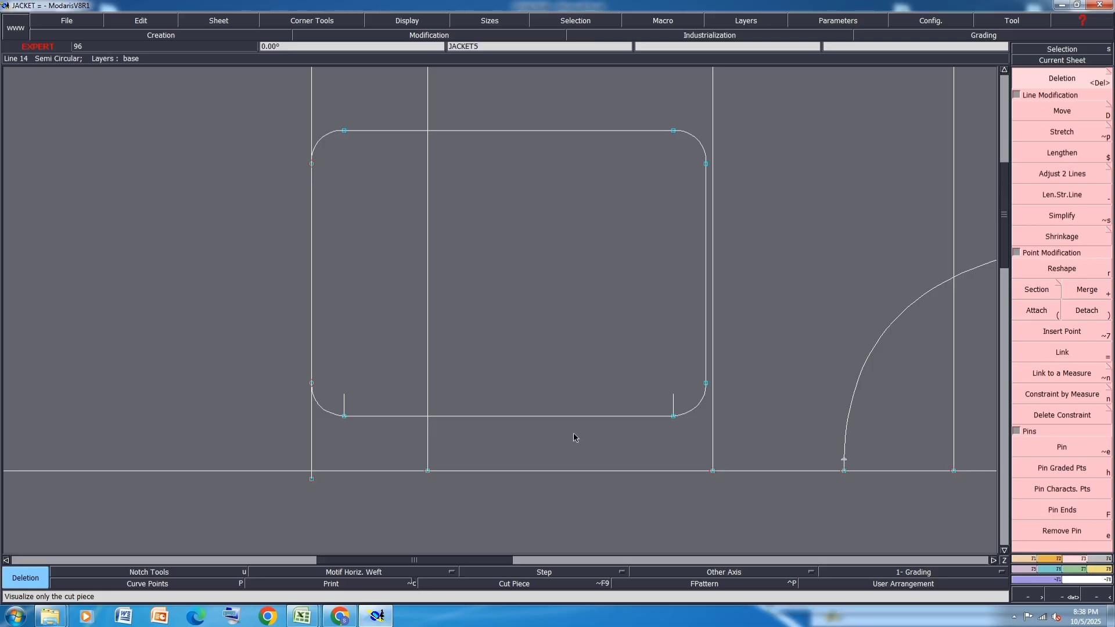
# Draw a parallel line 2 cm inside the pocket's lower edge and join both its ends to that edge with straight lines
pyautogui.click(1033, 559)
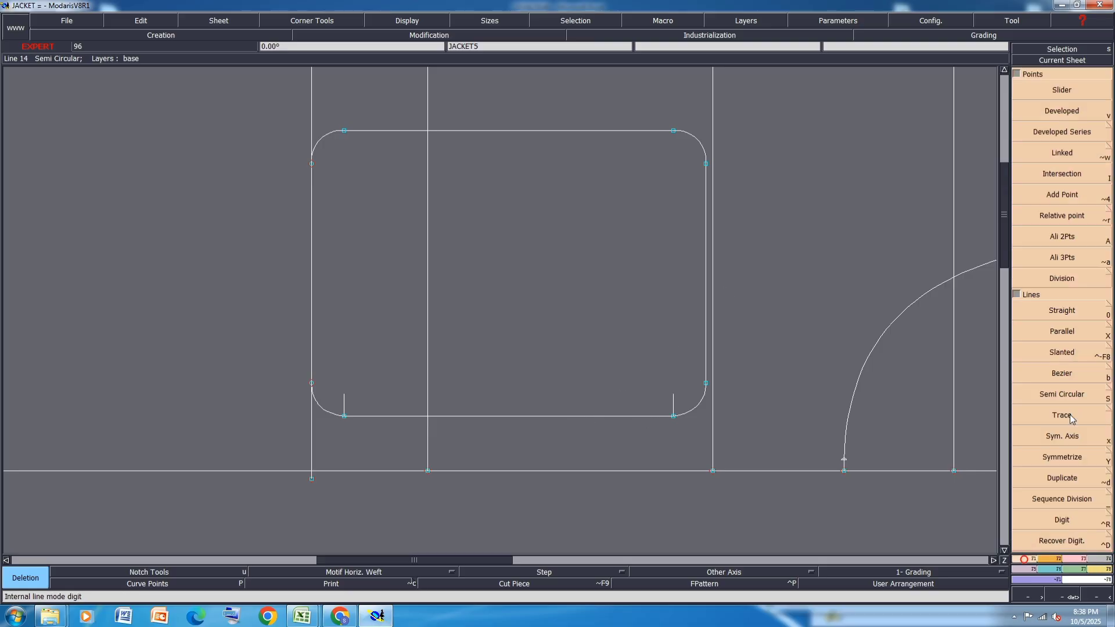
pyautogui.click(1069, 335)
pyautogui.click(519, 415)
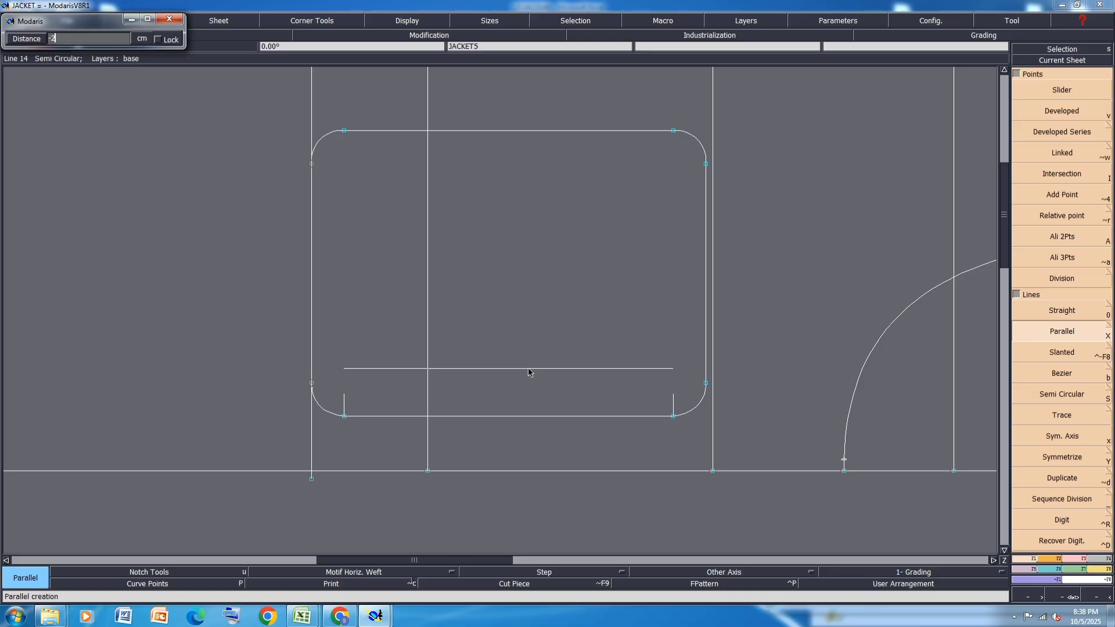
pyautogui.press('Return')
pyautogui.press('0')
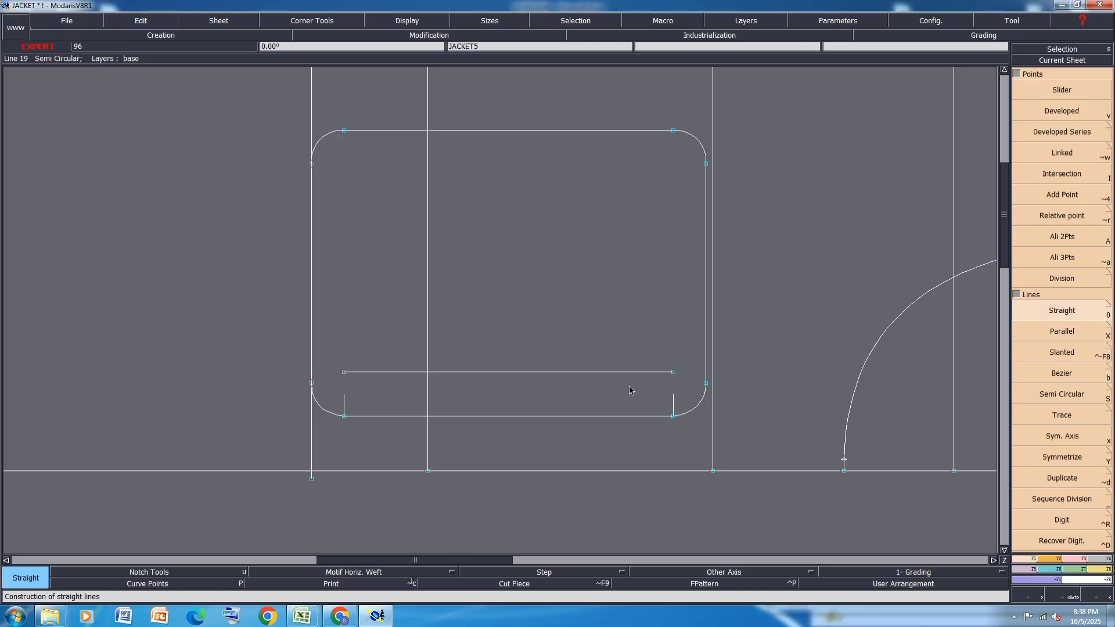
pyautogui.click(673, 373)
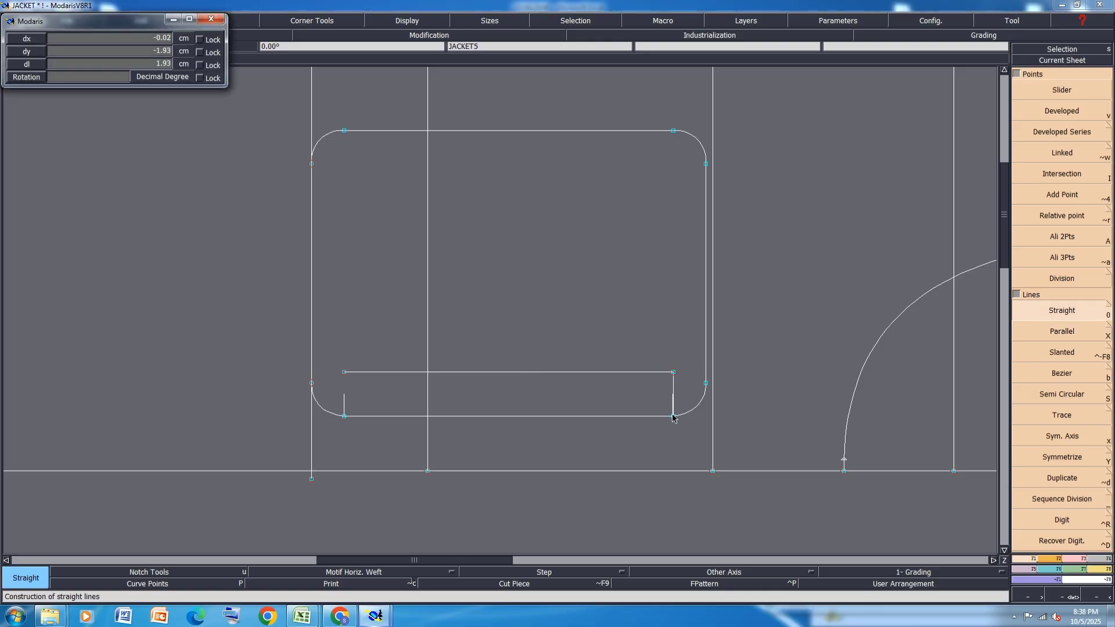
pyautogui.click(673, 416)
pyautogui.click(344, 372)
pyautogui.click(344, 415)
# Save the JACKET model past the detected anomalies and show all the pattern sheets
pyautogui.hotkey('ctrl', 's')
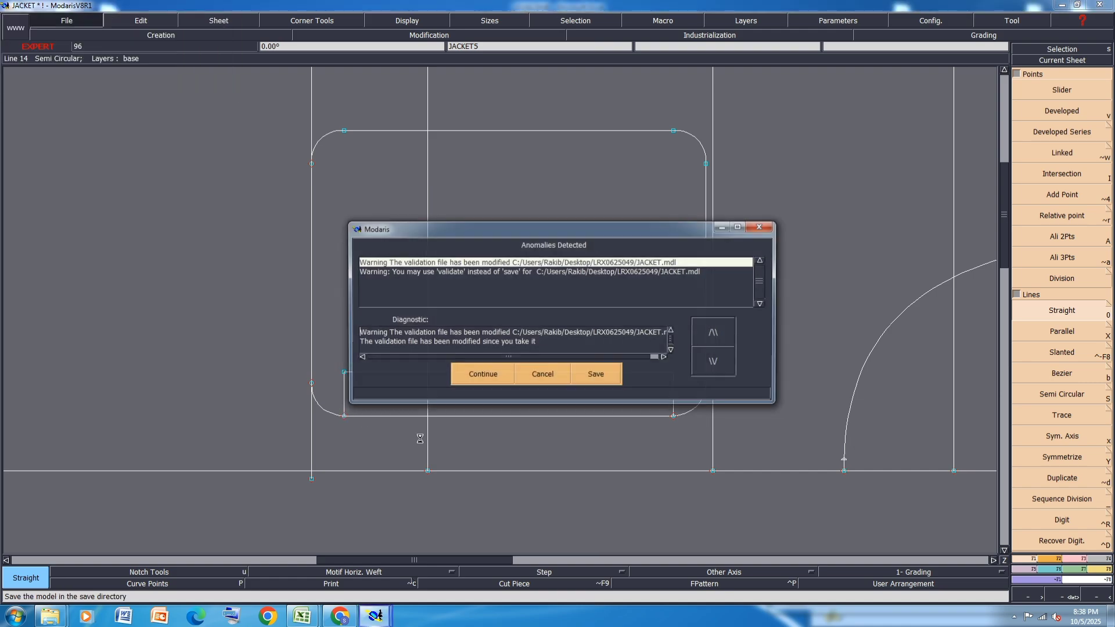
pyautogui.click(415, 375)
pyautogui.press('j')
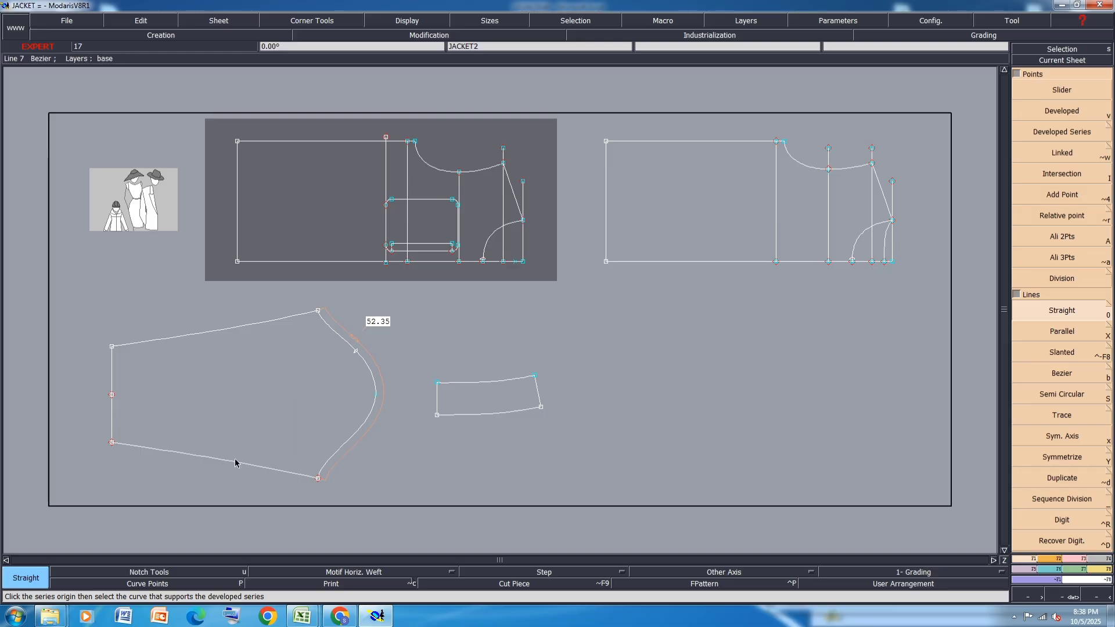
# Examine the front hem corners on the Excel jacket sketch and return to the Modaris pattern
pyautogui.moveTo(303, 617)
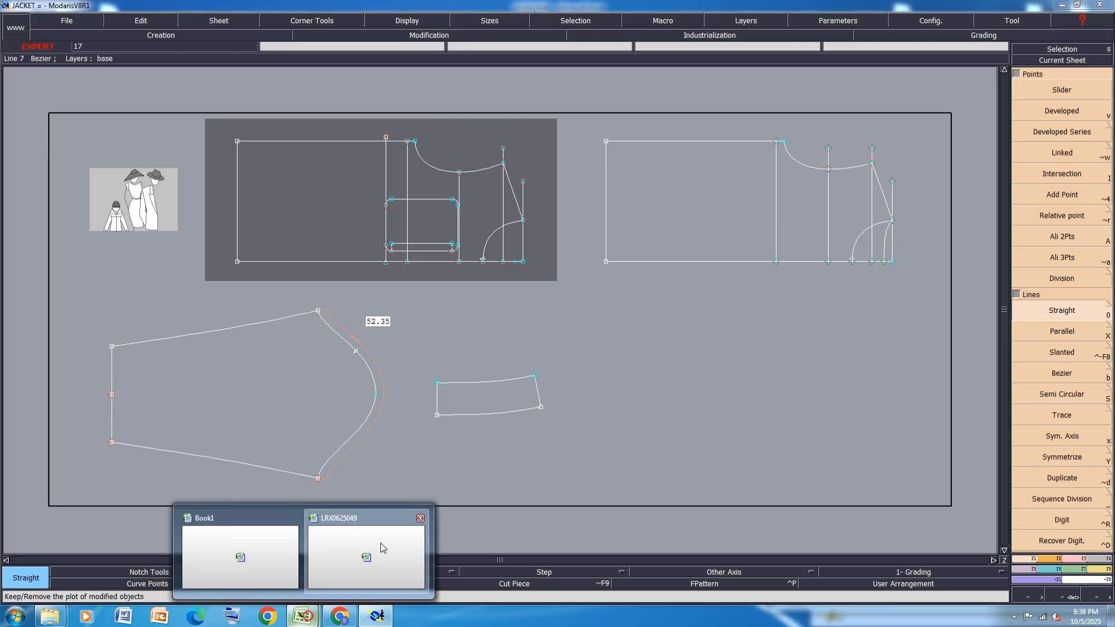
pyautogui.click(372, 555)
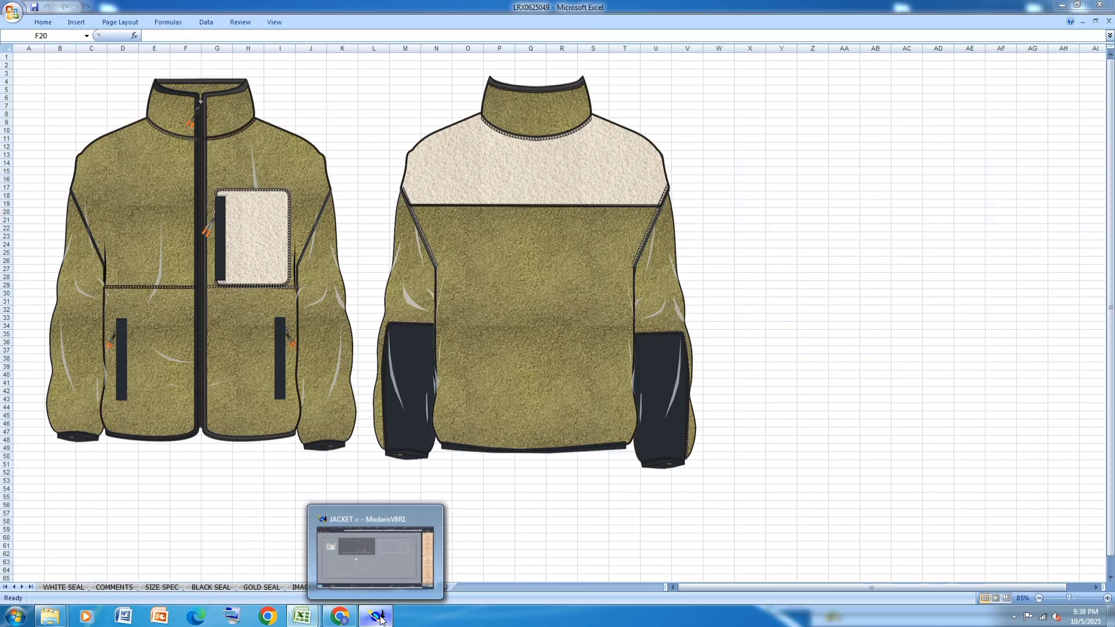
pyautogui.click(375, 553)
# Place developed points 4 cm from the front piece's lower left corner along both adjoining edges
pyautogui.scroll(3, 242, 238)
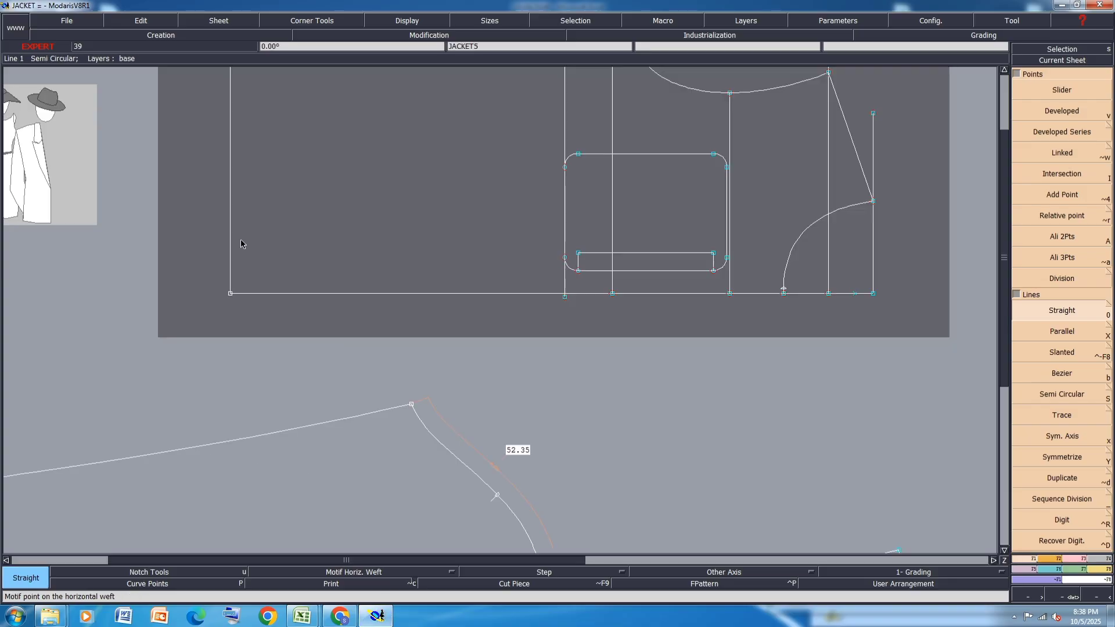
pyautogui.press('v')
pyautogui.click(232, 295)
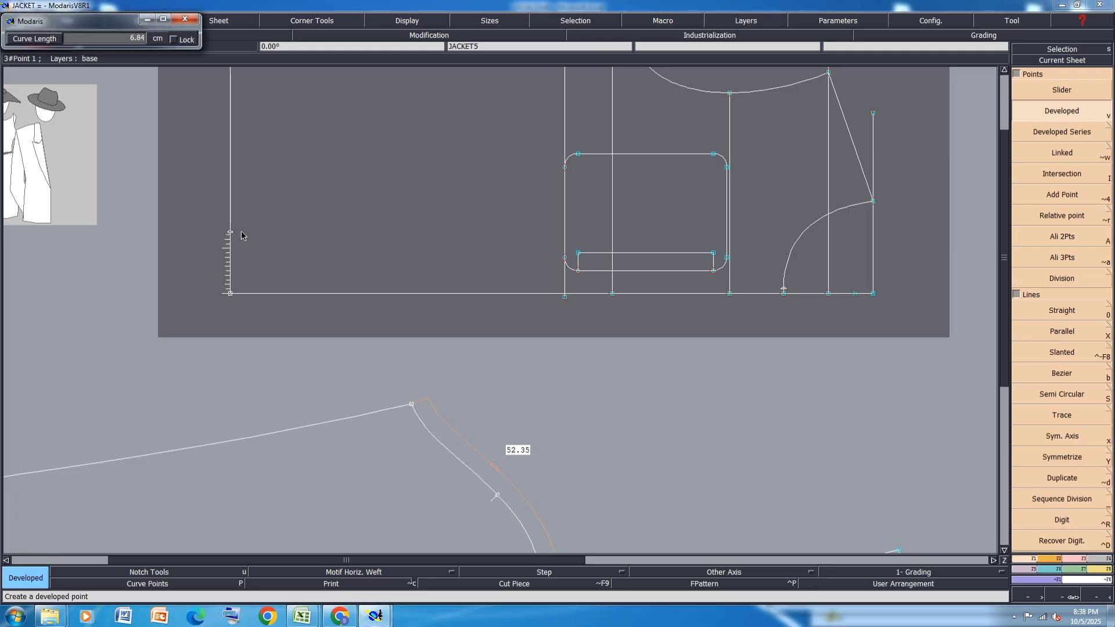
pyautogui.write('4')
pyautogui.press('Return')
pyautogui.click(230, 293)
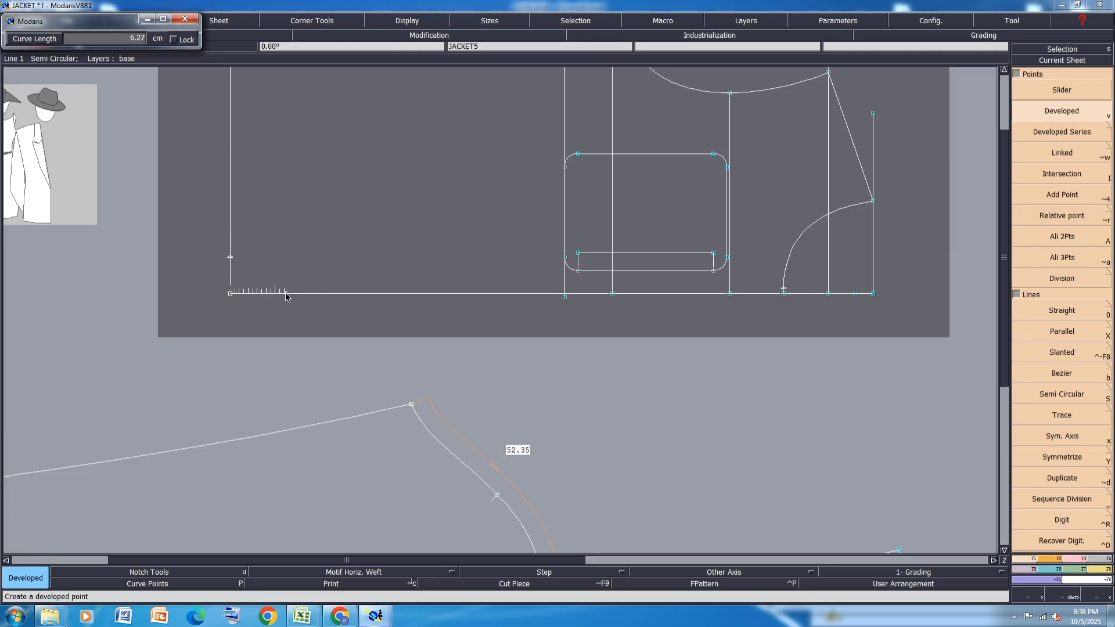
pyautogui.write('4')
pyautogui.press('Return')
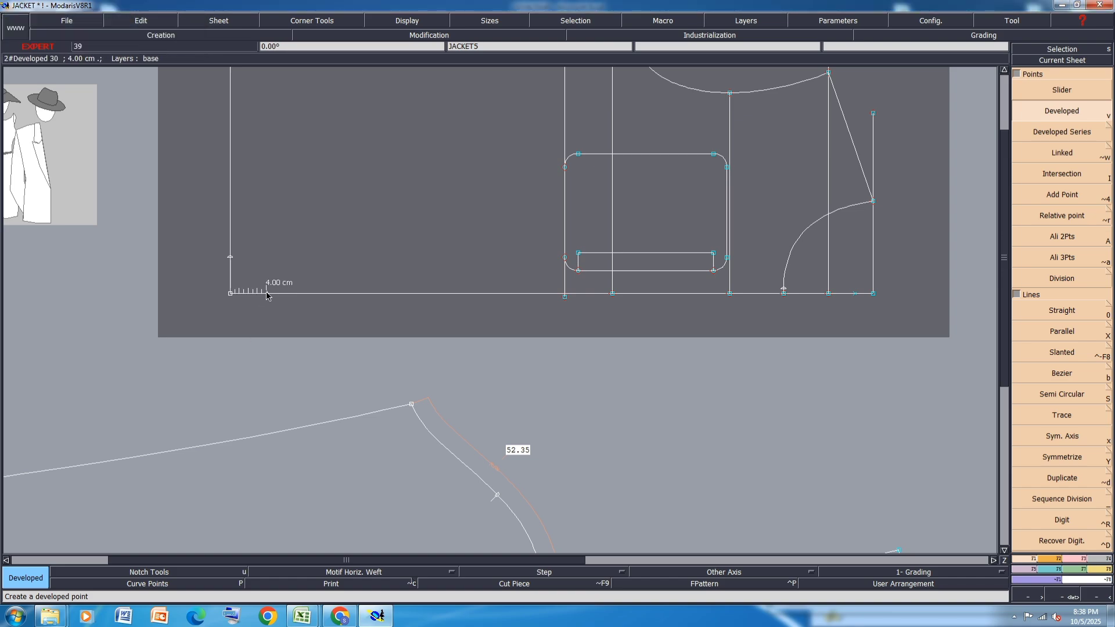
# Insert both 4 cm points into their edges and connect them with a Bezier curve across the hem corner
pyautogui.press('i')
pyautogui.click(267, 292)
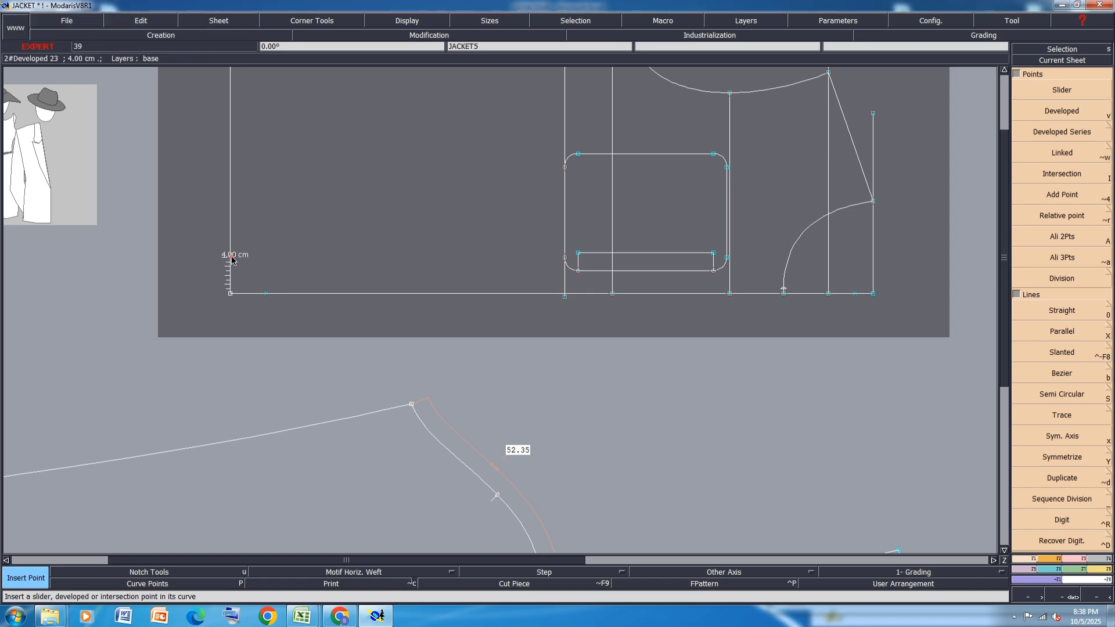
pyautogui.click(232, 259)
pyautogui.press('b')
pyautogui.click(231, 257)
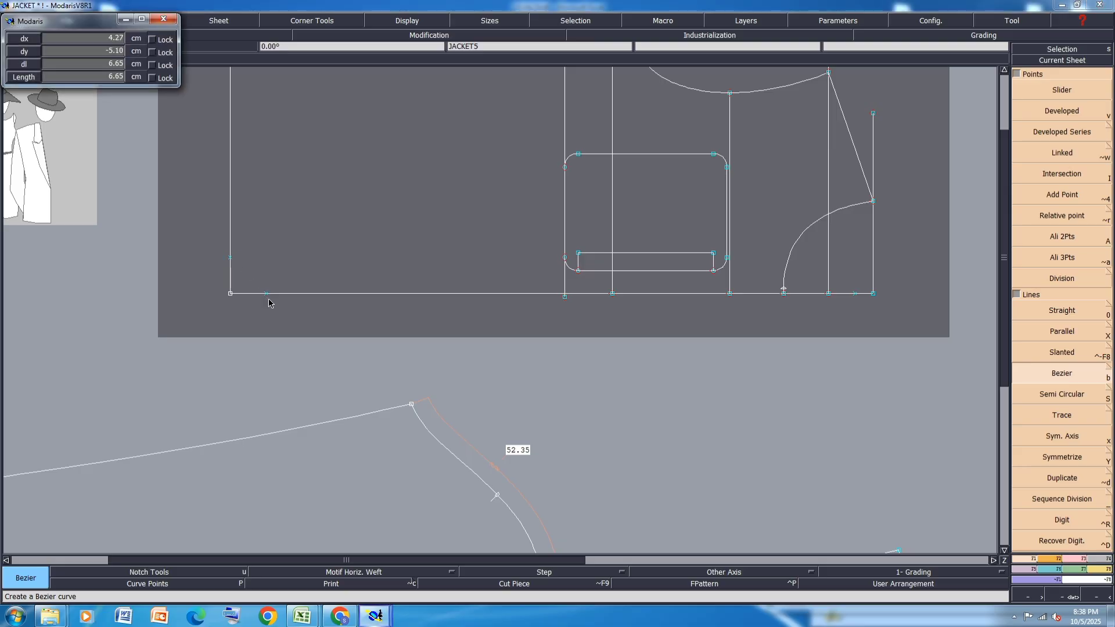
pyautogui.click(266, 294)
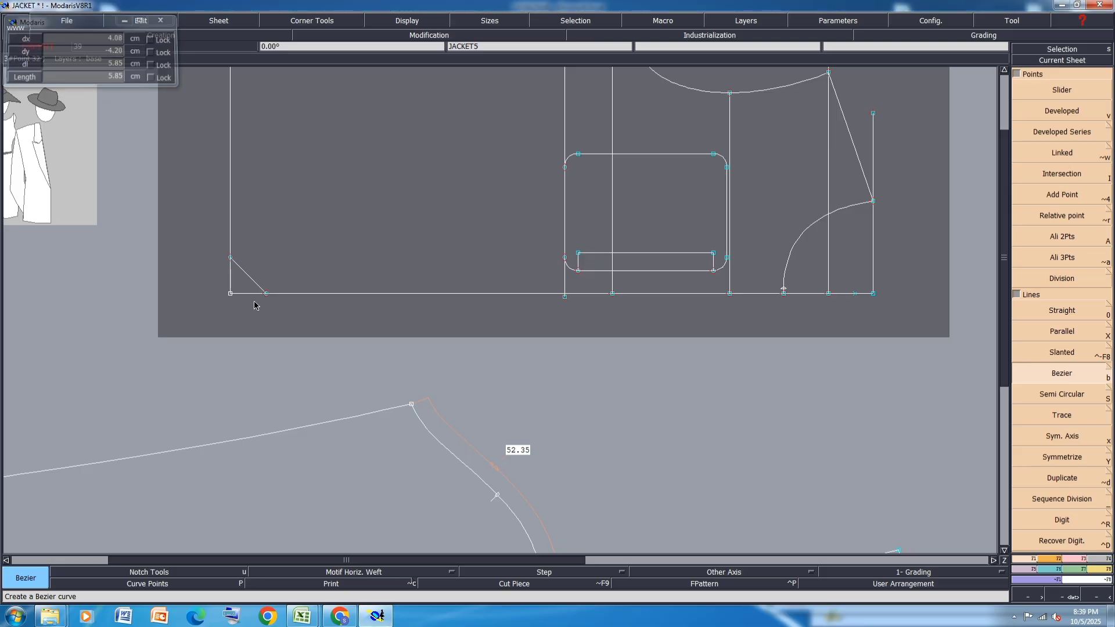
# Detach the edges meeting at the front piece's square hem corner and delete the corner outside the Bezier line
pyautogui.click(1079, 559)
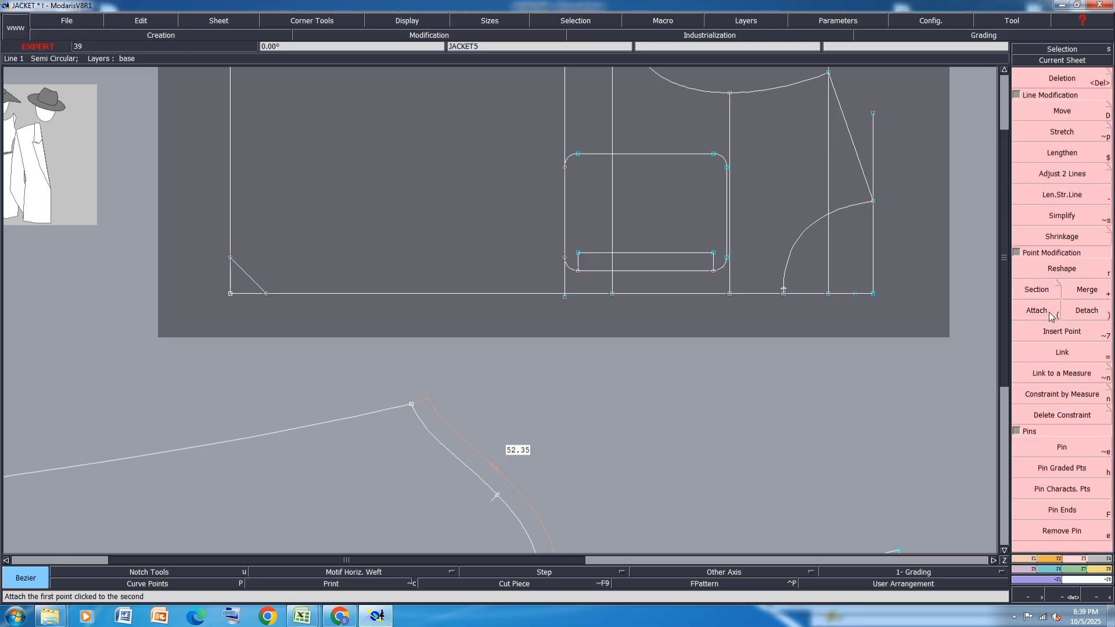
pyautogui.click(1086, 310)
pyautogui.moveTo(230, 295); pyautogui.dragTo(290, 317)
pyautogui.press('Delete')
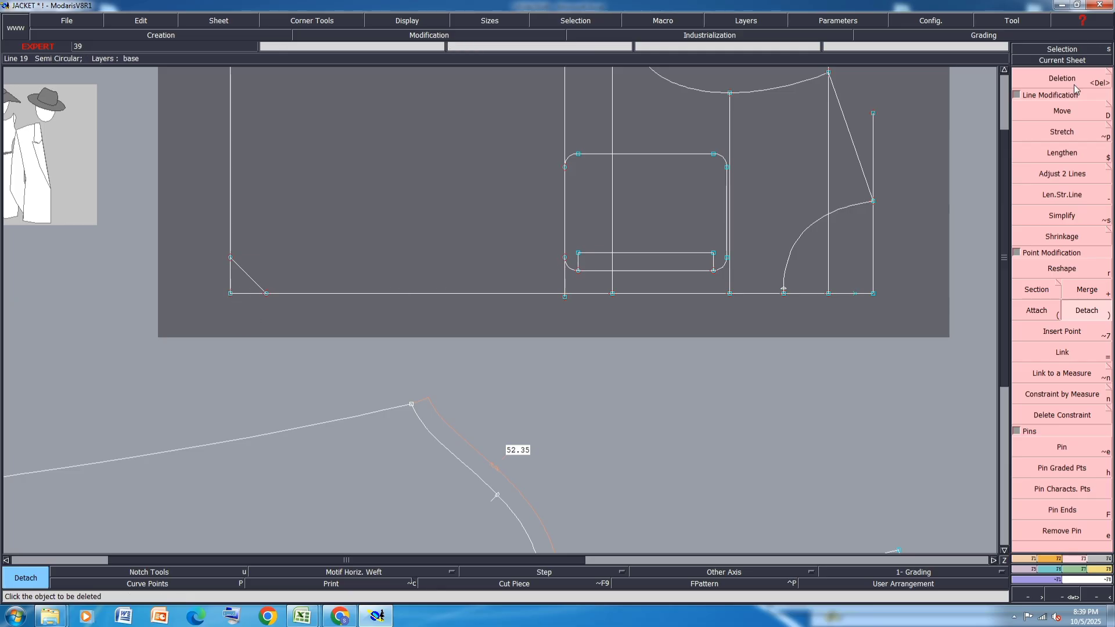
pyautogui.click(228, 293)
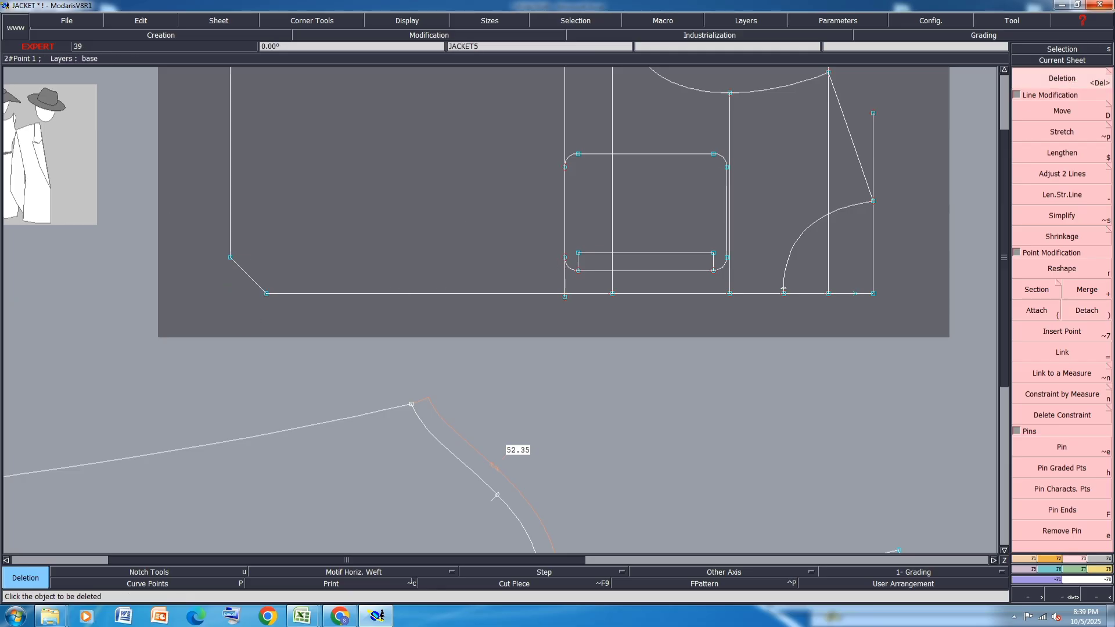
# Display the curve handles and reshape the hem corner's Bezier line into a smooth rounded curve tangent to both edges
pyautogui.scroll(2, 230, 258)
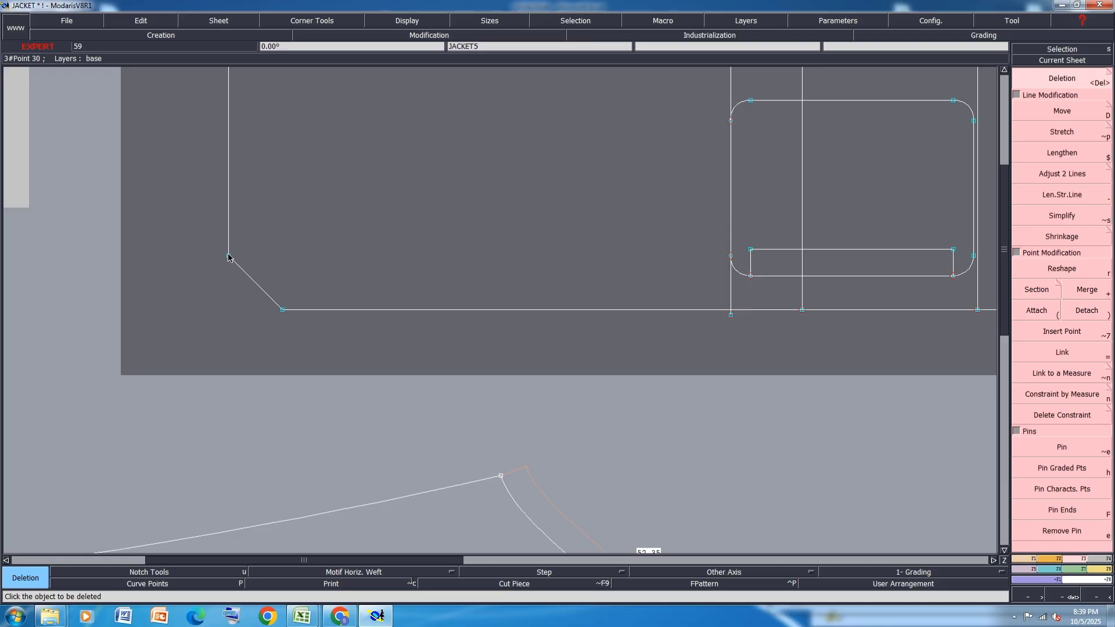
pyautogui.press('Insert')
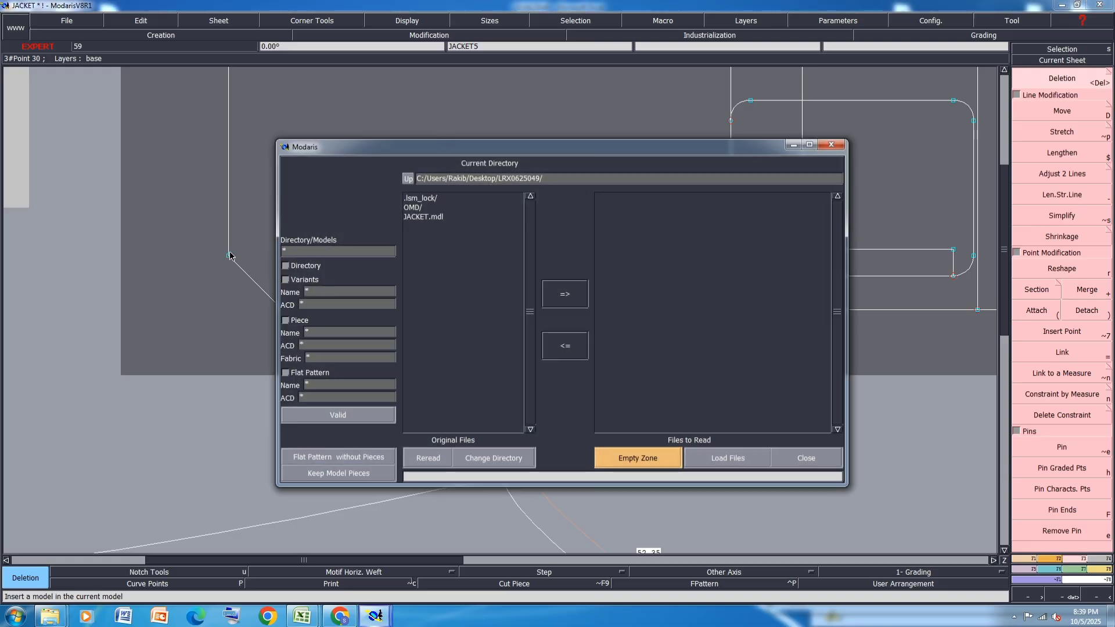
pyautogui.click(408, 22)
pyautogui.click(402, 258)
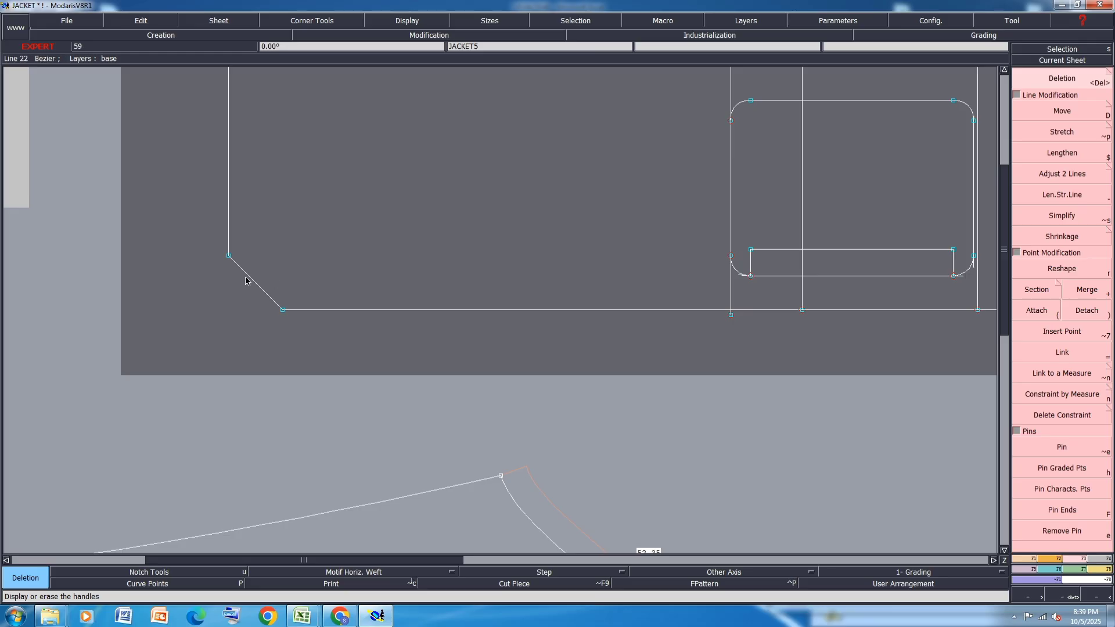
pyautogui.press('r')
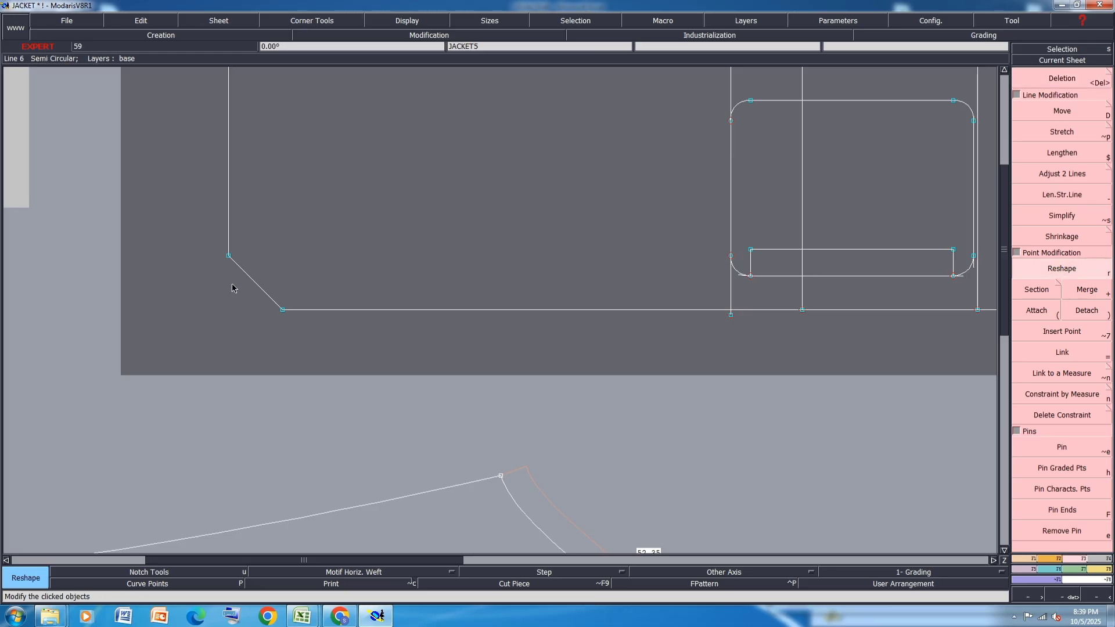
pyautogui.moveTo(246, 273); pyautogui.dragTo(235, 288)
pyautogui.scroll(2, 215, 279)
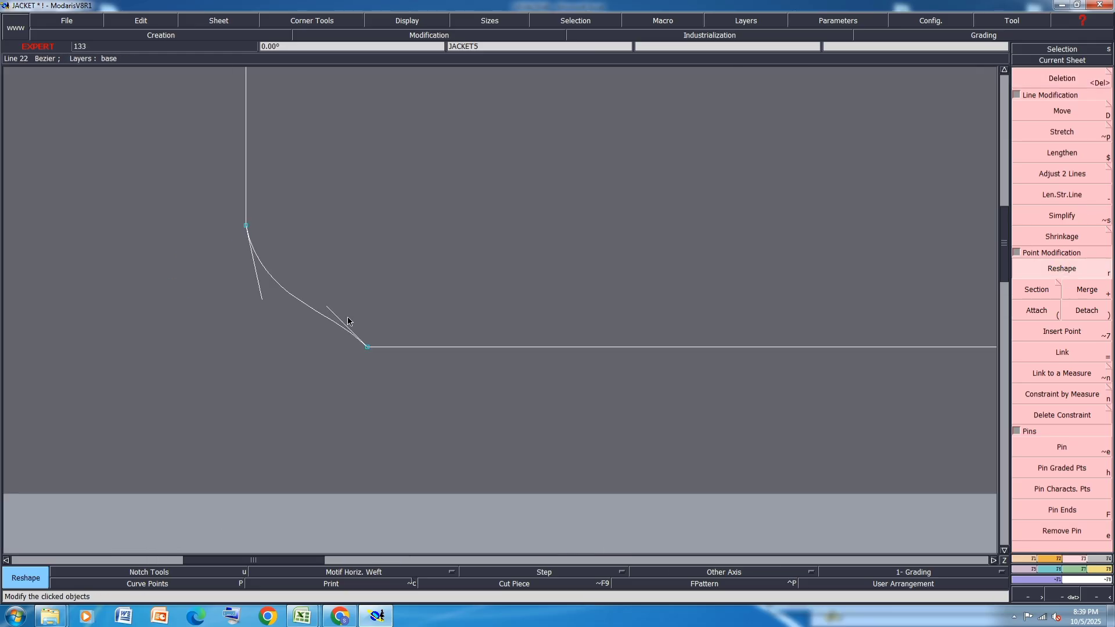
pyautogui.moveTo(330, 312); pyautogui.dragTo(246, 298)
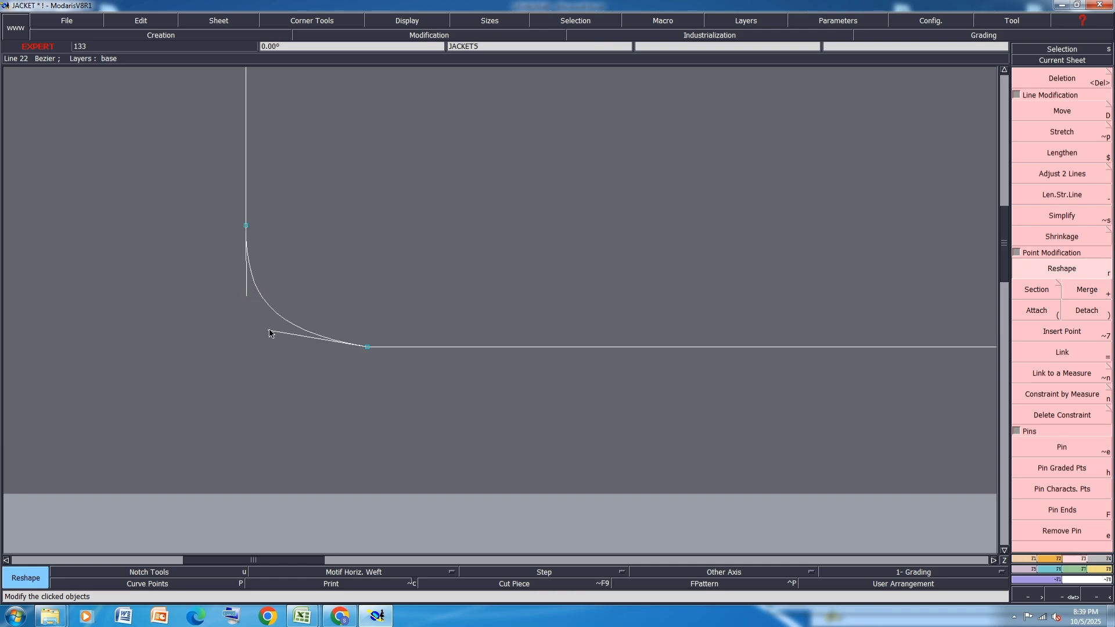
pyautogui.moveTo(275, 334); pyautogui.dragTo(269, 338)
# Hide the curve handles on the front piece and save the JACKET model, continuing past the detected anomalies
pyautogui.scroll(-3, 281, 268)
pyautogui.press('F9')
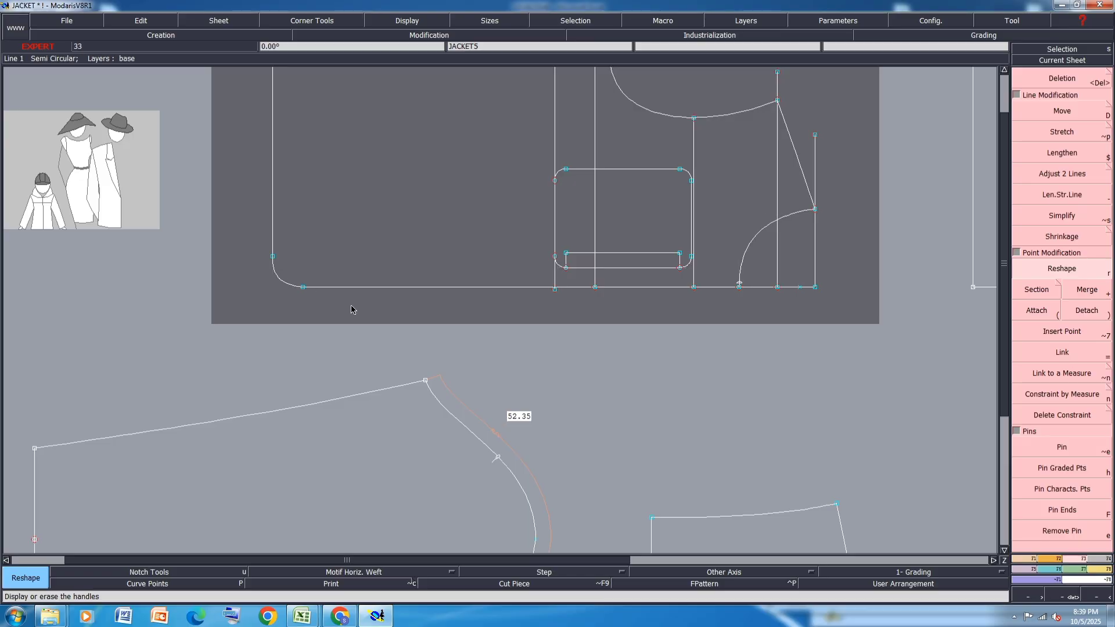
pyautogui.hotkey('ctrl', 's')
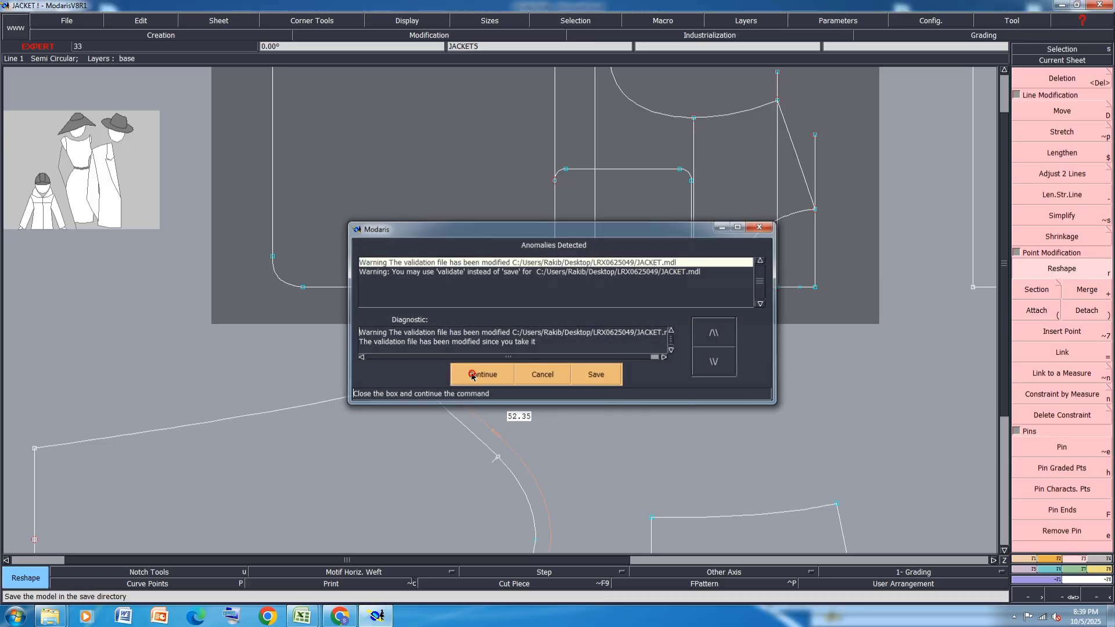
pyautogui.click(472, 371)
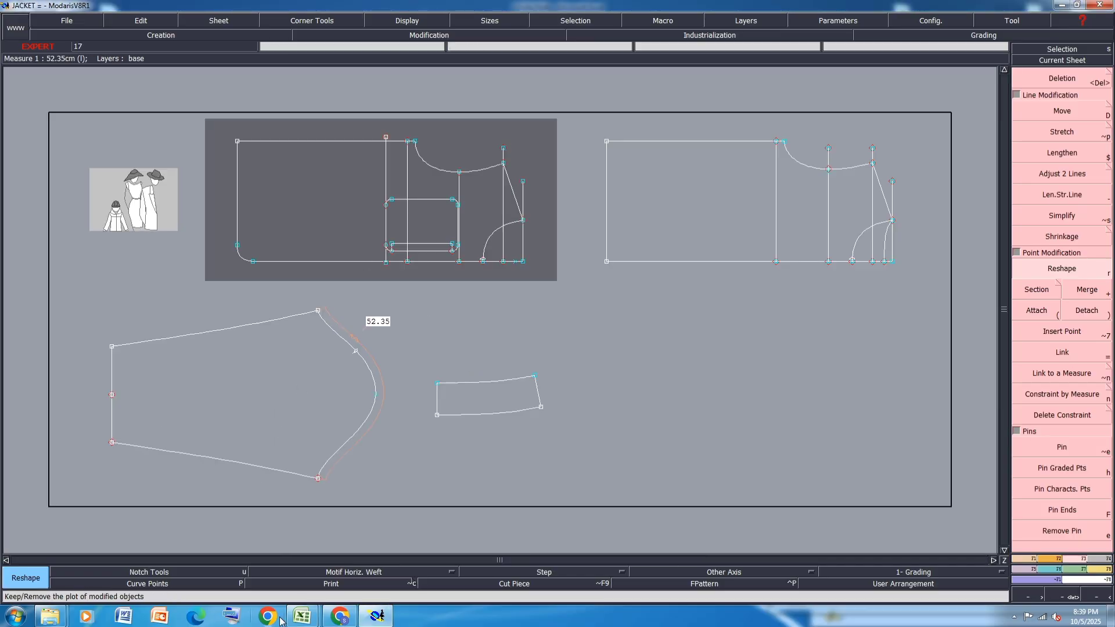
# Switch to the LRX0625049 workbook in Excel and open the SIZE SPEC sheet
pyautogui.moveTo(306, 622)
pyautogui.click(354, 557)
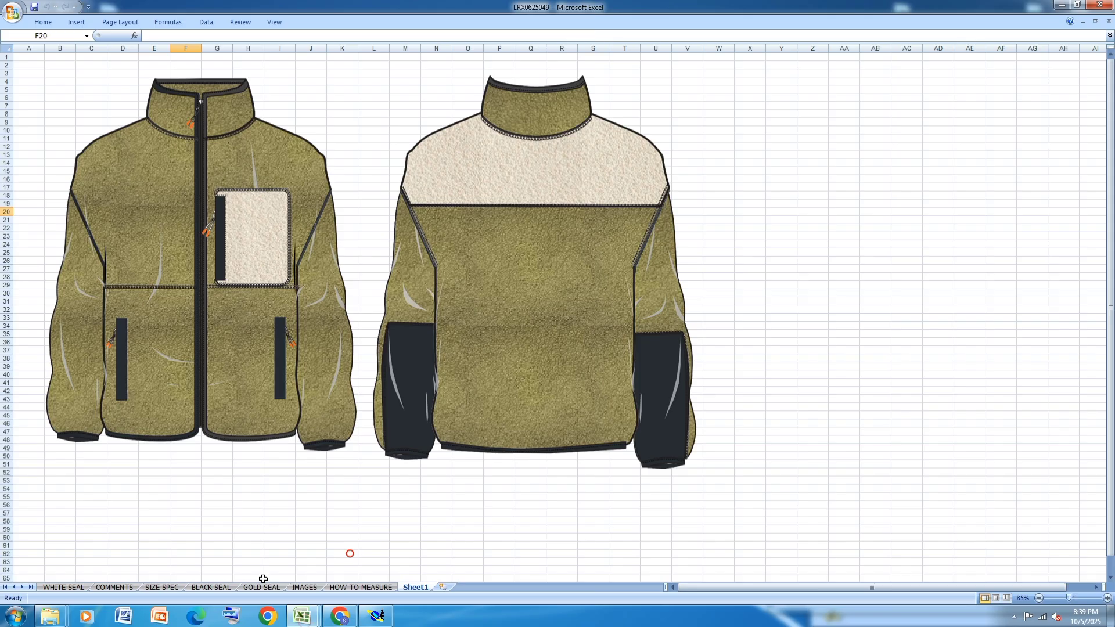
pyautogui.click(359, 587)
pyautogui.click(415, 587)
pyautogui.click(170, 588)
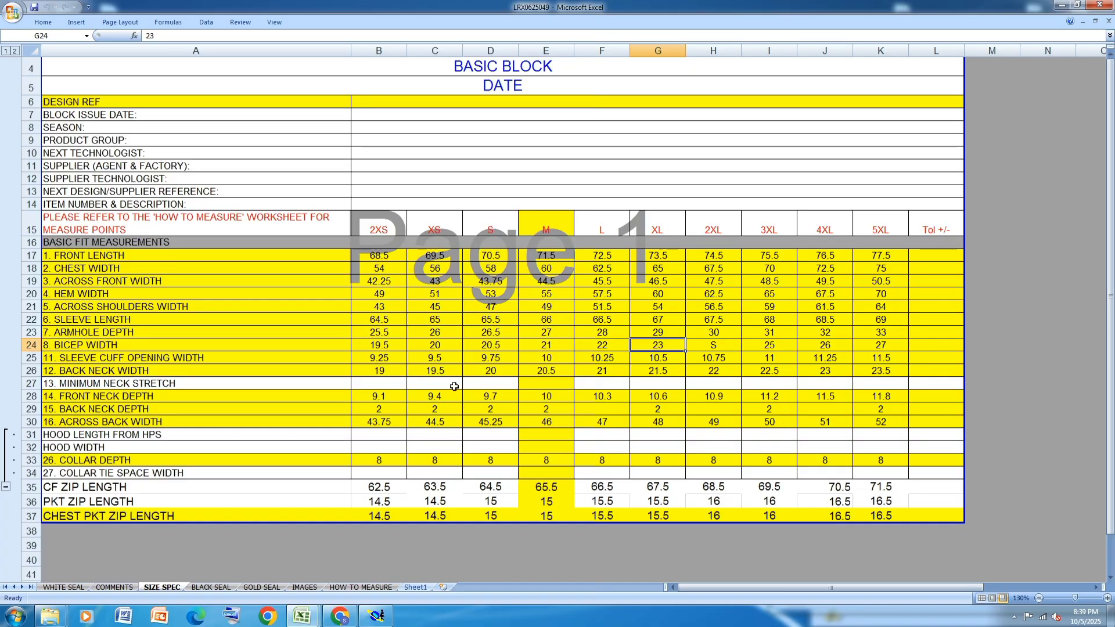
# Highlight the PKT ZIP LENGTH row of the size specification in yellow
pyautogui.click(31, 501)
pyautogui.click(46, 22)
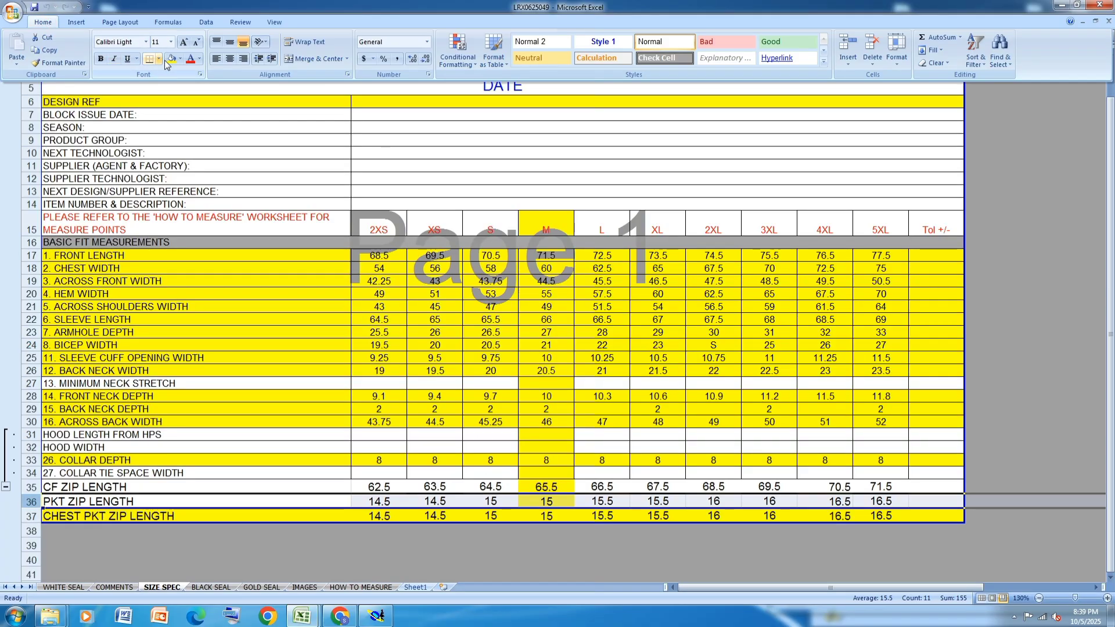
pyautogui.click(385, 439)
pyautogui.click(375, 566)
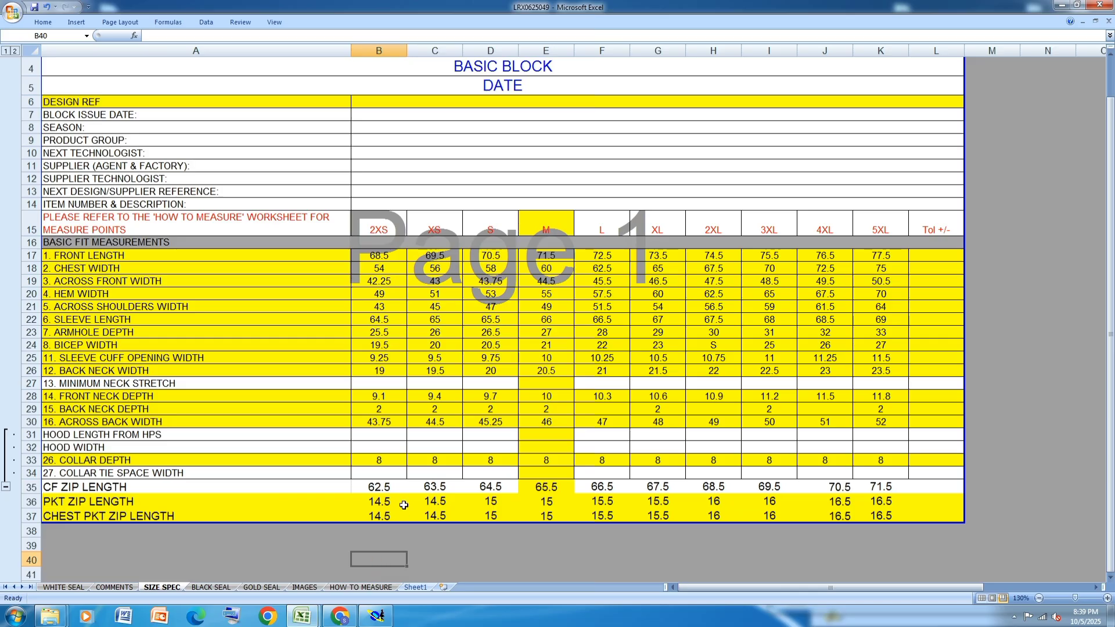
# Check the pocket zip placement on the jacket sketch in Sheet1 of the LRX0625049 workbook, returning to Modaris when done
pyautogui.click(377, 615)
pyautogui.moveTo(290, 614)
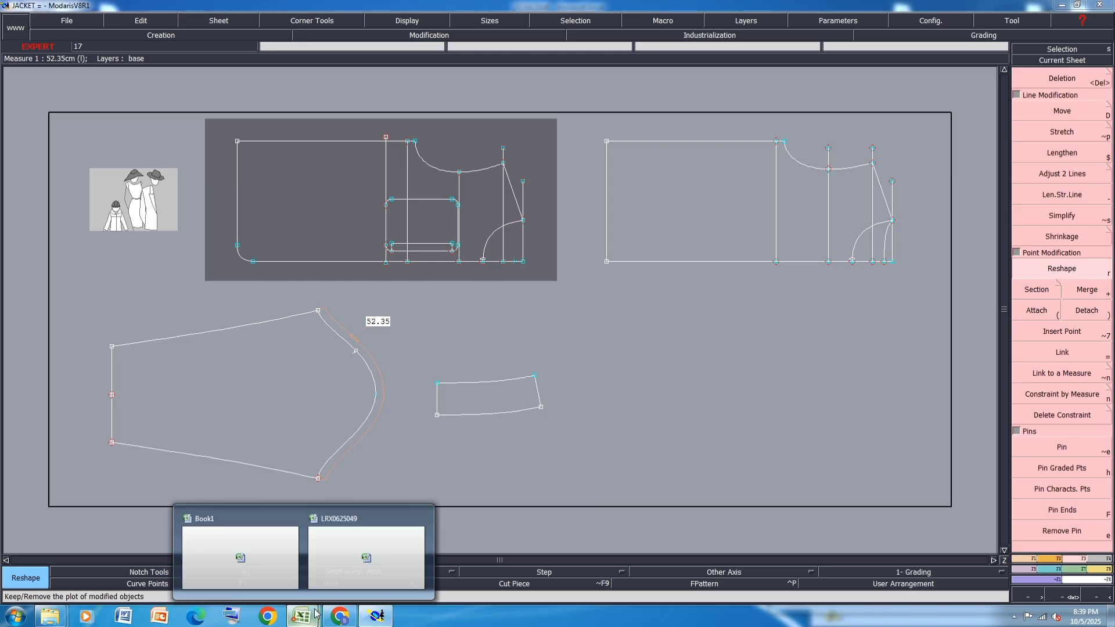
pyautogui.click(365, 555)
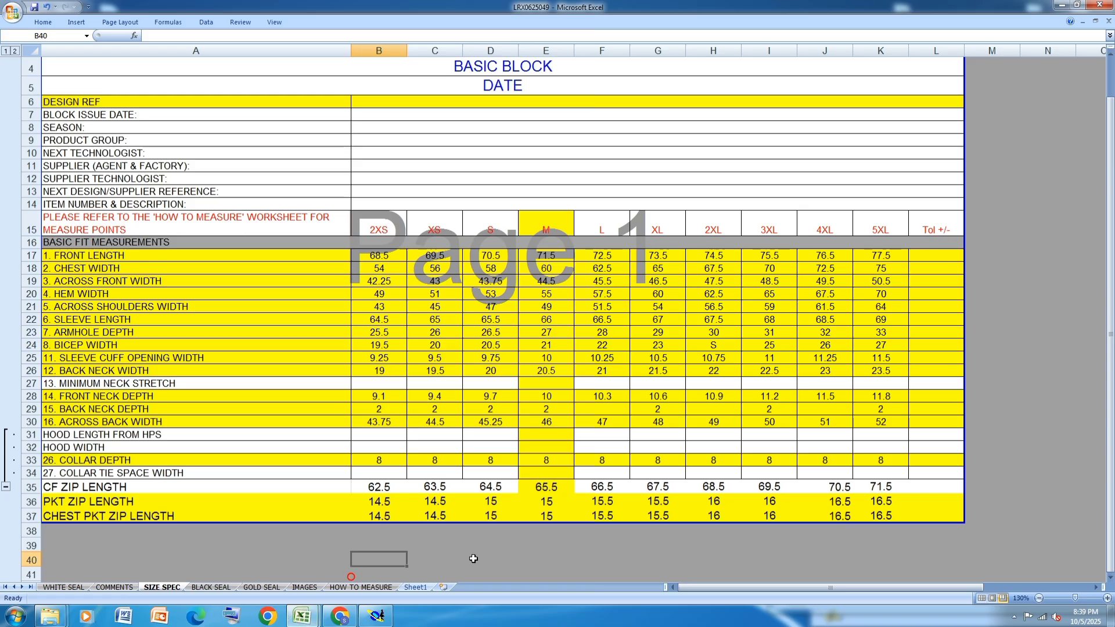
pyautogui.click(415, 587)
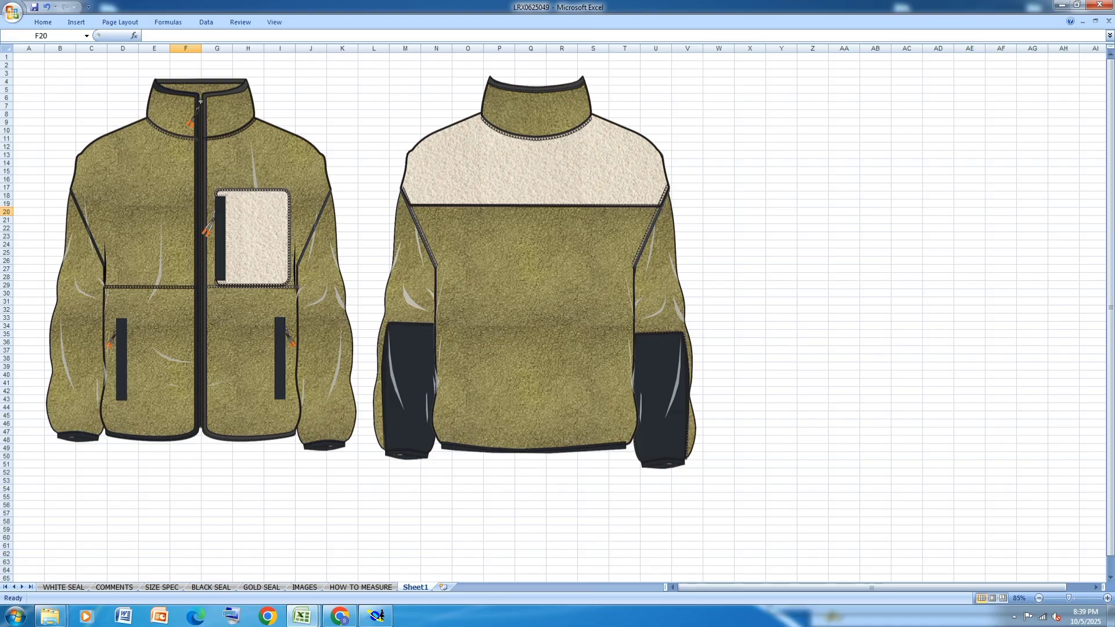
pyautogui.click(378, 617)
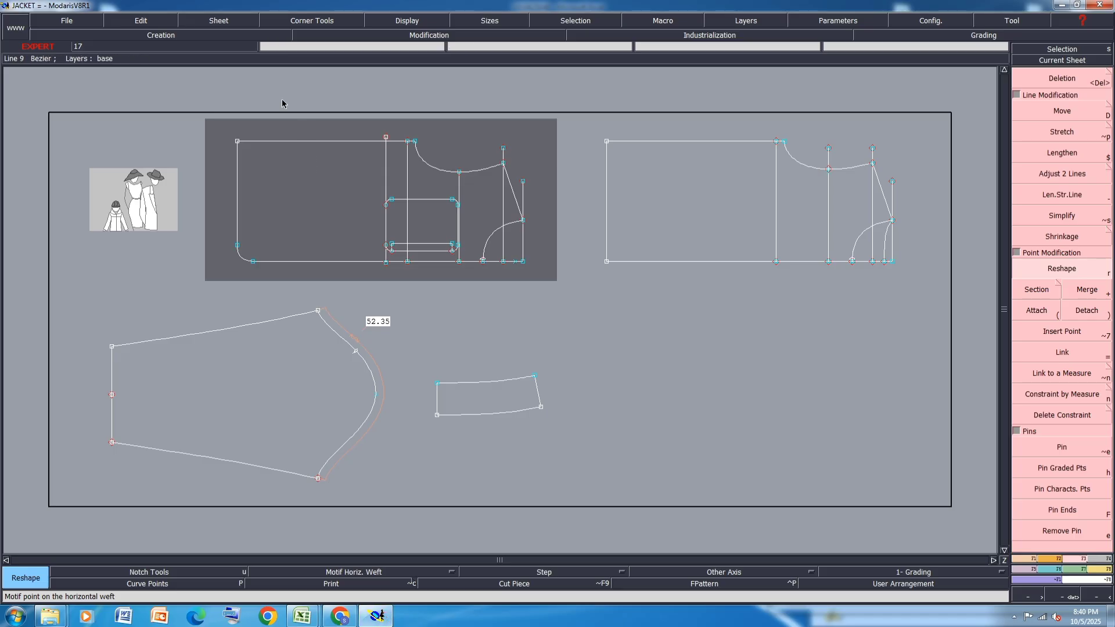
# Add an intersection point where the chest pocket's lower construction line crosses the front piece's side seam
pyautogui.scroll(2, 279, 111)
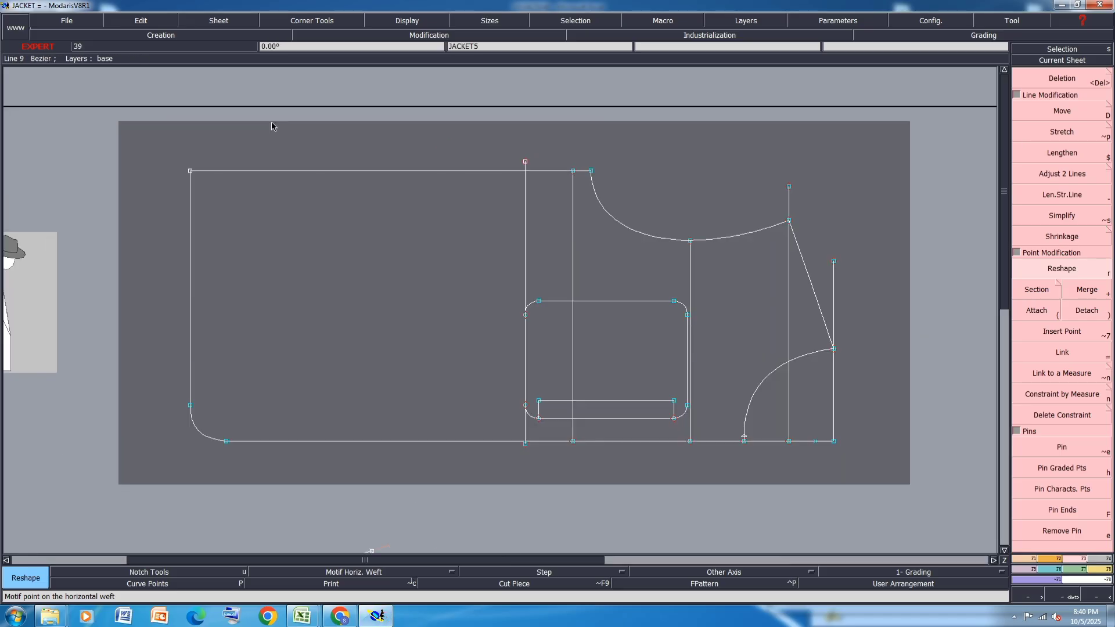
pyautogui.click(1026, 561)
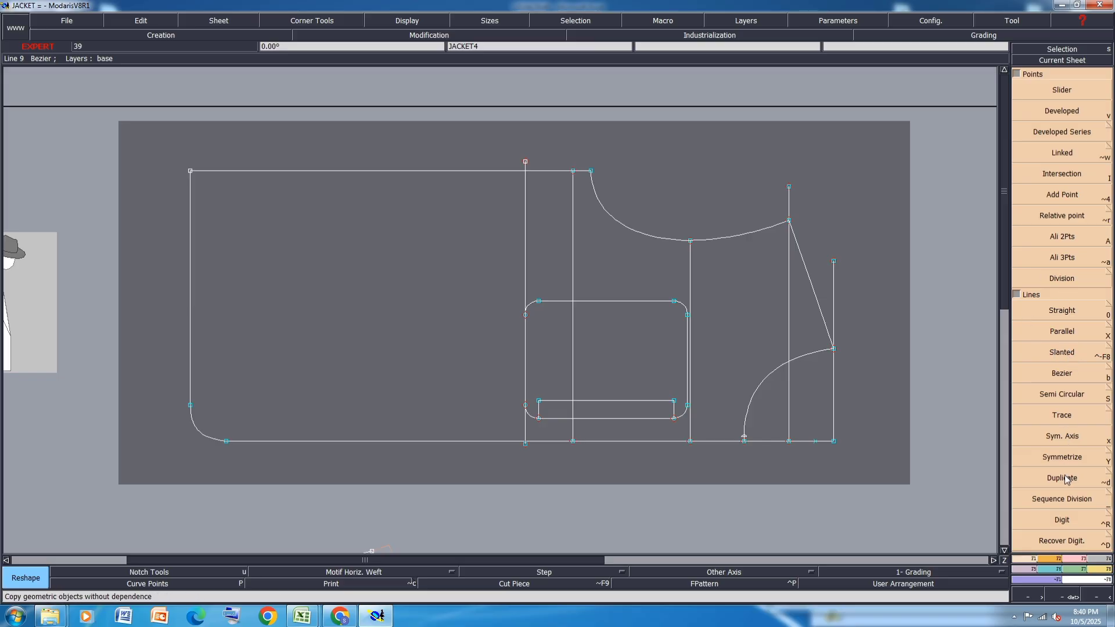
pyautogui.click(1060, 498)
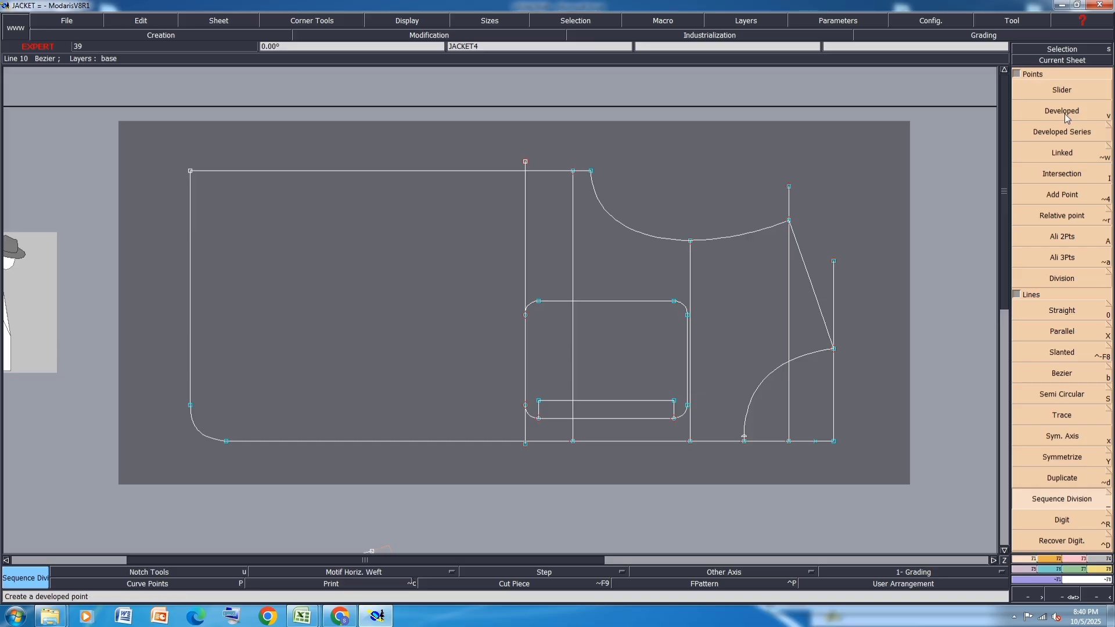
pyautogui.click(1077, 176)
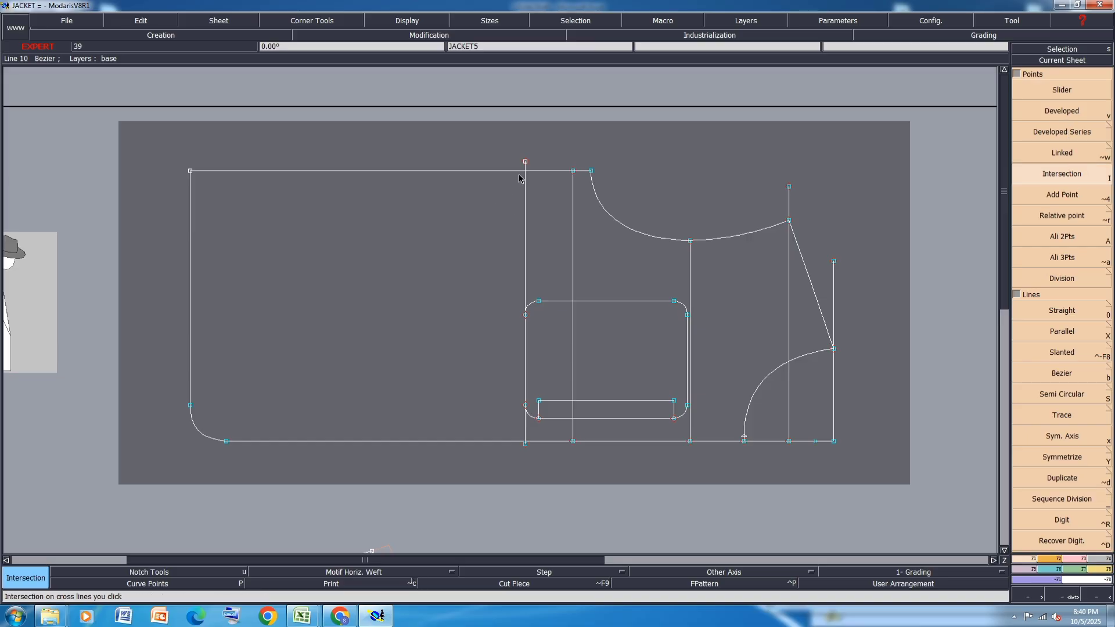
pyautogui.click(521, 174)
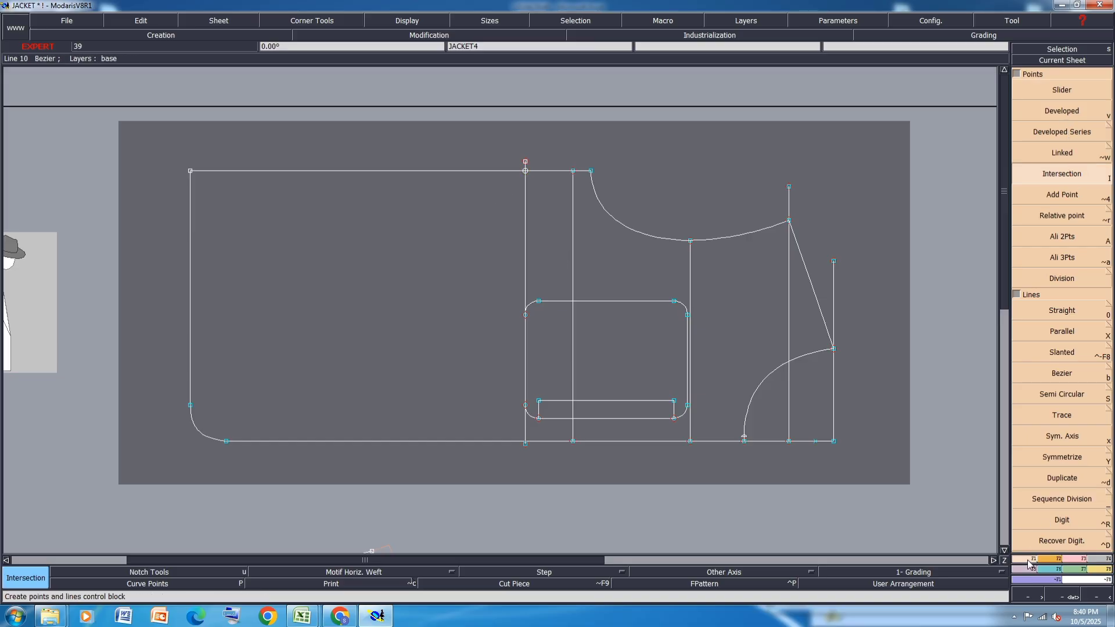
# Divide the side seam between the hem corner and the intersection point into 2 equal parts
pyautogui.click(1062, 497)
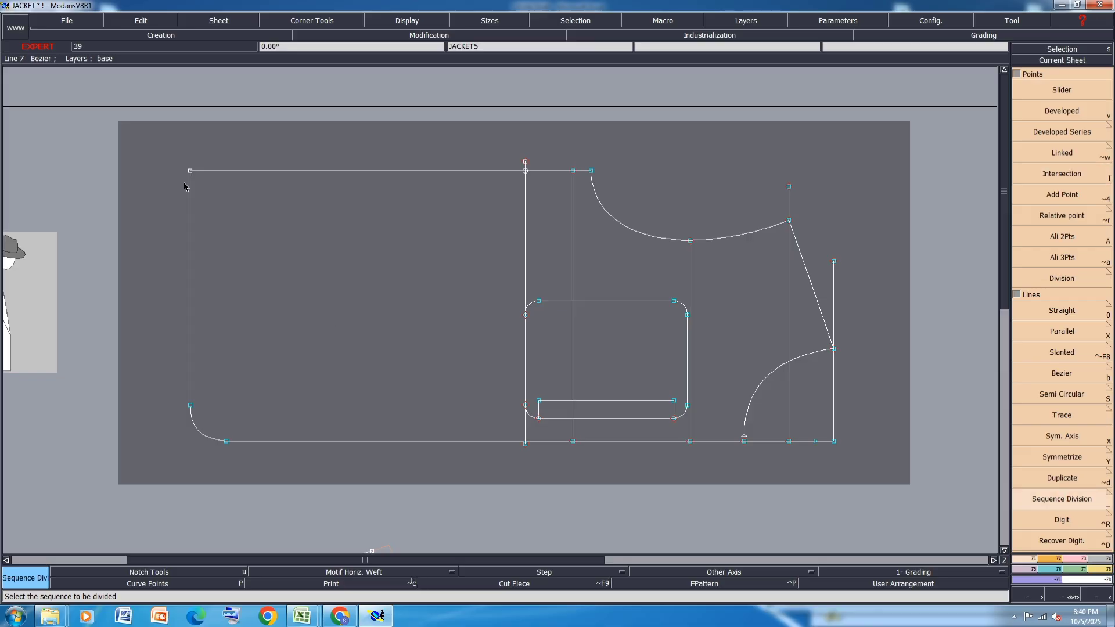
pyautogui.moveTo(191, 171); pyautogui.dragTo(524, 169)
pyautogui.click(524, 171)
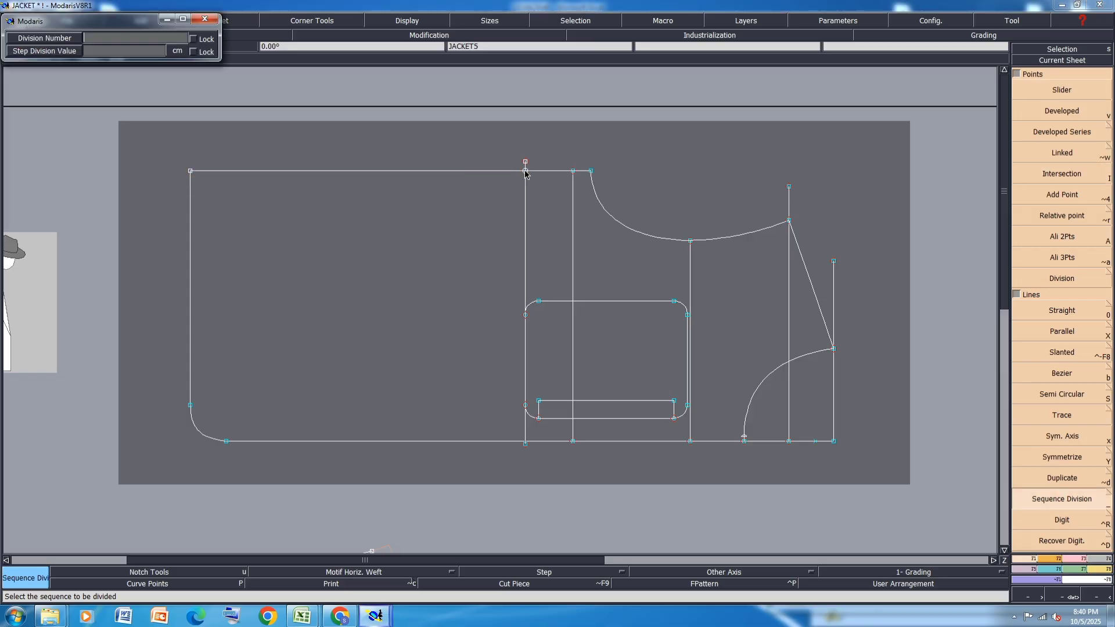
pyautogui.write('2')
pyautogui.press('Return')
# Draw a straight line inward from the side seam's division point and align it square to the seam
pyautogui.press('0')
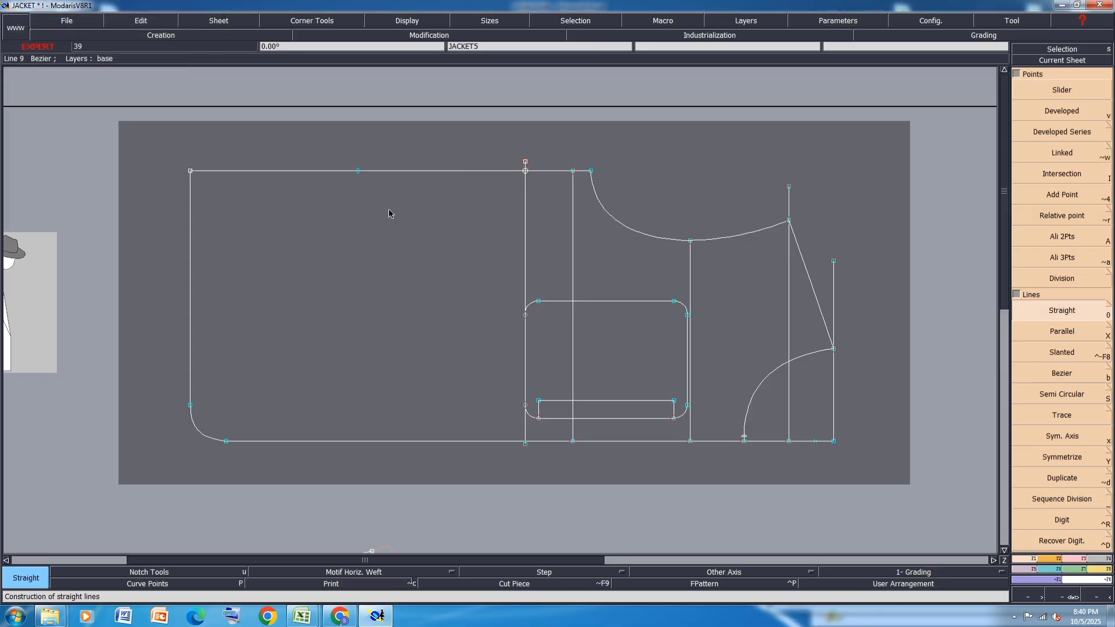
pyautogui.moveTo(358, 170); pyautogui.dragTo(357, 341)
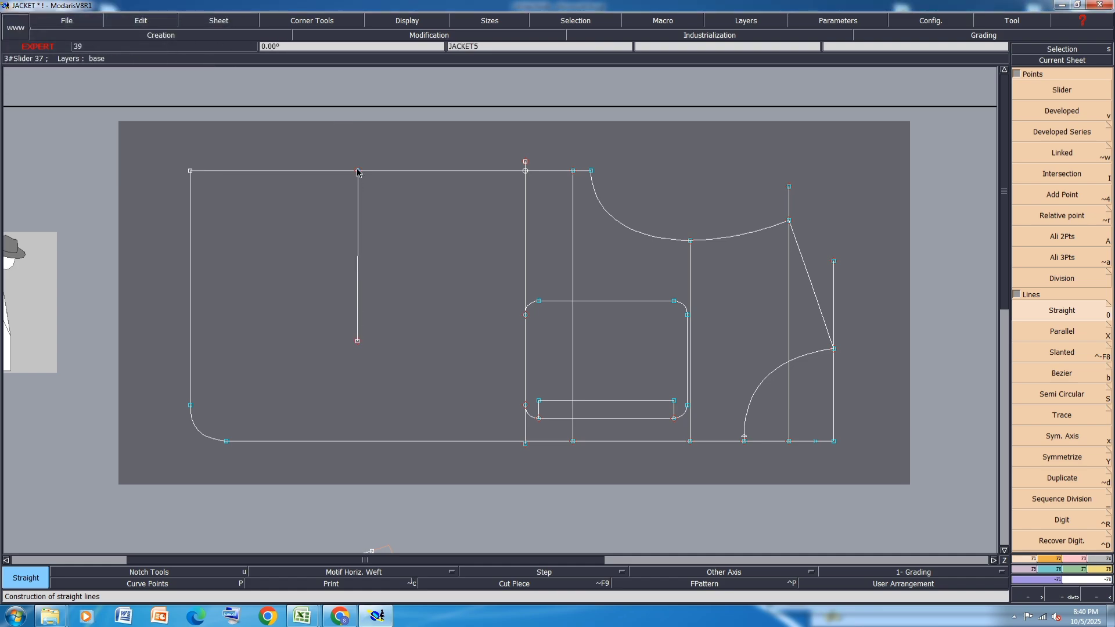
pyautogui.hotkey('shift', 'a')
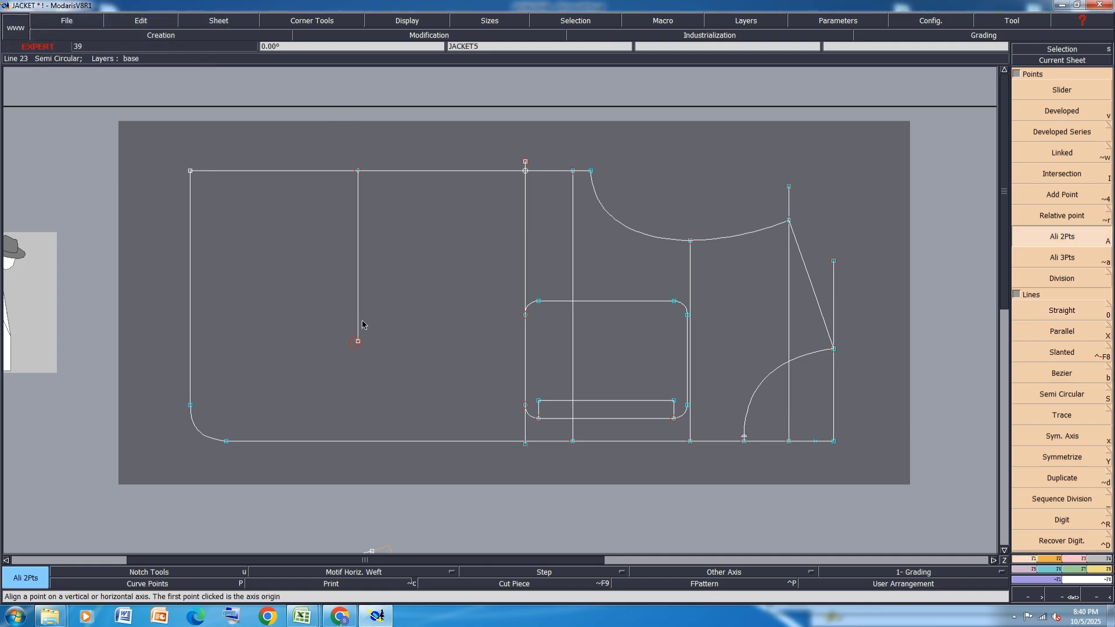
# Create a parallel of the side seam inside the front piece at a distance of -6 cm
pyautogui.click(1067, 333)
pyautogui.click(400, 172)
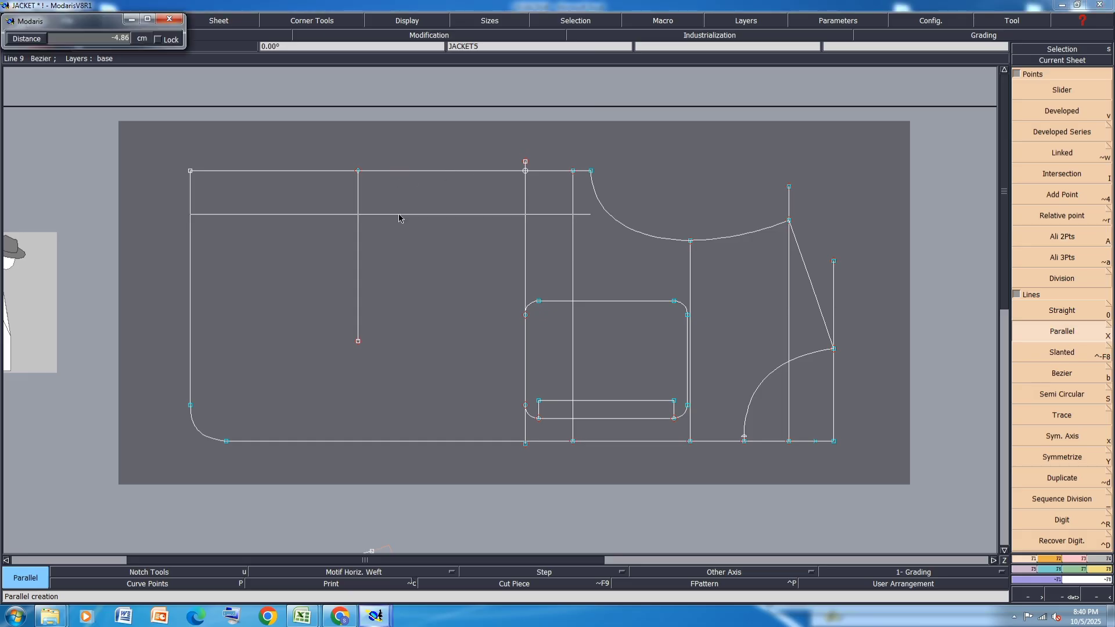
pyautogui.press('Down')
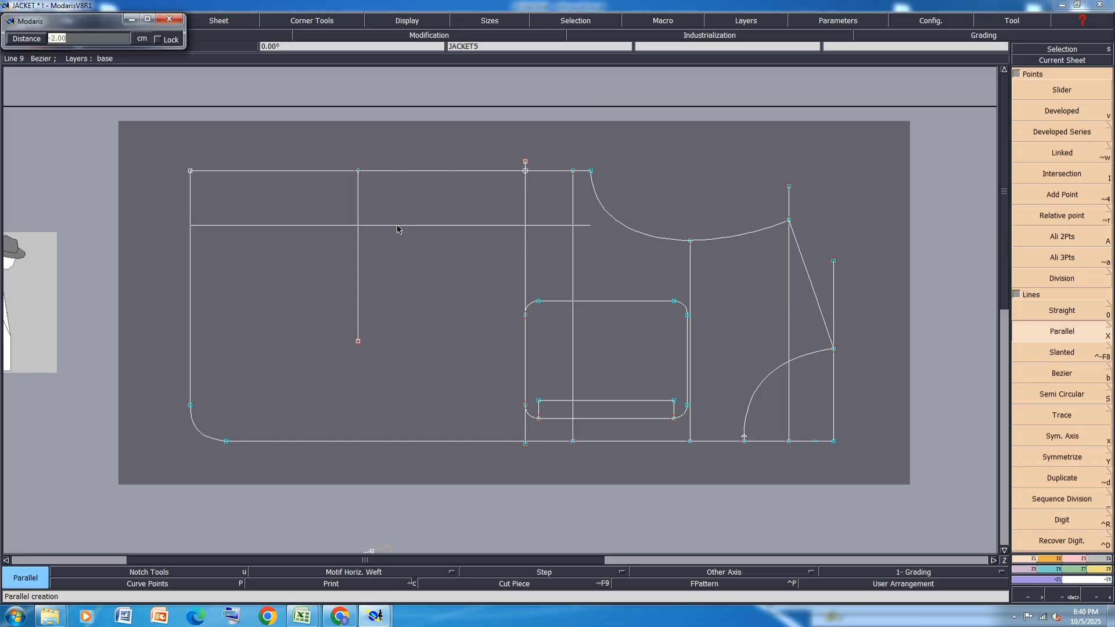
pyautogui.write('-6')
pyautogui.press('Return')
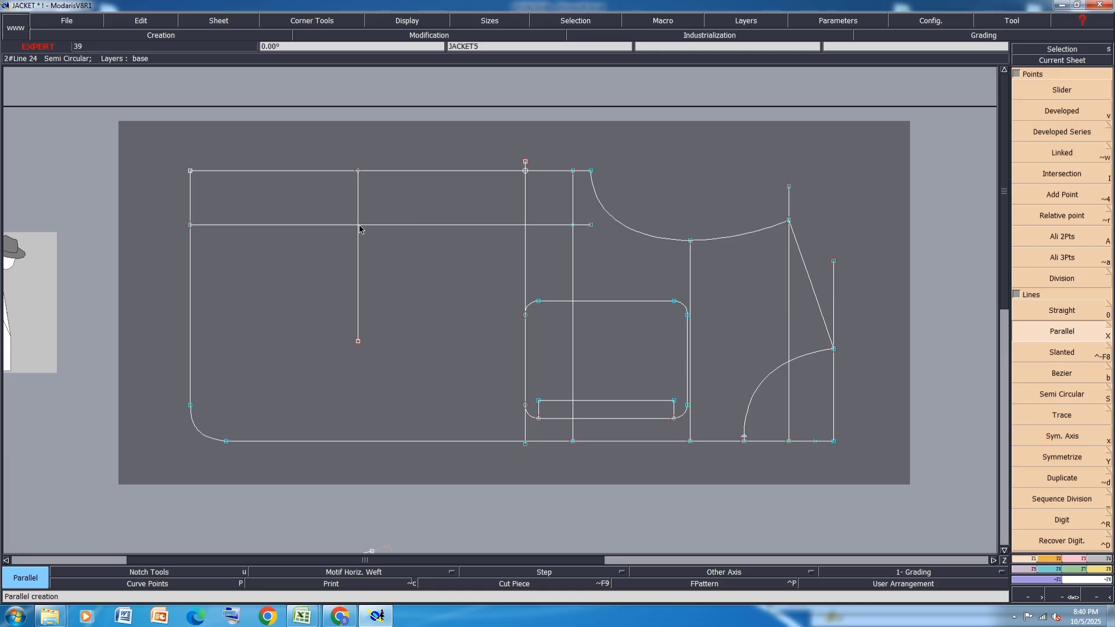
# Add developed points on the parallel line at 7.5 cm and -7.5 cm from its crossing with the division line
pyautogui.press('v')
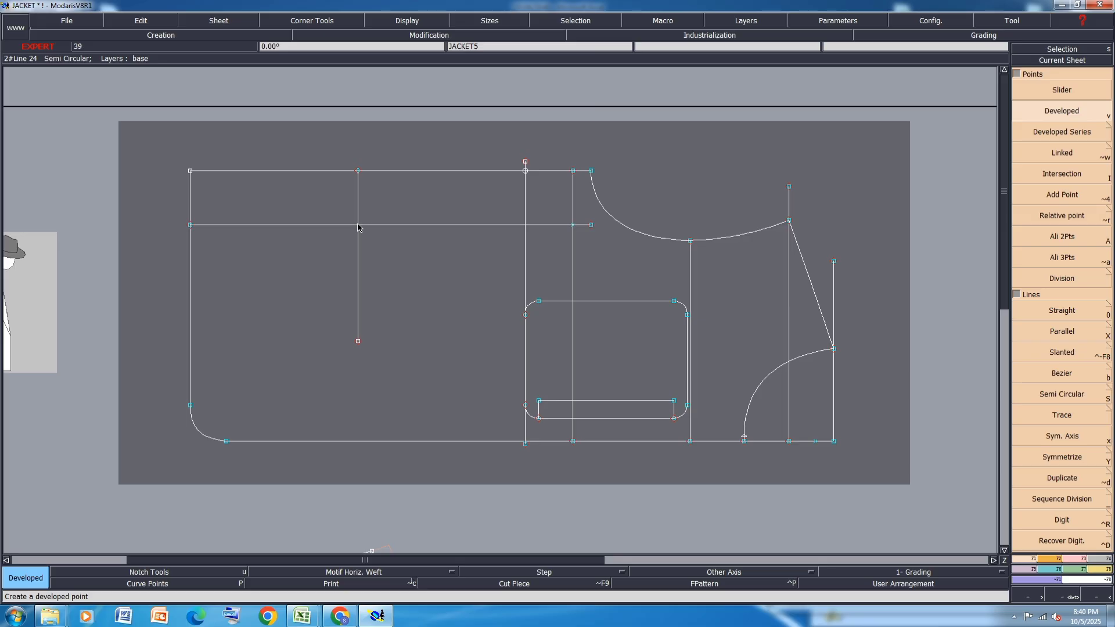
pyautogui.click(358, 225)
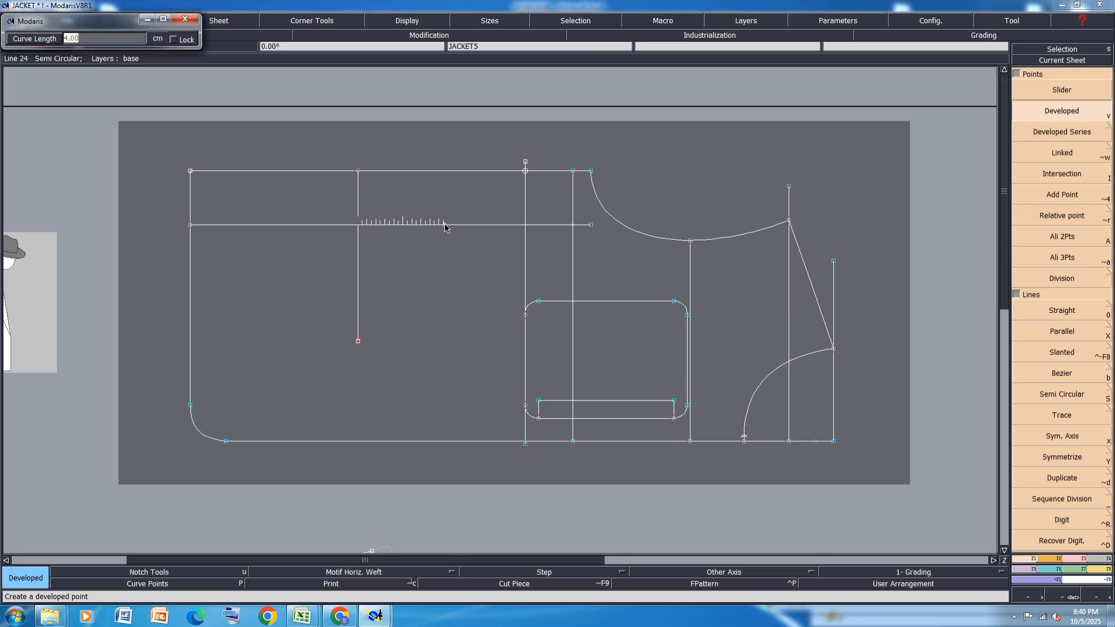
pyautogui.write('7')
pyautogui.press('Return')
pyautogui.click(358, 225)
pyautogui.press('Down')
pyautogui.write('-7.50')
pyautogui.press('Return')
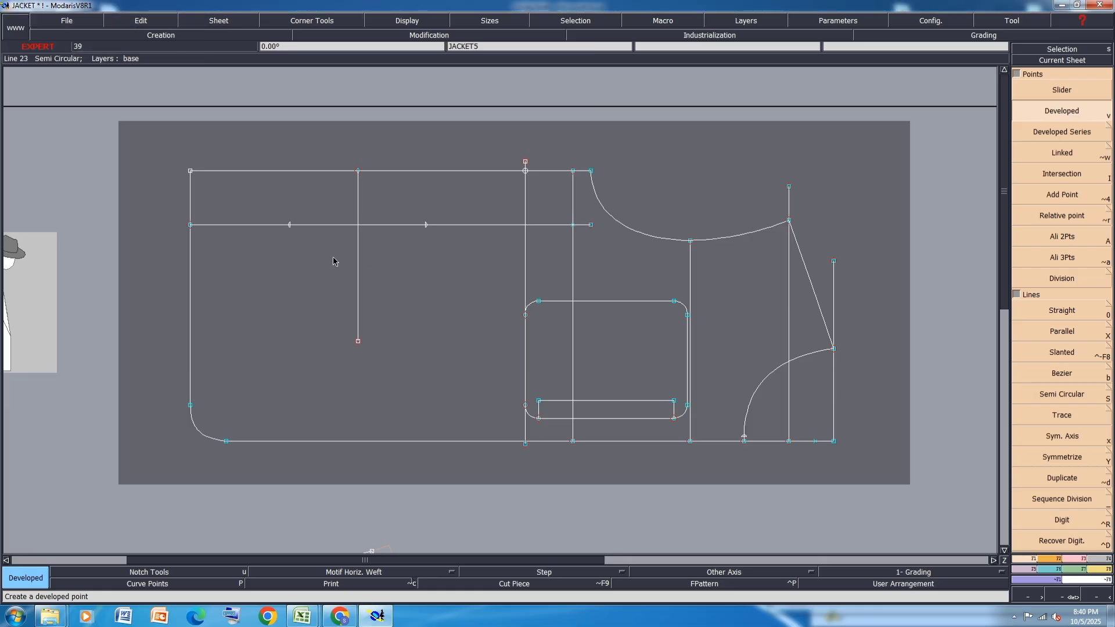
# Review the lower pocket zips on the jacket sketch in Excel and return to the Modaris model
pyautogui.moveTo(302, 615)
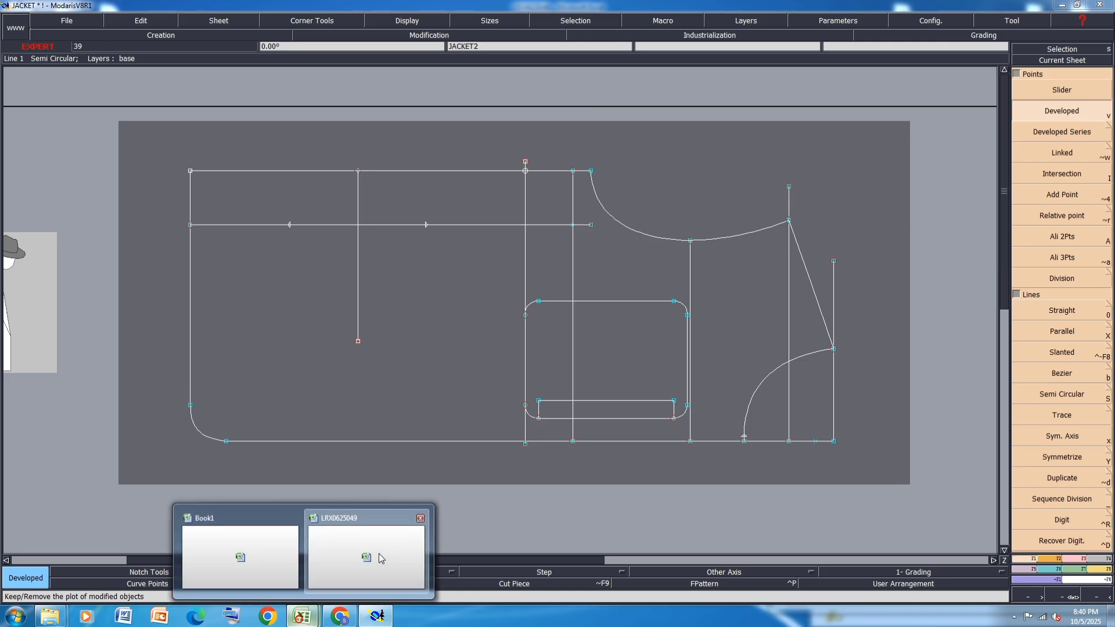
pyautogui.click(378, 554)
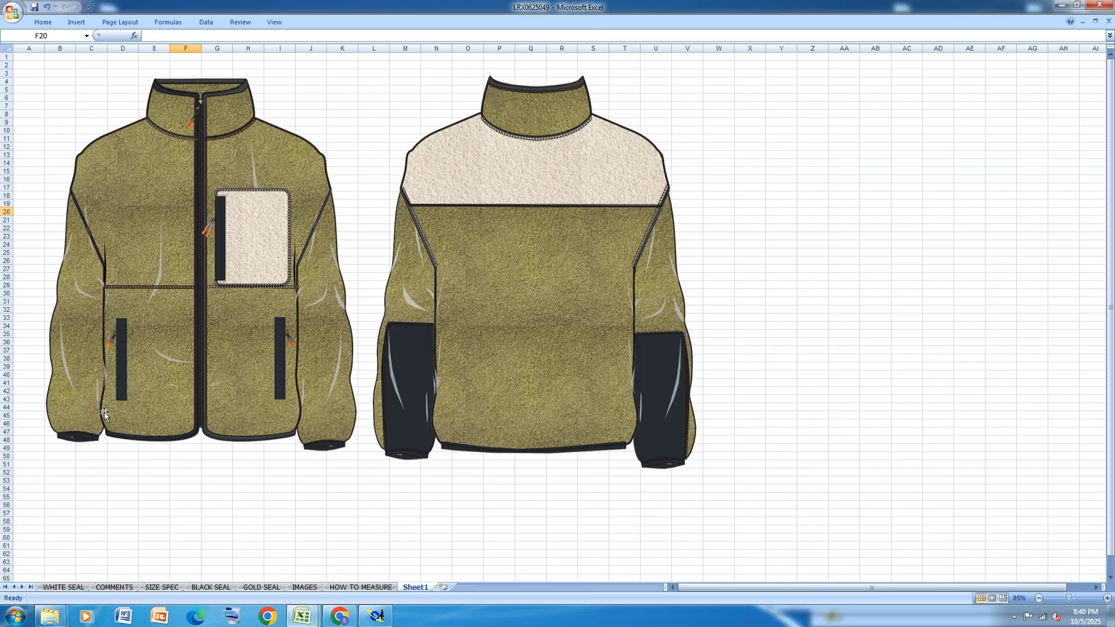
pyautogui.click(376, 615)
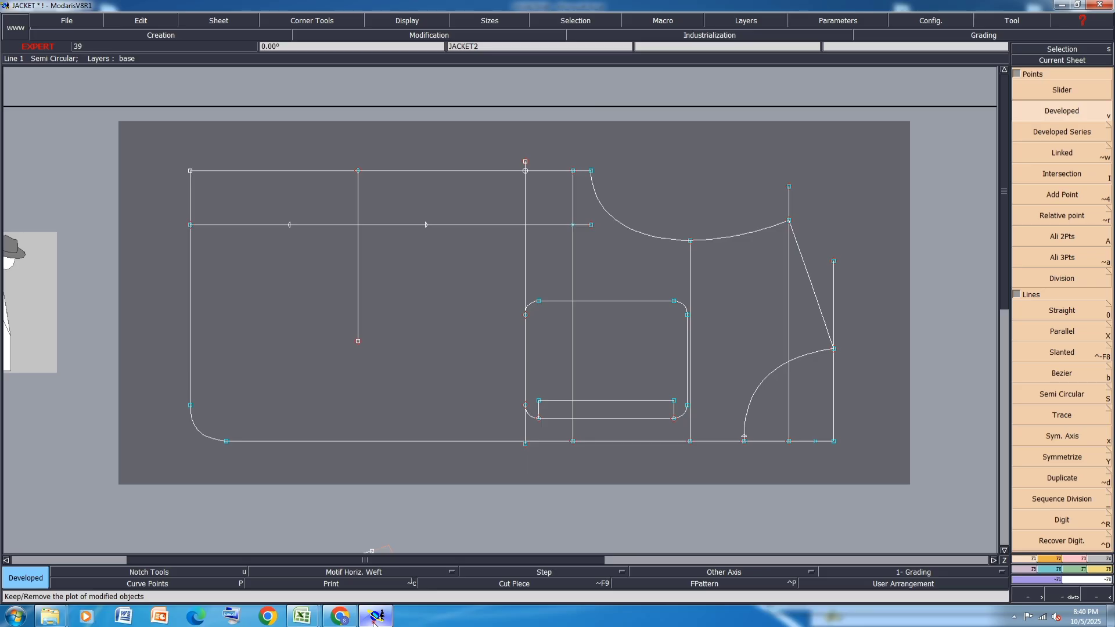
# Insert the two developed points marking the pocket zip ends into the parallel line's curve
pyautogui.click(1073, 559)
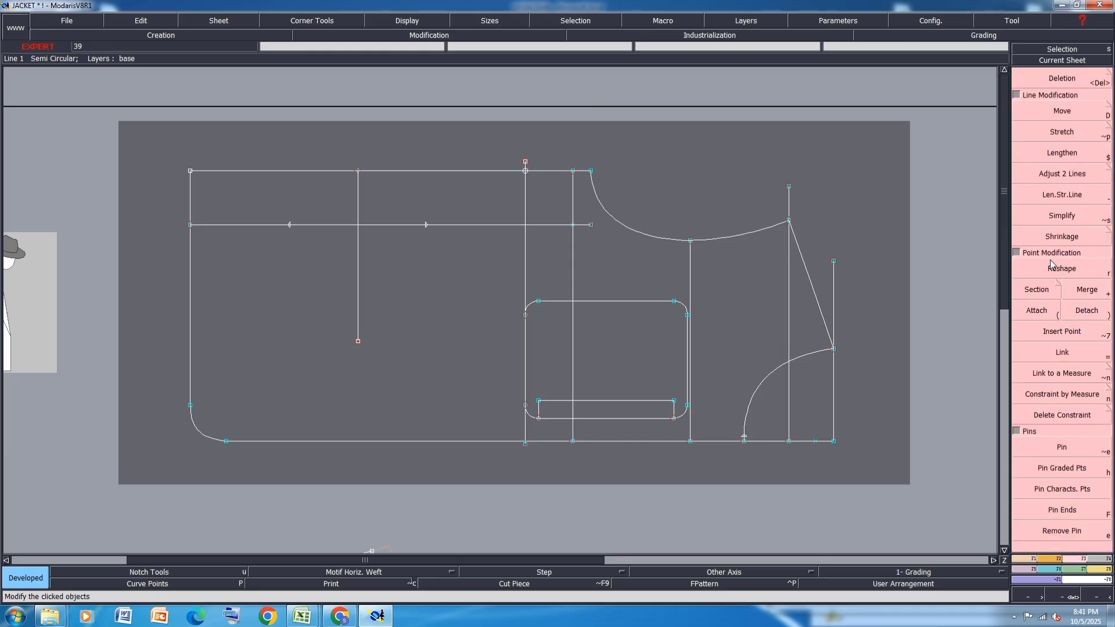
pyautogui.click(1057, 326)
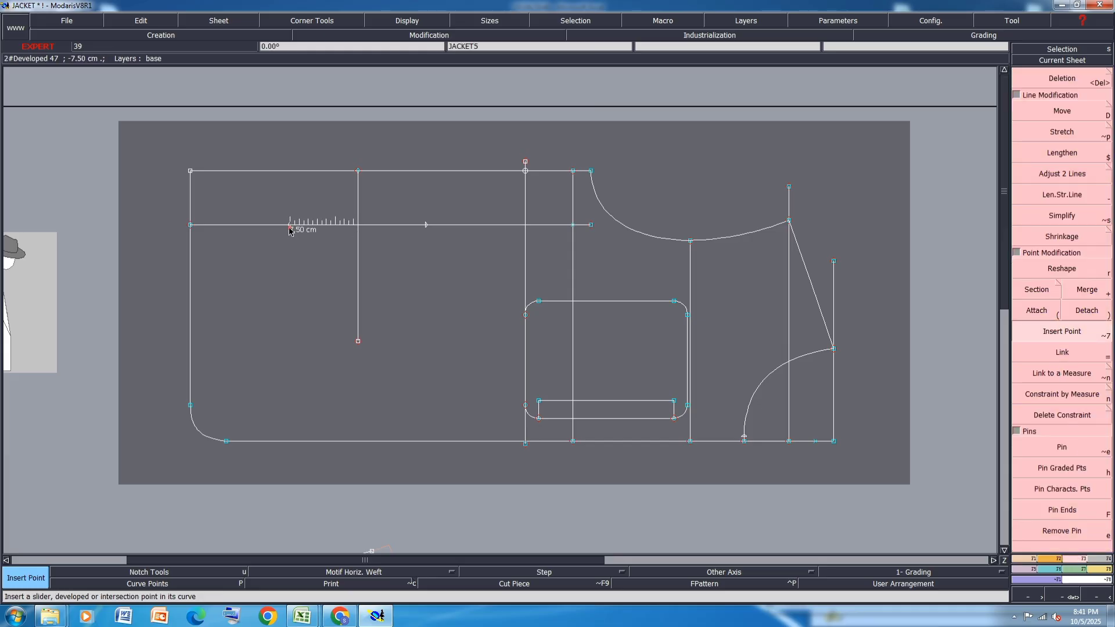
pyautogui.click(428, 225)
# Delete the parallel line and its leftover points, keeping only the two pocket zip end points
pyautogui.press('Delete')
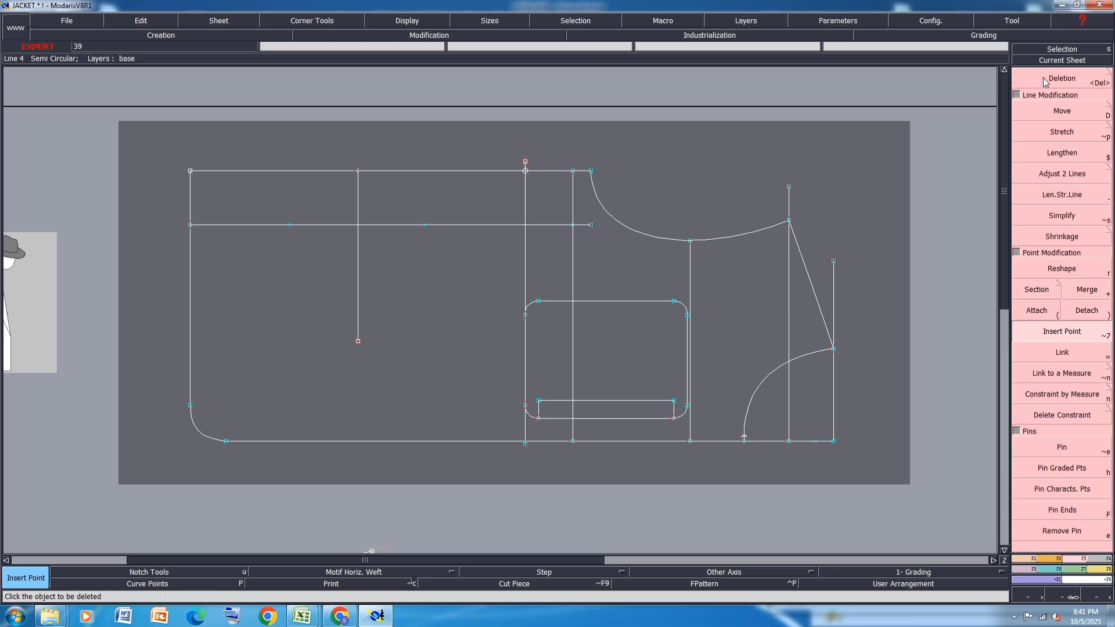
pyautogui.click(571, 226)
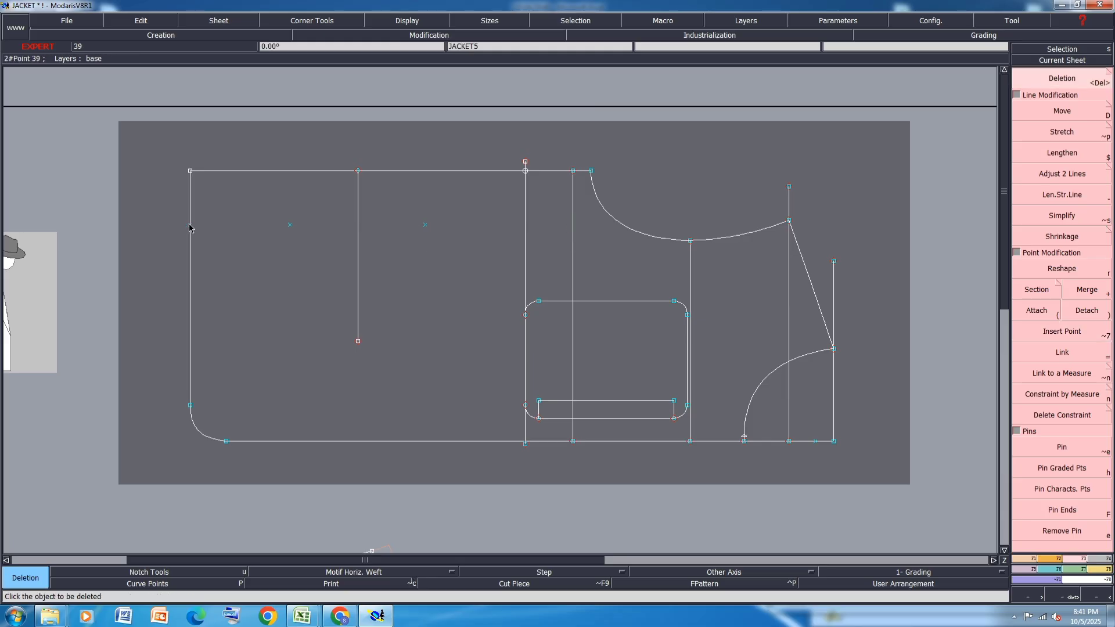
pyautogui.click(190, 225)
# Draw a straight pocket zip line between the two remaining end points
pyautogui.click(1025, 558)
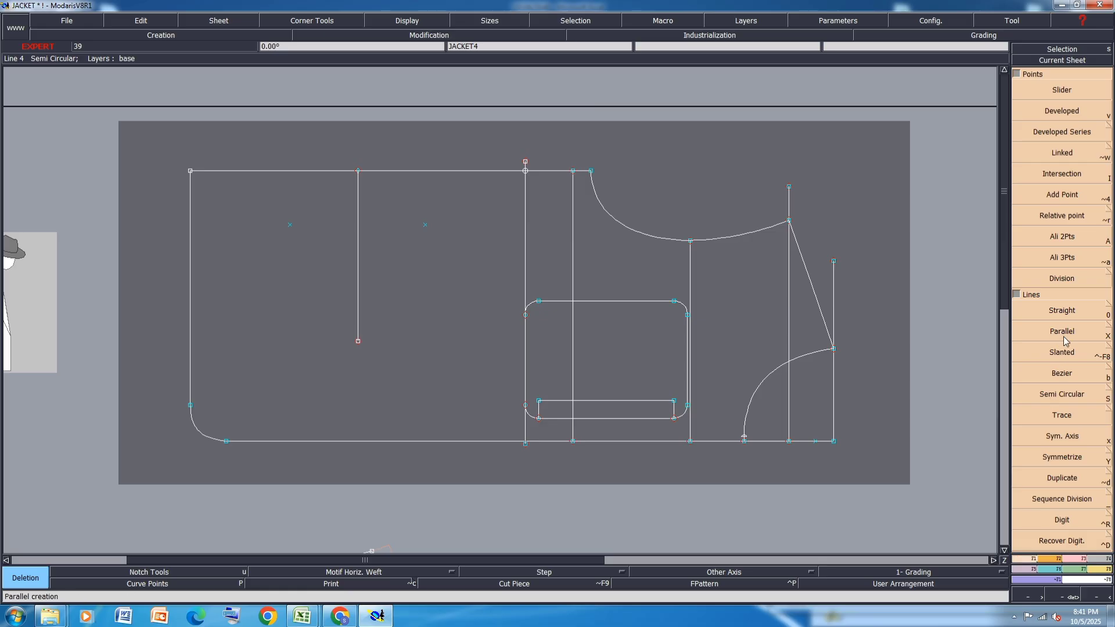
pyautogui.click(1070, 305)
pyautogui.click(290, 225)
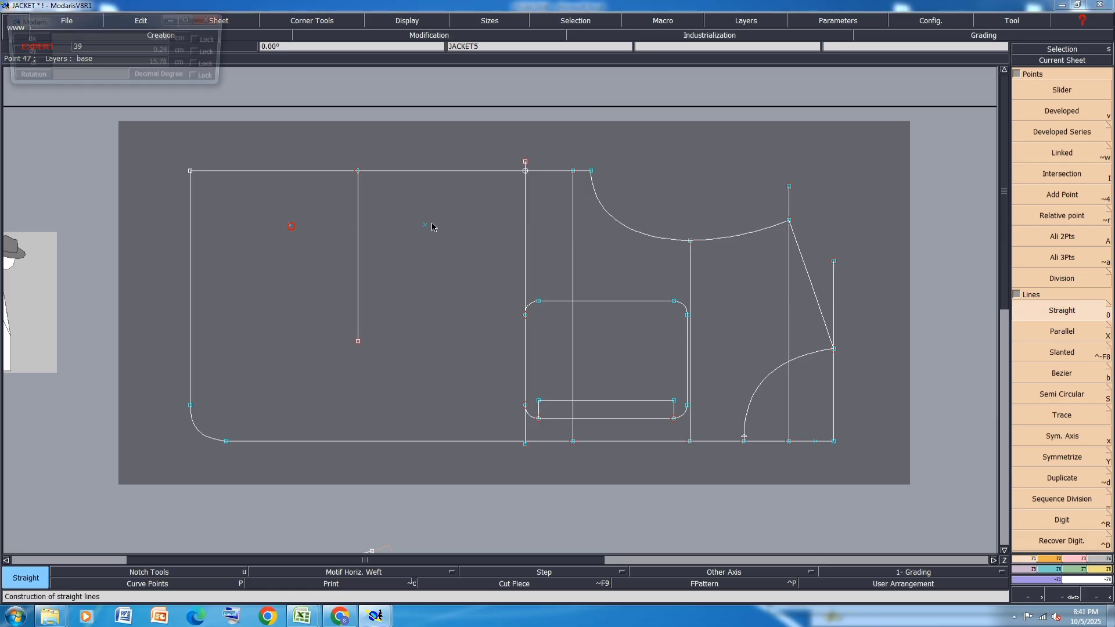
pyautogui.click(425, 225)
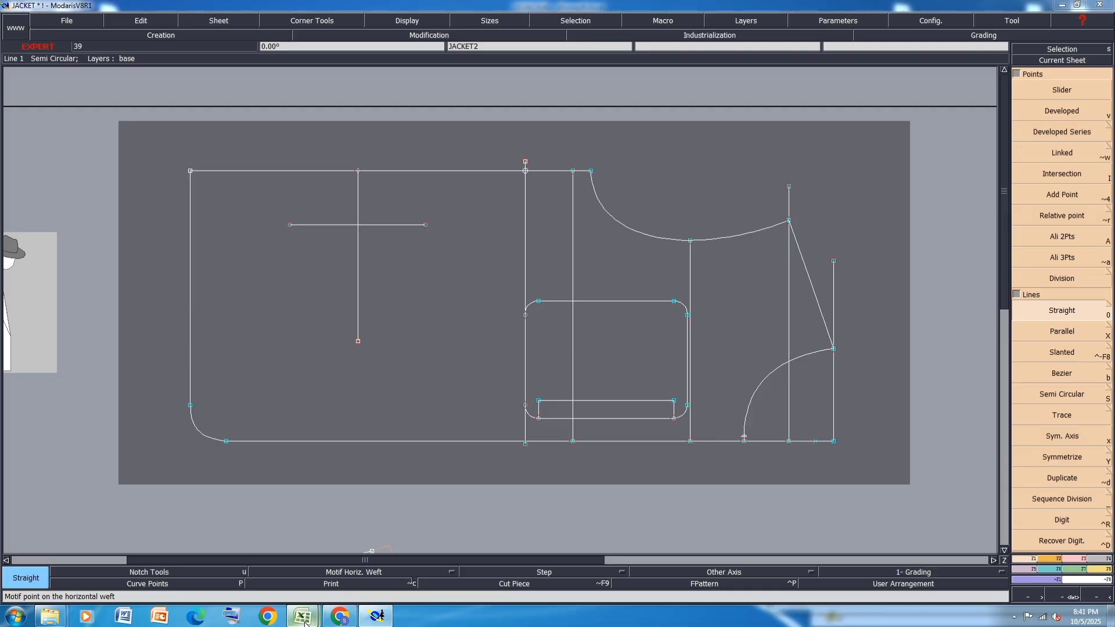
# Compare the zip shapes on the jacket sketch in the LRX0625049 workbook, then go back to Modaris
pyautogui.moveTo(302, 615)
pyautogui.click(366, 558)
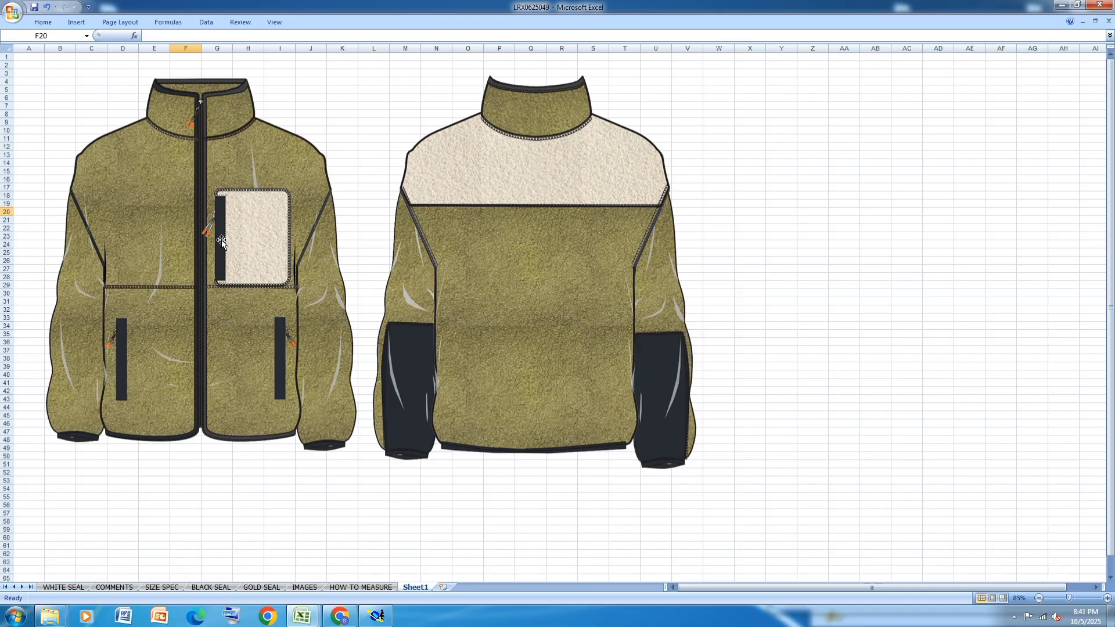
pyautogui.click(376, 616)
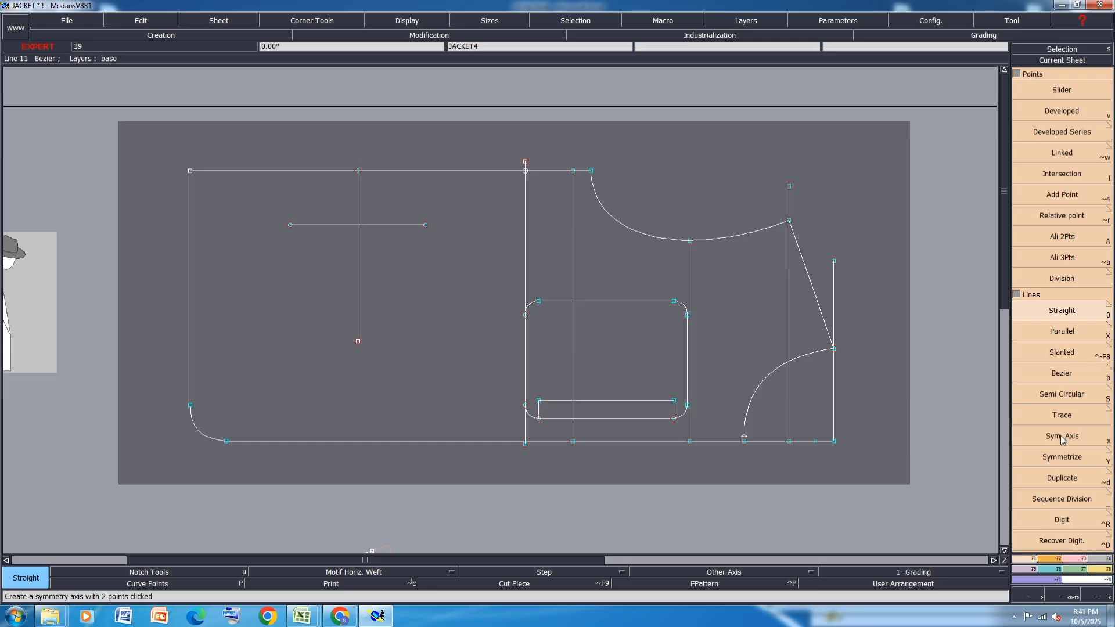
# Draw a parallel at a distance of -2 cm from the pocket zip line and close both ends with straight lines
pyautogui.click(1061, 331)
pyautogui.click(390, 226)
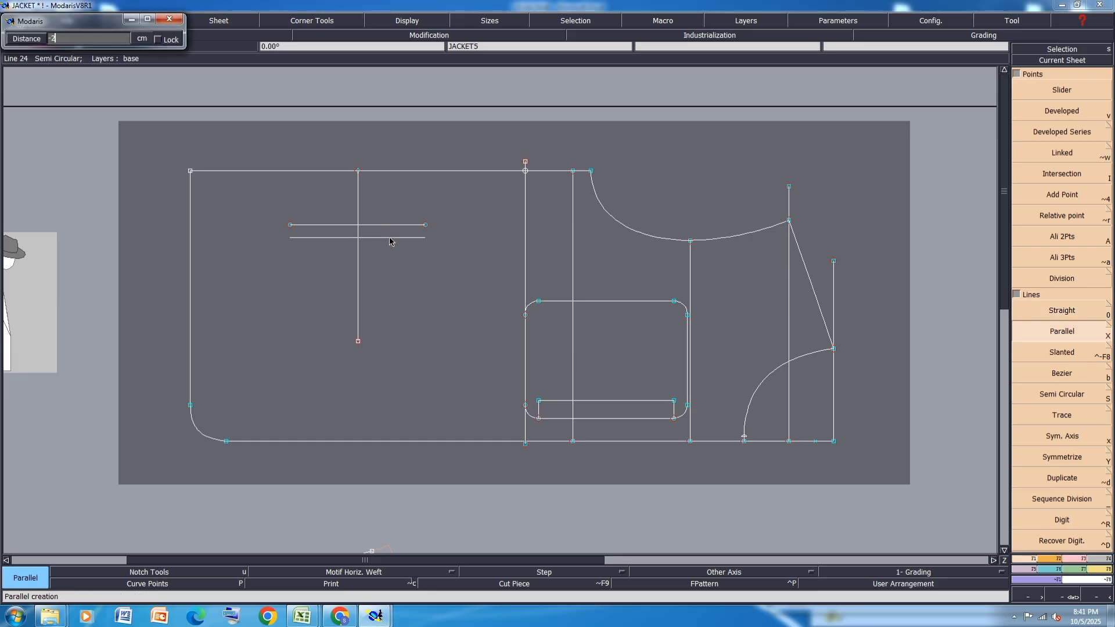
pyautogui.click(390, 242)
pyautogui.press('0')
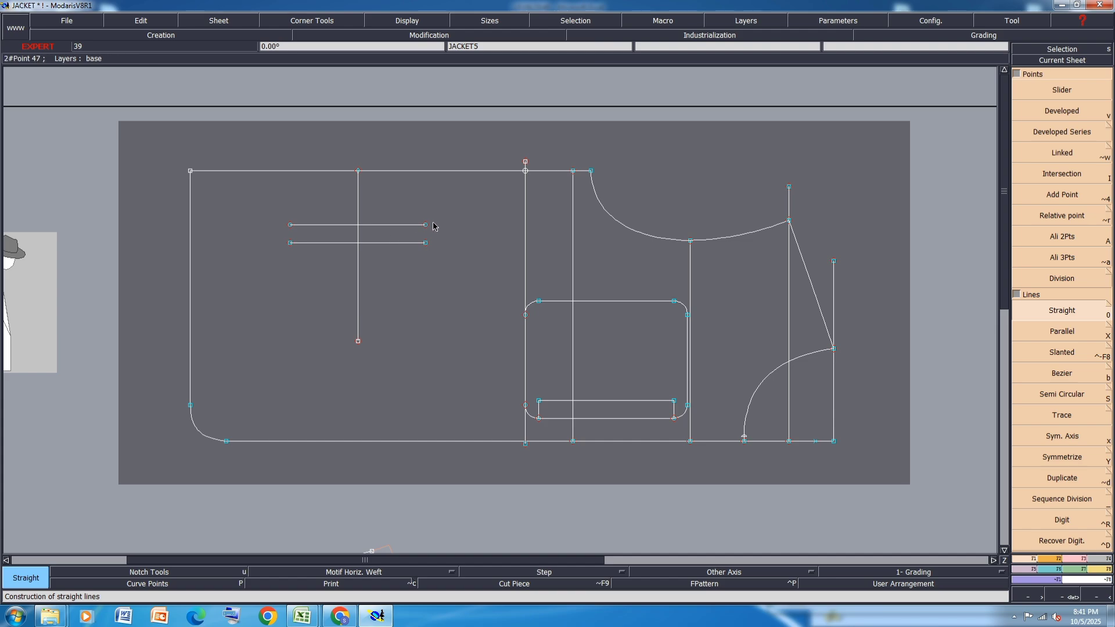
pyautogui.click(426, 243)
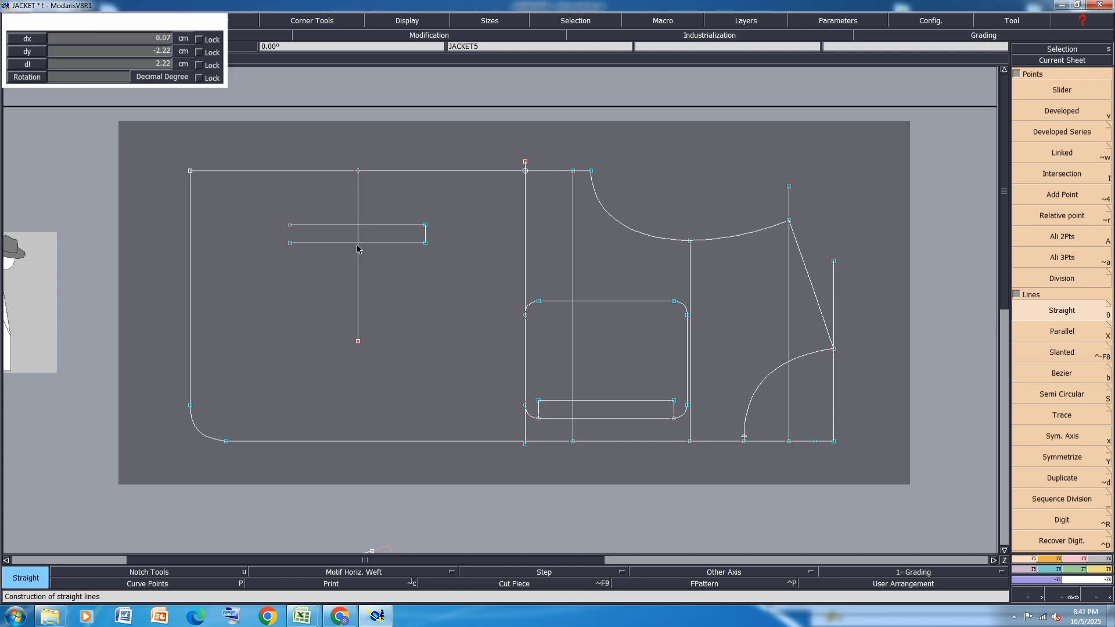
pyautogui.click(291, 225)
pyautogui.click(290, 242)
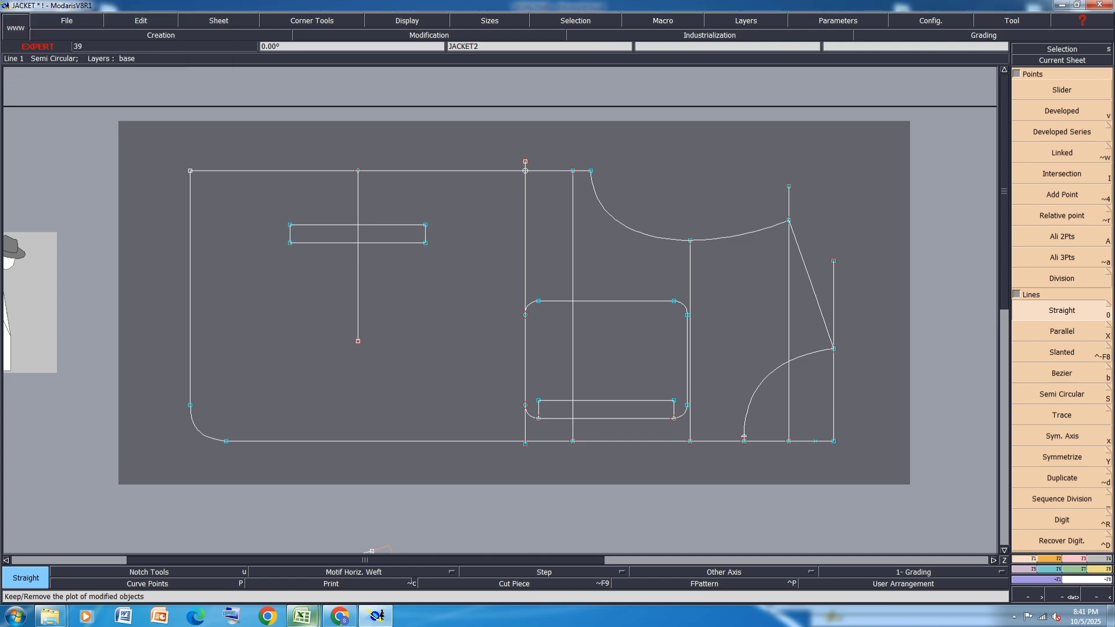
# Check the side pocket zips on the jacket sketch in the LRX0625049 workbook, returning to Modaris
pyautogui.moveTo(303, 618)
pyautogui.click(368, 552)
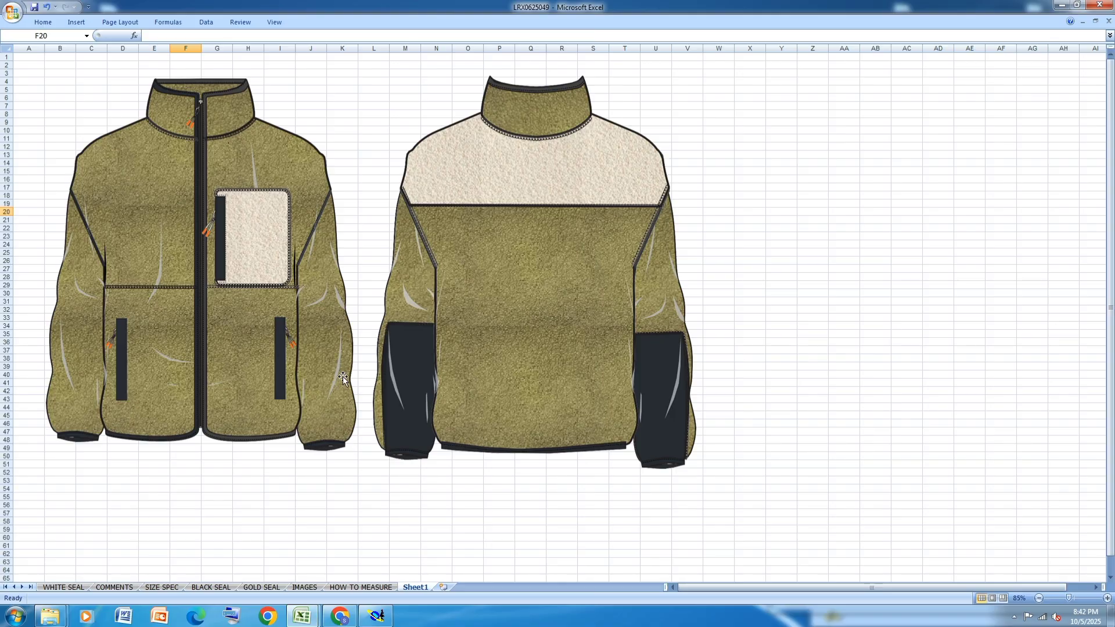
pyautogui.click(376, 615)
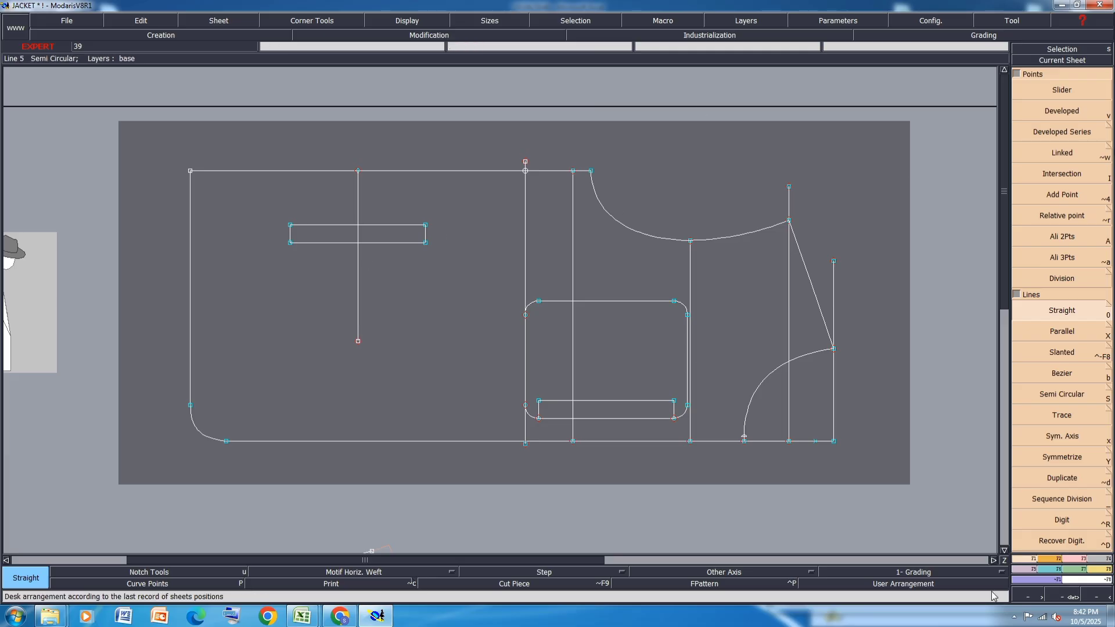
# Delete the guide line crossing the side pocket zip and move the zip rectangle away from the side seam with ShiftX 0
pyautogui.press('Delete')
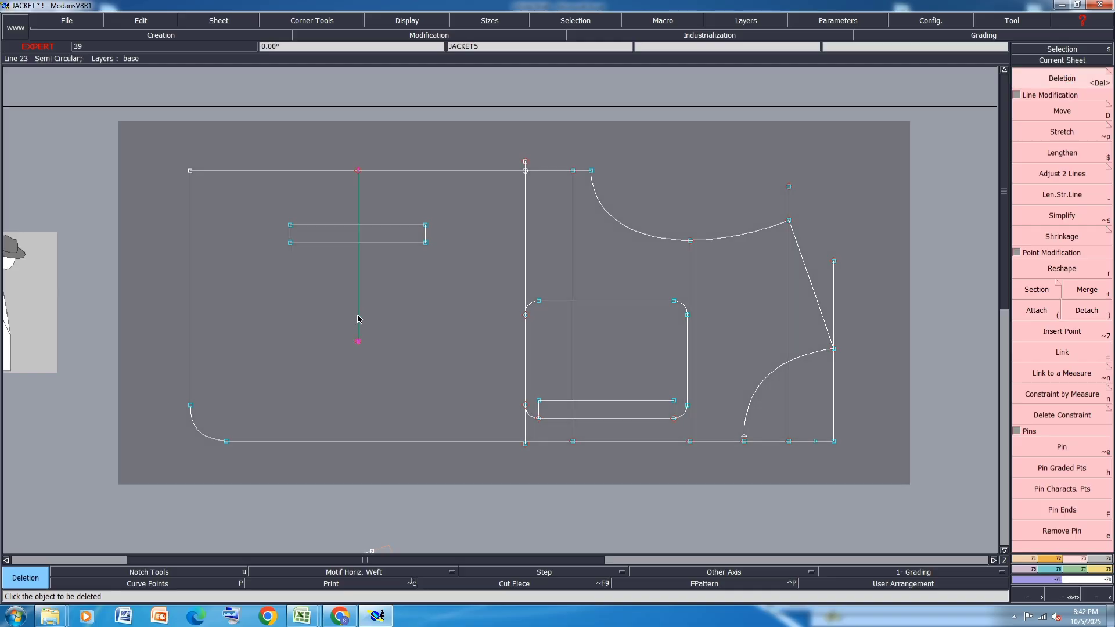
pyautogui.click(358, 318)
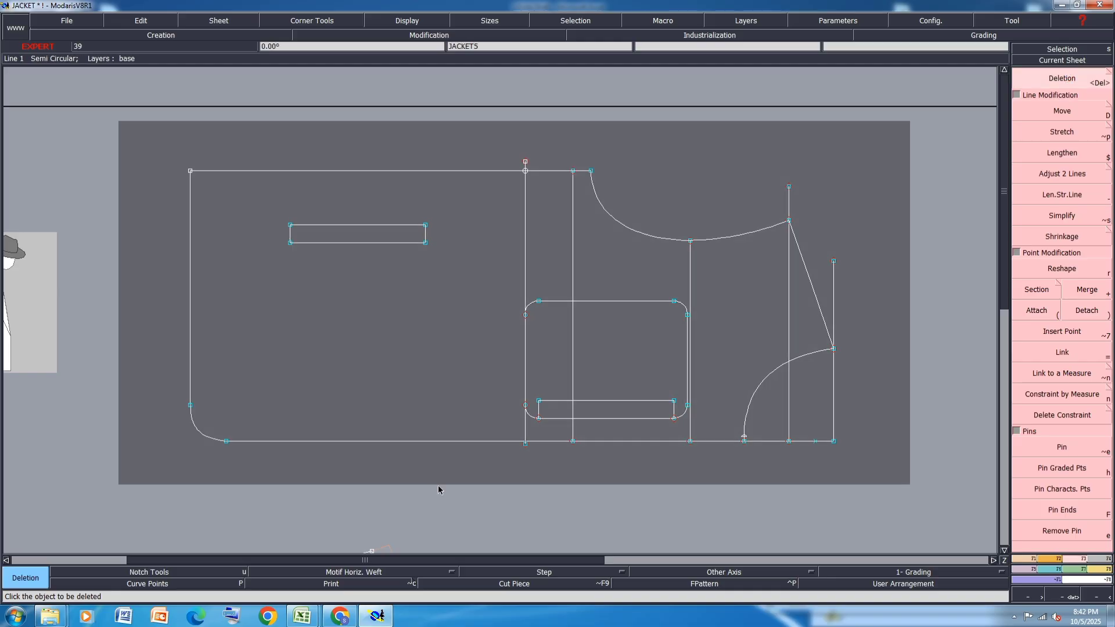
pyautogui.click(1044, 116)
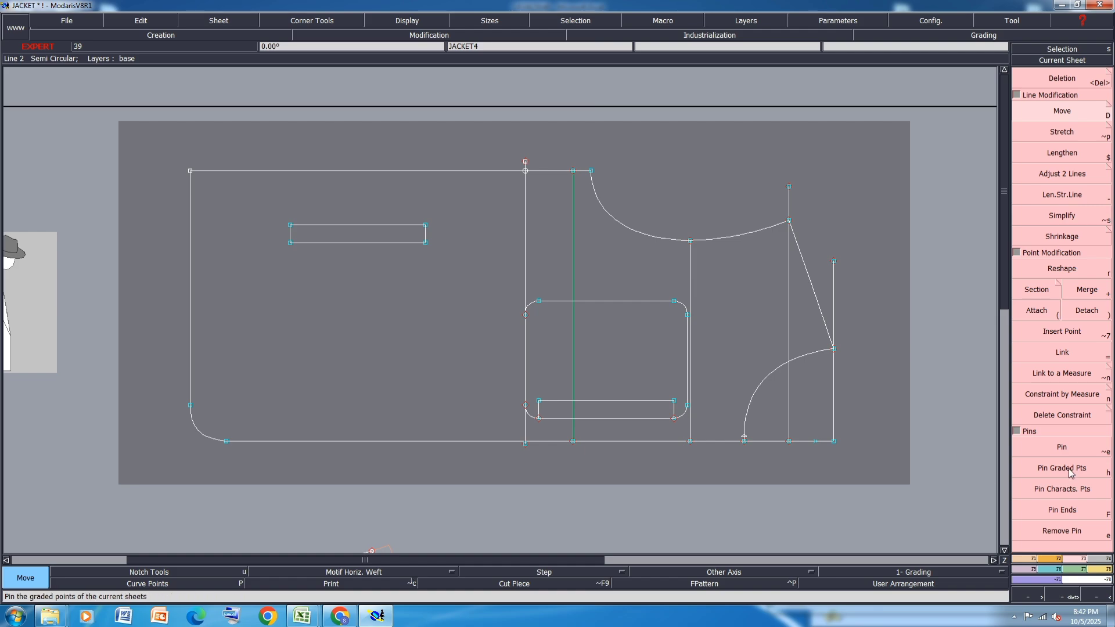
pyautogui.click(380, 243)
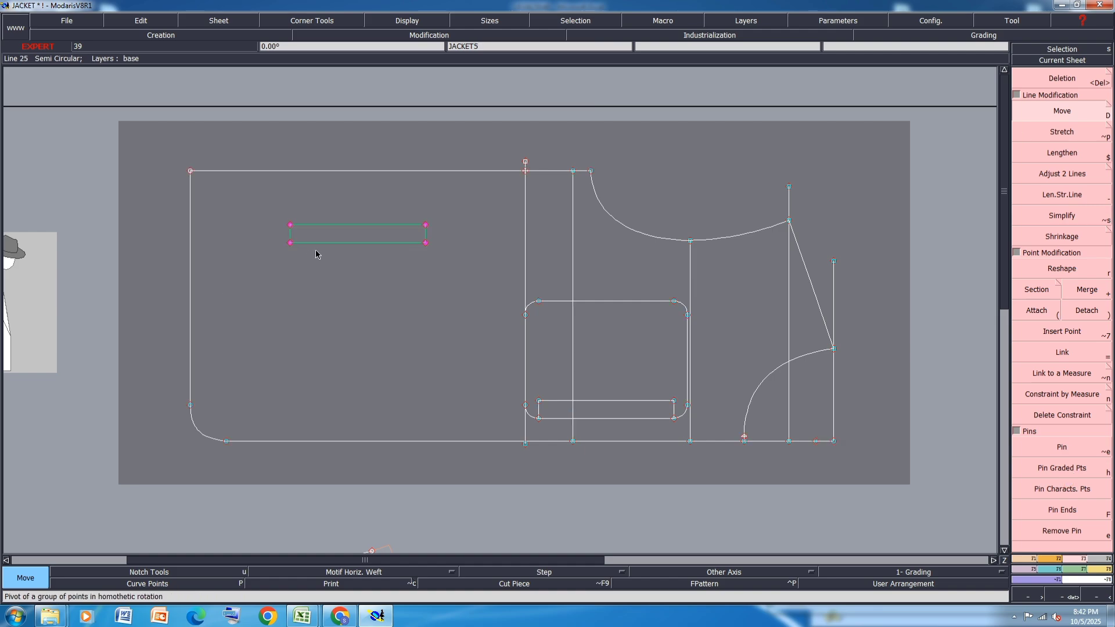
pyautogui.click(421, 248)
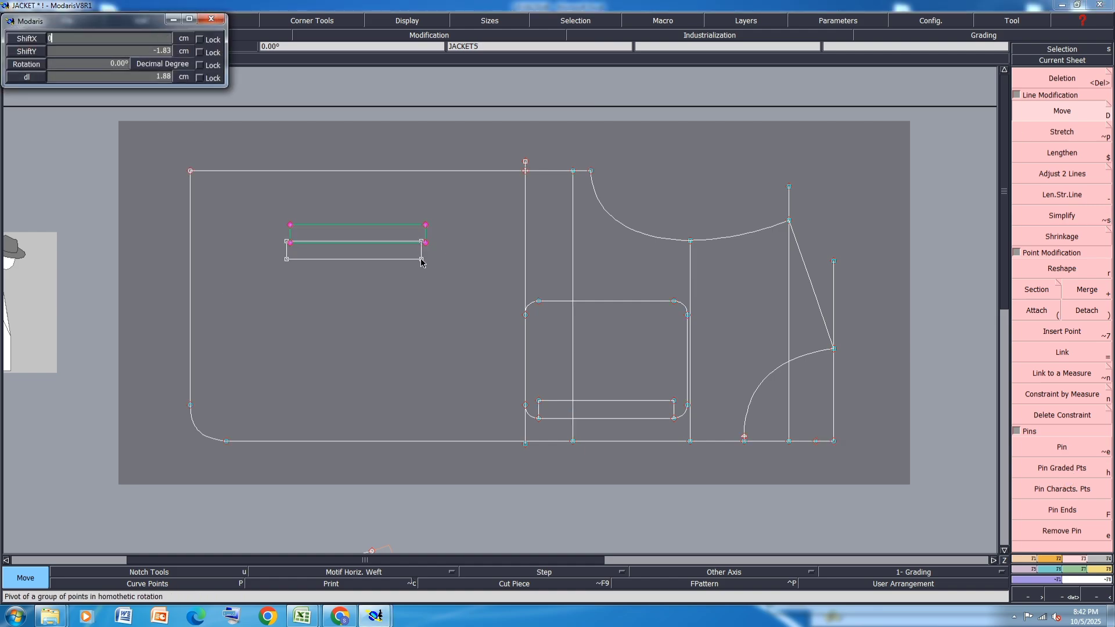
pyautogui.press('Return')
pyautogui.press('Return')
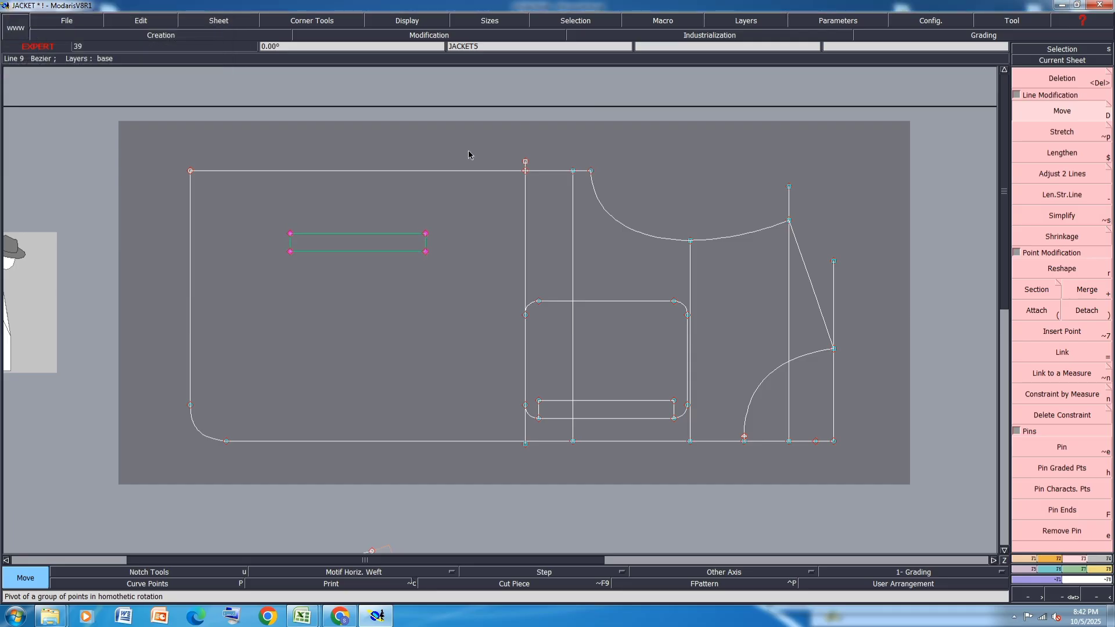
# Move the zip rectangle toward the chest with ShiftX 1.00 cm and ShiftY 0, and save the model
pyautogui.click(466, 224)
pyautogui.moveTo(465, 197); pyautogui.dragTo(269, 288)
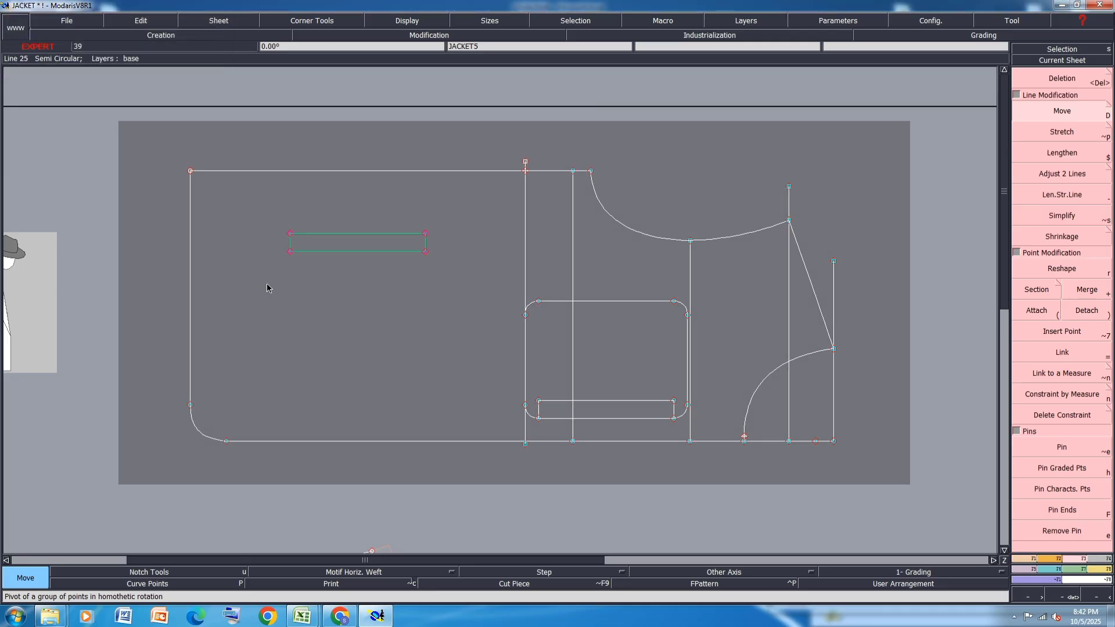
pyautogui.click(292, 254)
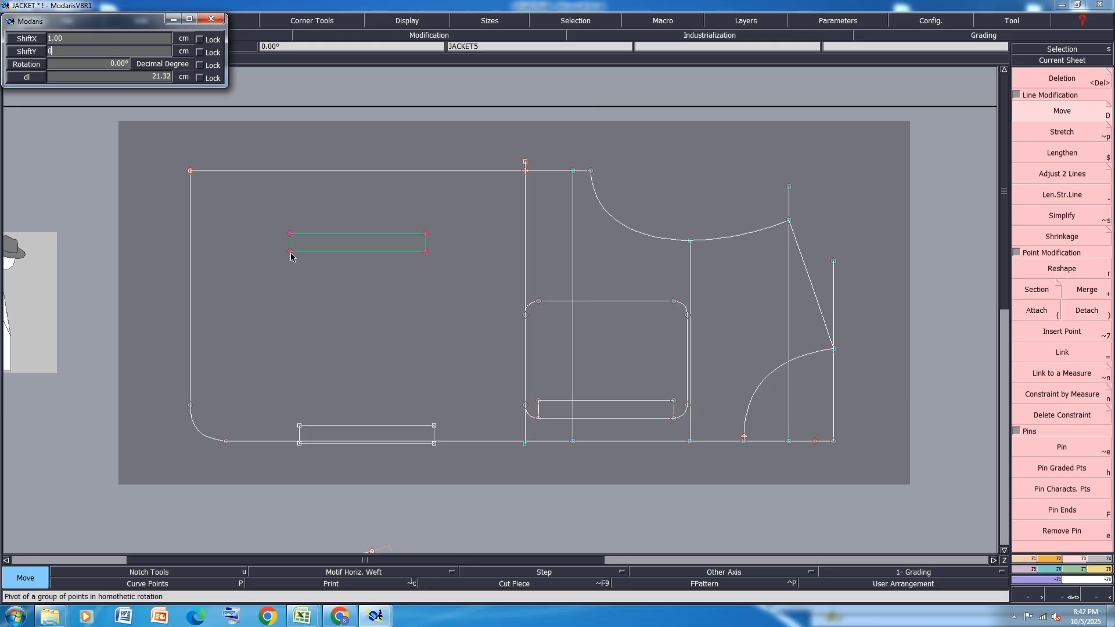
pyautogui.press('Return')
pyautogui.press('Return')
pyautogui.hotkey('ctrl', 's')
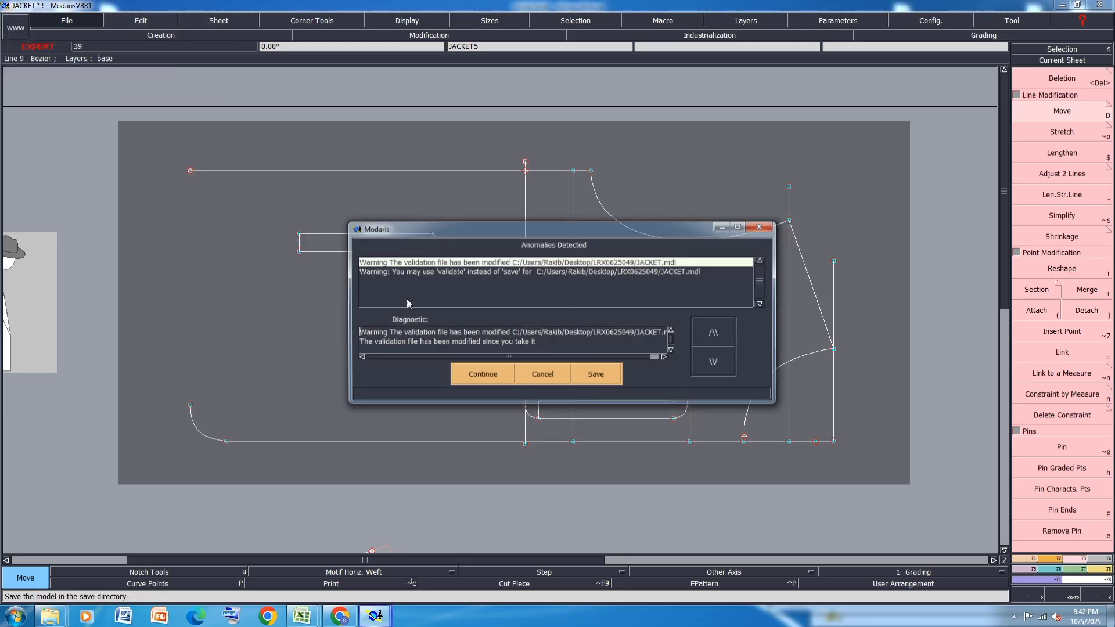
pyautogui.click(471, 377)
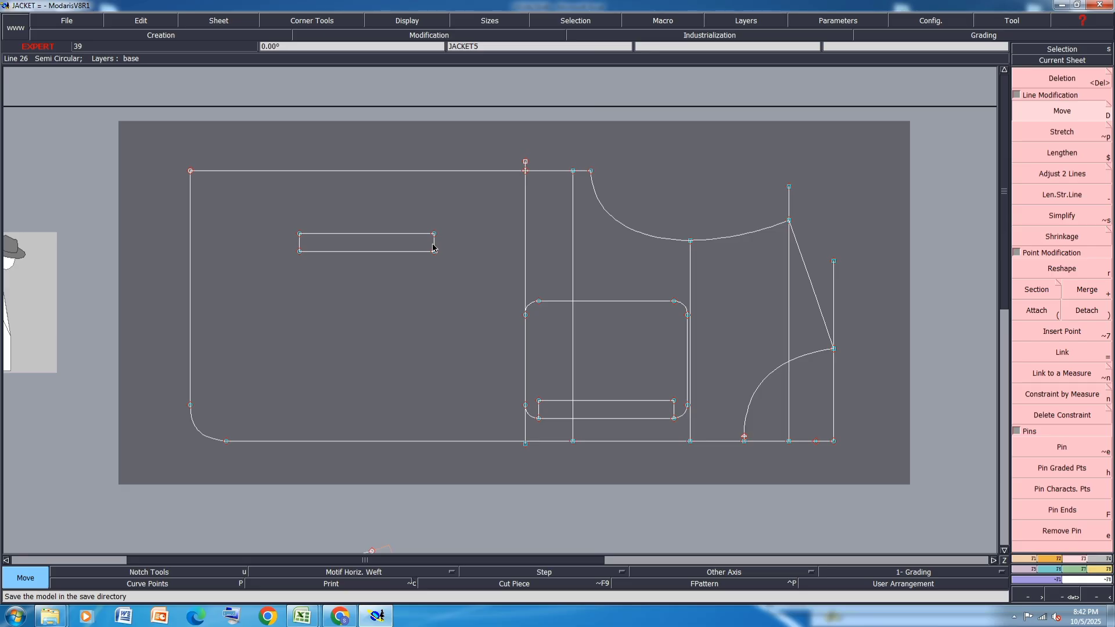
# Create a parallel to the zip rectangle's chest-side short edge, offset toward the chest pocket
pyautogui.click(1026, 559)
pyautogui.click(1065, 335)
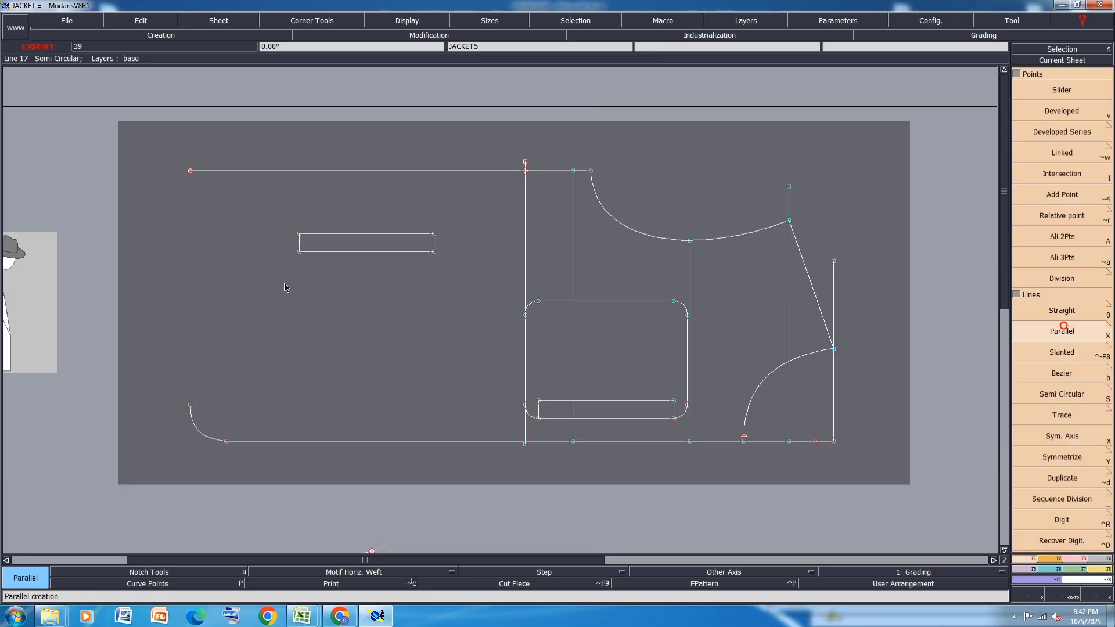
pyautogui.click(433, 244)
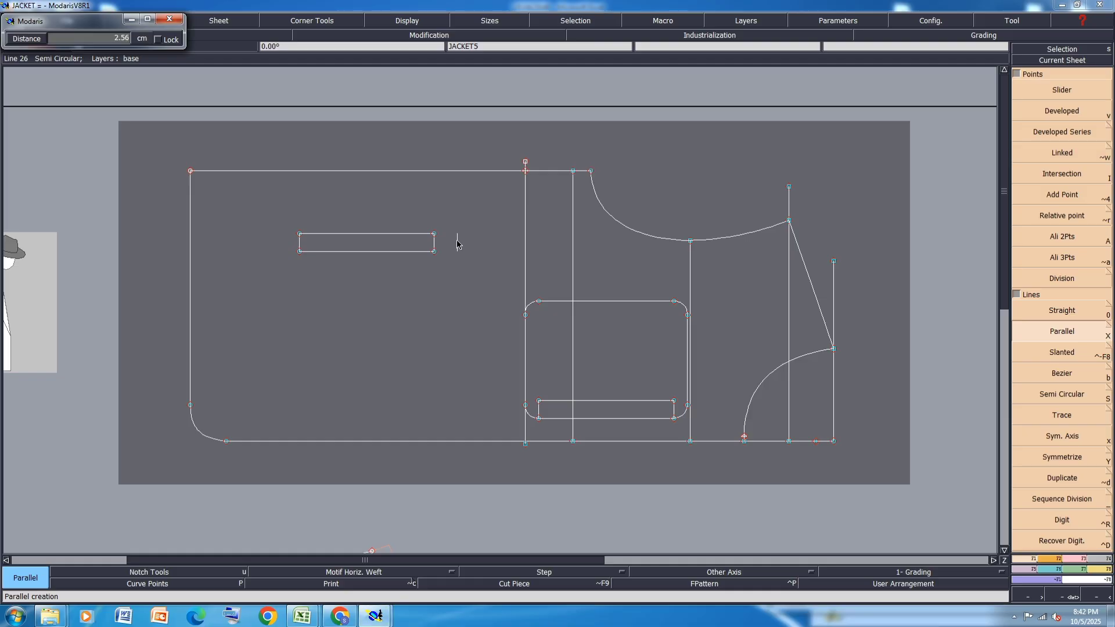
pyautogui.click(453, 243)
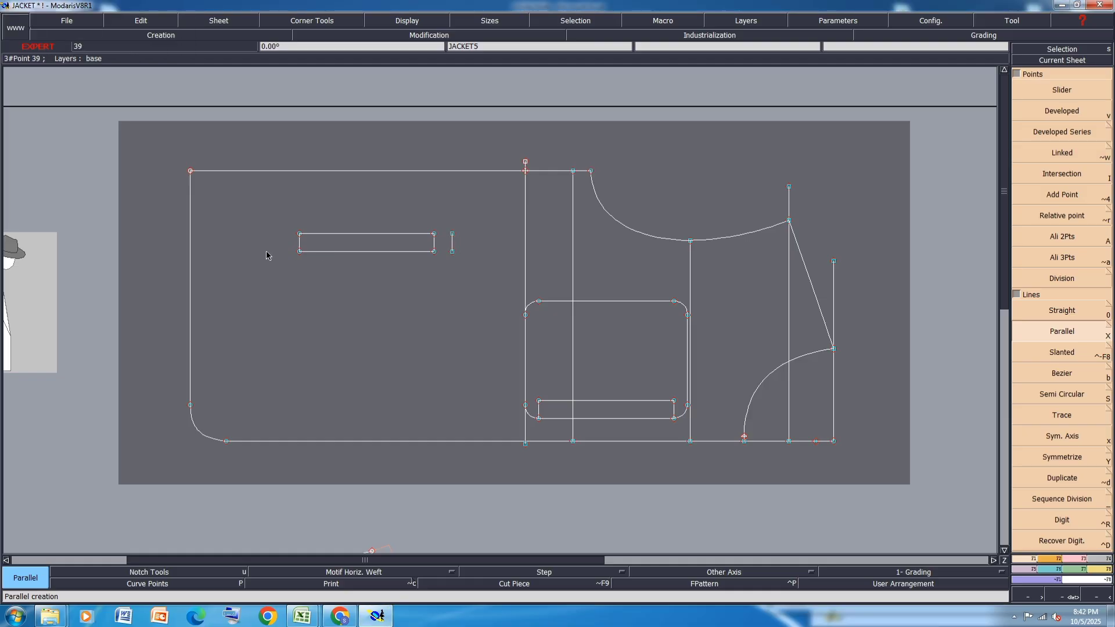
# Lengthen the zip rectangle's edge nearest the side seam to the hem and, at its other end, toward the new parallel line
pyautogui.press('l')
pyautogui.click(314, 234)
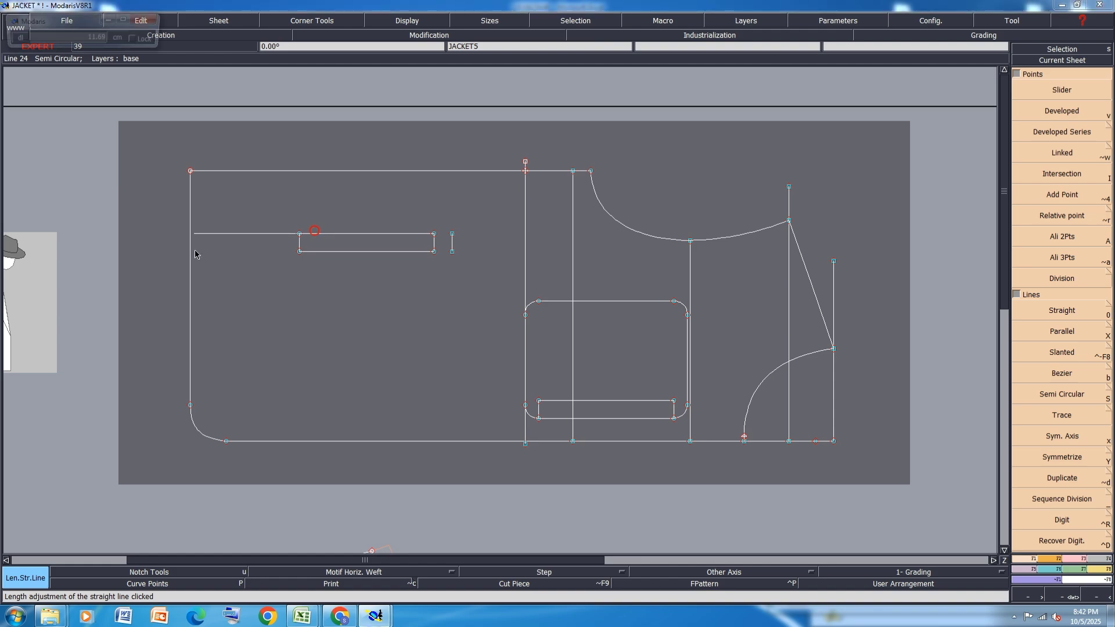
pyautogui.click(188, 237)
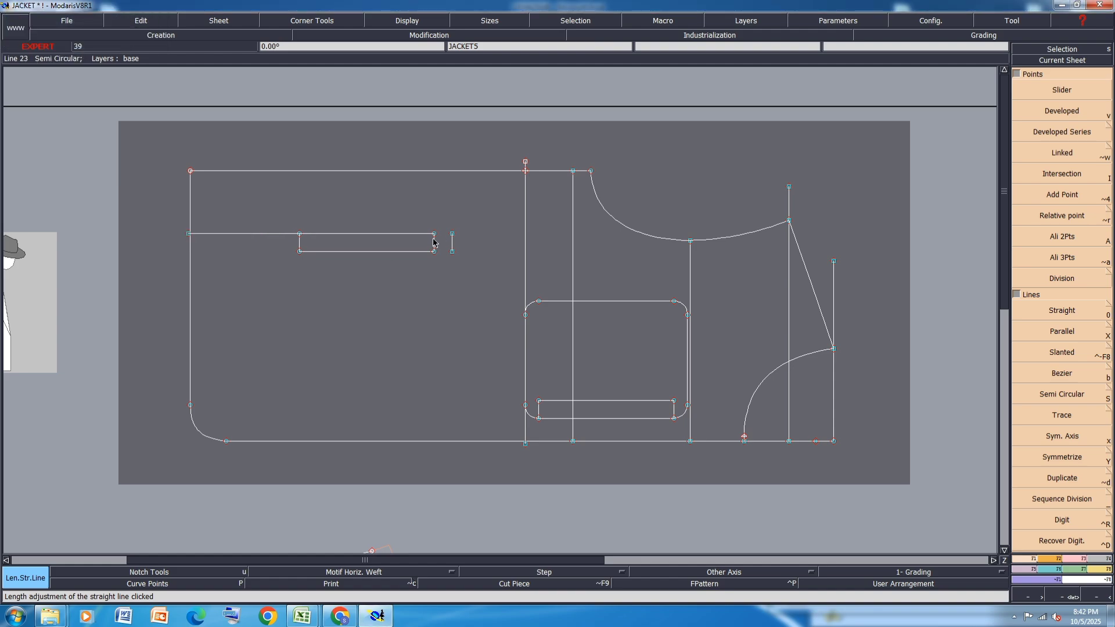
pyautogui.click(412, 233)
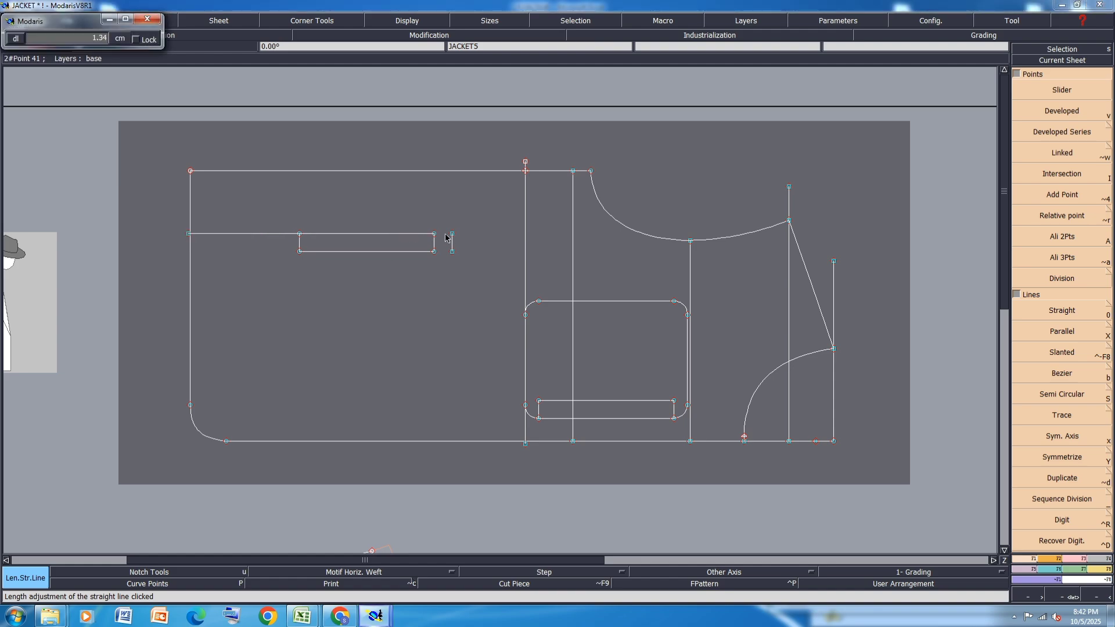
pyautogui.click(447, 237)
# Attach the lengthened zip edge's free end to the nearby end point of the short parallel line
pyautogui.click(1071, 559)
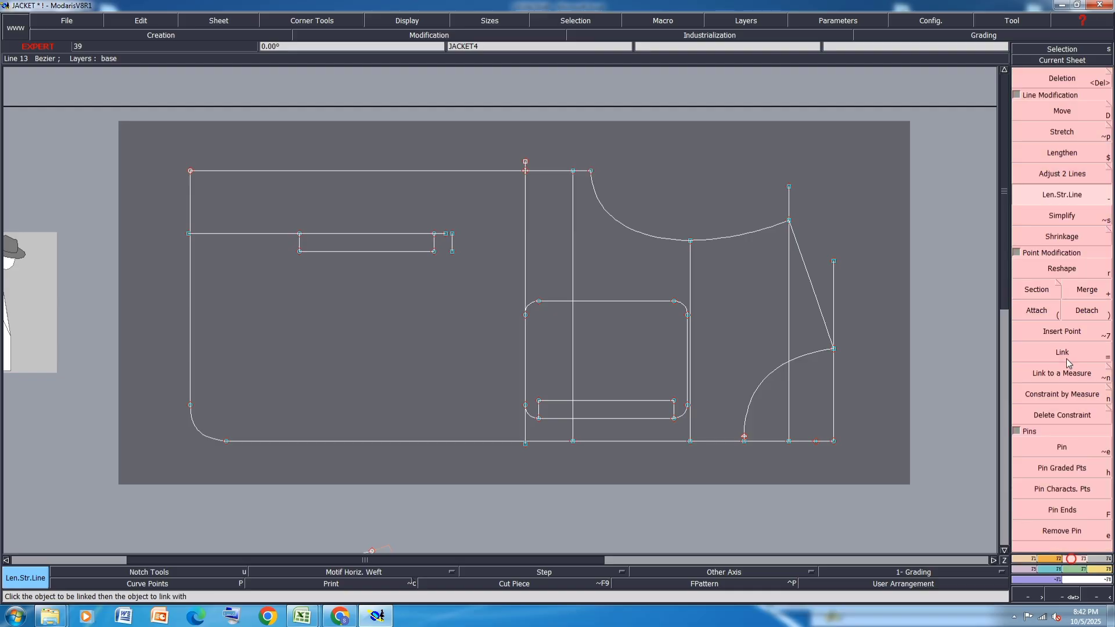
pyautogui.click(1036, 310)
pyautogui.click(446, 235)
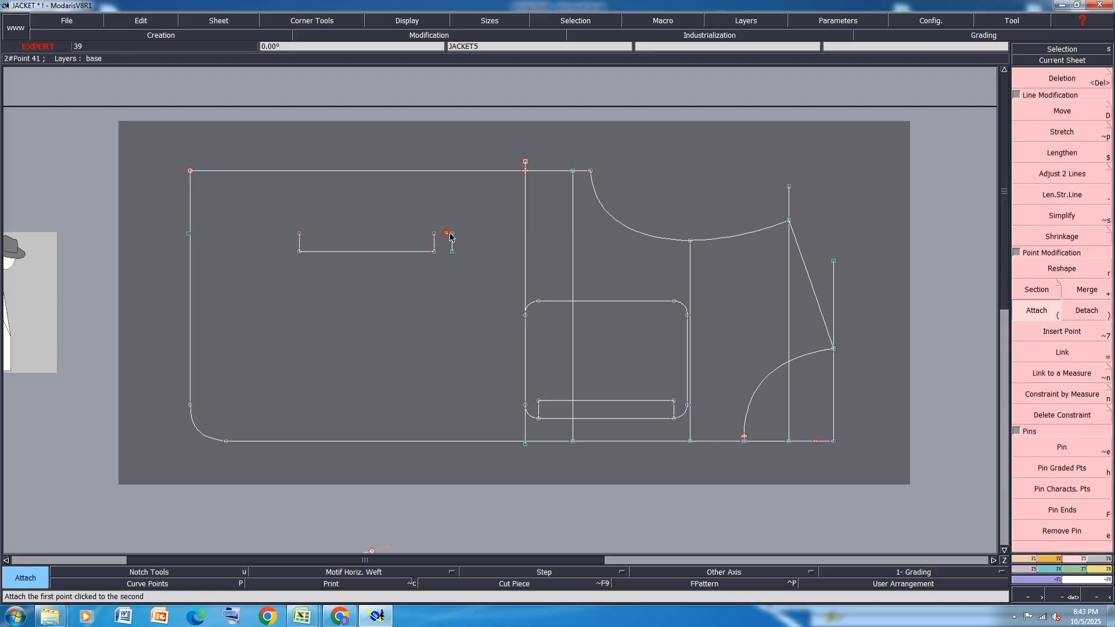
pyautogui.click(452, 235)
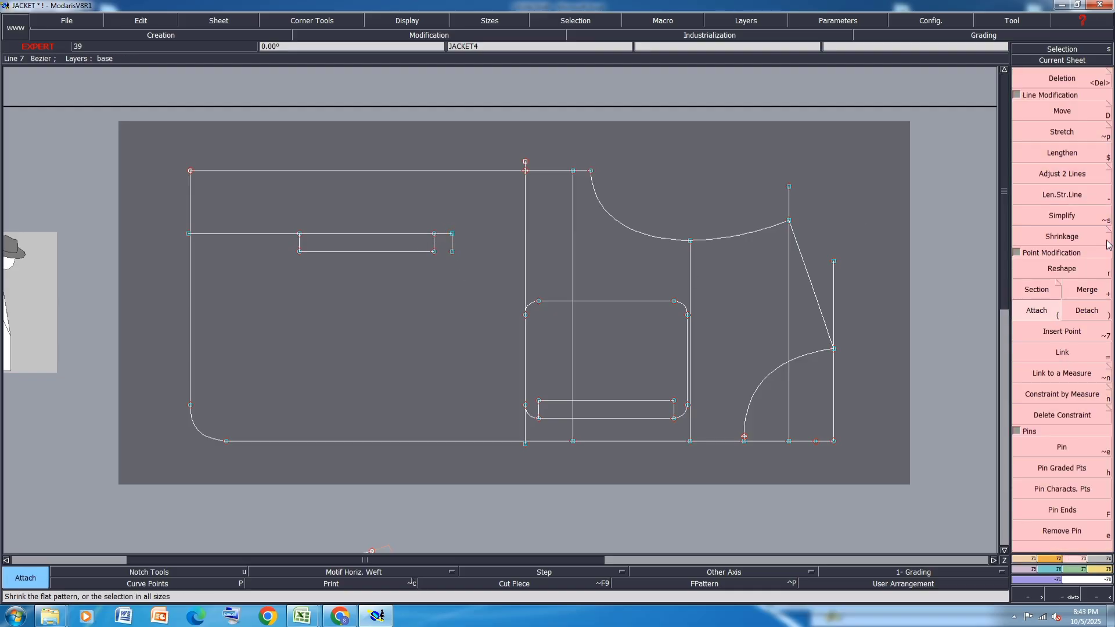
# Lengthen the short parallel line to the centre front edge and delete the leftover point along it
pyautogui.press('-')
pyautogui.click(453, 249)
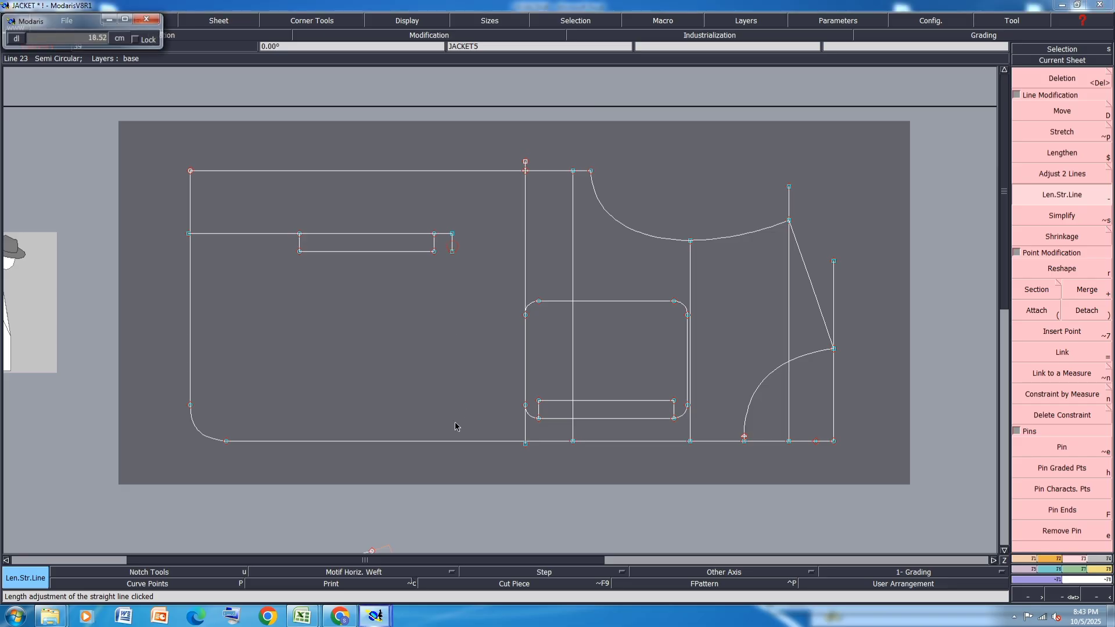
pyautogui.click(452, 443)
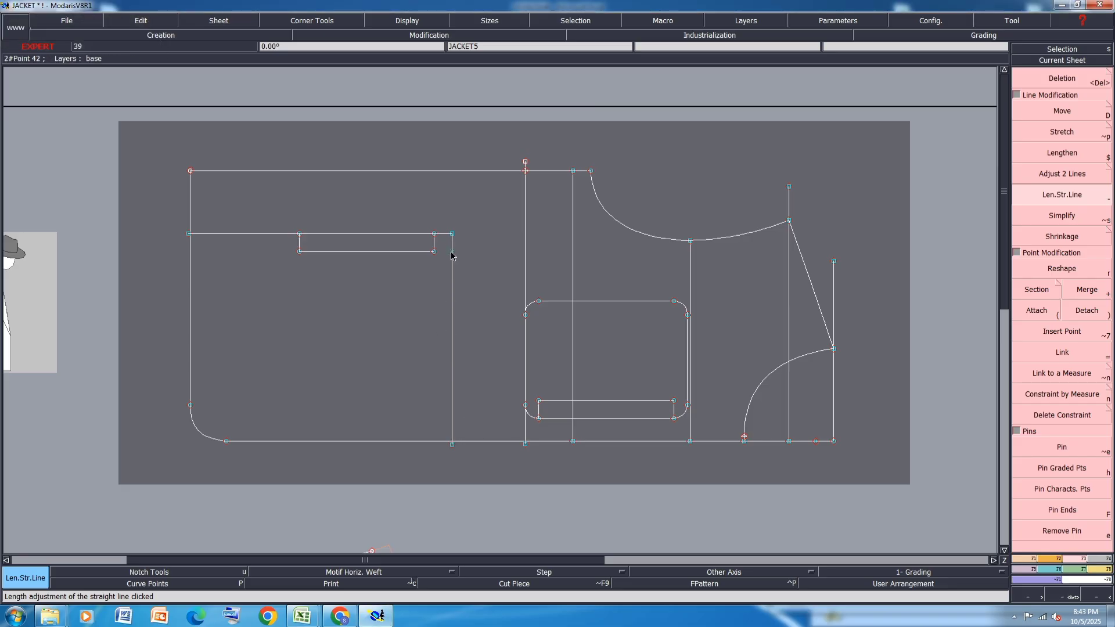
pyautogui.press('Delete')
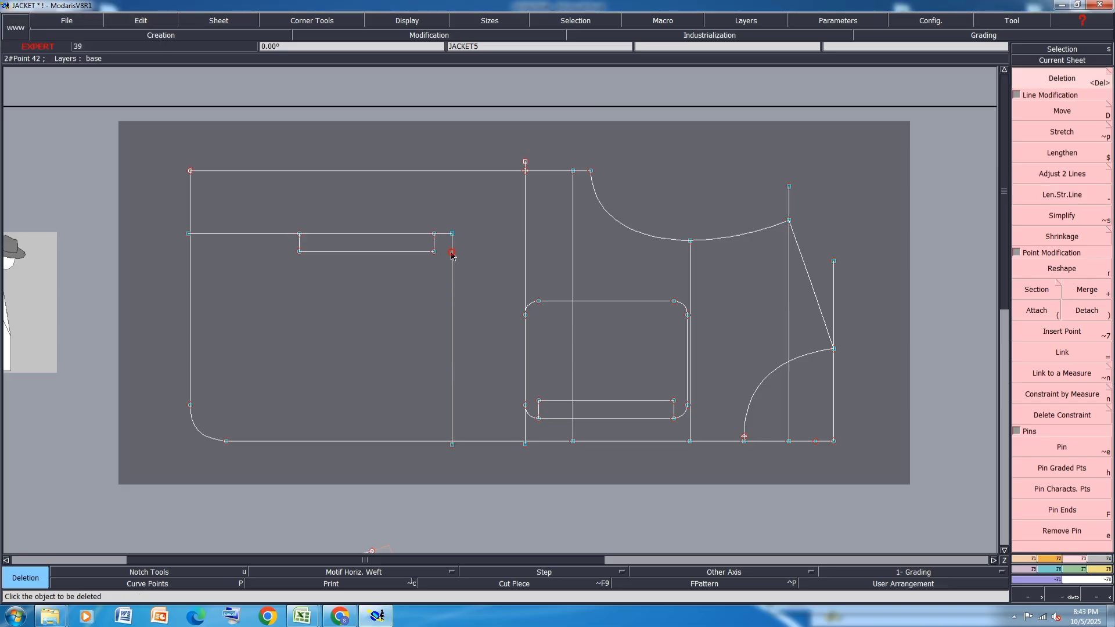
# Delete the intersection point where the chest pocket's seam line meets the side seam, and save the model
pyautogui.hotkey('ctrl', 's')
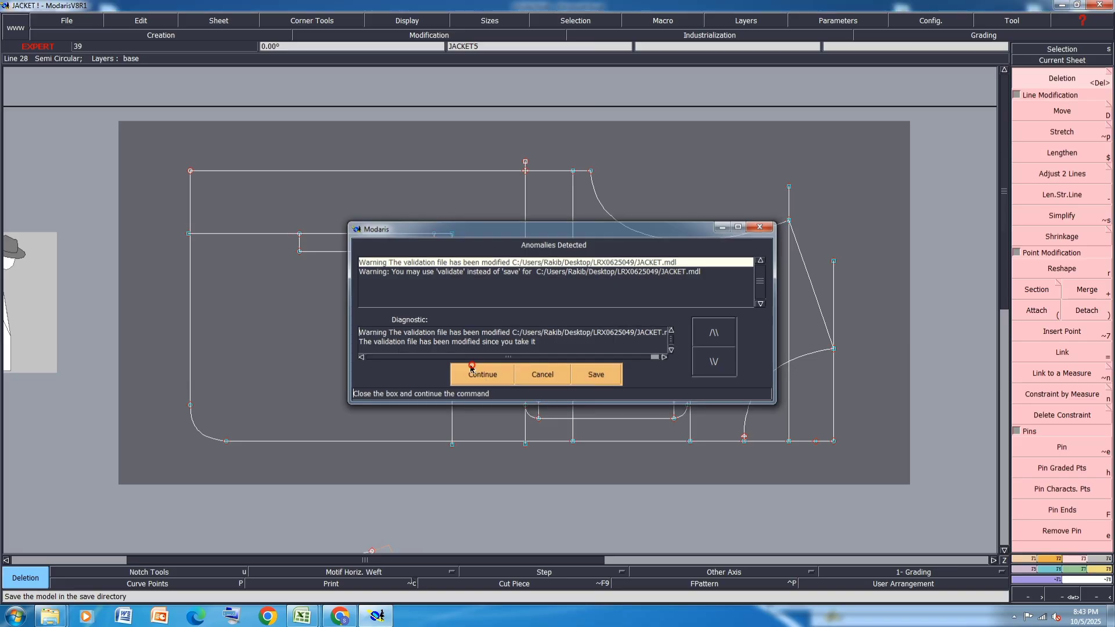
pyautogui.click(484, 374)
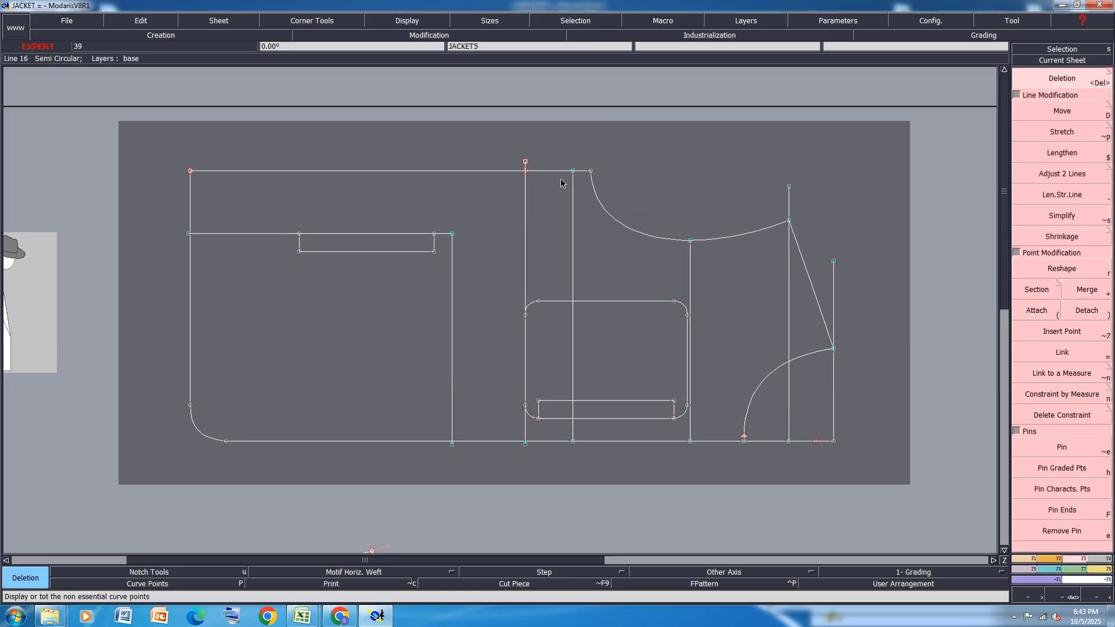
pyautogui.click(526, 172)
pyautogui.press('j')
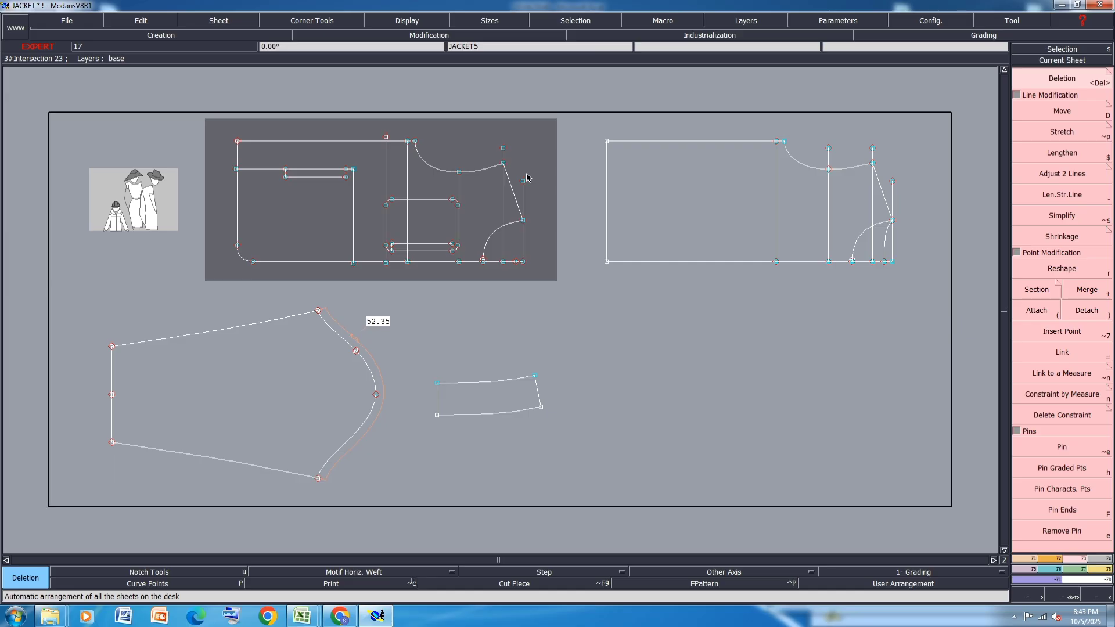
pyautogui.hotkey('ctrl', 's')
pyautogui.click(497, 375)
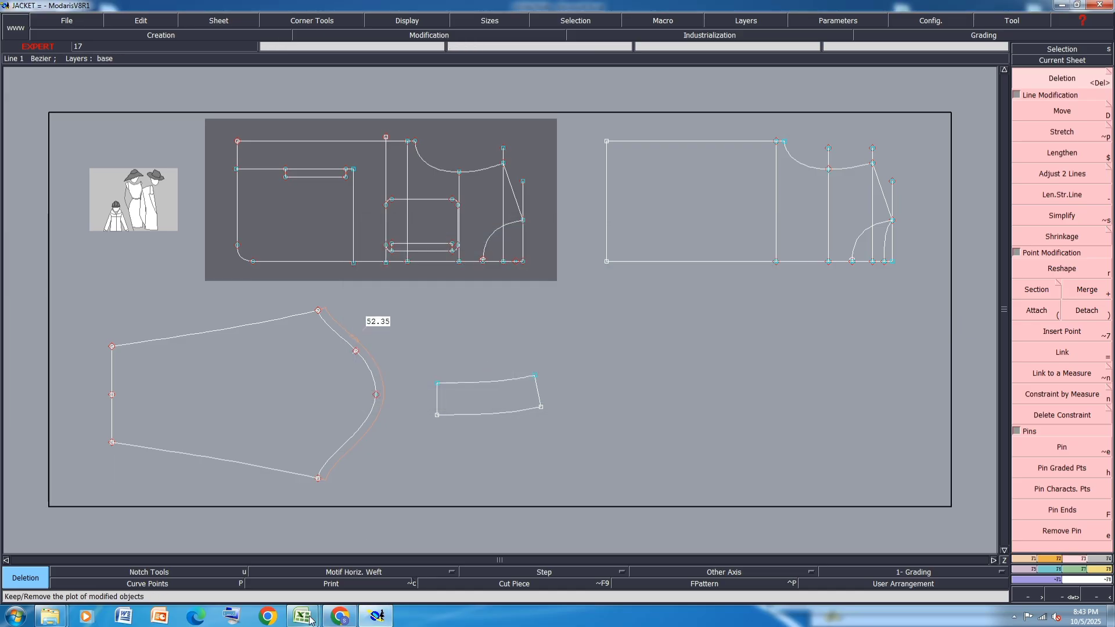
# Check the back view of the jacket sketch in the LRX0625049 workbook, returning to the back piece in Modaris
pyautogui.moveTo(302, 616)
pyautogui.click(366, 559)
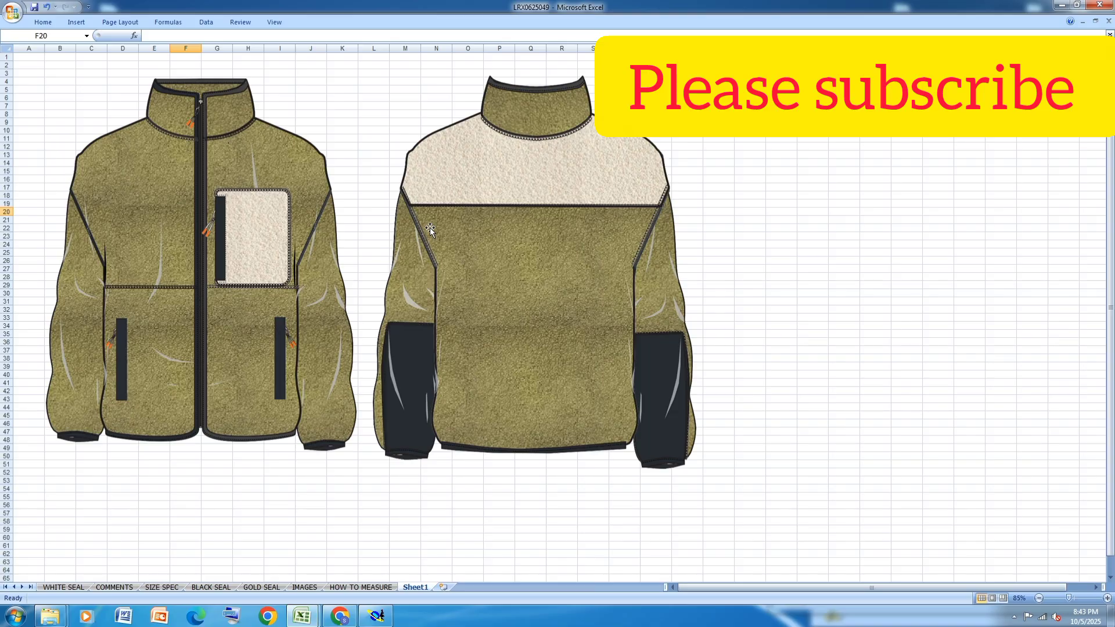
pyautogui.click(376, 616)
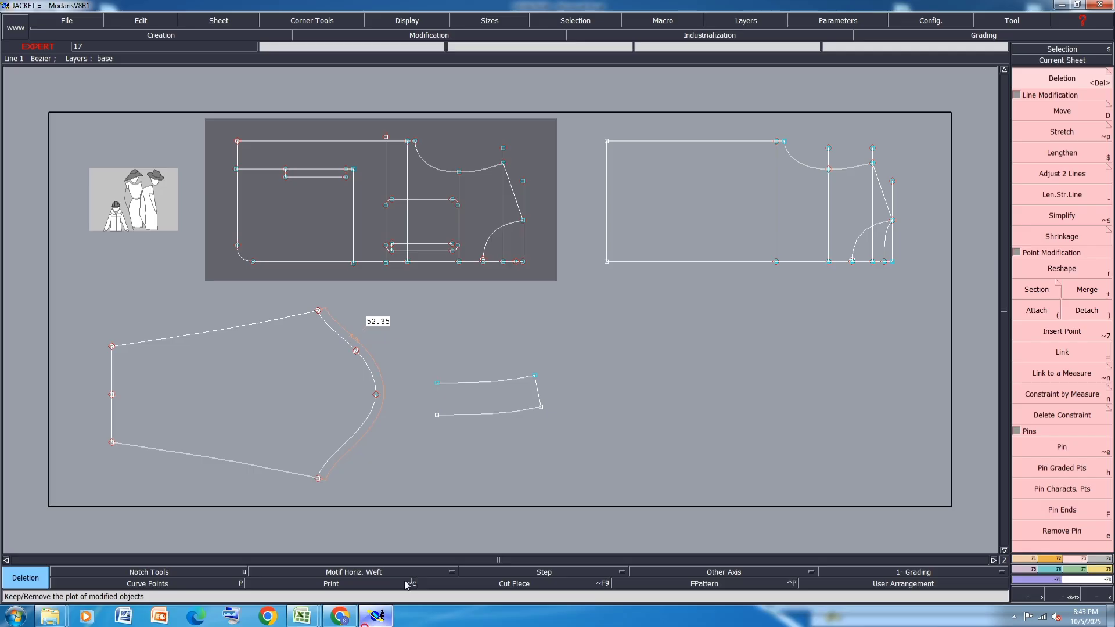
pyautogui.scroll(2, 923, 180)
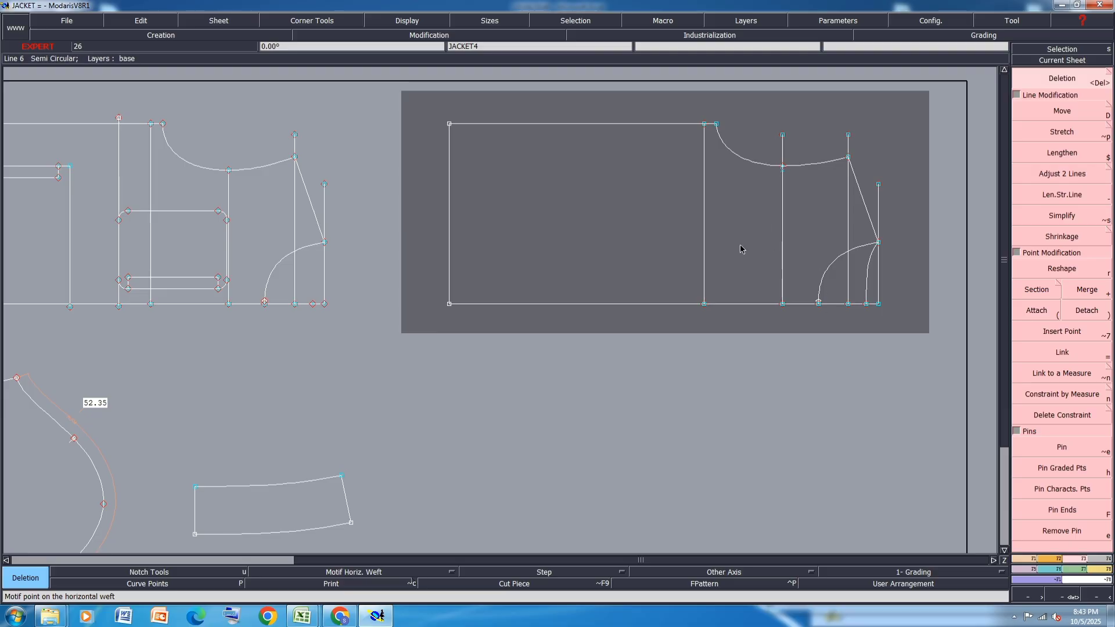
# Save the jacket model
pyautogui.scroll(-2, 740, 248)
pyautogui.hotkey('ctrl', 's')
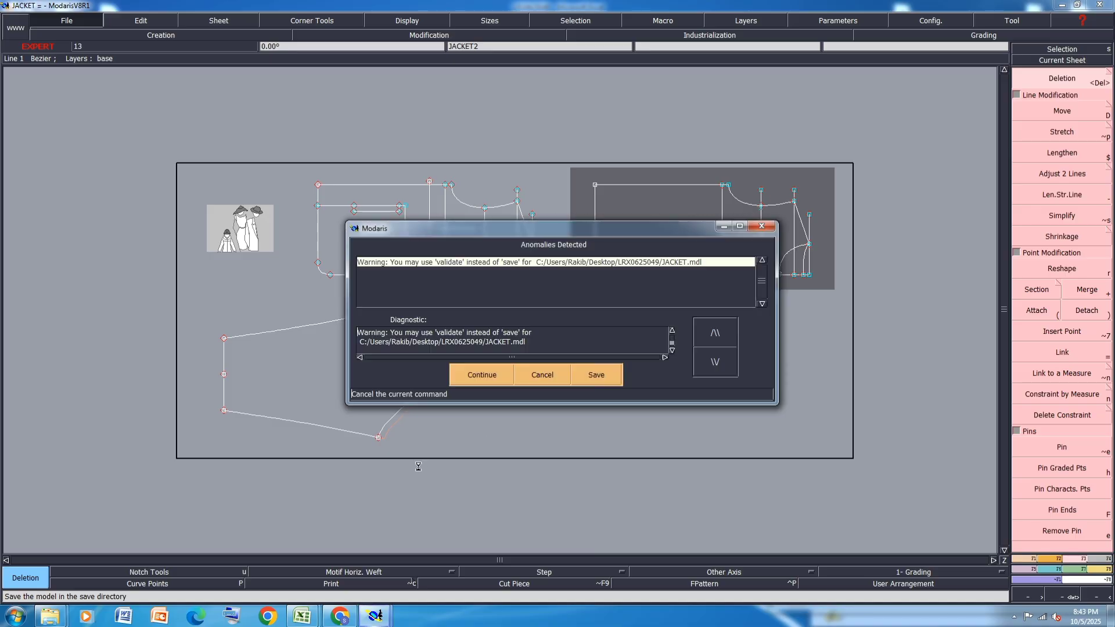
pyautogui.click(473, 378)
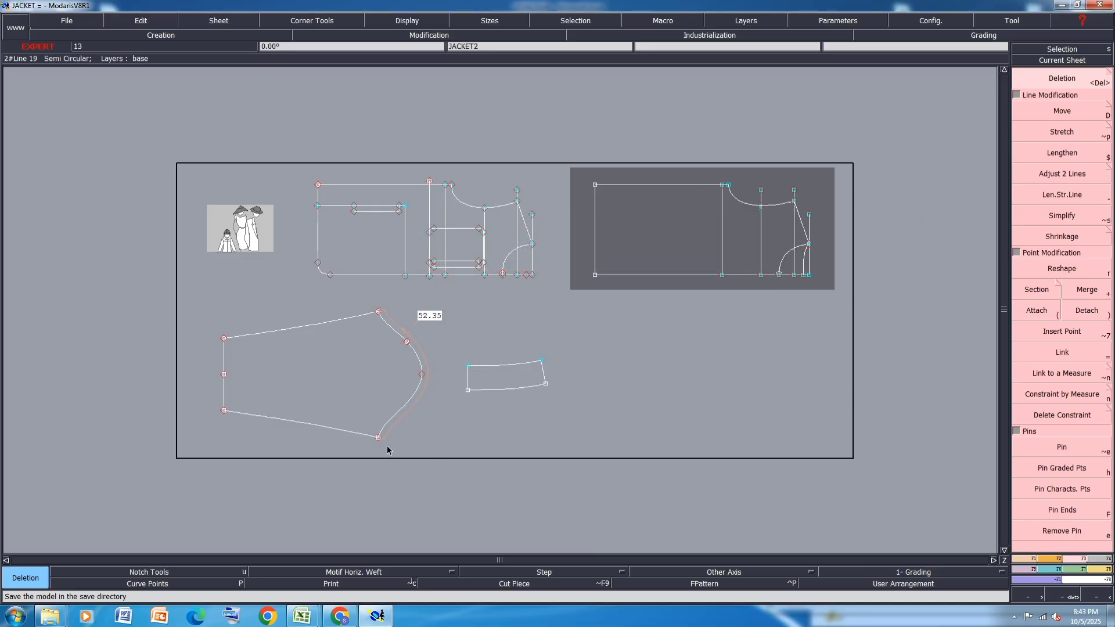
# Draw a straight line along the sleeve from the cuff midpoint to the centre point of the sleeve cap
pyautogui.scroll(1, 231, 438)
pyautogui.press('d')
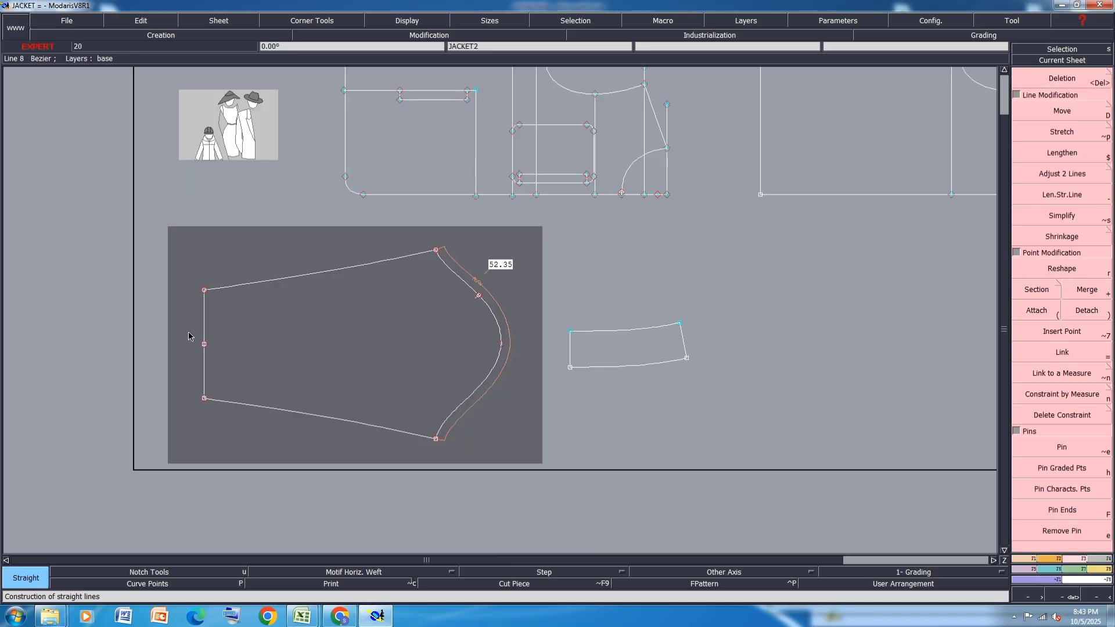
pyautogui.click(204, 344)
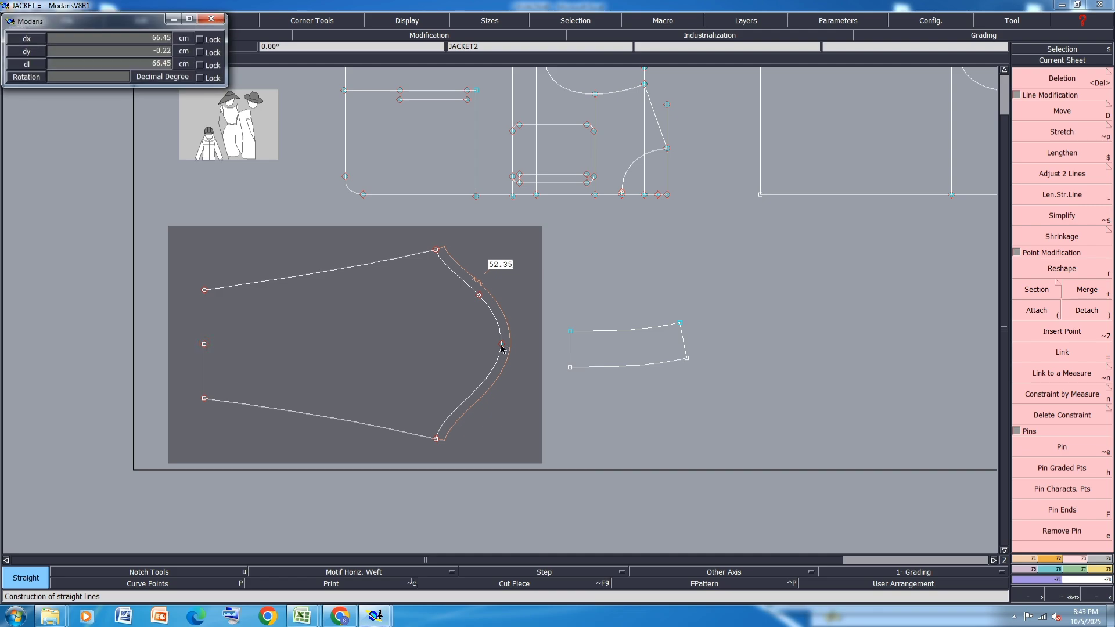
pyautogui.click(501, 344)
# Check the contrast panel on the lower back sleeve in the LRX0625049 workbook sketch, returning to the sleeve in Modaris
pyautogui.click(302, 616)
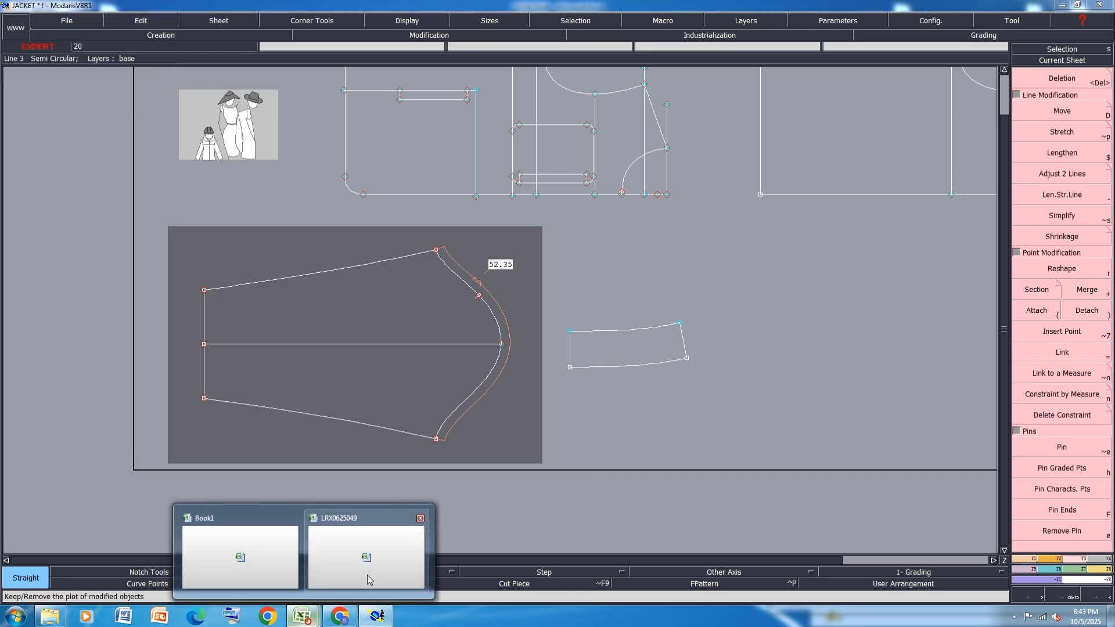
pyautogui.click(367, 572)
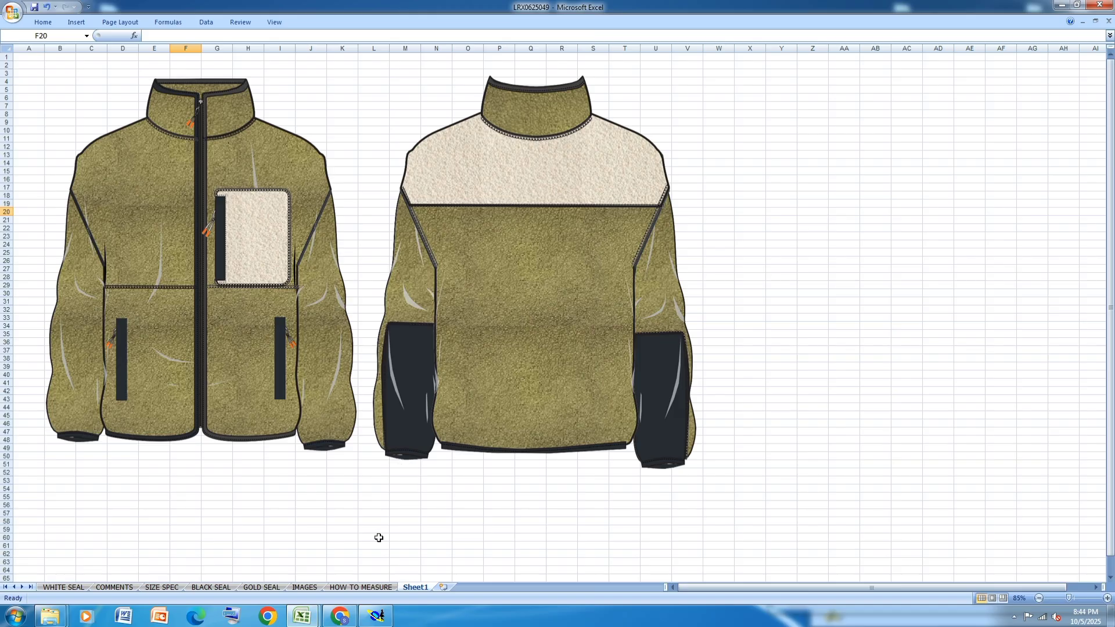
pyautogui.click(376, 617)
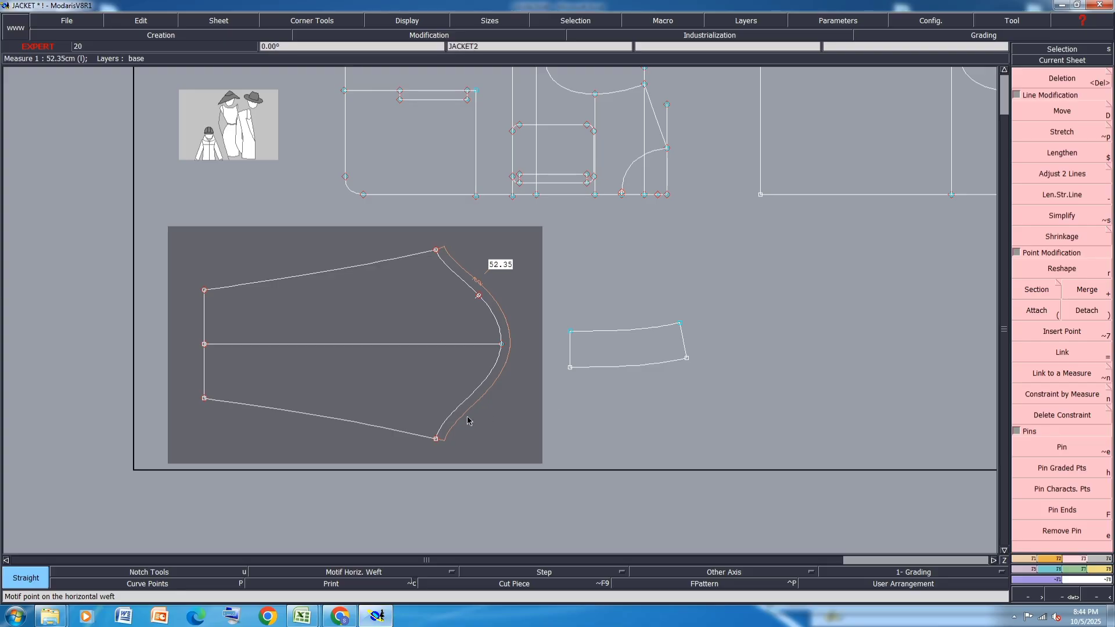
# Draw a crosswise line on the sleeve between its upper seam and centre line, trimming both ends with Adjust 2 Lines
pyautogui.scroll(1, 203, 308)
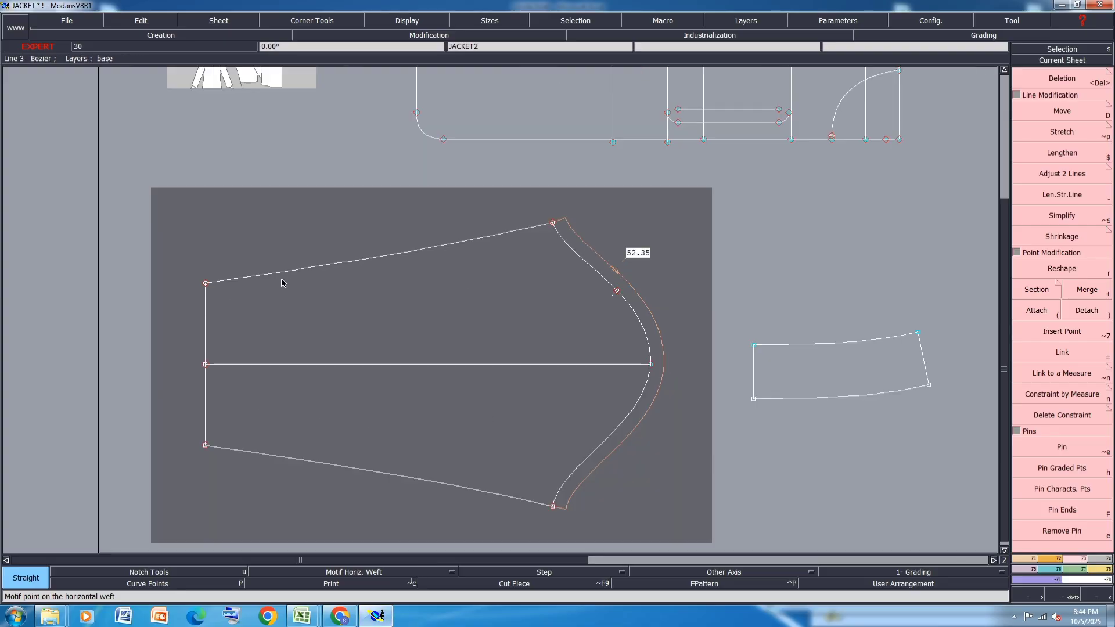
pyautogui.click(366, 256)
pyautogui.click(368, 369)
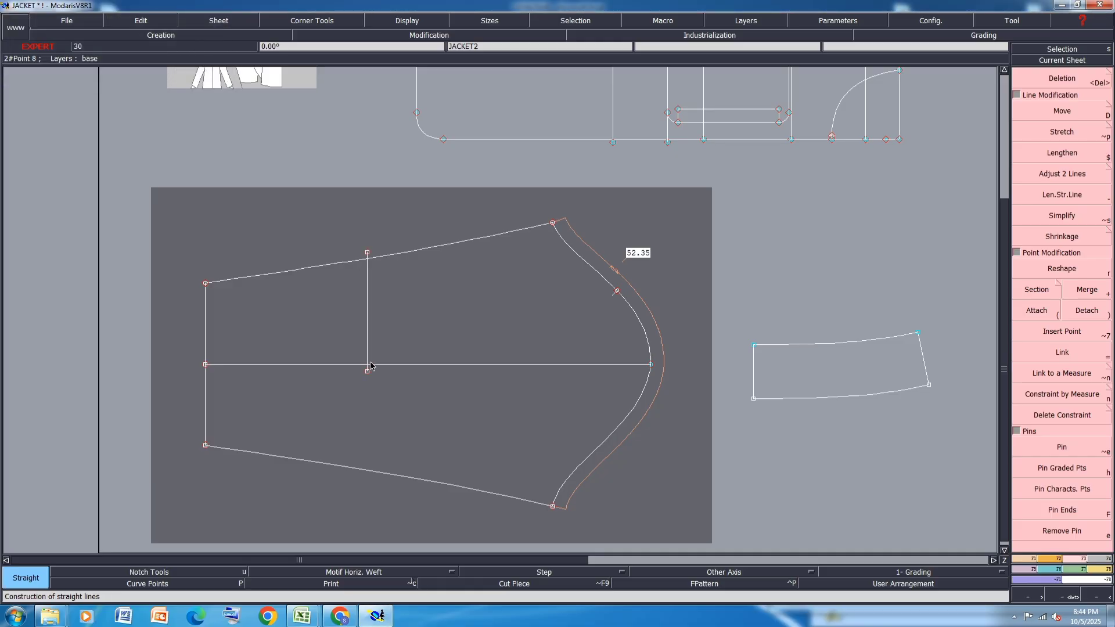
pyautogui.click(1062, 173)
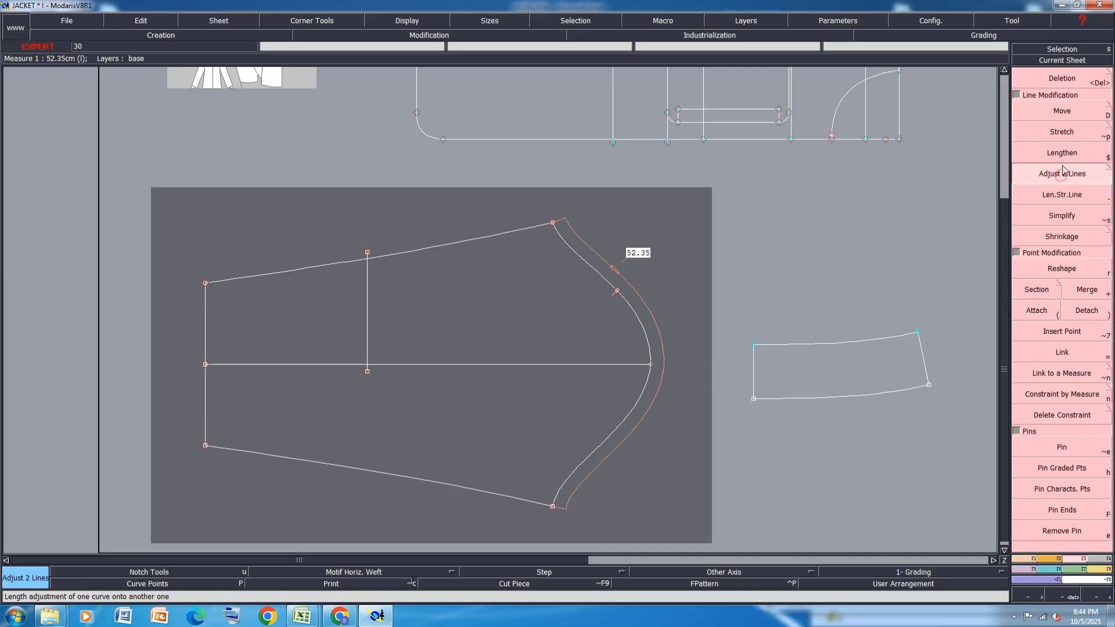
pyautogui.click(365, 271)
pyautogui.click(362, 260)
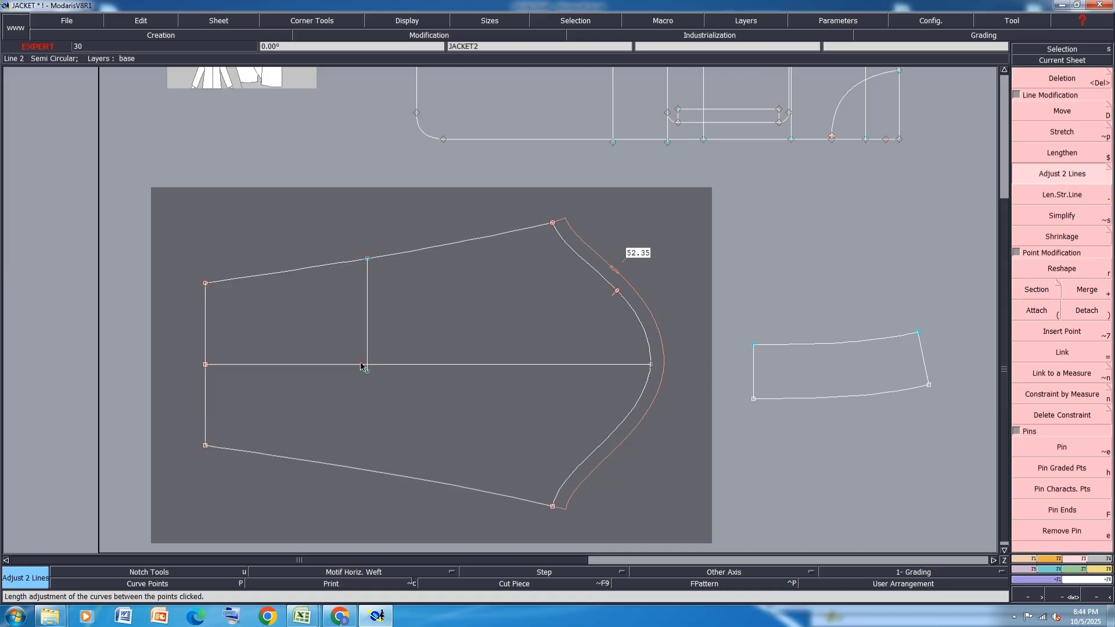
pyautogui.click(361, 365)
# Save the model and automatically arrange all sheets on the desk
pyautogui.hotkey('ctrl', 's')
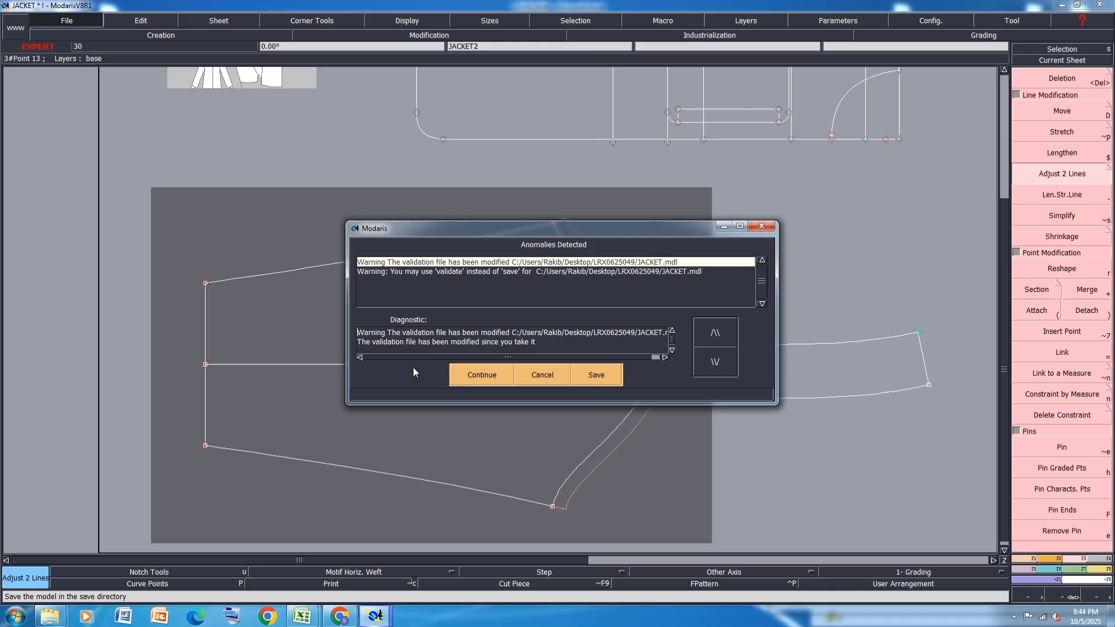
pyautogui.click(474, 375)
pyautogui.press('j')
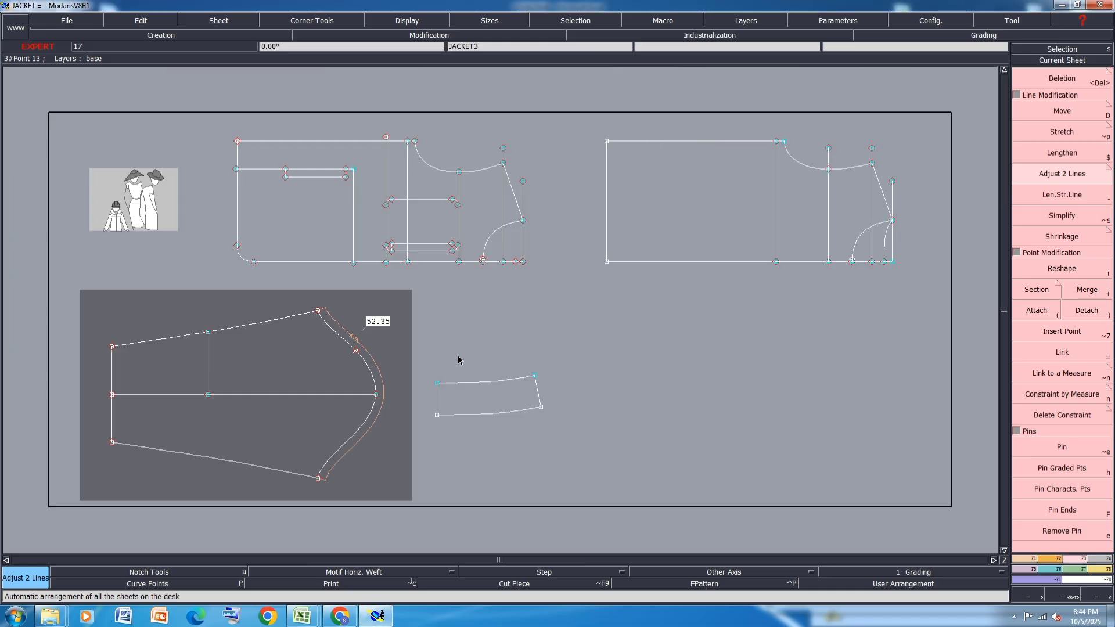
# Select all sheets and display the nest of sizes on every jacket piece, leaving the sheets deselected
pyautogui.hotkey('ctrl', 'a')
pyautogui.press('F11')
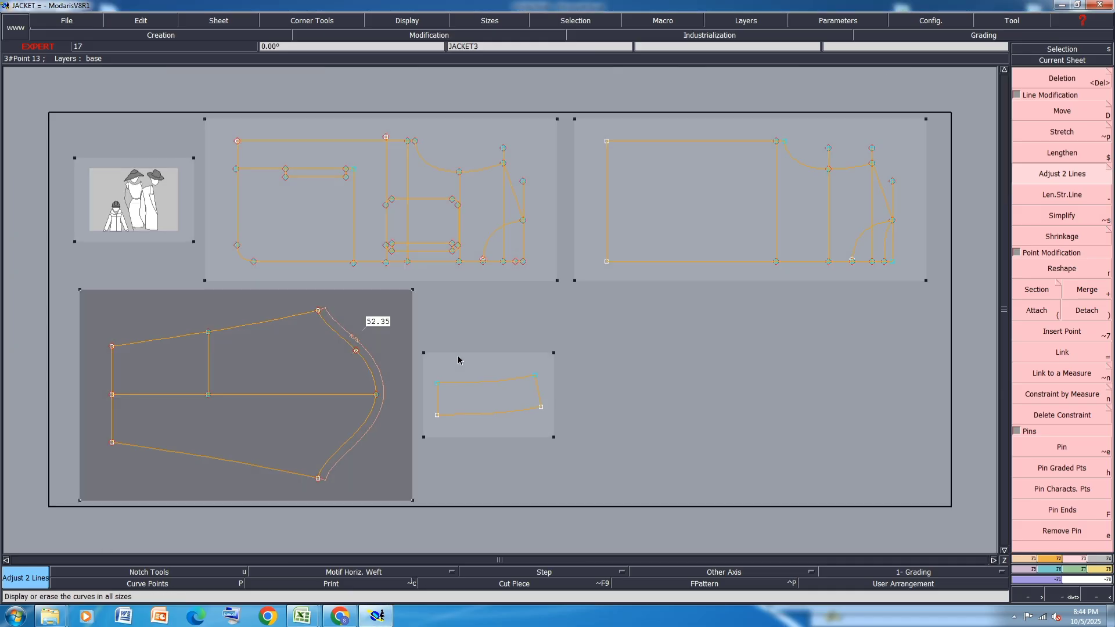
pyautogui.press('F12')
pyautogui.press('F10')
pyautogui.press('F12')
pyautogui.press('F10')
pyautogui.press('F12')
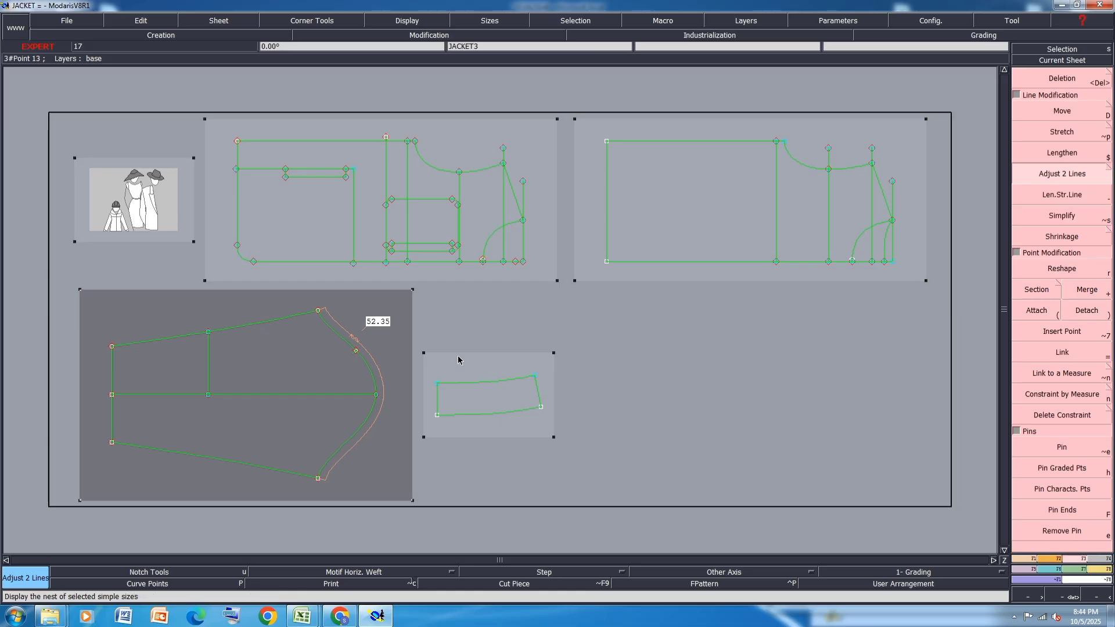
pyautogui.click(653, 428)
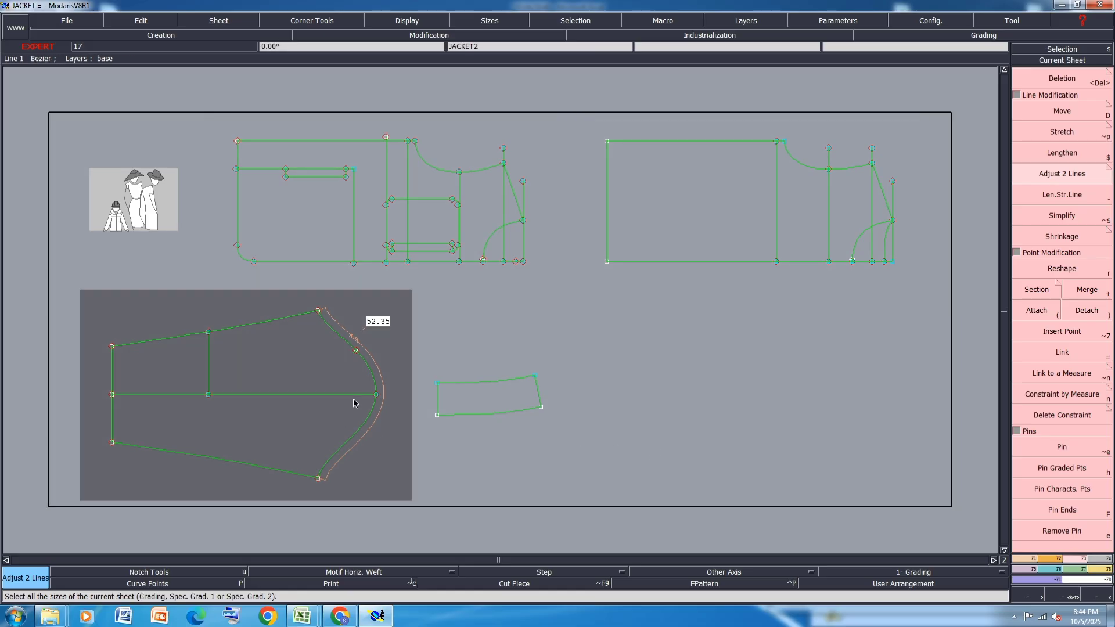
pyautogui.click(476, 377)
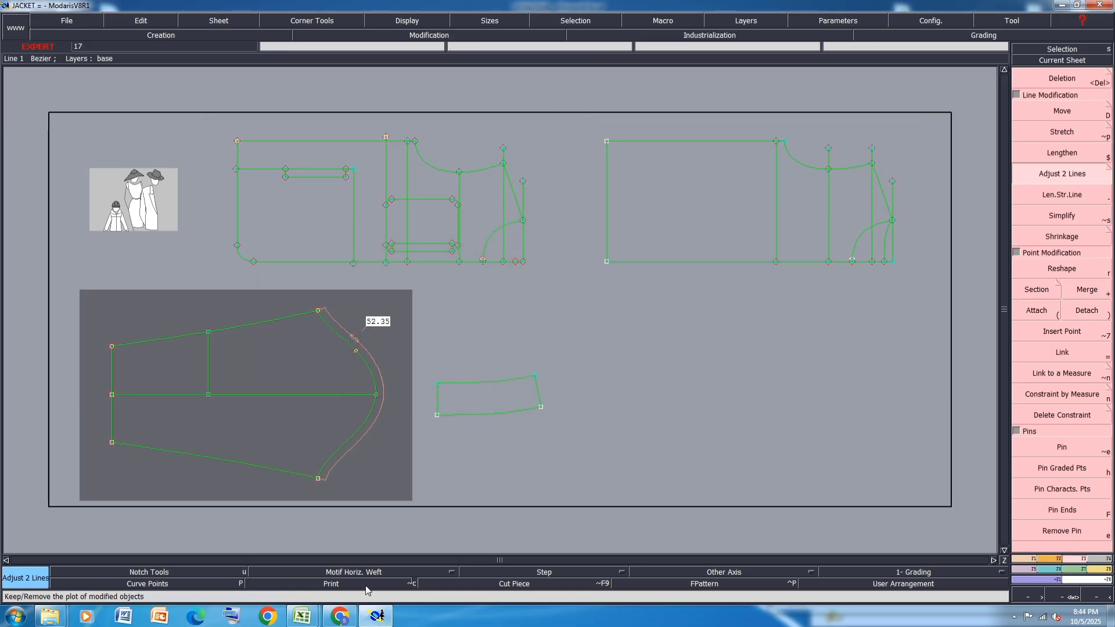
# Switch to the SIZE SPEC sheet of the LRX0625049 workbook and fill the front length row with dark orange
pyautogui.moveTo(296, 620)
pyautogui.click(357, 561)
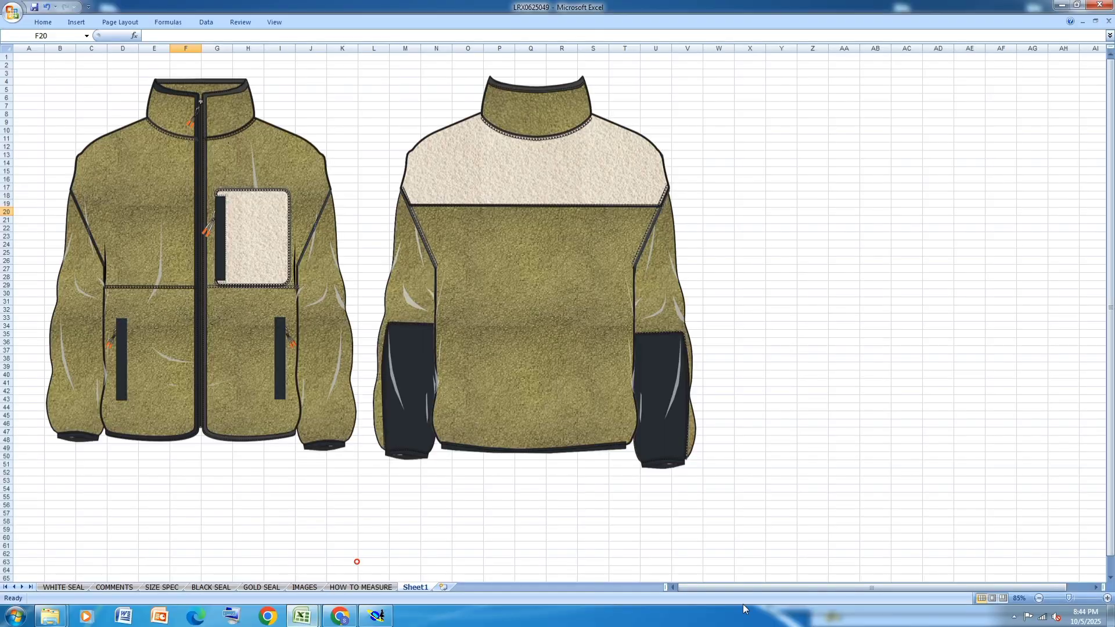
pyautogui.click(162, 587)
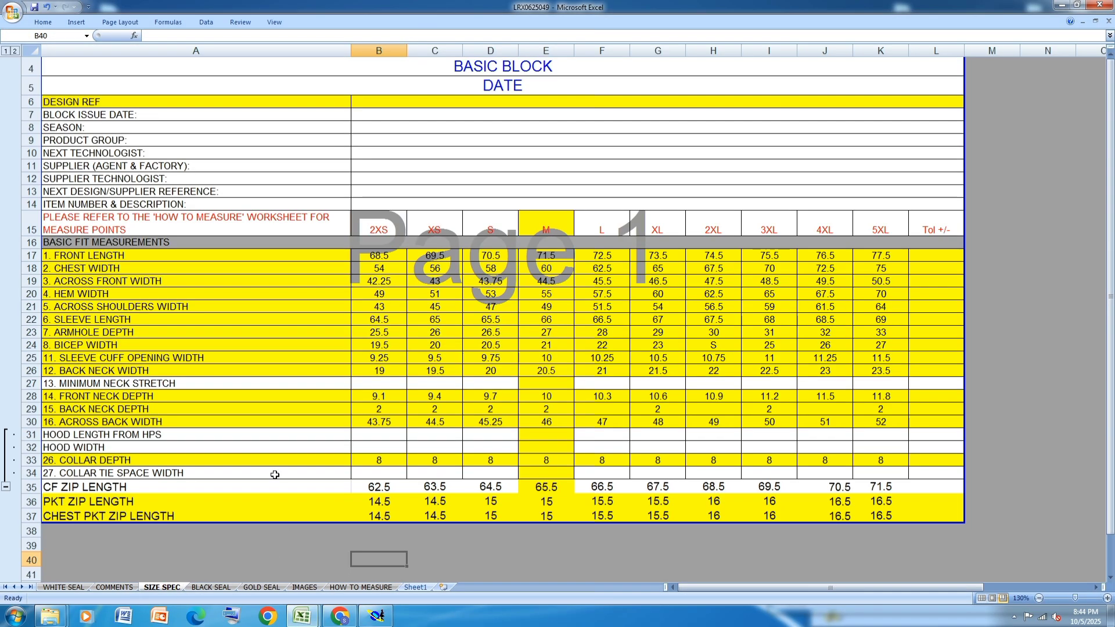
pyautogui.click(29, 255)
pyautogui.click(43, 22)
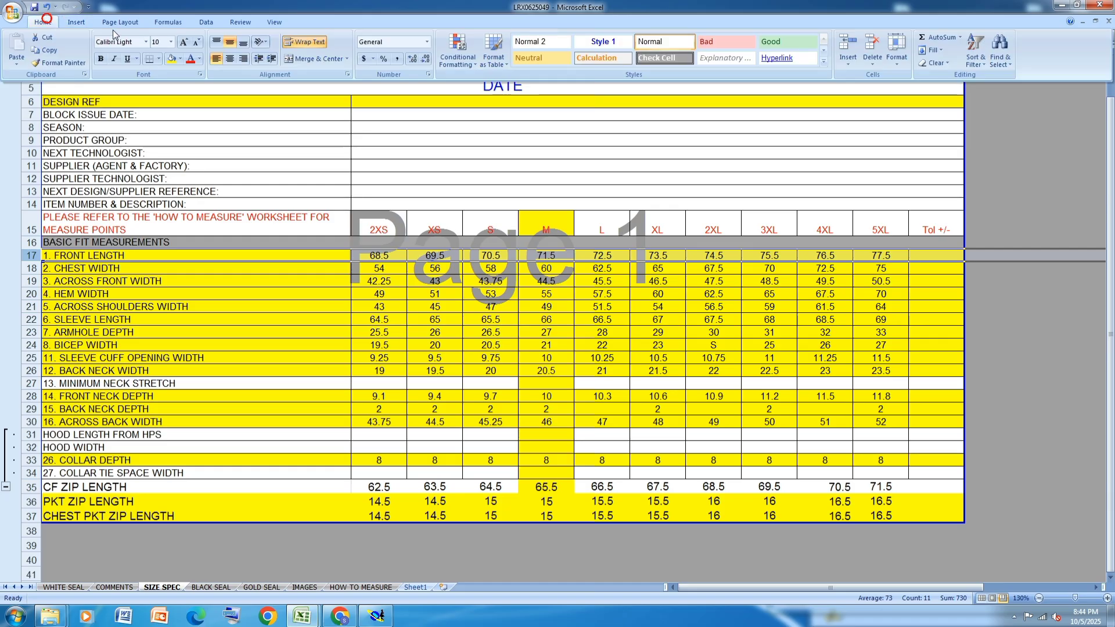
pyautogui.click(181, 59)
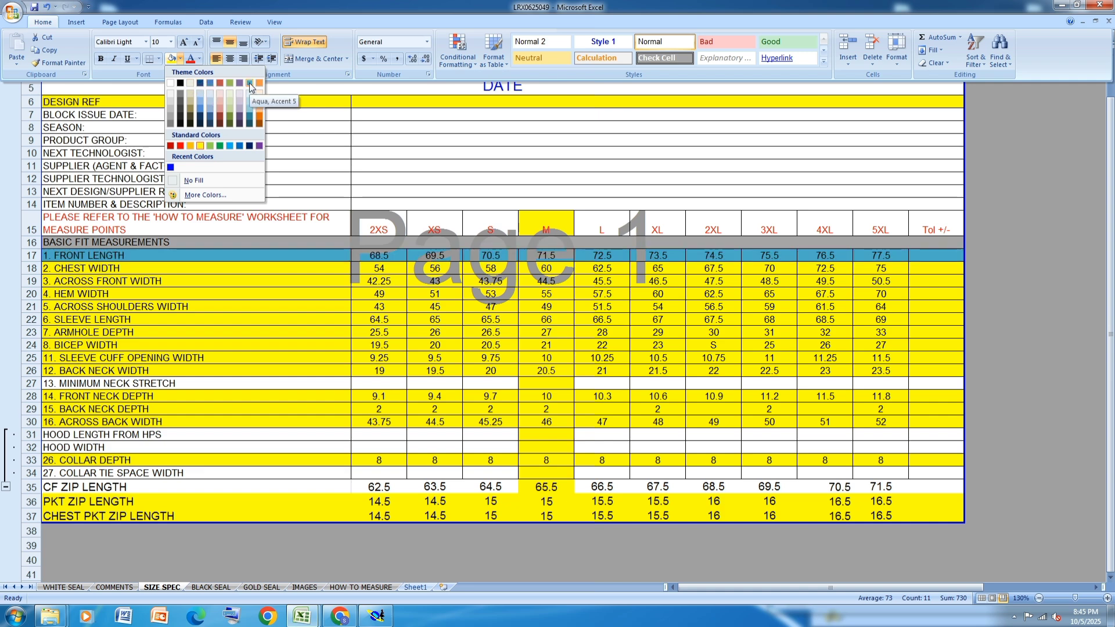
pyautogui.click(257, 118)
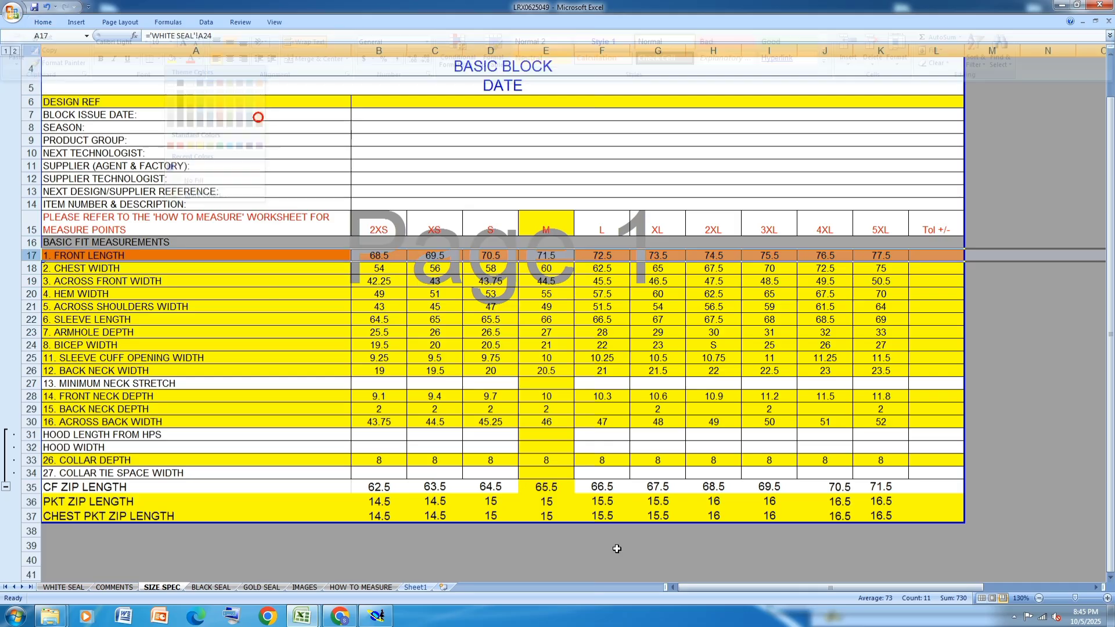
pyautogui.click(612, 373)
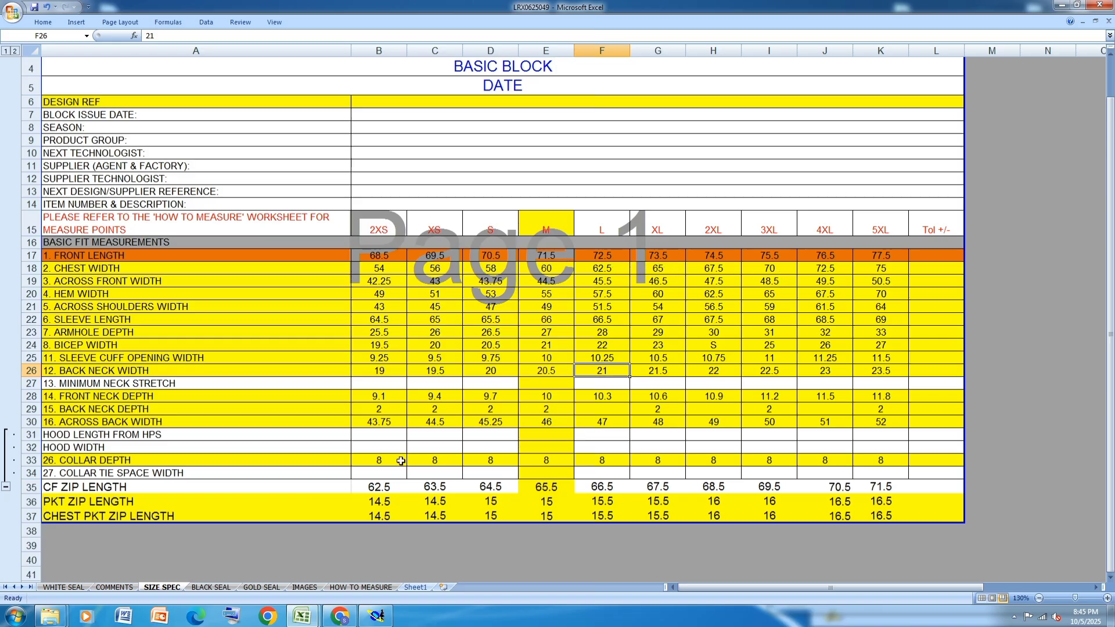
# Return to Modaris and grade the back piece's centre back hem point with a ddx of -1 for all sizes
pyautogui.click(376, 616)
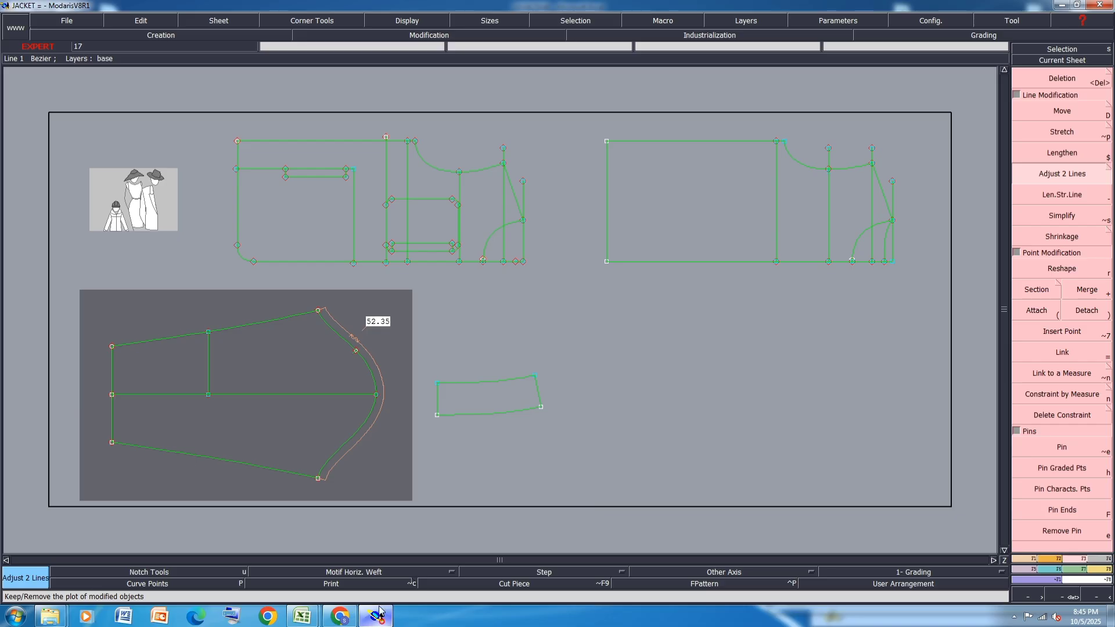
pyautogui.click(1052, 575)
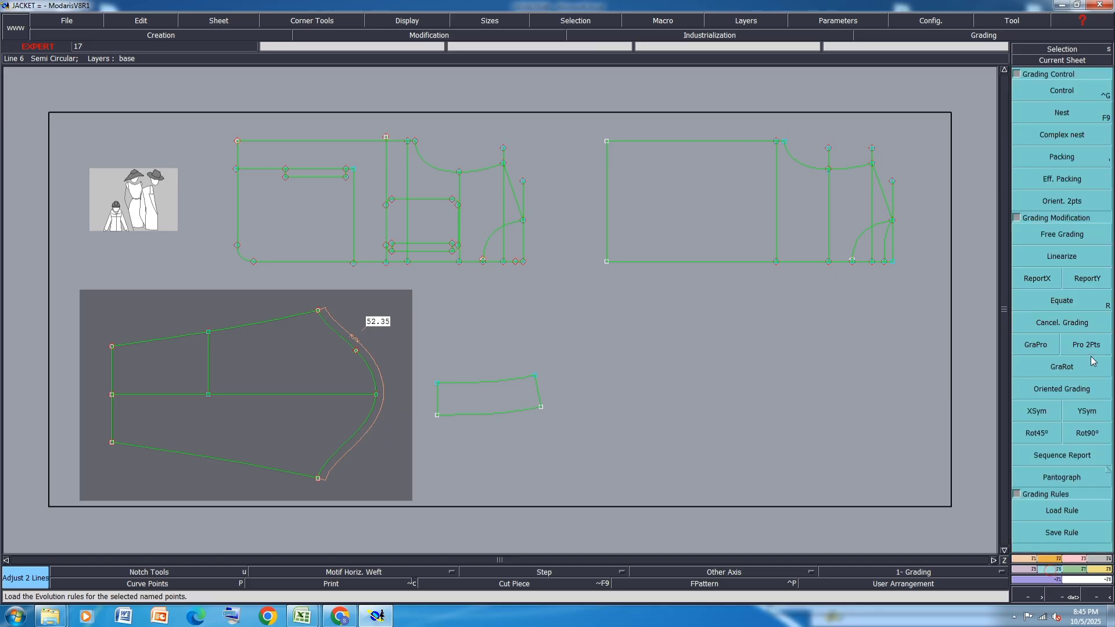
pyautogui.click(1062, 91)
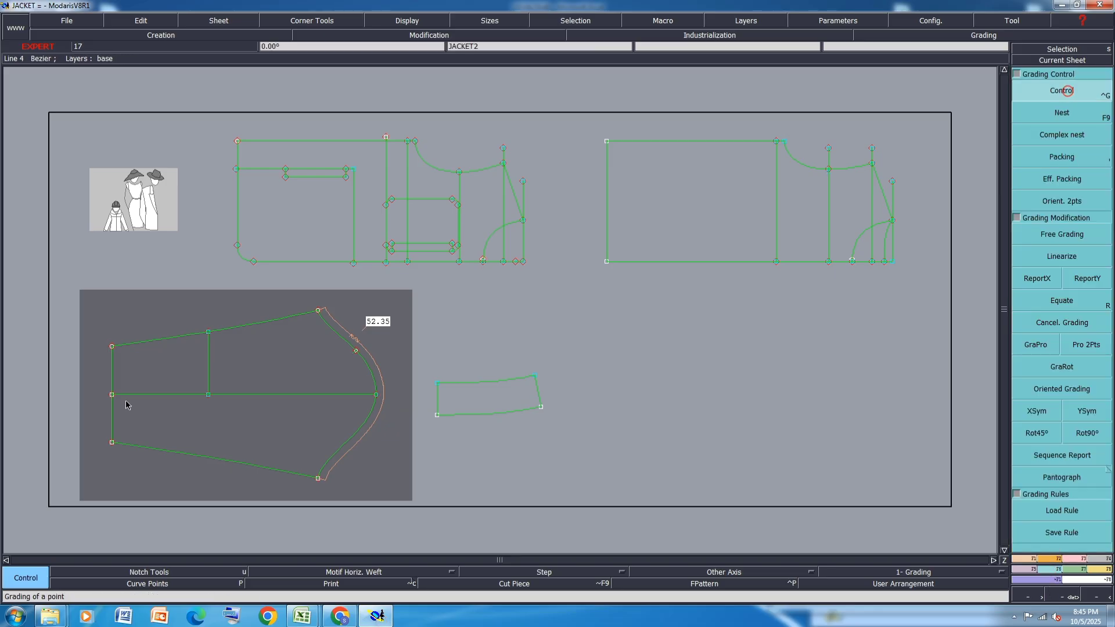
pyautogui.click(606, 261)
pyautogui.click(959, 68)
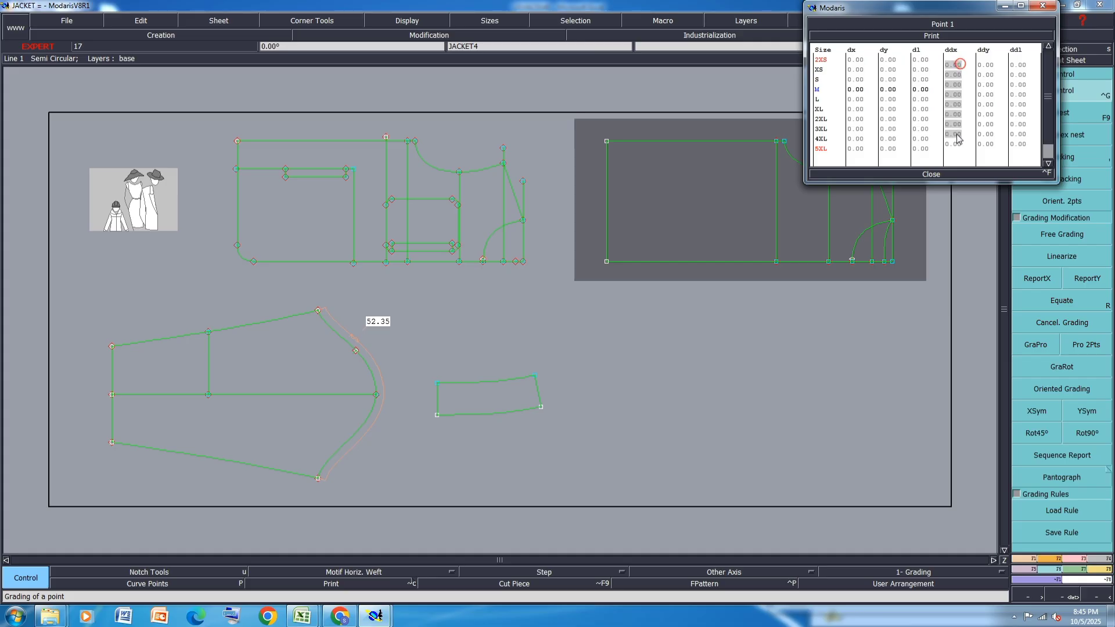
pyautogui.write('-1')
pyautogui.press('Return')
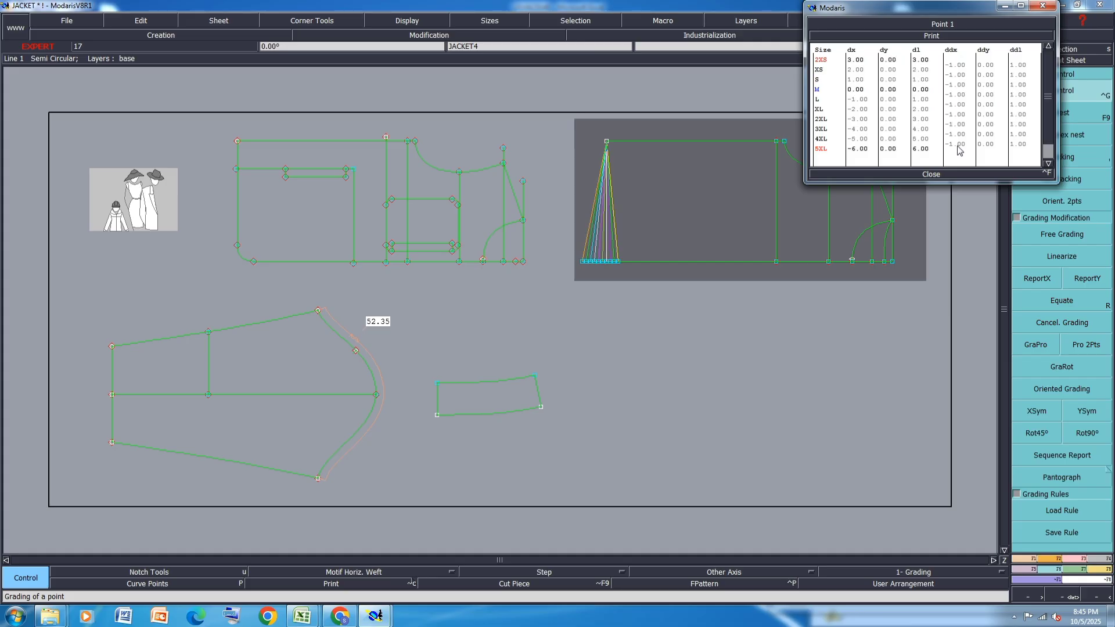
pyautogui.click(930, 174)
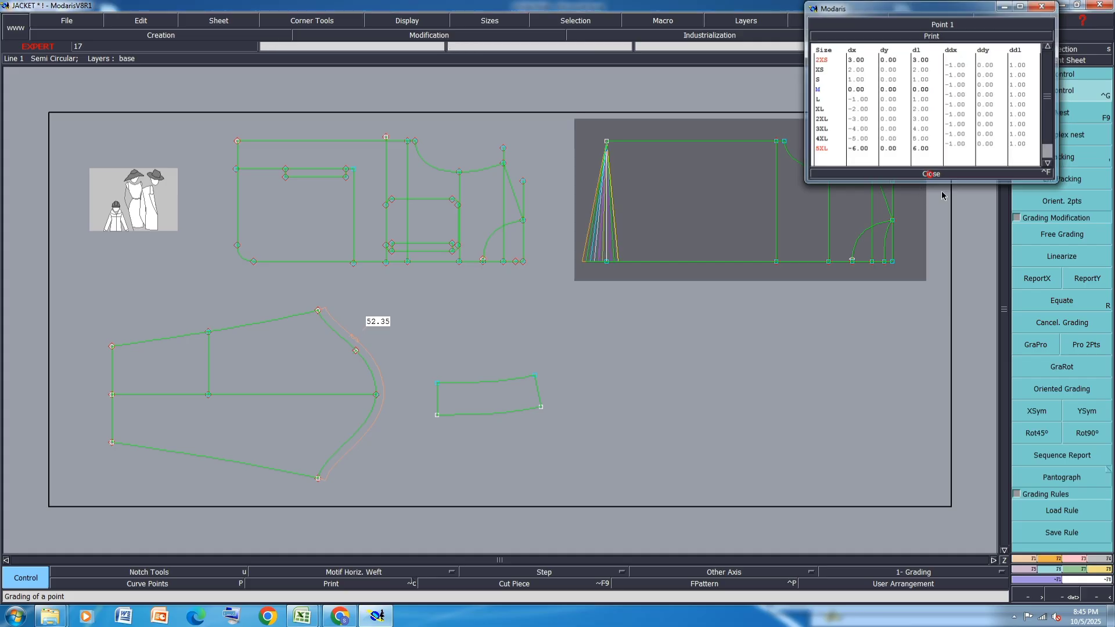
# Copy the centre back hem point's X grading to the back's other hem corner and the front piece's hem points
pyautogui.click(1027, 282)
pyautogui.click(604, 263)
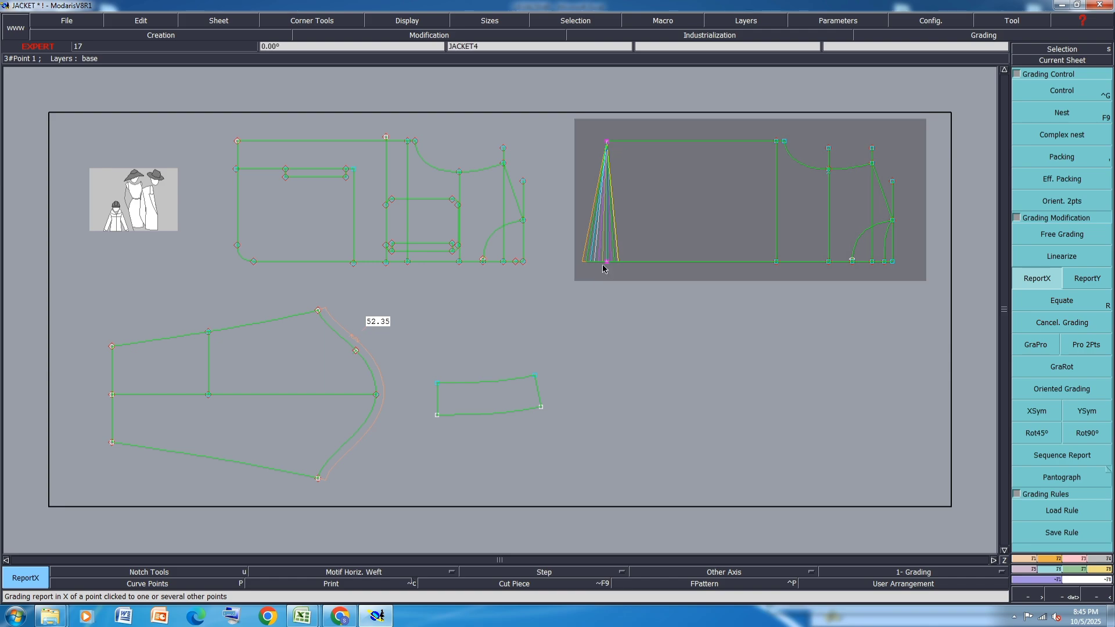
pyautogui.click(604, 262)
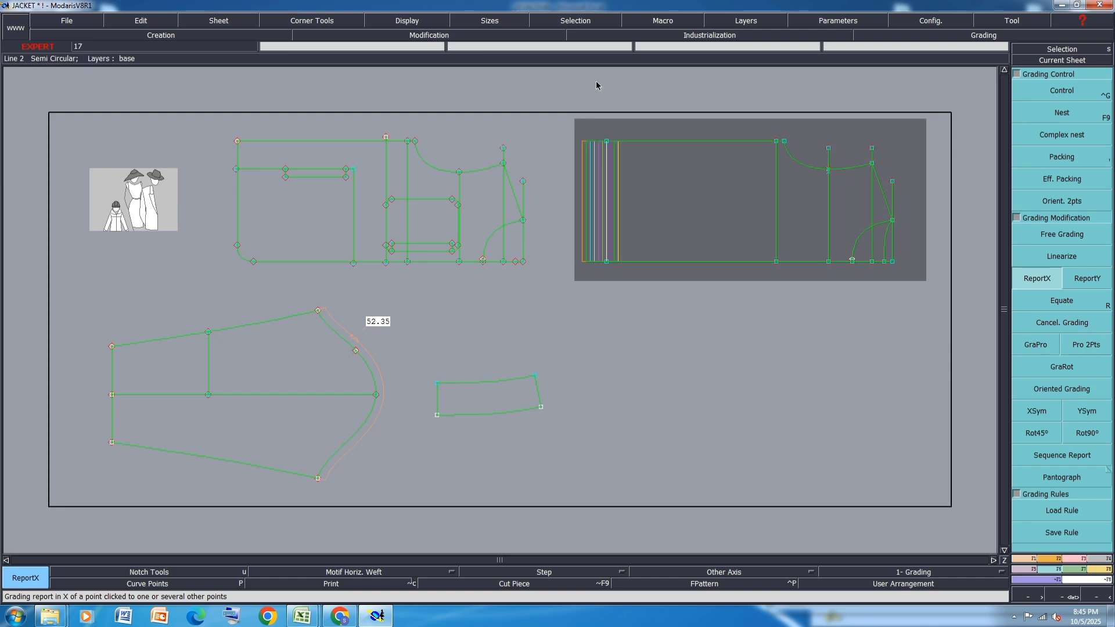
pyautogui.click(241, 257)
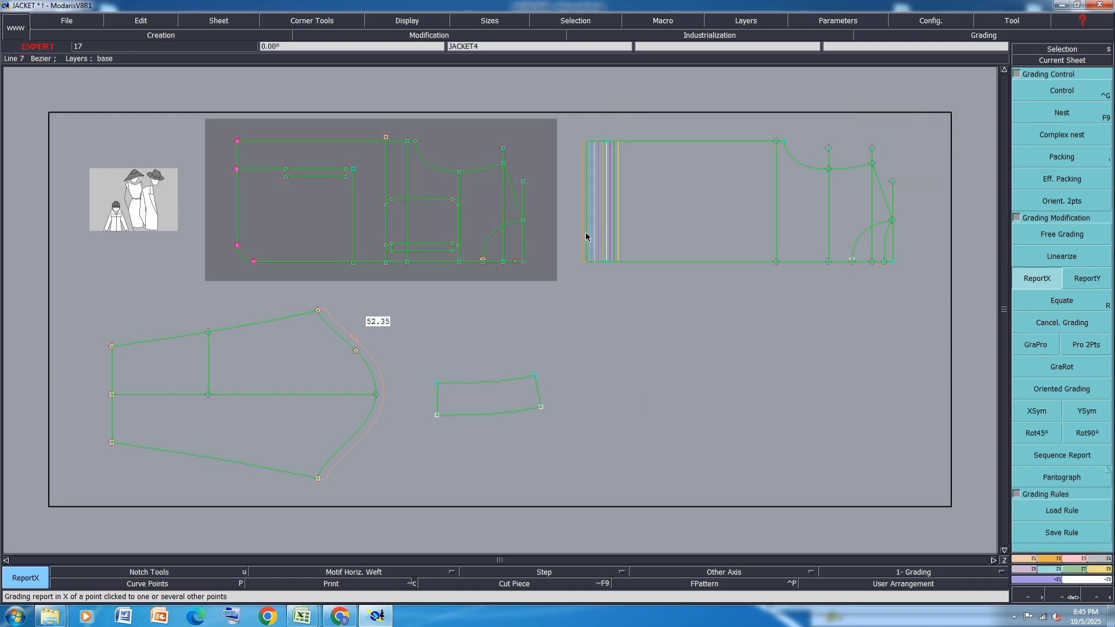
pyautogui.click(238, 246)
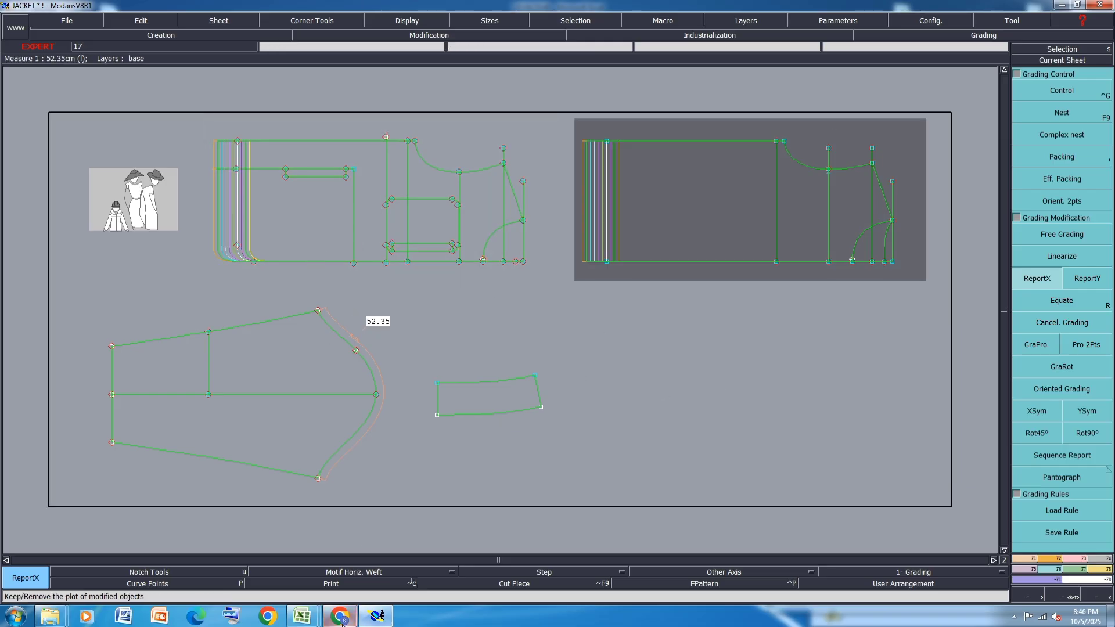
# Switch to the size spec workbook and fill the chest width row with dark orange
pyautogui.moveTo(302, 617)
pyautogui.click(367, 556)
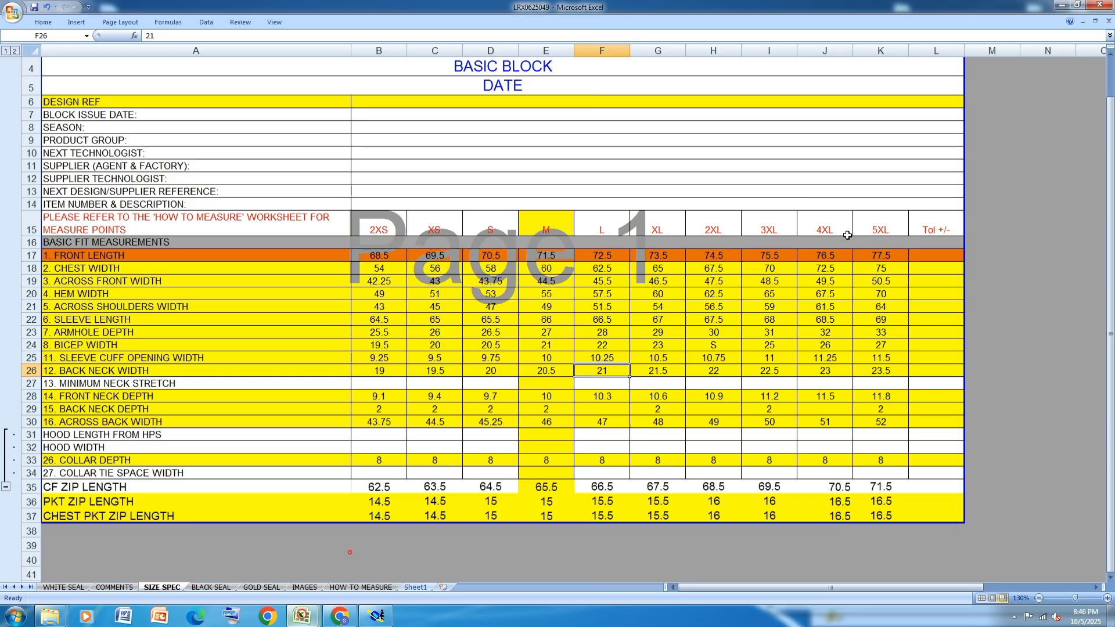
pyautogui.click(31, 268)
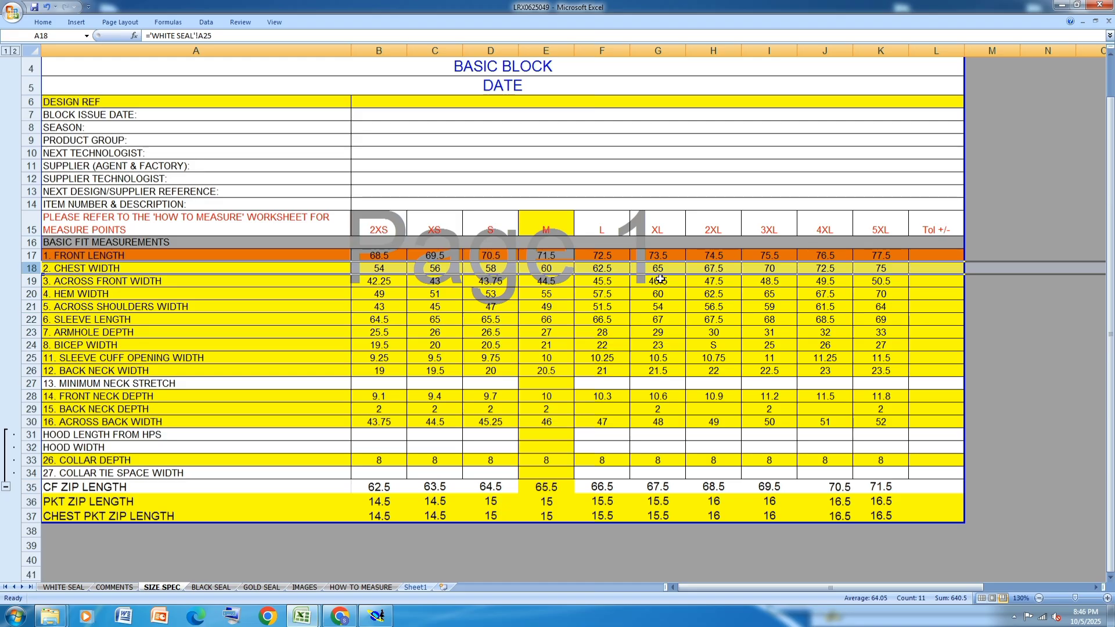
pyautogui.click(48, 23)
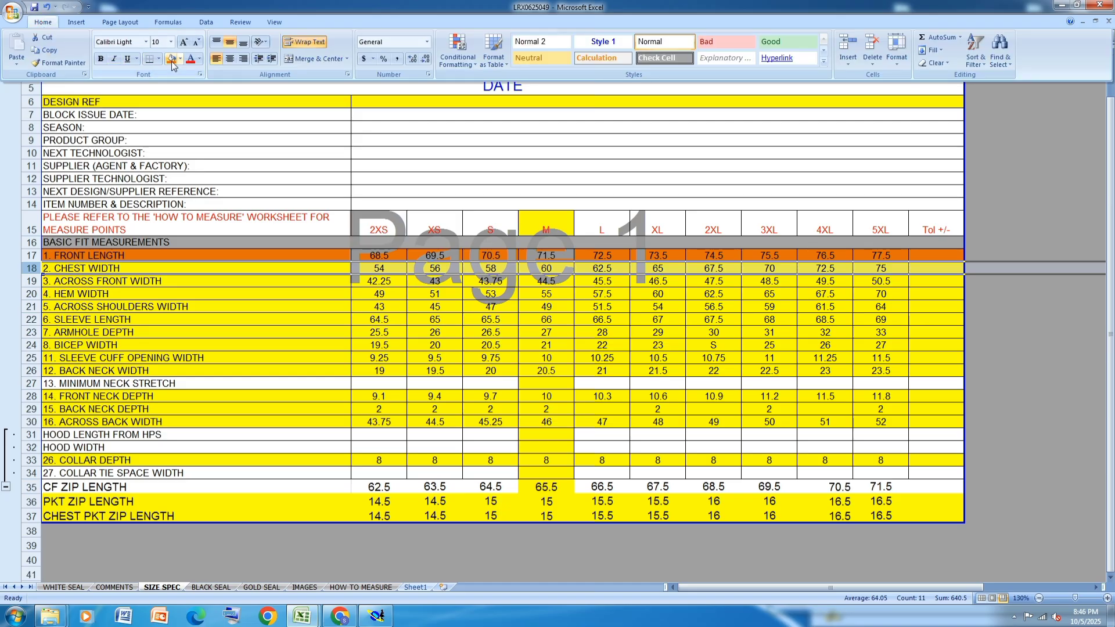
pyautogui.click(173, 64)
# Return to Modaris and grade the back piece's underarm point with a ddy of 1 up to size M and 1.25 above M
pyautogui.click(377, 615)
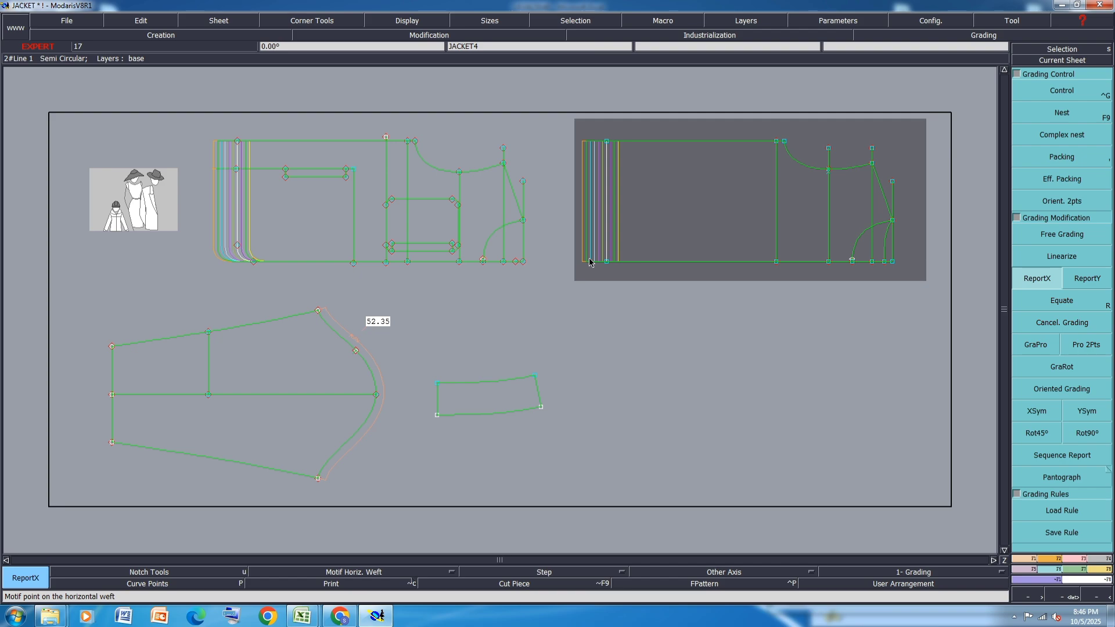
pyautogui.hotkey('ctrl', 'g')
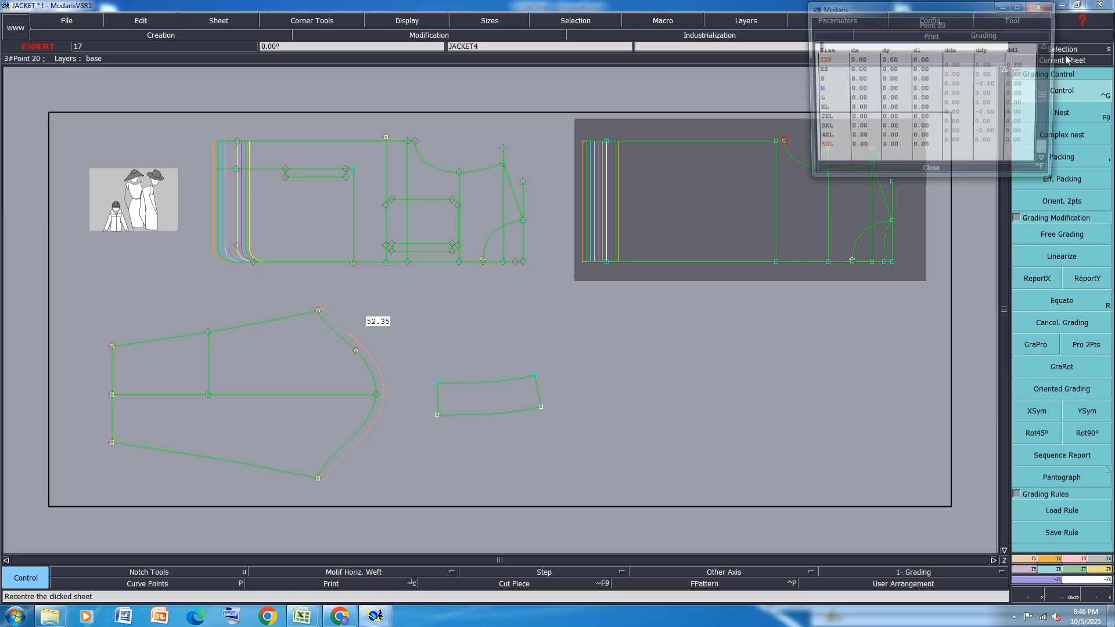
pyautogui.click(784, 141)
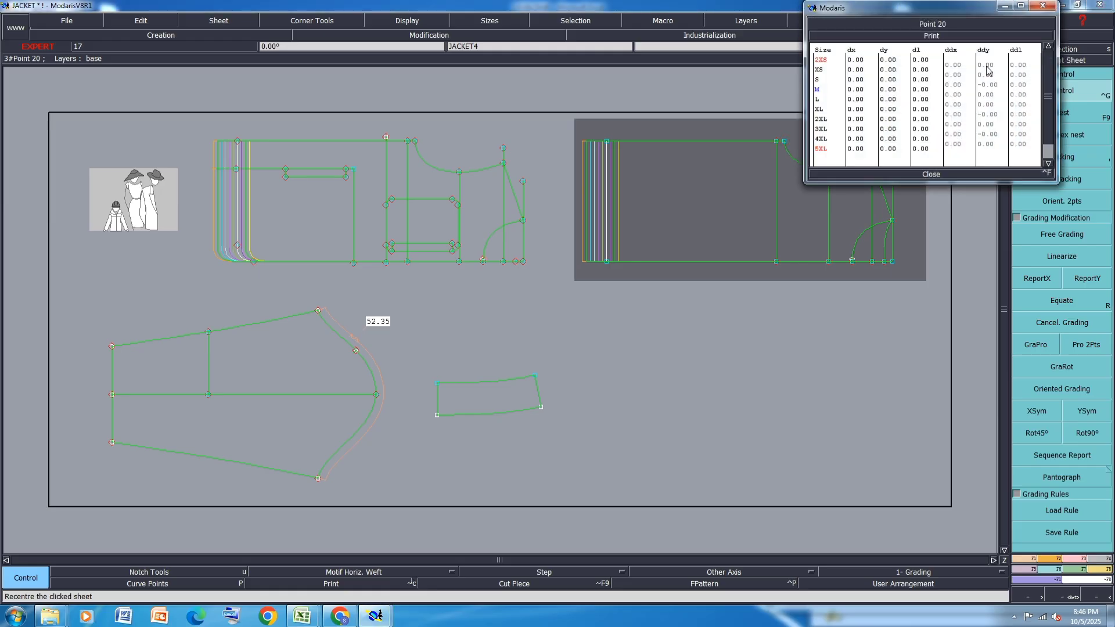
pyautogui.moveTo(987, 64); pyautogui.dragTo(994, 87)
pyautogui.write('1')
pyautogui.press('Return')
pyautogui.moveTo(991, 102); pyautogui.dragTo(992, 147)
pyautogui.write('1.')
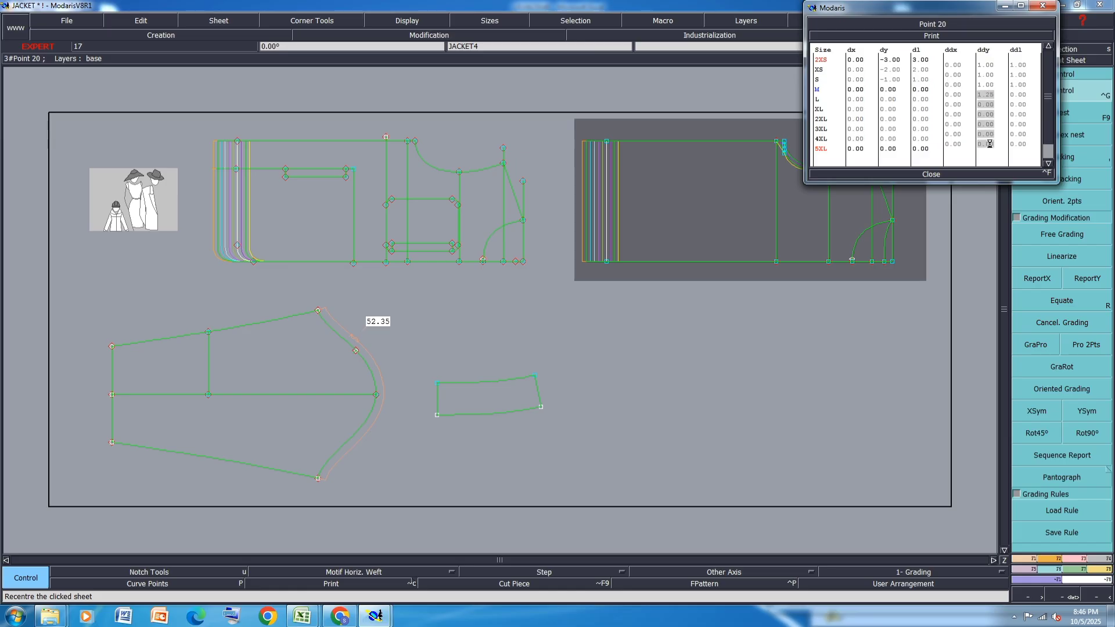
pyautogui.click(930, 174)
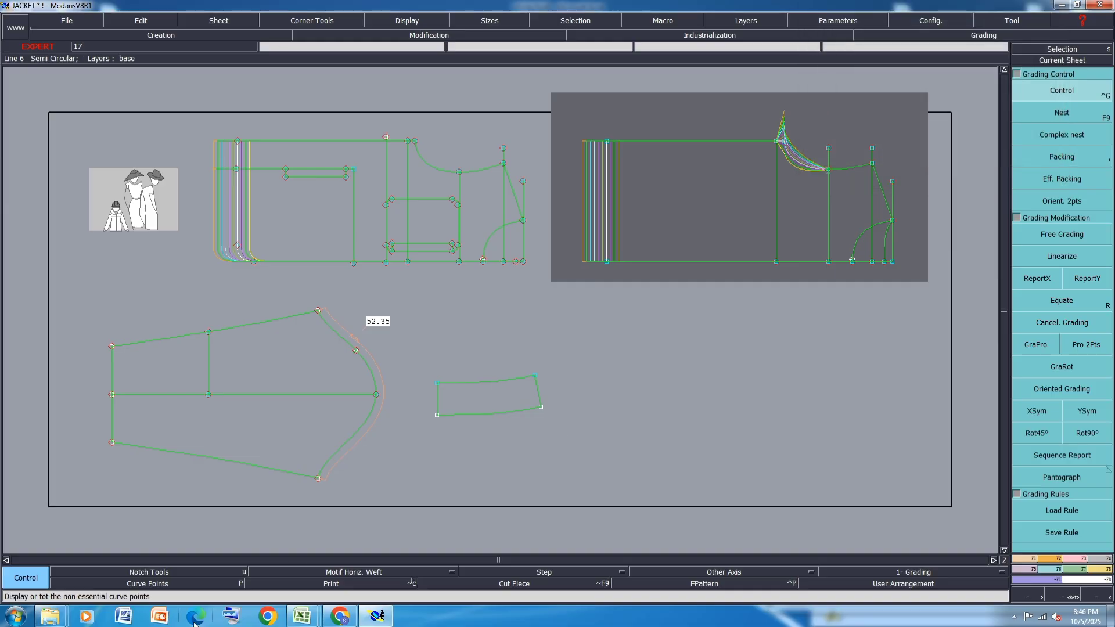
# Copy the back underarm point's Y grading to the back's adjacent chest line point and the front piece's matching underarm points
pyautogui.click(1086, 278)
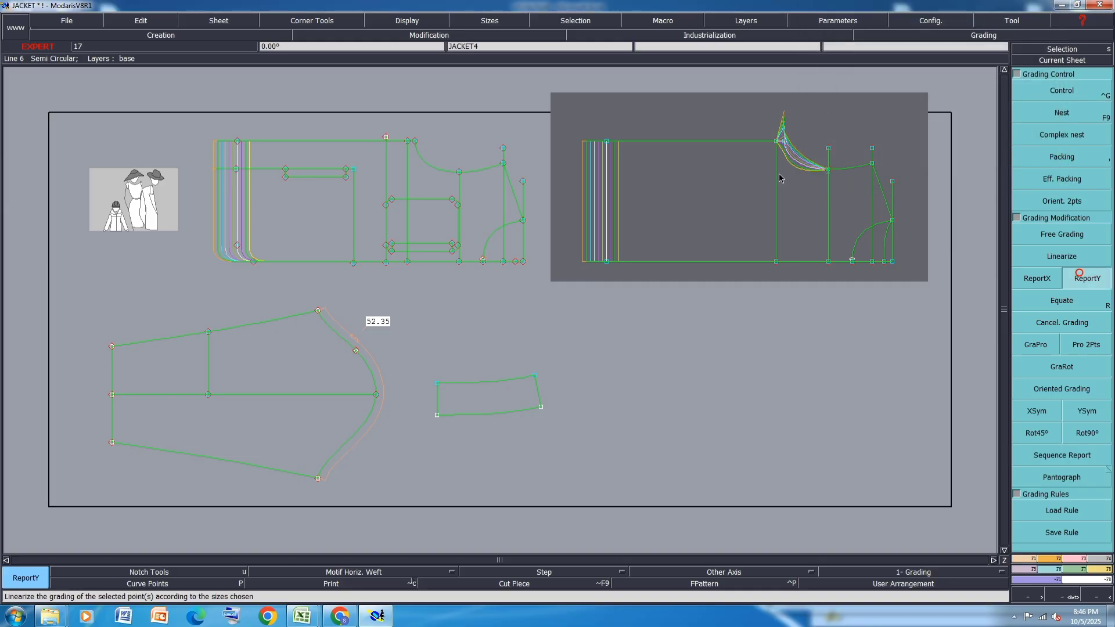
pyautogui.click(778, 142)
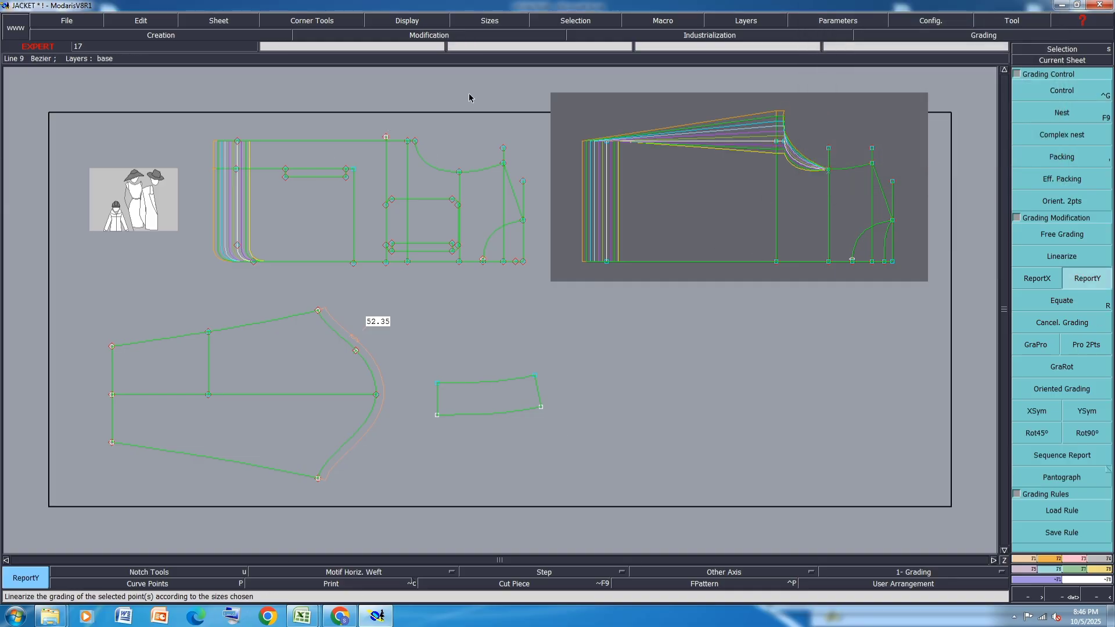
pyautogui.click(385, 138)
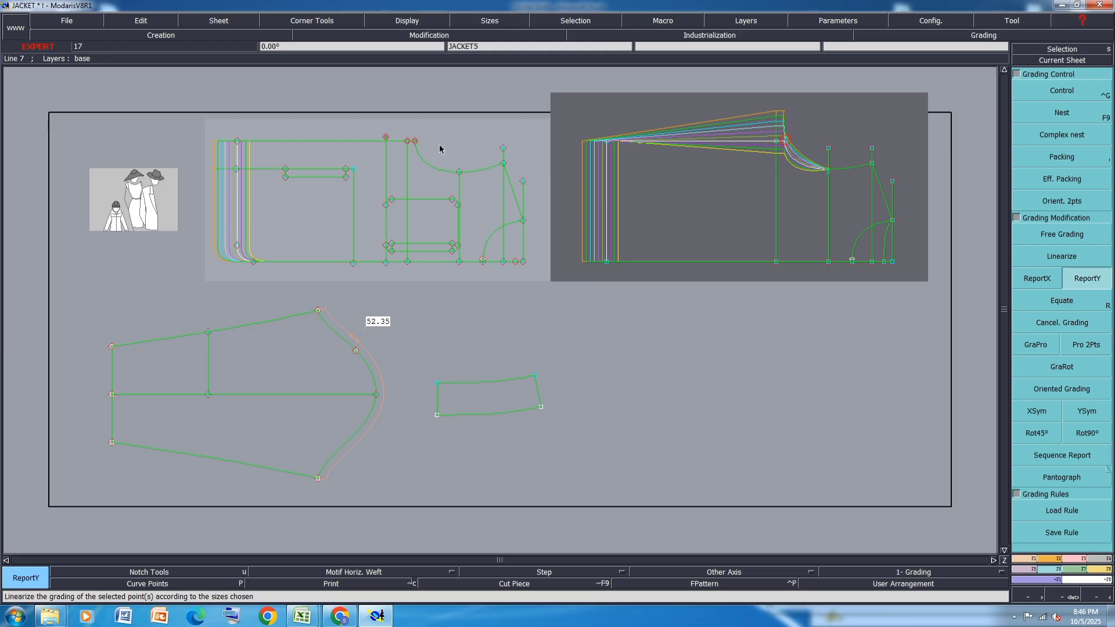
pyautogui.click(414, 141)
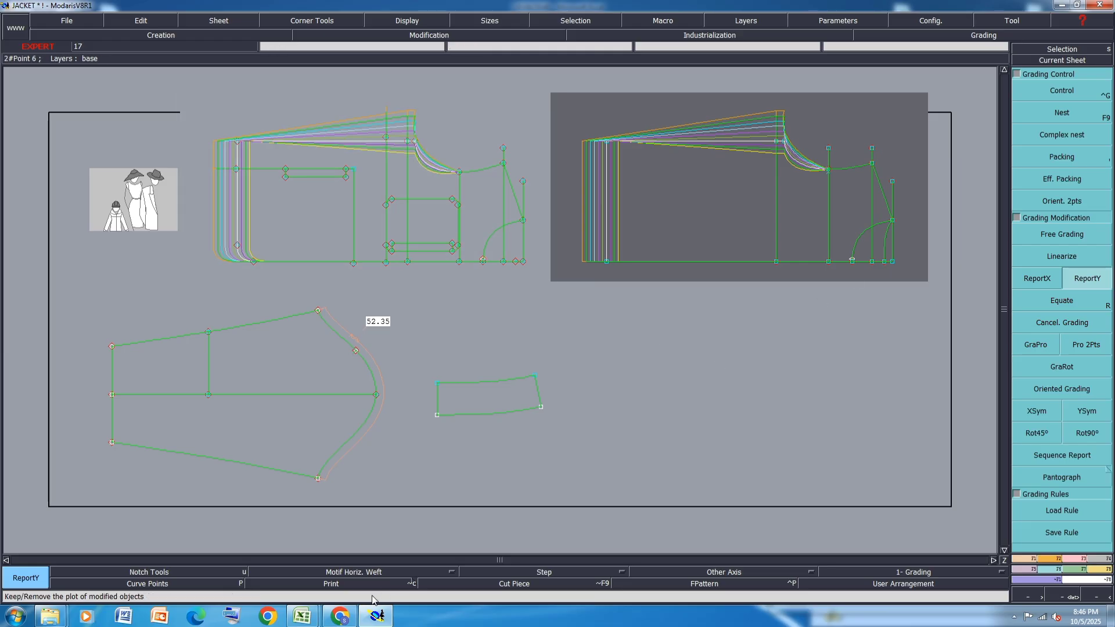
# Switch to the size spec workbook and fill the across front width row with dark orange
pyautogui.click(376, 614)
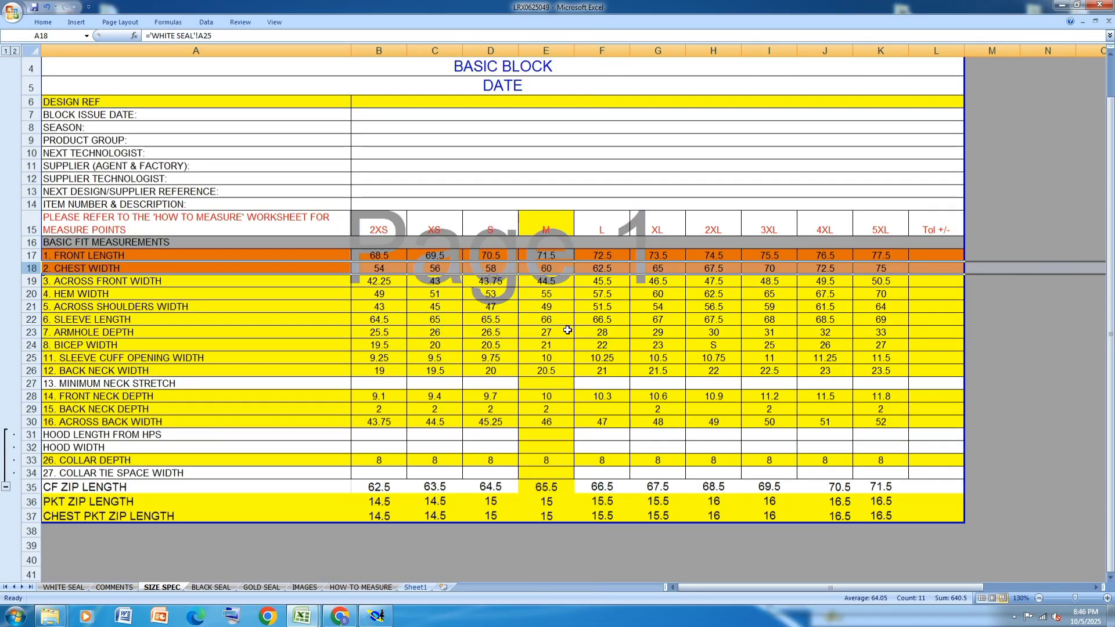
pyautogui.click(26, 283)
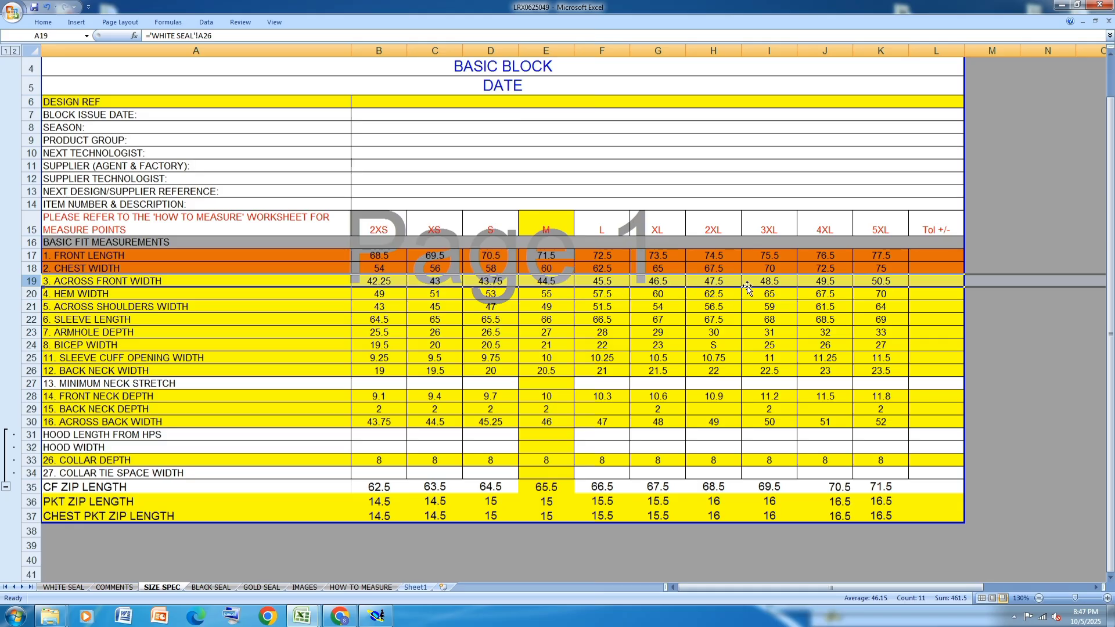
pyautogui.click(41, 22)
pyautogui.click(171, 59)
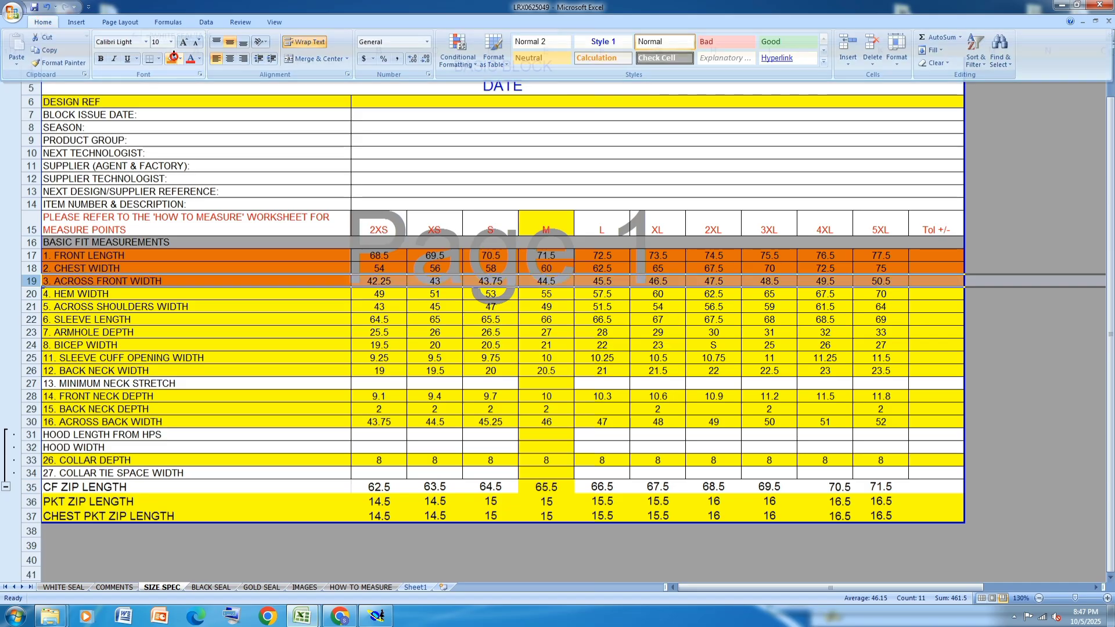
# Return to Modaris and grade the back piece's mid-armhole point with a ddy of .5 above size M and .375 up to M
pyautogui.click(386, 618)
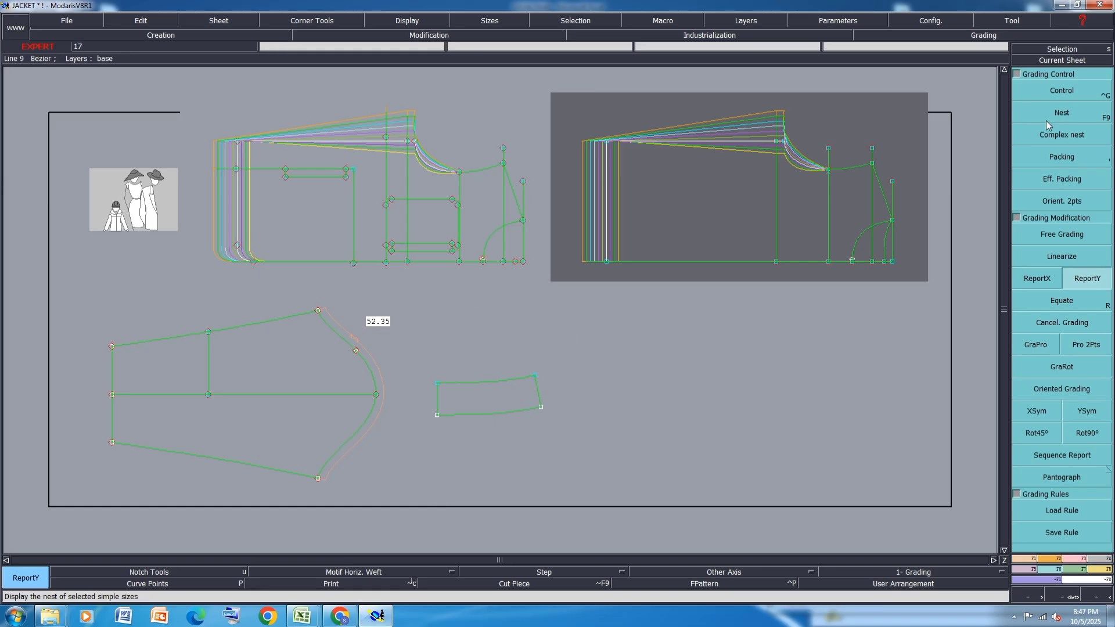
pyautogui.click(1066, 97)
pyautogui.scroll(2, 880, 157)
pyautogui.click(799, 177)
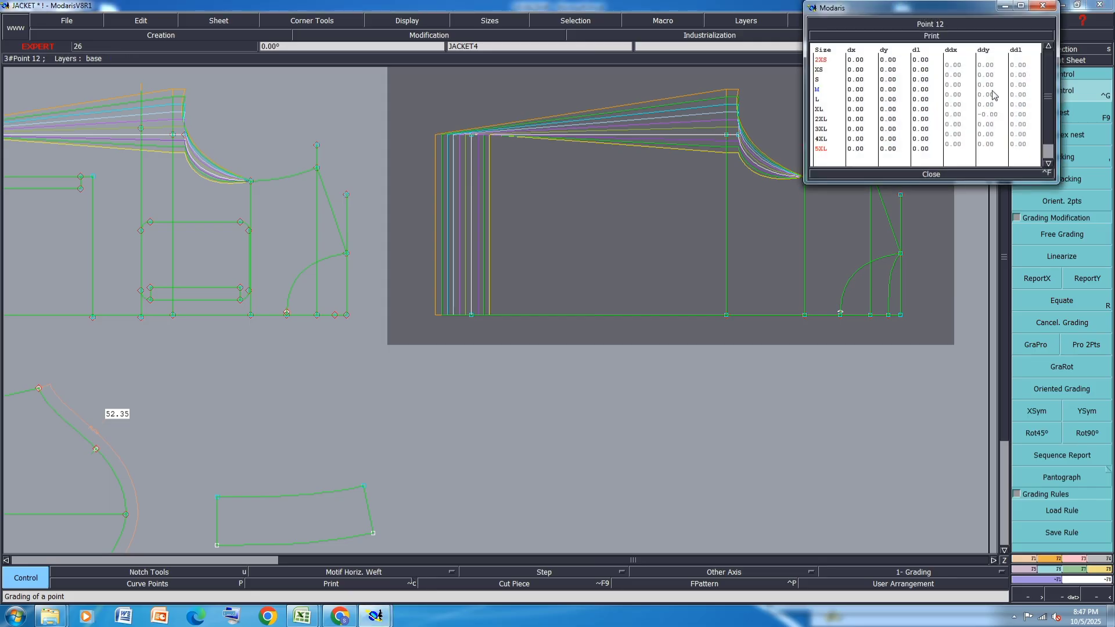
pyautogui.moveTo(993, 94); pyautogui.dragTo(993, 145)
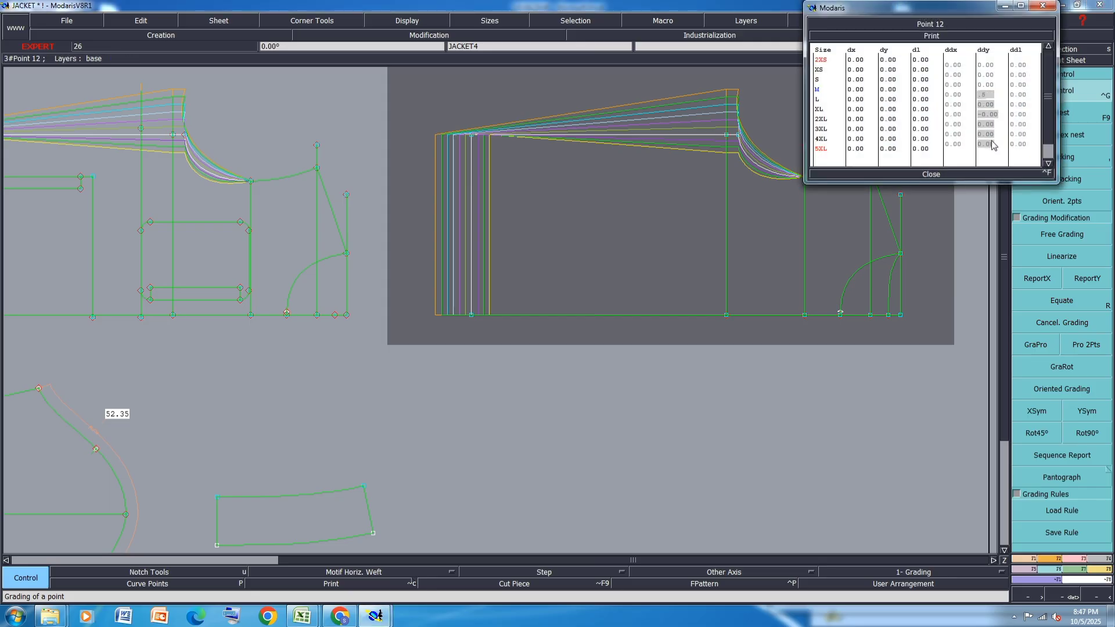
pyautogui.press('Return')
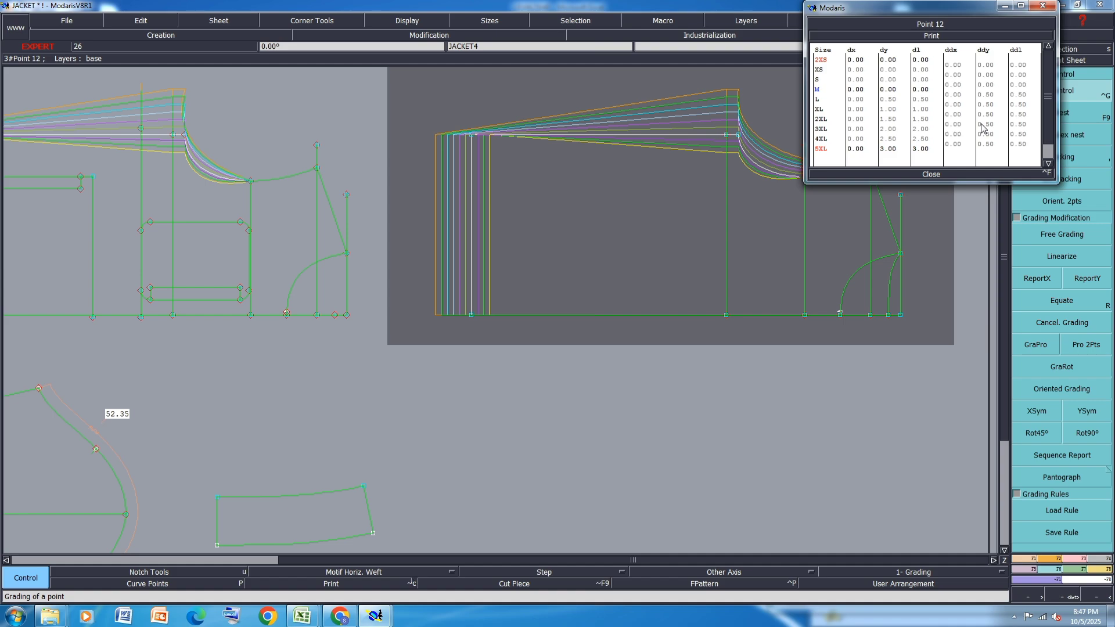
pyautogui.moveTo(990, 87); pyautogui.dragTo(989, 68)
pyautogui.write('.375')
pyautogui.press('Return')
pyautogui.click(930, 175)
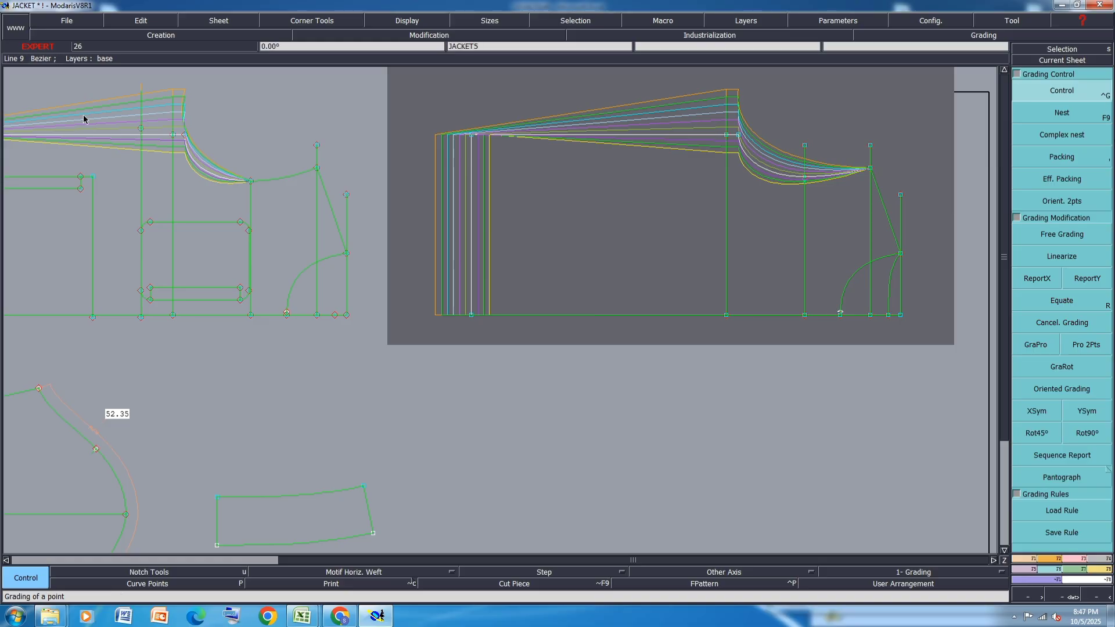
# Copy the back mid-armhole point's Y grading to the matching armhole point on the front piece
pyautogui.click(1087, 279)
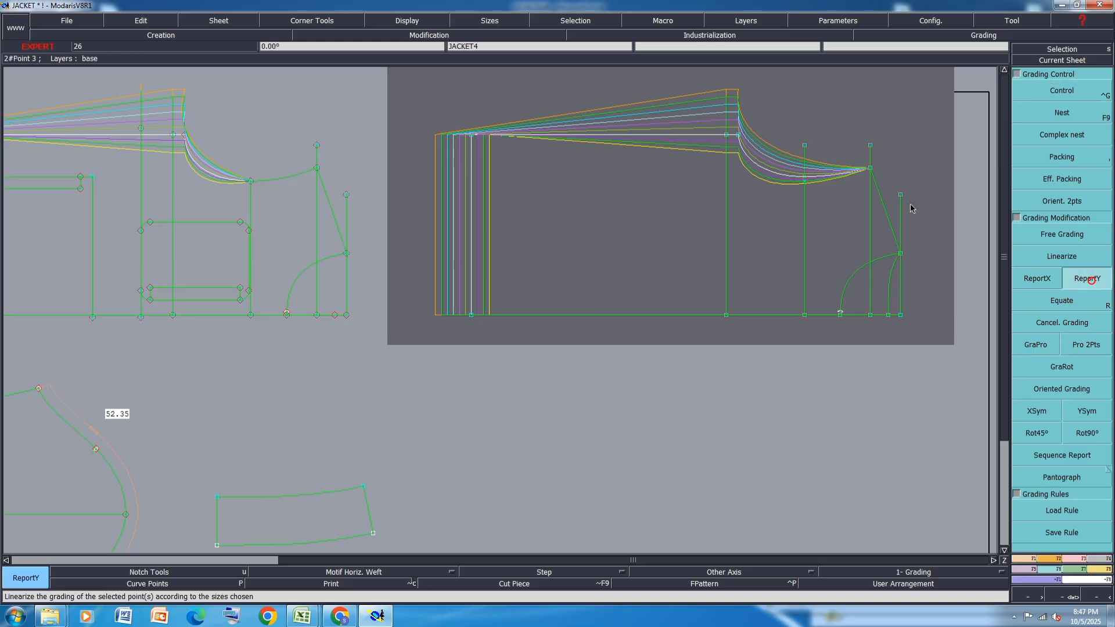
pyautogui.click(805, 178)
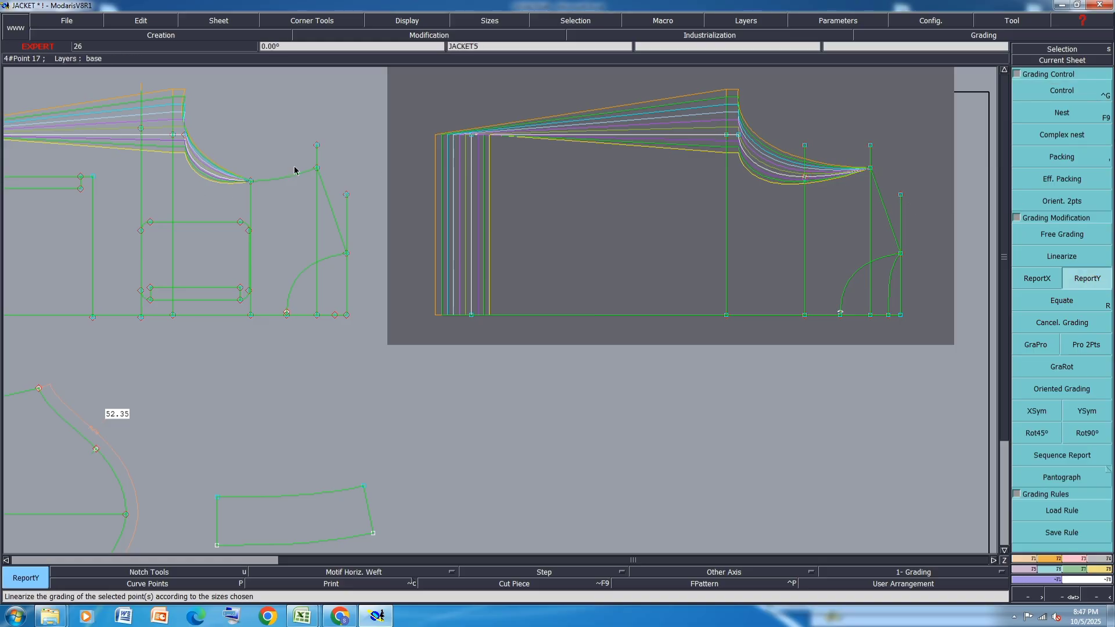
pyautogui.click(250, 183)
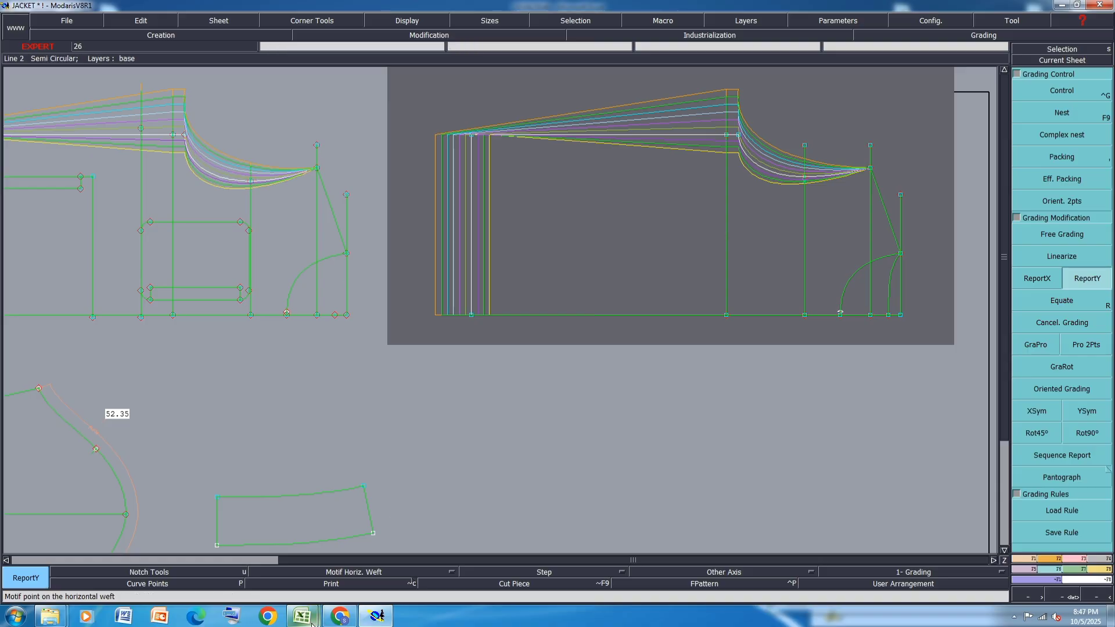
# Switch to the size spec workbook and fill the hem width row with dark orange
pyautogui.moveTo(313, 620)
pyautogui.click(376, 565)
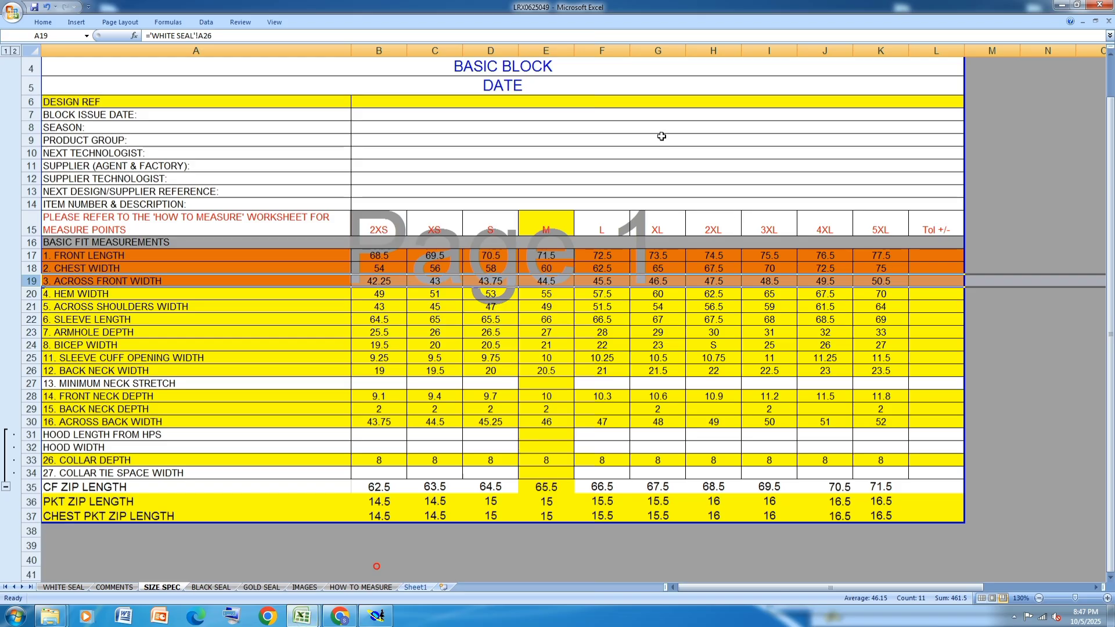
pyautogui.click(28, 294)
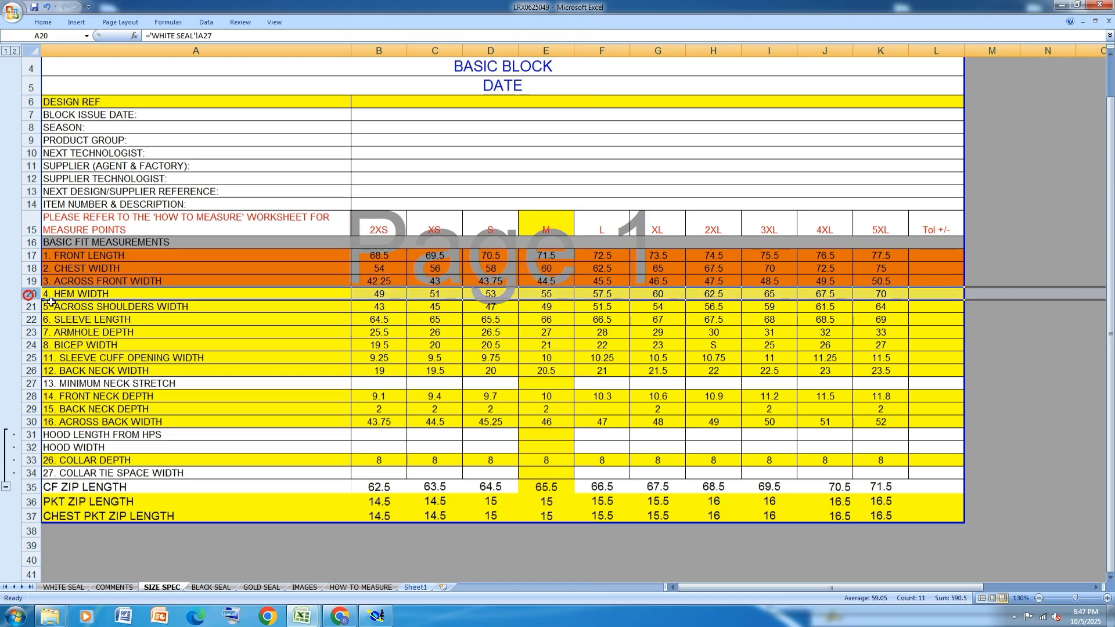
pyautogui.click(42, 23)
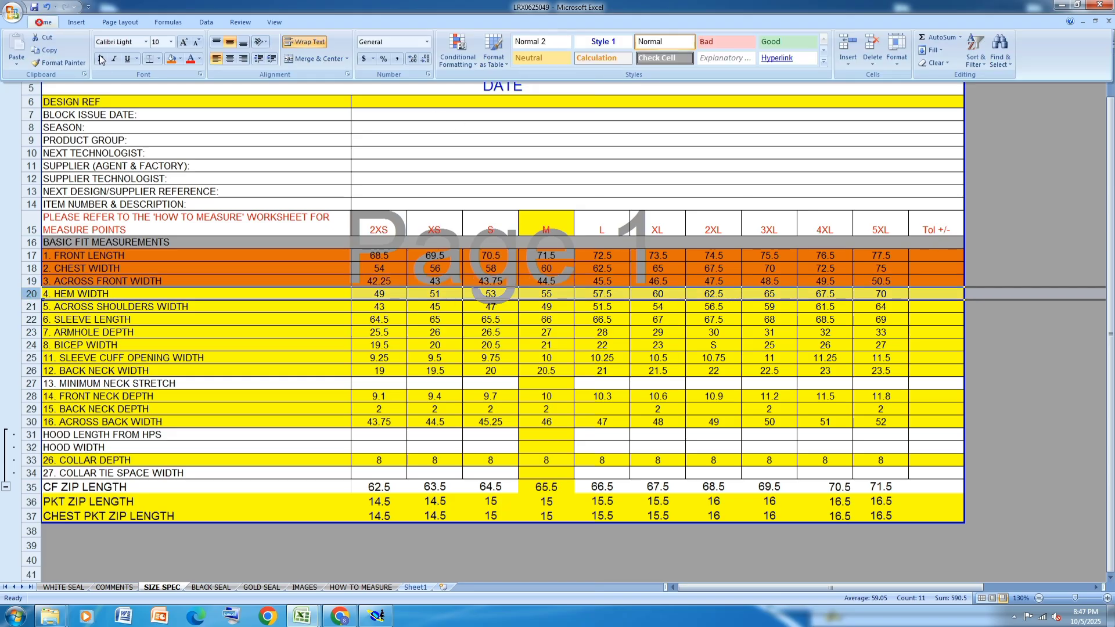
pyautogui.click(172, 59)
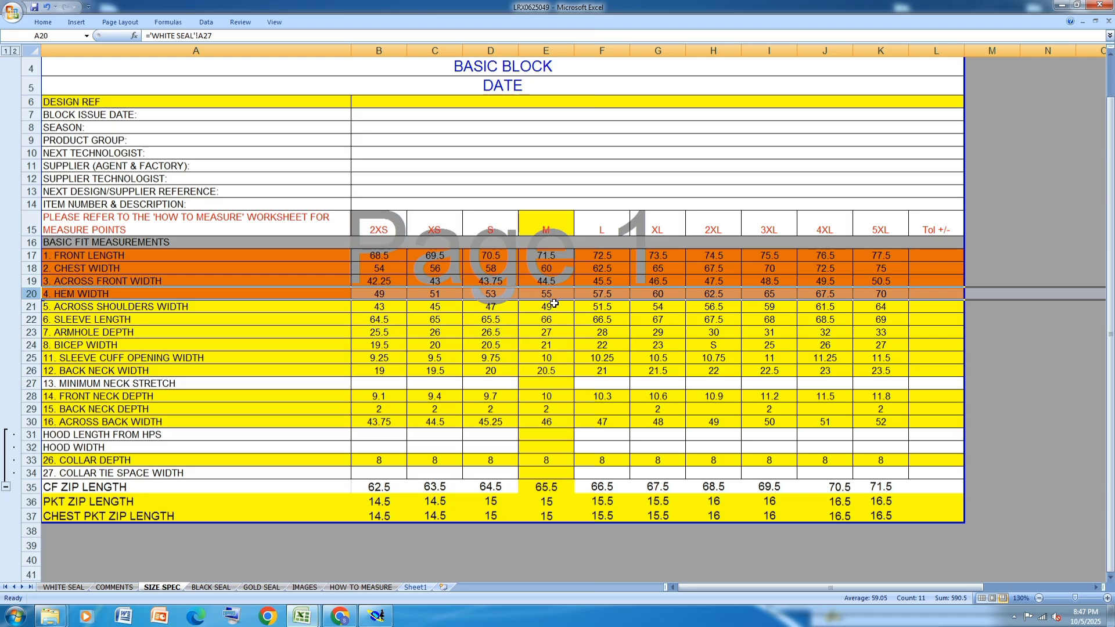
# Return to Modaris and copy the underarm Y grading to the side seam hem corners of the back and front pieces
pyautogui.click(377, 615)
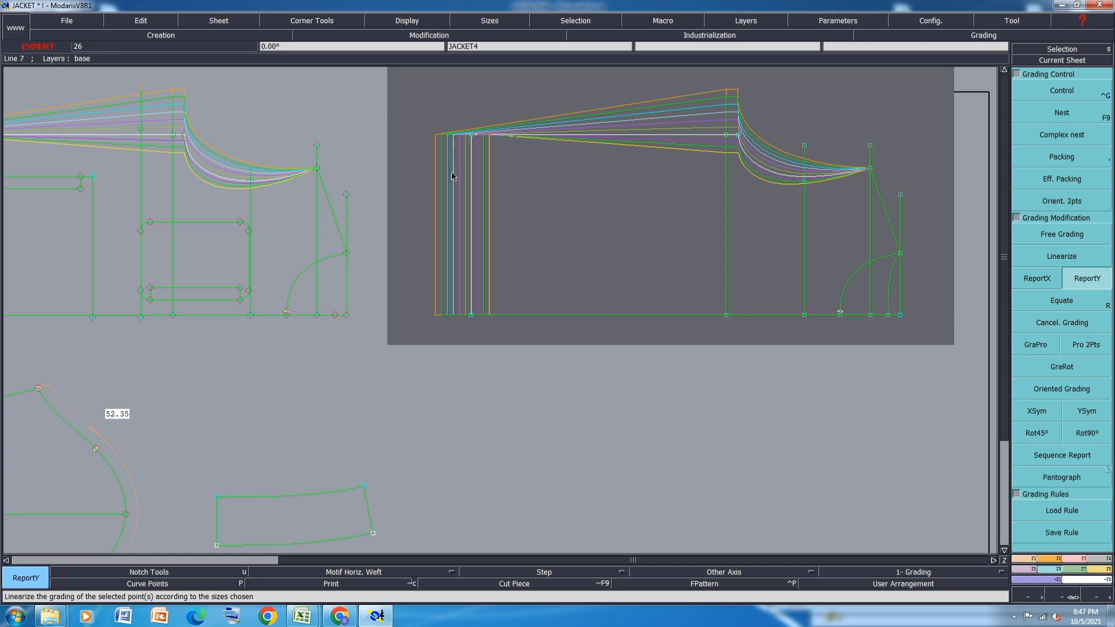
pyautogui.click(471, 134)
pyautogui.scroll(-1, 778, 180)
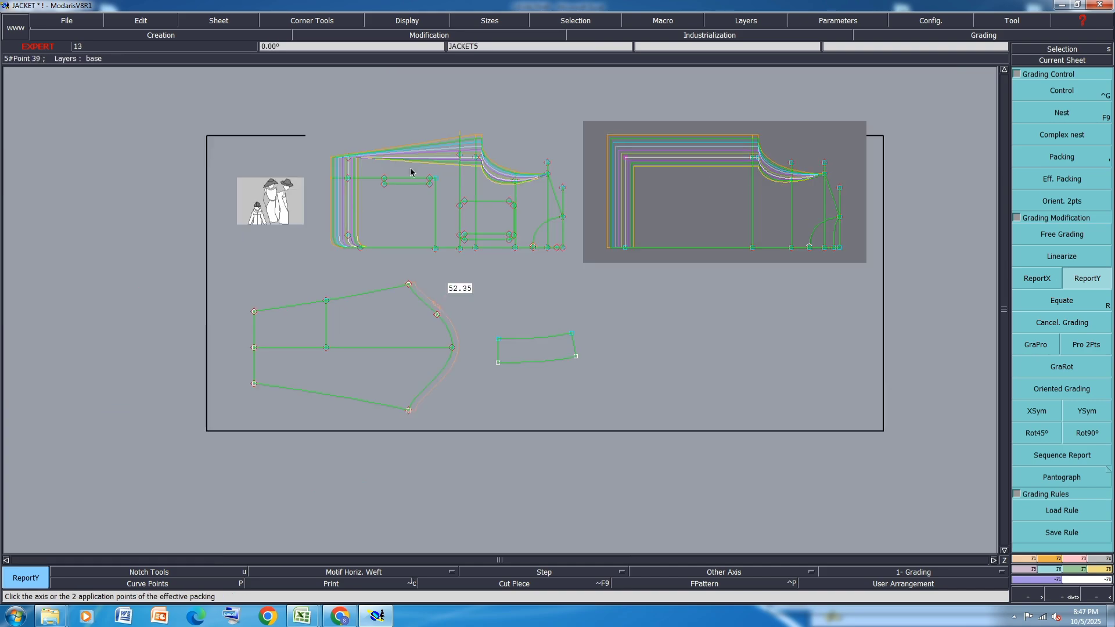
pyautogui.scroll(1, 413, 167)
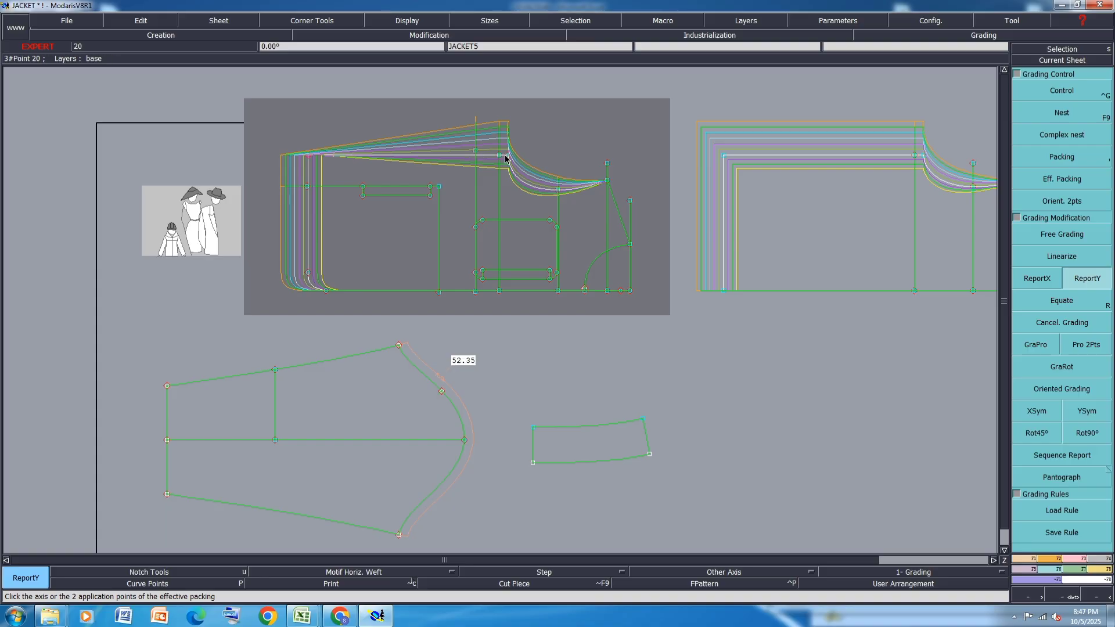
pyautogui.click(509, 155)
pyautogui.click(308, 155)
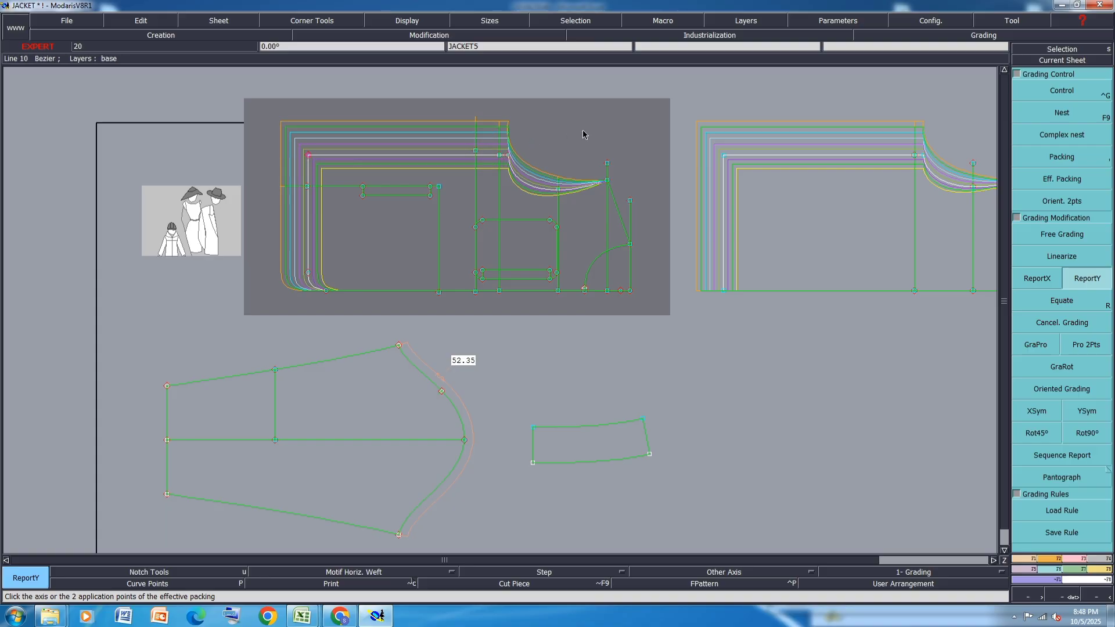
# Save the jacket model, continuing past the modified validation file warning
pyautogui.hotkey('ctrl', 's')
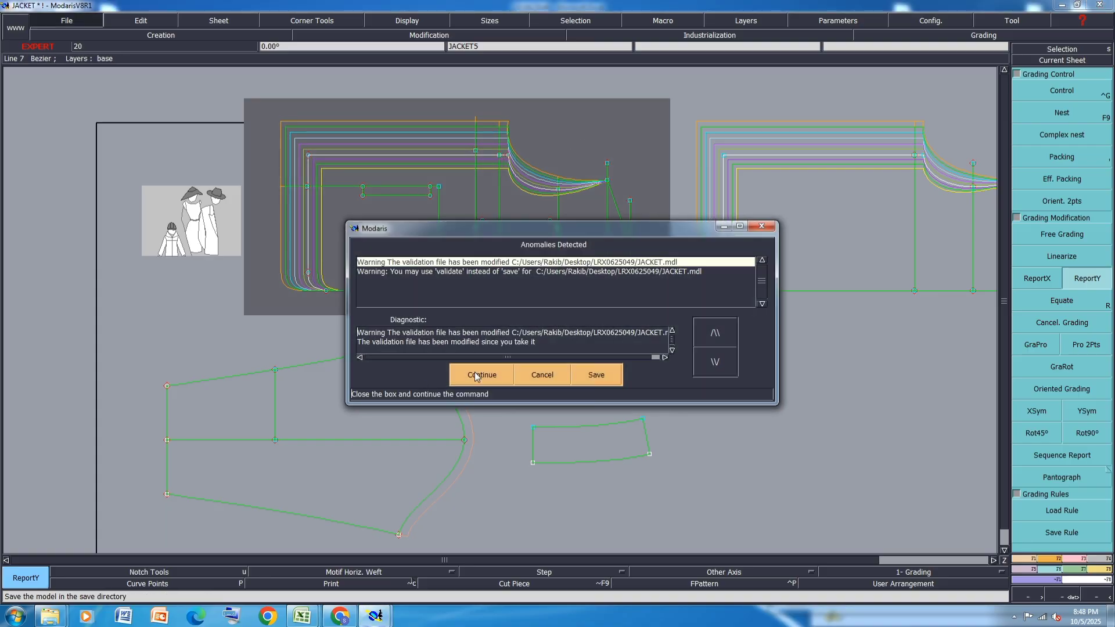
pyautogui.click(475, 372)
pyautogui.press('j')
pyautogui.press('Home')
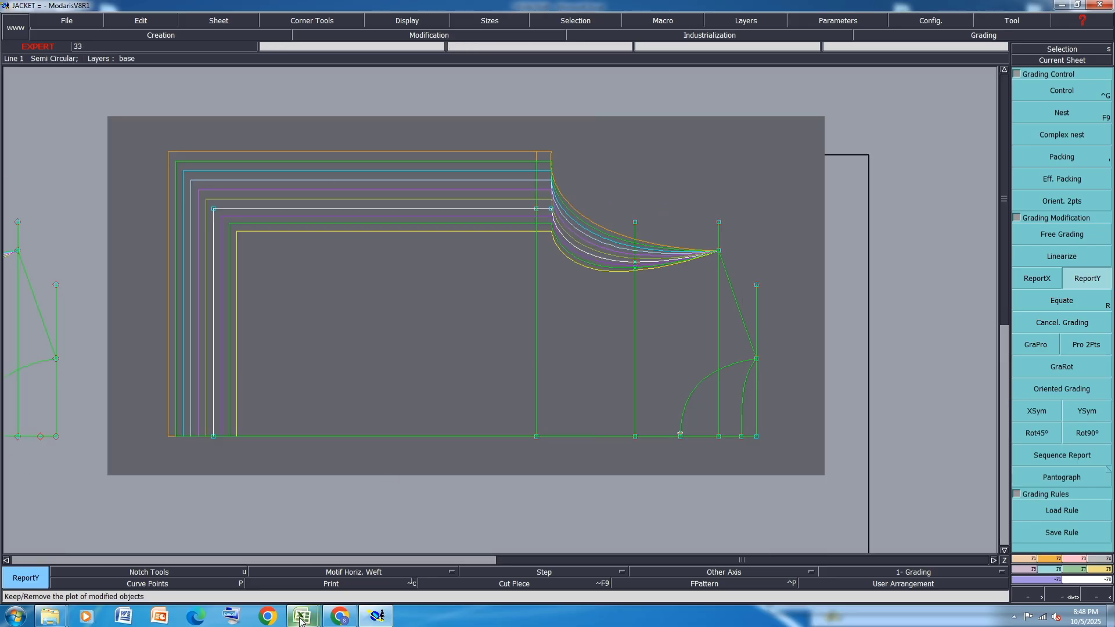
# Fill the across shoulders width row of the size spec workbook with dark orange and return to Modaris
pyautogui.moveTo(302, 615)
pyautogui.click(349, 553)
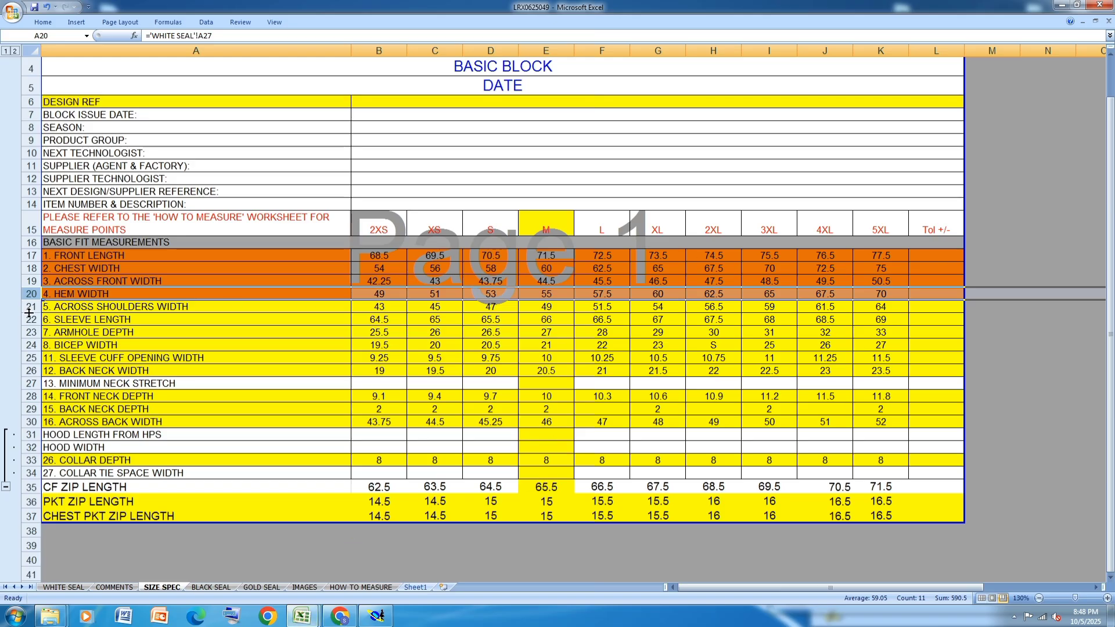
pyautogui.click(26, 305)
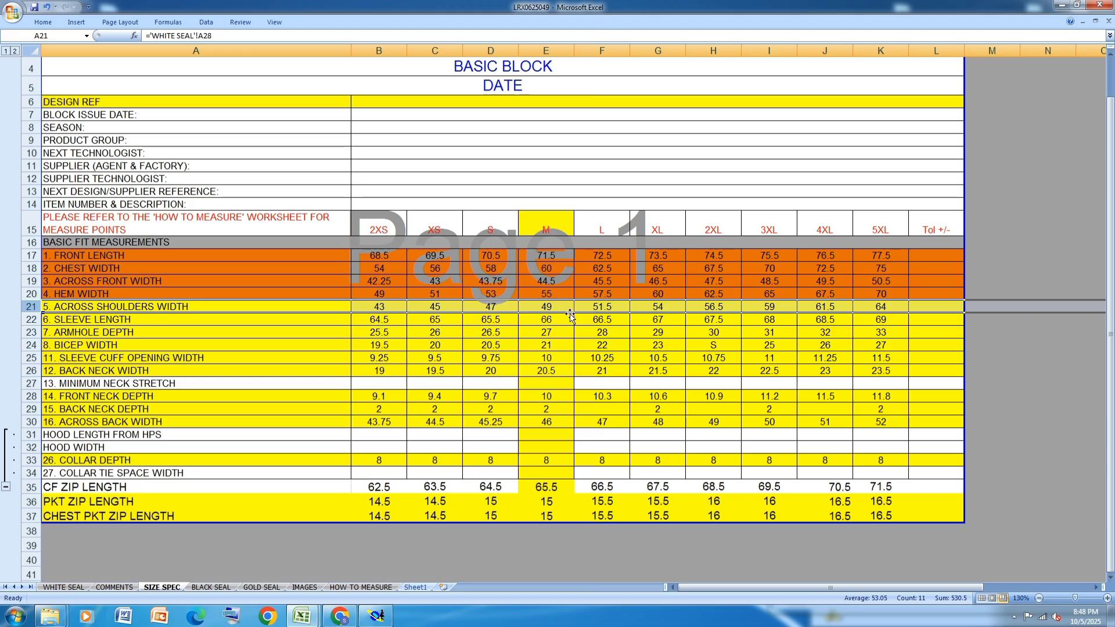
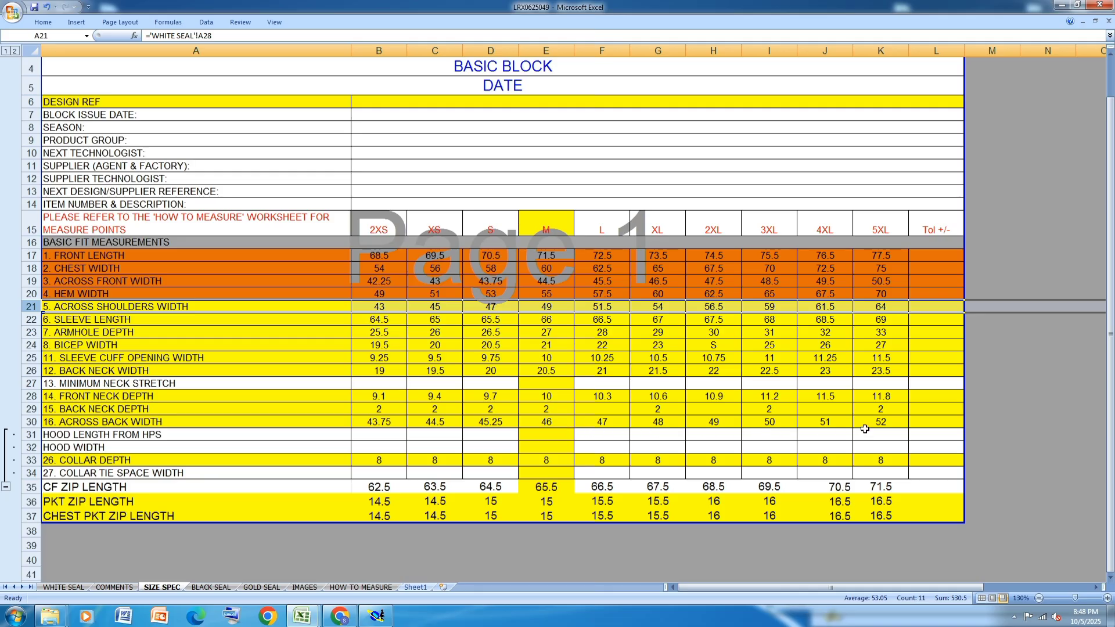
pyautogui.click(36, 308)
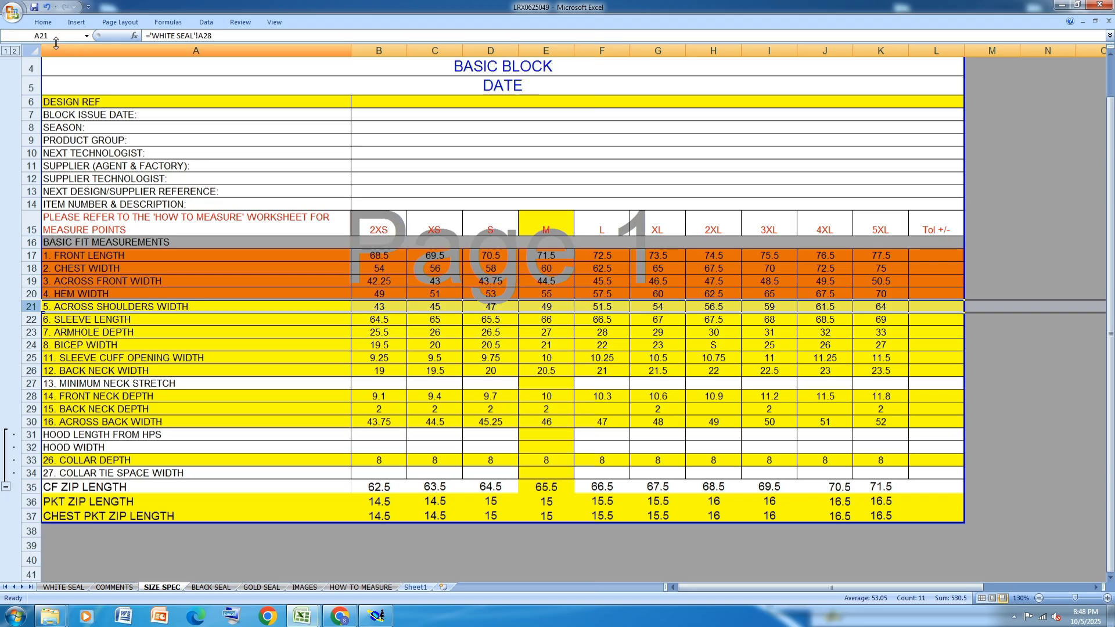
pyautogui.click(40, 27)
pyautogui.click(171, 63)
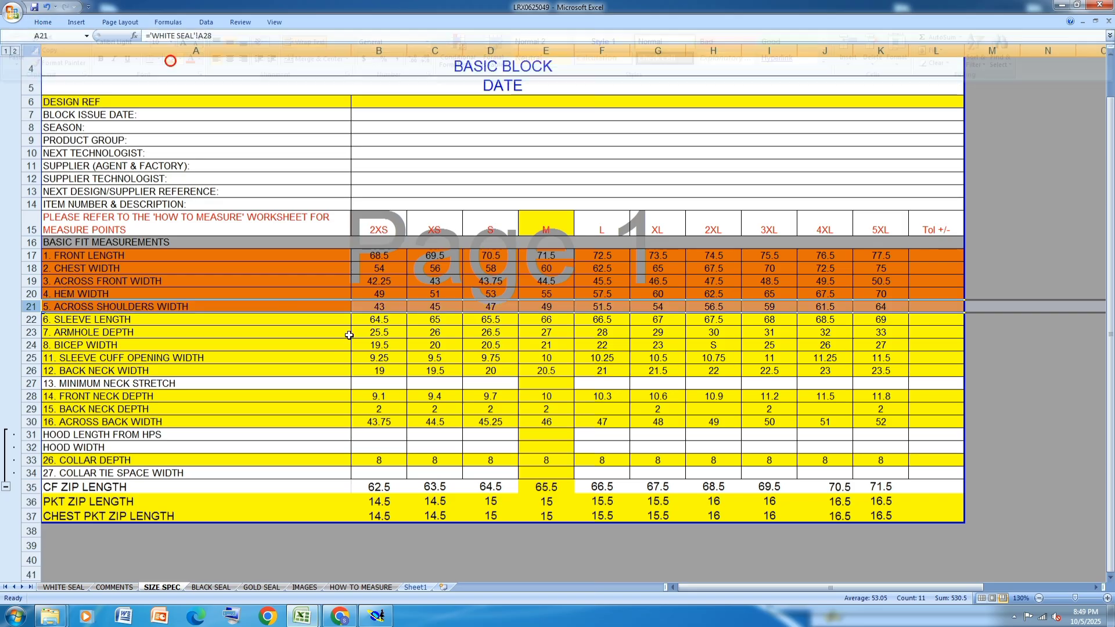
pyautogui.click(376, 615)
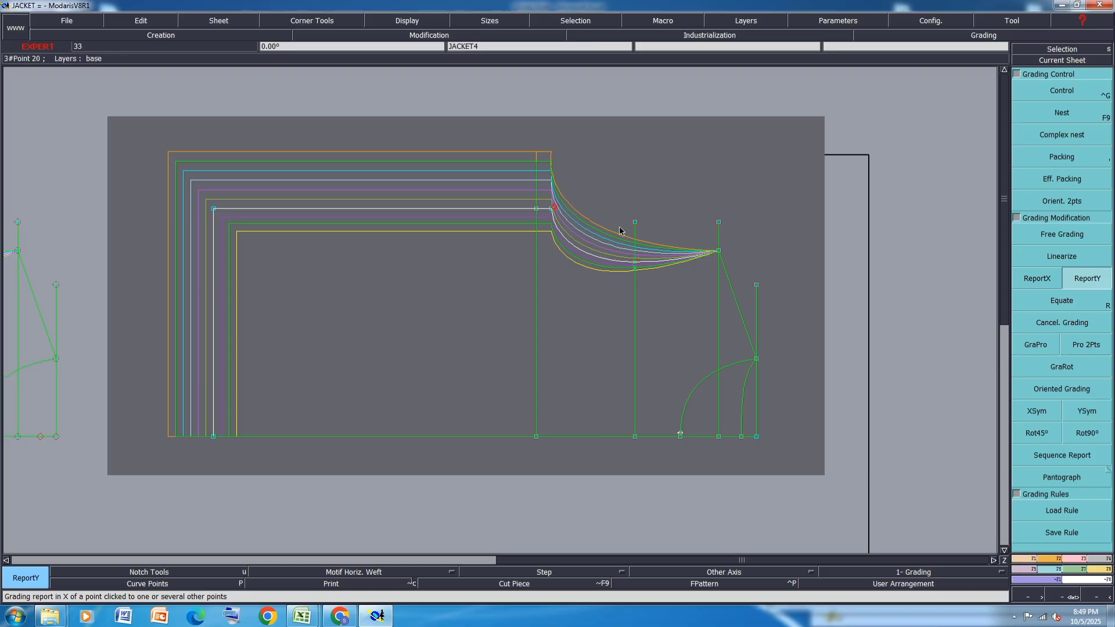
# Try to copy the underarm point's Y grading to the back piece's shoulder tip and mid-armhole point
pyautogui.click(718, 251)
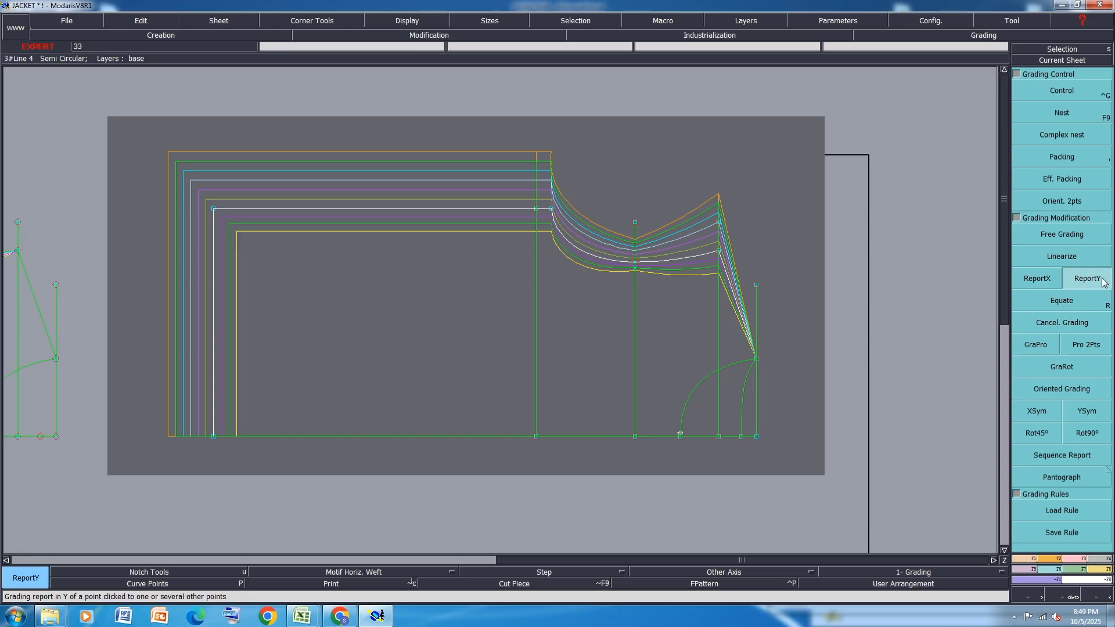
pyautogui.click(635, 265)
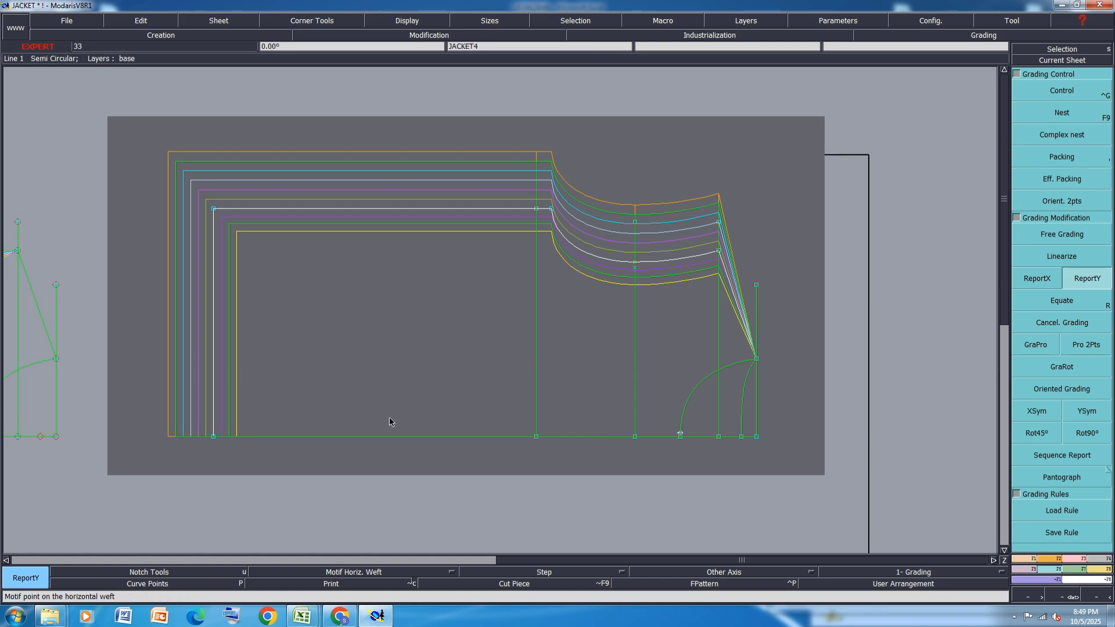
pyautogui.scroll(3, 739, 185)
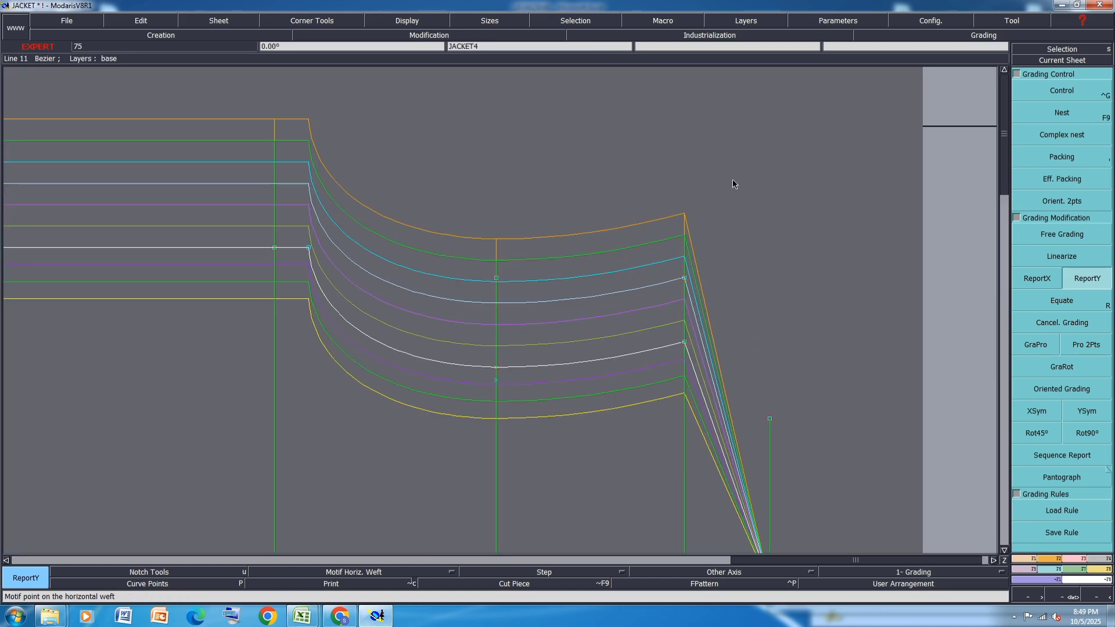
pyautogui.scroll(-3, 587, 210)
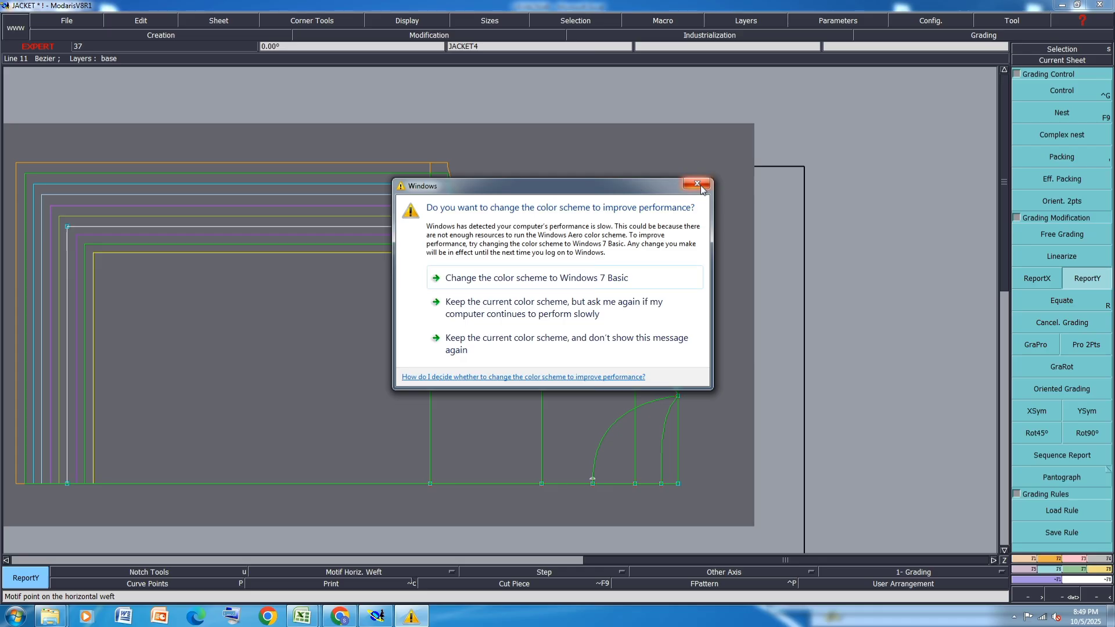
pyautogui.click(700, 187)
pyautogui.click(581, 285)
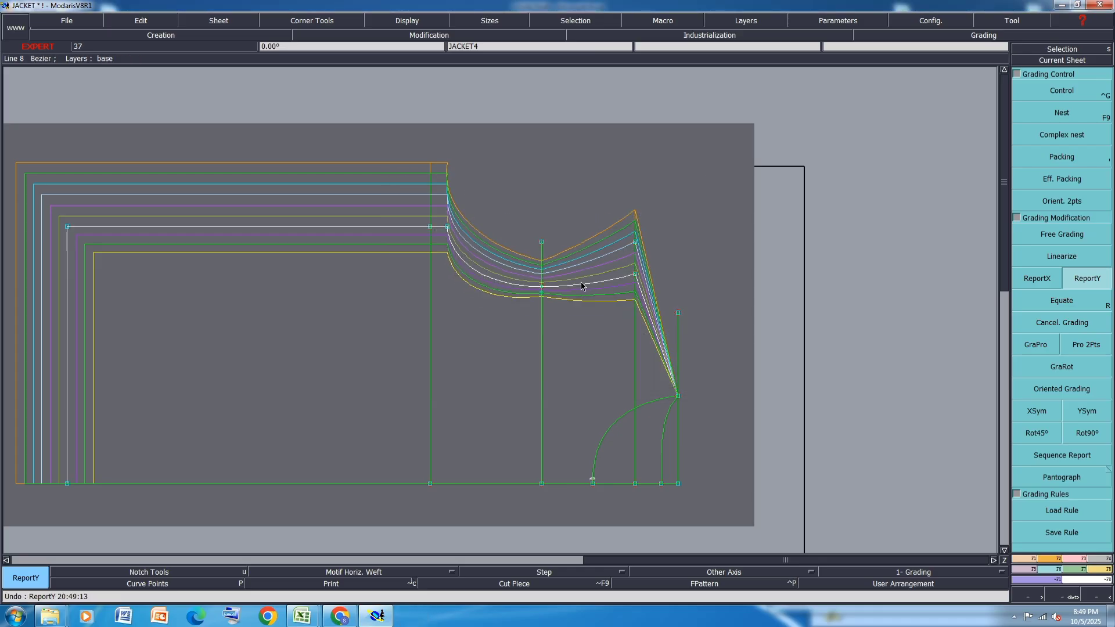
# Copy the mid-armhole point's Y grading to the shoulder tip on the back piece
pyautogui.click(1068, 95)
pyautogui.click(1078, 280)
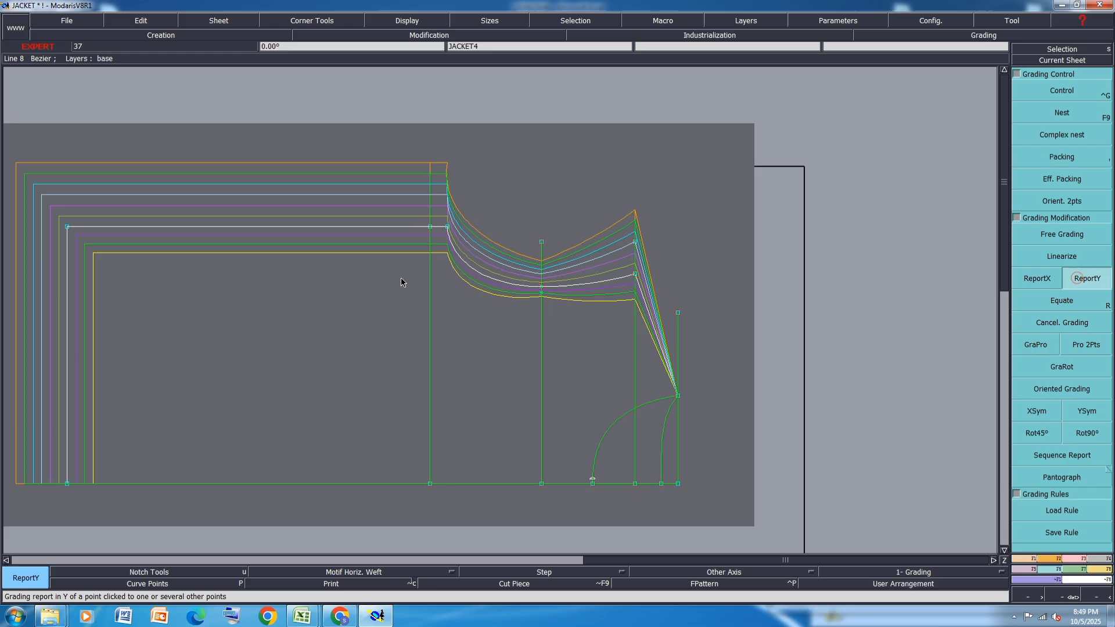
pyautogui.click(540, 287)
pyautogui.click(635, 274)
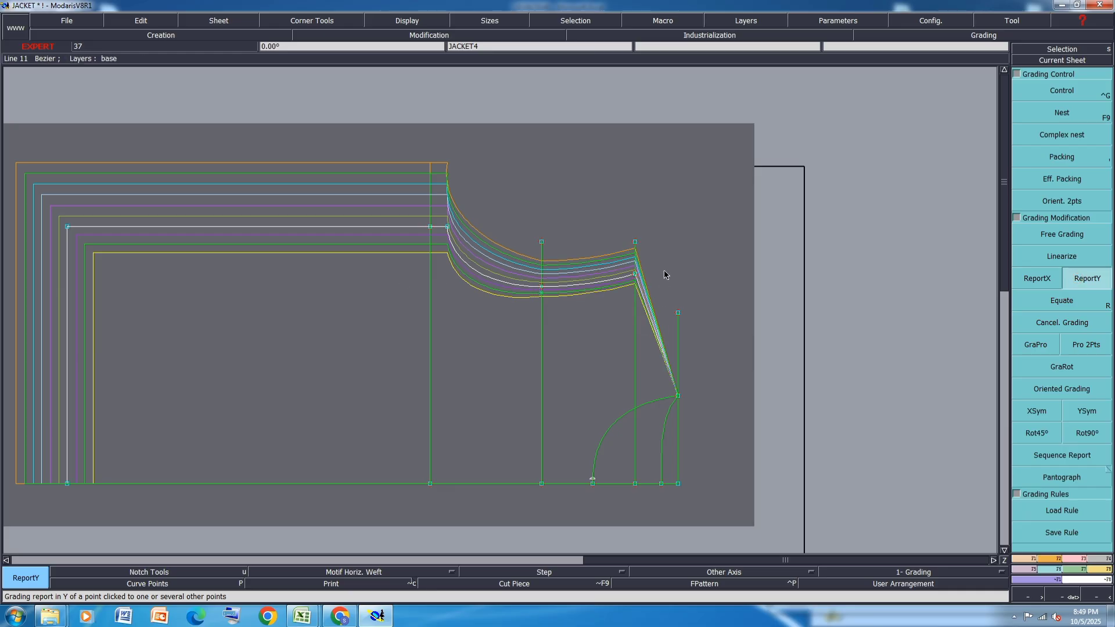
pyautogui.scroll(-1, 664, 270)
pyautogui.scroll(1, 663, 269)
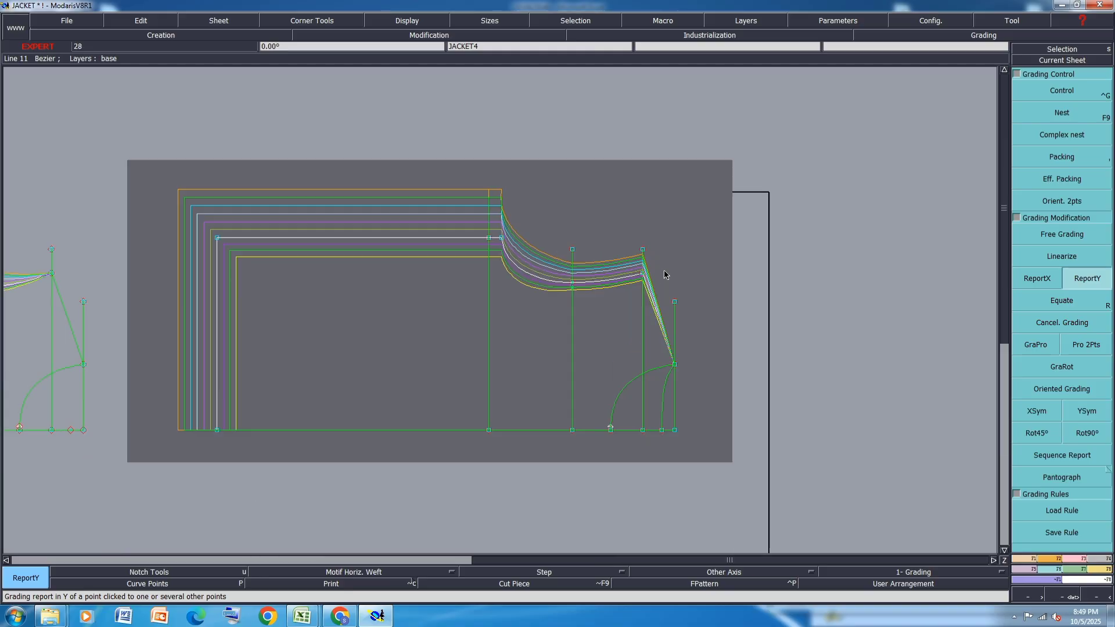
pyautogui.scroll(1, 571, 318)
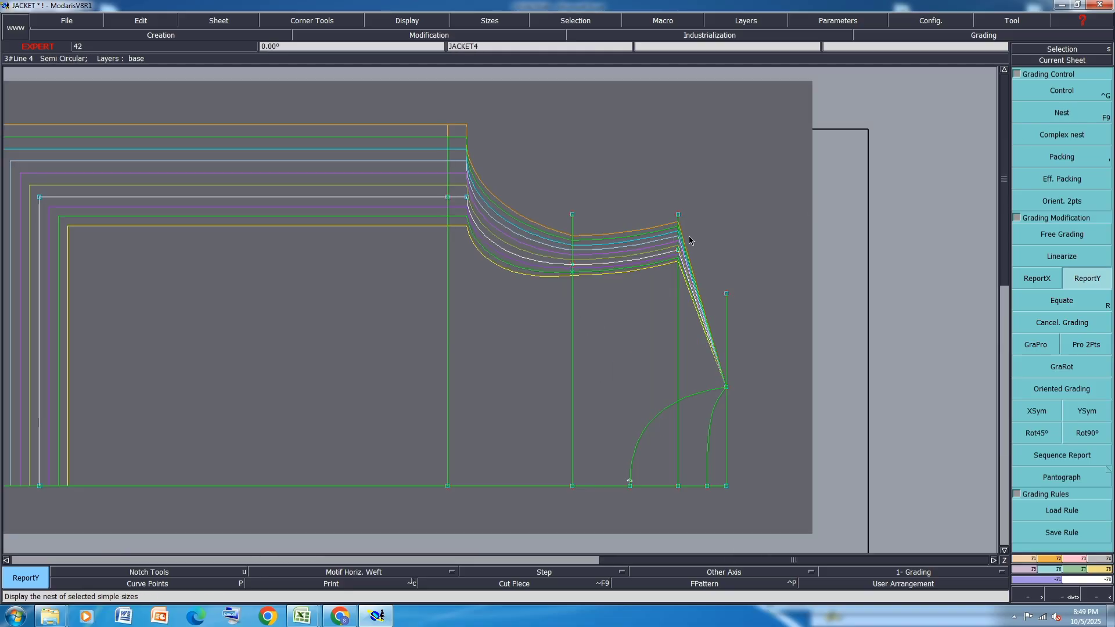
# Copy the back shoulder tip's Y grading to the front piece's shoulder tip and save the jacket model
pyautogui.scroll(-2, 682, 229)
pyautogui.scroll(-2, 381, 219)
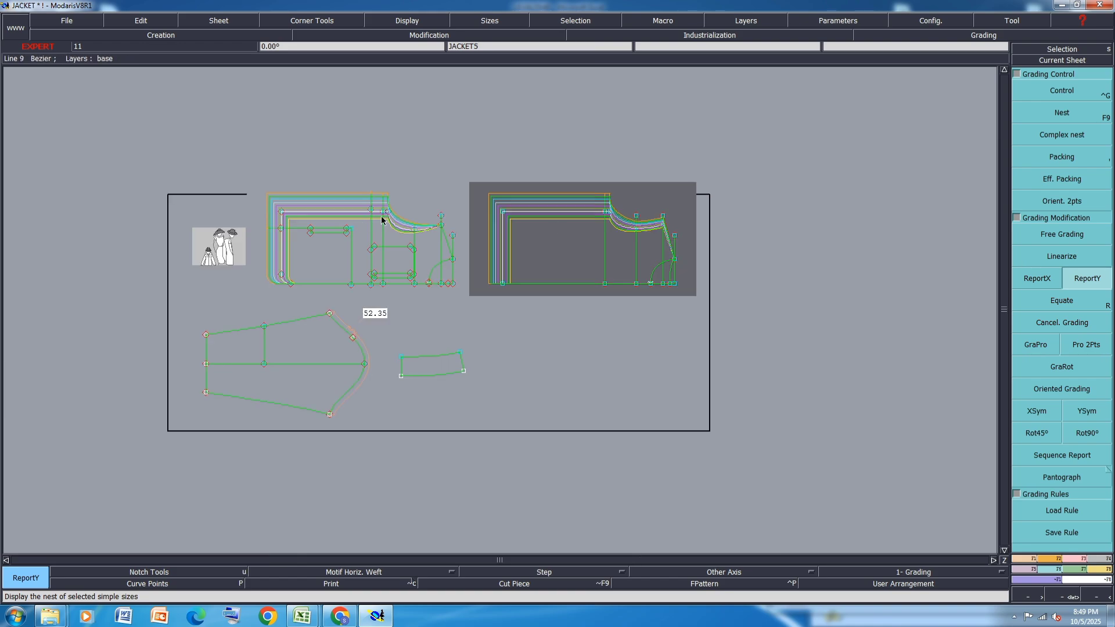
pyautogui.scroll(4, 405, 232)
pyautogui.scroll(-2, 362, 237)
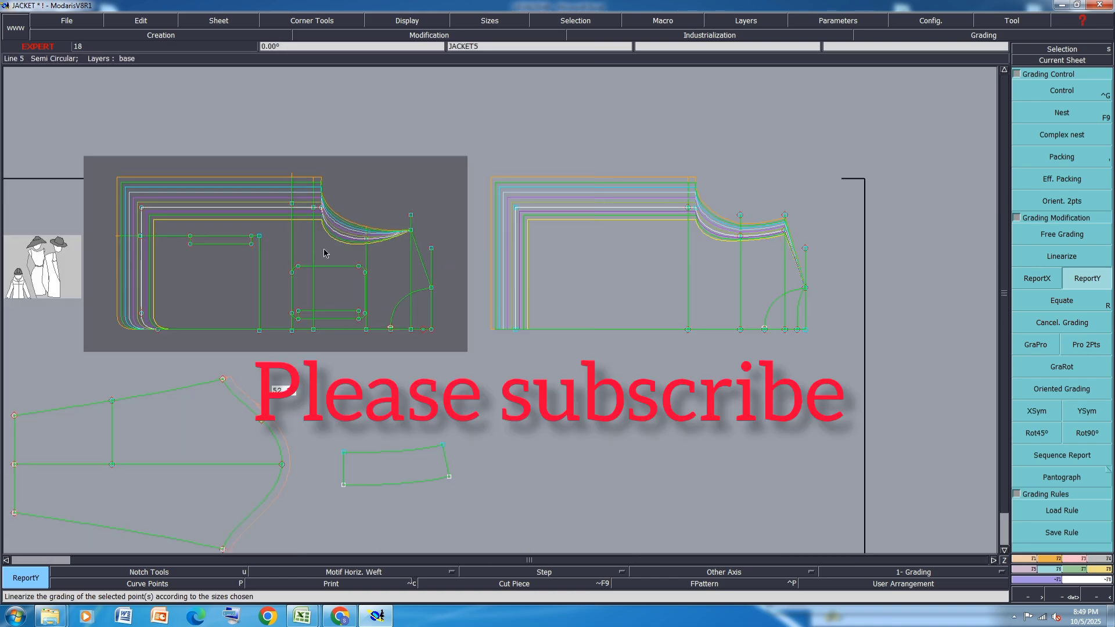
pyautogui.click(784, 231)
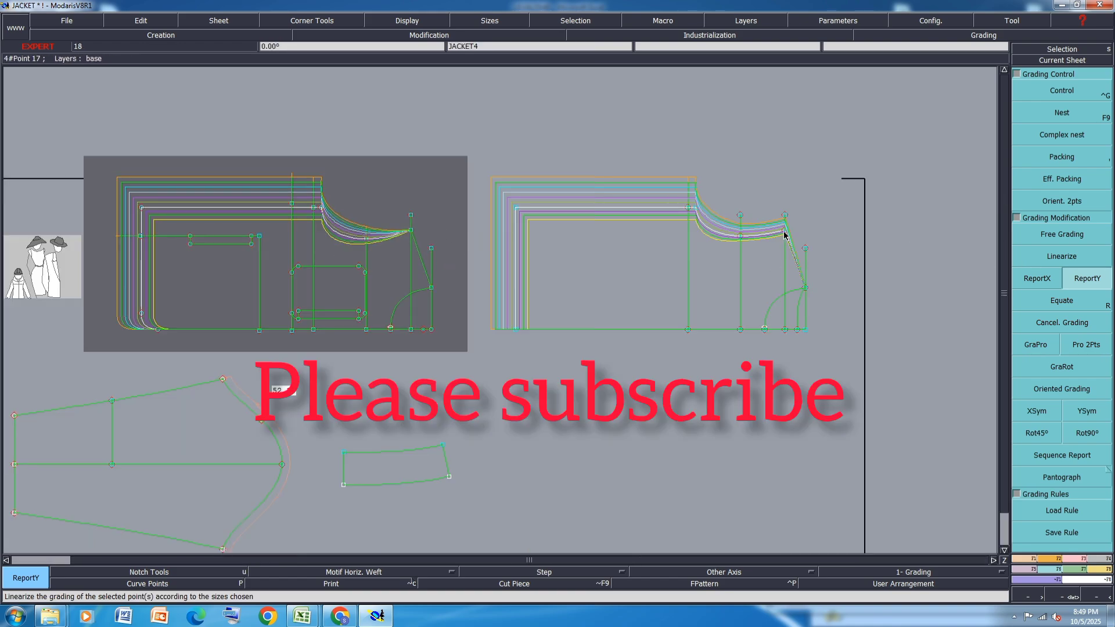
pyautogui.click(414, 232)
pyautogui.scroll(2, 346, 262)
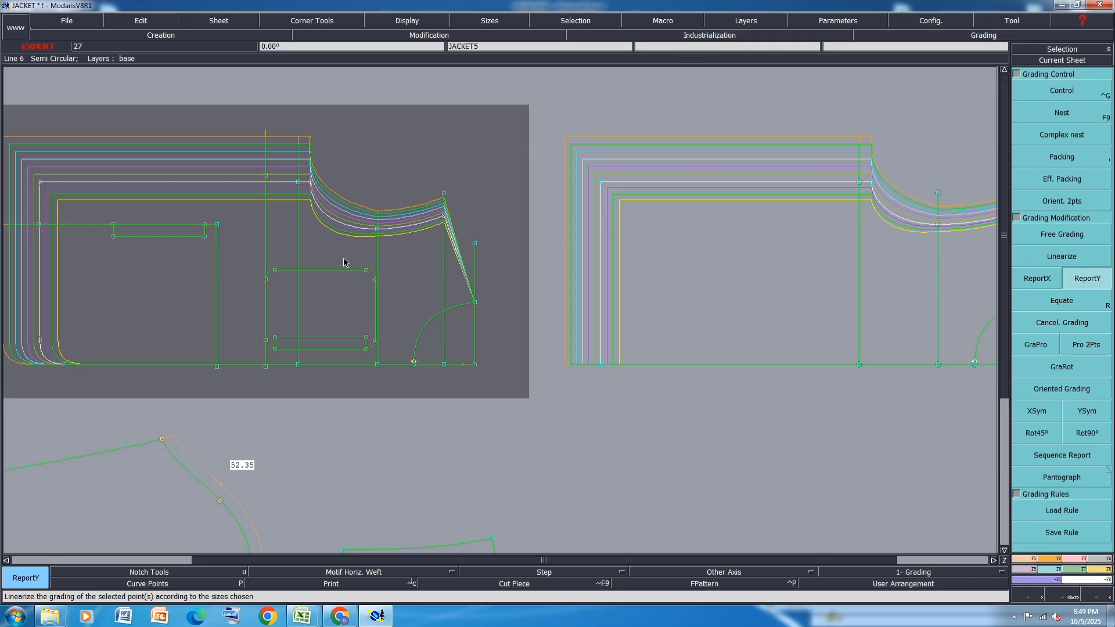
pyautogui.hotkey('ctrl', 's')
pyautogui.click(488, 376)
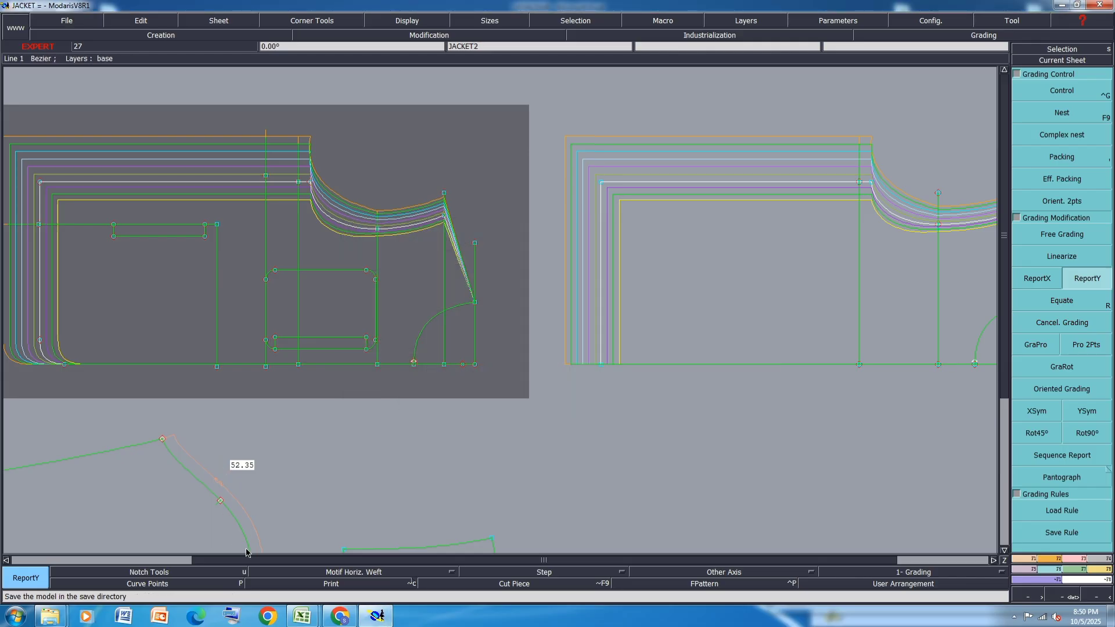
# Switch to the size spec workbook and fill the sleeve length row with dark orange
pyautogui.moveTo(302, 615)
pyautogui.click(354, 559)
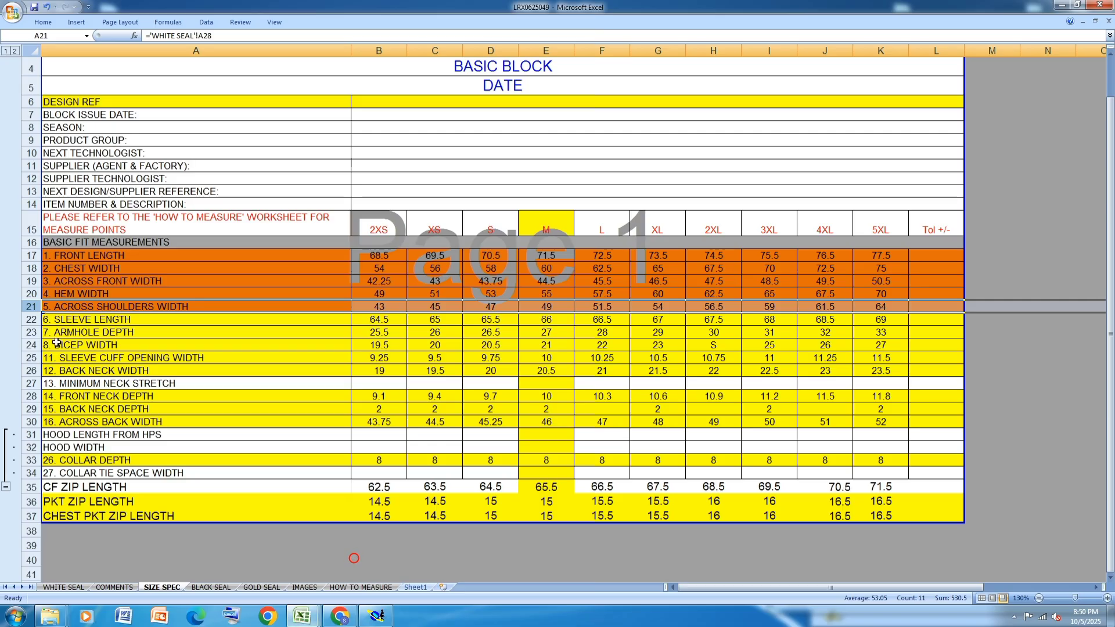
pyautogui.click(28, 318)
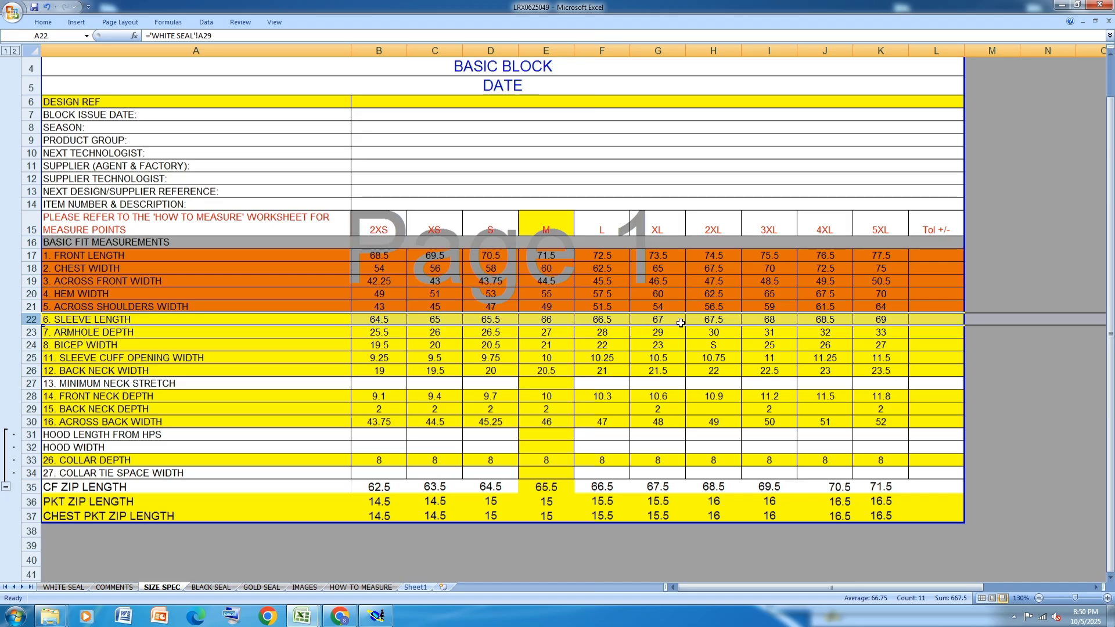
pyautogui.click(43, 22)
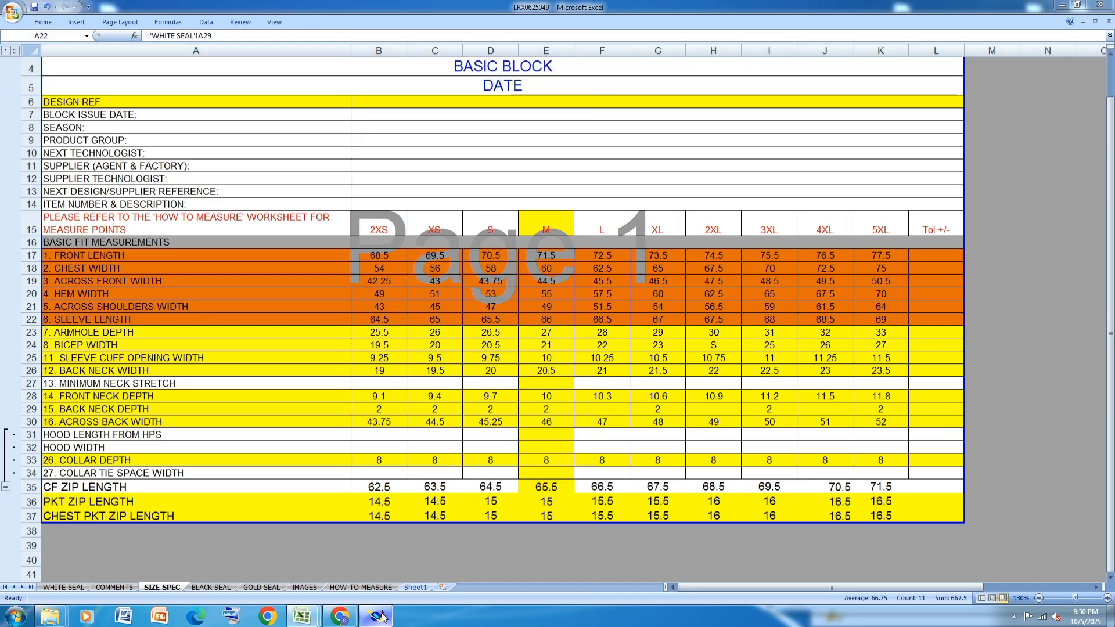
# In Modaris, grade the sleeve's lower cuff corner by -0.5 in ddx for every size and copy that X grading to the other cuff points
pyautogui.click(376, 615)
pyautogui.click(1062, 92)
pyautogui.scroll(-2, 546, 230)
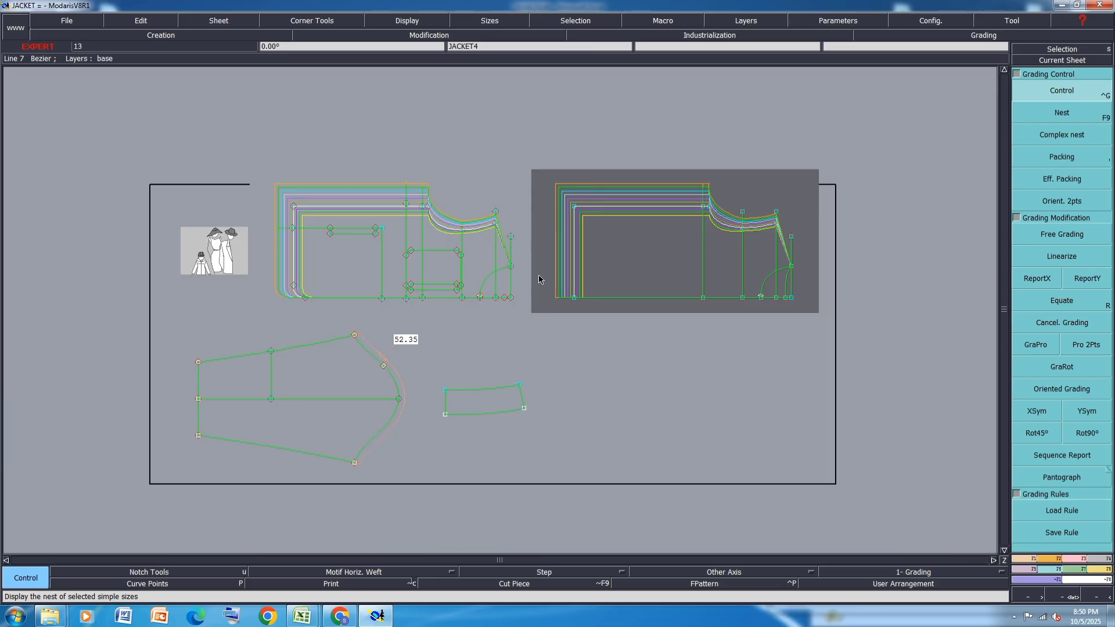
pyautogui.scroll(1, 220, 449)
pyautogui.scroll(1, 219, 450)
pyautogui.click(179, 426)
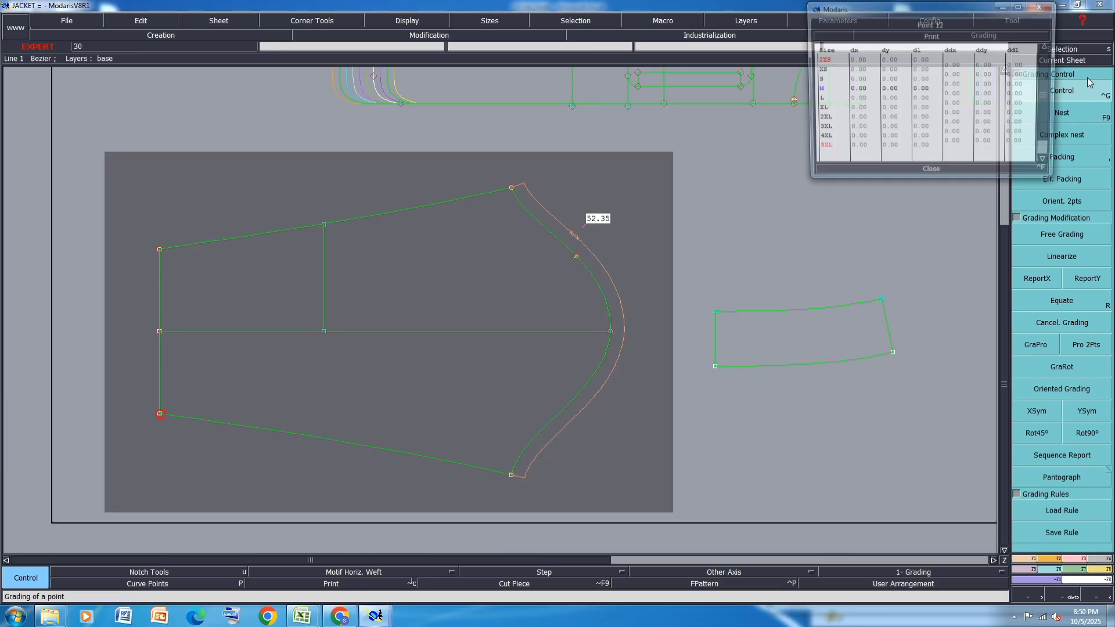
pyautogui.moveTo(955, 65); pyautogui.dragTo(958, 145)
pyautogui.write('-')
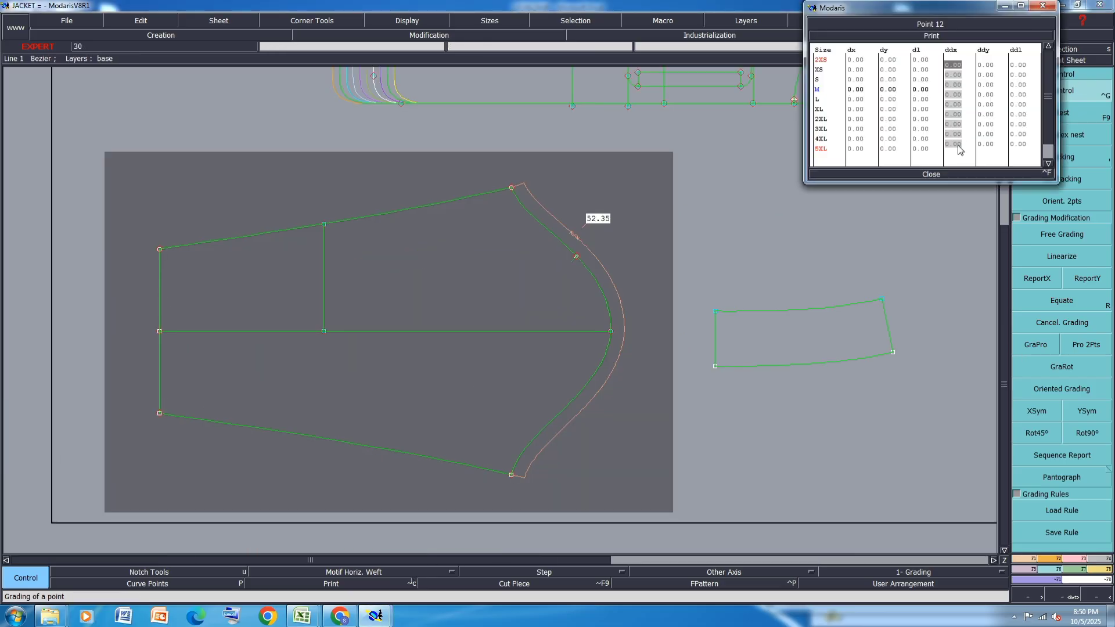
pyautogui.write('0.5')
pyautogui.press('Return')
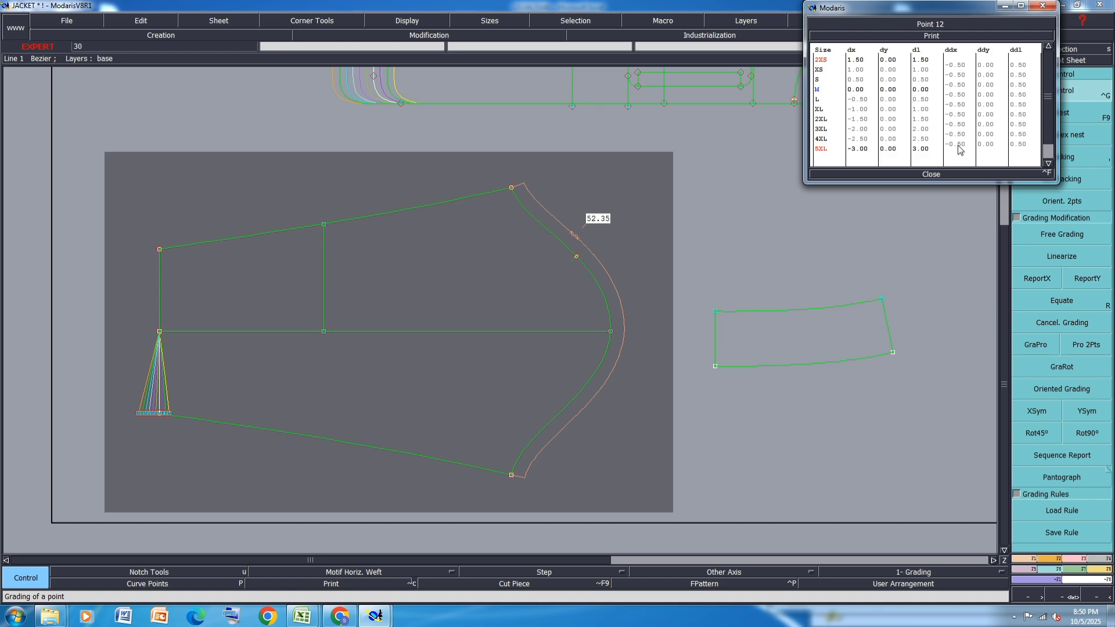
pyautogui.click(928, 174)
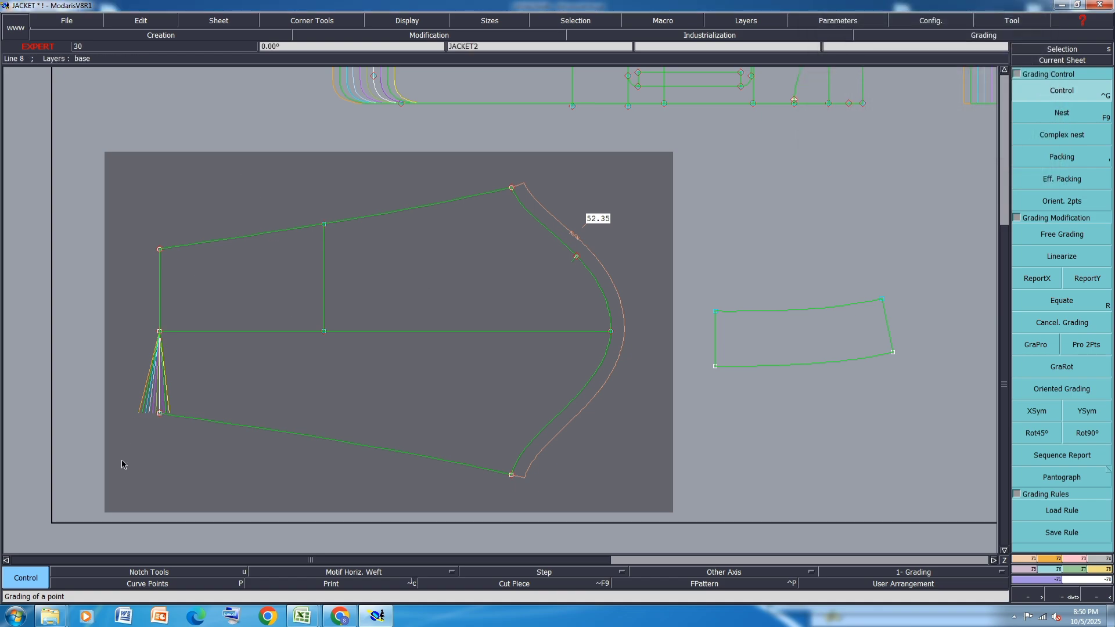
pyautogui.click(1049, 278)
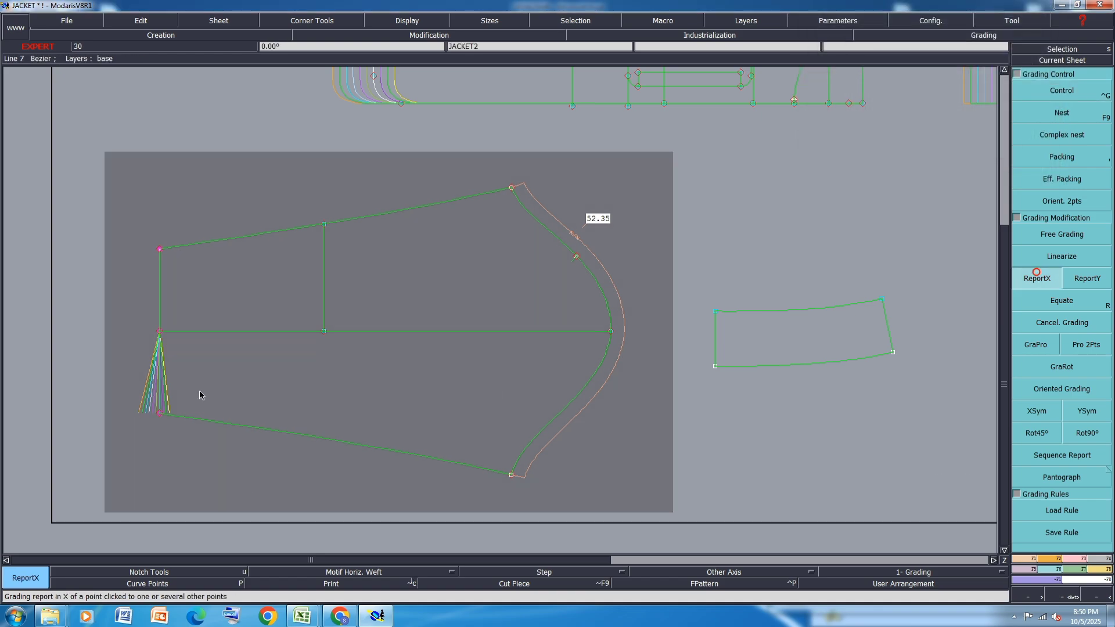
pyautogui.click(159, 413)
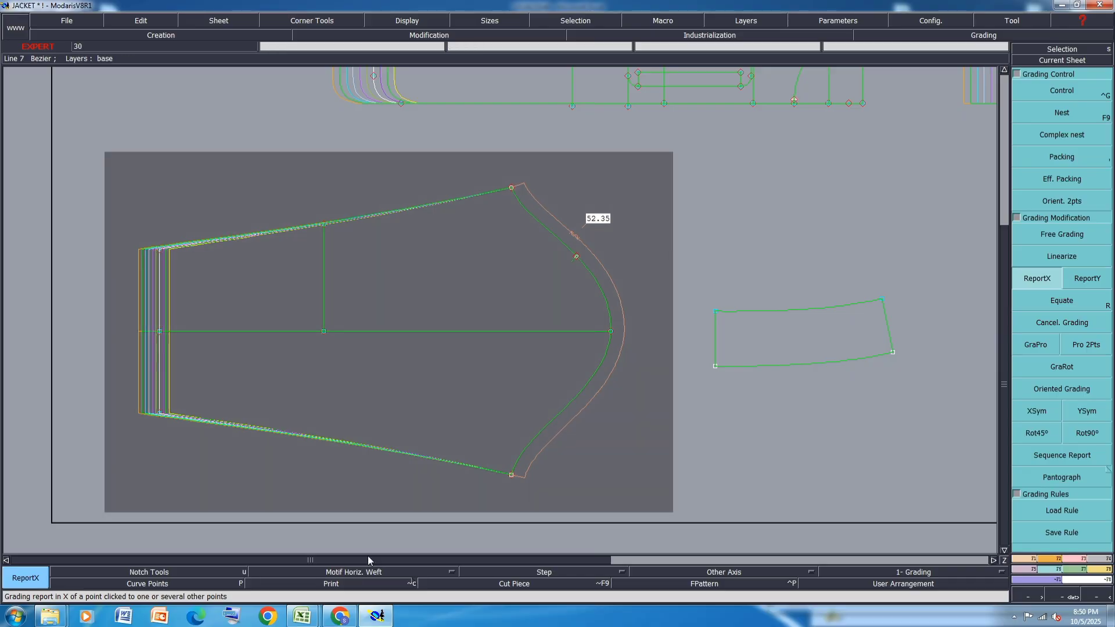
# Switch to the size spec workbook and fill the armhole depth row with dark orange
pyautogui.click(305, 620)
pyautogui.click(366, 558)
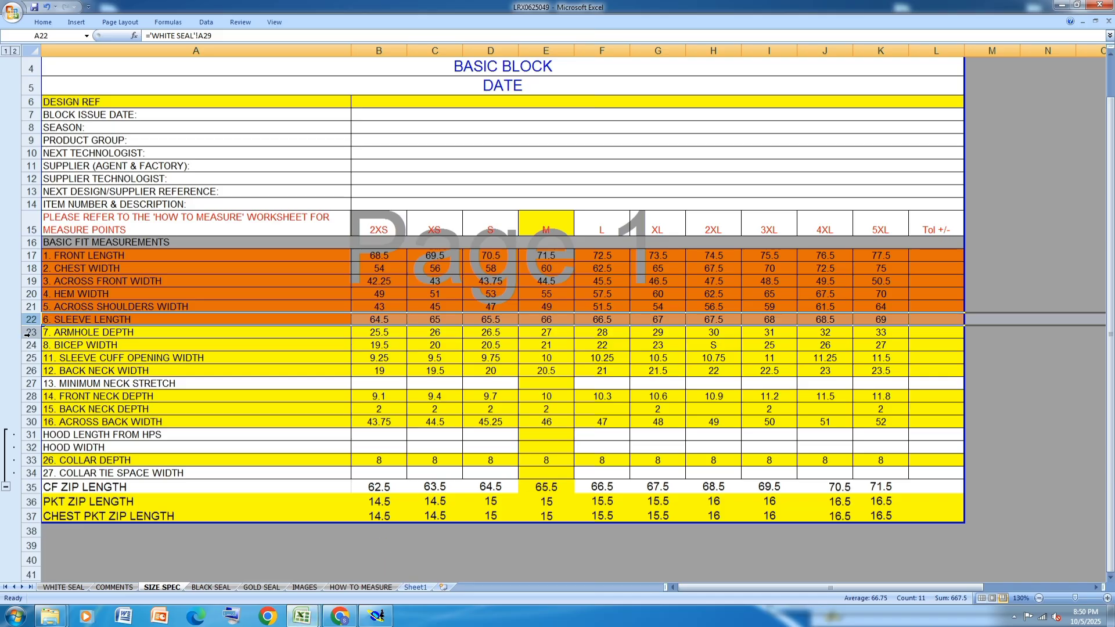
pyautogui.press('Down')
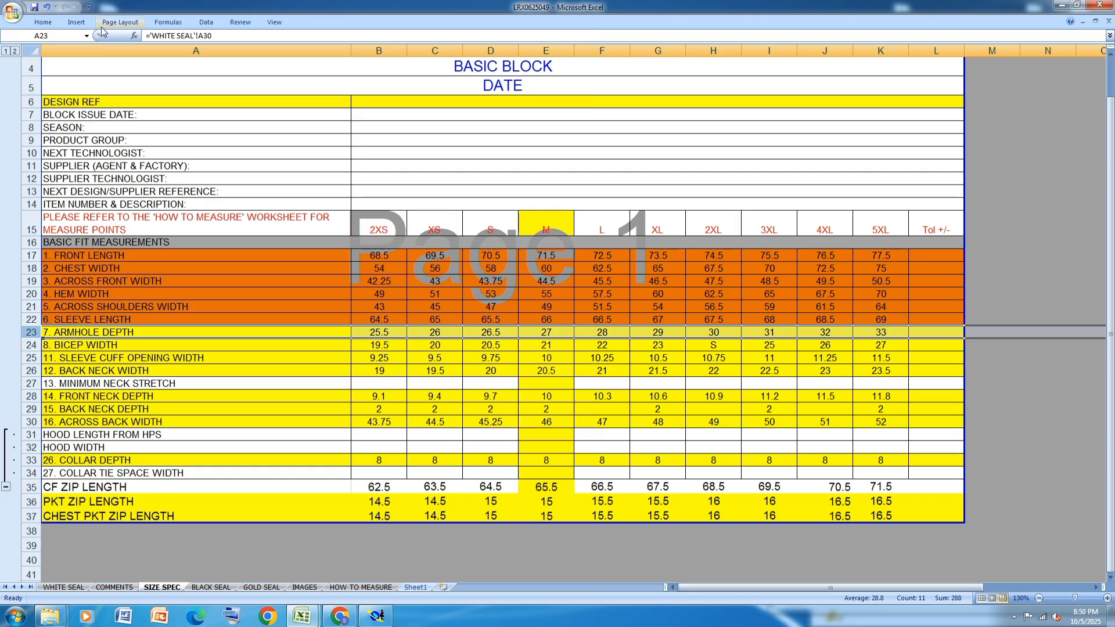
pyautogui.click(43, 22)
pyautogui.click(168, 60)
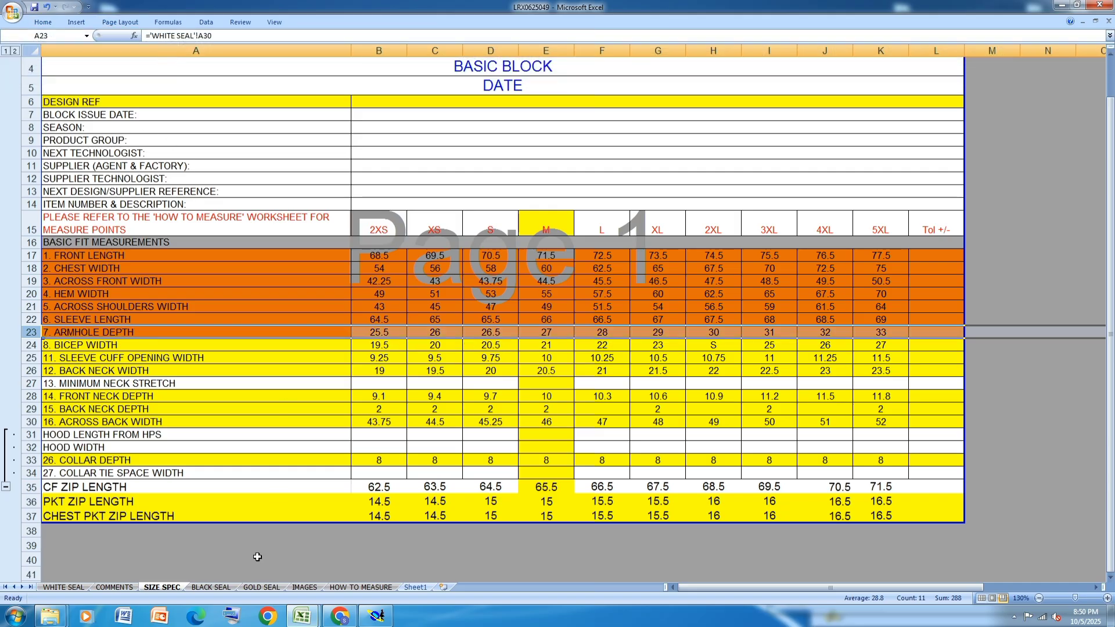
# In Modaris, grade the front piece's underarm point by -0.5 in ddx for the size steps from 2XS up to M
pyautogui.click(375, 615)
pyautogui.scroll(-2, 495, 372)
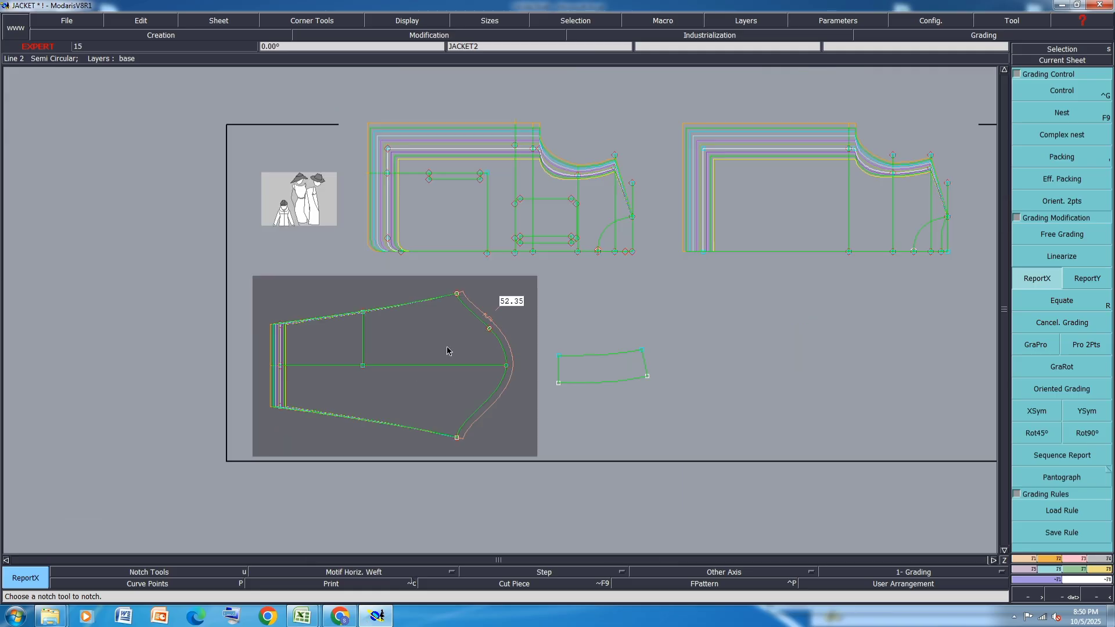
pyautogui.scroll(2, 611, 145)
pyautogui.click(1077, 95)
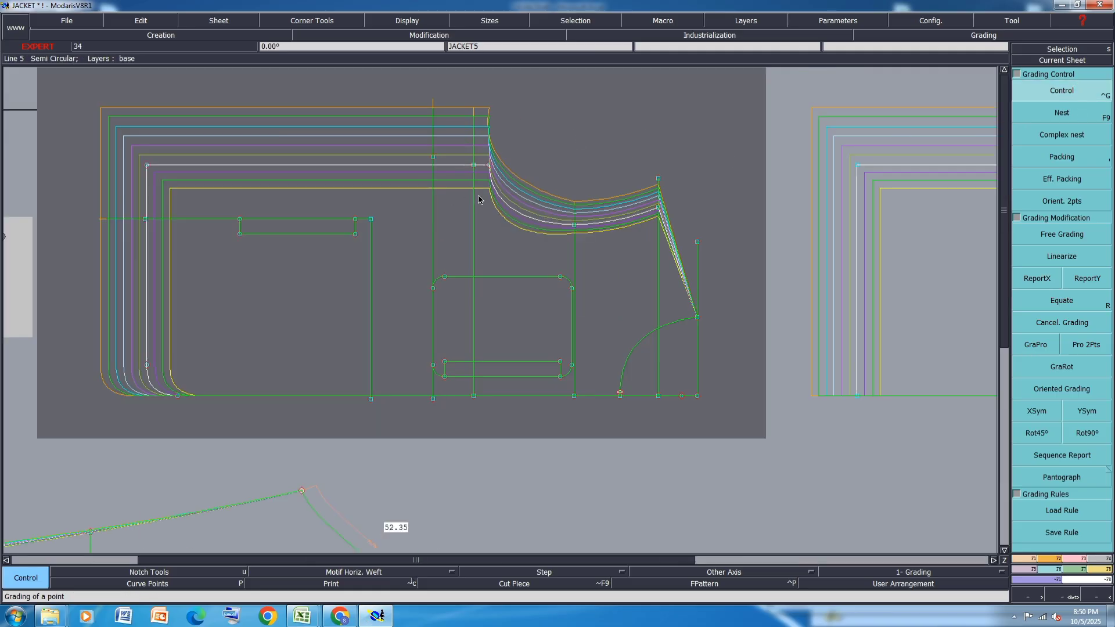
pyautogui.click(490, 167)
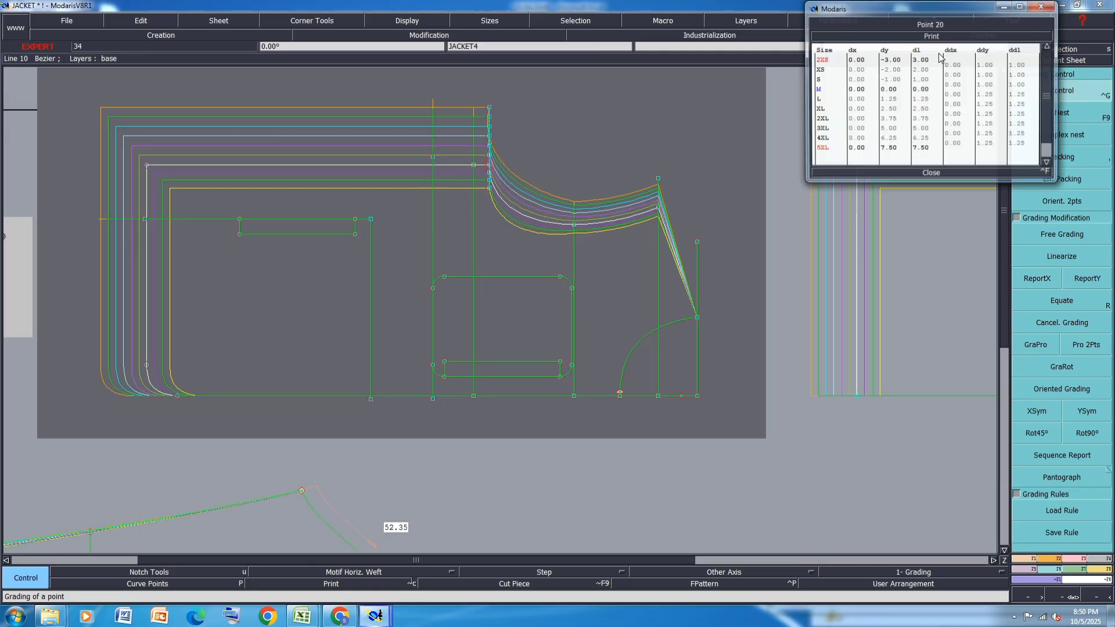
pyautogui.moveTo(955, 62); pyautogui.dragTo(959, 86)
pyautogui.write('-')
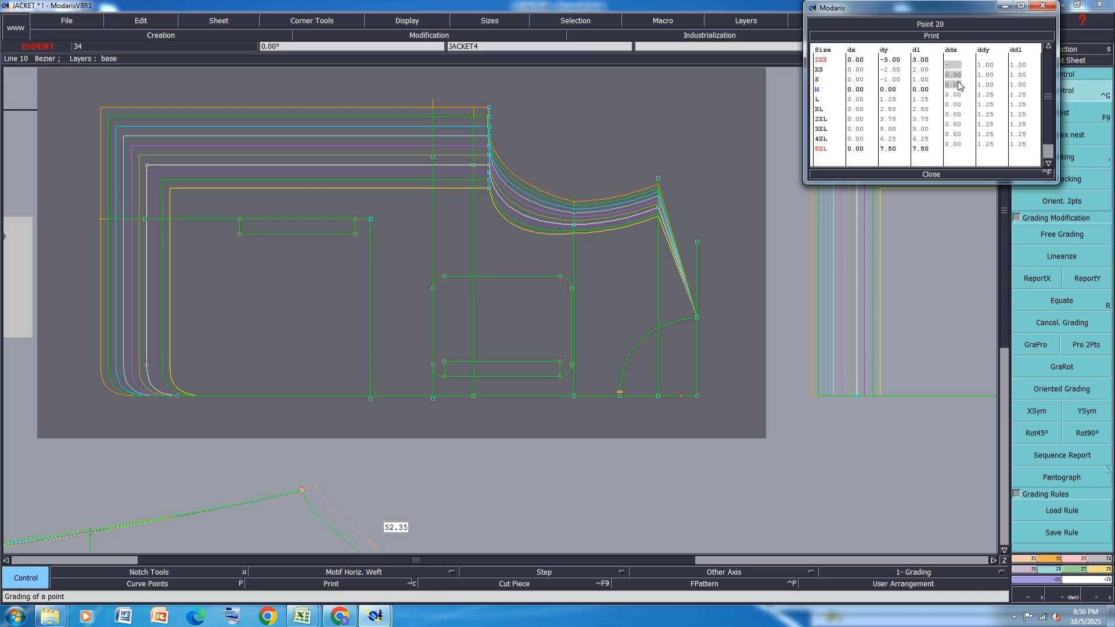
pyautogui.write('0.5')
pyautogui.press('Return')
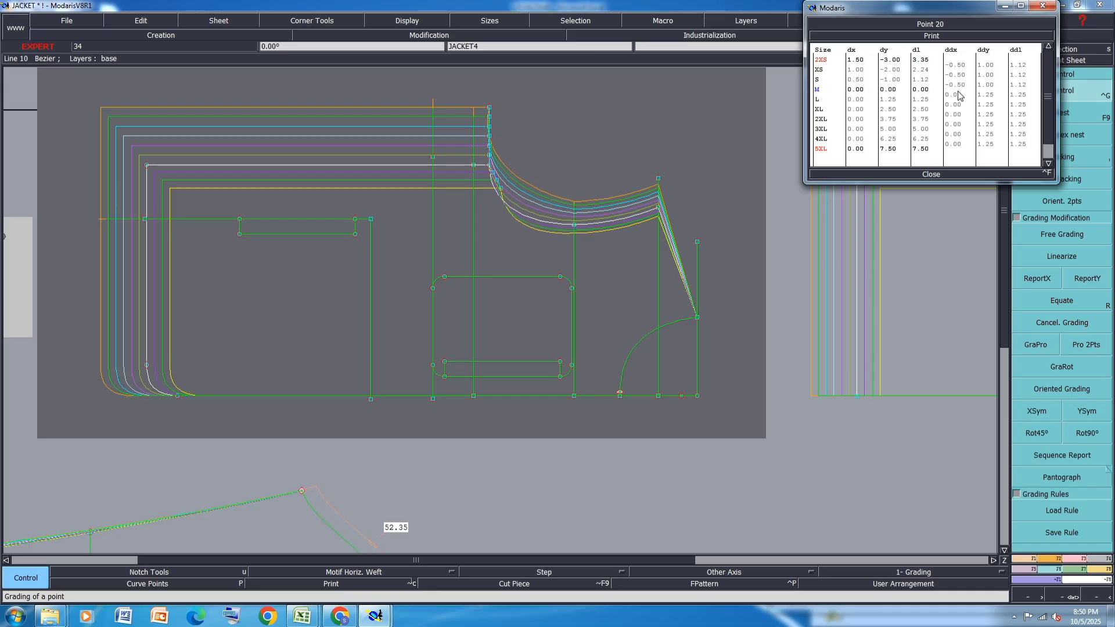
# Set the front underarm point's ddx to -1 for all size steps from L to 5XL
pyautogui.moveTo(959, 96); pyautogui.dragTo(965, 146)
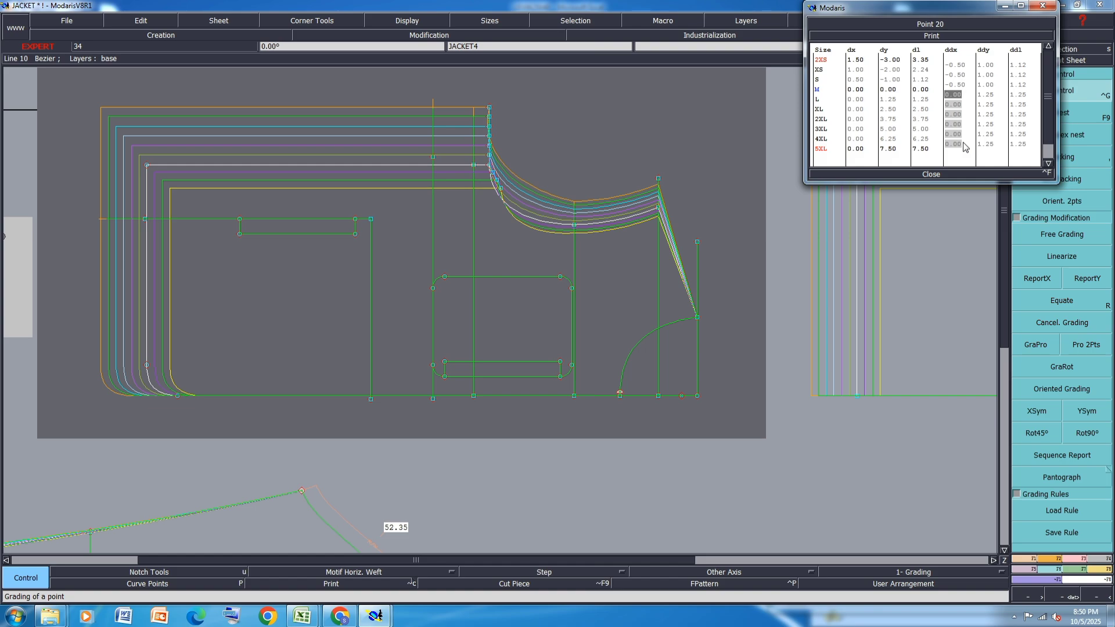
pyautogui.write('-1')
pyautogui.press('Return')
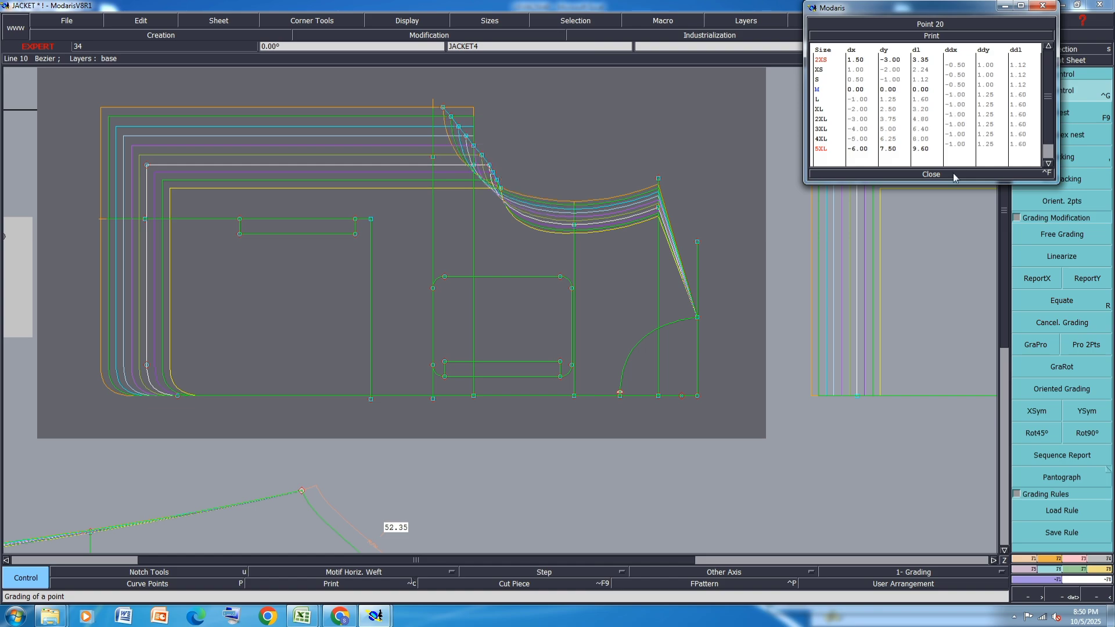
pyautogui.click(931, 174)
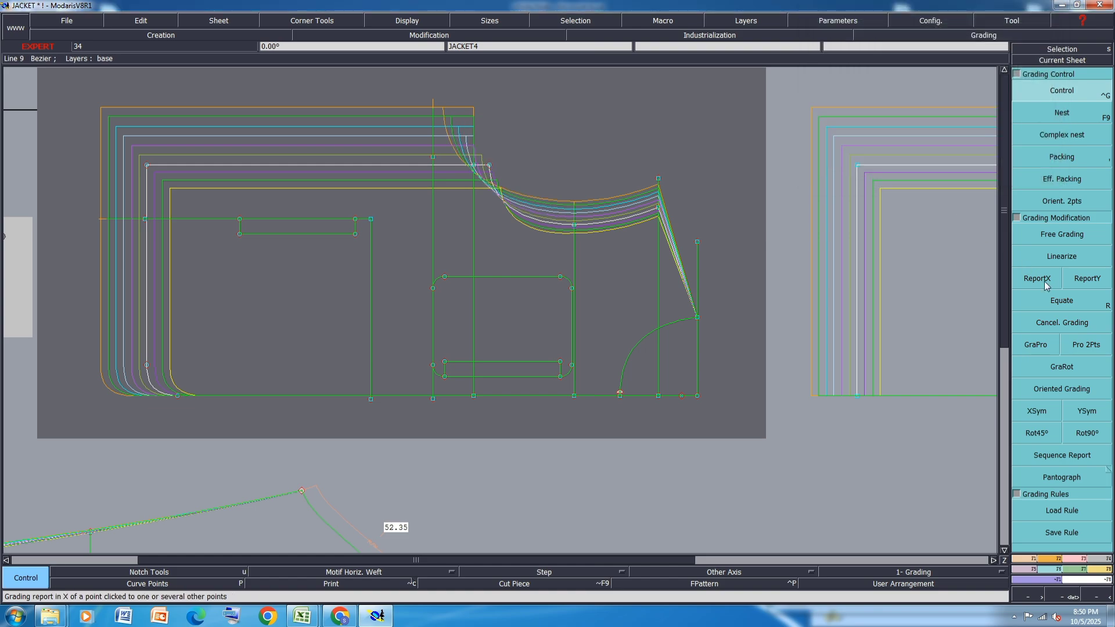
# Copy the front underarm point's X grading to the ends of the chest line, the chest pocket points and the pocket's guide line
pyautogui.click(1037, 278)
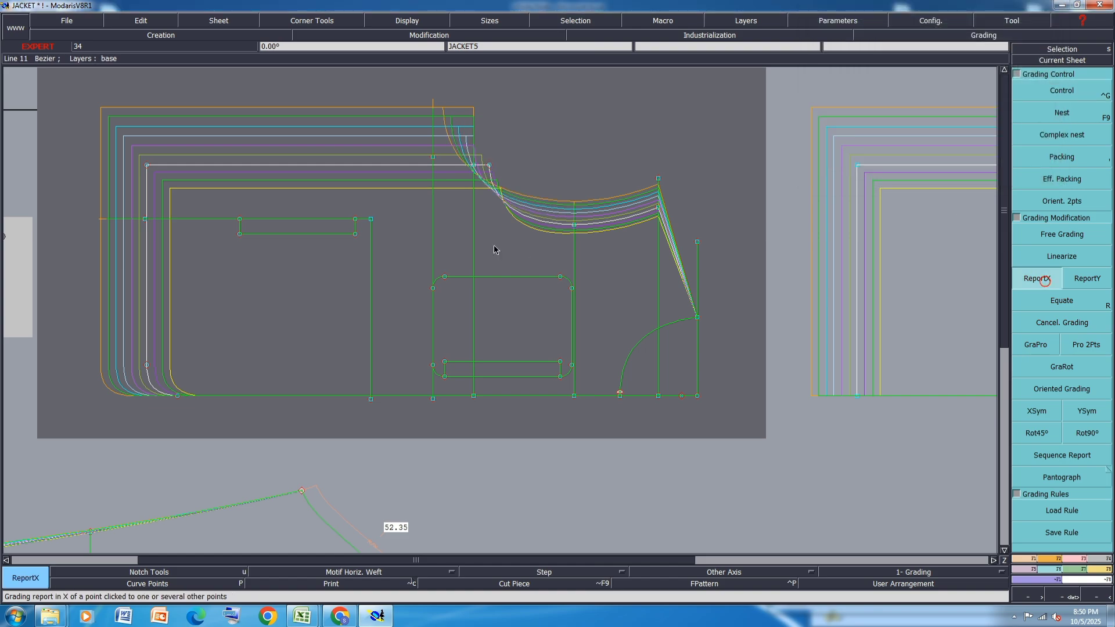
pyautogui.click(474, 166)
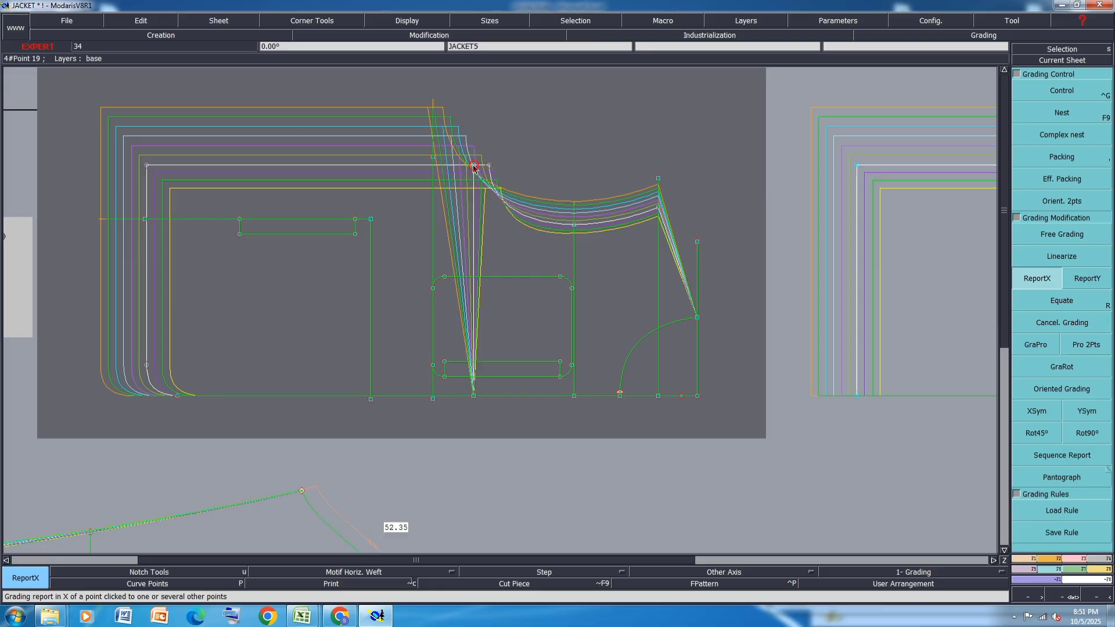
pyautogui.click(433, 161)
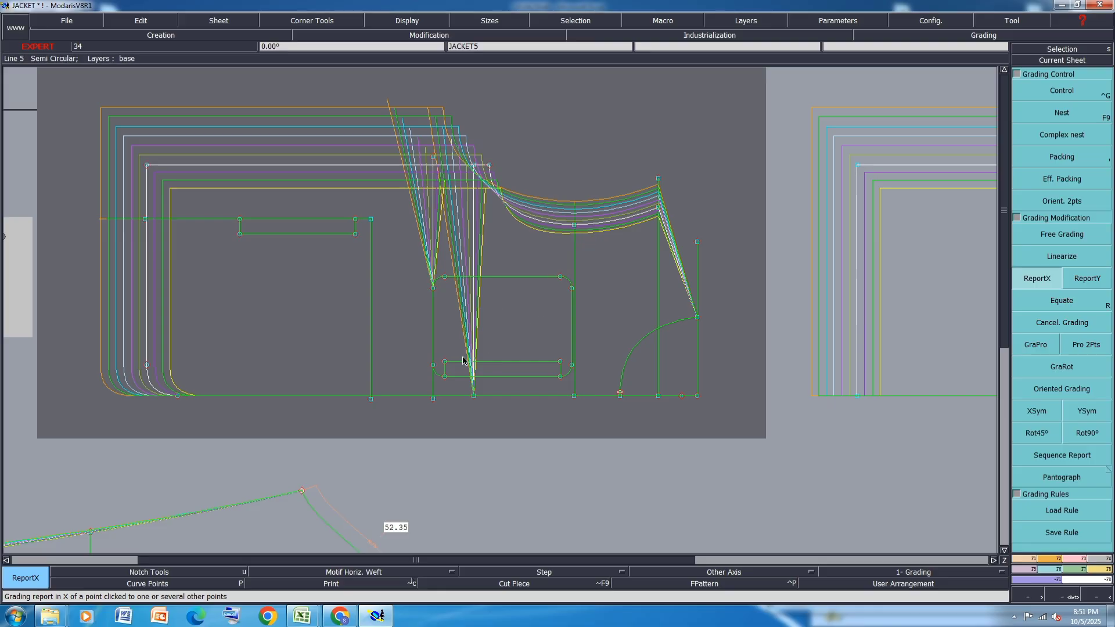
pyautogui.moveTo(583, 248); pyautogui.dragTo(406, 398)
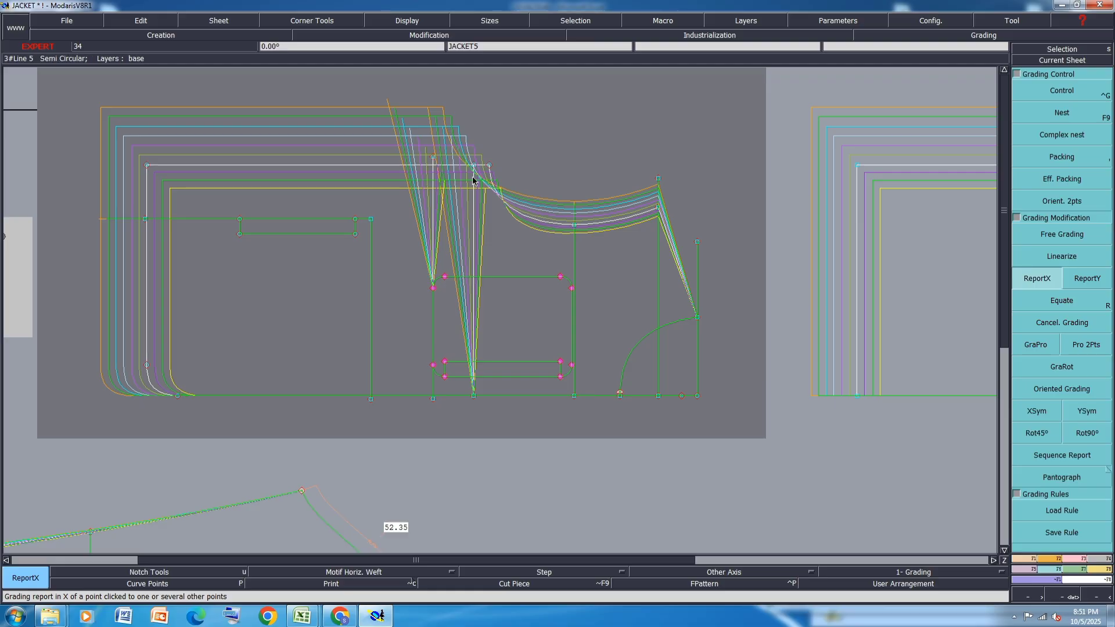
pyautogui.click(433, 289)
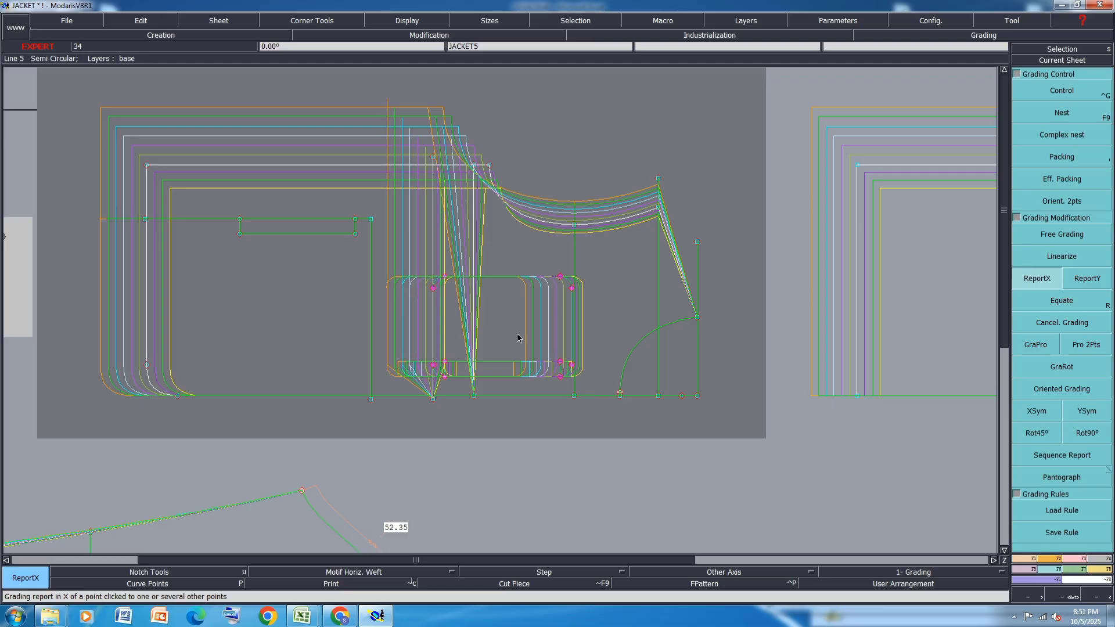
pyautogui.click(433, 398)
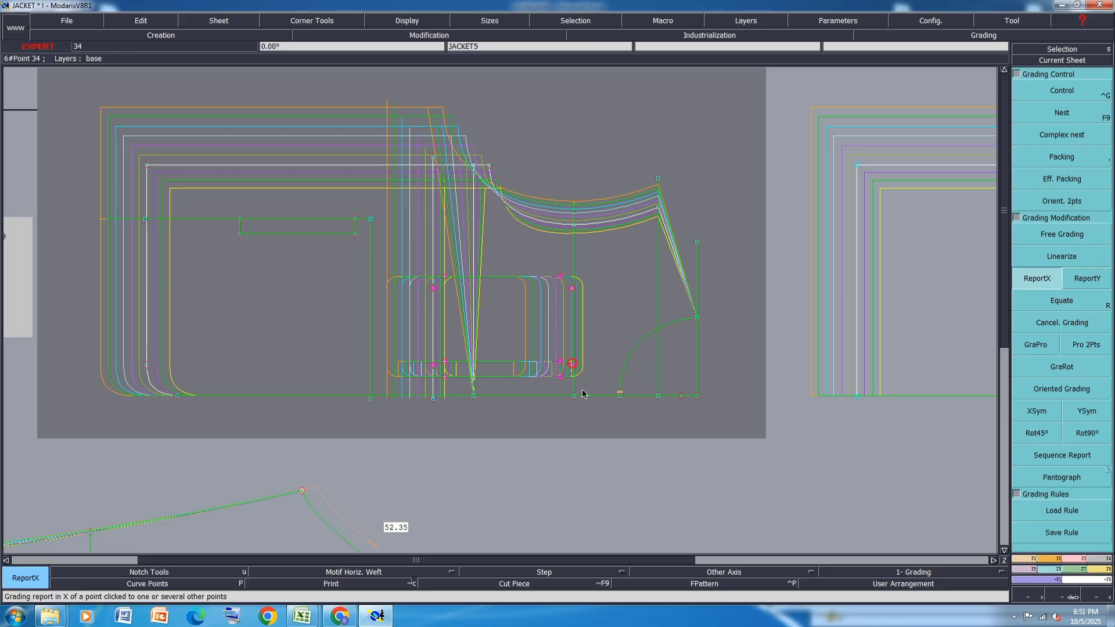
pyautogui.click(560, 277)
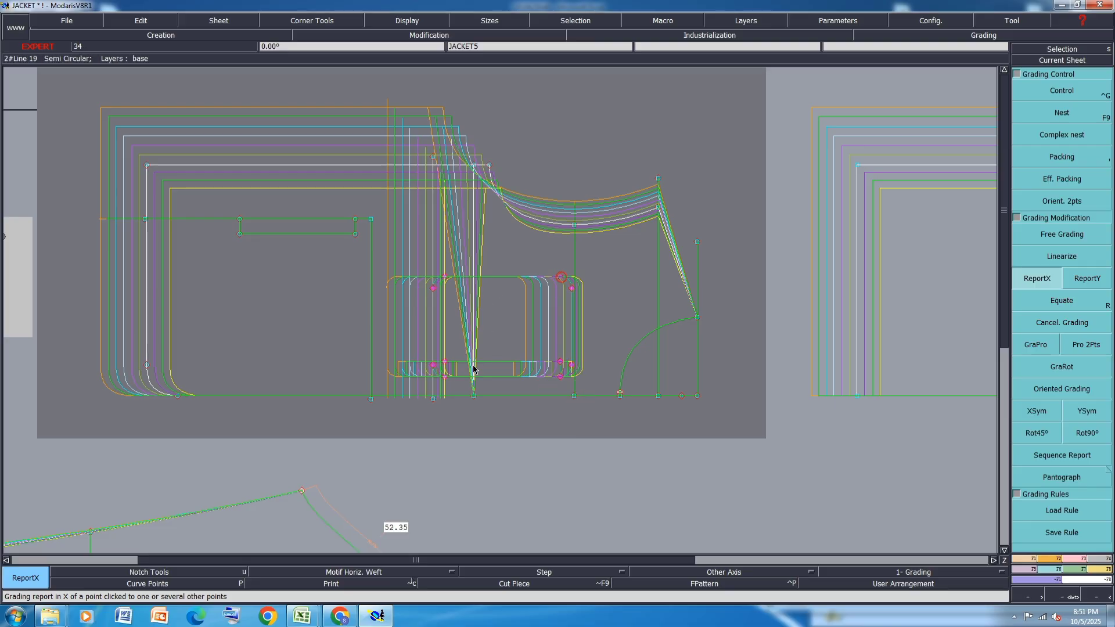
pyautogui.click(474, 397)
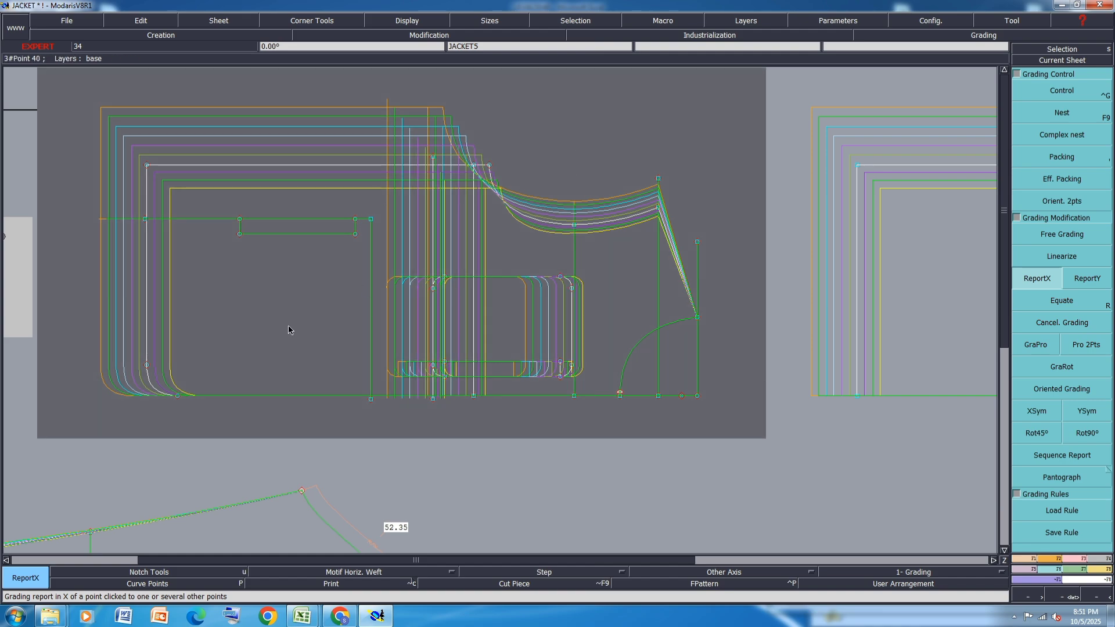
# Copy the front hem point's X grading to the lower pocket points and the adjacent vertical guide line, and save the model
pyautogui.moveTo(380, 193); pyautogui.dragTo(237, 429)
pyautogui.click(144, 219)
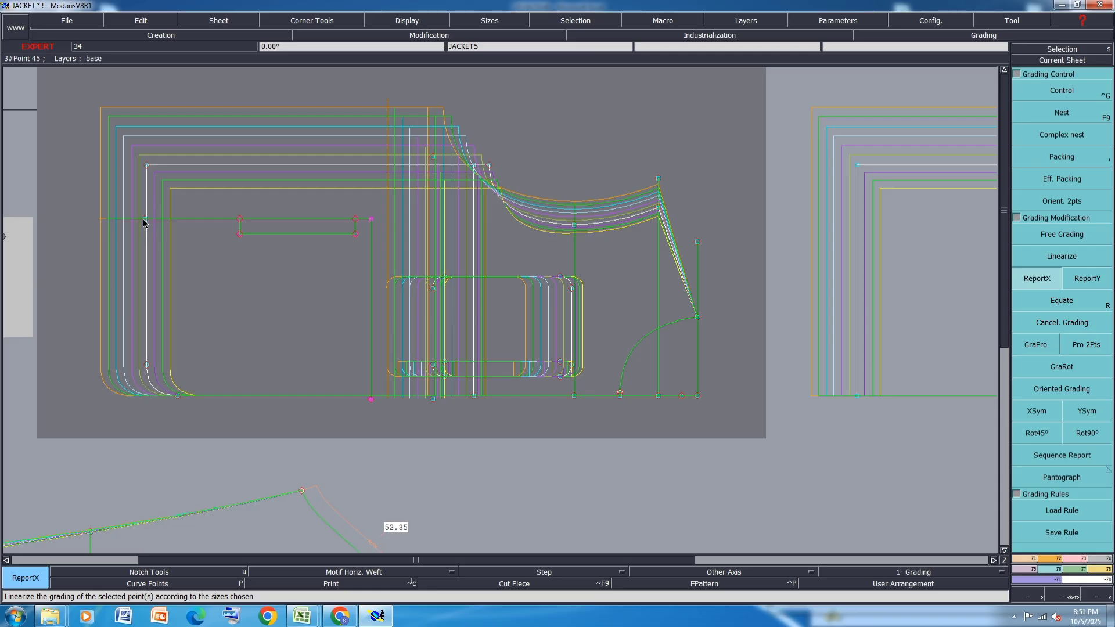
pyautogui.click(355, 221)
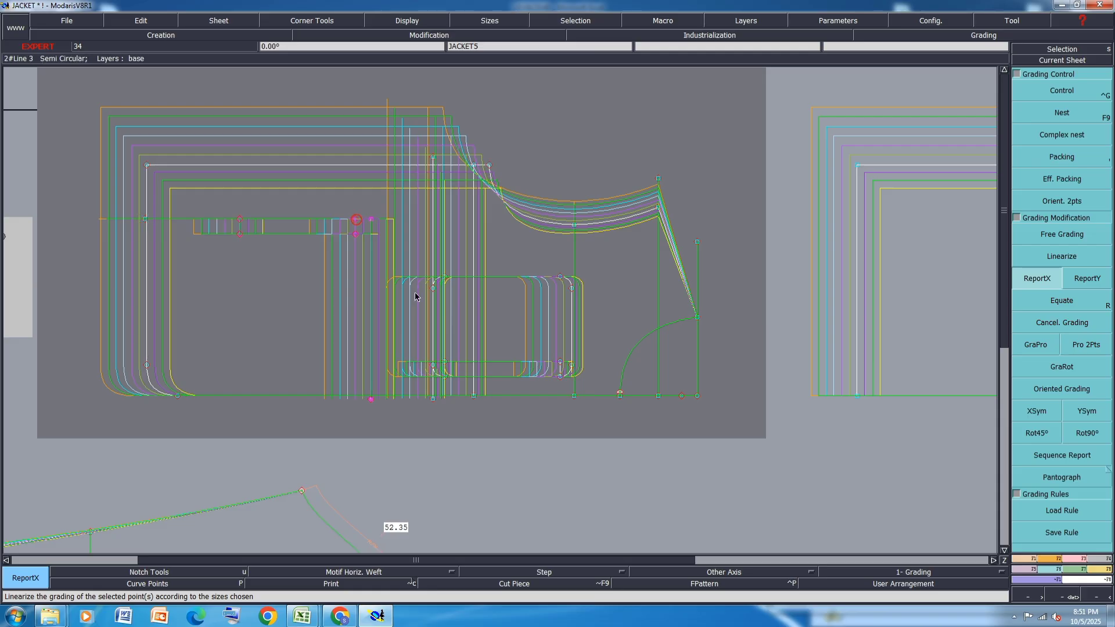
pyautogui.click(513, 504)
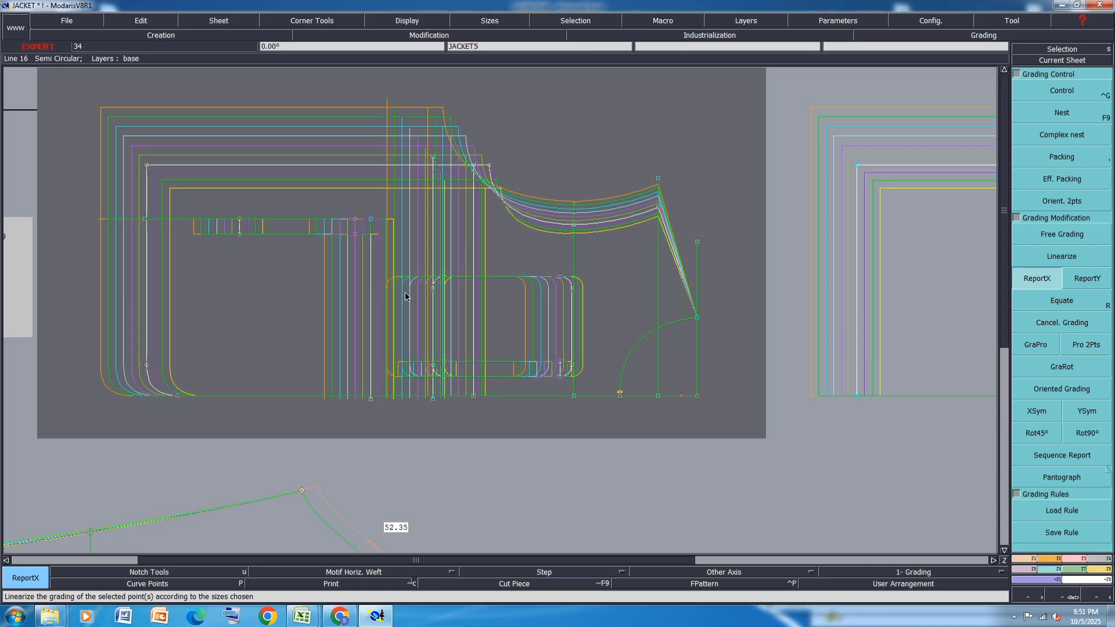
pyautogui.hotkey('ctrl', 's')
pyautogui.click(475, 368)
# Copy the front underarm point's X grading to the back piece's underarm point and both ends of its chest line
pyautogui.scroll(-3, 306, 219)
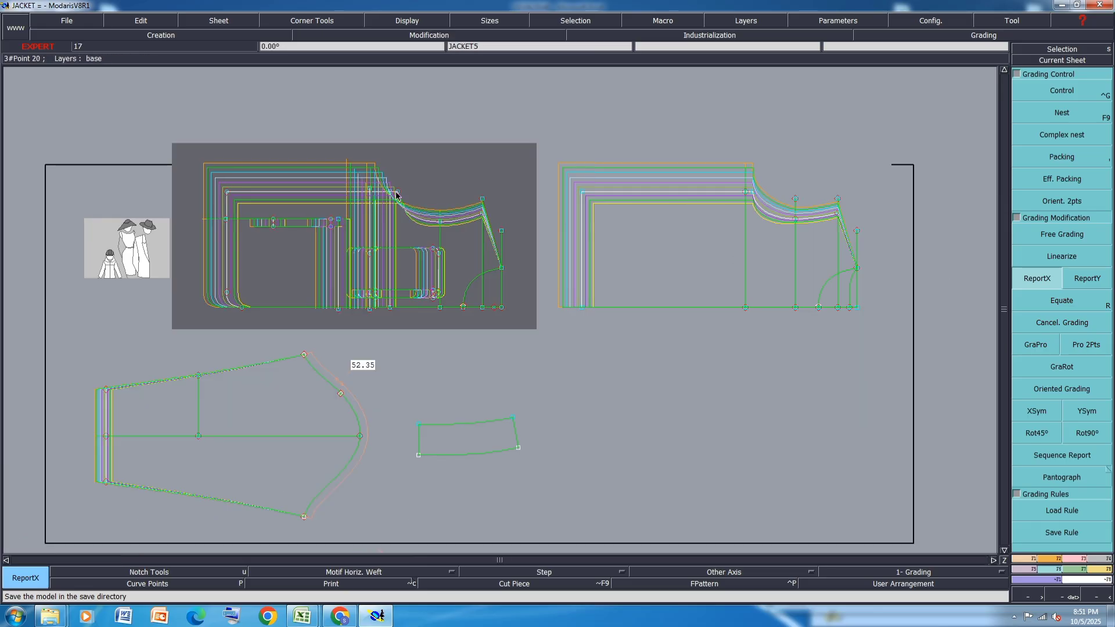
pyautogui.click(743, 194)
pyautogui.click(744, 194)
pyautogui.click(745, 306)
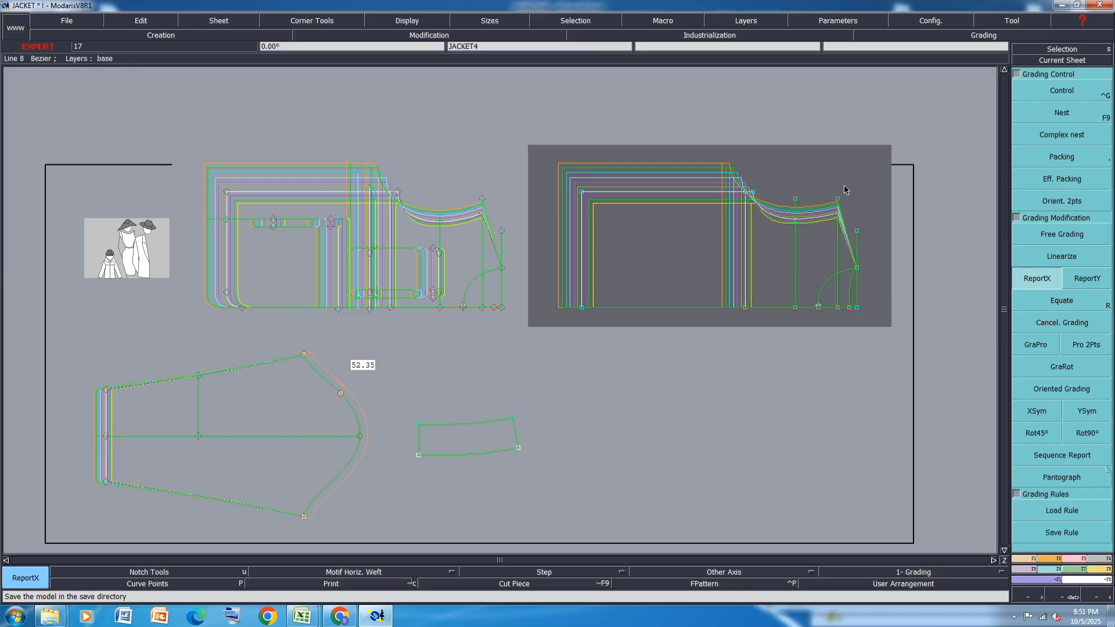
pyautogui.scroll(3, 831, 181)
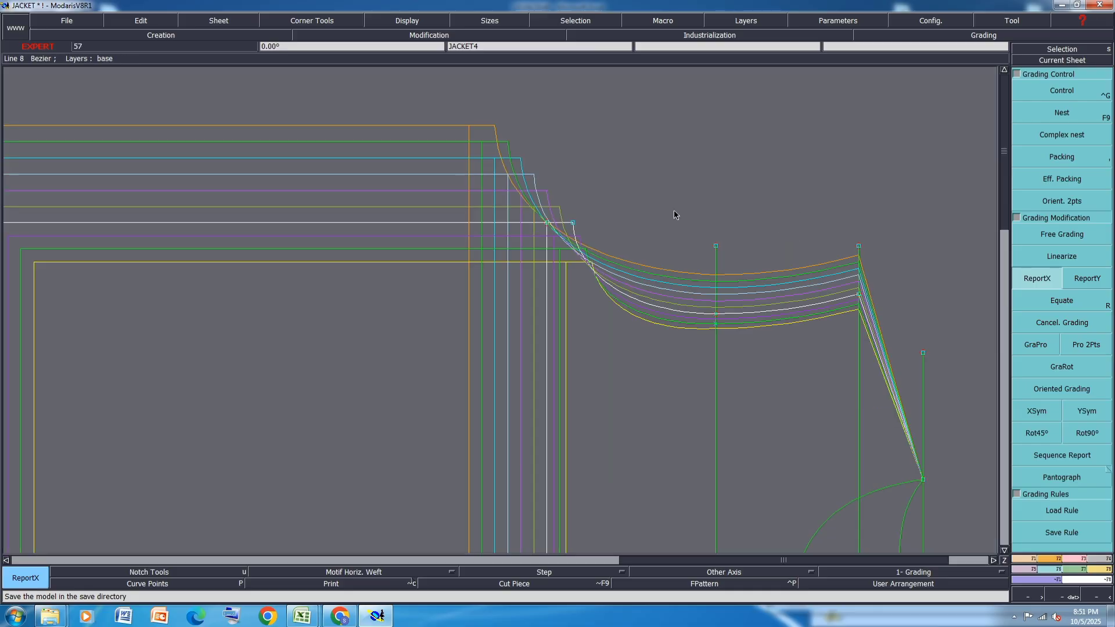
# Save the jacket model and arrange all the pattern sheets on the desk
pyautogui.hotkey('ctrl', 's')
pyautogui.click(480, 371)
pyautogui.scroll(-3, 516, 252)
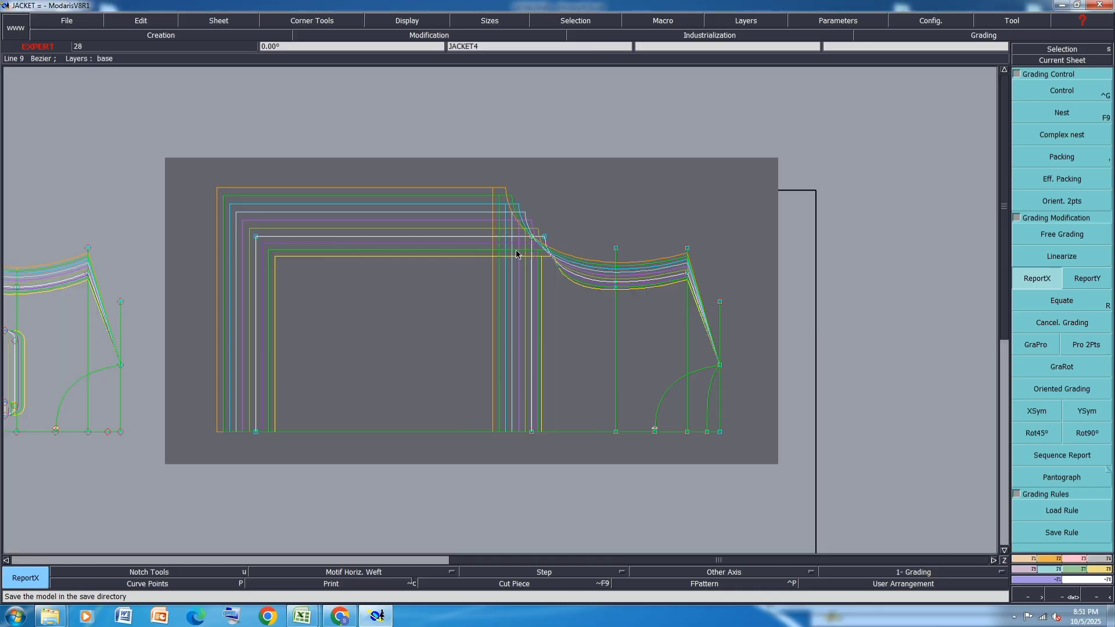
pyautogui.press('8')
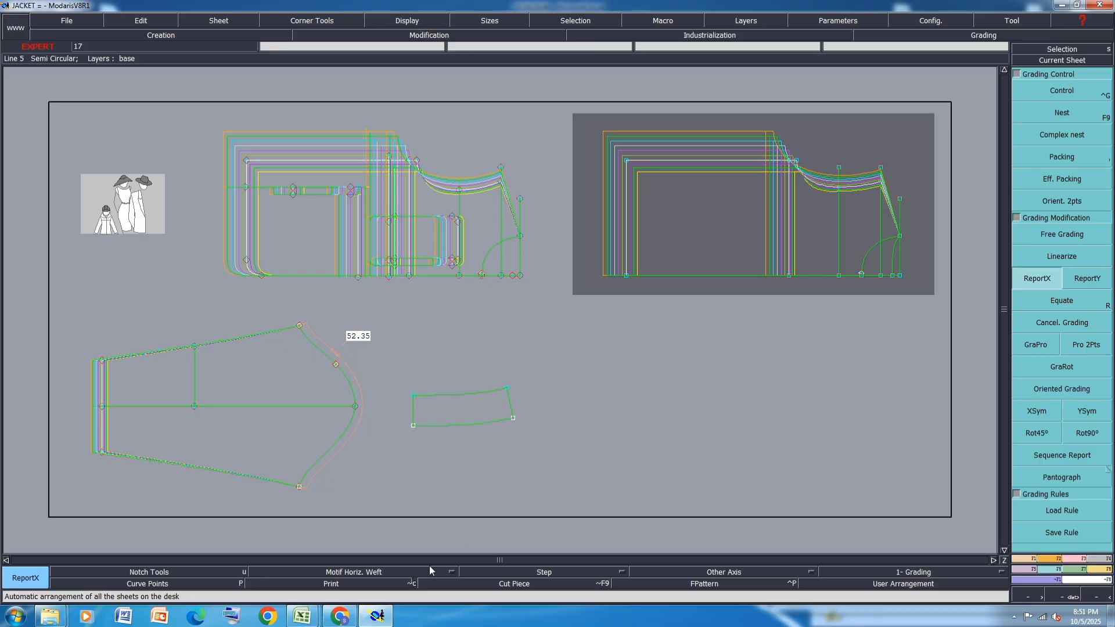
# Switch to the size spec workbook, select the bicep width row and show the cell formatting commands
pyautogui.click(294, 615)
pyautogui.click(356, 554)
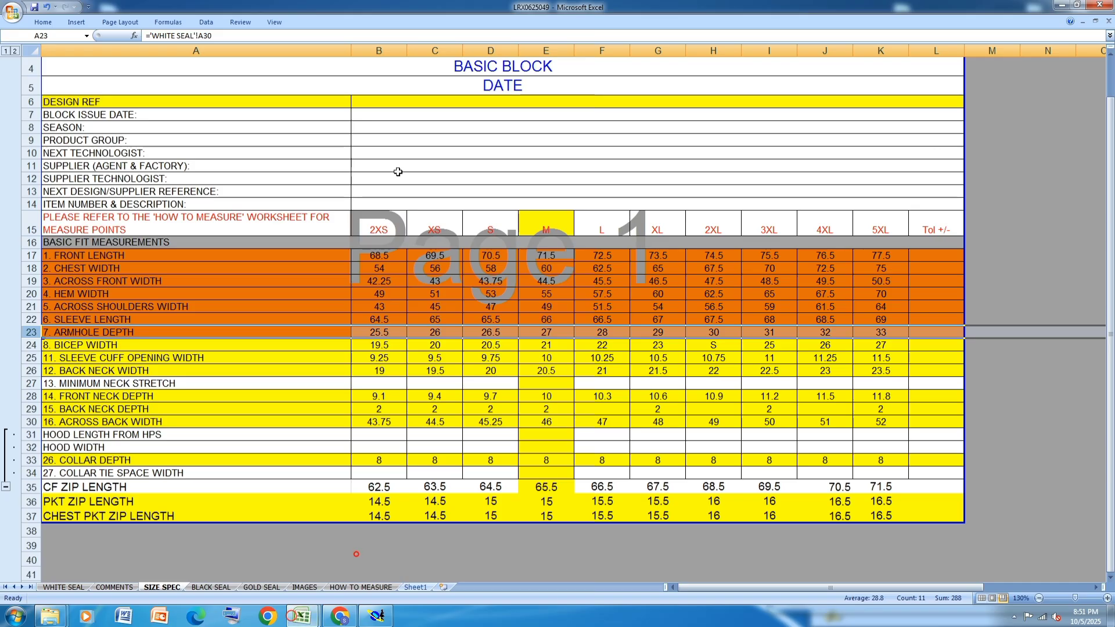
pyautogui.click(28, 345)
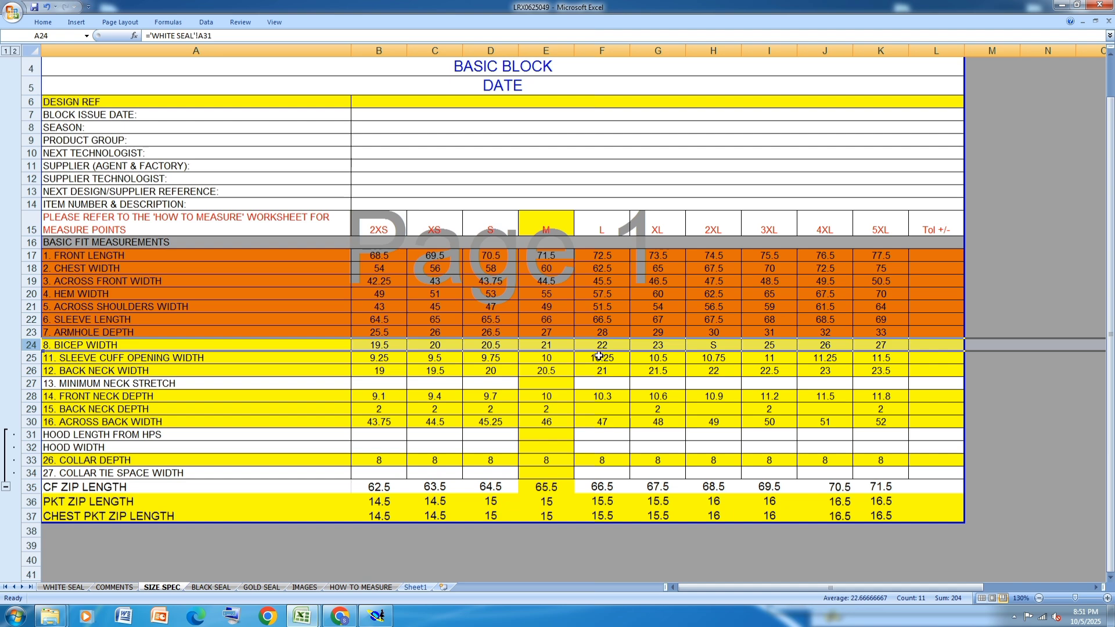
pyautogui.click(44, 23)
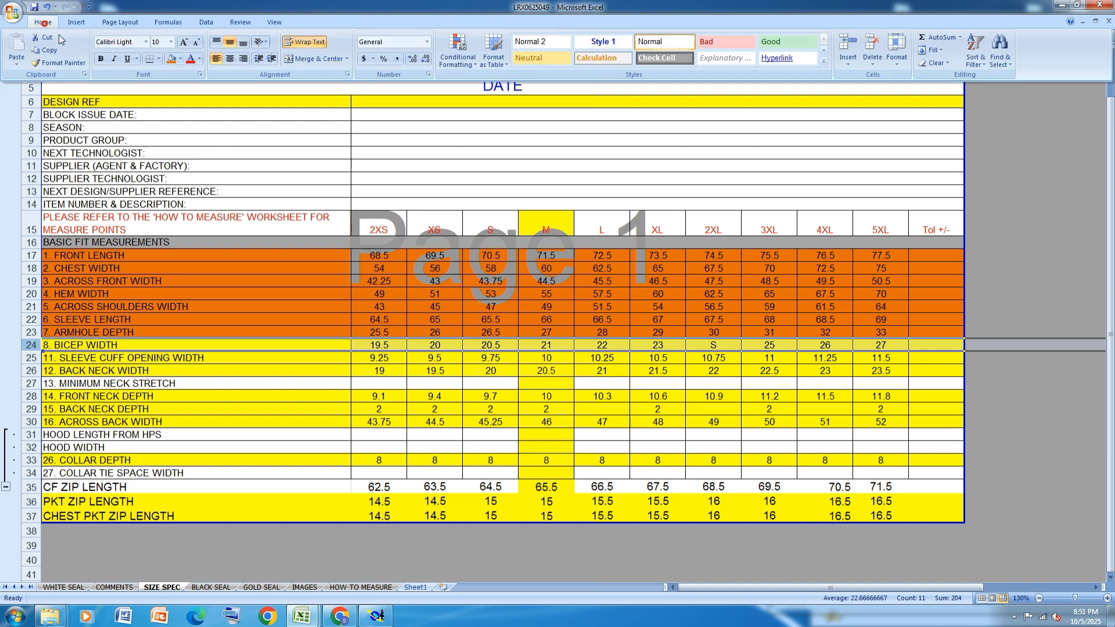
# In Modaris, grade the sleeve's upper underarm corner by 0.5 in ddy for the size steps from 2XS up to M
pyautogui.click(375, 615)
pyautogui.hotkey('ctrl', 'g')
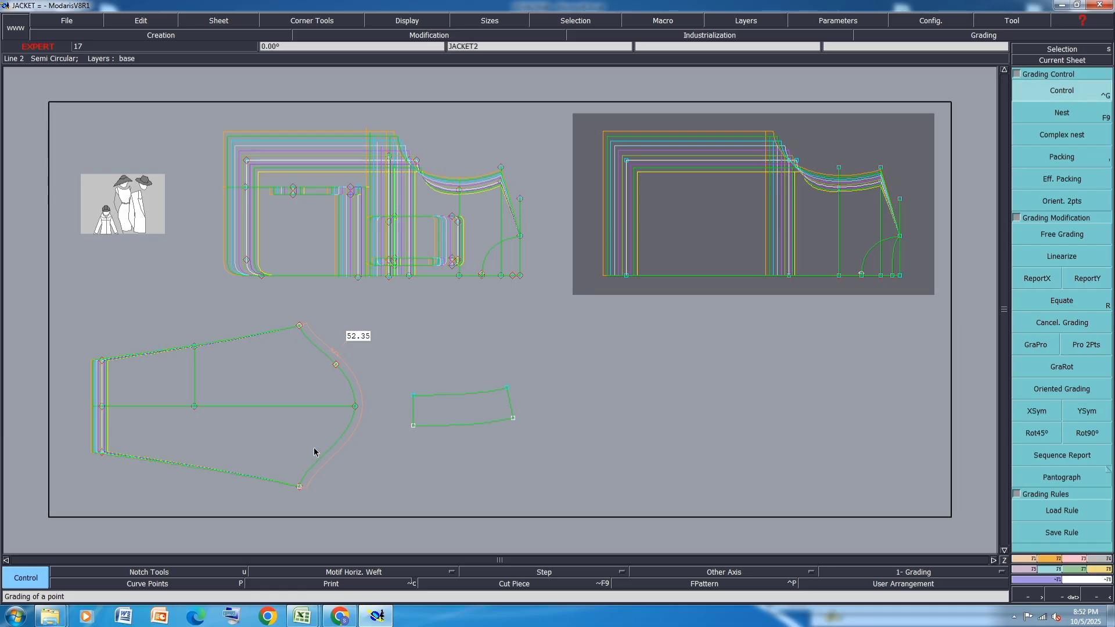
pyautogui.scroll(2, 289, 480)
pyautogui.click(308, 250)
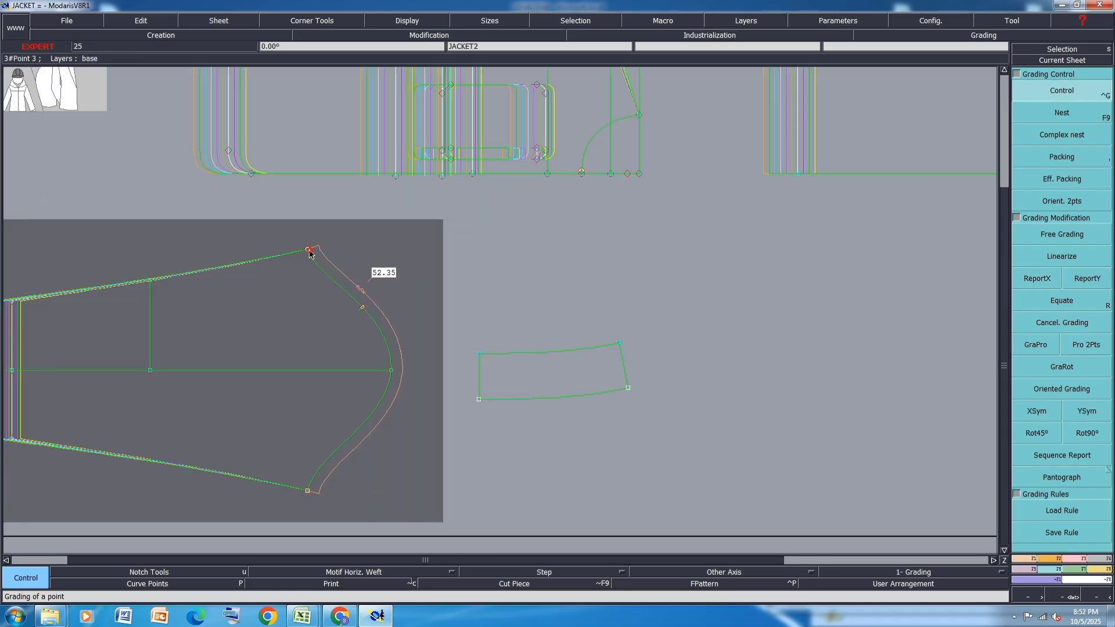
pyautogui.moveTo(987, 65); pyautogui.dragTo(994, 86)
pyautogui.write('.5')
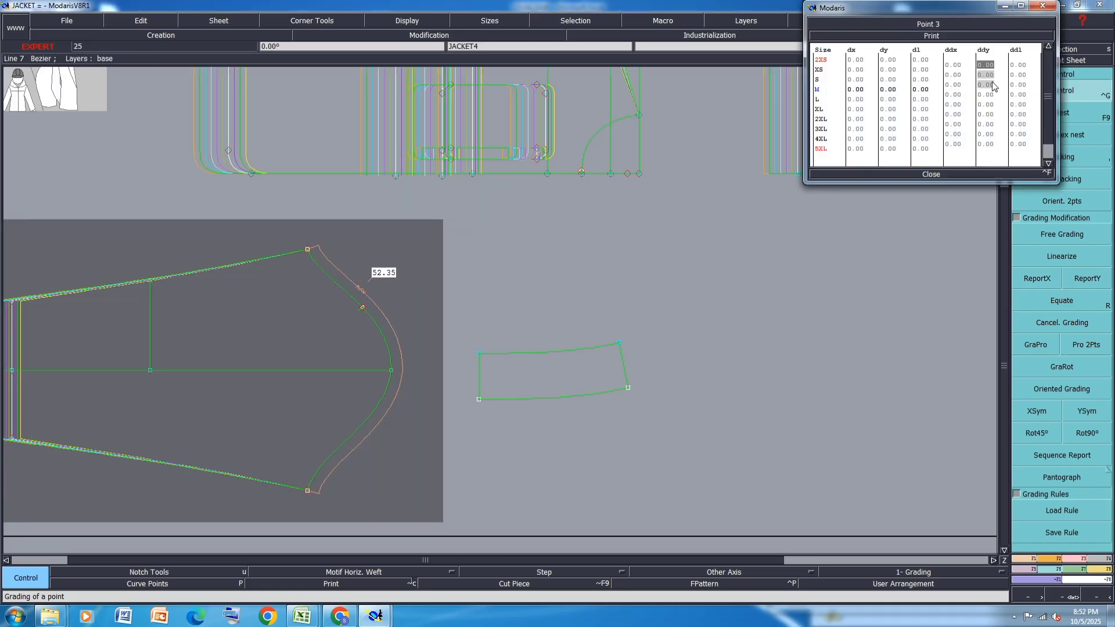
pyautogui.press('Return')
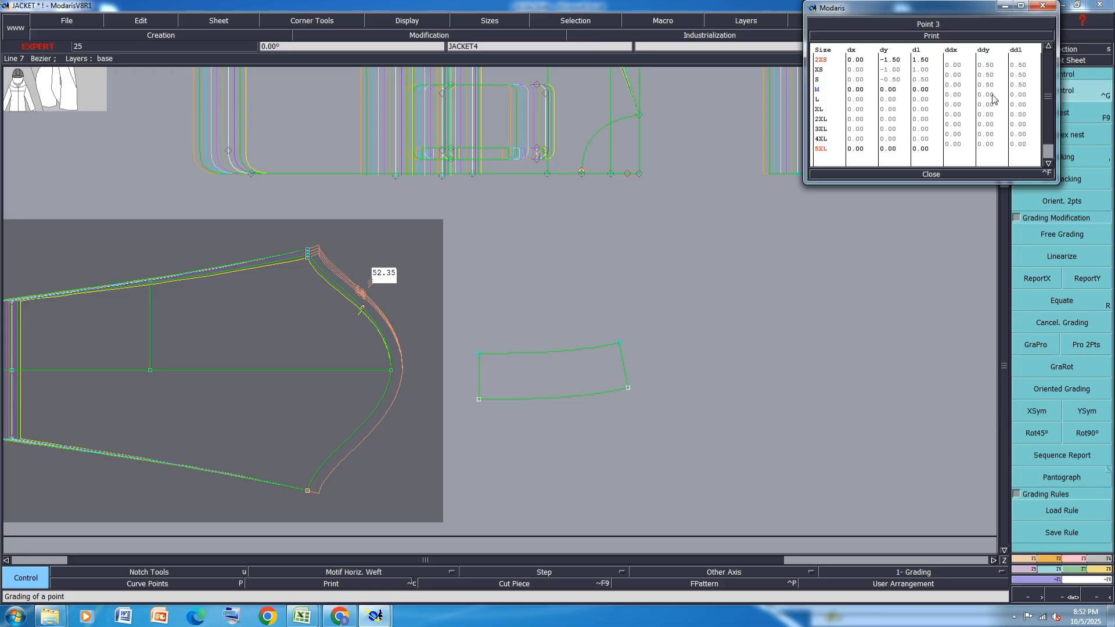
# Set the upper underarm corner's ddy to 1 for size steps L to 5XL and copy its Y grading to the sleeve's lower underarm corner
pyautogui.moveTo(985, 94); pyautogui.dragTo(990, 145)
pyautogui.write('1')
pyautogui.press('Return')
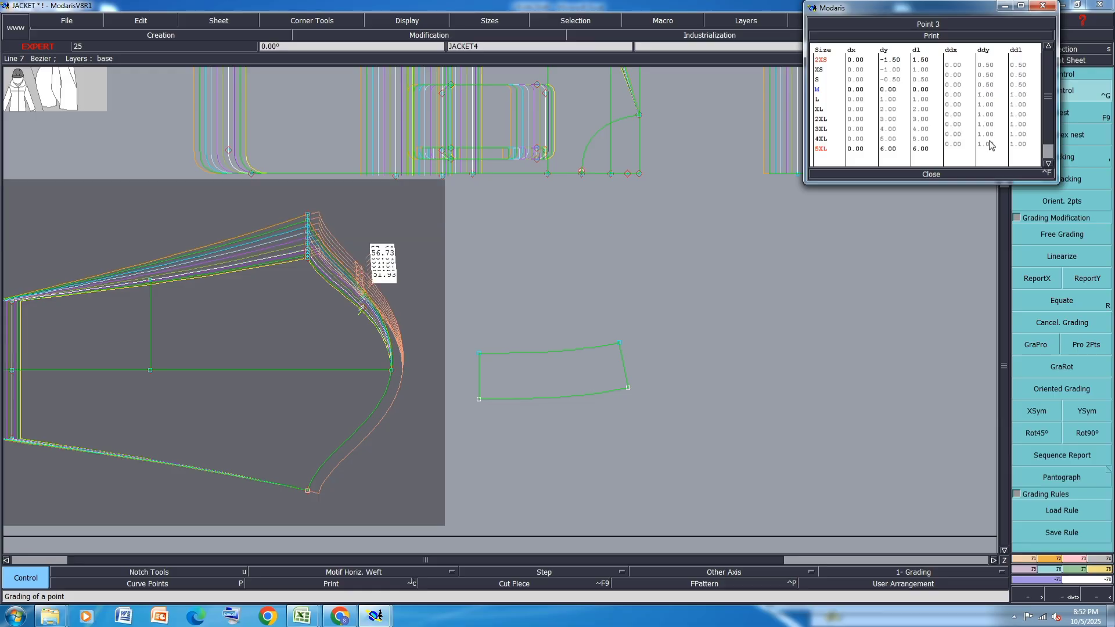
pyautogui.click(933, 174)
pyautogui.click(1087, 278)
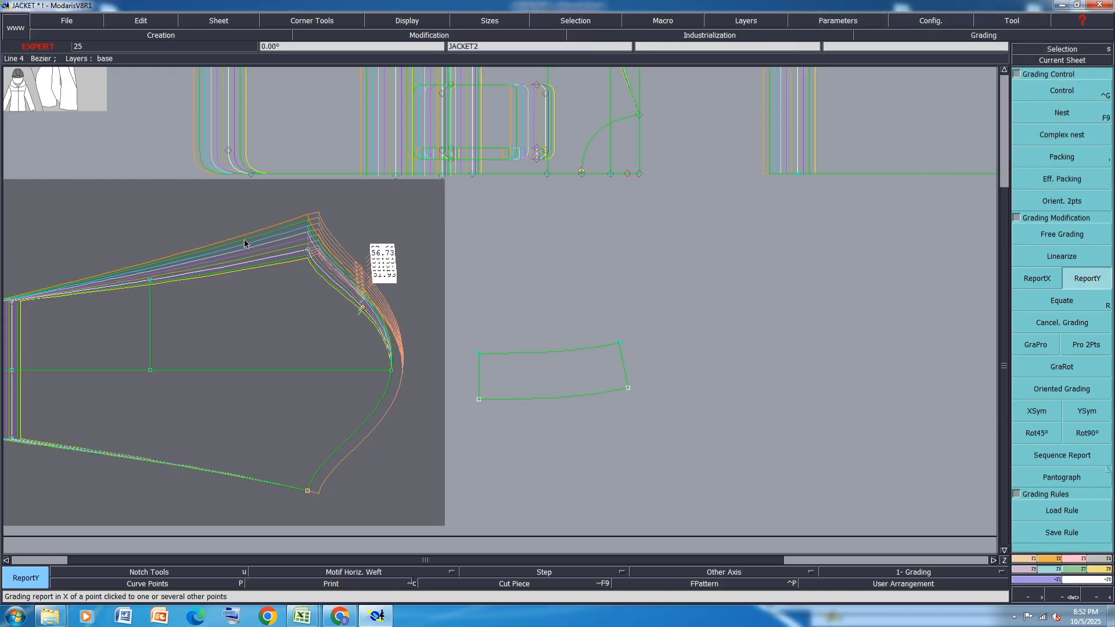
pyautogui.click(307, 491)
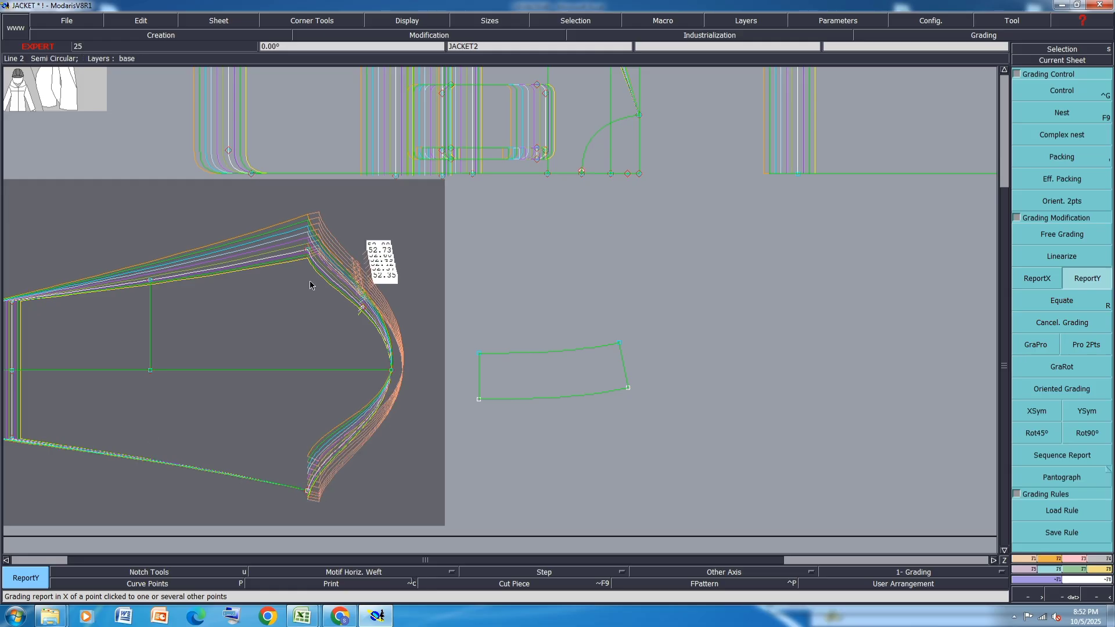
# Attach the coincident line end points at the sleeve's lower underarm corner and at its lower cuff corner
pyautogui.click(1071, 559)
pyautogui.click(1044, 310)
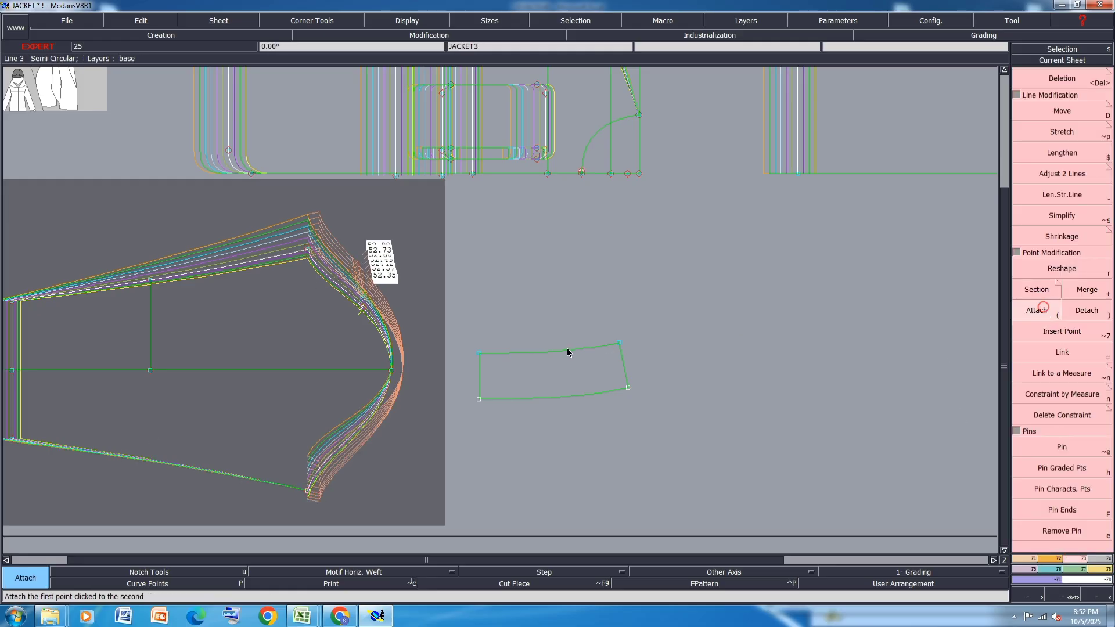
pyautogui.scroll(-3, 576, 351)
pyautogui.scroll(2, 428, 425)
pyautogui.click(475, 419)
pyautogui.click(475, 419)
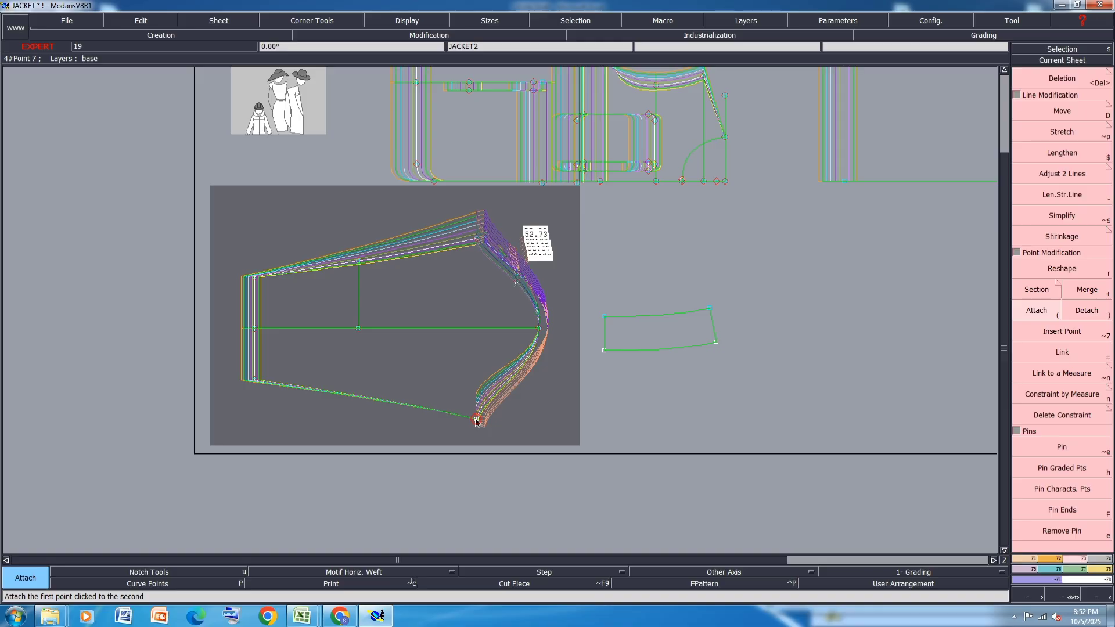
pyautogui.click(254, 380)
pyautogui.click(254, 380)
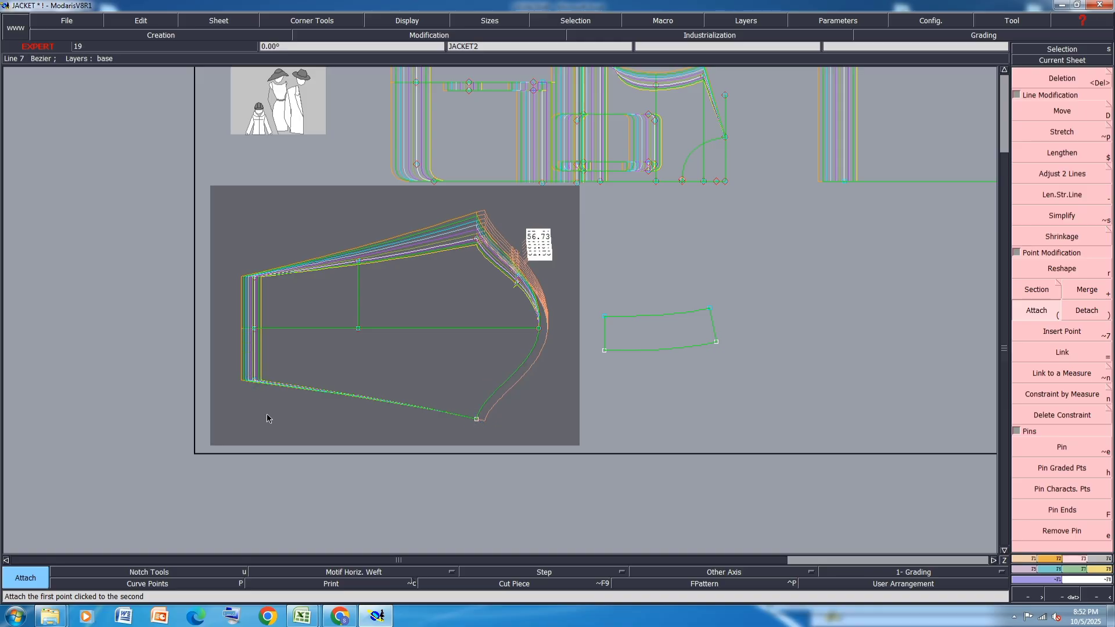
# Try attaching the sleeve's cuff centre point to the cap point and deleting the centre line, undoing both changes
pyautogui.click(254, 329)
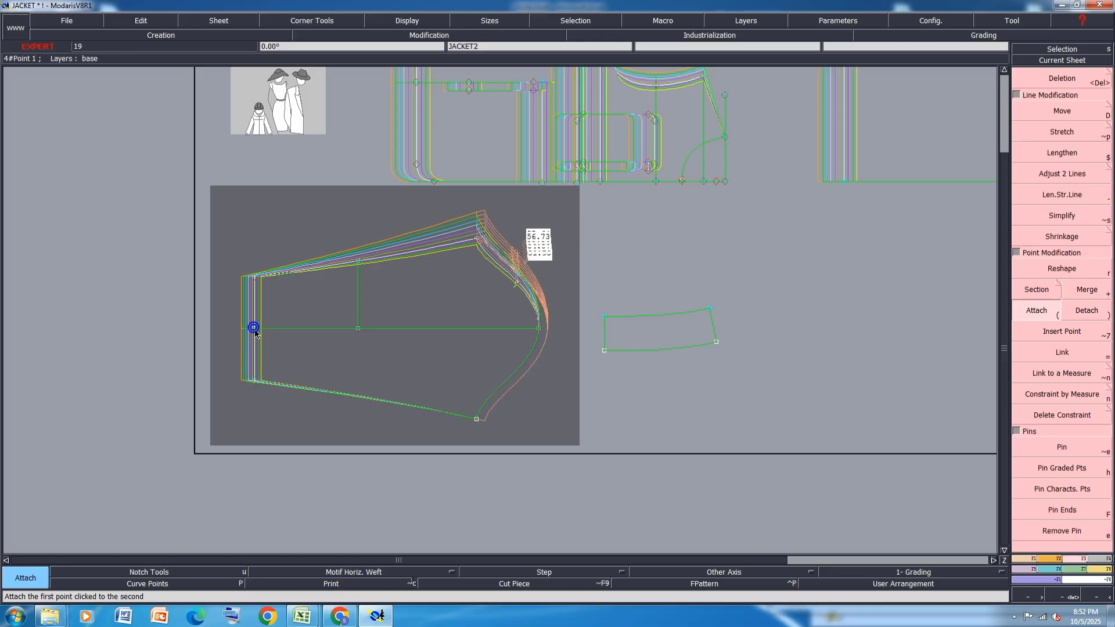
pyautogui.click(538, 330)
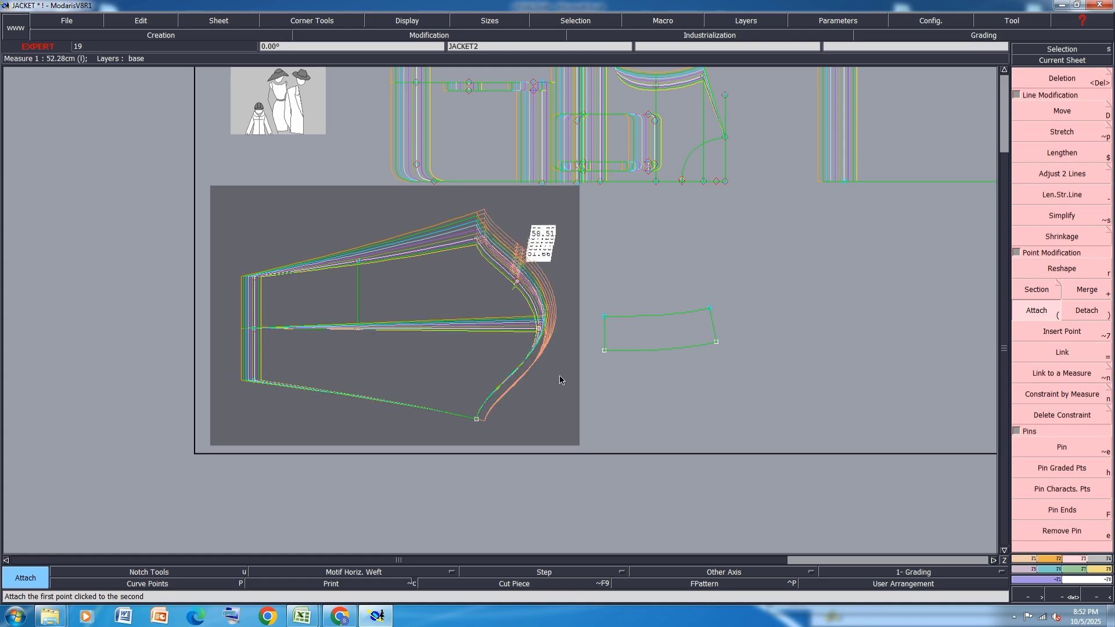
pyautogui.hotkey('ctrl', 'z')
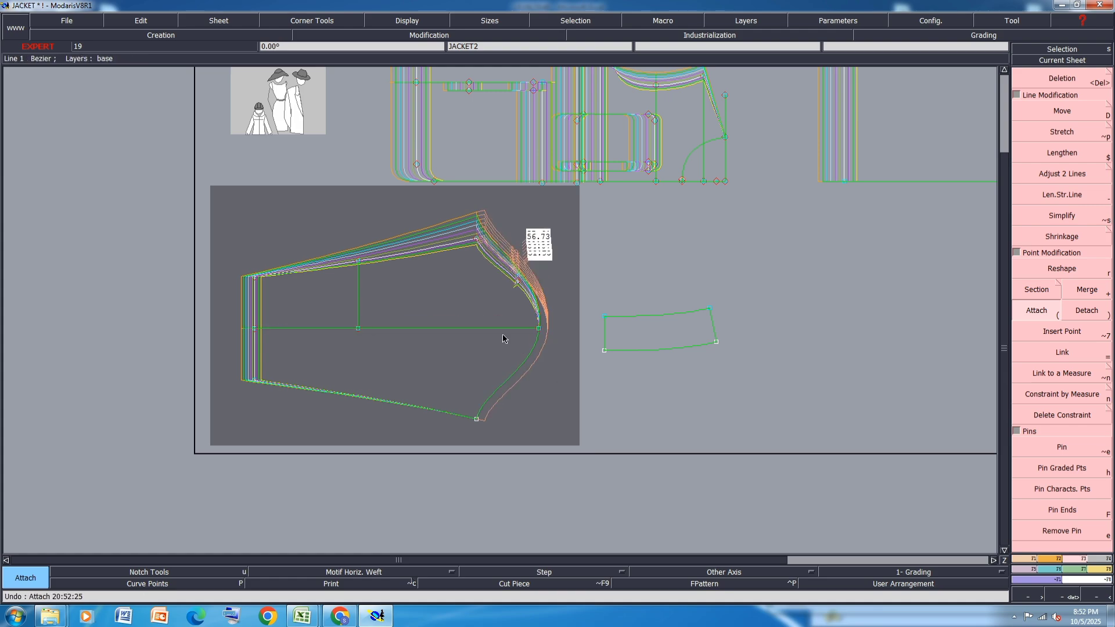
pyautogui.press('Delete')
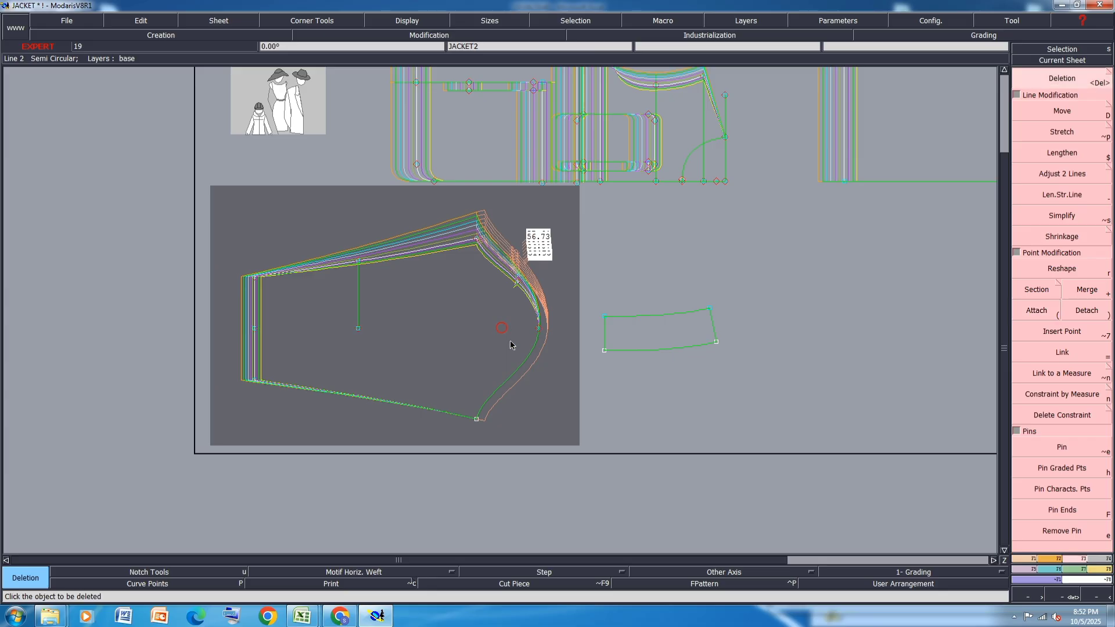
pyautogui.click(502, 329)
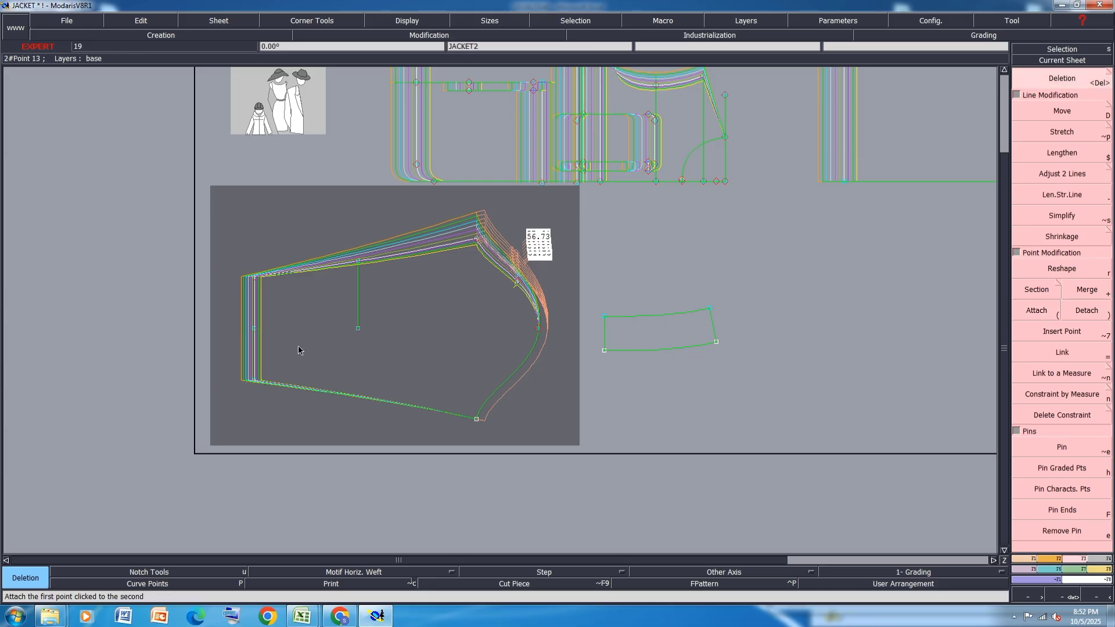
pyautogui.hotkey('ctrl', 'w')
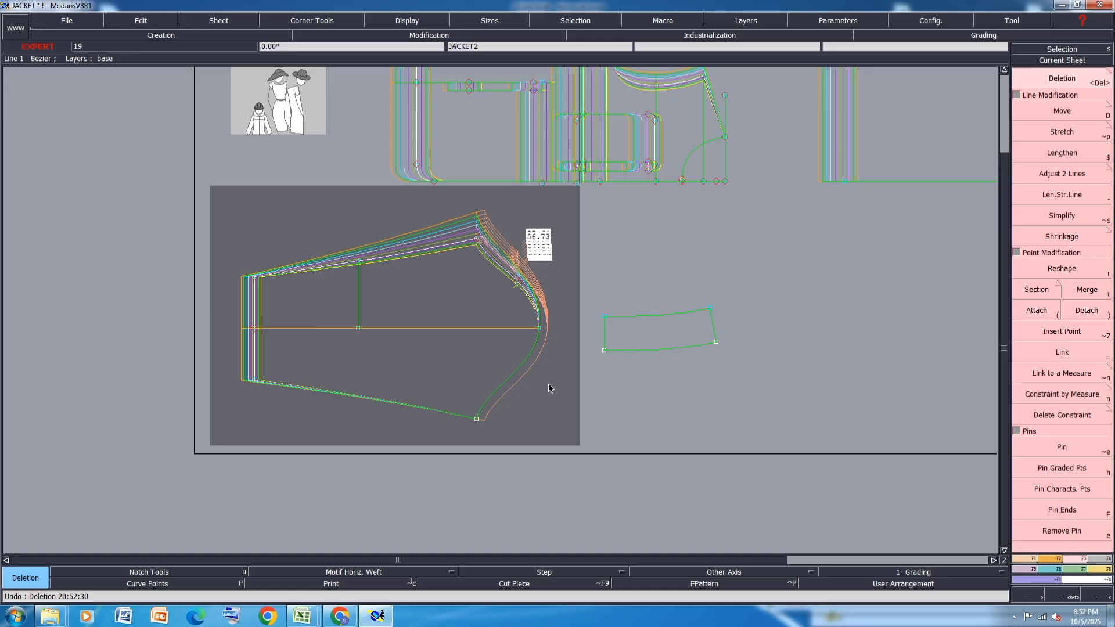
# Copy the sleeve's upper underarm corner Y grading to the lower underarm corner and mirror it about the X axis
pyautogui.click(1050, 570)
pyautogui.click(1082, 280)
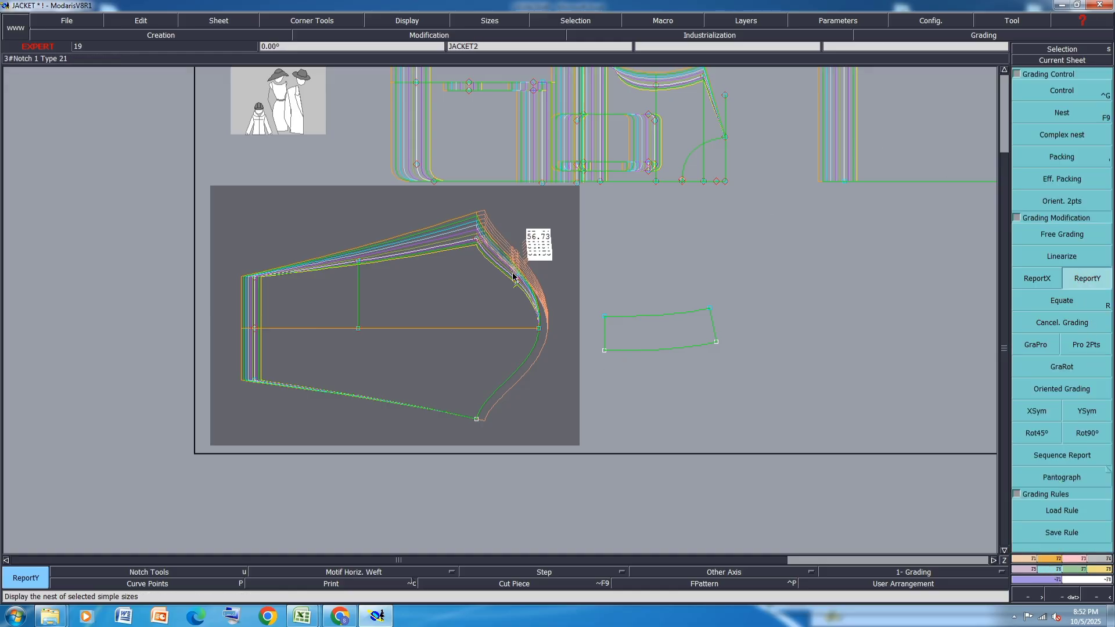
pyautogui.click(477, 422)
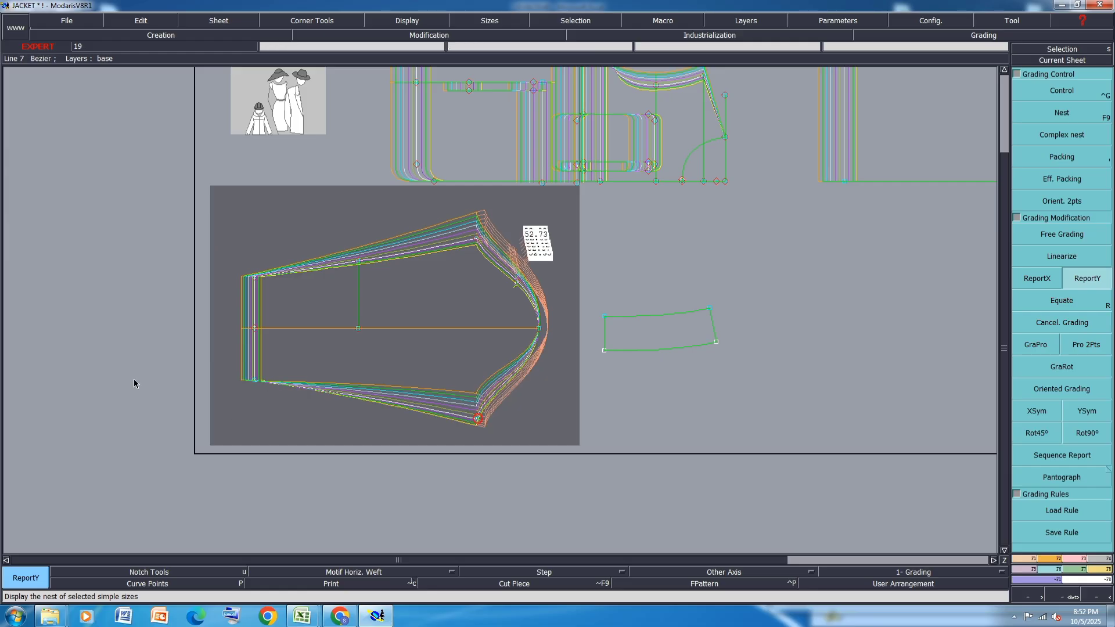
pyautogui.click(1038, 414)
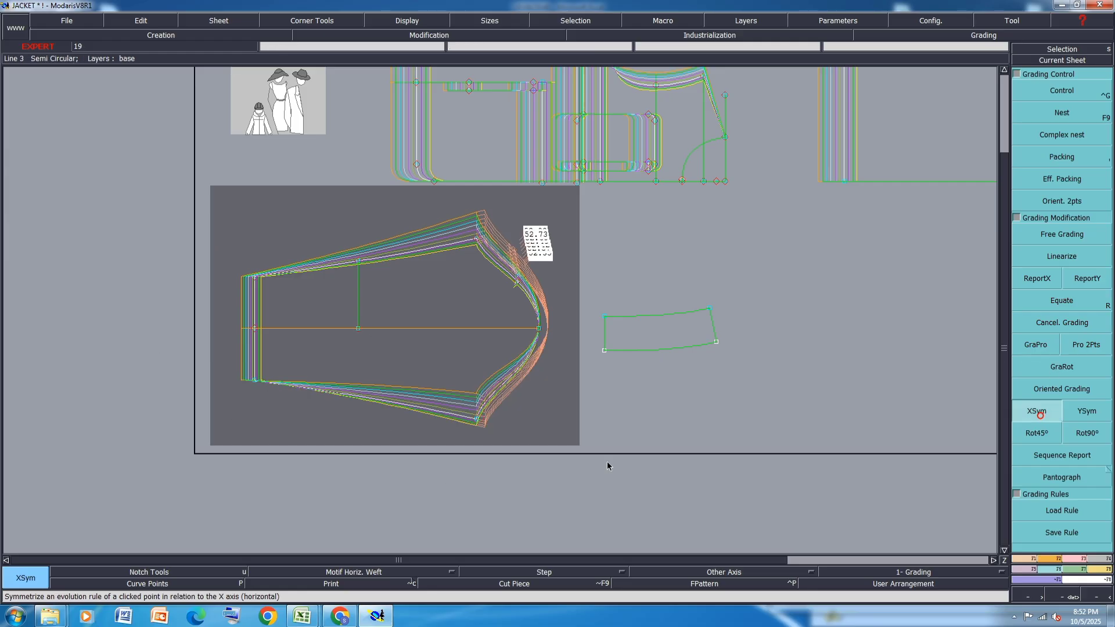
pyautogui.click(476, 419)
# Save the jacket model, continuing past the anomalies dialog
pyautogui.click(1054, 92)
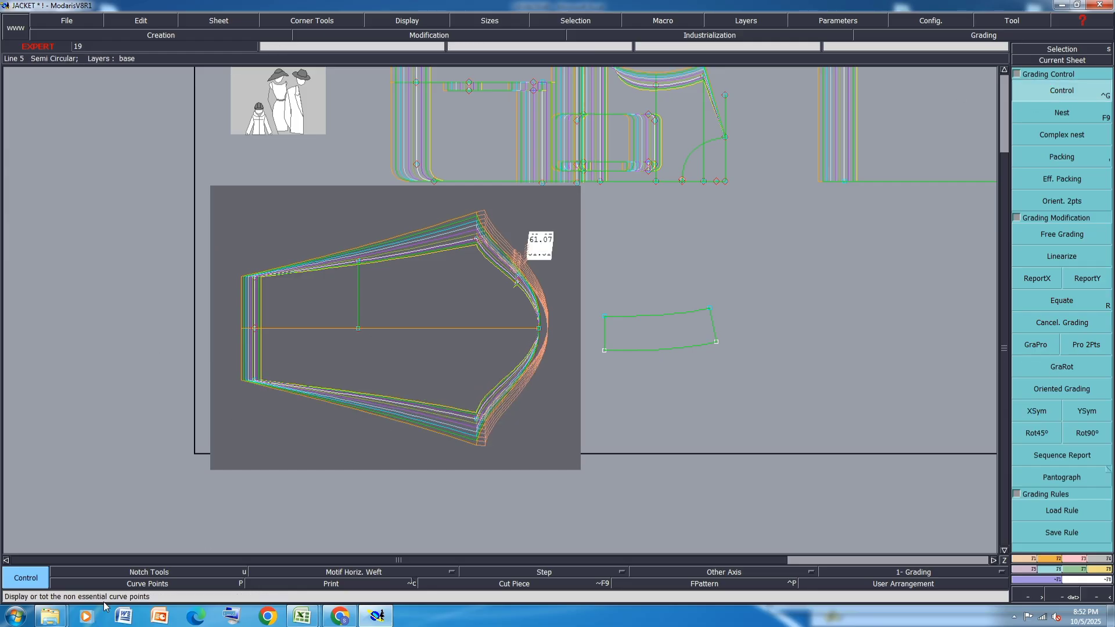
pyautogui.hotkey('ctrl', 's')
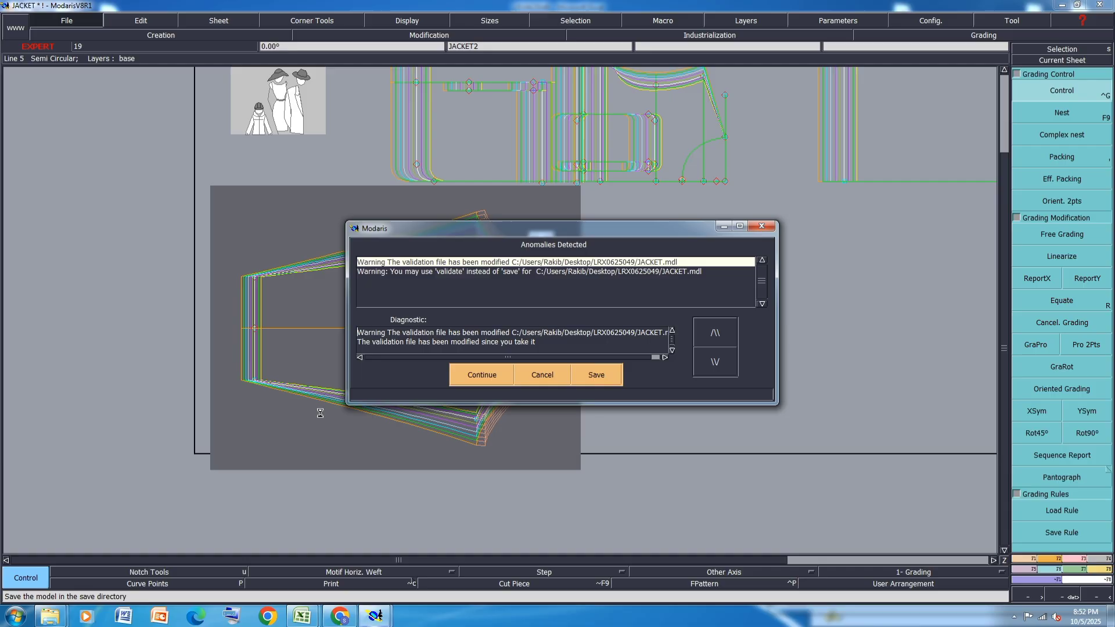
pyautogui.click(481, 374)
# Switch to the size spec workbook and fill the sleeve cuff opening width row with orange
pyautogui.click(302, 615)
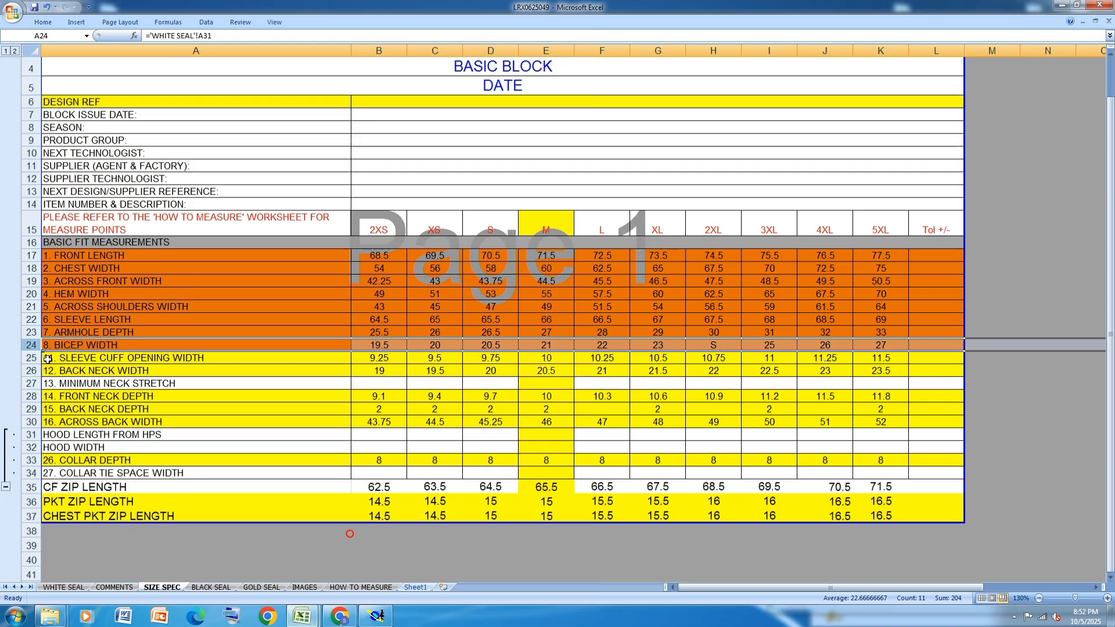
pyautogui.click(24, 358)
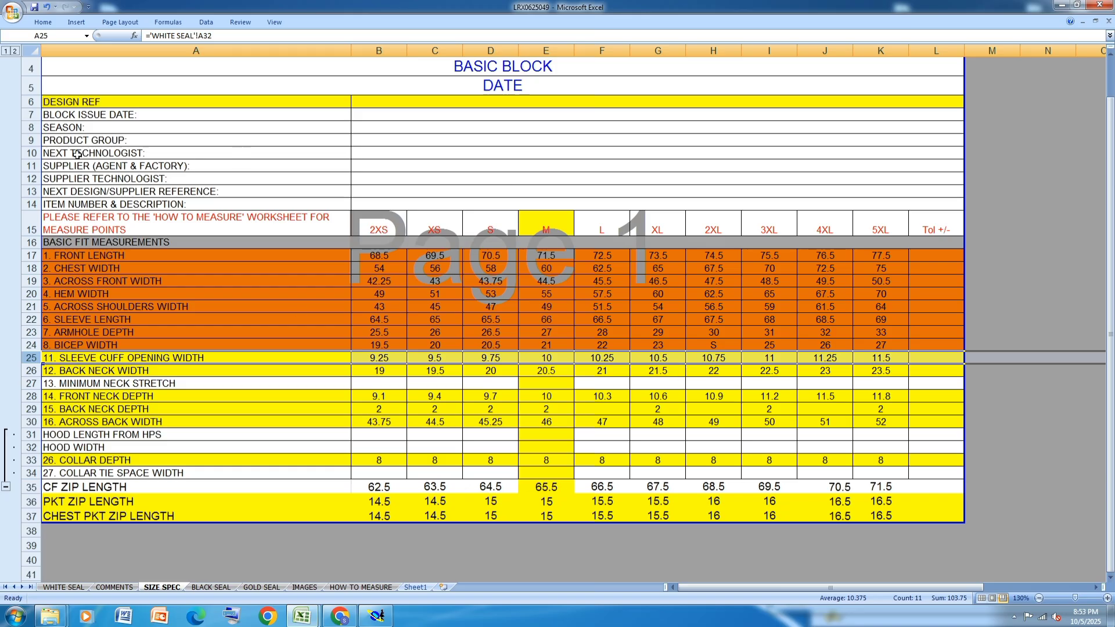
pyautogui.click(43, 22)
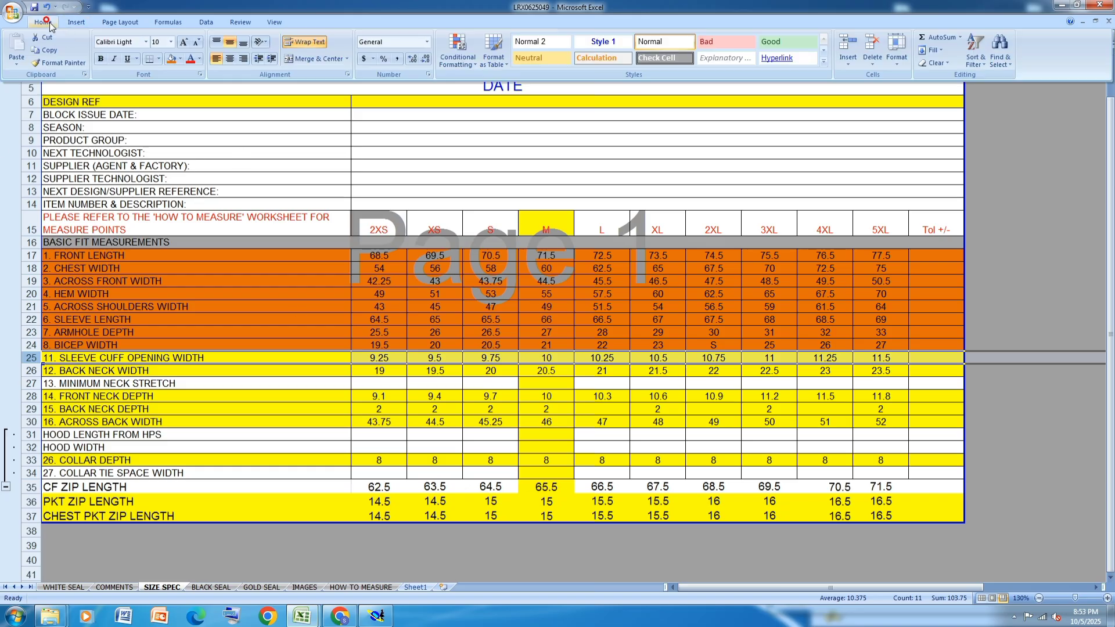
pyautogui.click(173, 60)
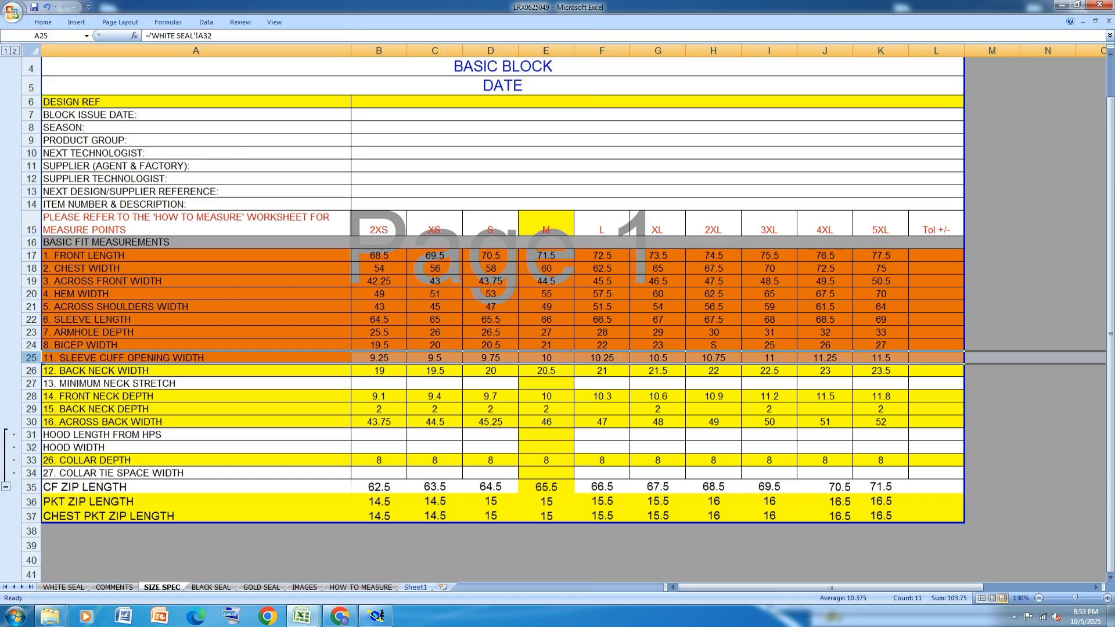
# In Modaris, set the sleeve's upper cuff corner ddy to 0.25 for all size steps from 2XS to 5XL
pyautogui.click(378, 616)
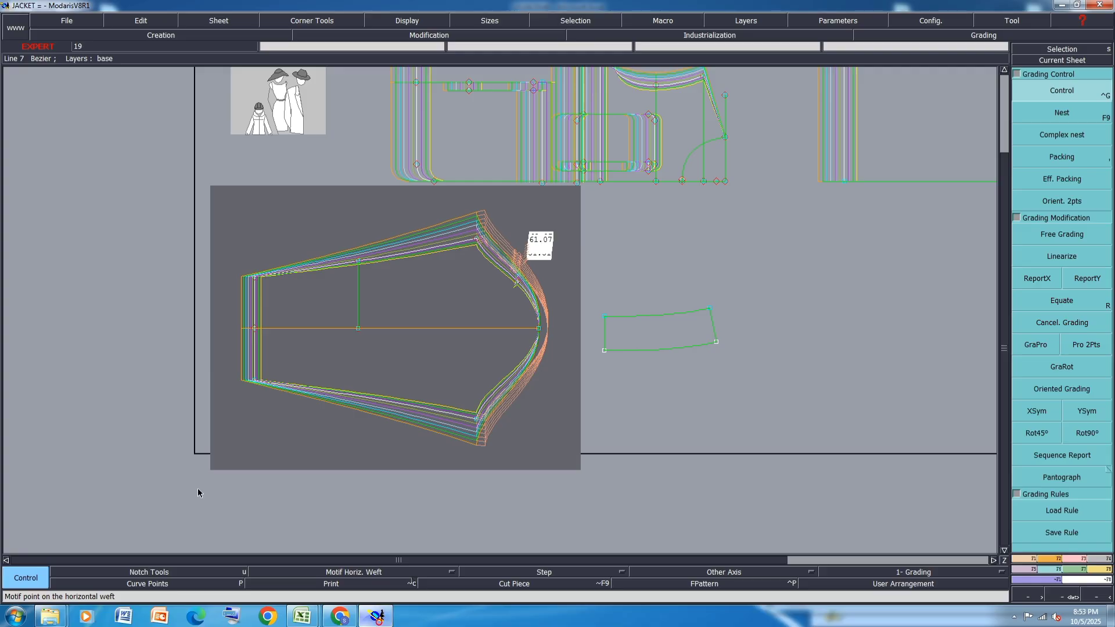
pyautogui.click(245, 278)
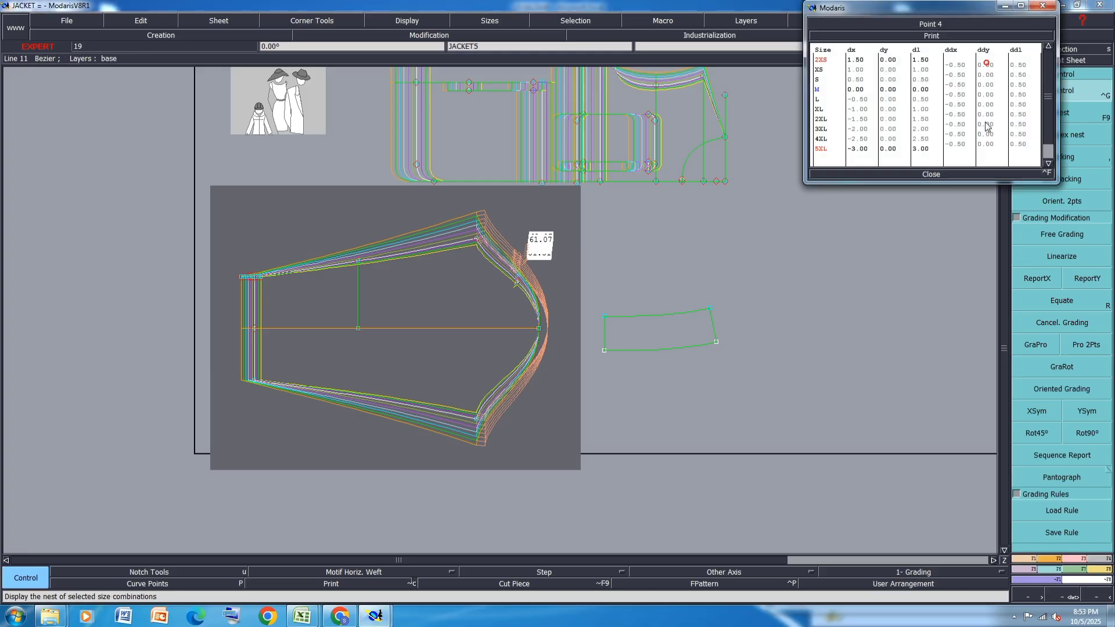
pyautogui.moveTo(987, 126); pyautogui.dragTo(992, 145)
pyautogui.write('.25')
pyautogui.press('Return')
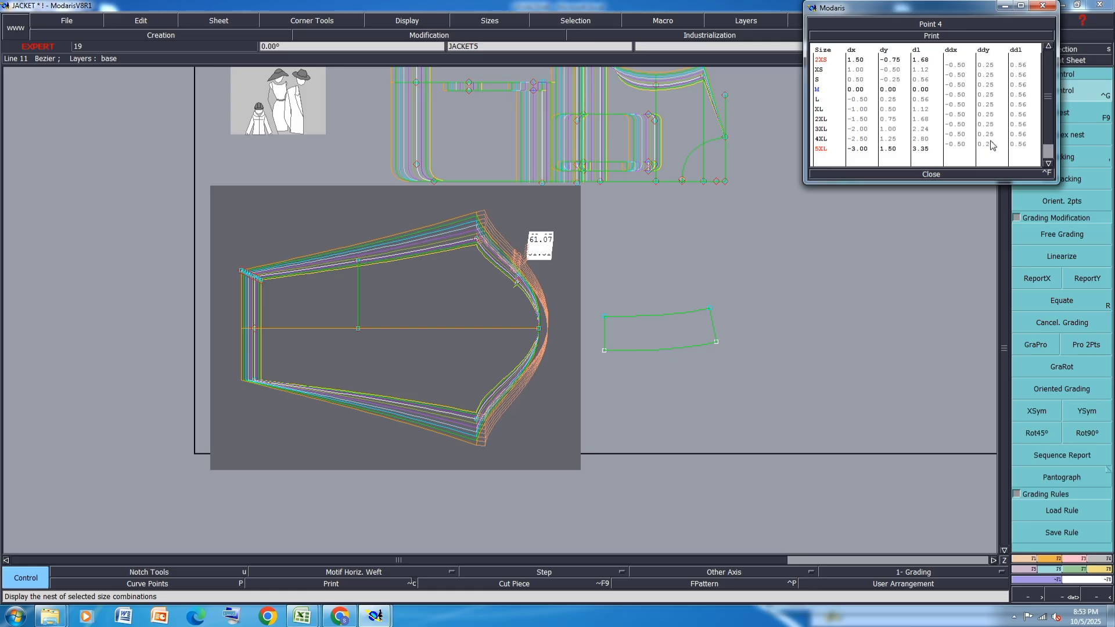
pyautogui.click(928, 174)
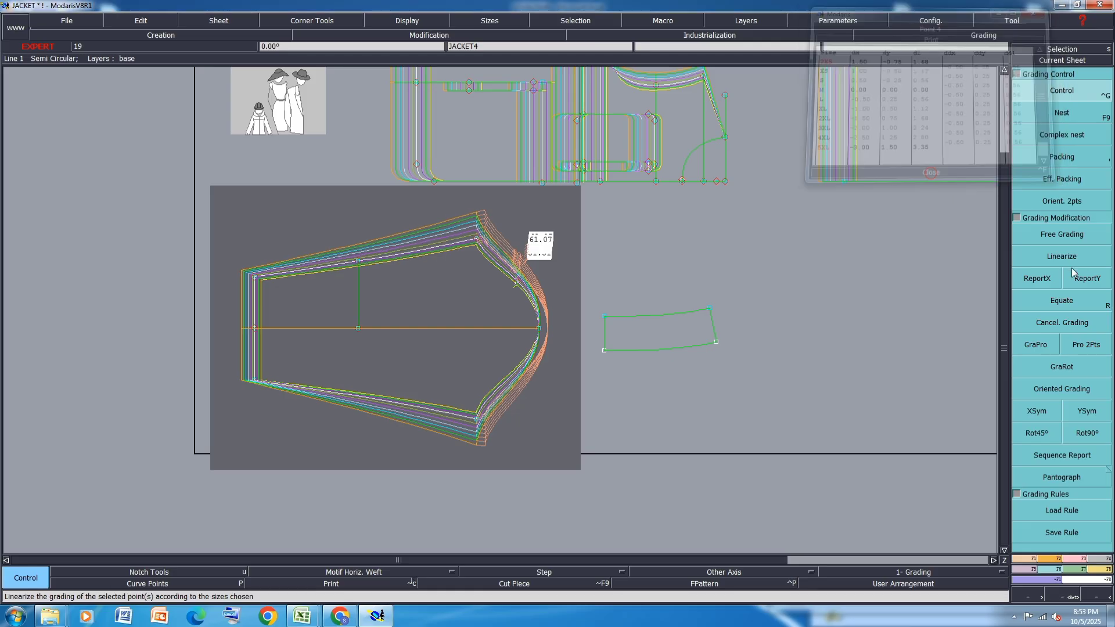
# Copy the upper cuff corner's Y grading to the lower cuff corner and mirror it about the X axis
pyautogui.click(1080, 279)
pyautogui.click(253, 280)
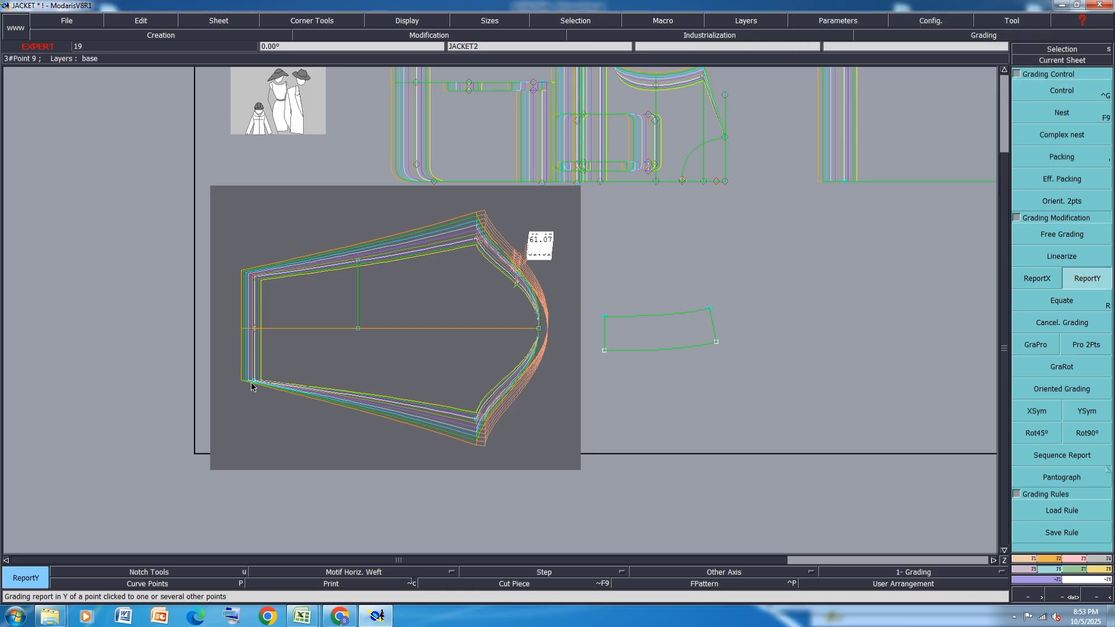
pyautogui.click(254, 382)
pyautogui.click(1037, 410)
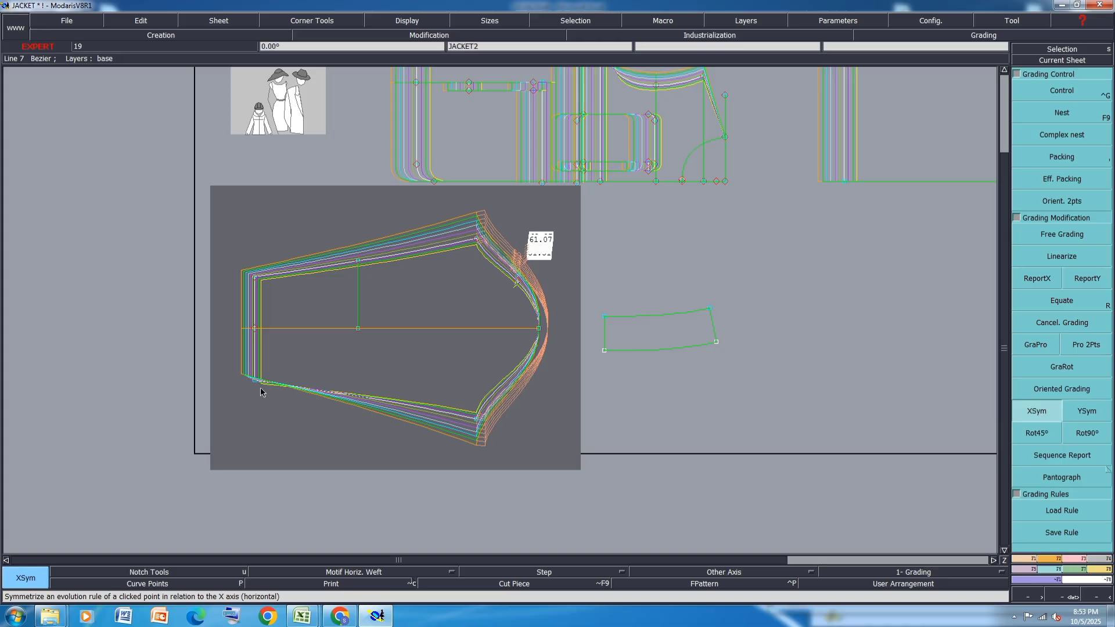
pyautogui.click(253, 381)
# Set the sleeve's upper underarm corner ddx to -0.5 for all size steps from 2XS to 5XL
pyautogui.click(1043, 93)
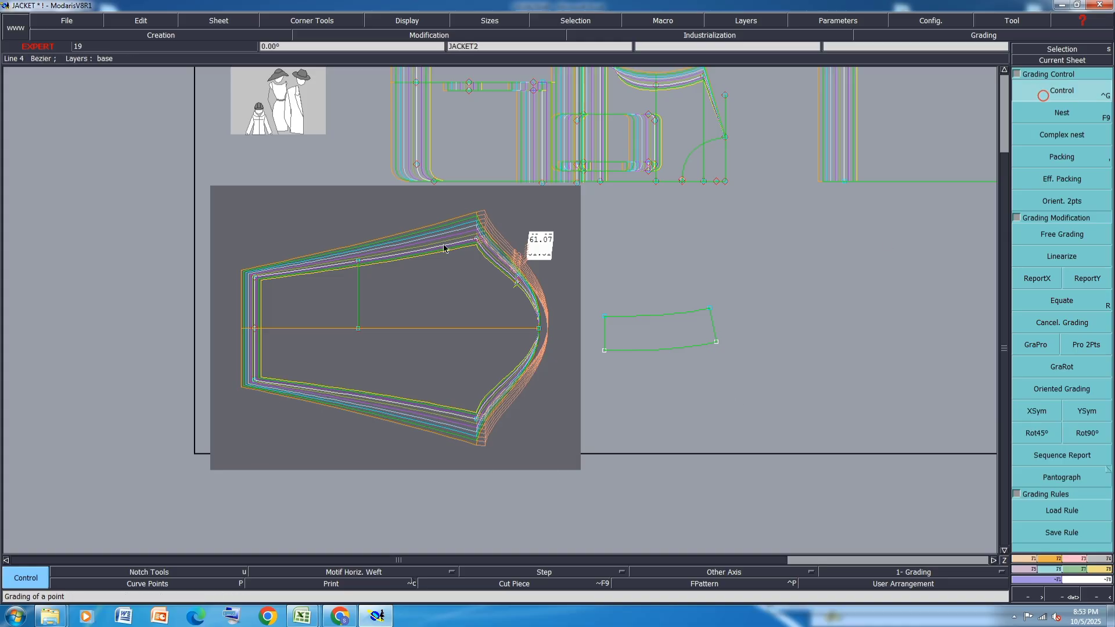
pyautogui.click(476, 239)
pyautogui.moveTo(952, 64); pyautogui.dragTo(962, 144)
pyautogui.write('-0.5')
pyautogui.press('Return')
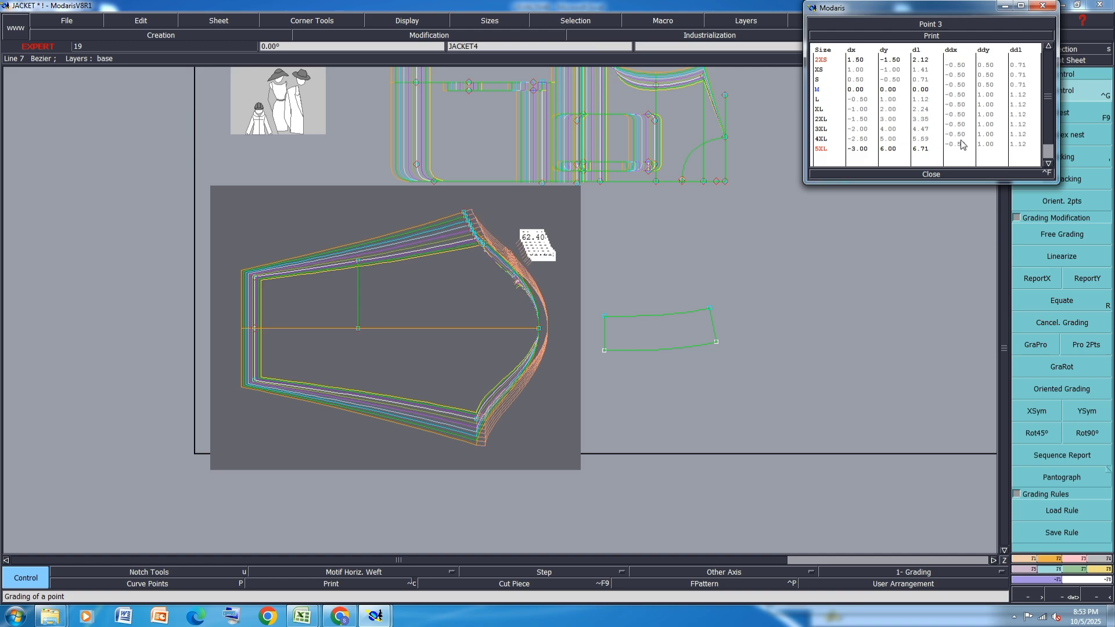
pyautogui.click(930, 174)
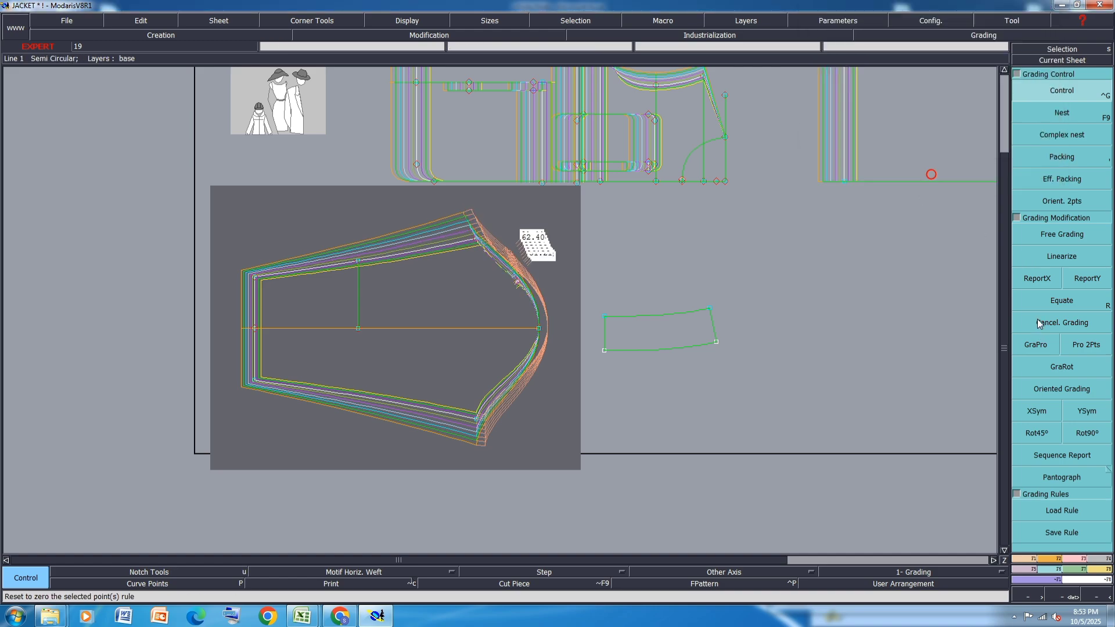
# Copy the upper underarm corner's X grading to the lower underarm corner and save the jacket model, continuing past the anomalies dialog
pyautogui.click(1037, 278)
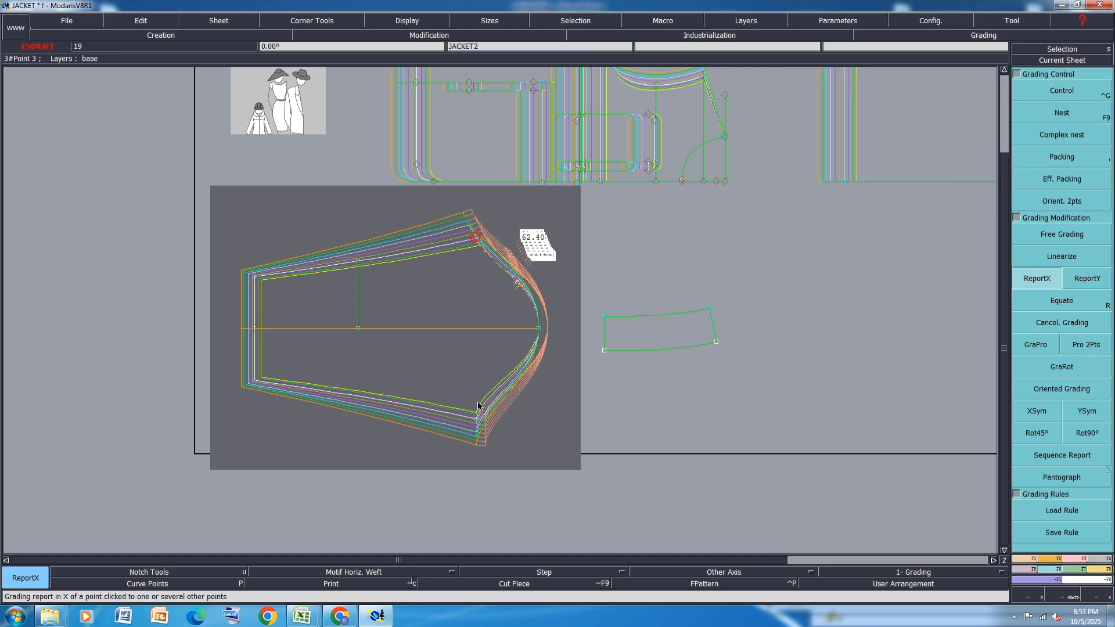
pyautogui.click(478, 419)
pyautogui.hotkey('ctrl', 's')
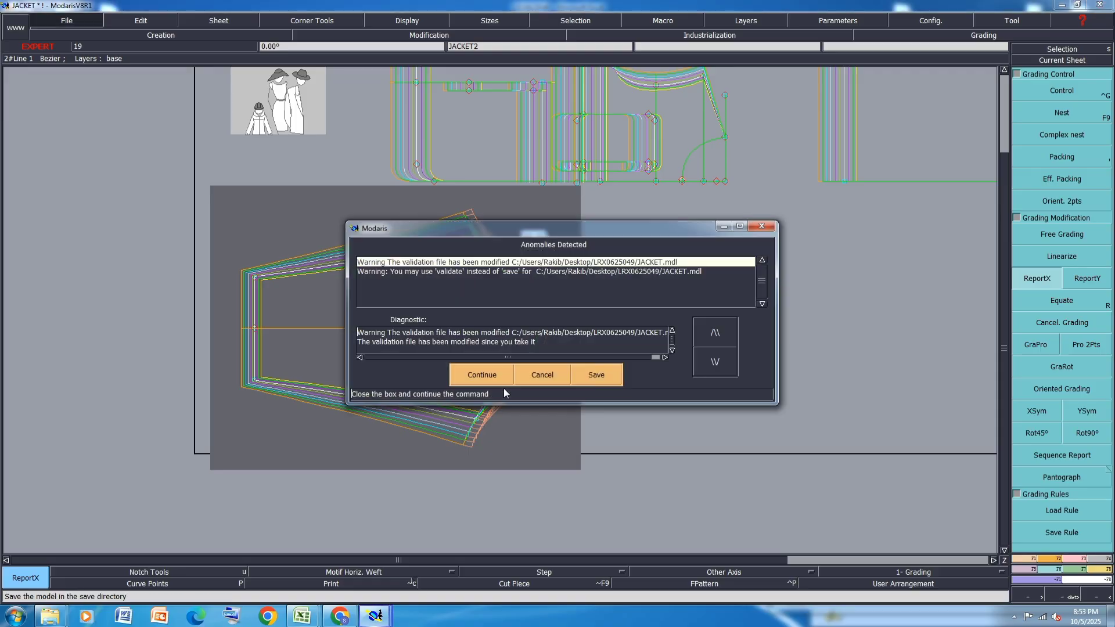
pyautogui.click(482, 375)
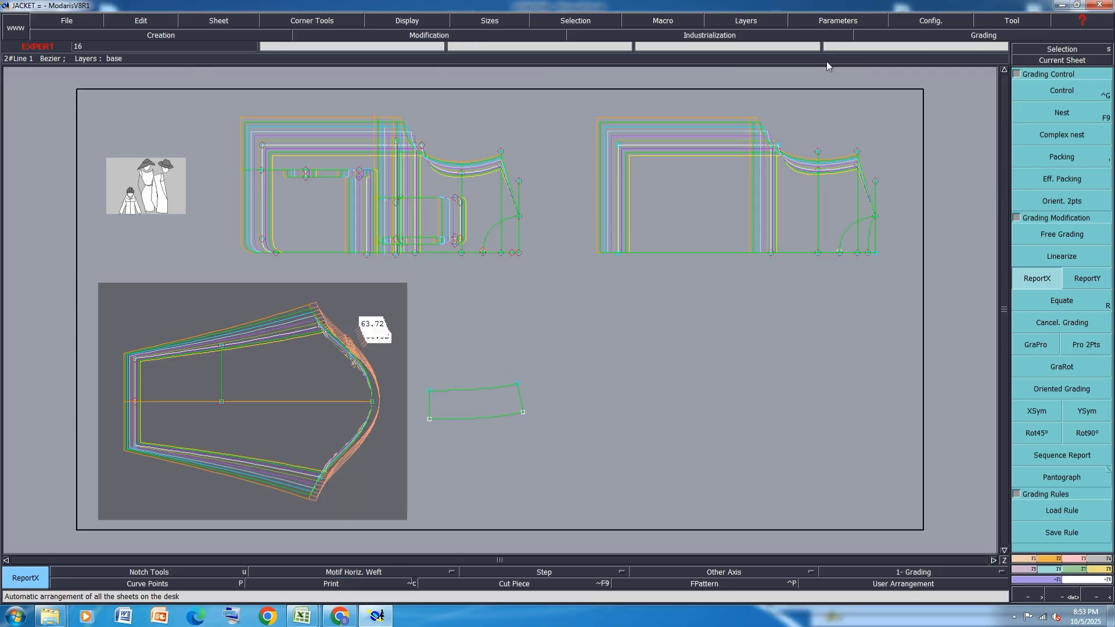
# Switch to the LRX0625049 size spec workbook and fill the back neck width row with orange
pyautogui.moveTo(302, 616)
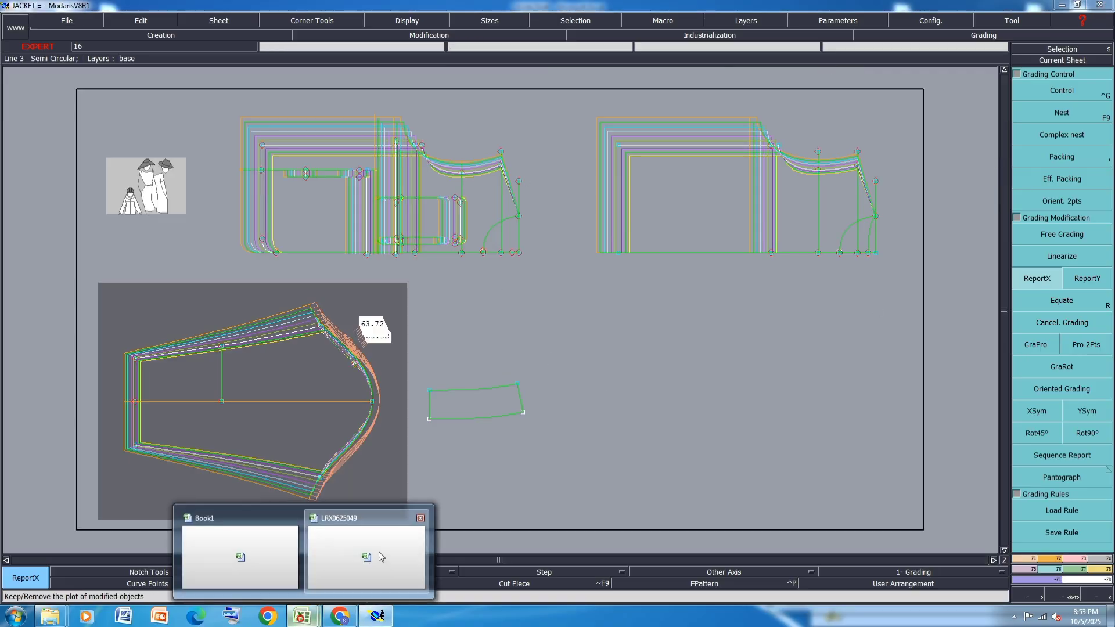
pyautogui.click(380, 557)
pyautogui.click(27, 371)
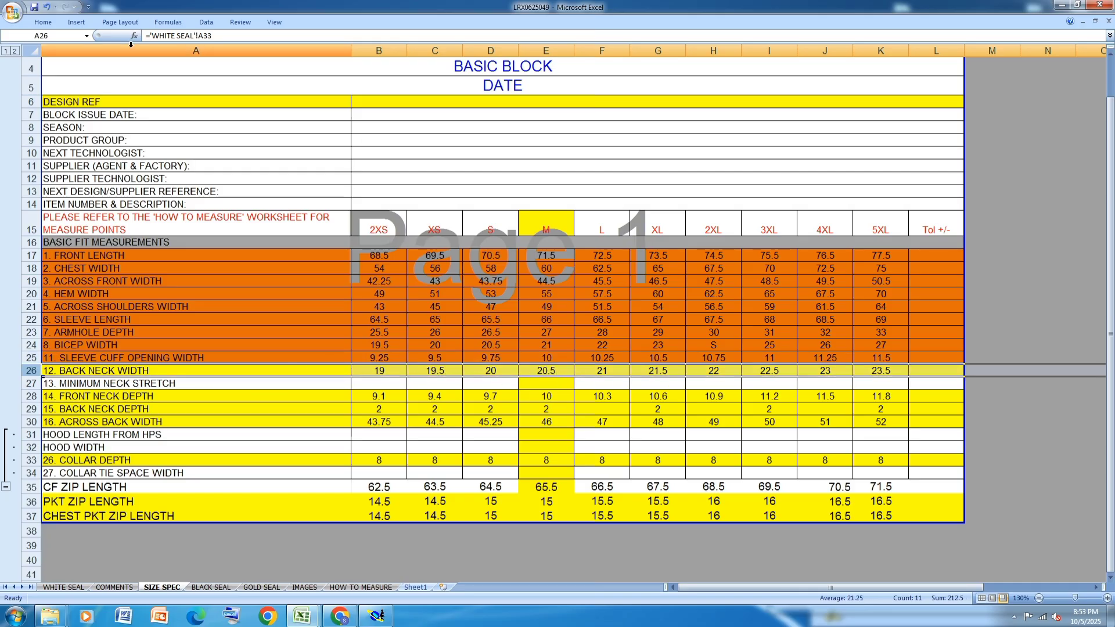
pyautogui.click(43, 22)
pyautogui.click(172, 58)
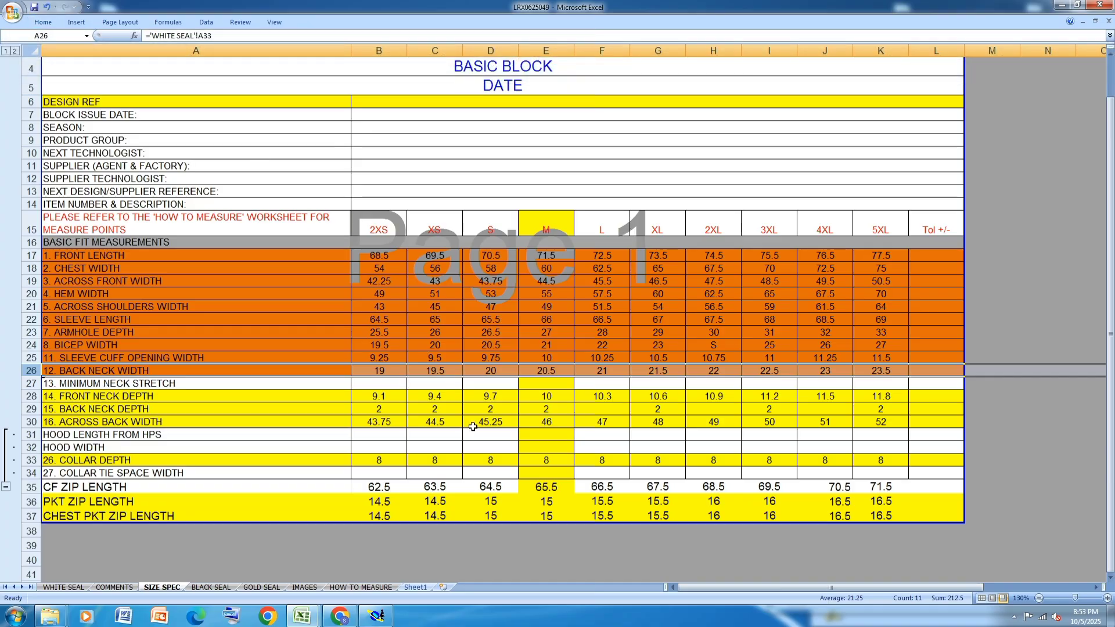
pyautogui.click(479, 444)
# Switch to Modaris and set ddy to .25 for all size steps on the back piece's shoulder neck point
pyautogui.click(376, 615)
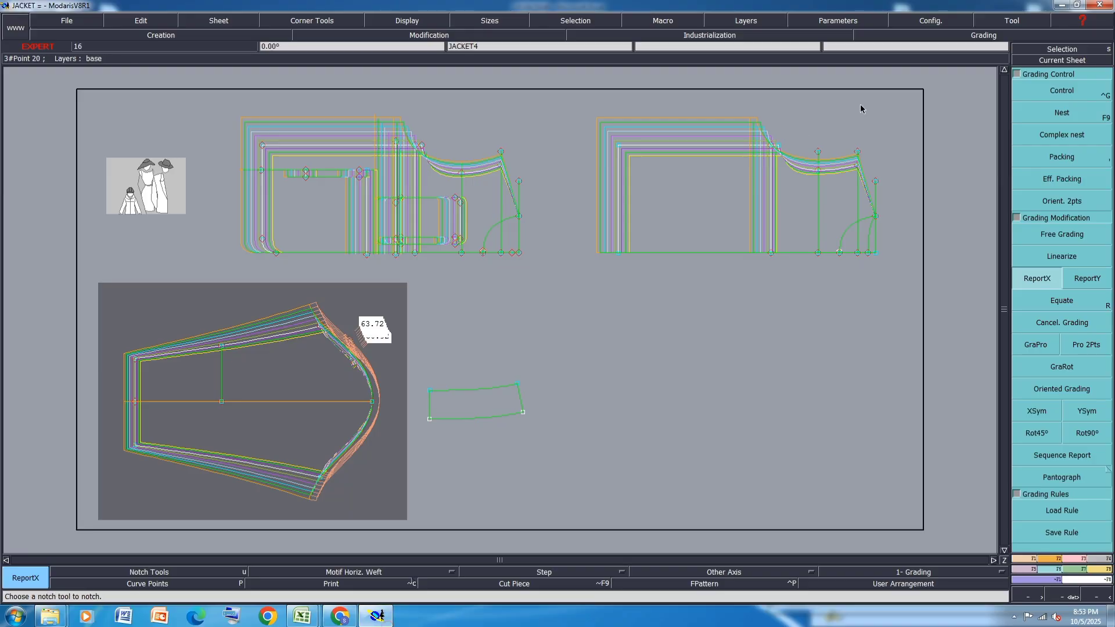
pyautogui.click(1062, 91)
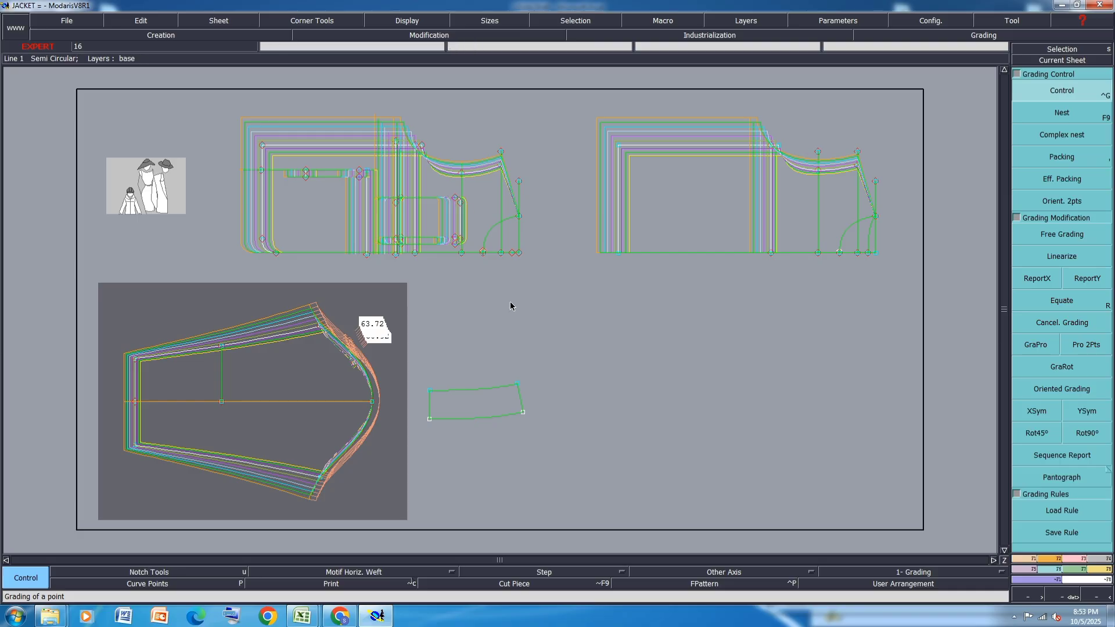
pyautogui.scroll(3, 903, 227)
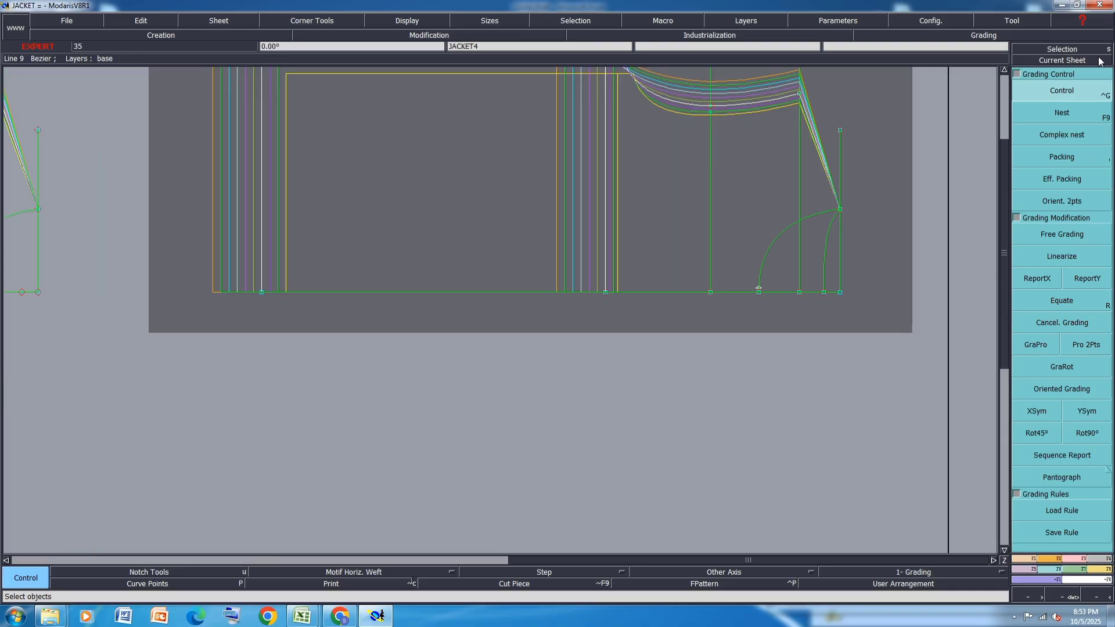
pyautogui.click(854, 208)
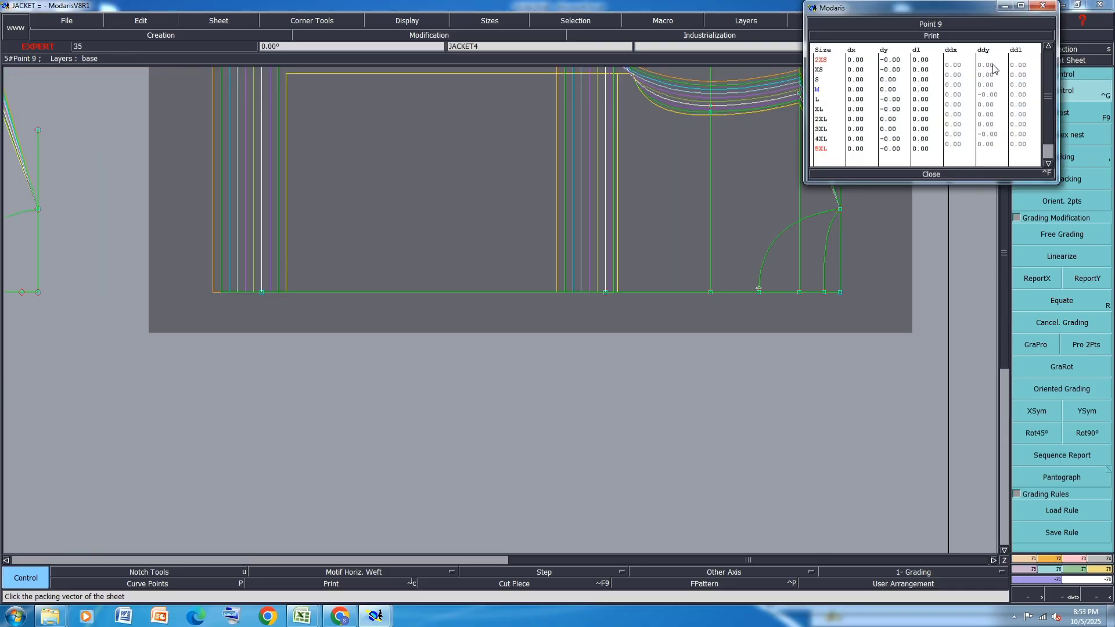
pyautogui.moveTo(992, 65); pyautogui.dragTo(999, 148)
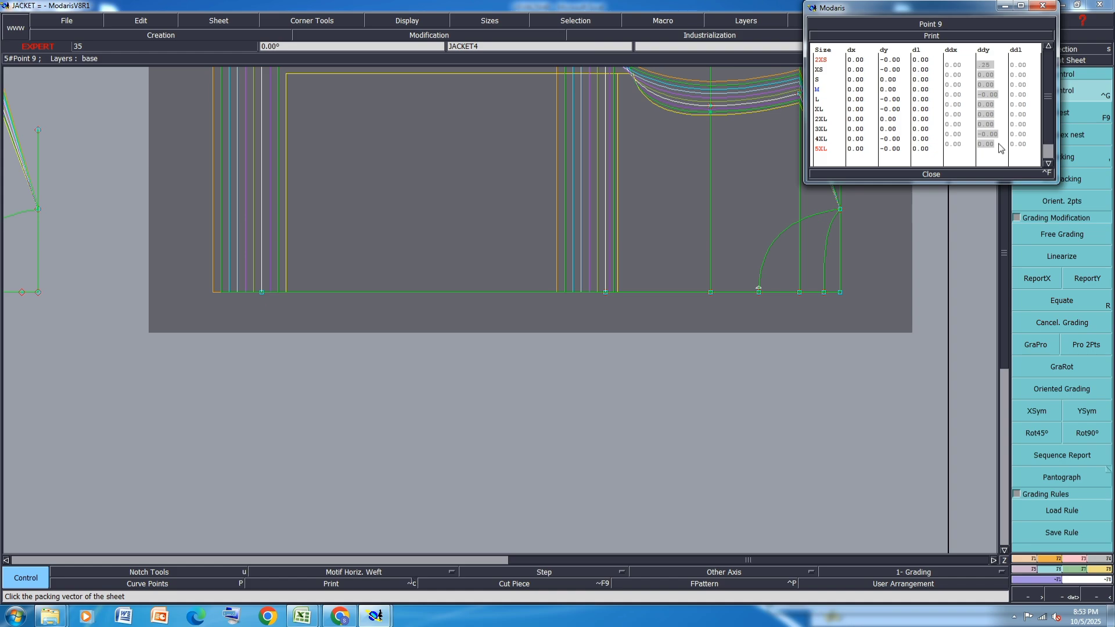
pyautogui.press('Return')
pyautogui.click(932, 174)
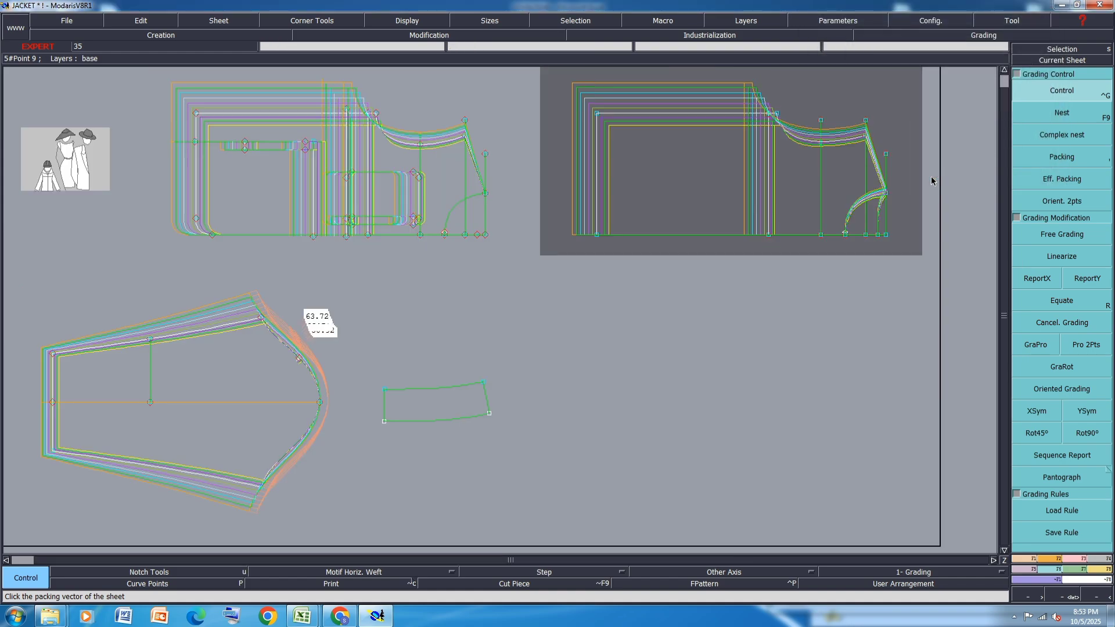
# Copy the back shoulder neck point's Y grading to the matching shoulder neck point on the front piece
pyautogui.click(1097, 279)
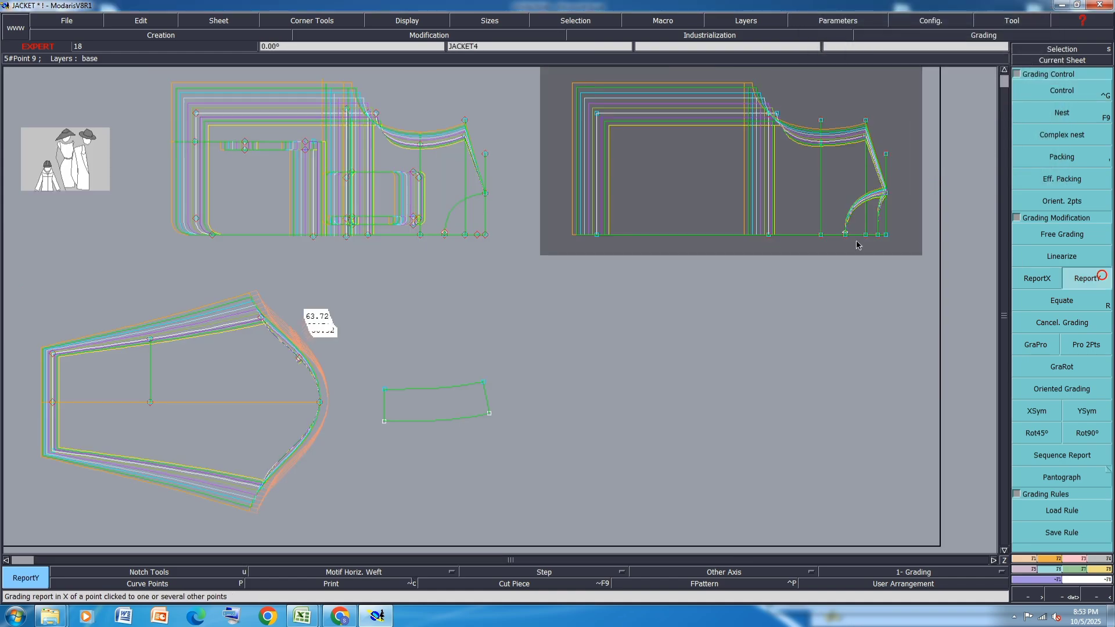
pyautogui.click(889, 192)
pyautogui.click(485, 194)
# Fill the front neck depth row with orange in the LRX0625049 size spec workbook and return to the grading Control in Modaris
pyautogui.click(302, 615)
pyautogui.click(340, 575)
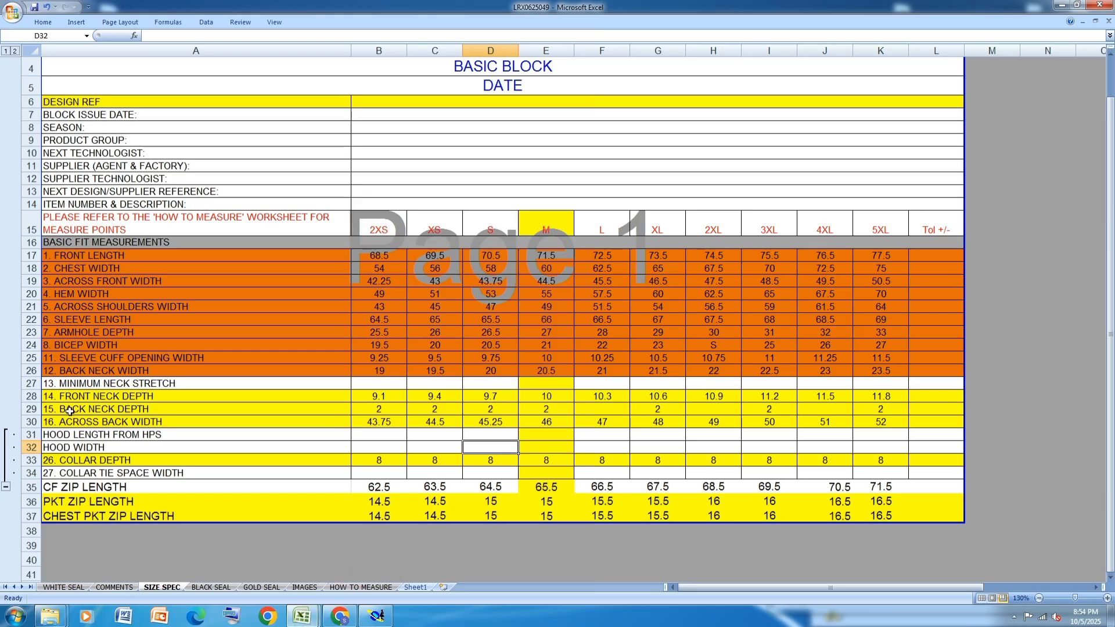
pyautogui.click(32, 399)
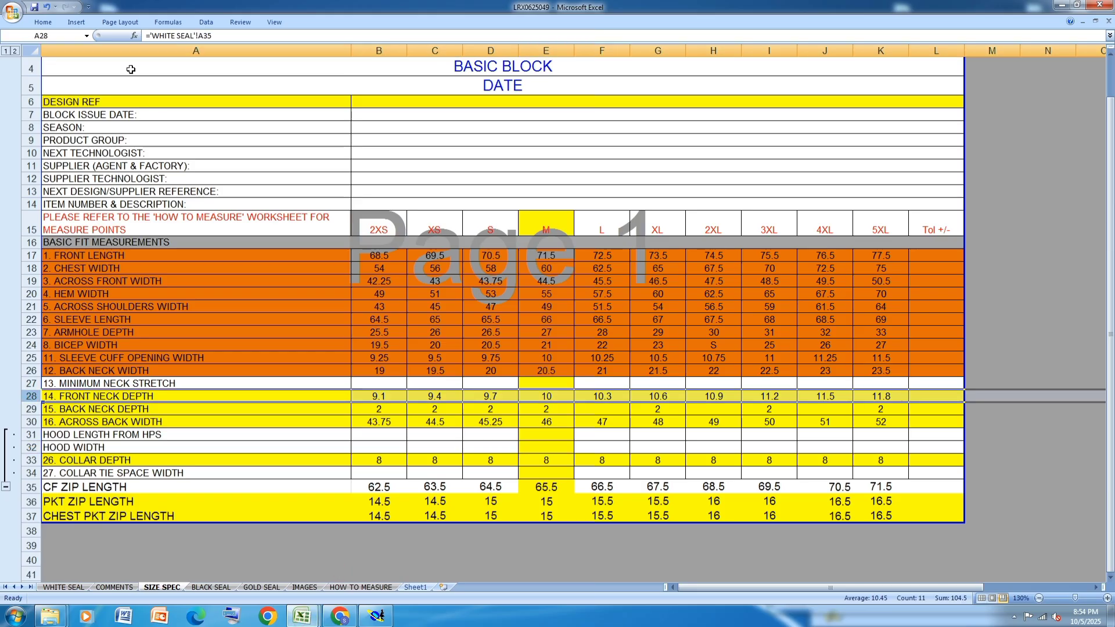
pyautogui.click(40, 23)
pyautogui.click(173, 60)
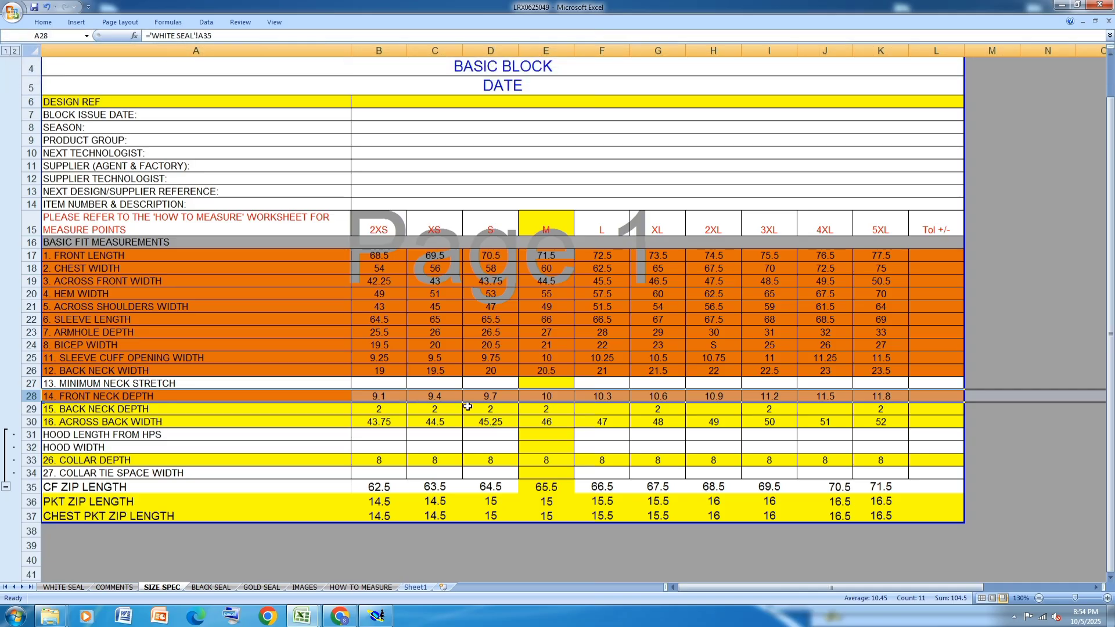
pyautogui.click(376, 615)
pyautogui.click(1067, 91)
pyautogui.click(844, 234)
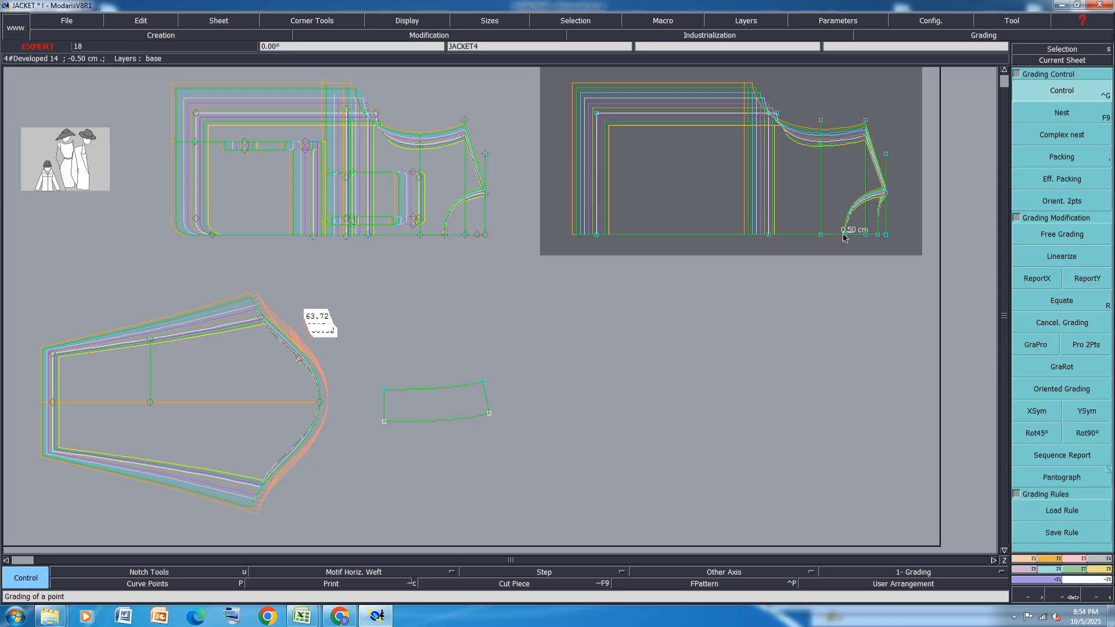
pyautogui.moveTo(959, 66); pyautogui.dragTo(961, 146)
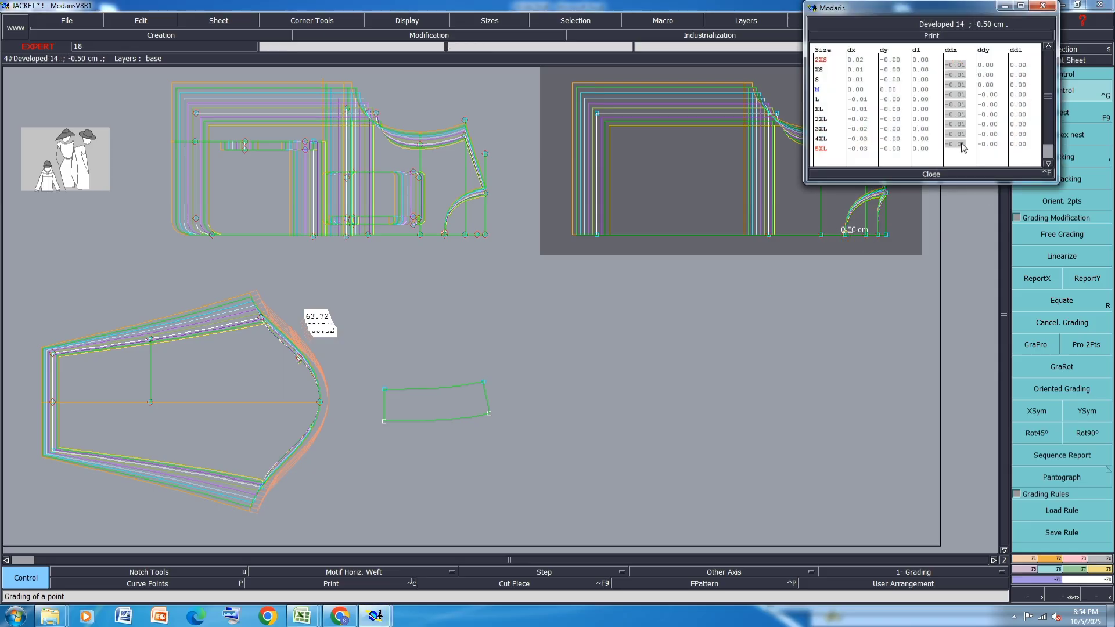
pyautogui.click(960, 146)
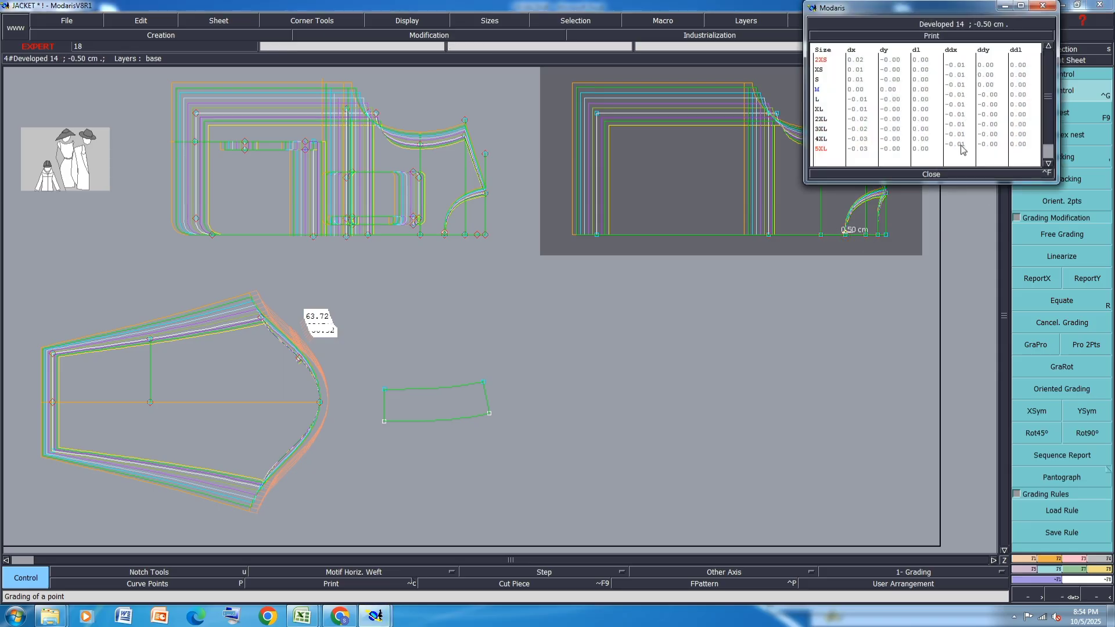
pyautogui.scroll(-1, 716, 295)
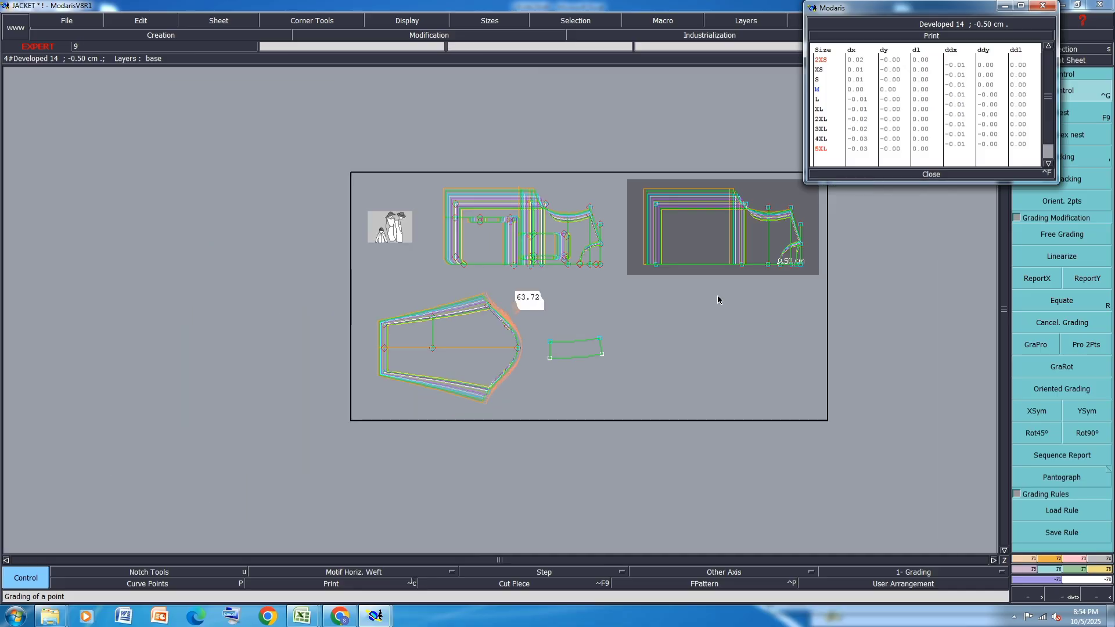
pyautogui.scroll(6, 809, 246)
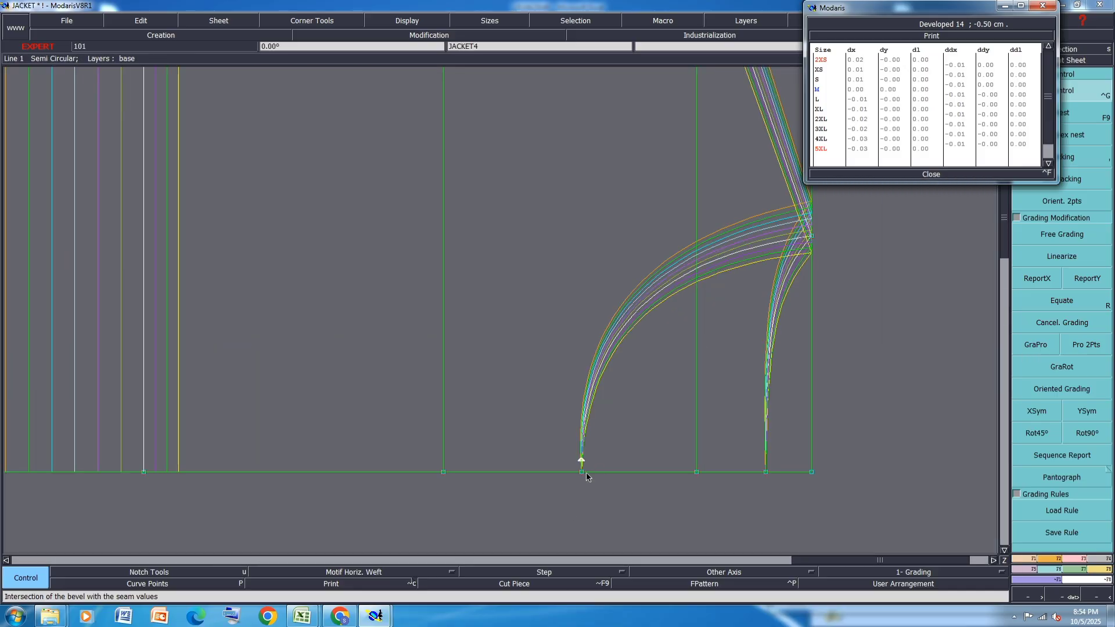
pyautogui.click(964, 65)
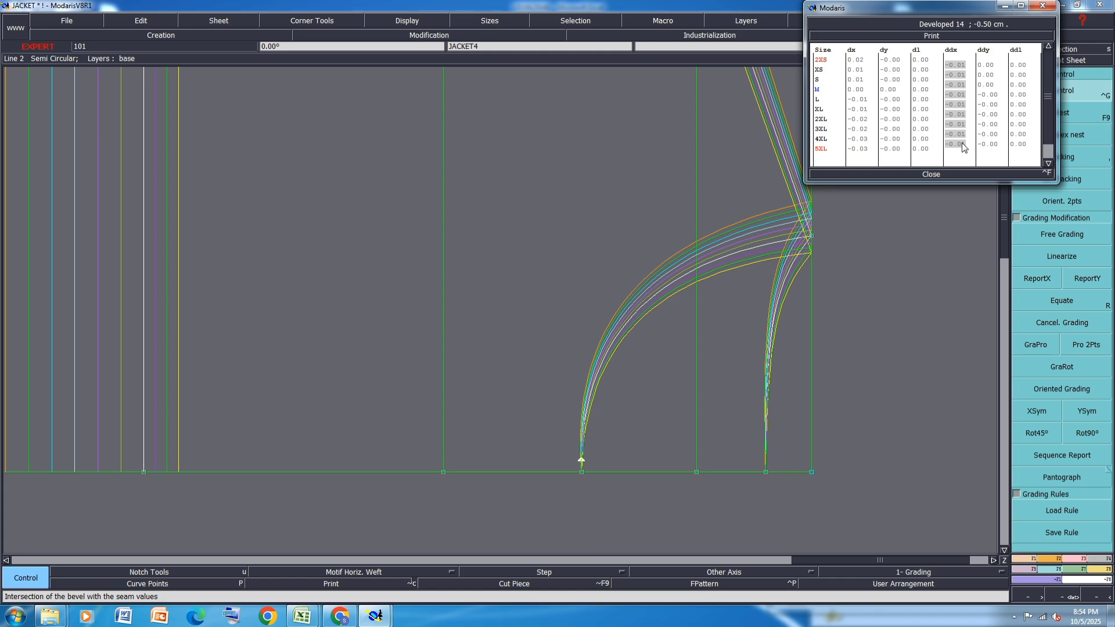
pyautogui.click(962, 143)
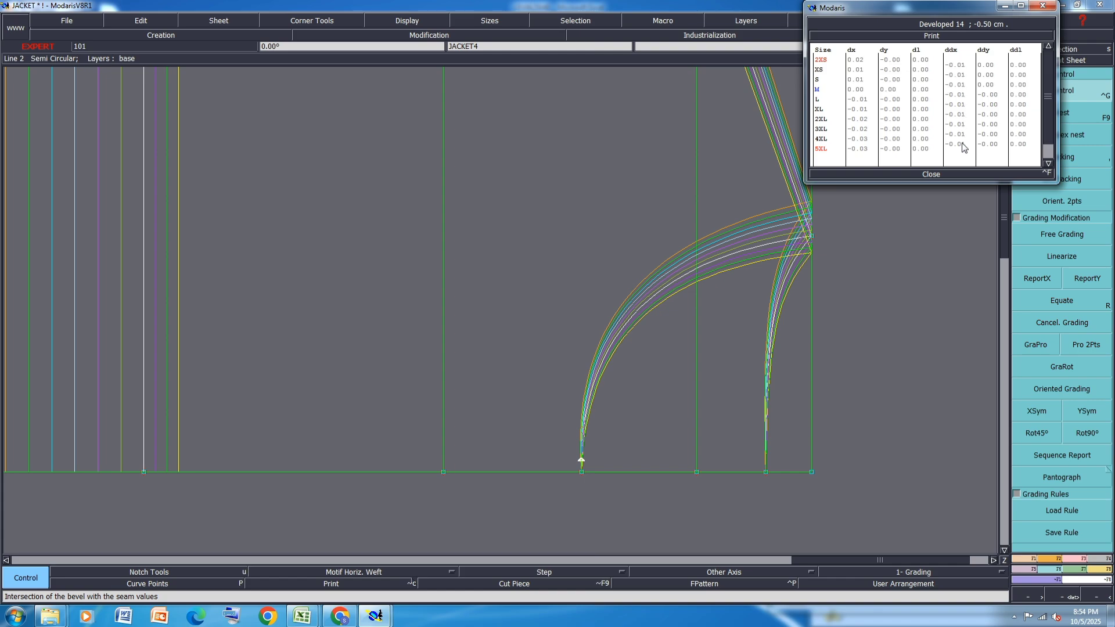
pyautogui.click(930, 174)
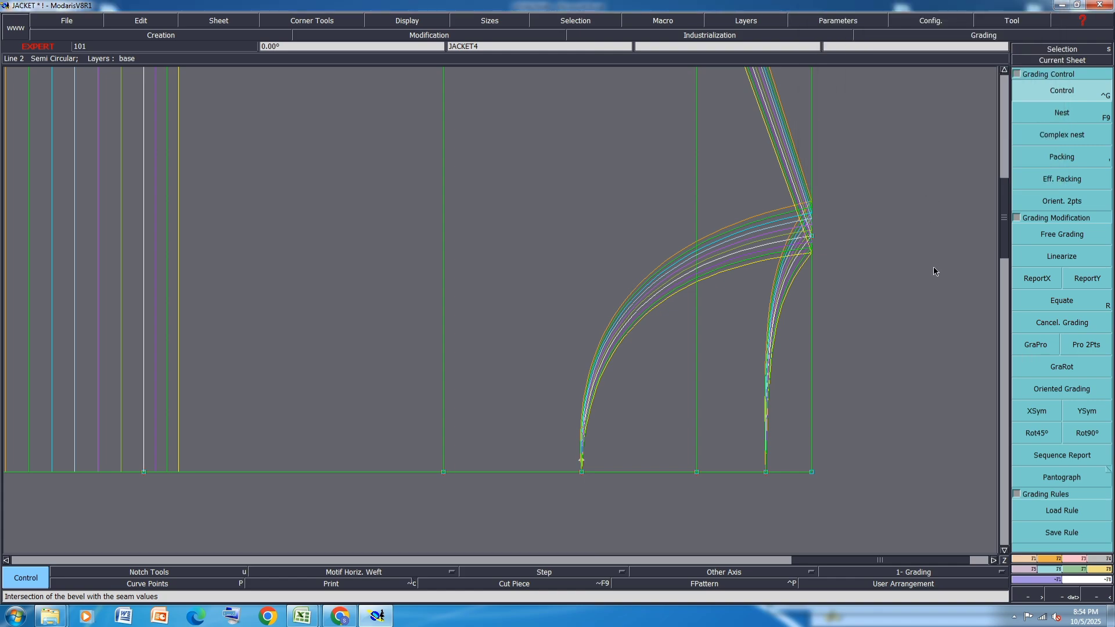
# Set ddx to -0.3 for all size steps from 2XS to 5XL on the back sheet's front neckline point at the centre line
pyautogui.click(581, 472)
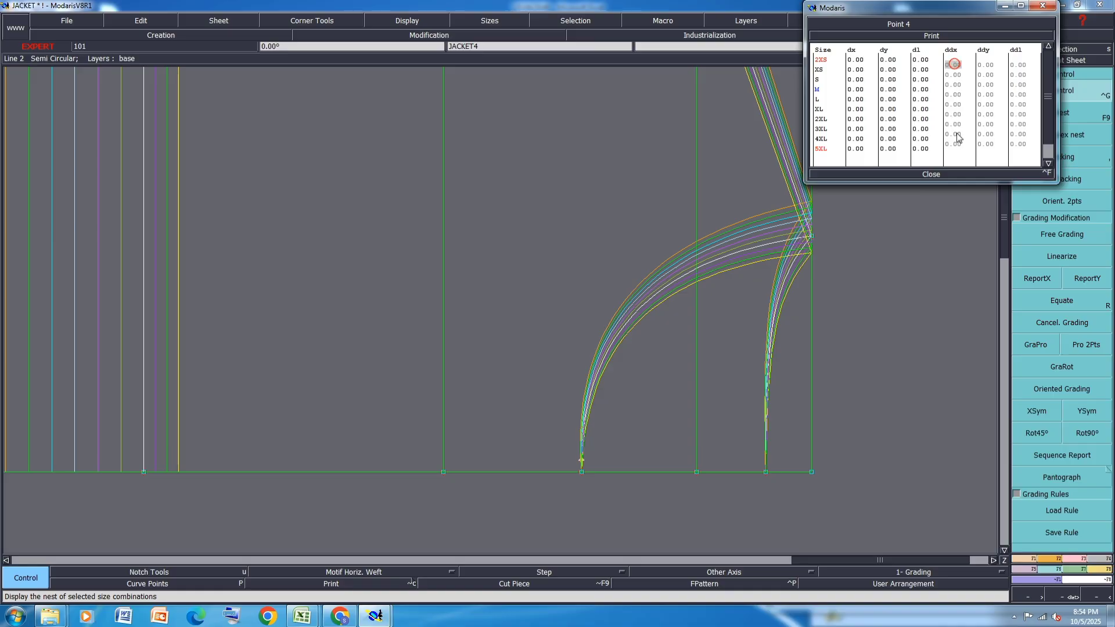
pyautogui.moveTo(958, 137); pyautogui.dragTo(965, 150)
pyautogui.write('-0.3')
pyautogui.press('Return')
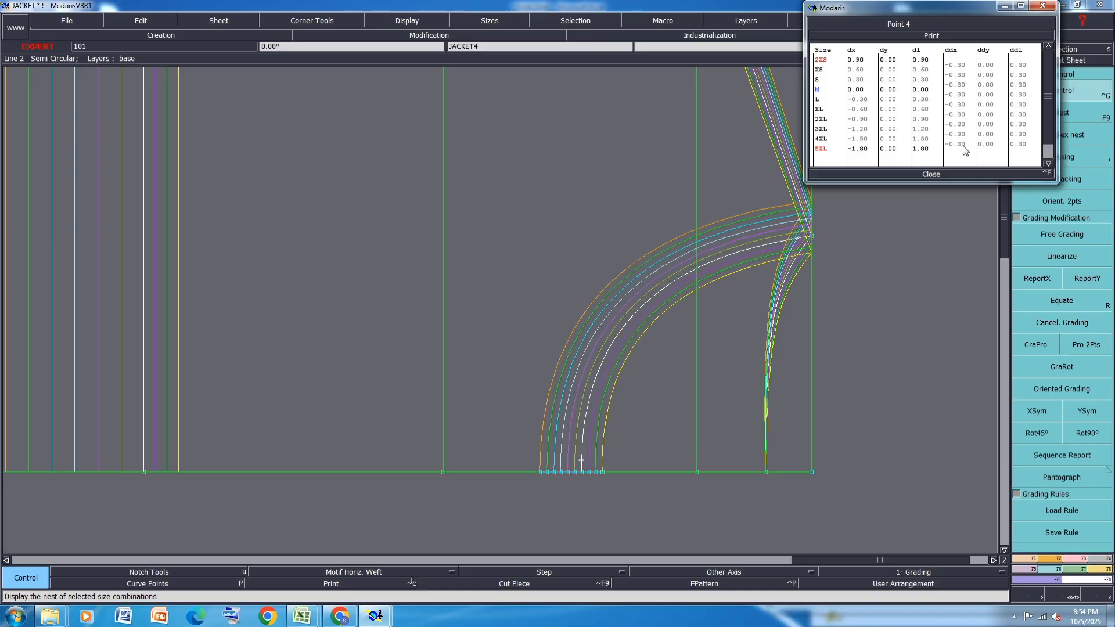
pyautogui.click(933, 175)
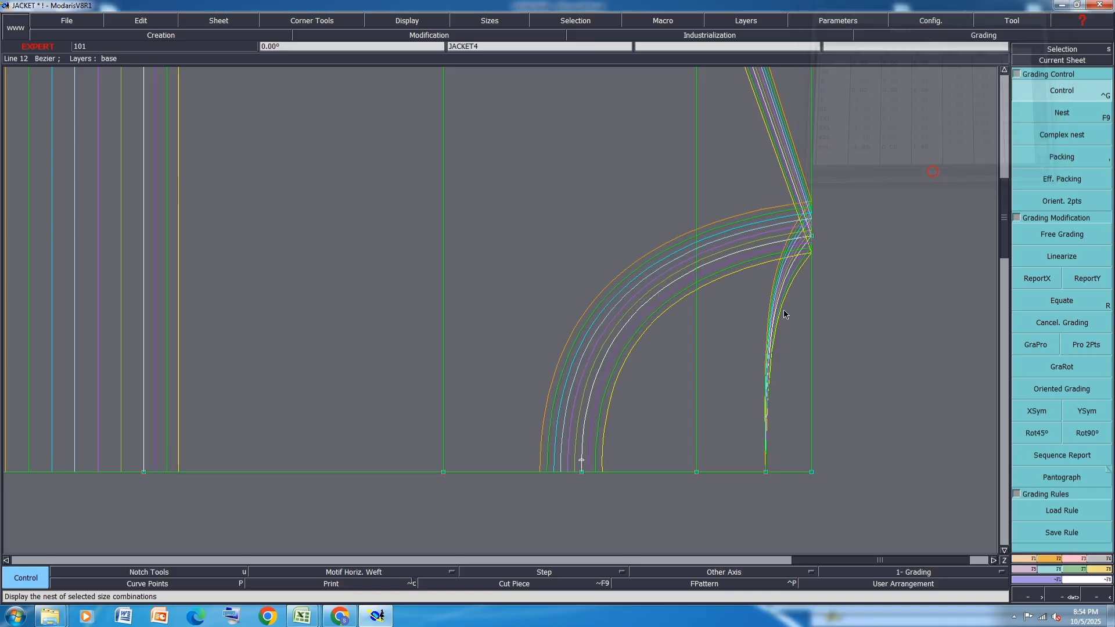
# Copy that neckline point's X grading to the front piece's centre neck point and save the jacket model, continuing past the anomalies dialog
pyautogui.scroll(-5, 784, 310)
pyautogui.scroll(2, 505, 344)
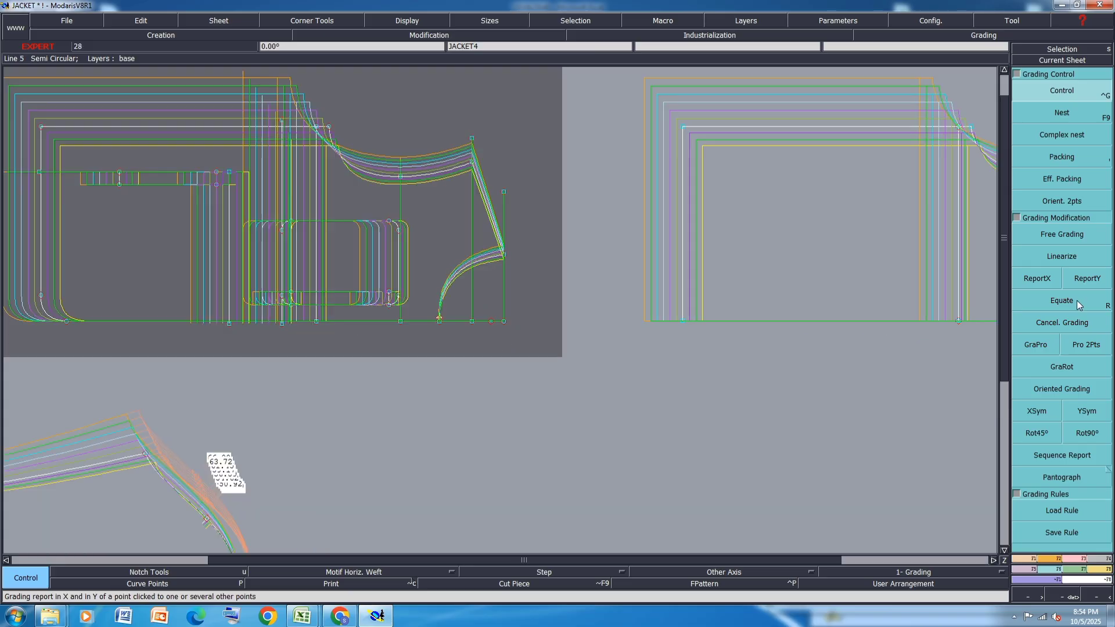
pyautogui.click(1037, 278)
pyautogui.scroll(-4, 826, 323)
pyautogui.scroll(2, 826, 323)
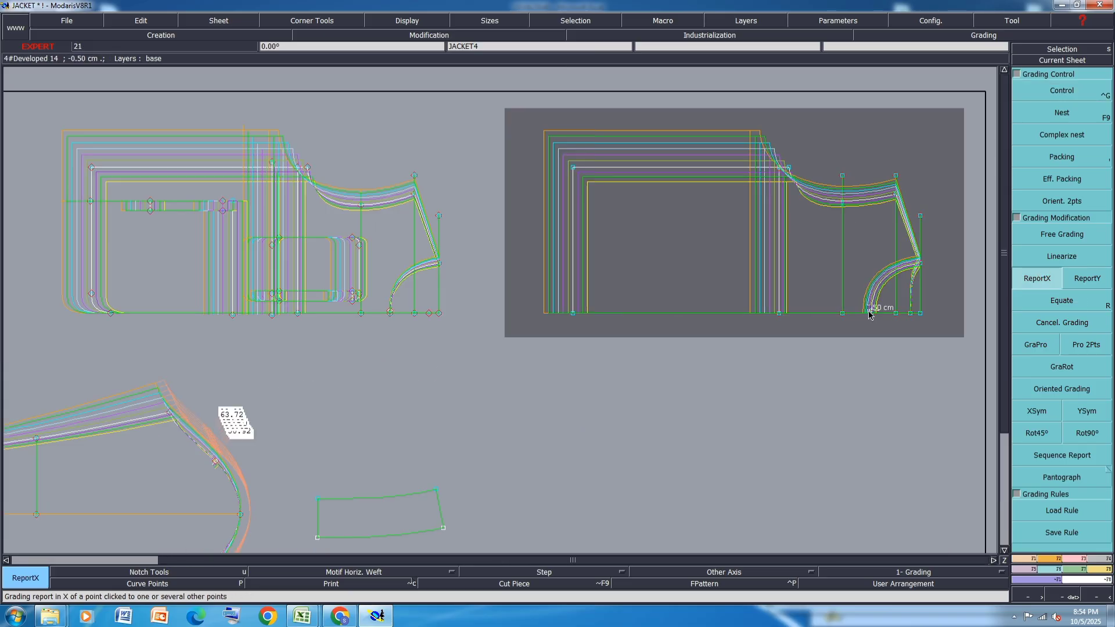
pyautogui.click(390, 312)
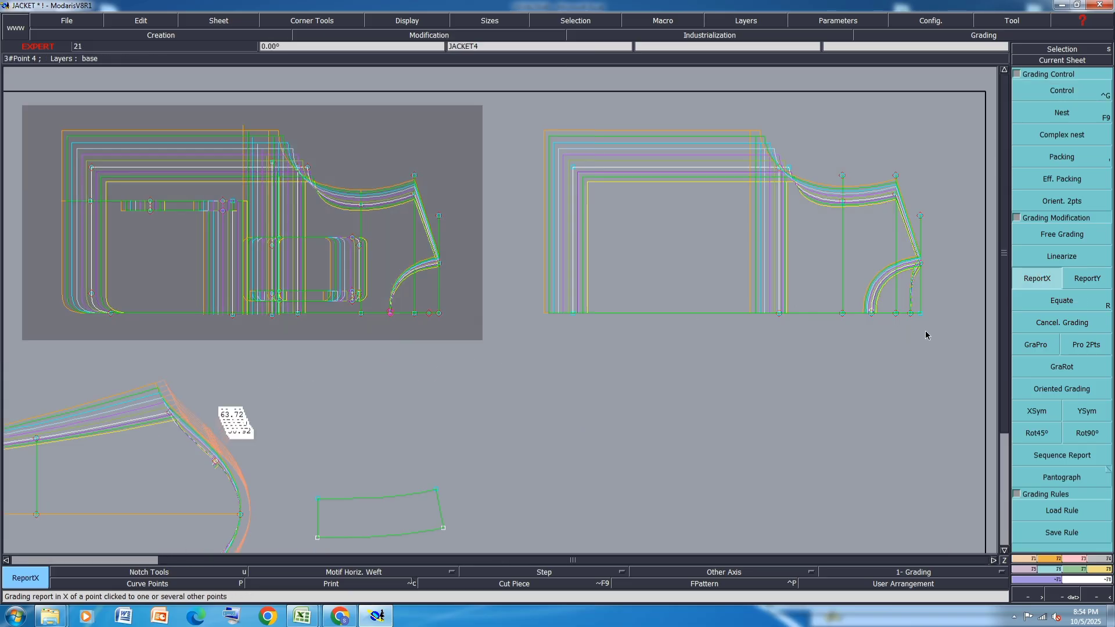
pyautogui.click(871, 312)
pyautogui.click(389, 312)
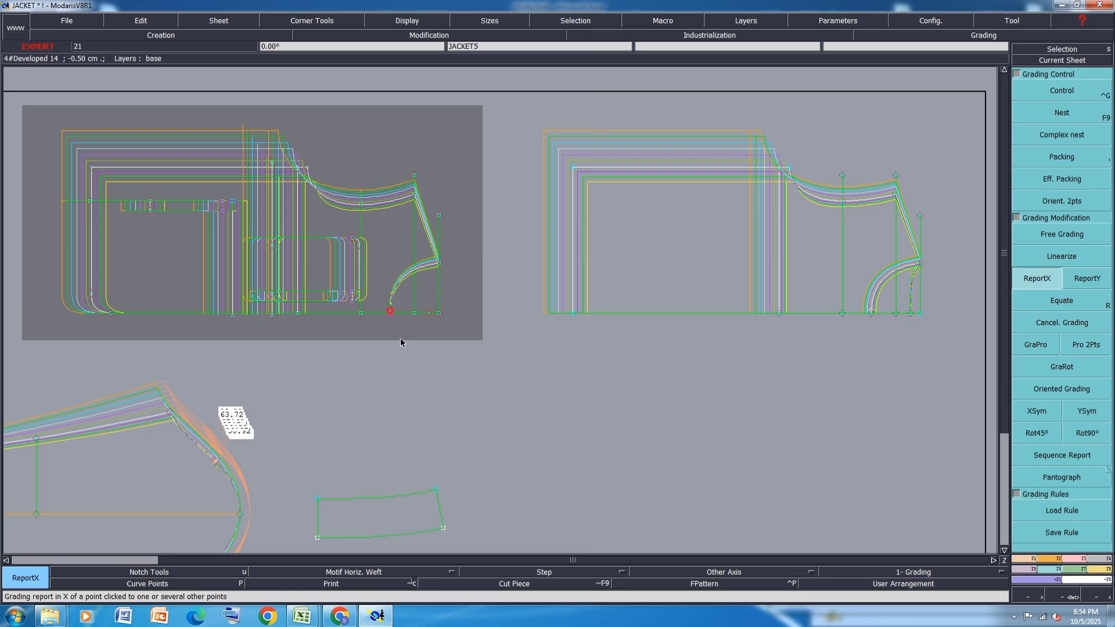
pyautogui.hotkey('ctrl', 's')
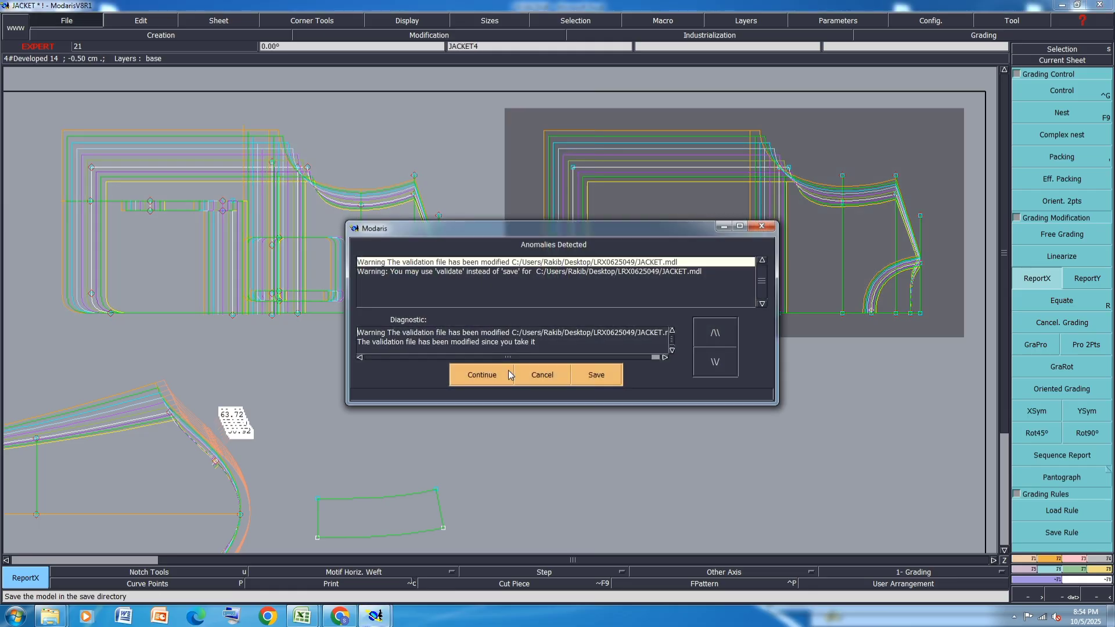
pyautogui.click(486, 371)
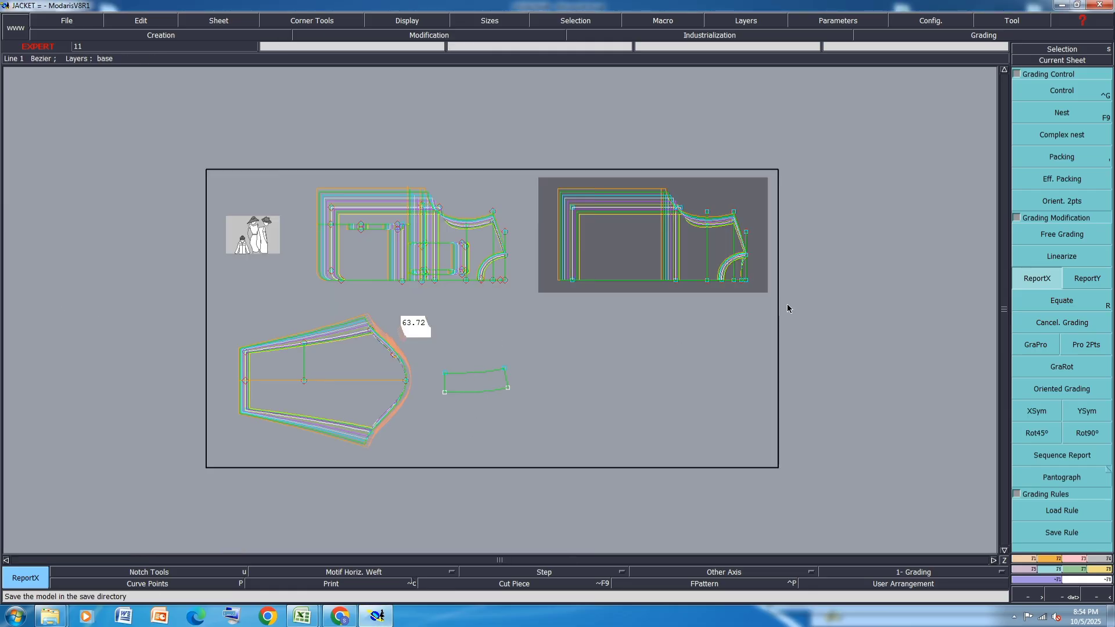
# Select all pattern sheets and toggle their graded nest display to check the sizes
pyautogui.scroll(3, 787, 304)
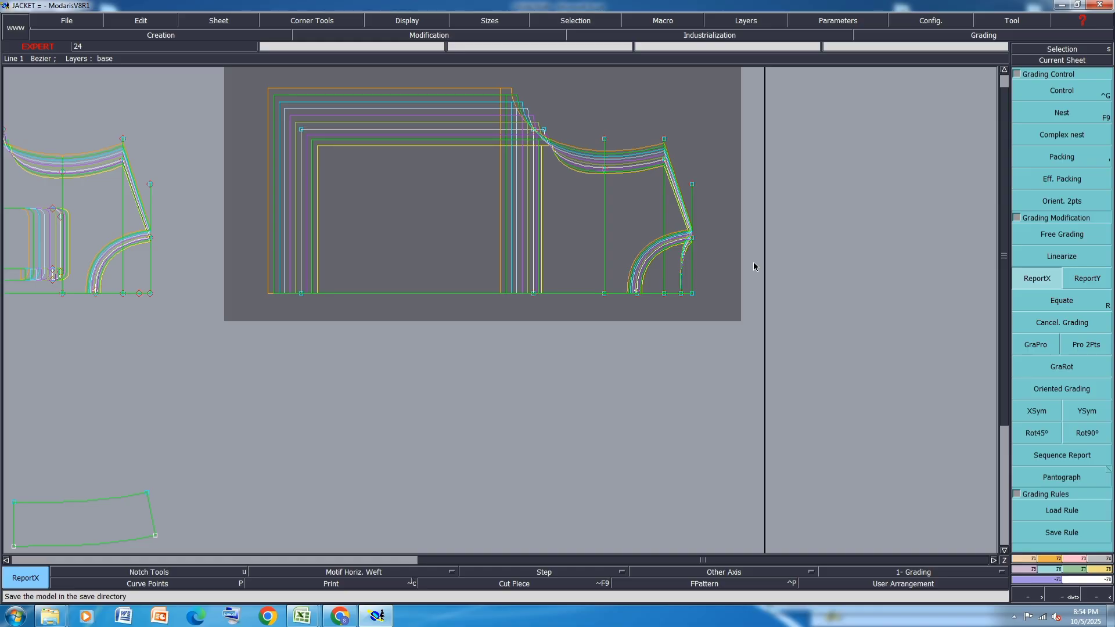
pyautogui.hotkey('ctrl', 'a')
pyautogui.press('F10')
pyautogui.press('F9')
pyautogui.press('F11')
pyautogui.press('F9')
pyautogui.press('F11')
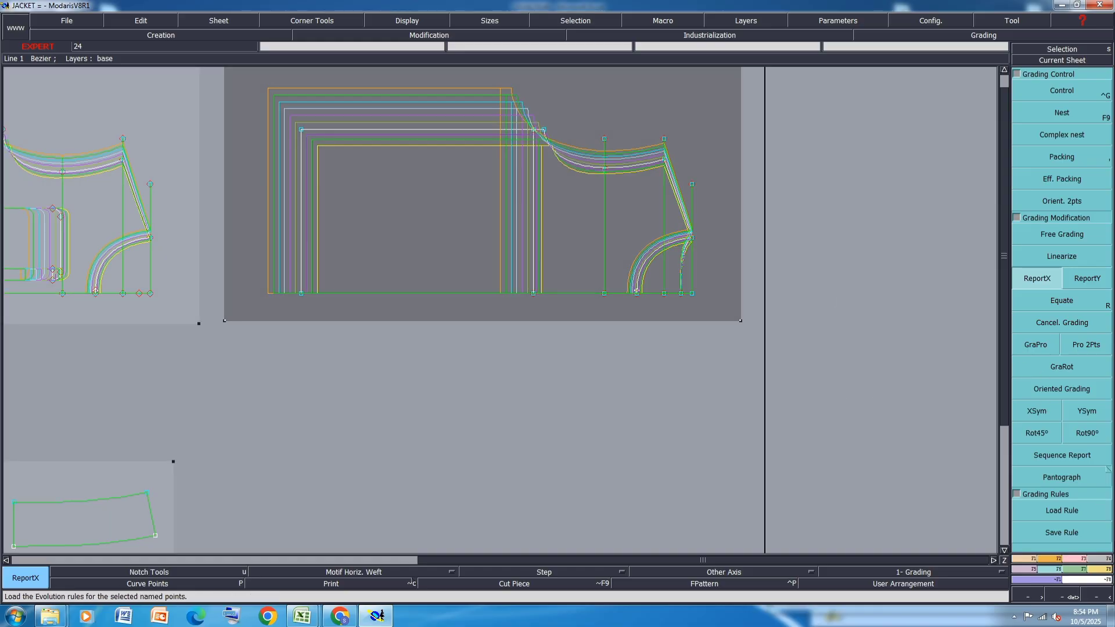
# Open the measurement spreadsheet and measure the lengths of the two neckline curves on the back piece
pyautogui.click(1099, 569)
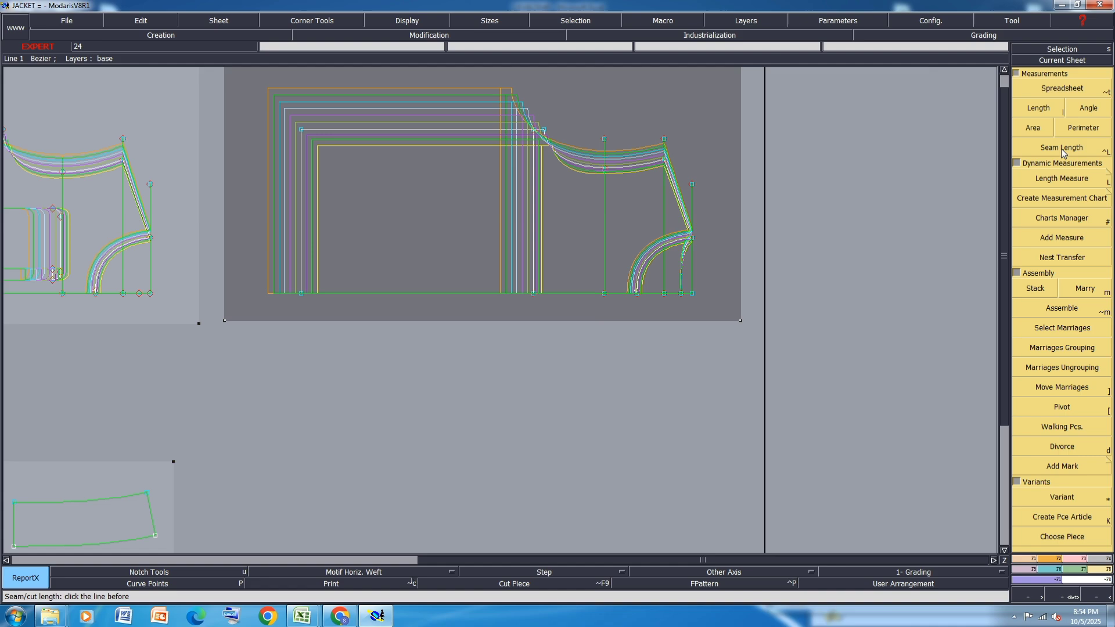
pyautogui.click(1066, 88)
pyautogui.moveTo(666, 284); pyautogui.dragTo(638, 372)
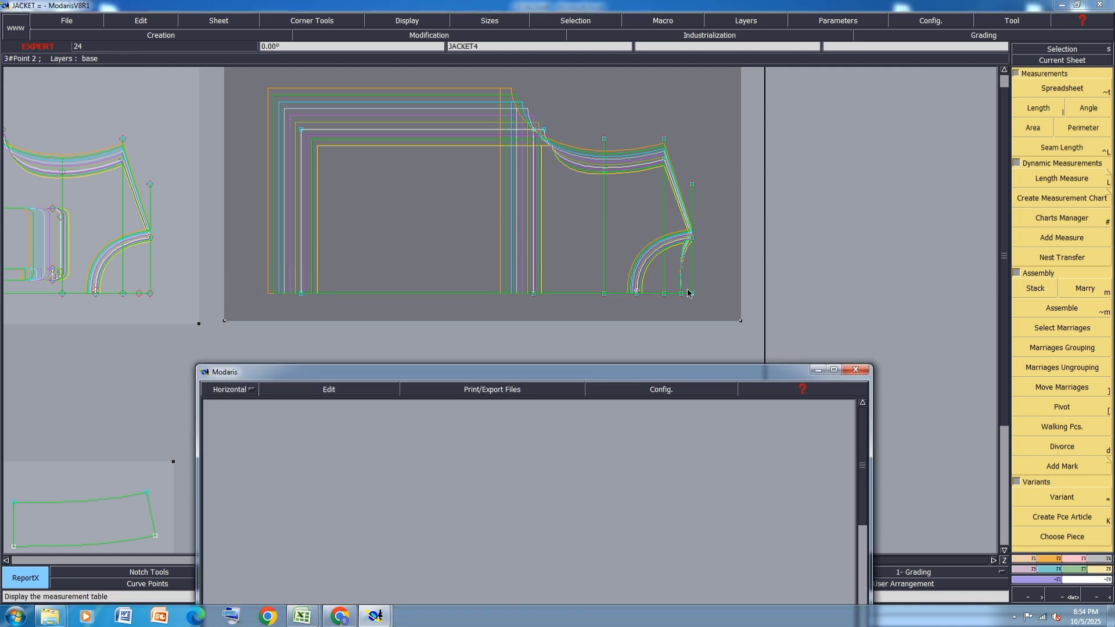
pyautogui.press('l')
pyautogui.click(682, 294)
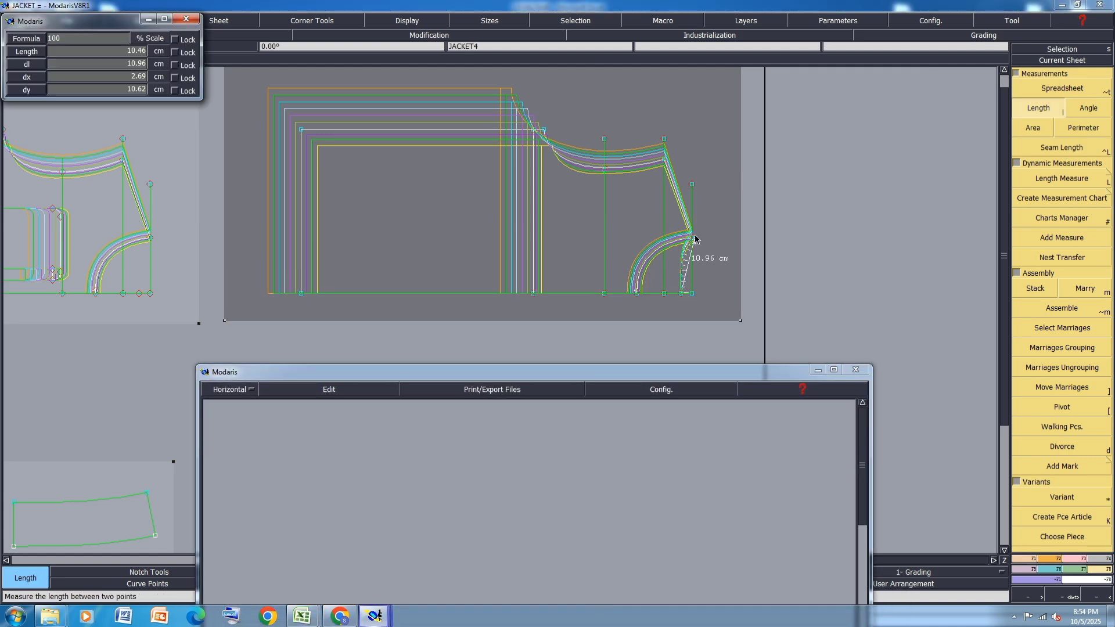
pyautogui.click(691, 238)
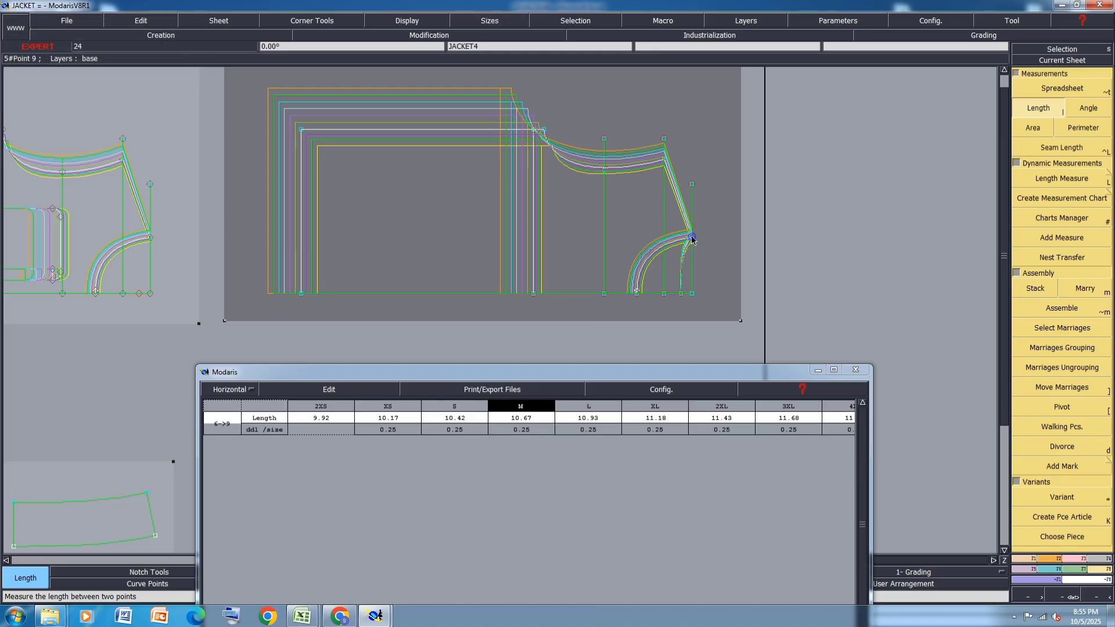
pyautogui.scroll(3, 692, 239)
pyautogui.click(602, 334)
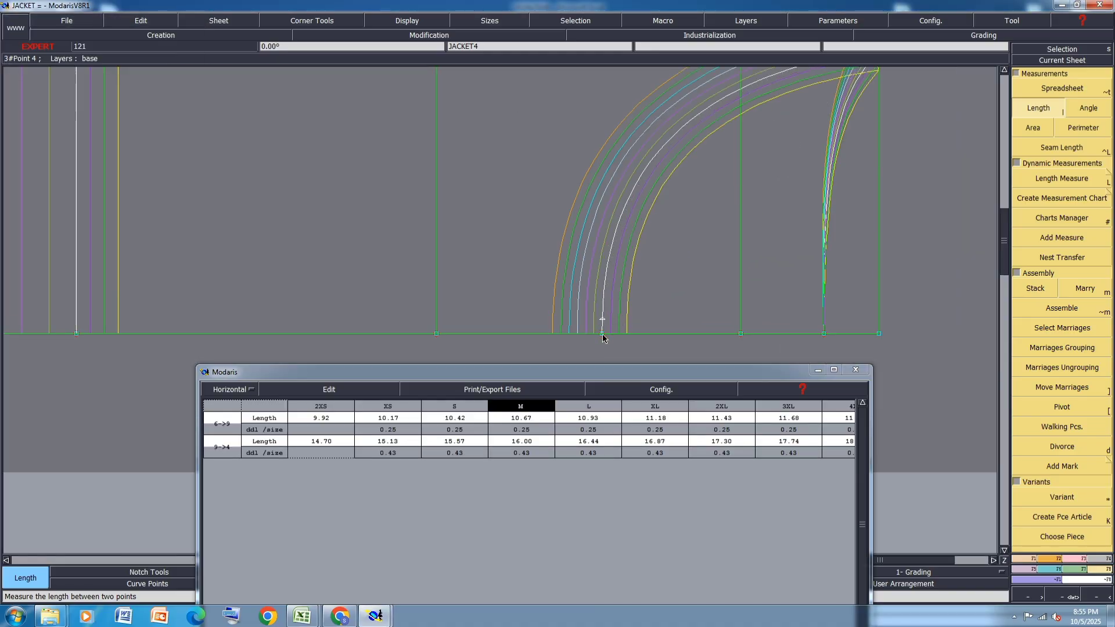
# Accumulate the two neckline lengths for all sizes, and empty and close the measurement table after reviewing it
pyautogui.click(294, 391)
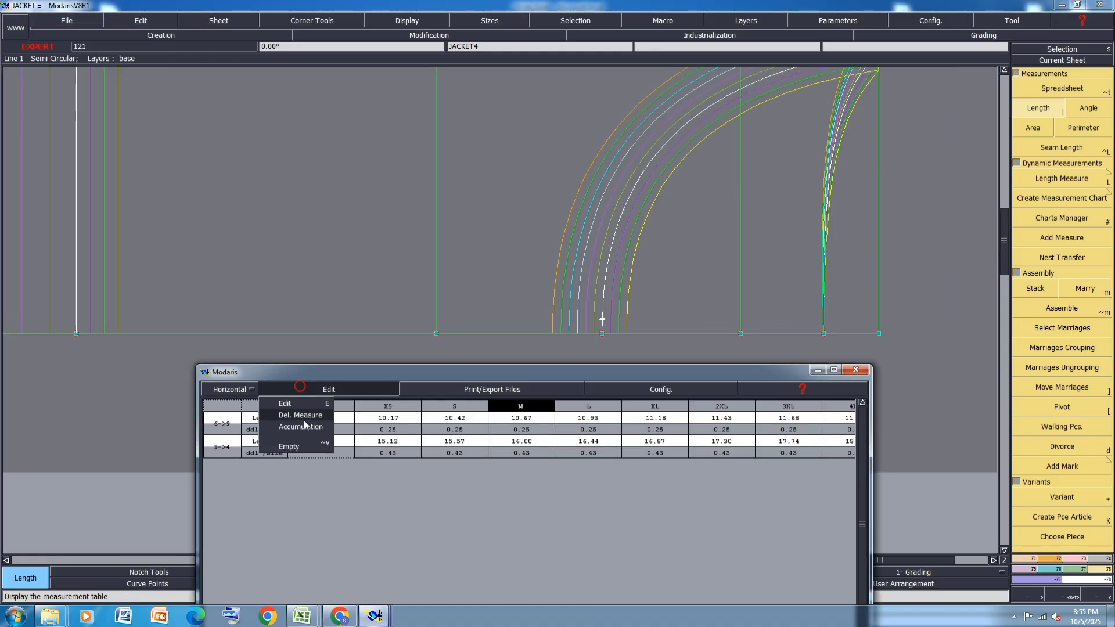
pyautogui.click(299, 428)
pyautogui.click(833, 369)
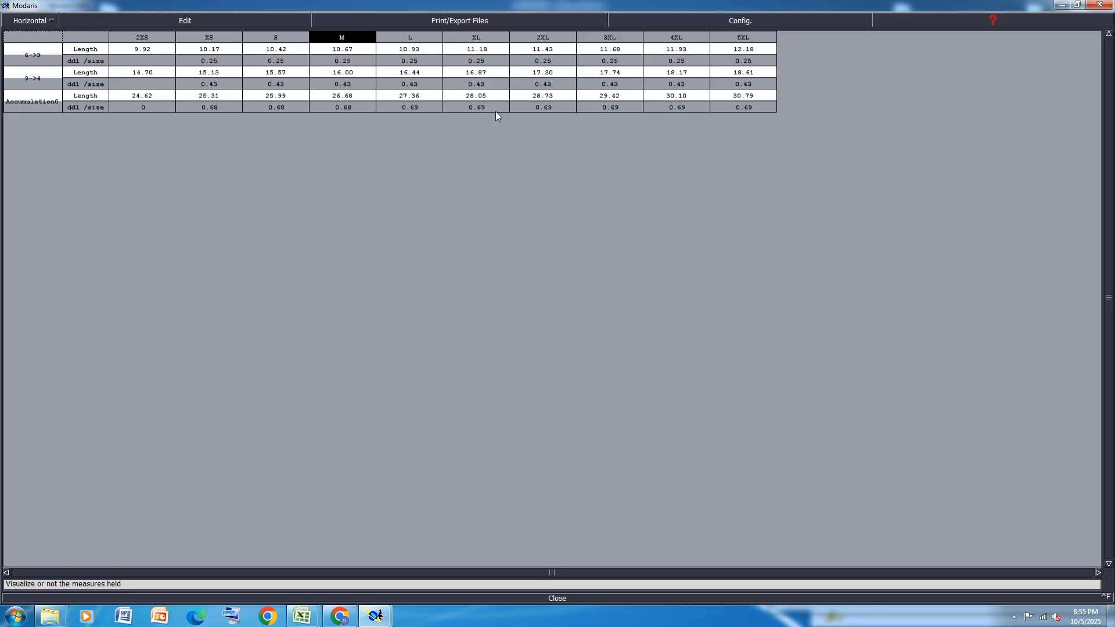
pyautogui.click(117, 19)
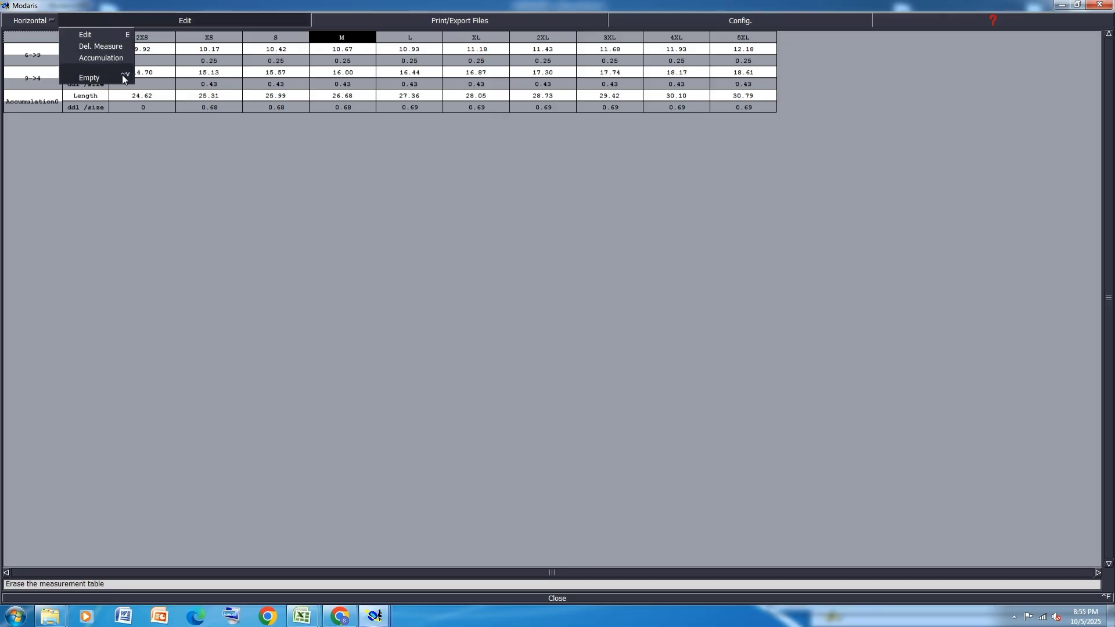
pyautogui.click(120, 76)
pyautogui.click(556, 598)
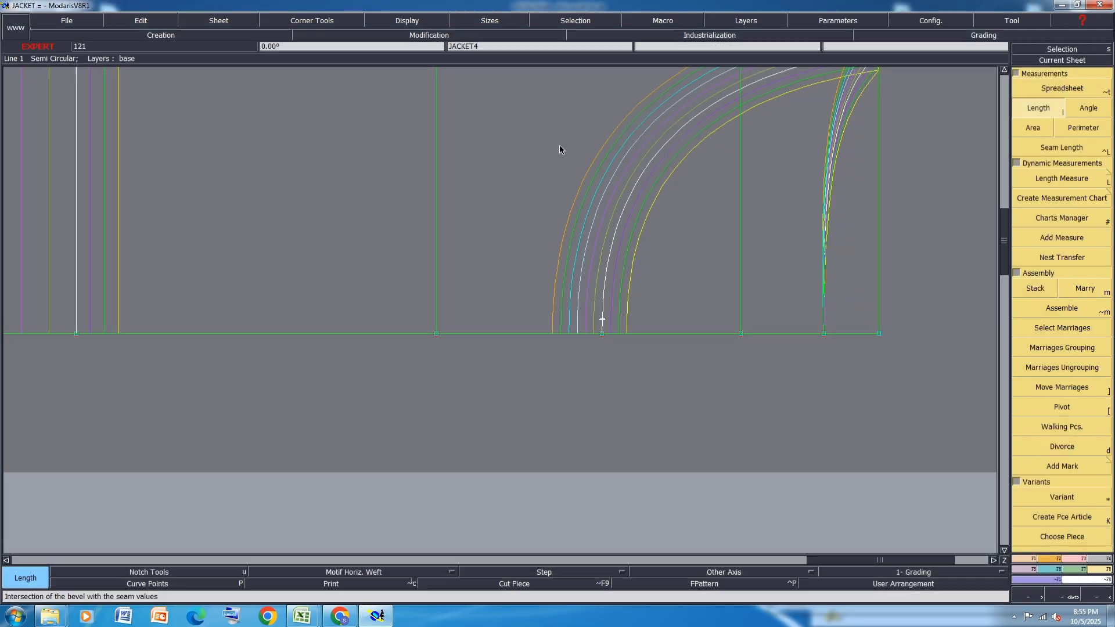
# Grade the collar's upper outer corner with a ddx of .7 for all sizes and report its X grading to the lower outer corner
pyautogui.scroll(2, 490, 432)
pyautogui.click(568, 428)
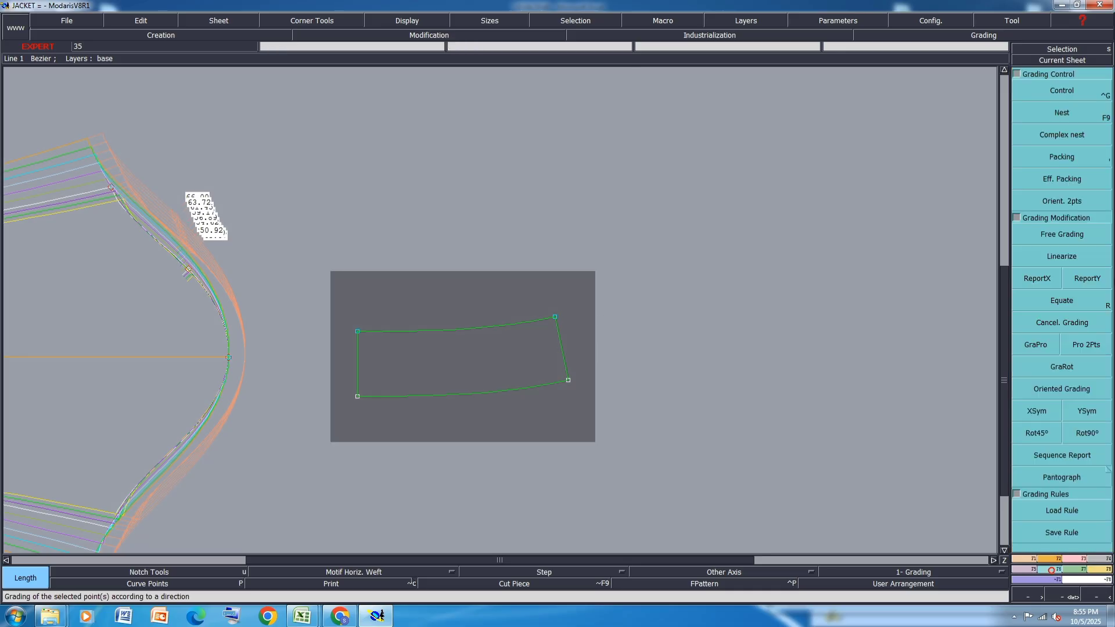
pyautogui.click(1043, 570)
pyautogui.click(555, 317)
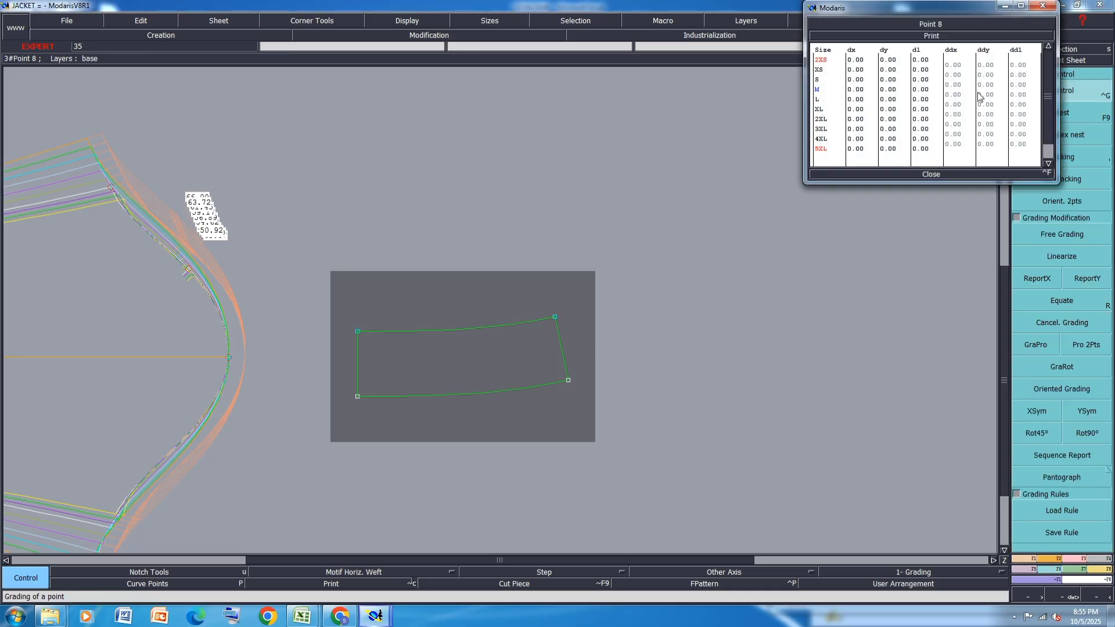
pyautogui.write('.')
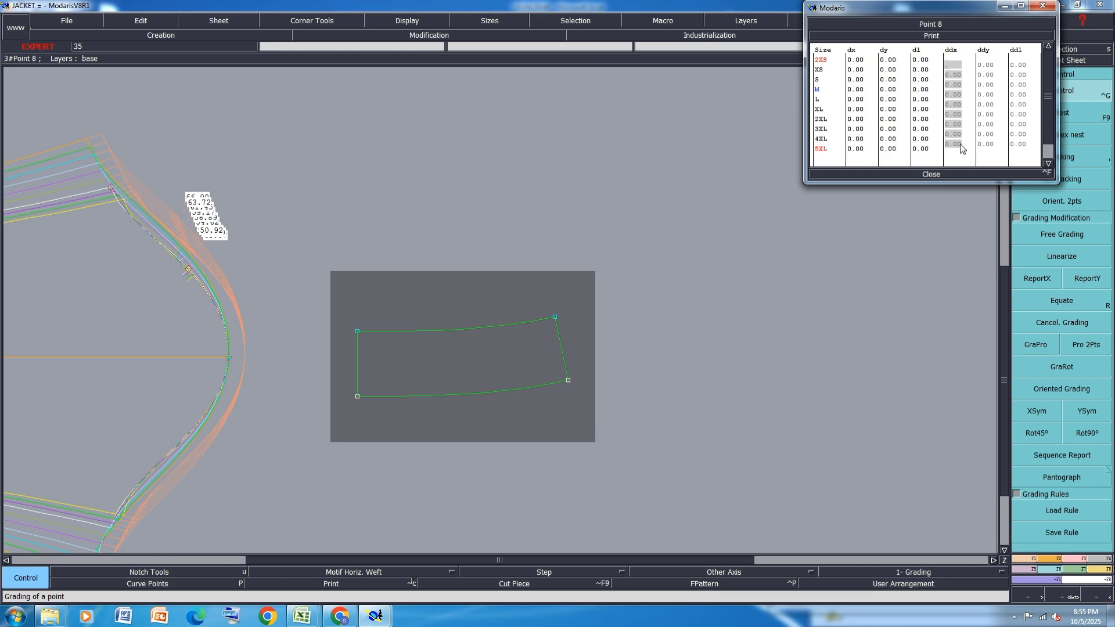
pyautogui.write('7')
pyautogui.press('Return')
pyautogui.click(927, 174)
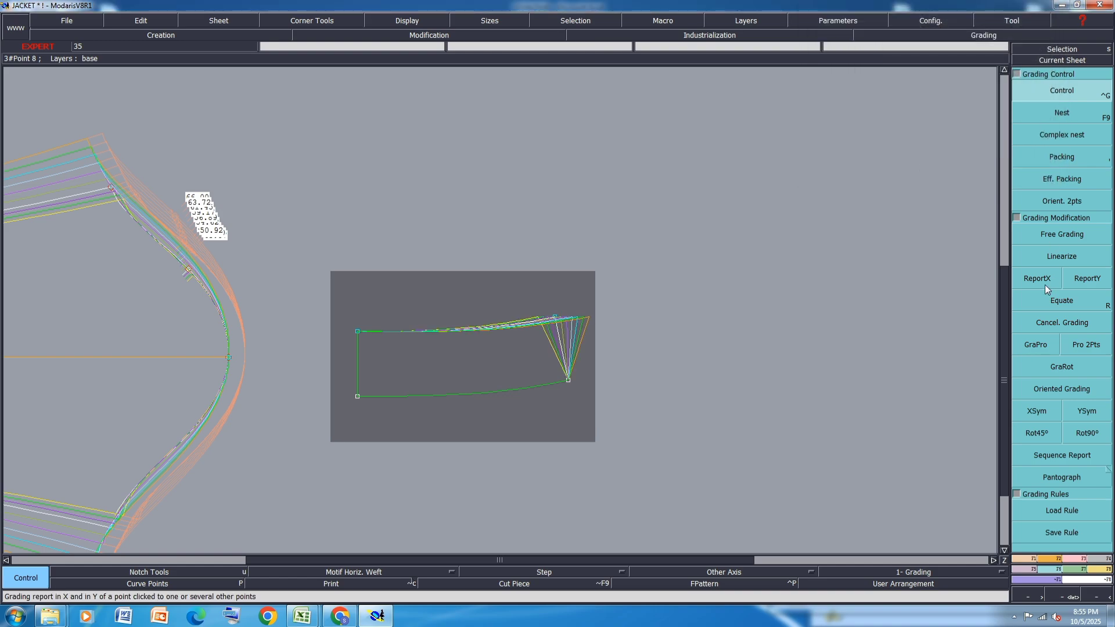
pyautogui.click(1037, 278)
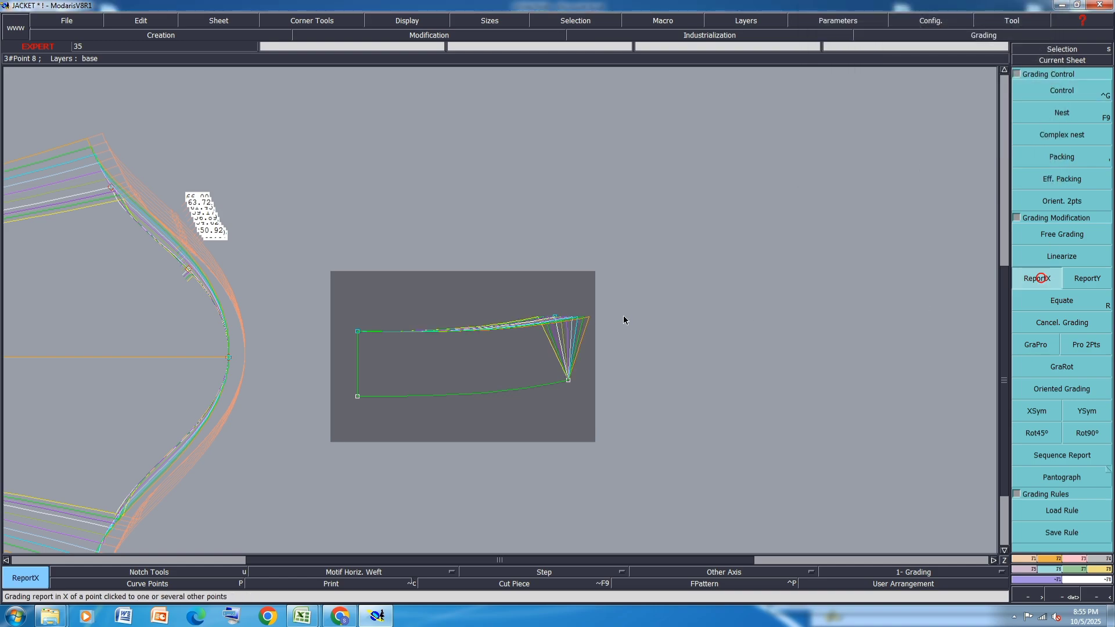
pyautogui.click(556, 316)
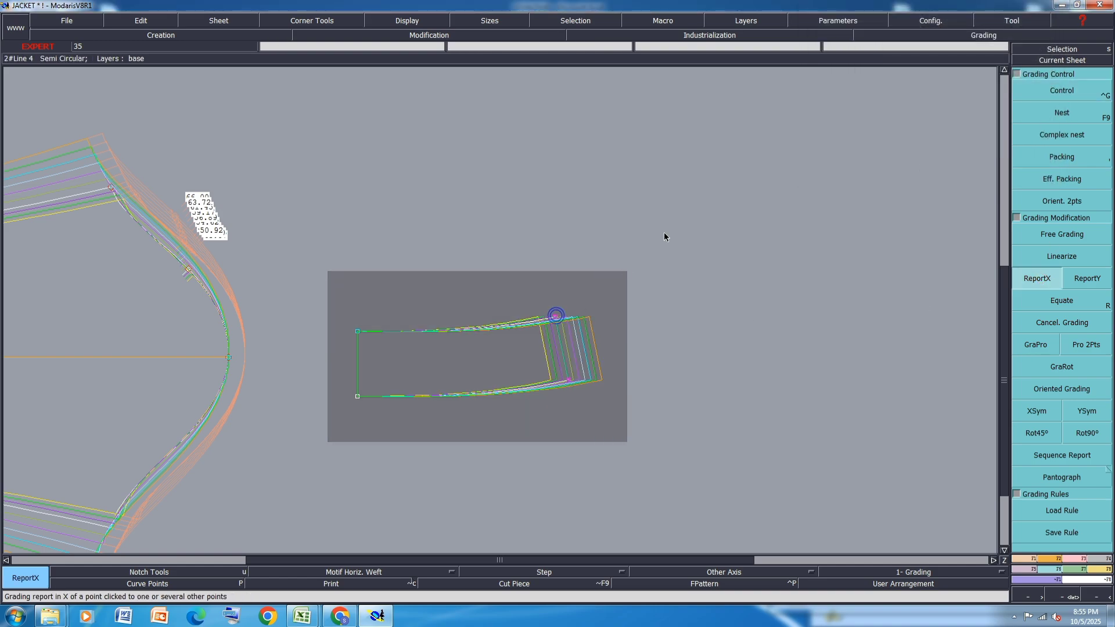
# Turn the collar piece upright with -90° rotations and Y symmetry, and save the model
pyautogui.click(1054, 559)
pyautogui.click(1088, 344)
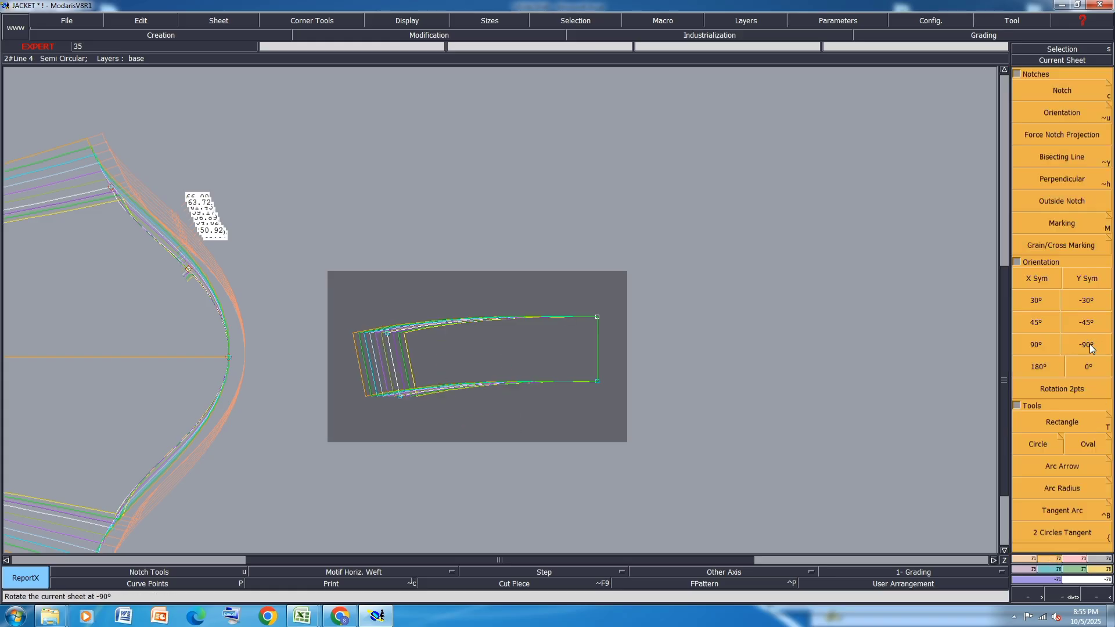
pyautogui.click(1091, 348)
pyautogui.click(1086, 279)
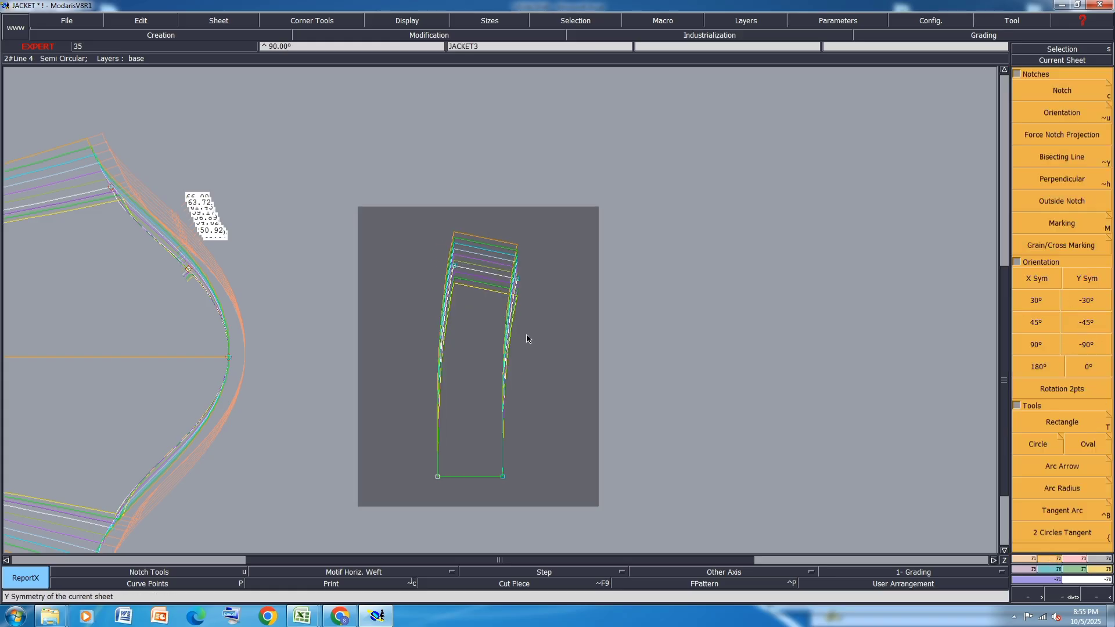
pyautogui.hotkey('ctrl', 's')
pyautogui.click(479, 373)
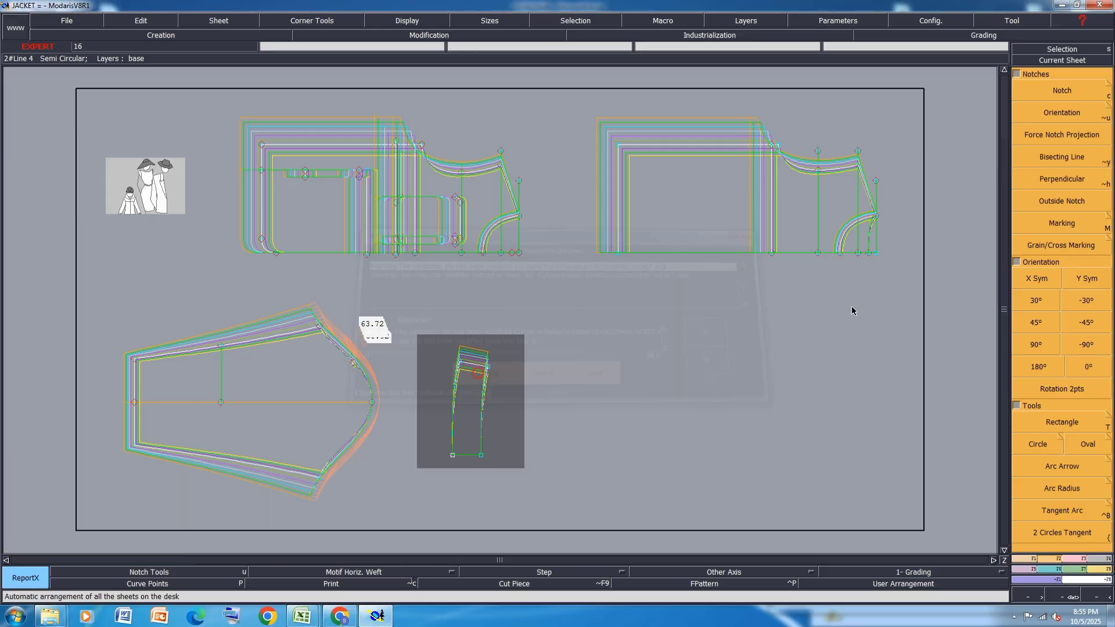
# Select all the sheets and switch off the graded nest so that only the base size is displayed
pyautogui.scroll(1, 347, 392)
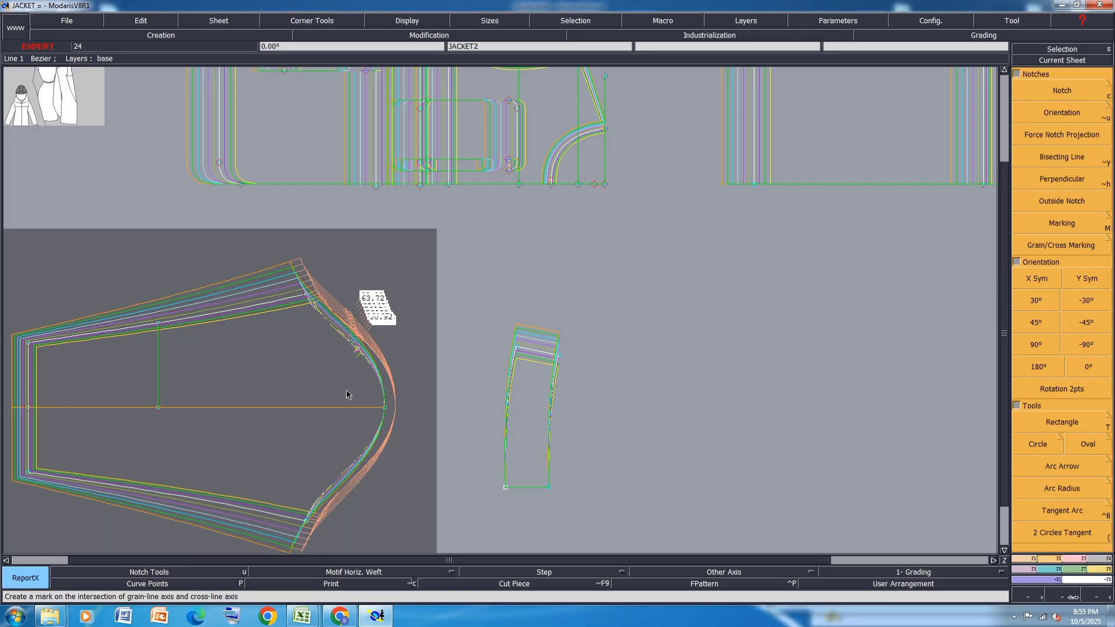
pyautogui.press('F10')
pyautogui.scroll(-1, 331, 407)
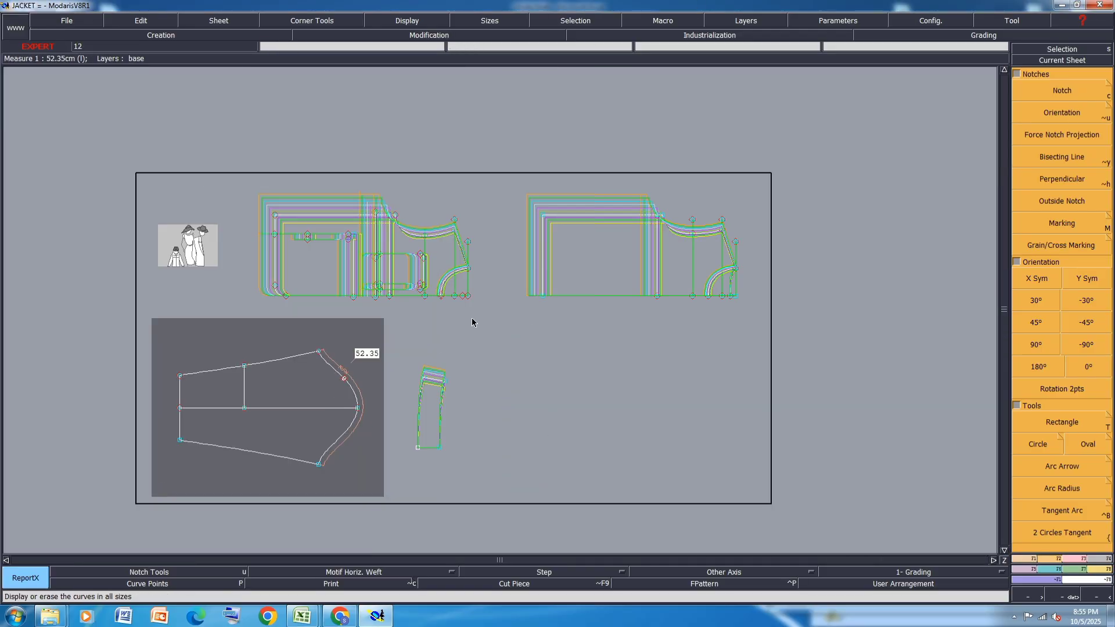
pyautogui.scroll(2, 521, 218)
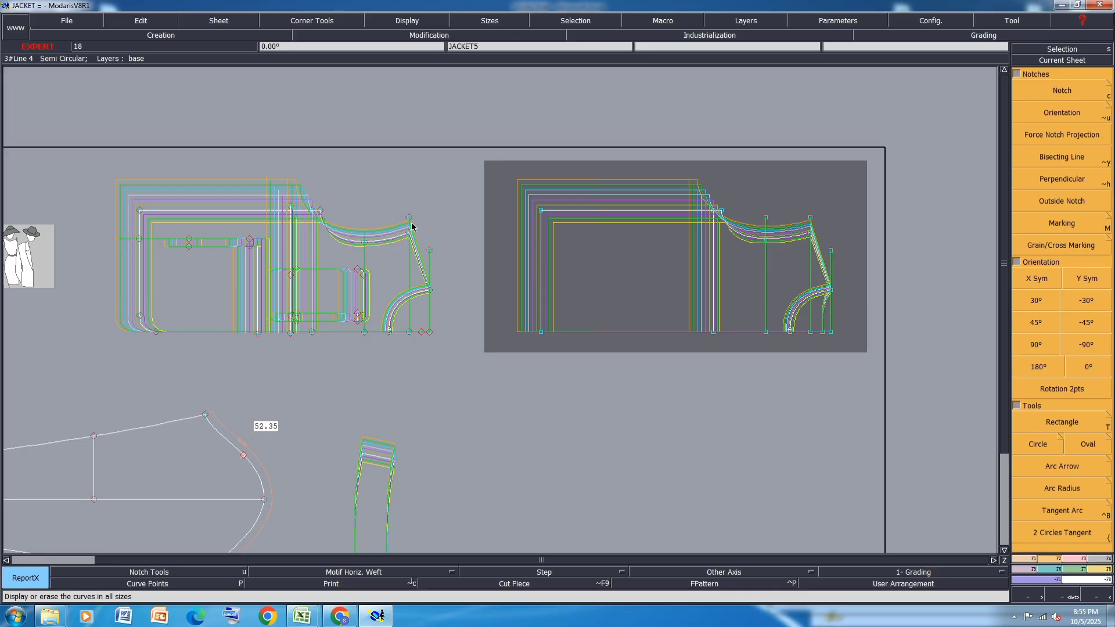
pyautogui.scroll(-1, 411, 226)
pyautogui.scroll(1, 423, 266)
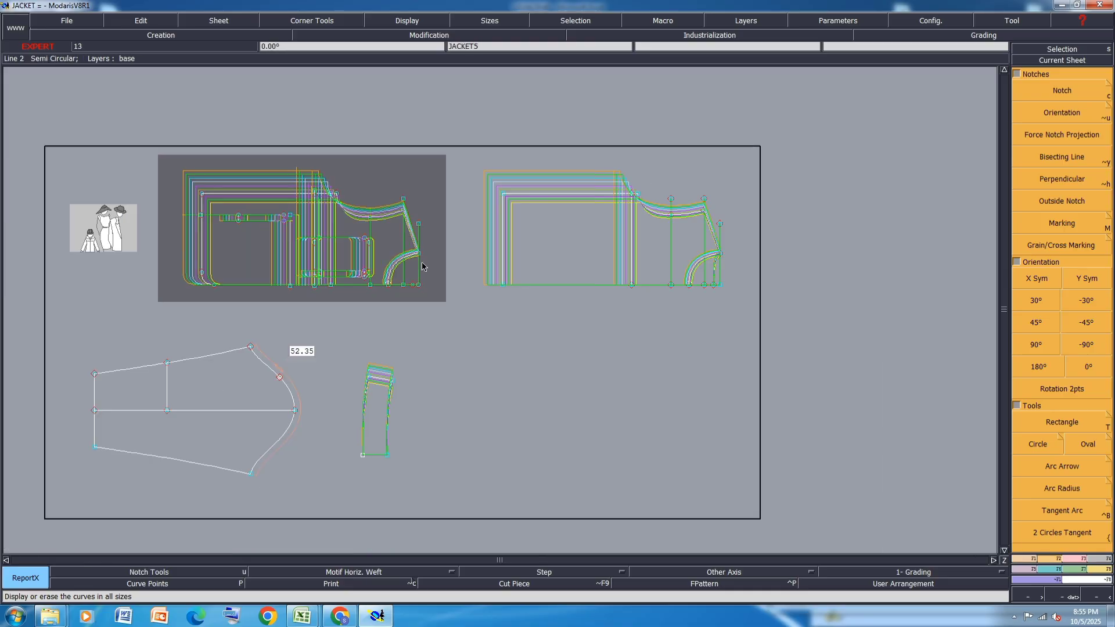
pyautogui.hotkey('ctrl', 'a')
pyautogui.press('F11')
pyautogui.press('F10')
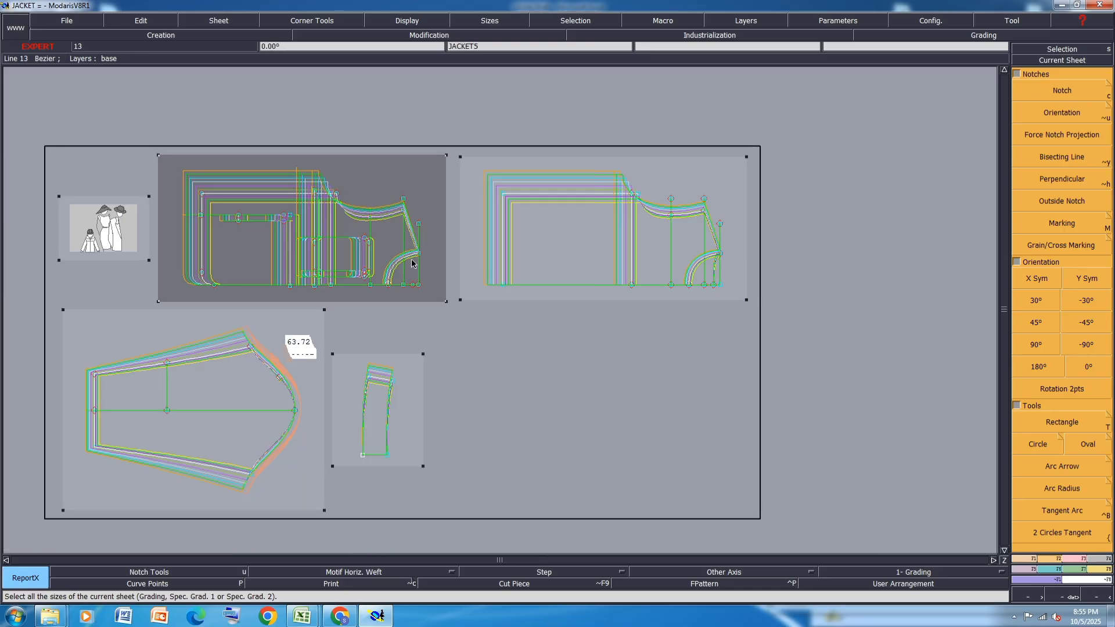
pyautogui.press('F10')
# Measure the armhole curve lengths on the front and back pieces between the underarm and shoulder points
pyautogui.scroll(1, 337, 197)
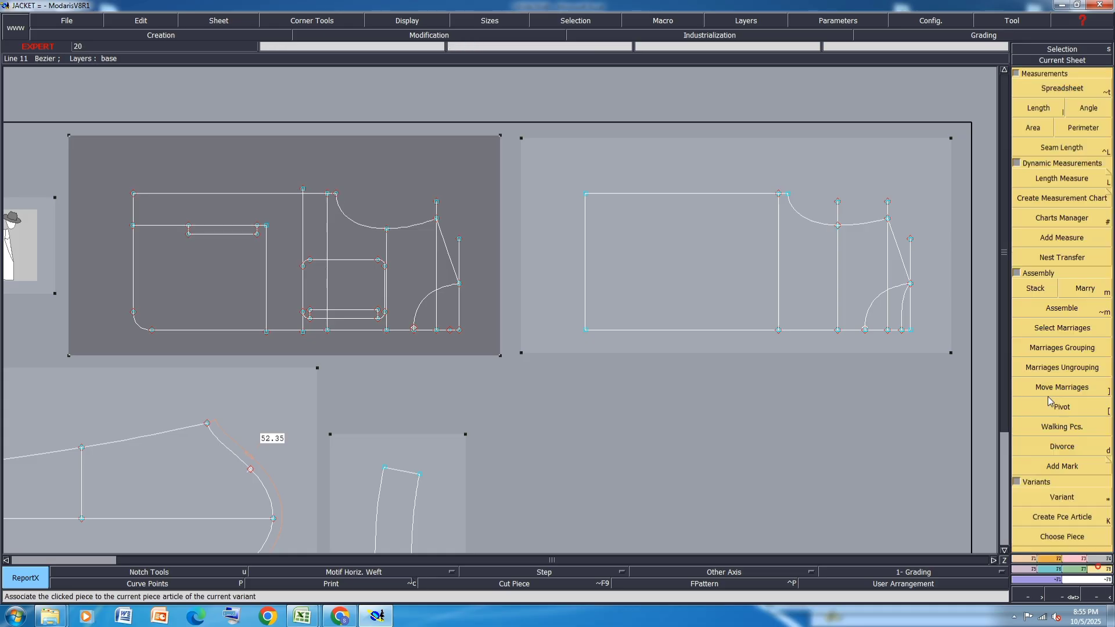
pyautogui.press('l')
pyautogui.click(336, 194)
pyautogui.click(436, 219)
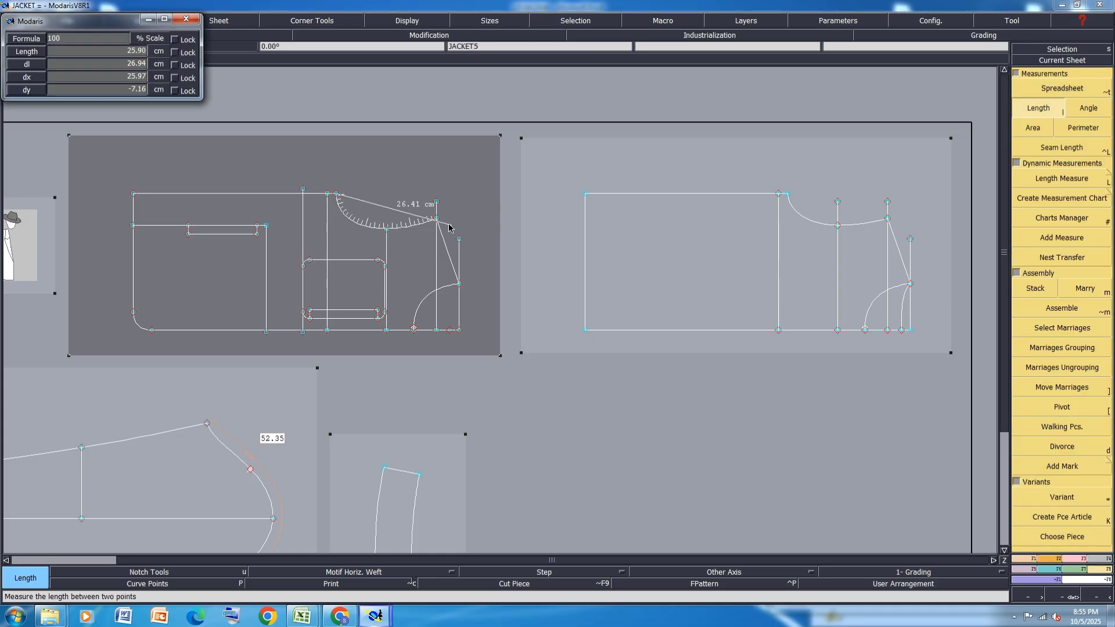
pyautogui.click(887, 219)
pyautogui.click(787, 193)
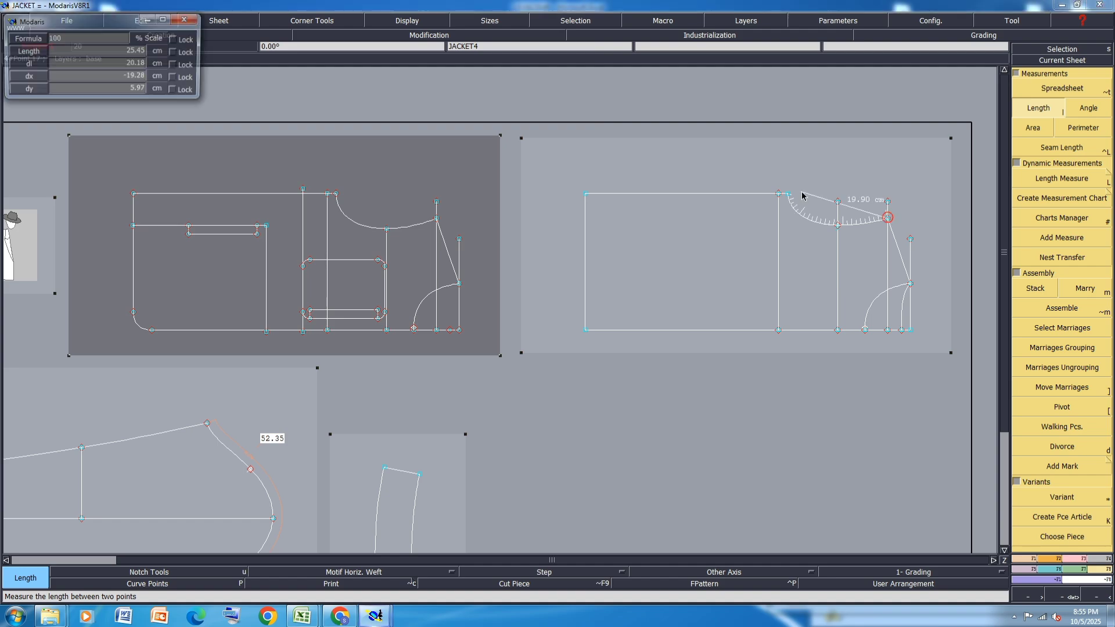
pyautogui.click(790, 195)
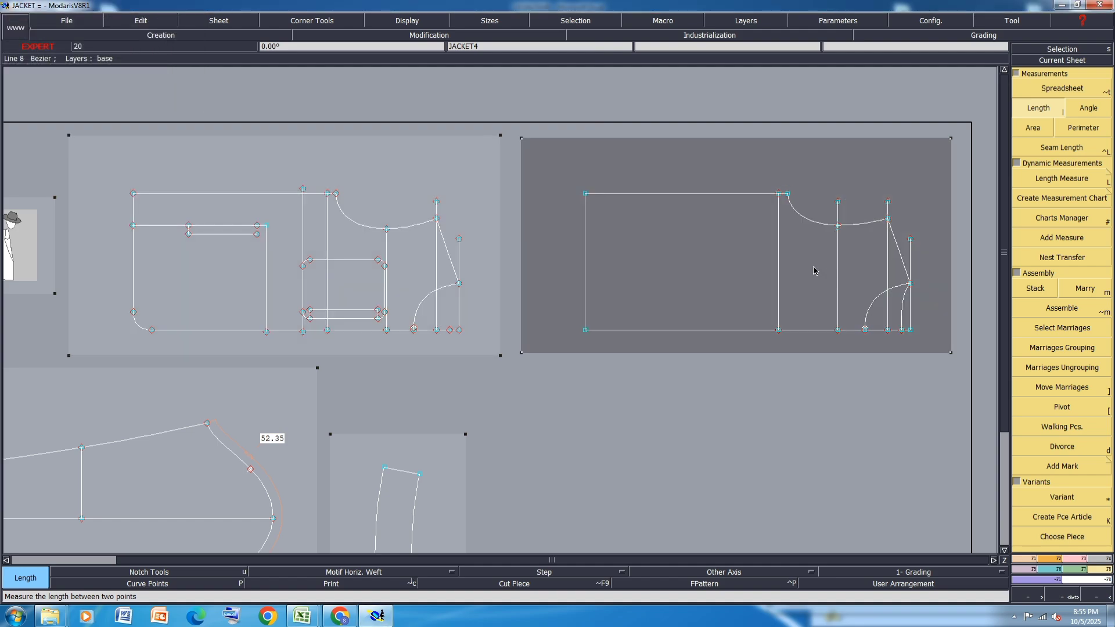
# Accumulate the front and back armhole lengths in the spreadsheet, and arrange its window to show all sizes without covering the bodice pieces
pyautogui.click(1051, 93)
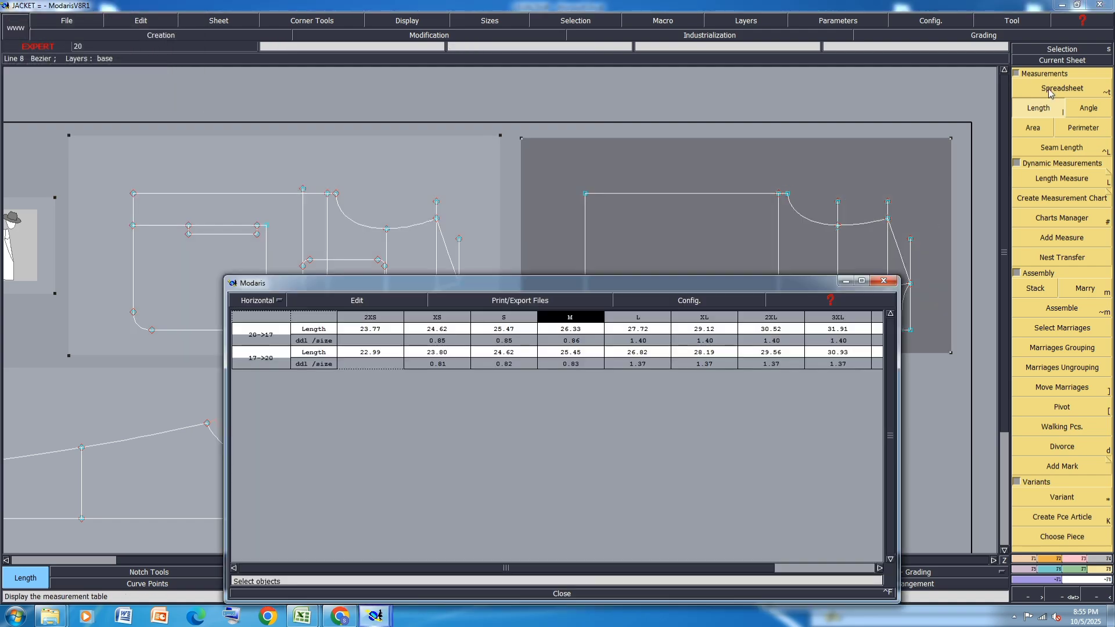
pyautogui.click(341, 302)
pyautogui.click(321, 339)
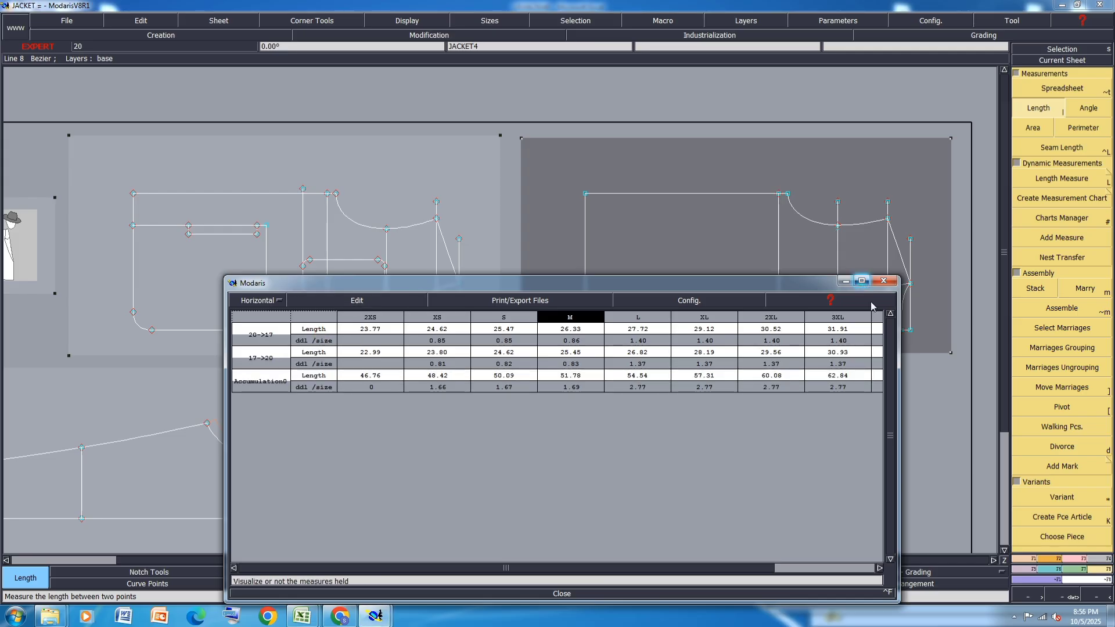
pyautogui.click(904, 450)
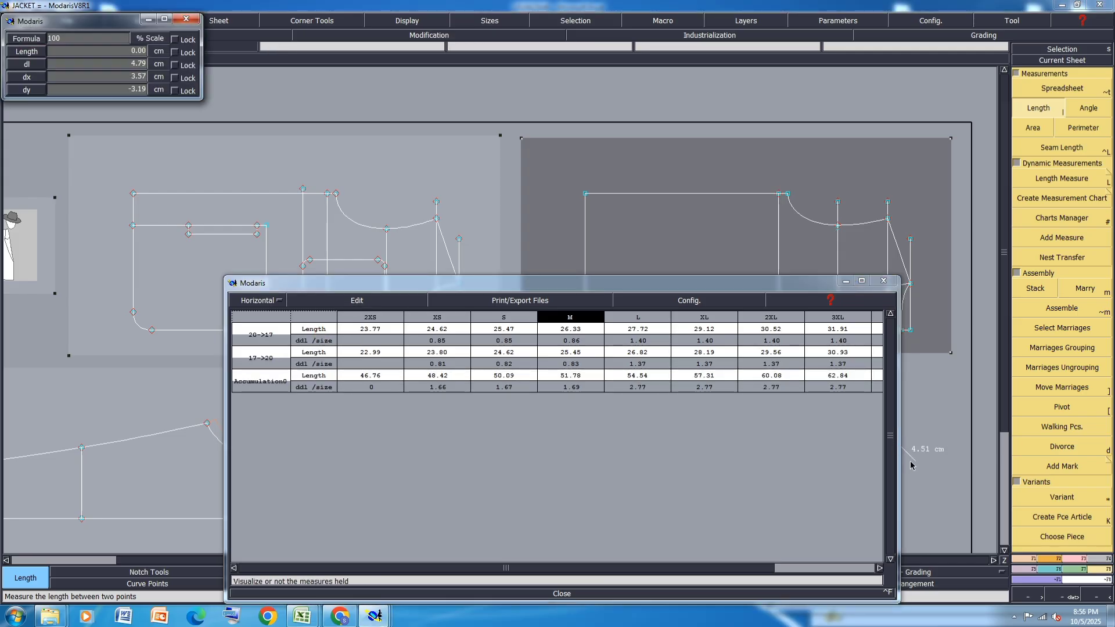
pyautogui.click(909, 466)
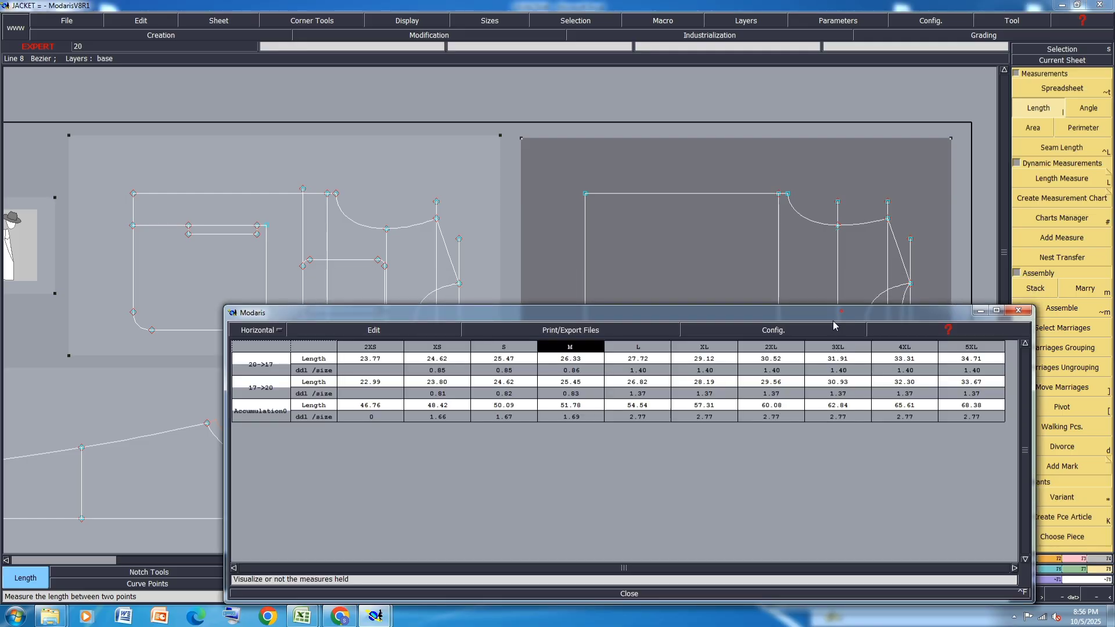
pyautogui.moveTo(842, 284); pyautogui.dragTo(649, 367)
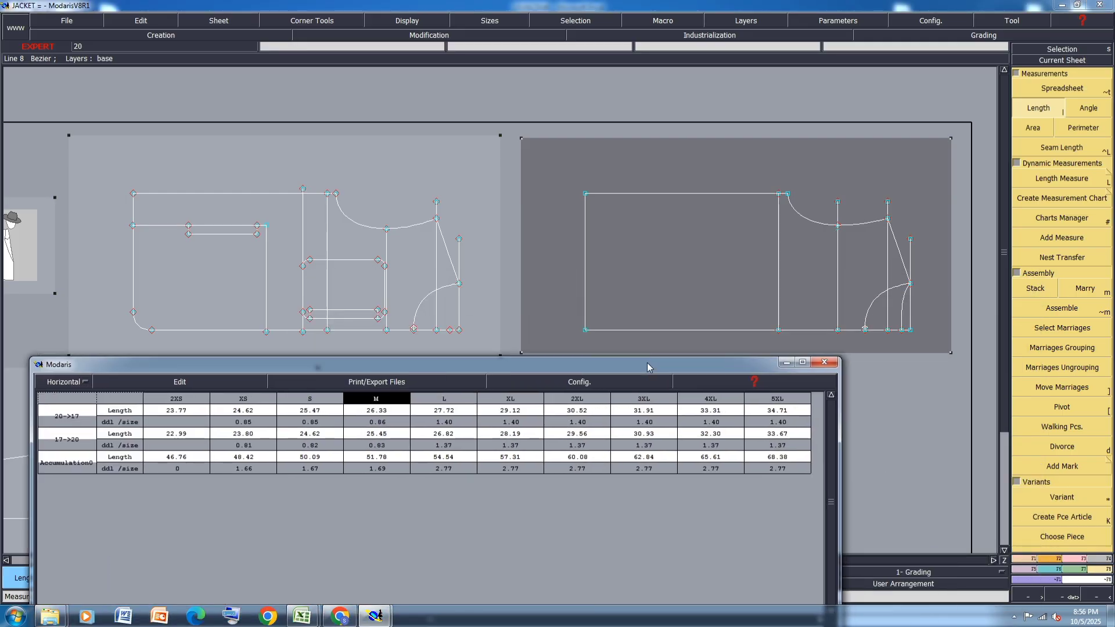
# Measure the full sleeve cap curve for comparison with the accumulated armhole length
pyautogui.click(560, 158)
pyautogui.scroll(-2, 569, 142)
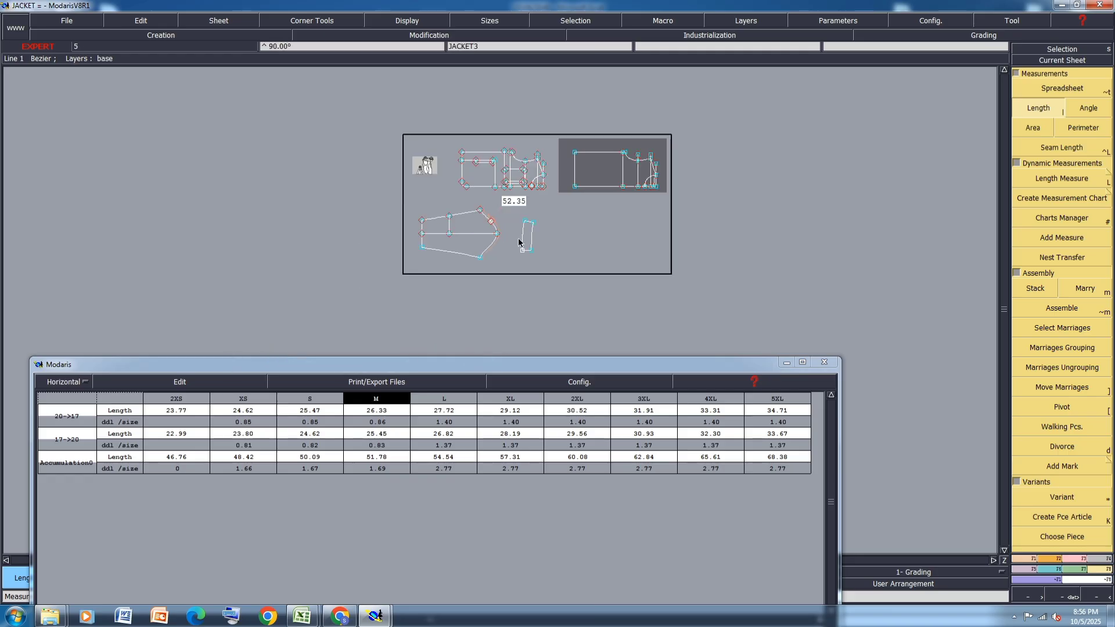
pyautogui.scroll(2, 491, 251)
pyautogui.click(469, 268)
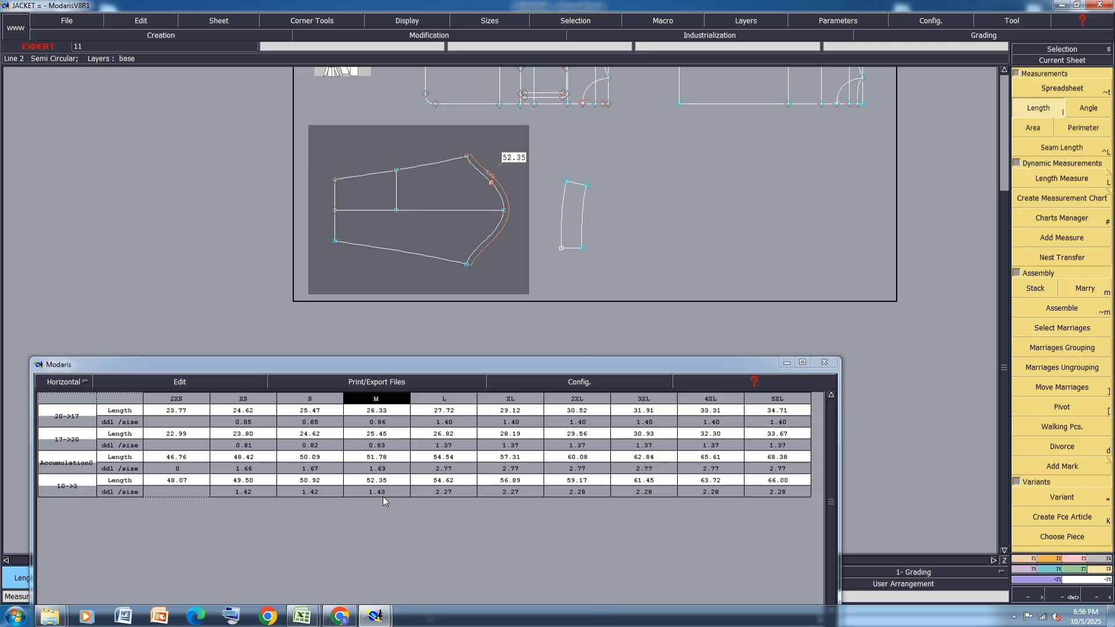
# Set the ddx grading of the sleeve cap's upper underarm point to -0.75 for all sizes
pyautogui.click(1056, 569)
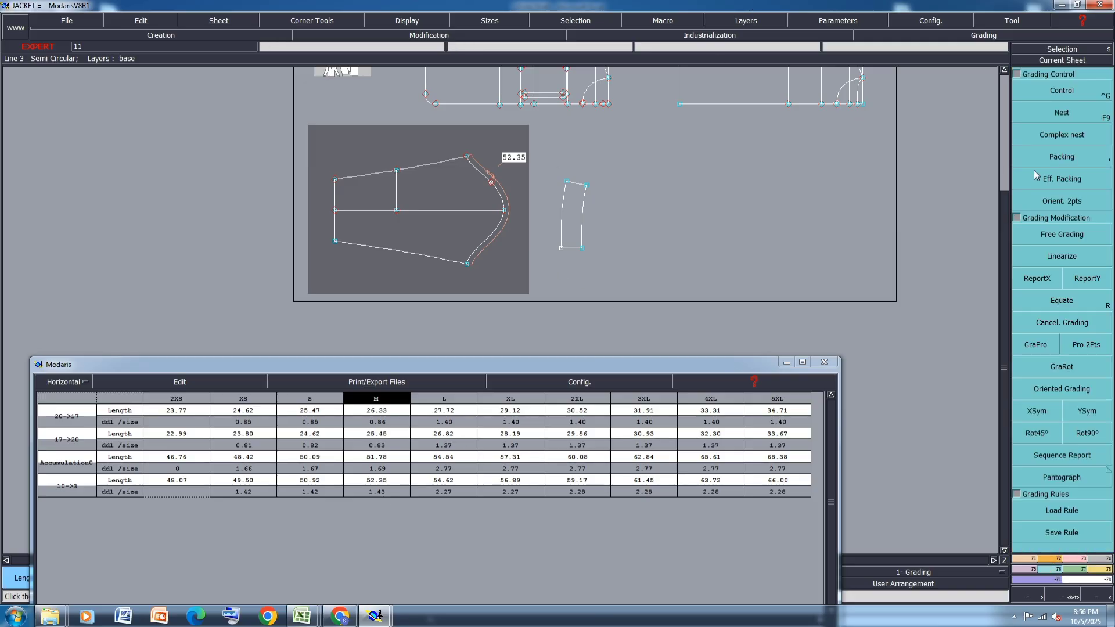
pyautogui.click(1062, 94)
pyautogui.click(467, 157)
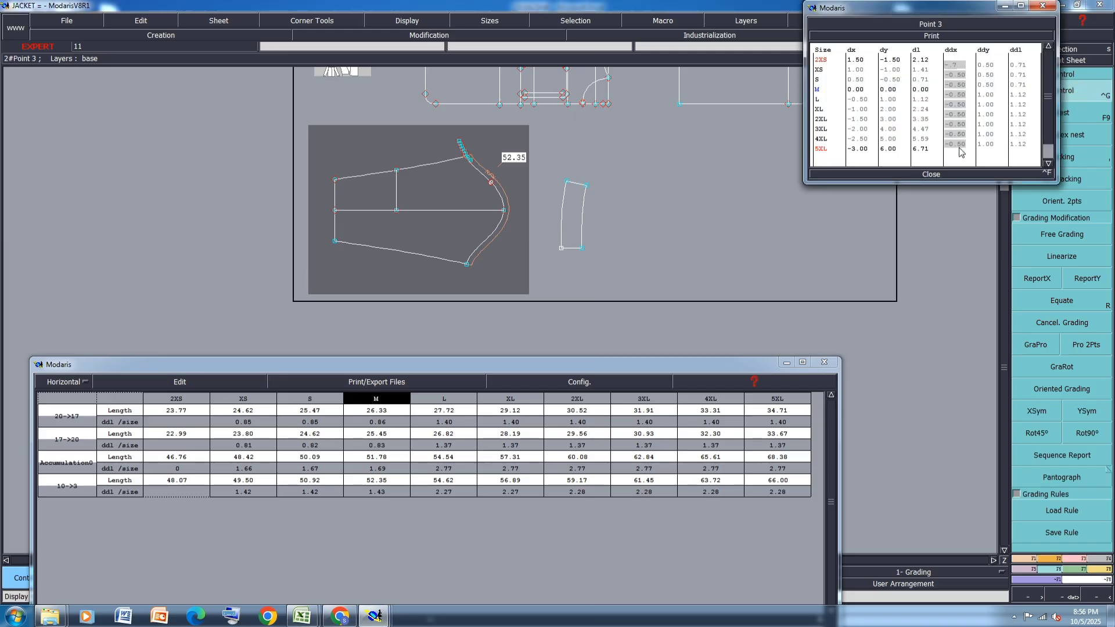
pyautogui.write('5')
pyautogui.press('Return')
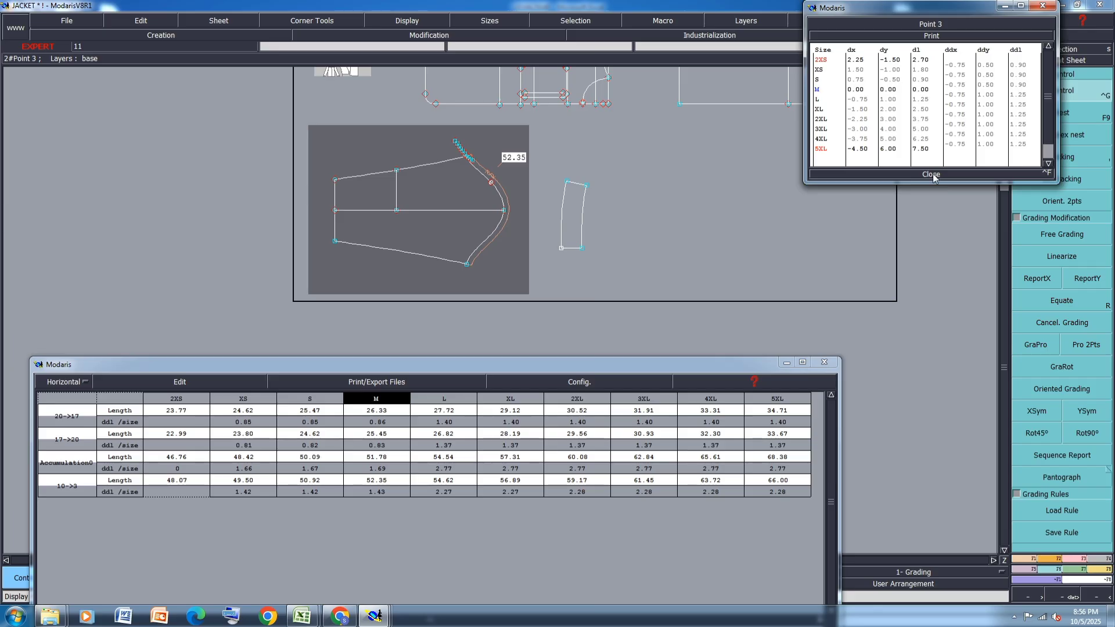
pyautogui.click(933, 175)
# Copy the upper underarm point's X grading to the sleeve's lower underarm point and remeasure the cap curve
pyautogui.click(1037, 278)
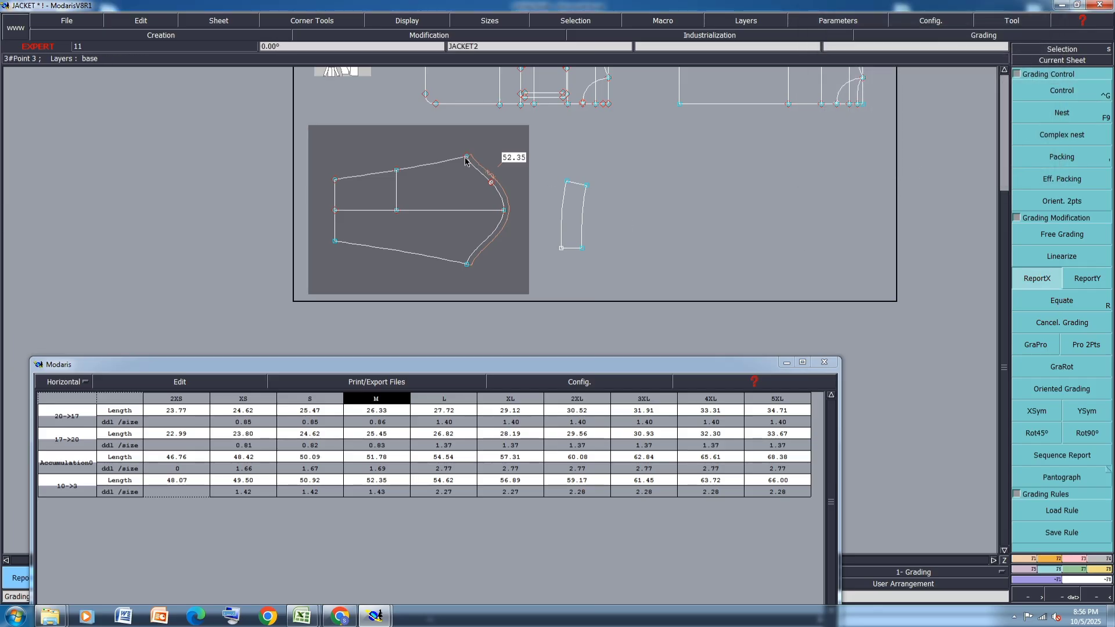
pyautogui.click(465, 265)
pyautogui.hotkey('ctrl', 'l')
pyautogui.click(466, 265)
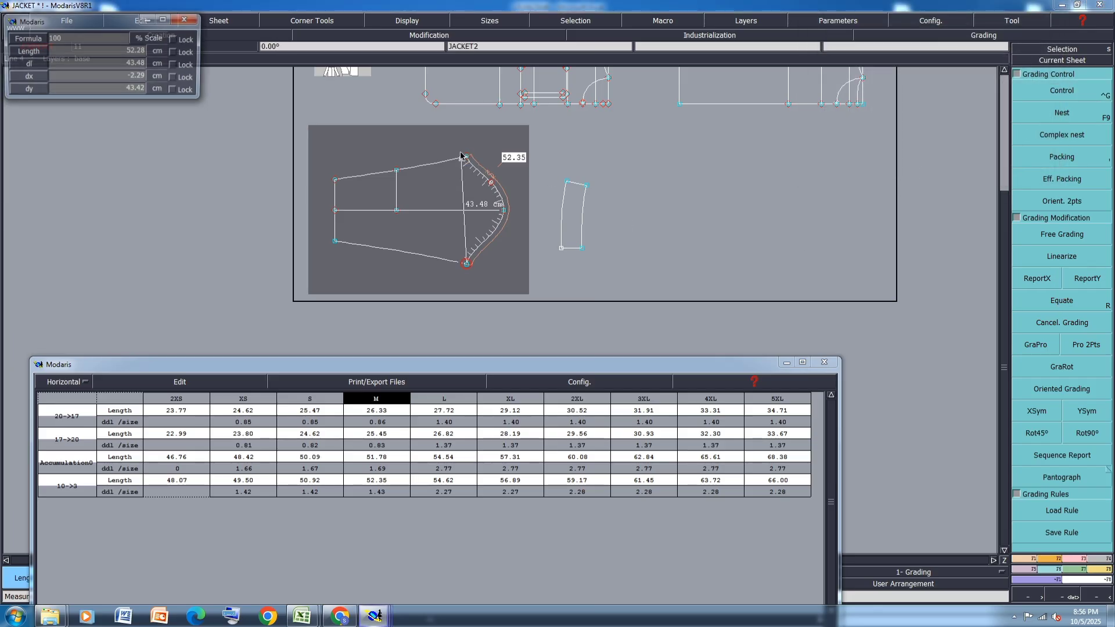
pyautogui.click(466, 155)
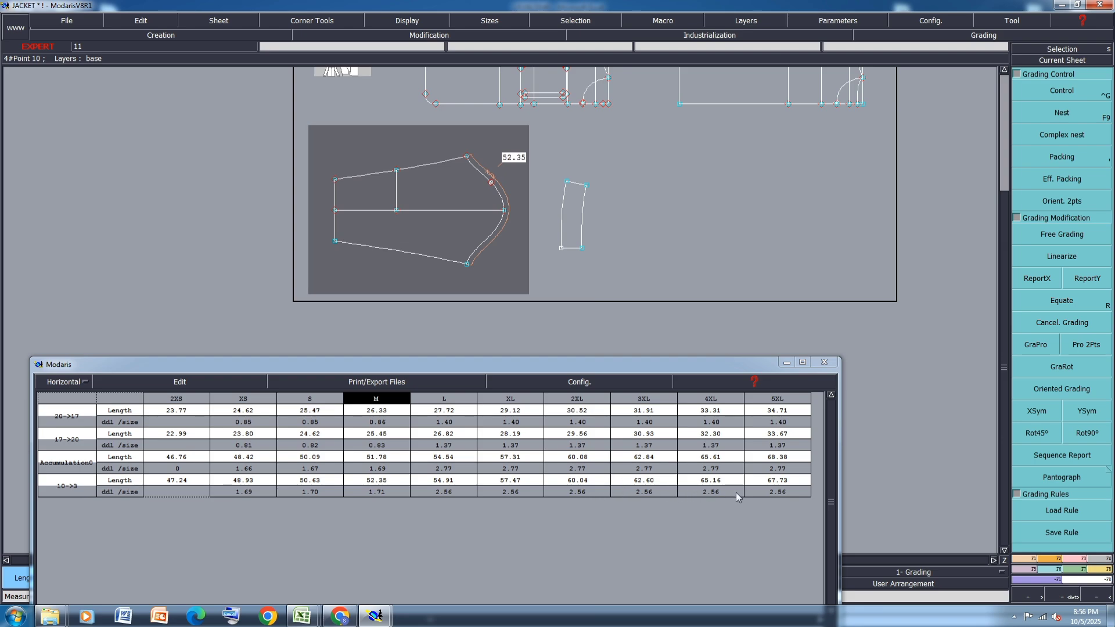
# Set the ddx grading of the sleeve's upper underarm point to -0.85 for sizes L to 5XL
pyautogui.click(1062, 92)
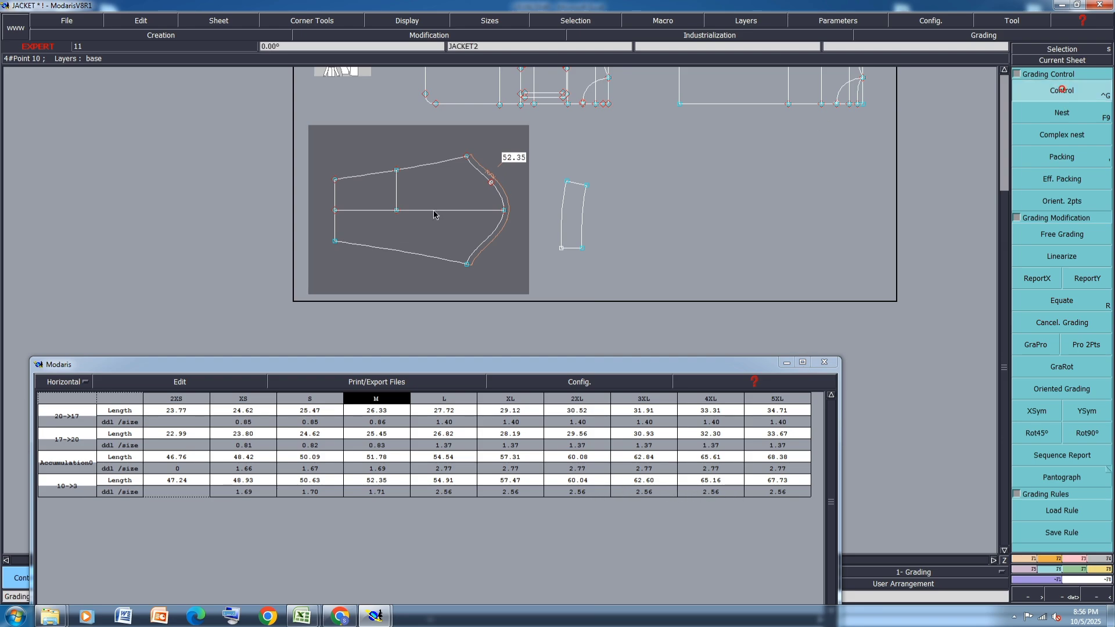
pyautogui.click(466, 158)
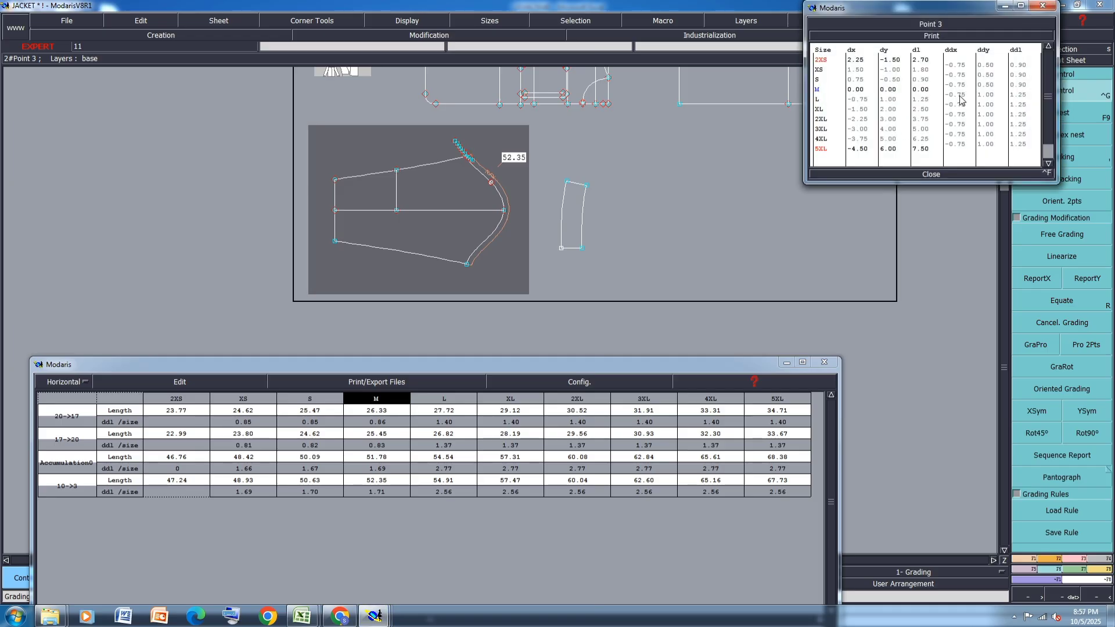
pyautogui.moveTo(960, 96); pyautogui.dragTo(960, 146)
pyautogui.write('-0')
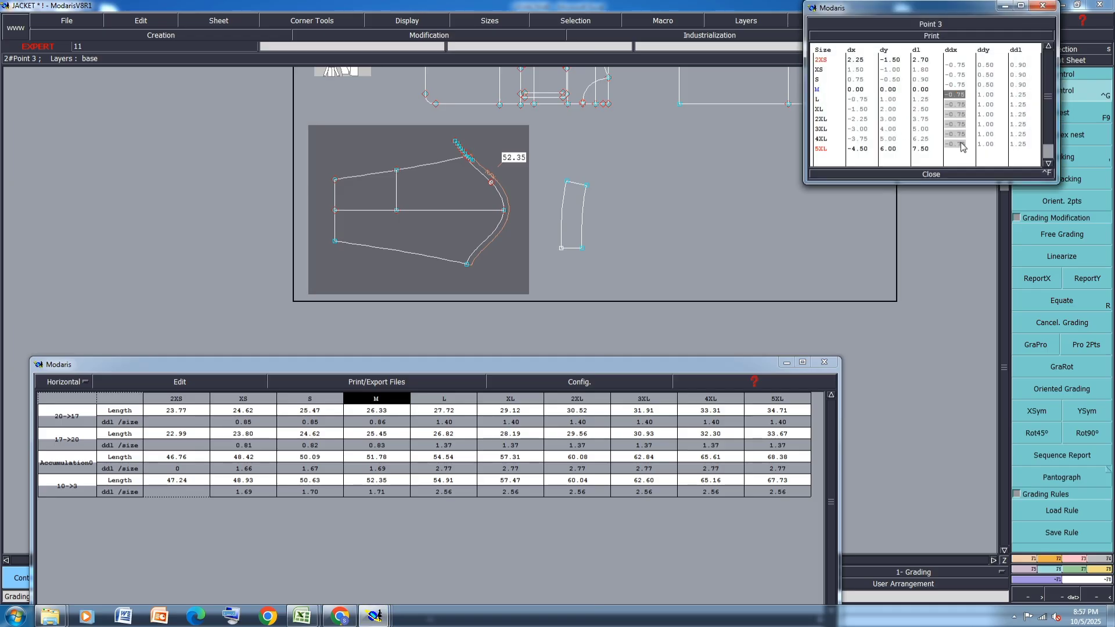
pyautogui.write('.85')
pyautogui.press('Return')
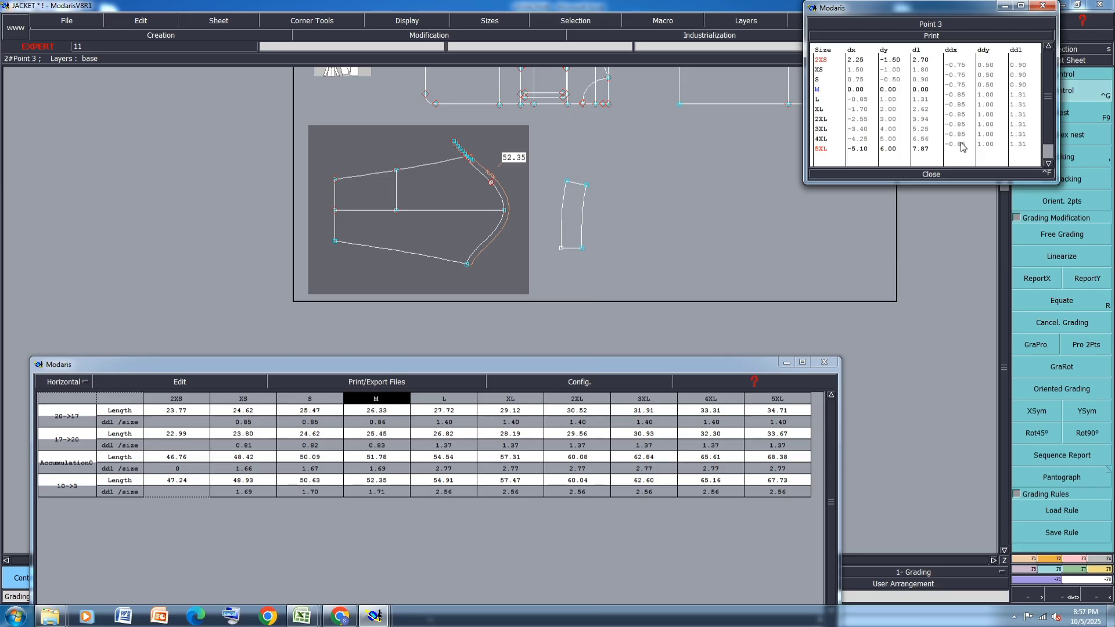
pyautogui.click(931, 174)
# Report the revised X grading of the upper underarm point onto the lower one and measure the sleeve cap again
pyautogui.click(1036, 279)
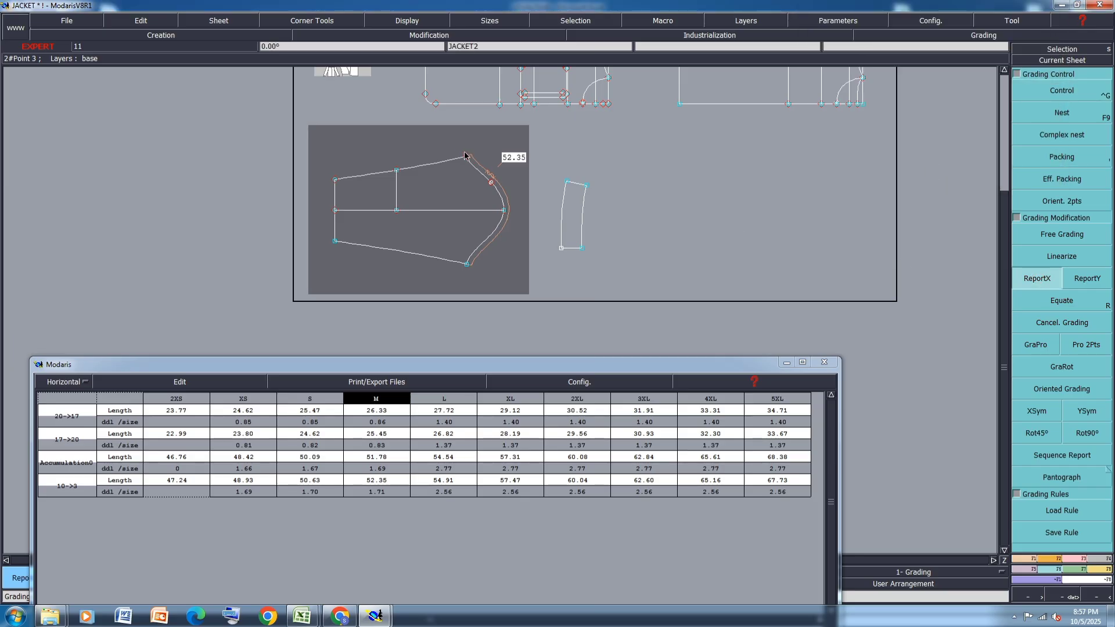
pyautogui.click(467, 155)
pyautogui.click(465, 266)
pyautogui.press('l')
pyautogui.click(466, 265)
pyautogui.click(467, 156)
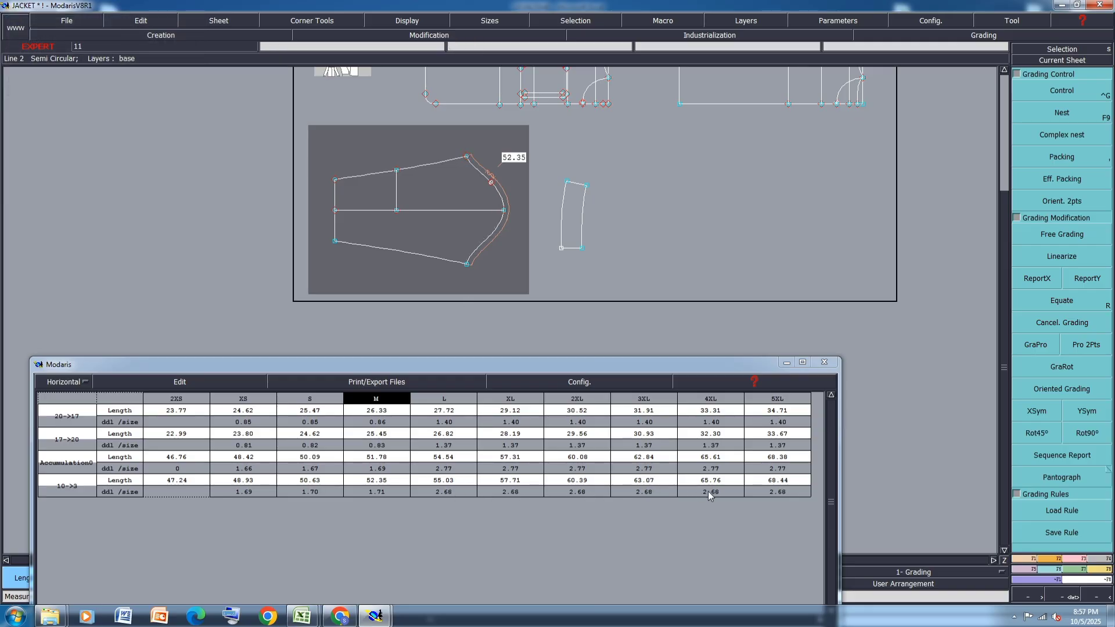
# Set the upper underarm point's ddx to -0.90 for sizes L to 5XL and copy its X grading to the lower underarm point
pyautogui.click(1048, 93)
pyautogui.click(466, 156)
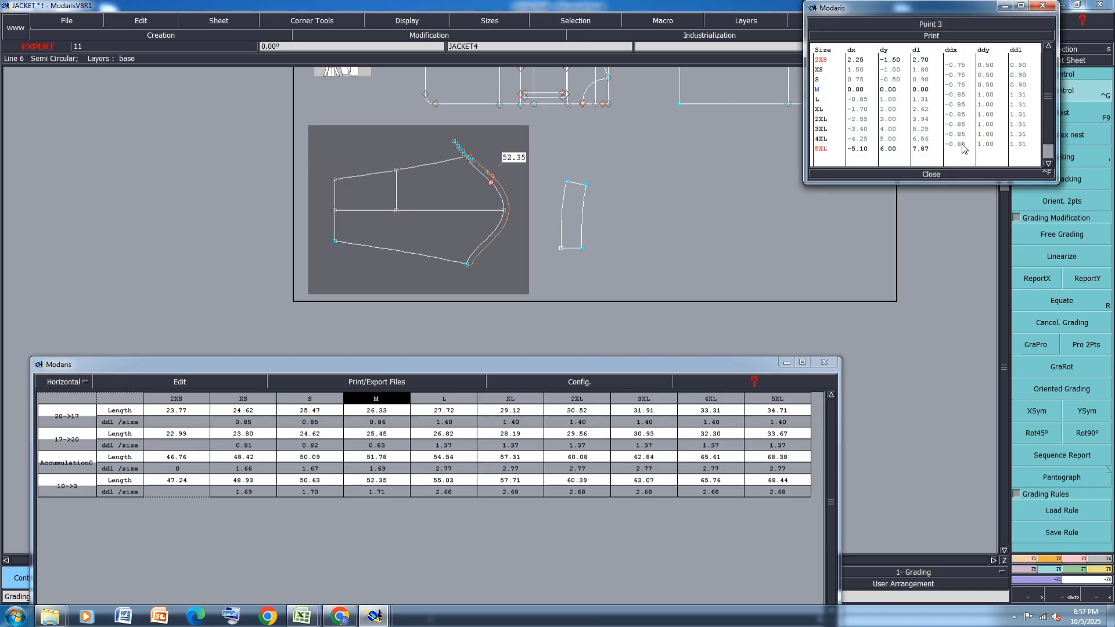
pyautogui.moveTo(958, 145); pyautogui.dragTo(956, 99)
pyautogui.write('-0')
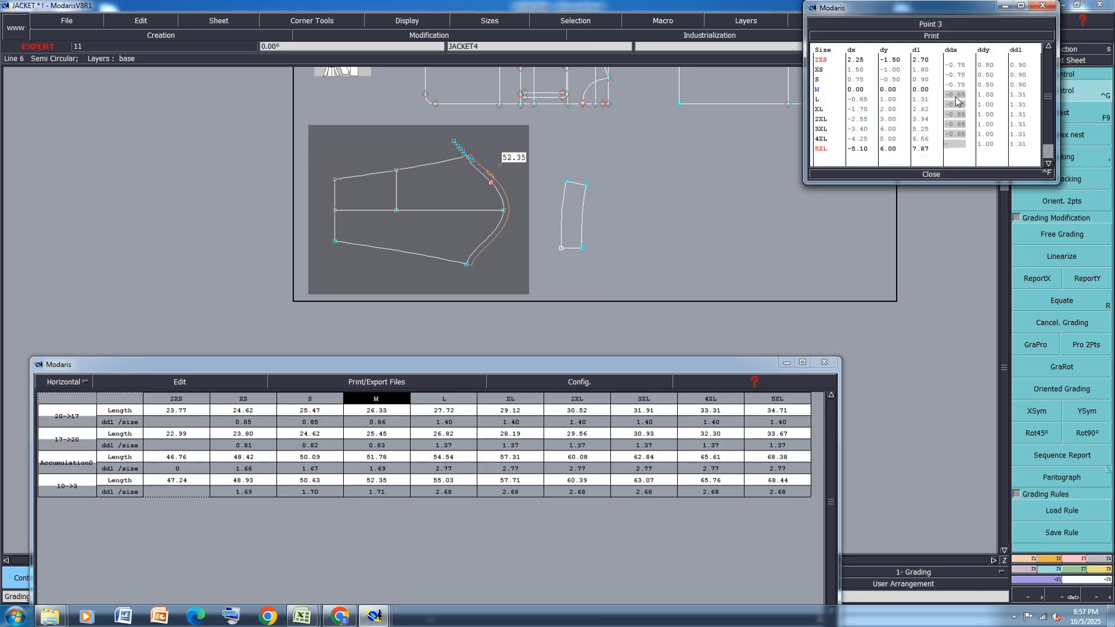
pyautogui.write('.9')
pyautogui.press('Return')
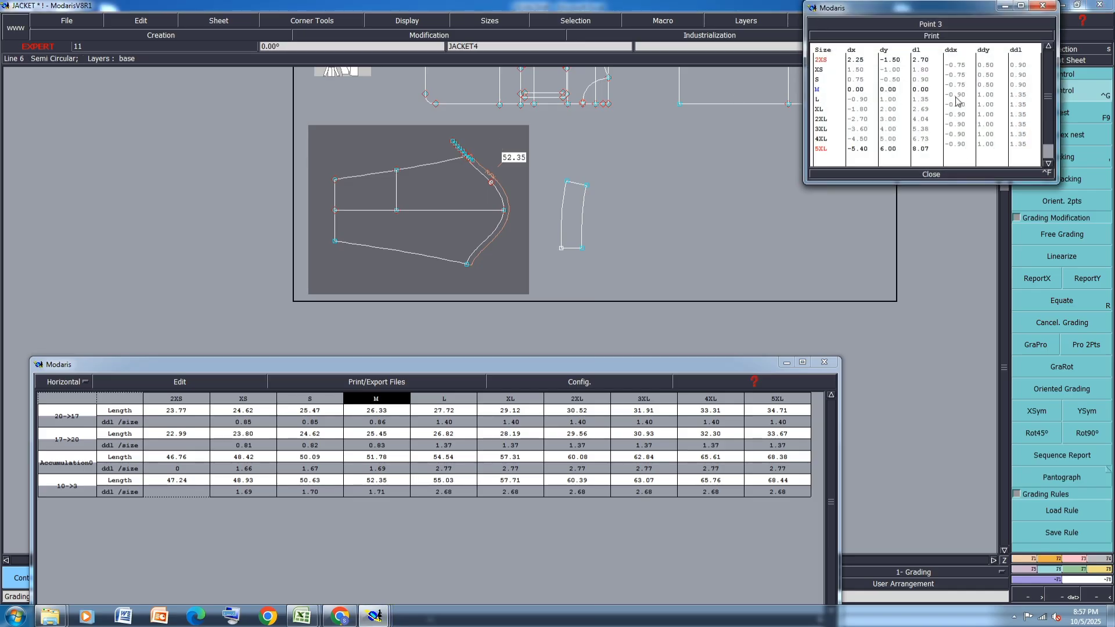
pyautogui.click(928, 177)
pyautogui.click(1037, 278)
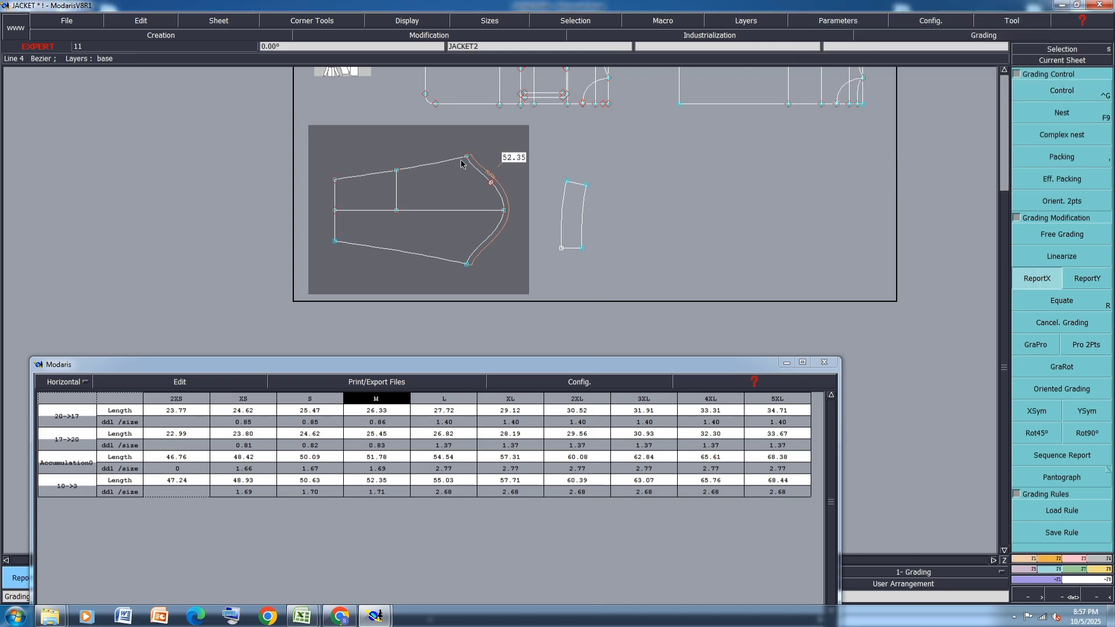
pyautogui.click(468, 264)
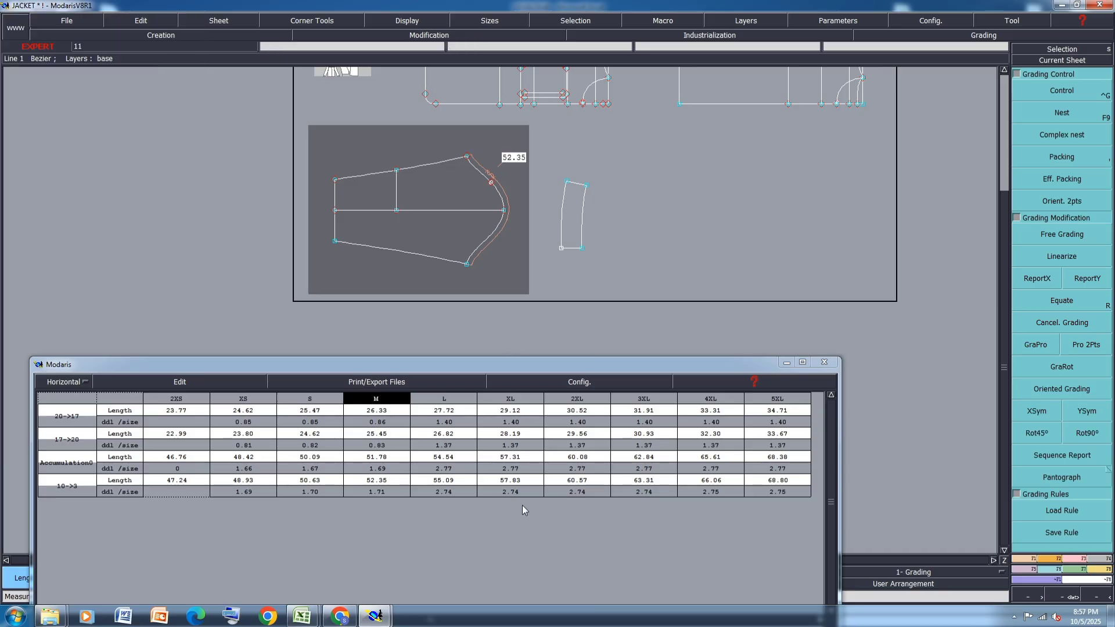
# Clear all measurements from the spreadsheet and close its window
pyautogui.click(158, 385)
pyautogui.click(133, 436)
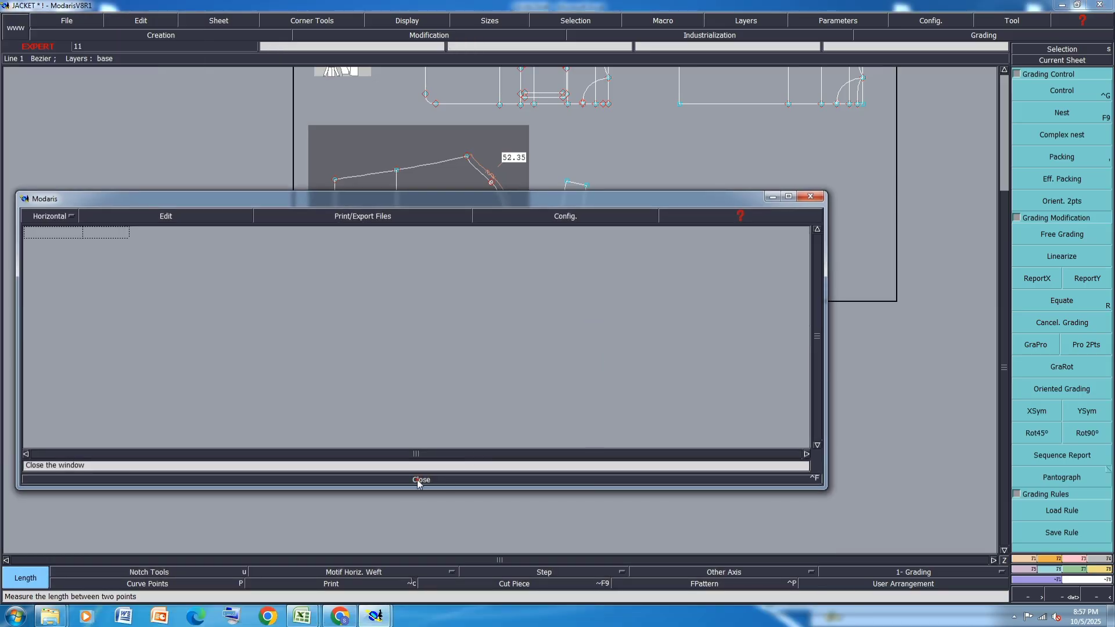
pyautogui.click(419, 480)
# Display the graded nest in all sizes on every sheet and save the model
pyautogui.hotkey('ctrl', 'a')
pyautogui.press('F10')
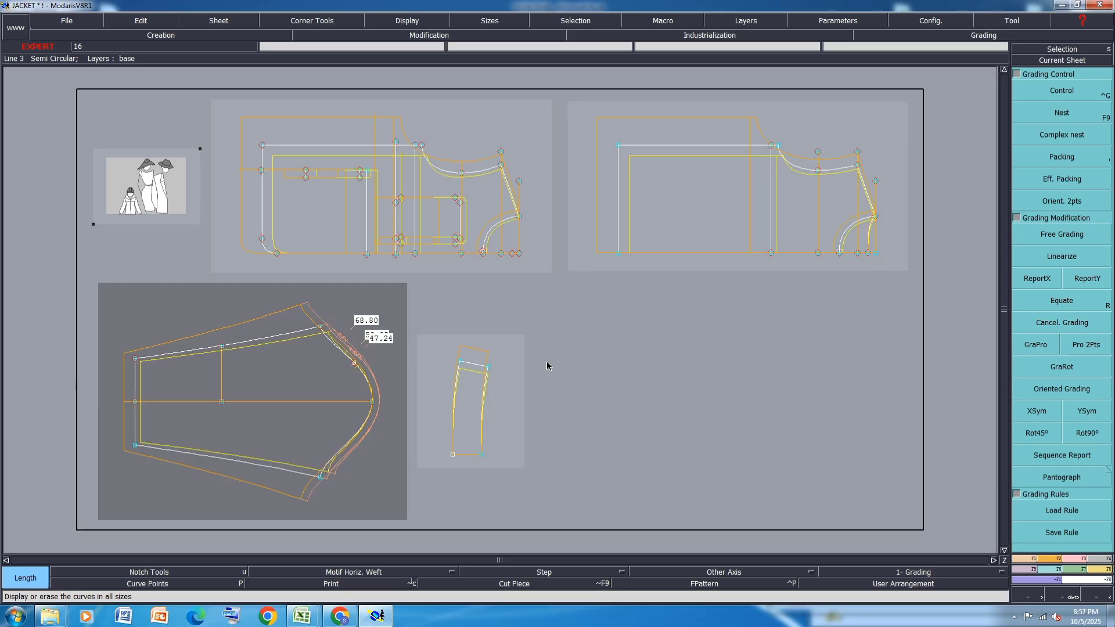
pyautogui.press('F9')
pyautogui.press('F12')
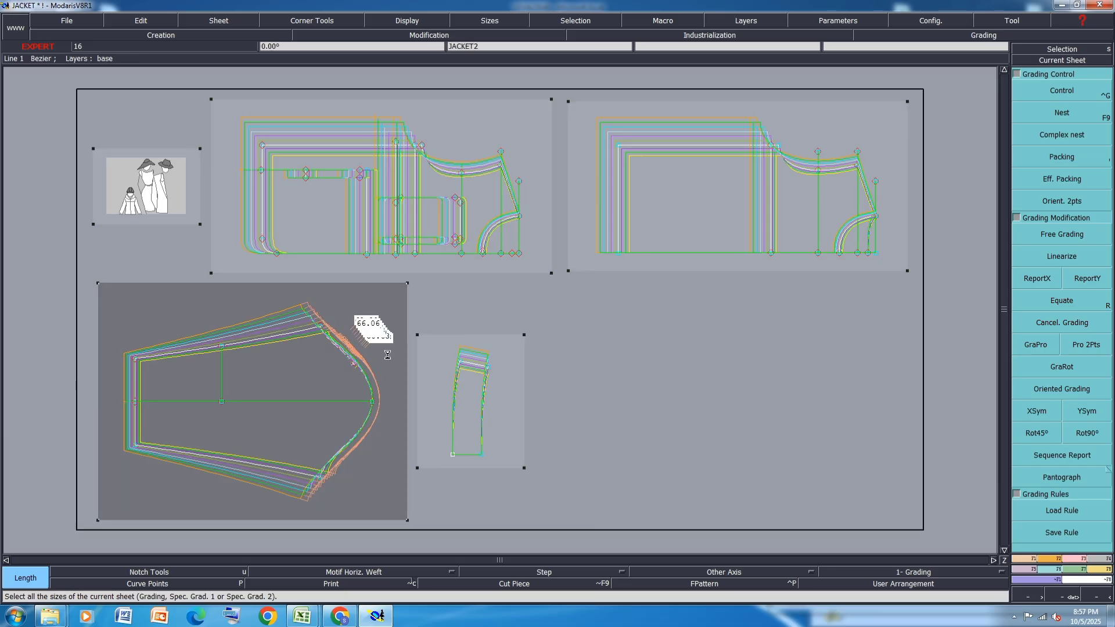
pyautogui.hotkey('ctrl', 's')
pyautogui.click(485, 441)
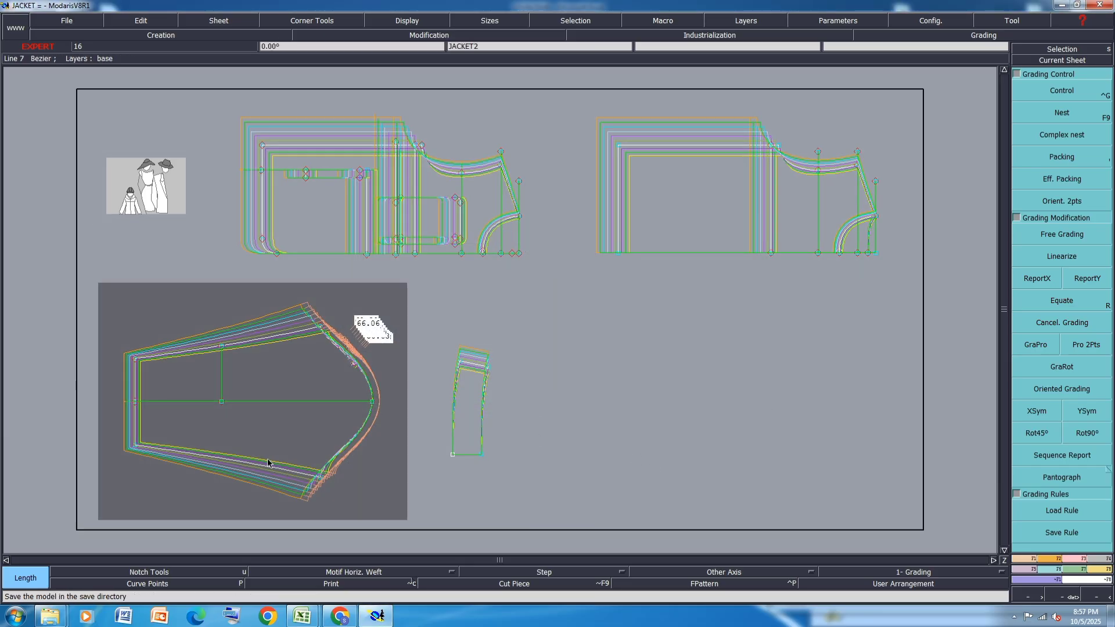
# Set the ddx grading of the sleeve elbow line's point on the centre line to -0.25 for all sizes
pyautogui.scroll(1, 166, 455)
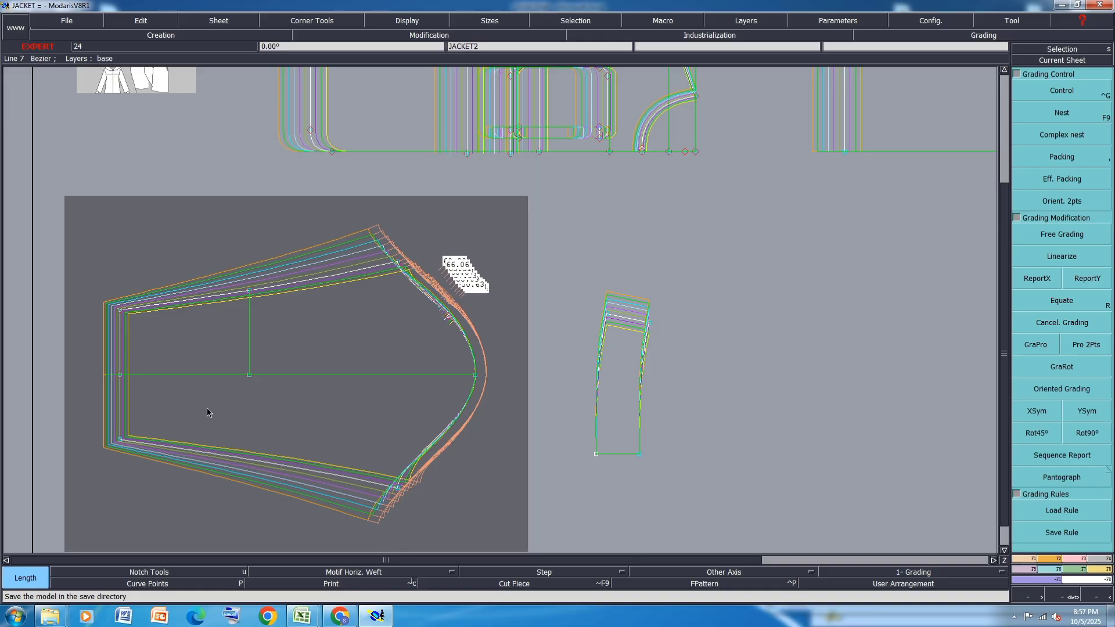
pyautogui.hotkey('ctrl', 'g')
pyautogui.click(249, 375)
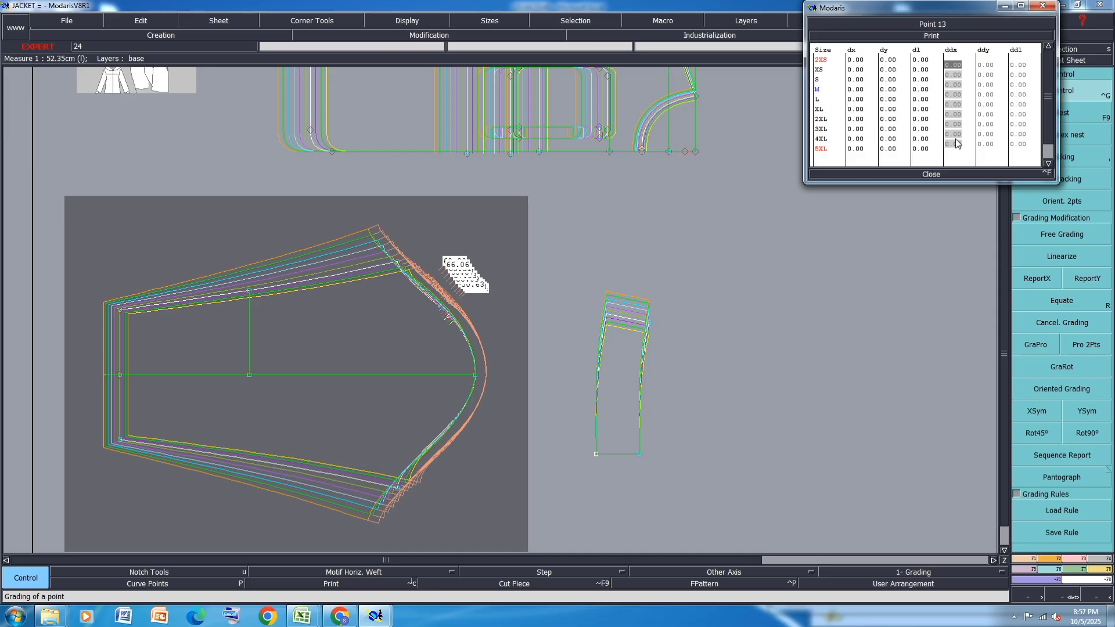
pyautogui.write('-0.25')
pyautogui.press('Return')
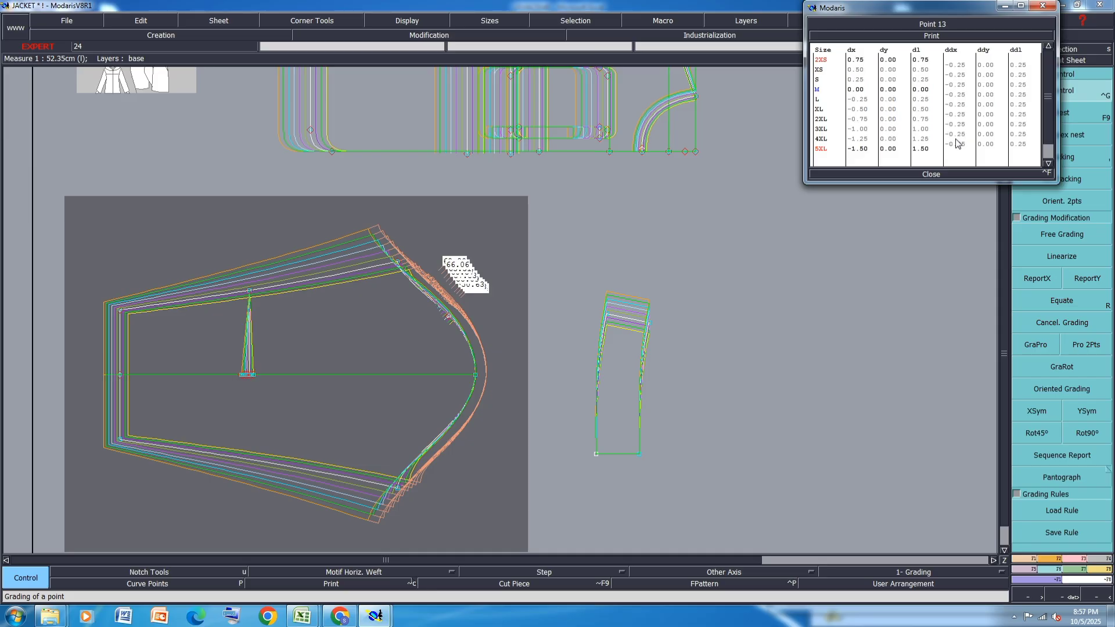
pyautogui.click(928, 173)
# Copy the X grading of the elbow line's centre point to its upper end point
pyautogui.click(1043, 281)
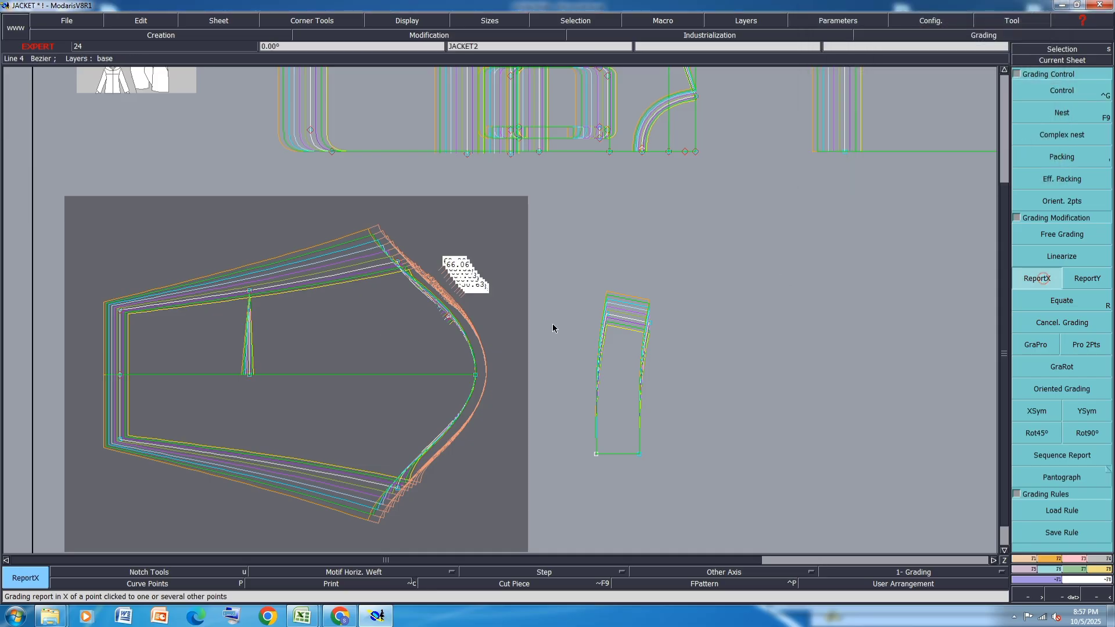
pyautogui.click(249, 291)
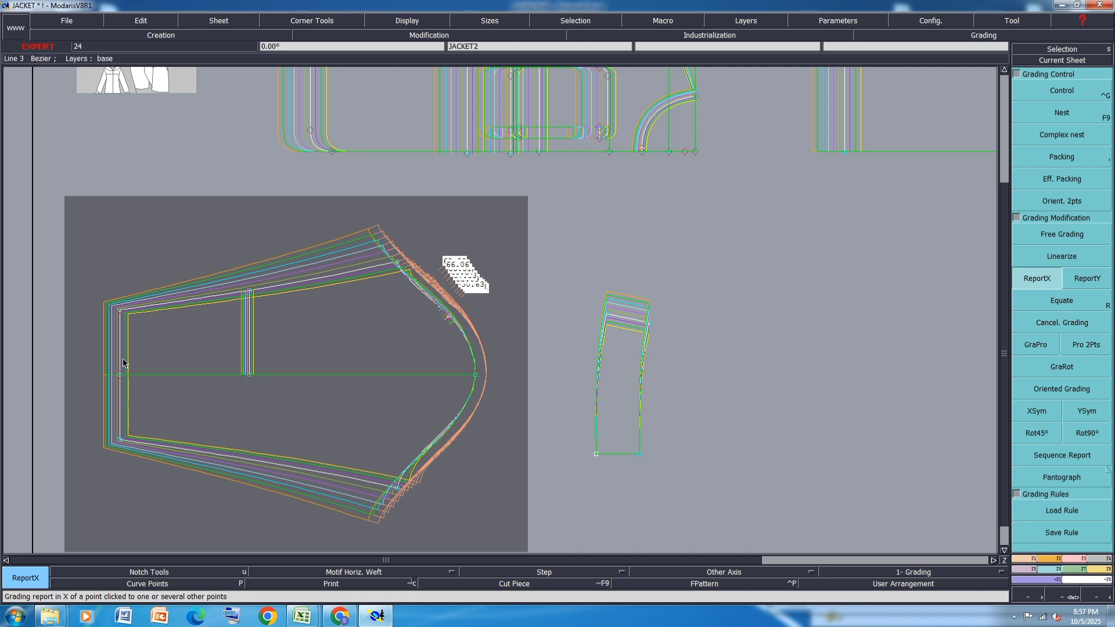
pyautogui.click(249, 291)
pyautogui.hotkey('ctrl', 'z')
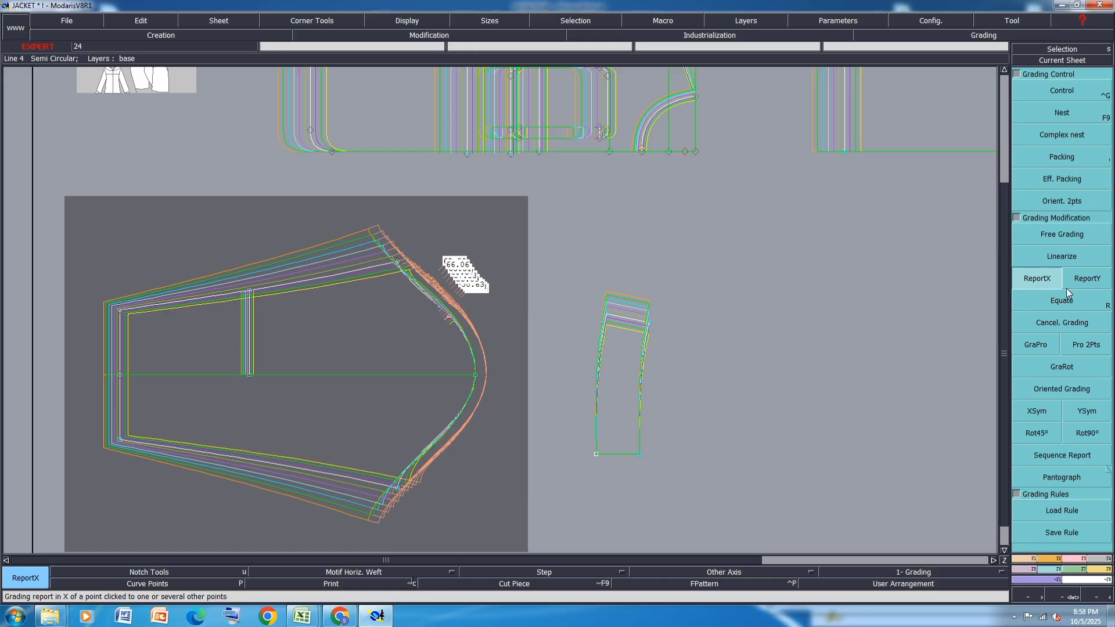
# Copy the Y grading of the upper underarm point to the elbow line's upper end, and save the model despite the anomalies
pyautogui.click(1078, 281)
pyautogui.click(397, 263)
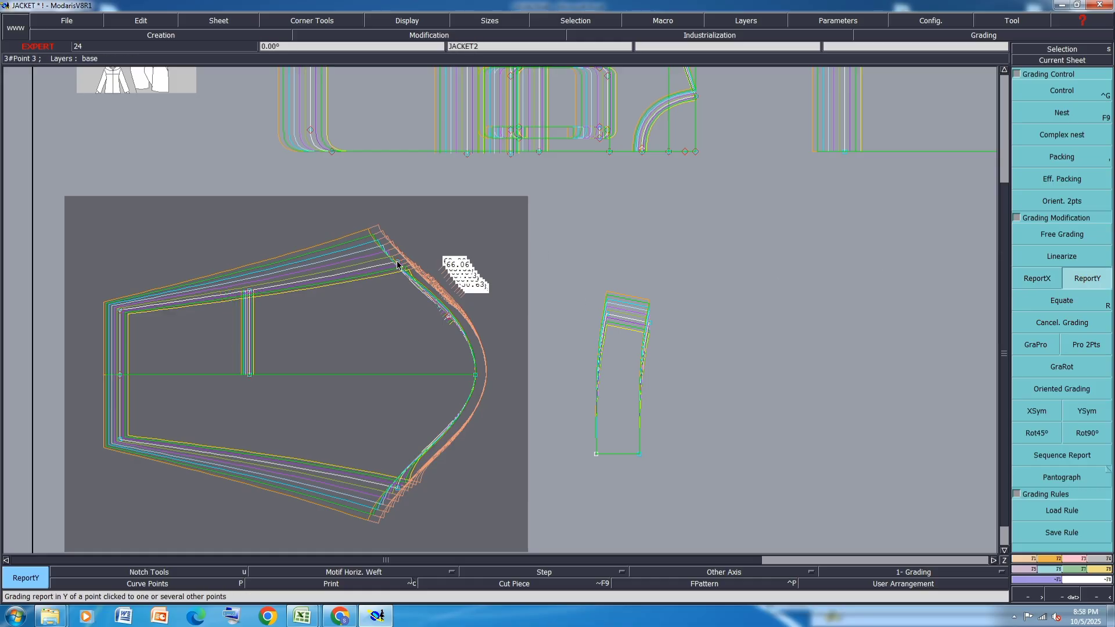
pyautogui.click(249, 291)
pyautogui.hotkey('ctrl', 's')
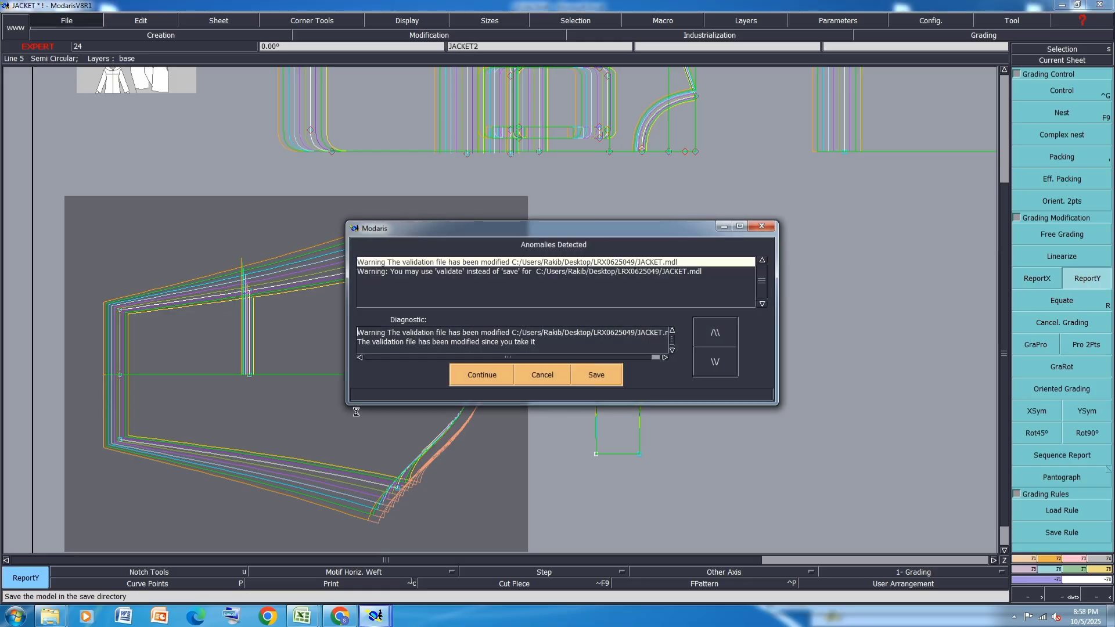
pyautogui.click(489, 370)
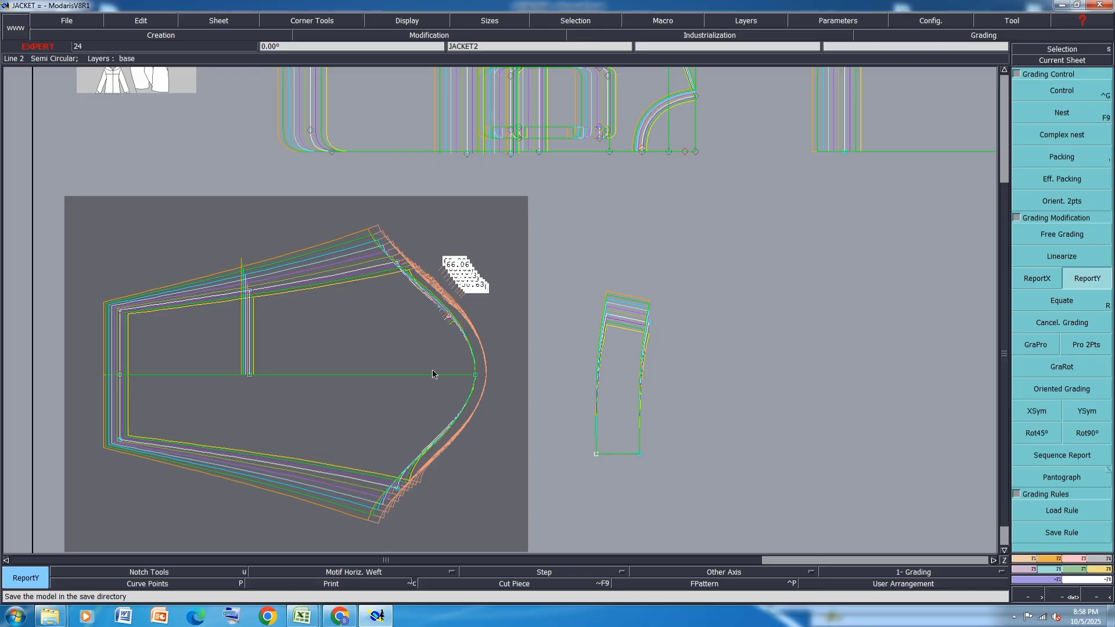
# Bring the front piece into view and check the pocket zip lengths in the LRX0625049 workbook's SIZE SPEC sheet in Excel, then return to Modaris
pyautogui.press('j')
pyautogui.scroll(4, 311, 152)
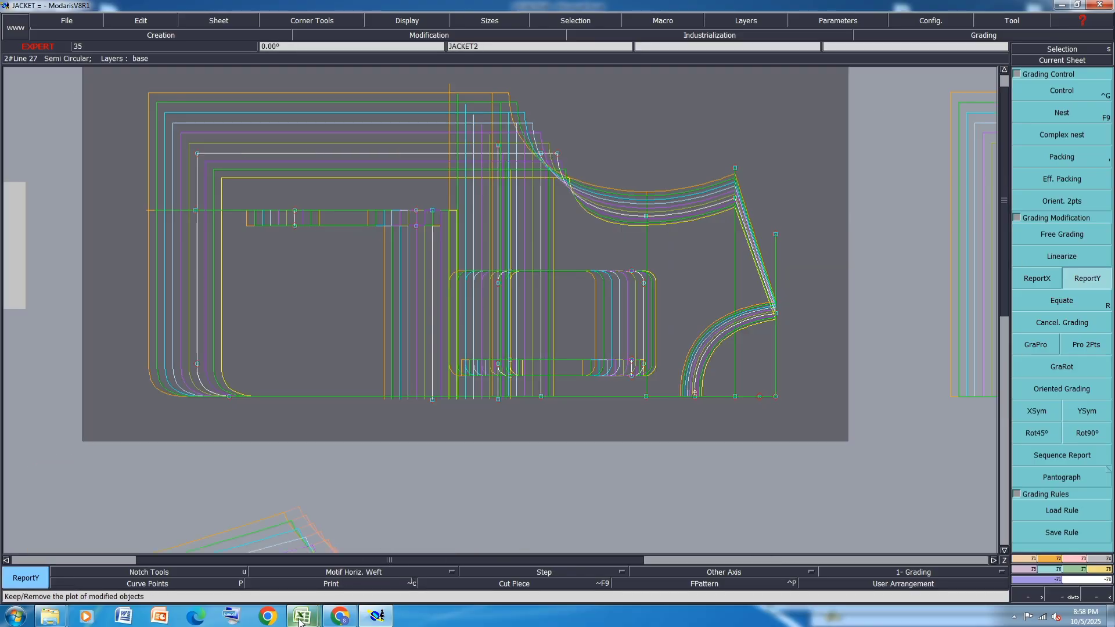
pyautogui.moveTo(314, 605)
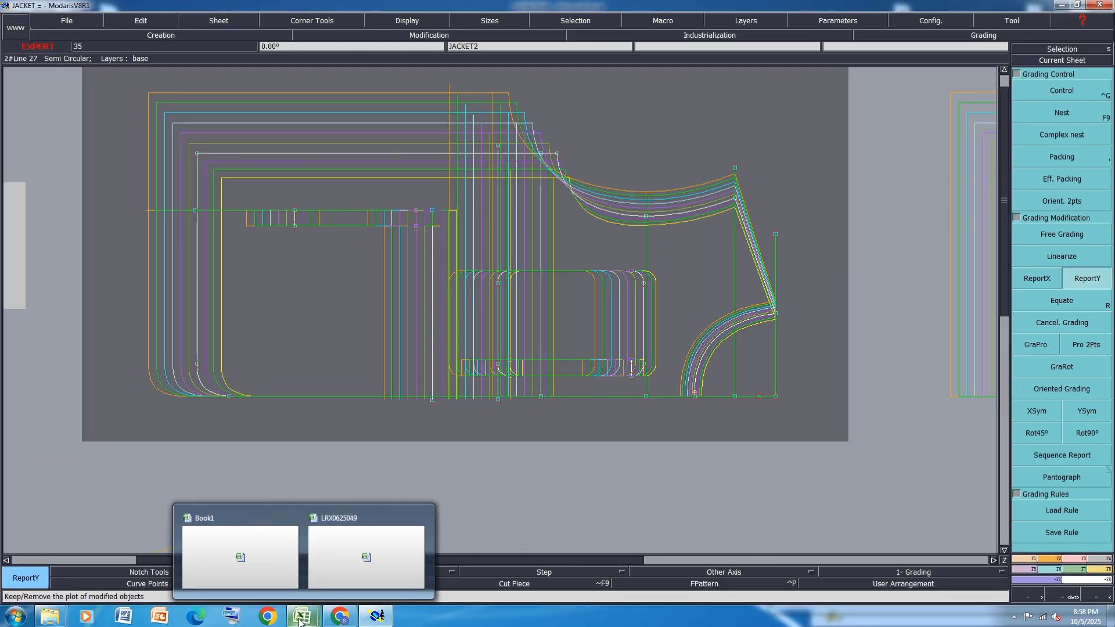
pyautogui.click(353, 558)
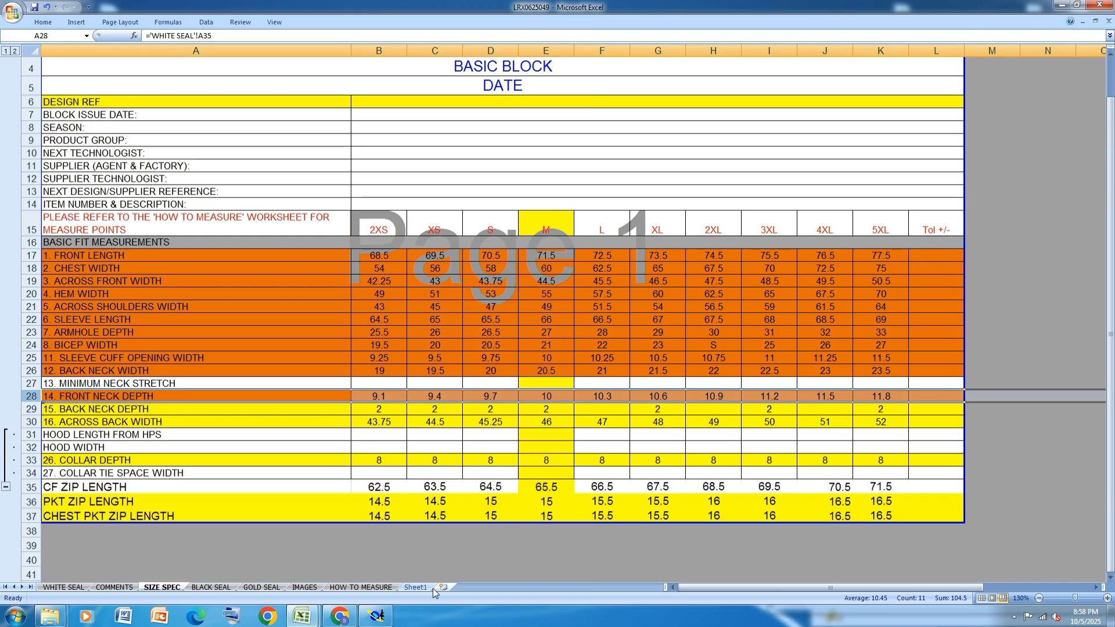
pyautogui.click(376, 615)
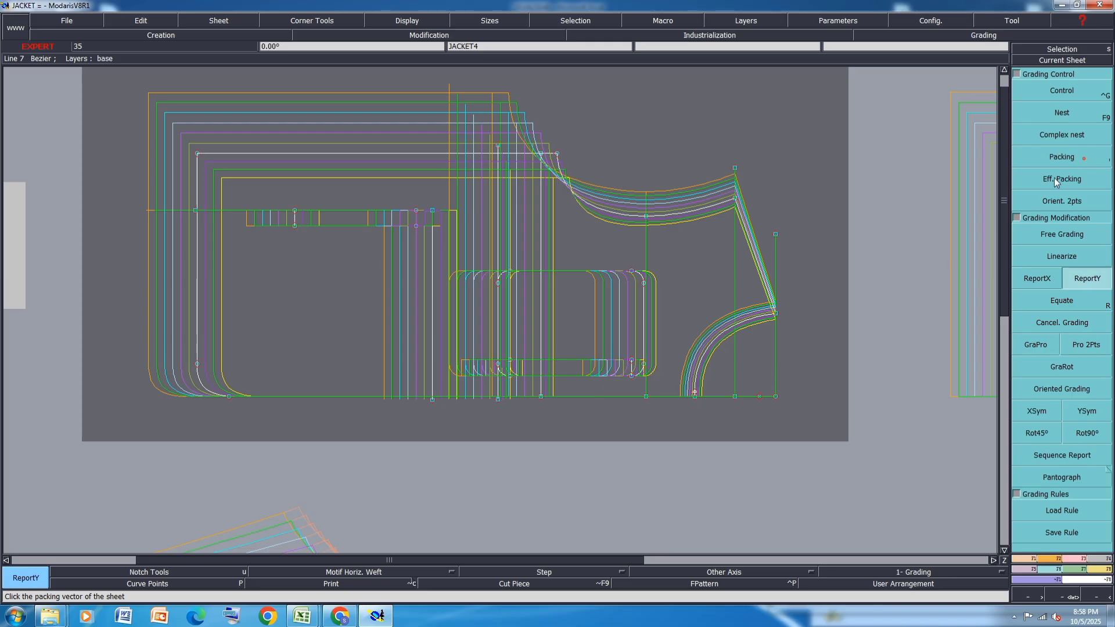
# Pack the front piece's graded nest on the chest pocket's lower hem-side corner point
pyautogui.click(1060, 156)
pyautogui.scroll(2, 601, 363)
pyautogui.click(444, 369)
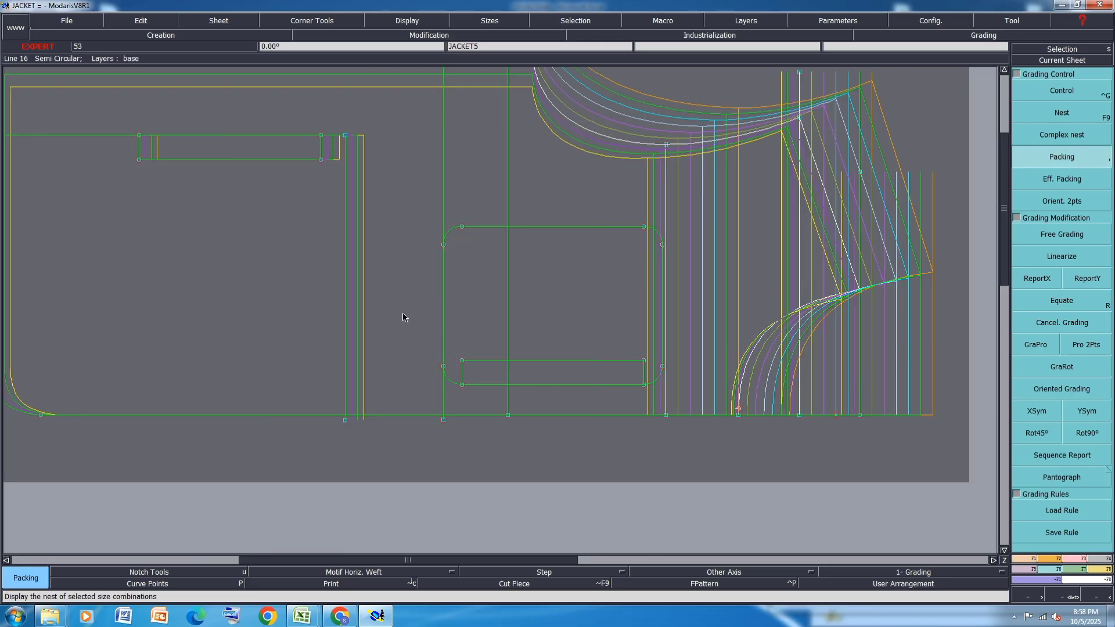
# Grade the front chest pocket's lower shoulder-side corner point with a ddx of 0.5 between XS and S
pyautogui.scroll(-1, 408, 317)
pyautogui.scroll(1, 552, 313)
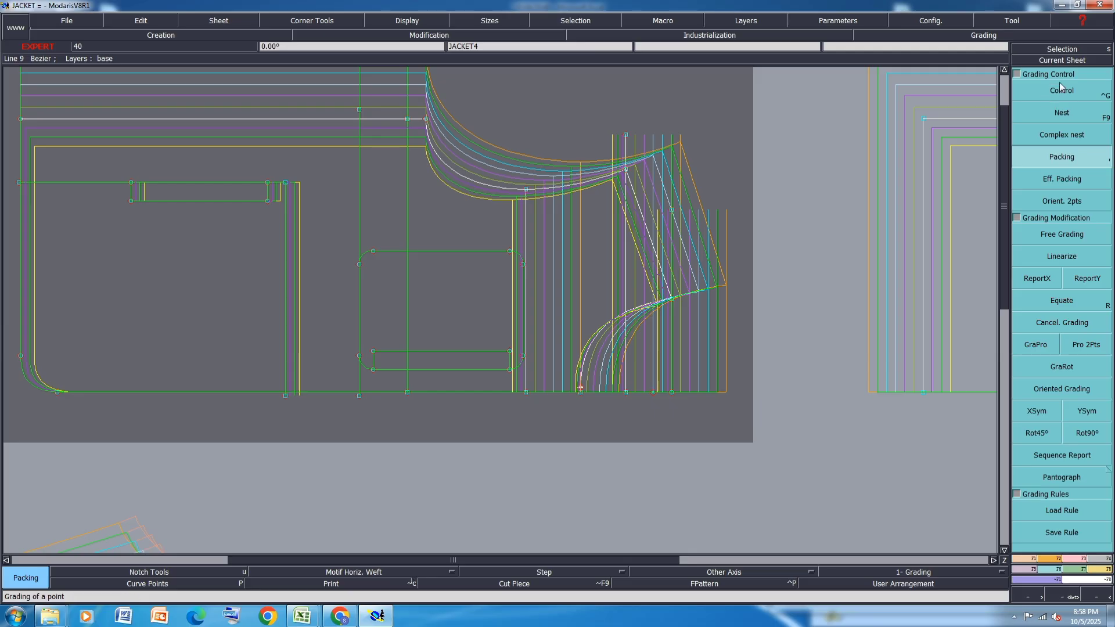
pyautogui.click(1062, 91)
pyautogui.scroll(1, 587, 355)
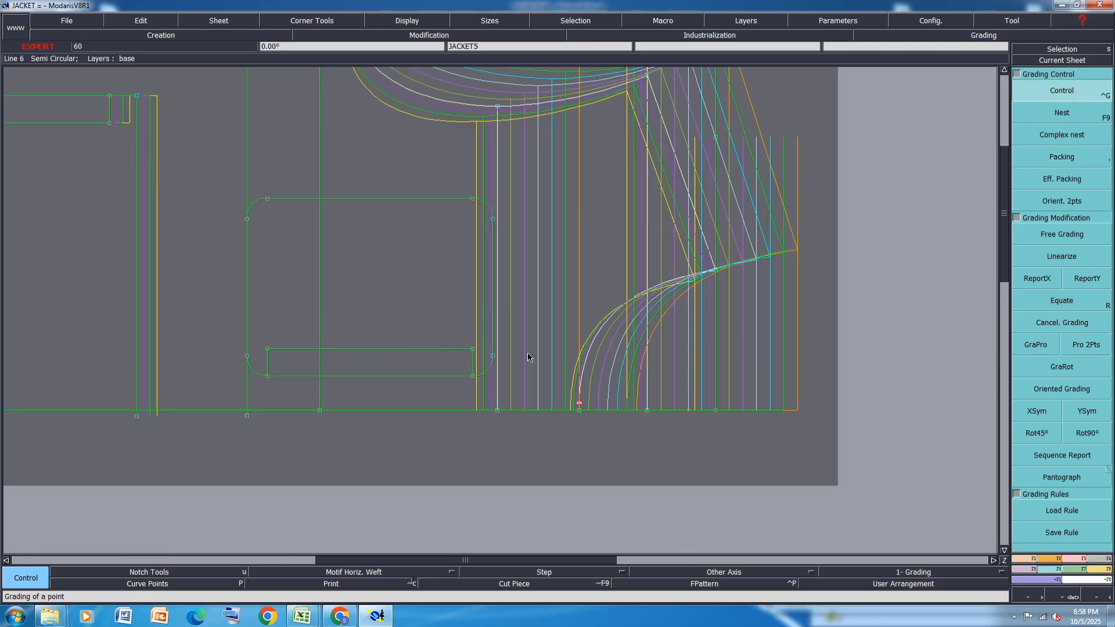
pyautogui.click(493, 358)
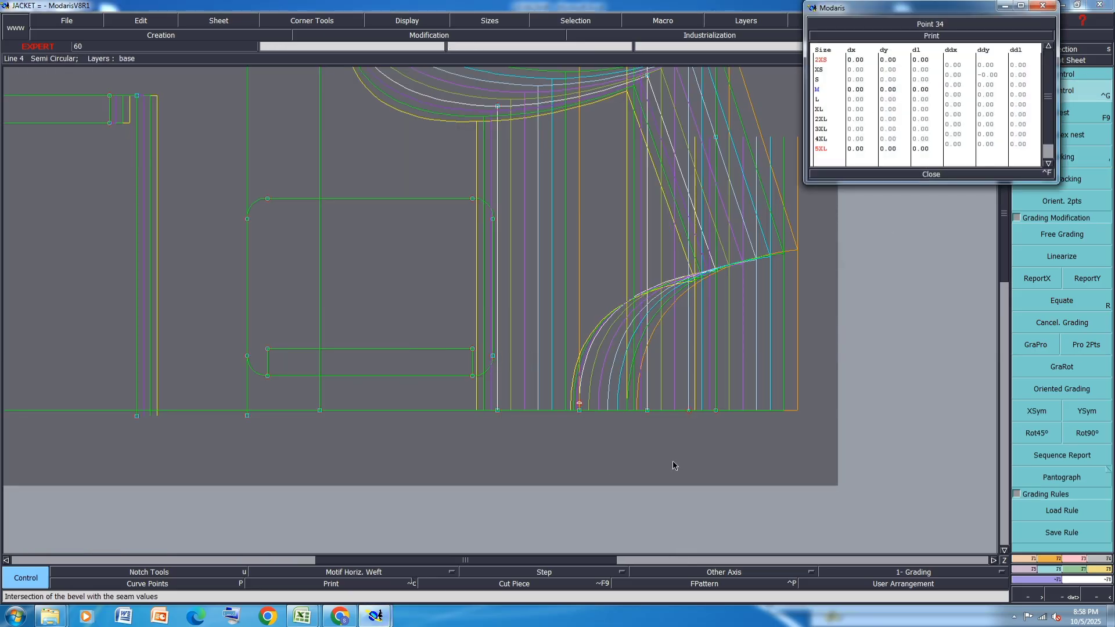
pyautogui.click(953, 75)
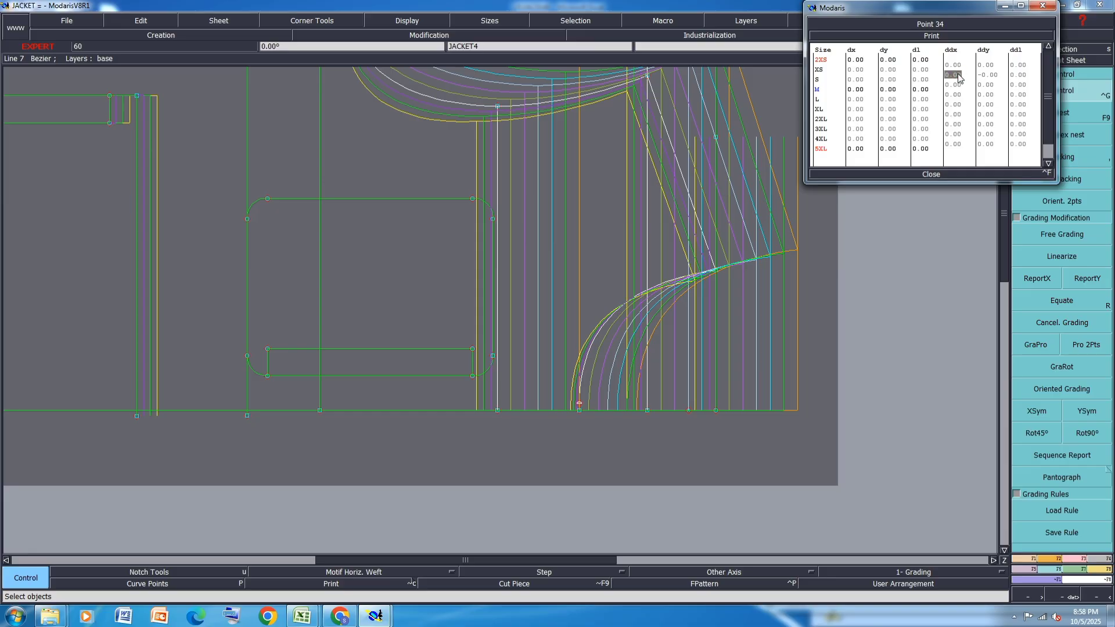
pyautogui.write('-0.5')
pyautogui.press('Return')
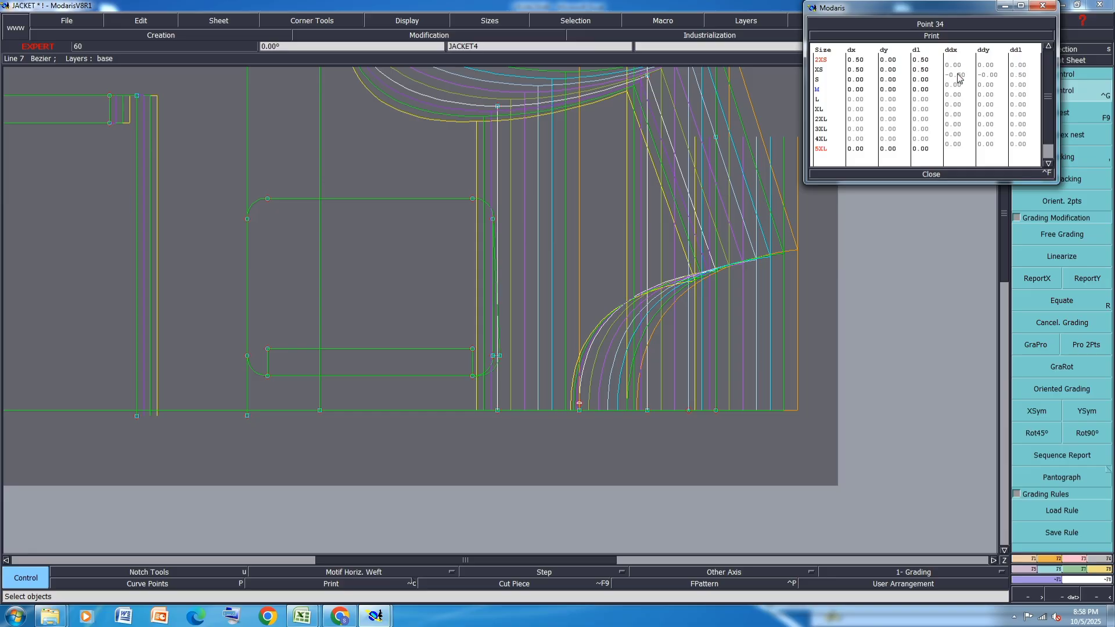
pyautogui.click(955, 75)
pyautogui.write('0.5')
pyautogui.press('Return')
# Set the chest pocket corner point's ddx to 0.5 for the M–L, XL–2XL and 3XL–4XL size breaks
pyautogui.write('0.5')
pyautogui.press('Return')
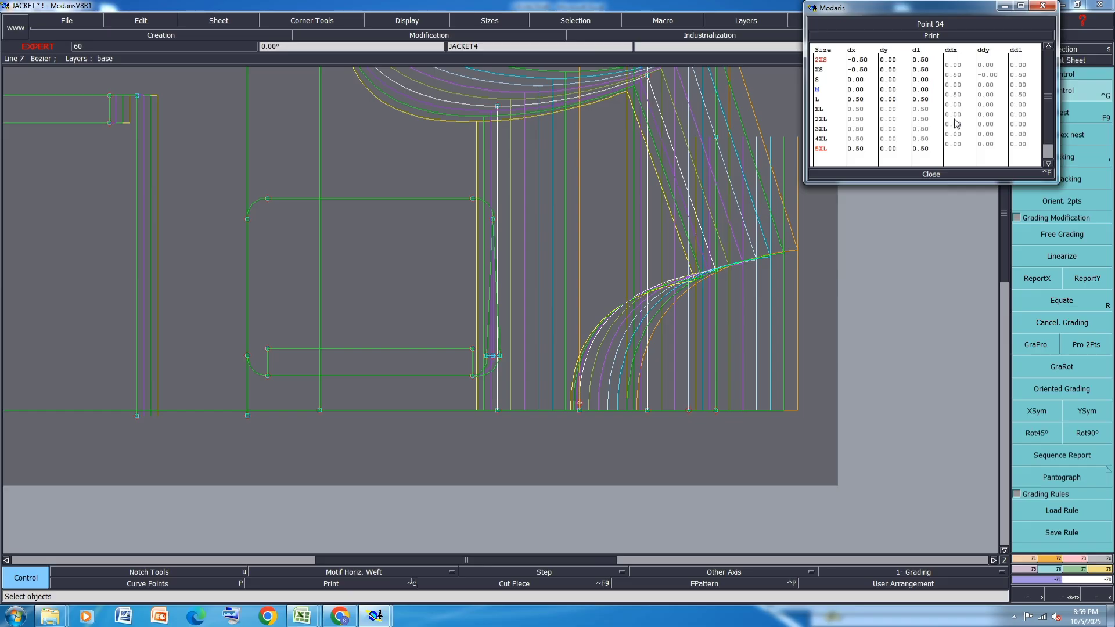
pyautogui.click(953, 116)
pyautogui.click(960, 116)
pyautogui.click(958, 132)
pyautogui.click(957, 114)
pyautogui.write('.5')
pyautogui.press('Return')
pyautogui.click(959, 134)
pyautogui.click(930, 174)
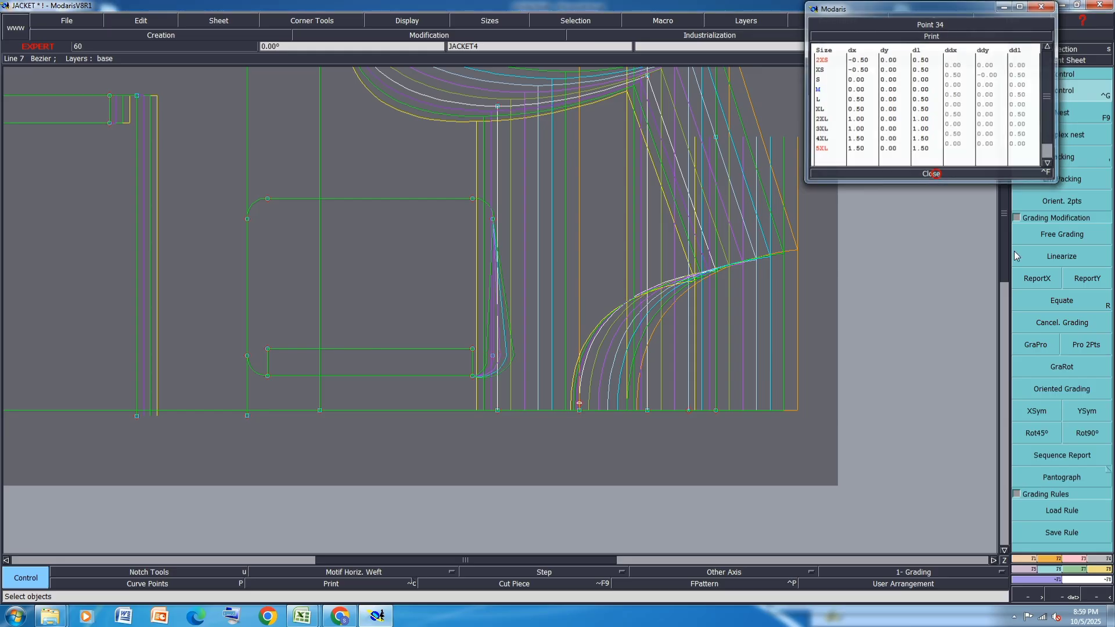
# Copy the corner point's X grading to the other shoulder-side points of the chest pocket and its zip box
pyautogui.click(1037, 278)
pyautogui.click(474, 377)
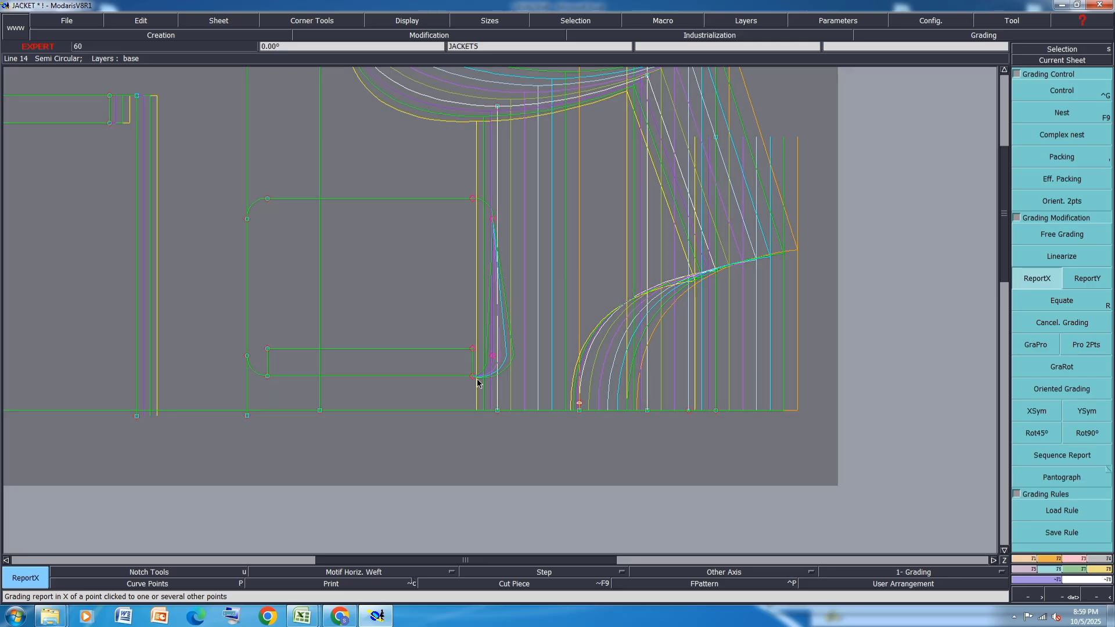
pyautogui.click(494, 356)
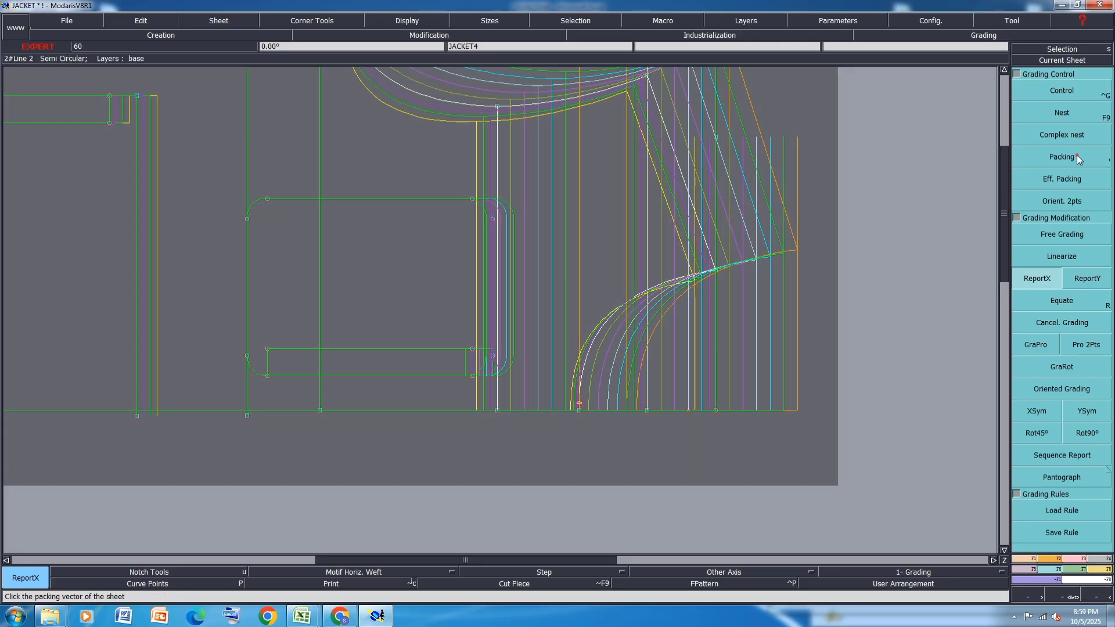
# Reset the front piece's packing, then pack its nest on the lower pocket zip box's hem-side inner corner point
pyautogui.click(1061, 157)
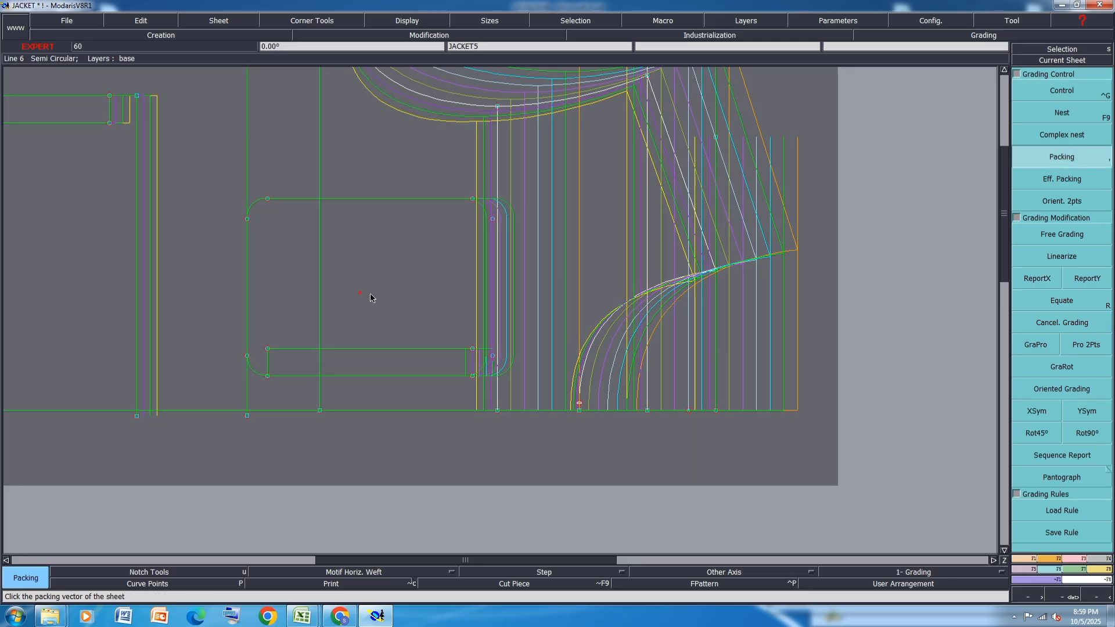
pyautogui.scroll(-3, 669, 332)
pyautogui.scroll(2, 307, 231)
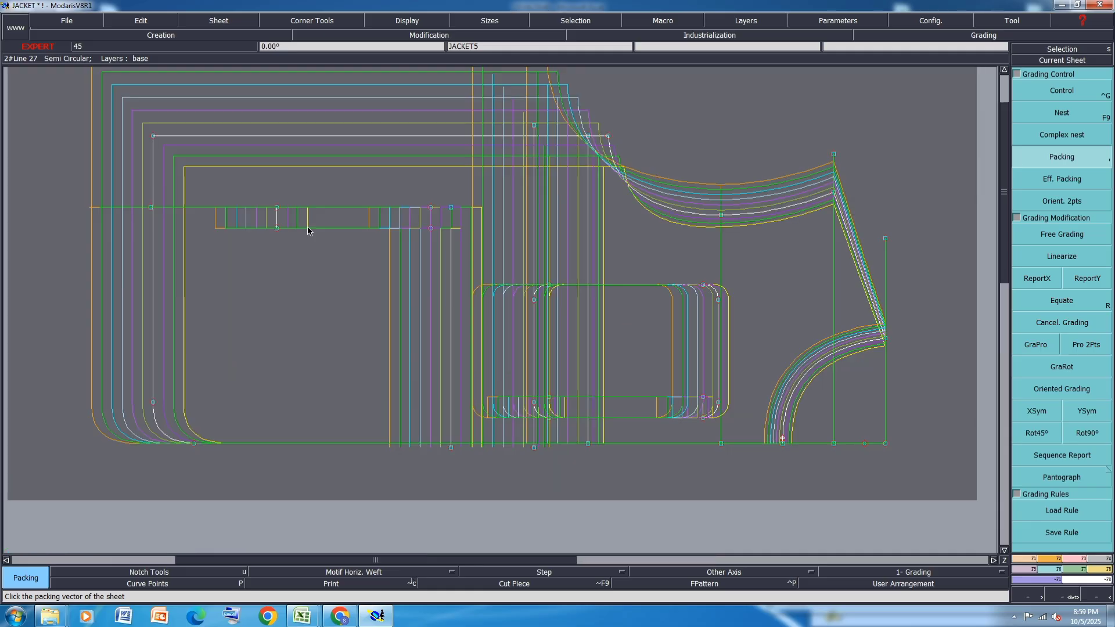
pyautogui.click(308, 230)
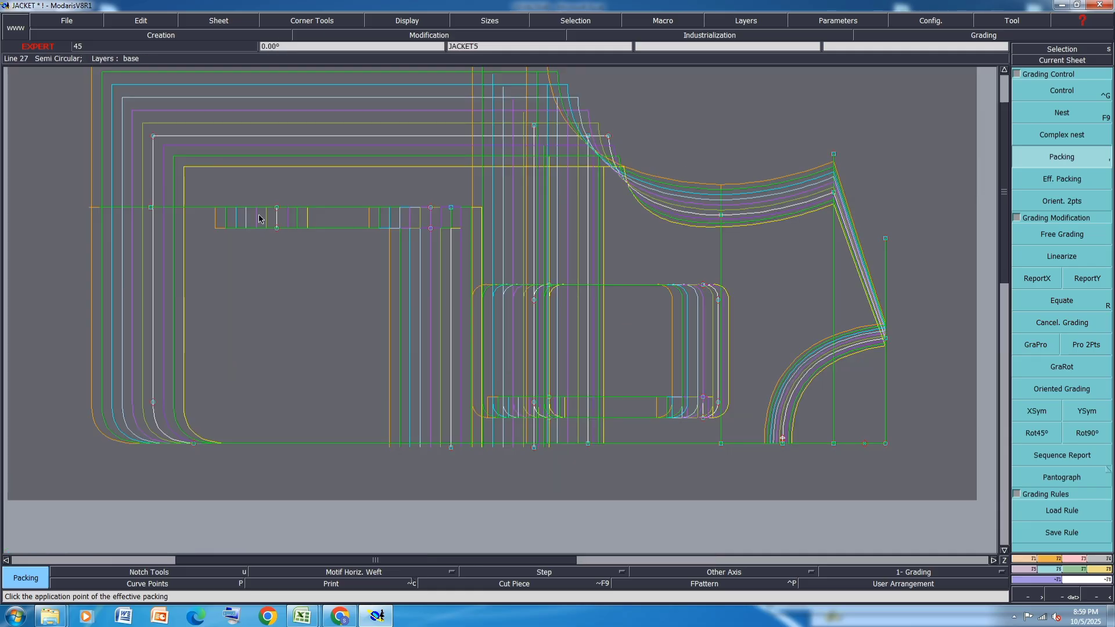
pyautogui.click(276, 228)
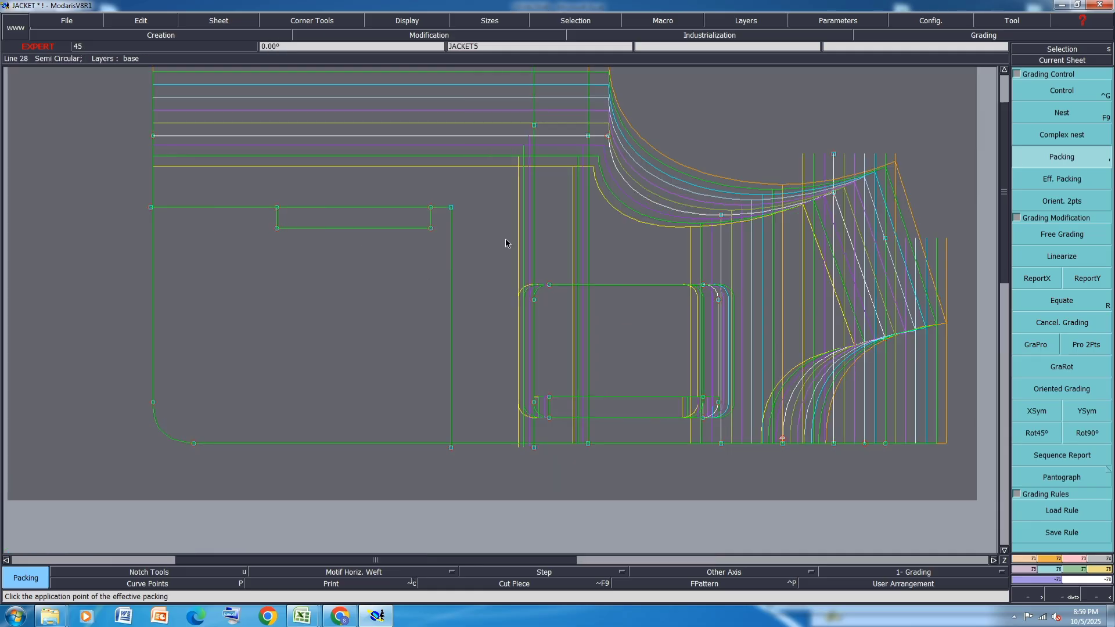
# Grade the lower front pocket's side-seam corner point nearest the armhole with a ddx of 0.5 for XS–S and M–L
pyautogui.scroll(-2, 274, 249)
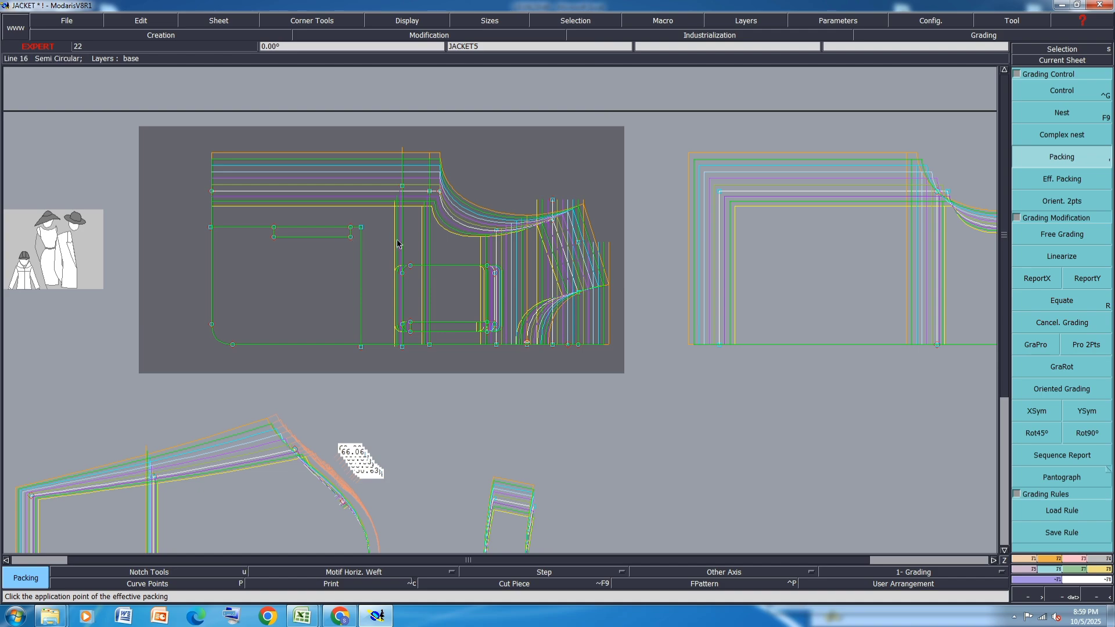
pyautogui.scroll(1, 402, 241)
pyautogui.click(1080, 92)
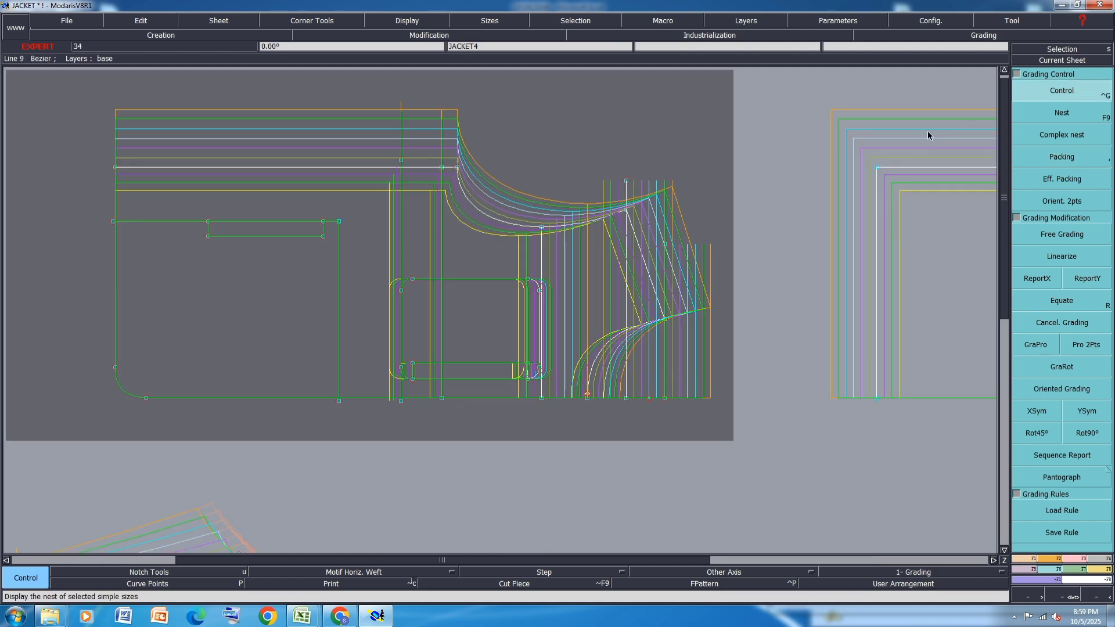
pyautogui.click(338, 221)
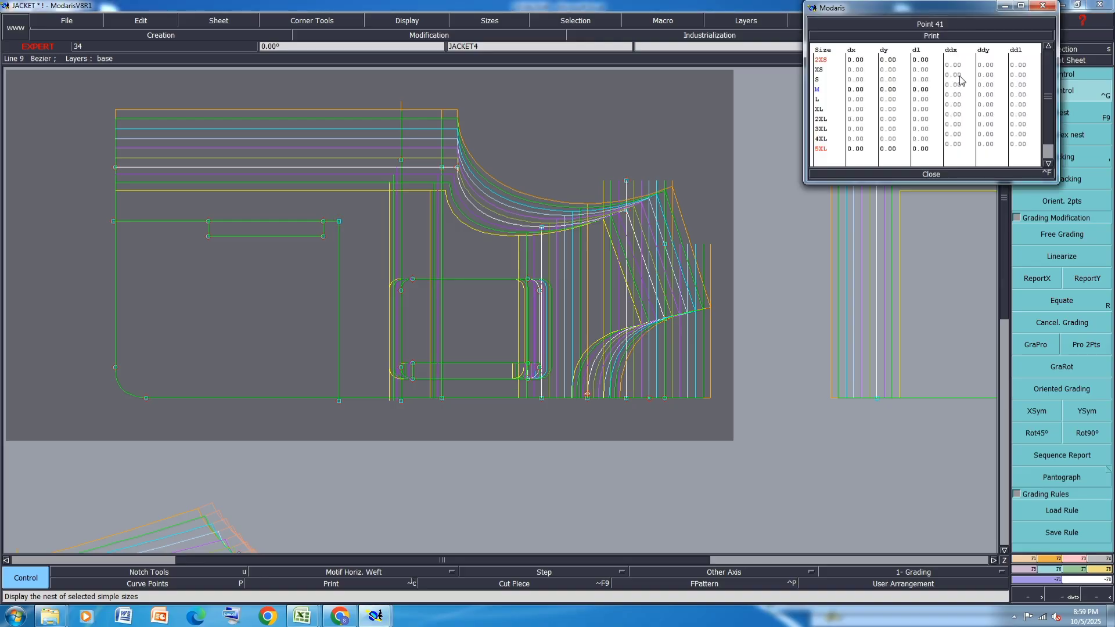
pyautogui.click(960, 76)
pyautogui.write('0.5')
pyautogui.press('Return')
pyautogui.click(958, 95)
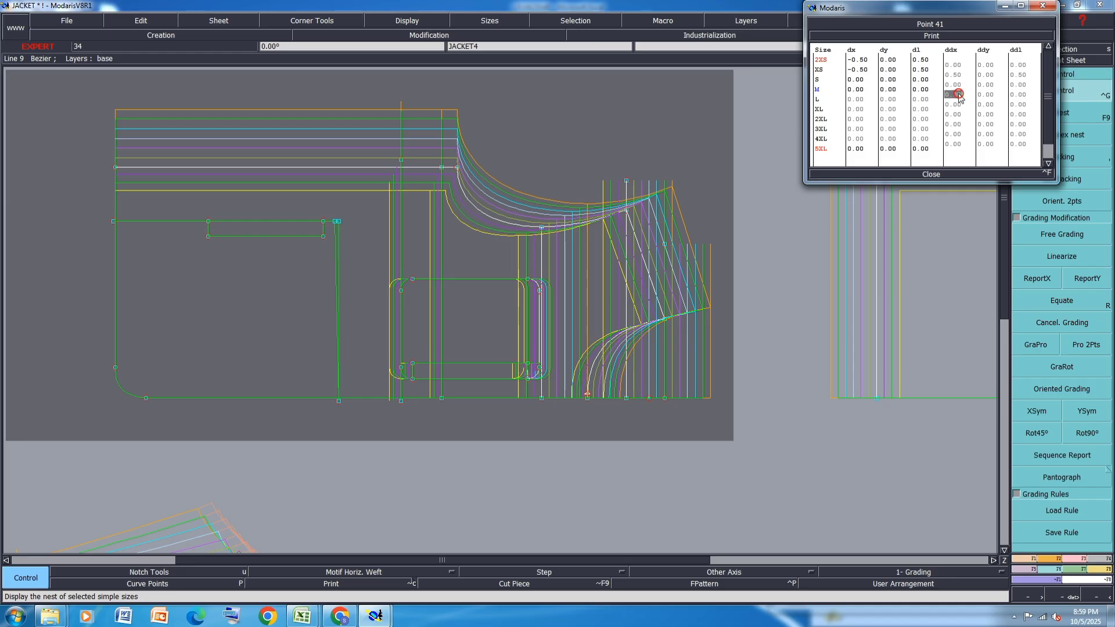
pyautogui.write('0.5')
pyautogui.press('Return')
# Set the lower pocket corner point's ddx to 0.5 for the XL–2XL and 3XL–4XL size breaks
pyautogui.click(956, 116)
pyautogui.write('.5')
pyautogui.press('Return')
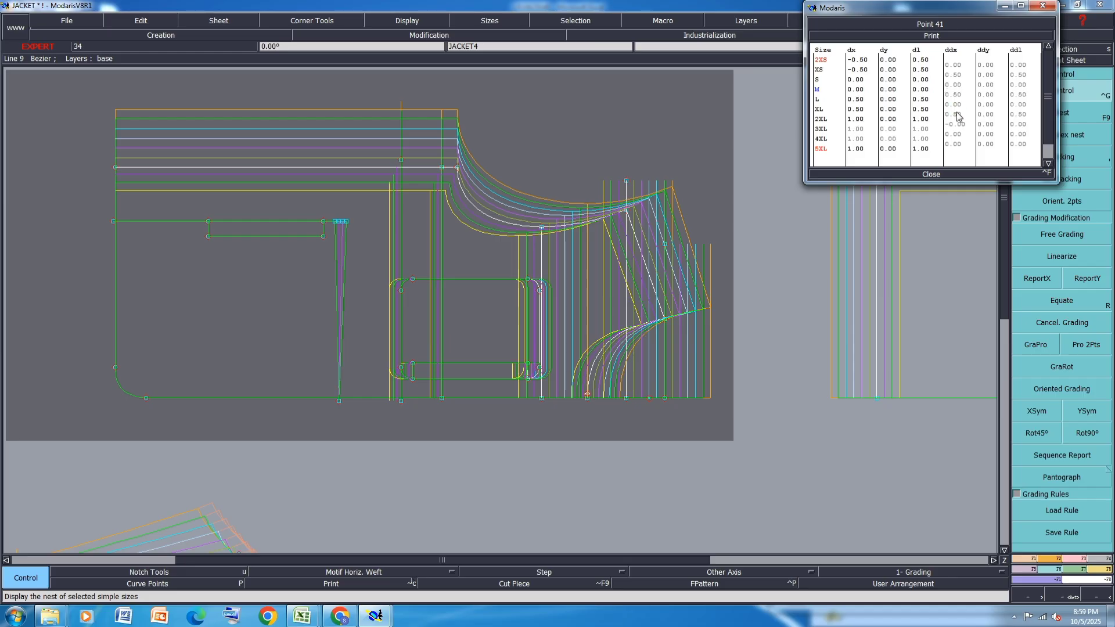
pyautogui.click(953, 134)
pyautogui.write('.5')
pyautogui.press('Return')
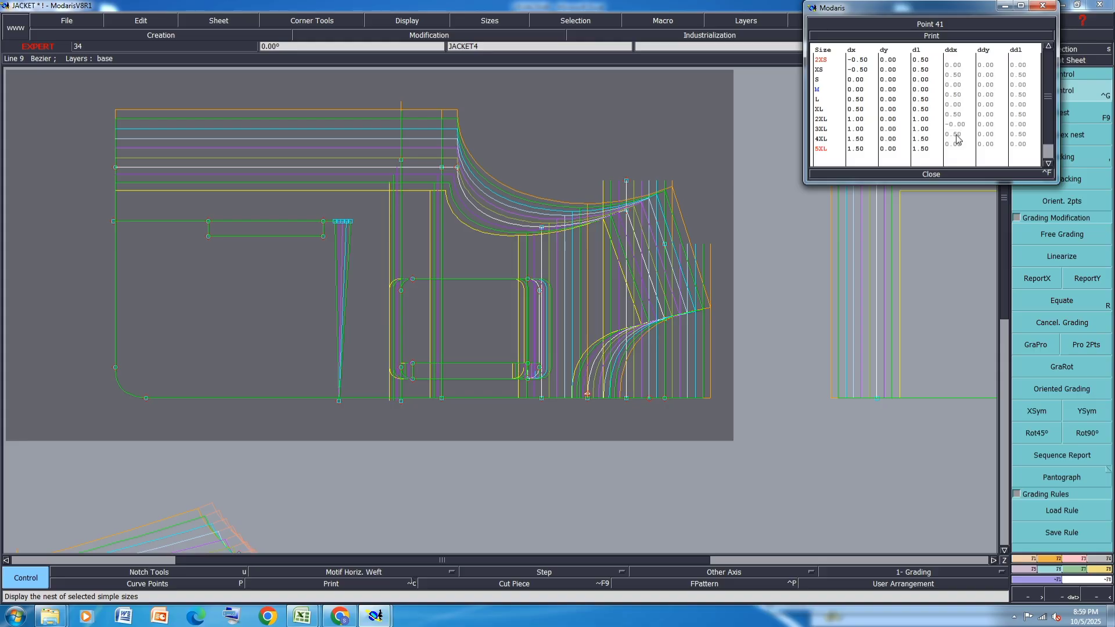
pyautogui.click(932, 173)
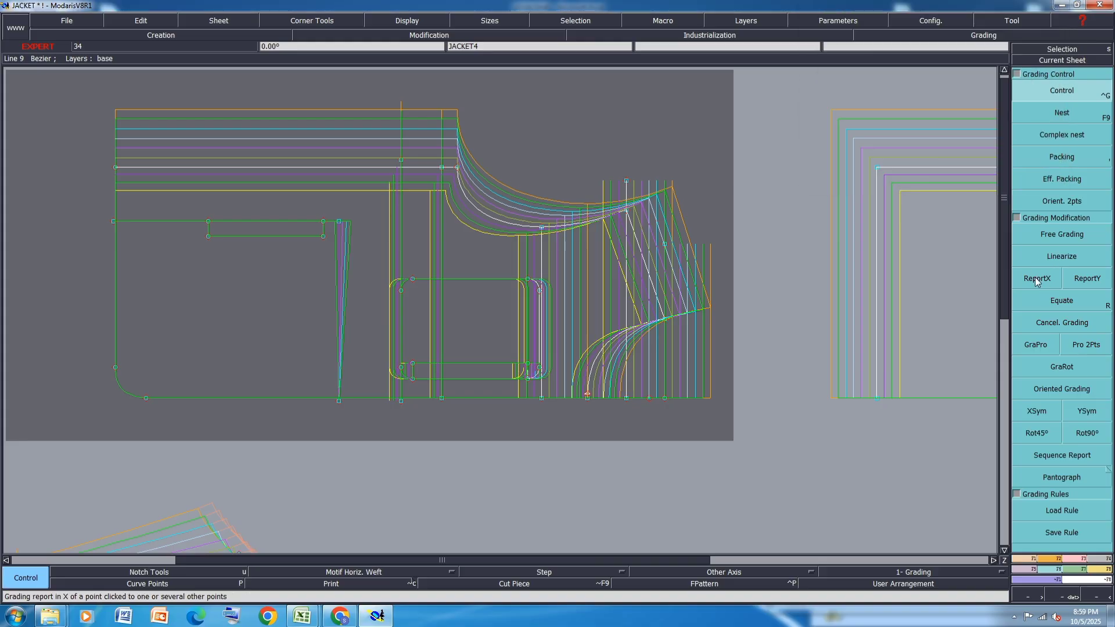
# Copy that corner point's X grading to the pocket line's other end and the zip box's adjacent end points
pyautogui.click(1035, 279)
pyautogui.click(339, 222)
pyautogui.moveTo(292, 422); pyautogui.dragTo(350, 204)
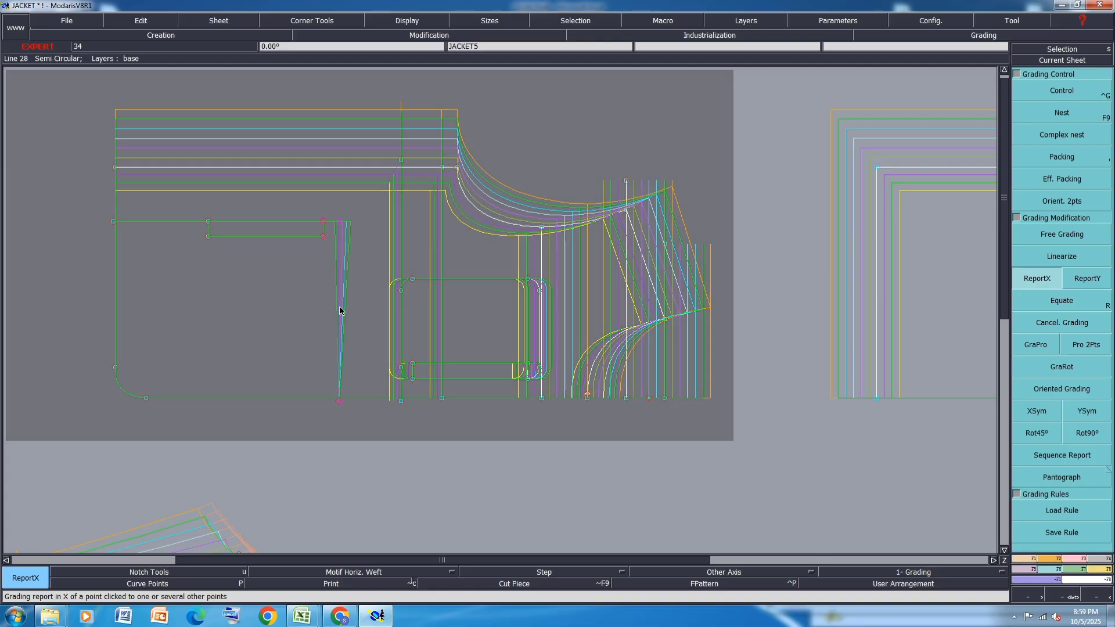
pyautogui.click(341, 225)
# Return the front piece's nest to its default packing and save the JACKET model despite the anomalies
pyautogui.click(1032, 163)
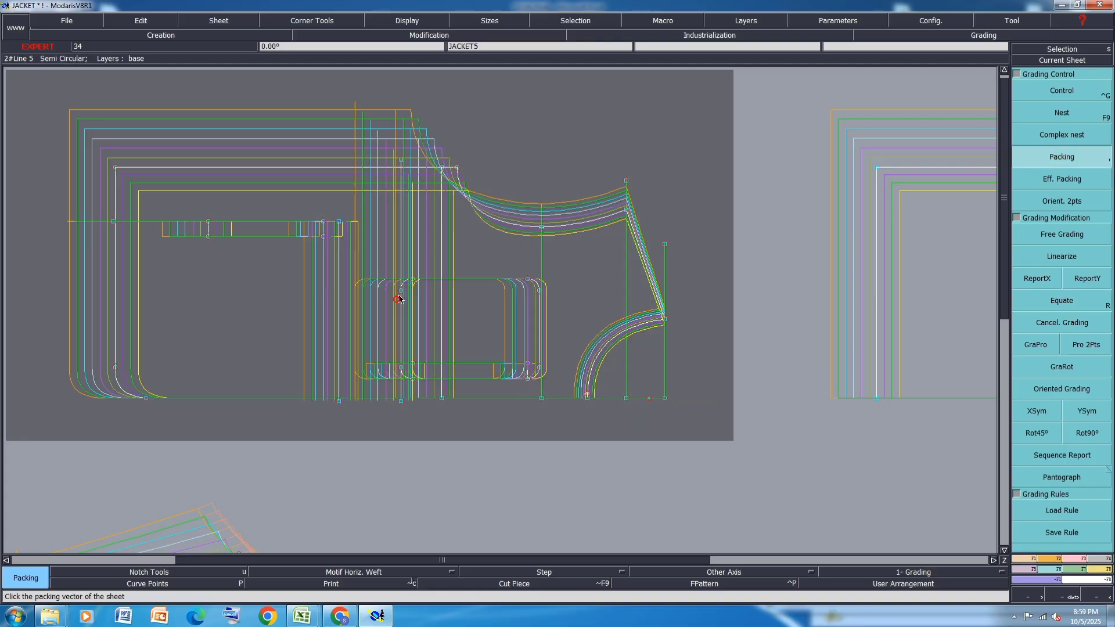
pyautogui.click(443, 263)
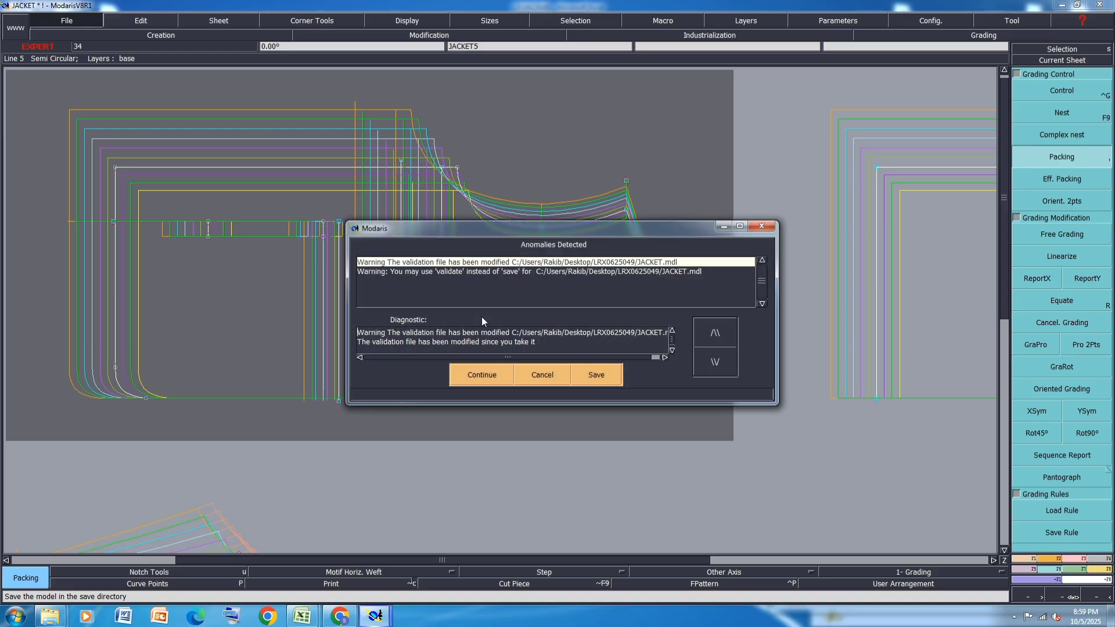
pyautogui.click(486, 376)
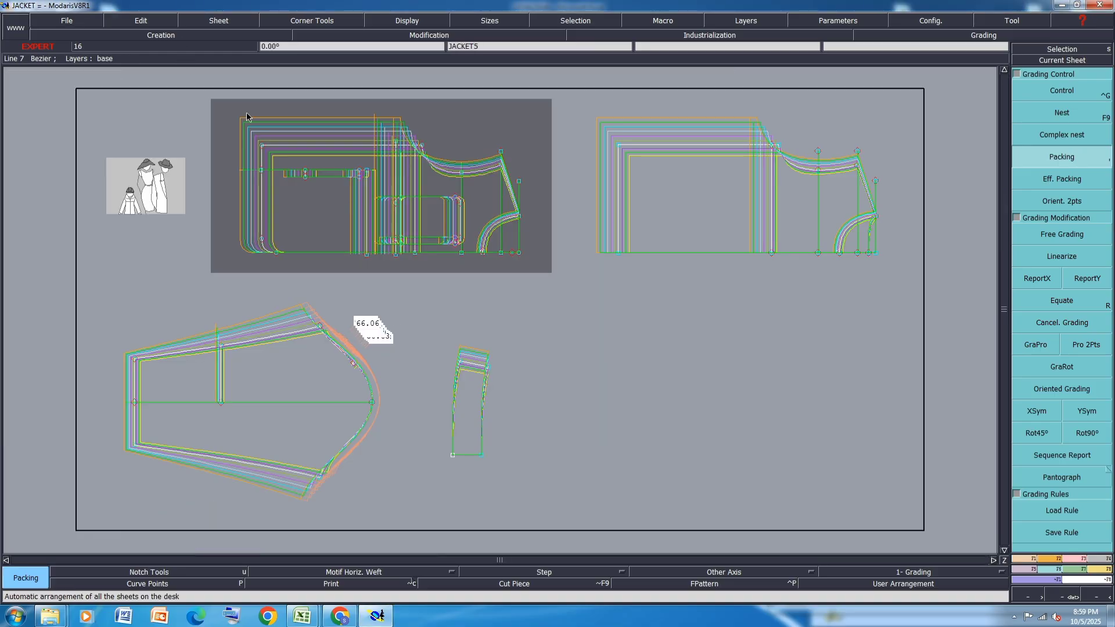
# Switch to the LRX0625049 workbook in Excel and fill the BACK NECK DEPTH and ACROSS BACK WIDTH rows with orange
pyautogui.moveTo(302, 616)
pyautogui.click(356, 586)
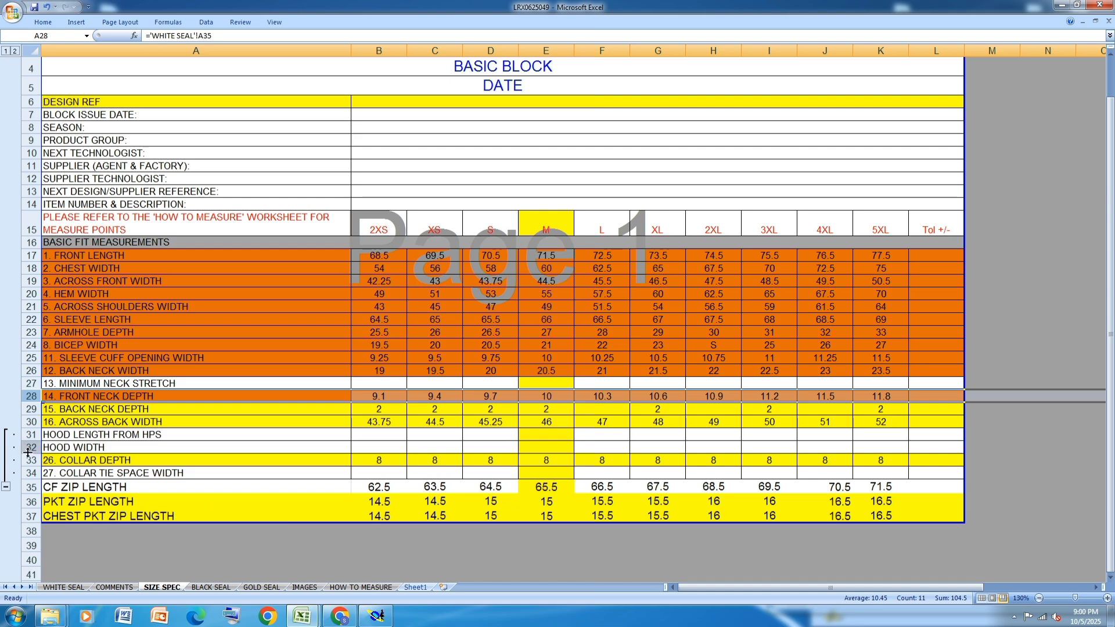
pyautogui.click(27, 408)
pyautogui.moveTo(27, 409); pyautogui.dragTo(25, 421)
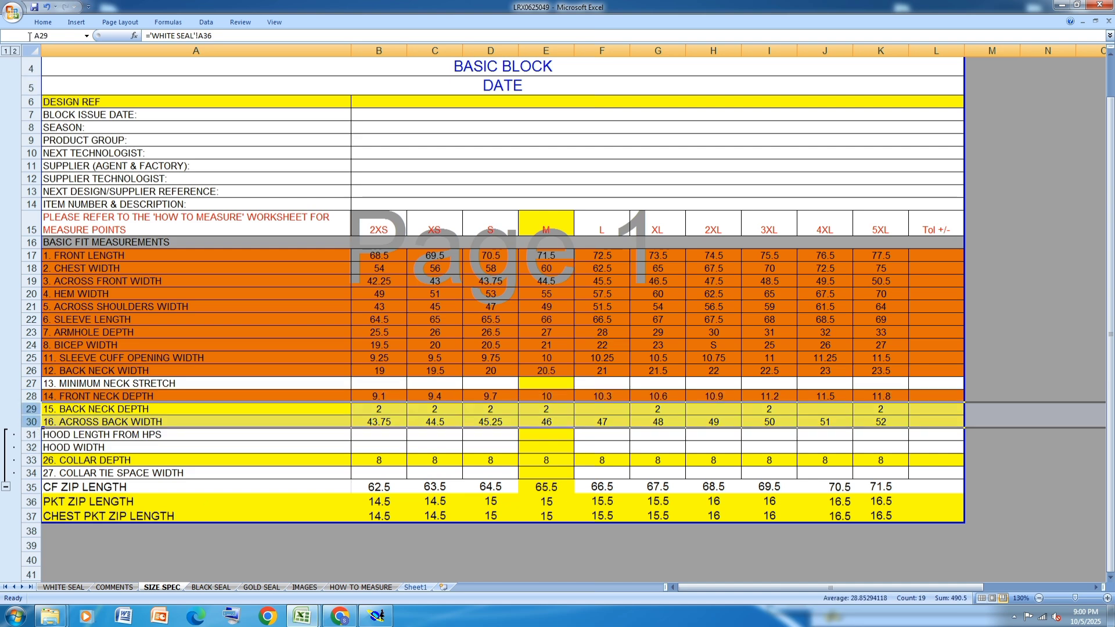
pyautogui.click(43, 22)
pyautogui.click(170, 58)
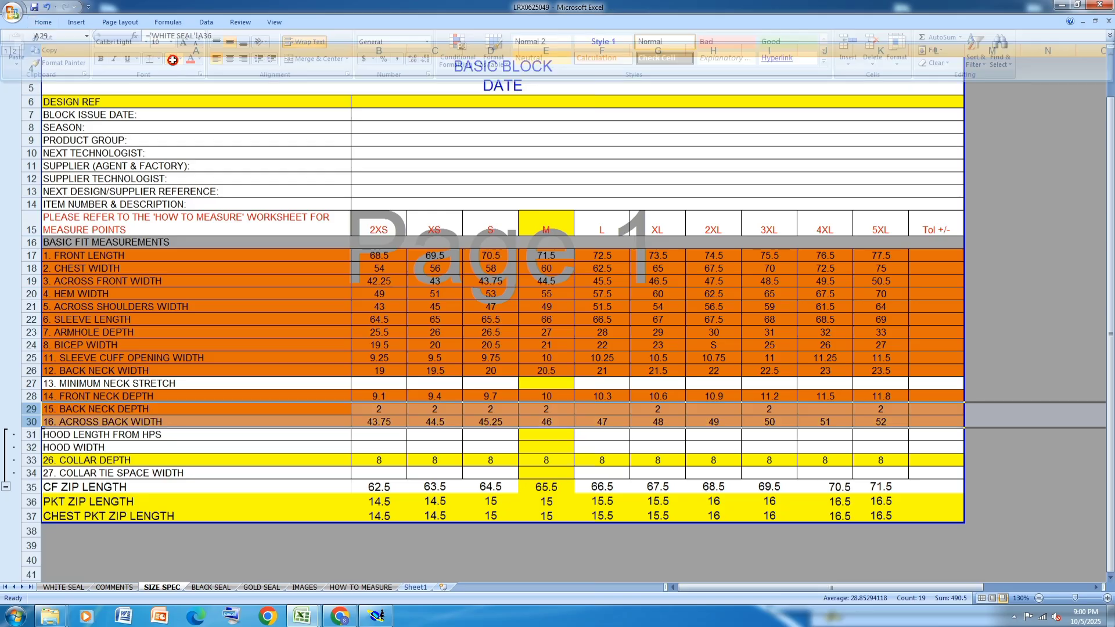
# Fill the COLLAR DEPTH row of the SIZE SPEC sheet with orange
pyautogui.click(24, 460)
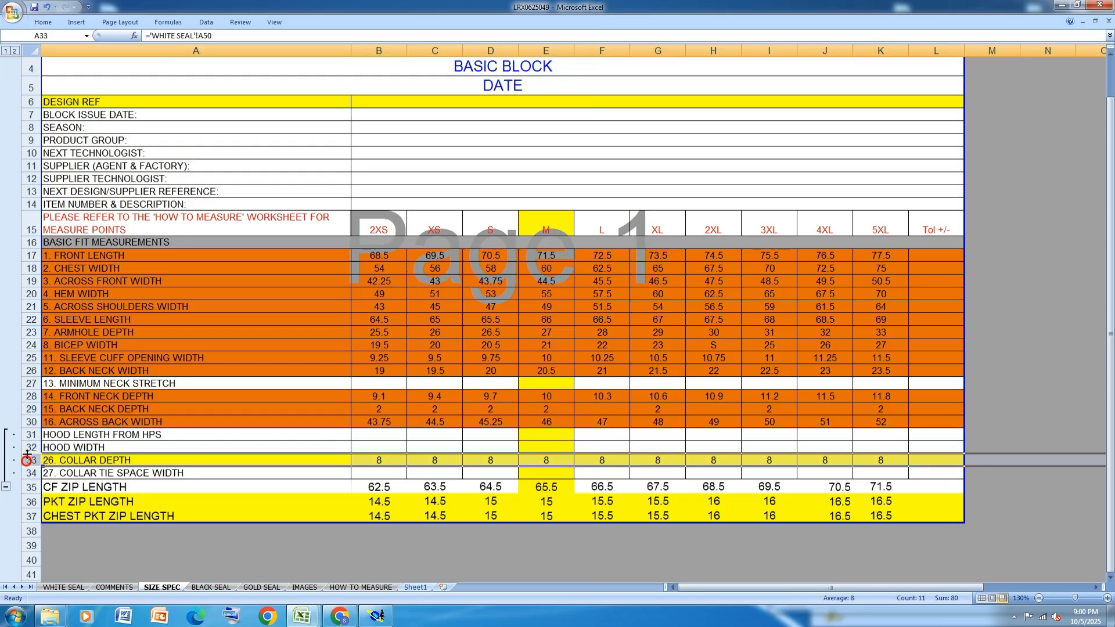
pyautogui.click(42, 22)
pyautogui.click(171, 59)
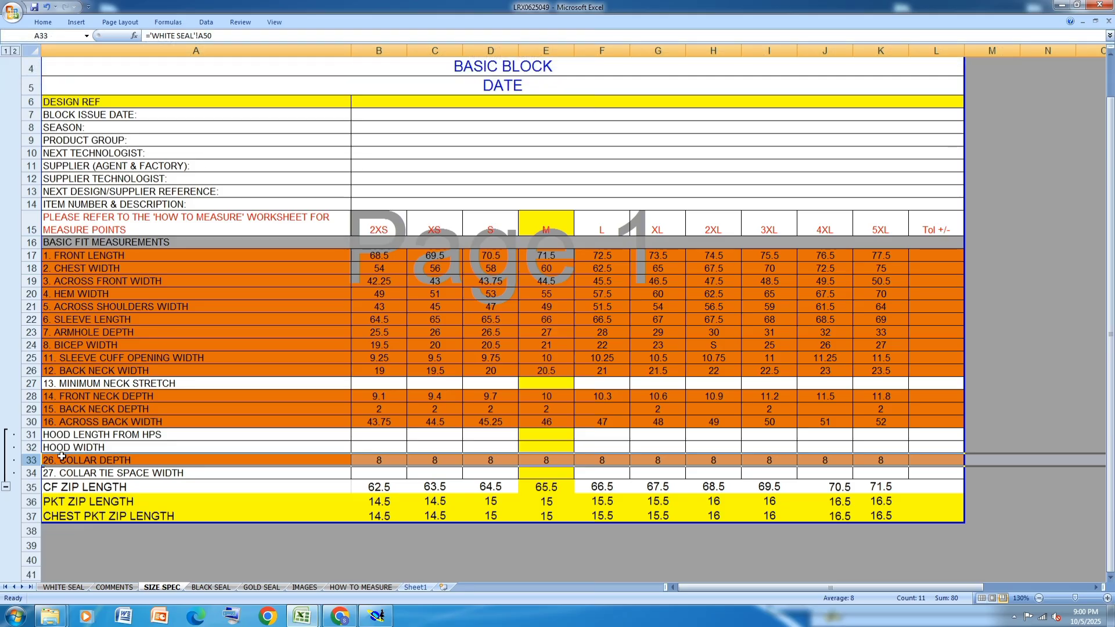
# Fill the PKT ZIP LENGTH and CHEST PKT ZIP LENGTH rows with orange and deselect them
pyautogui.moveTo(30, 502); pyautogui.dragTo(30, 516)
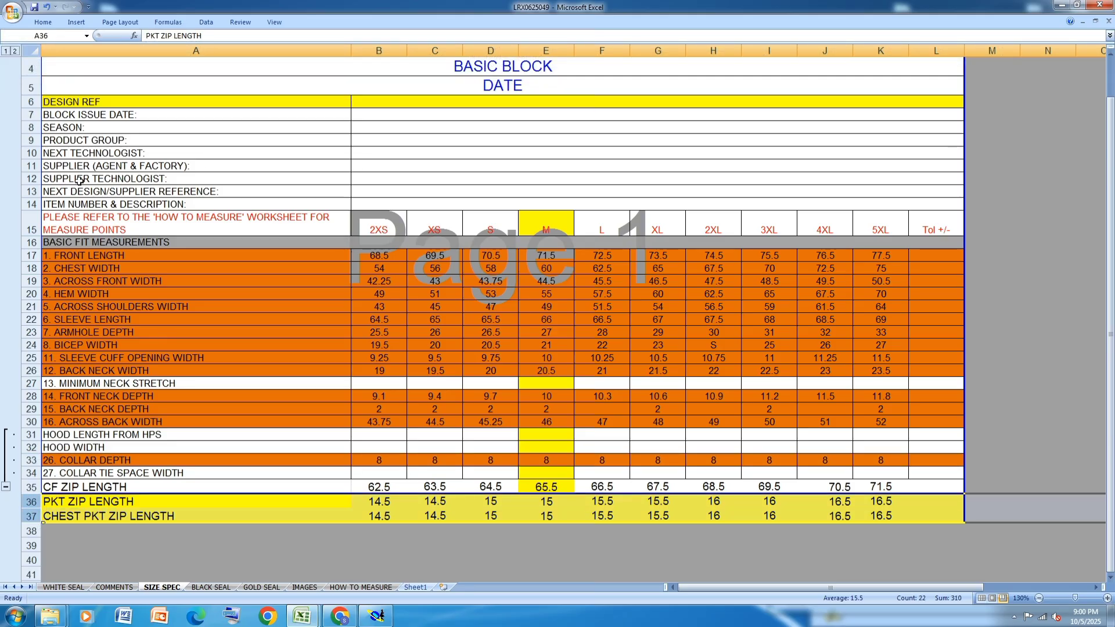
pyautogui.click(44, 22)
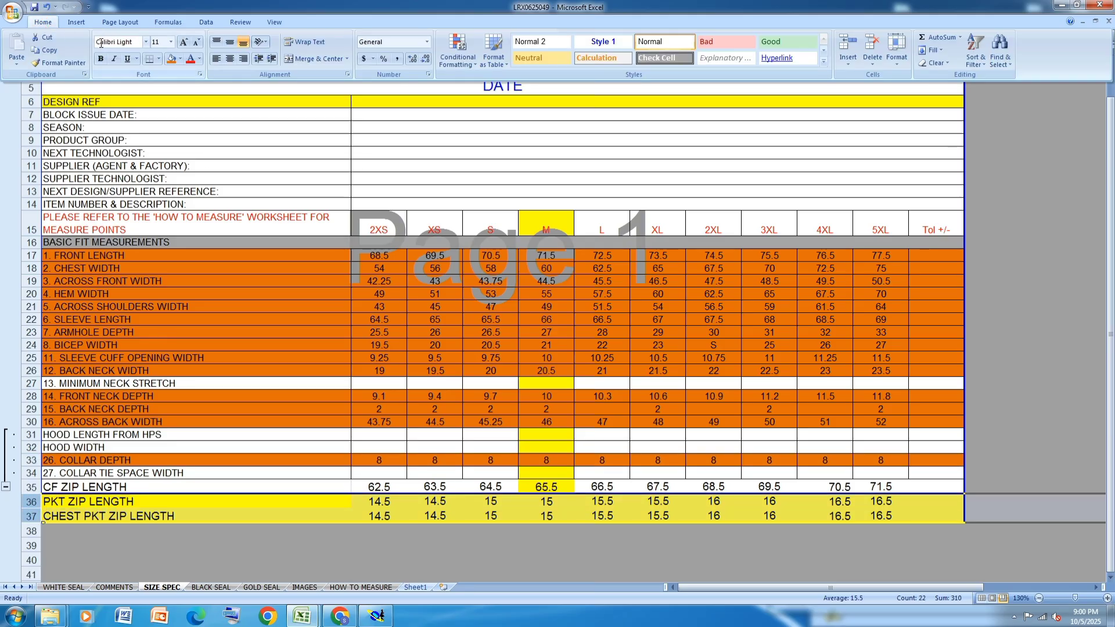
pyautogui.click(171, 59)
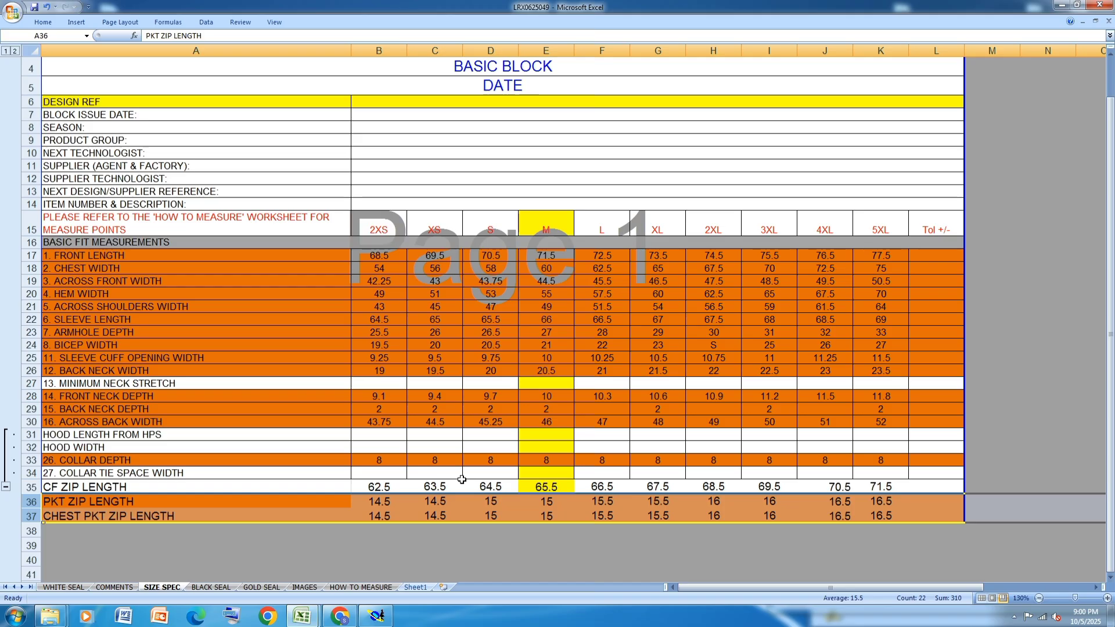
pyautogui.click(500, 406)
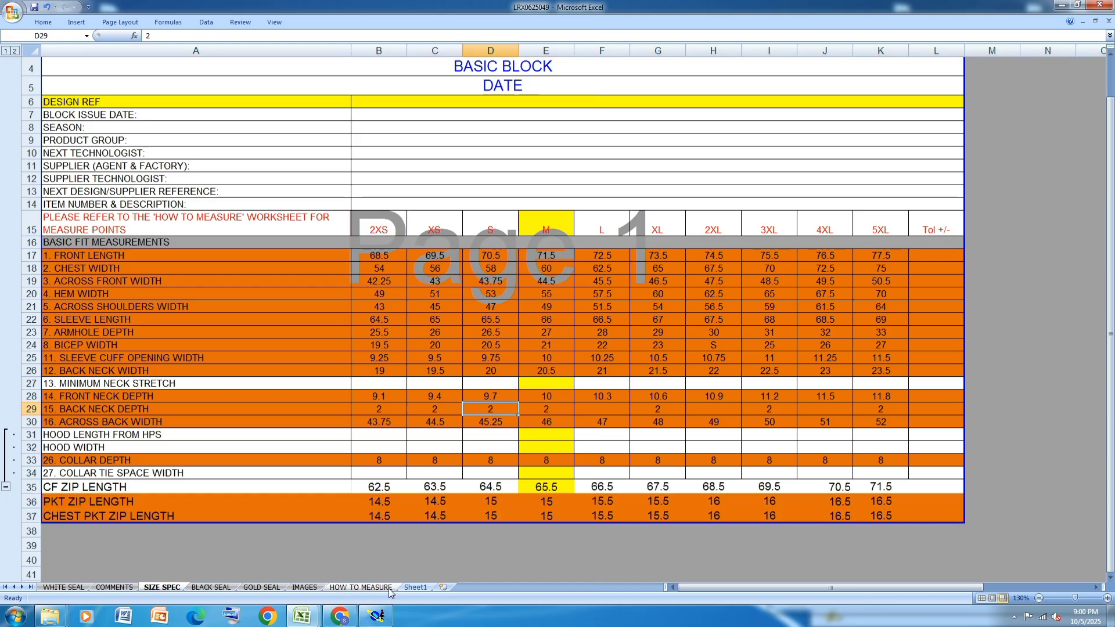
# View the jacket drawings on Sheet1, then return to Modaris and select all the pattern sheets
pyautogui.click(415, 587)
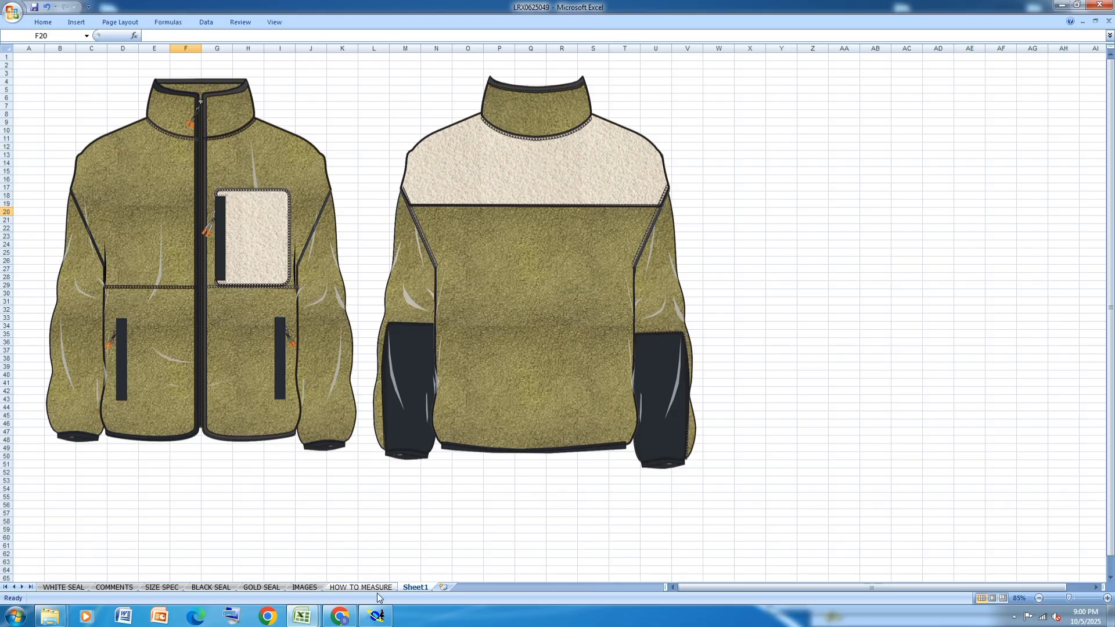
pyautogui.click(375, 616)
pyautogui.hotkey('ctrl', 'a')
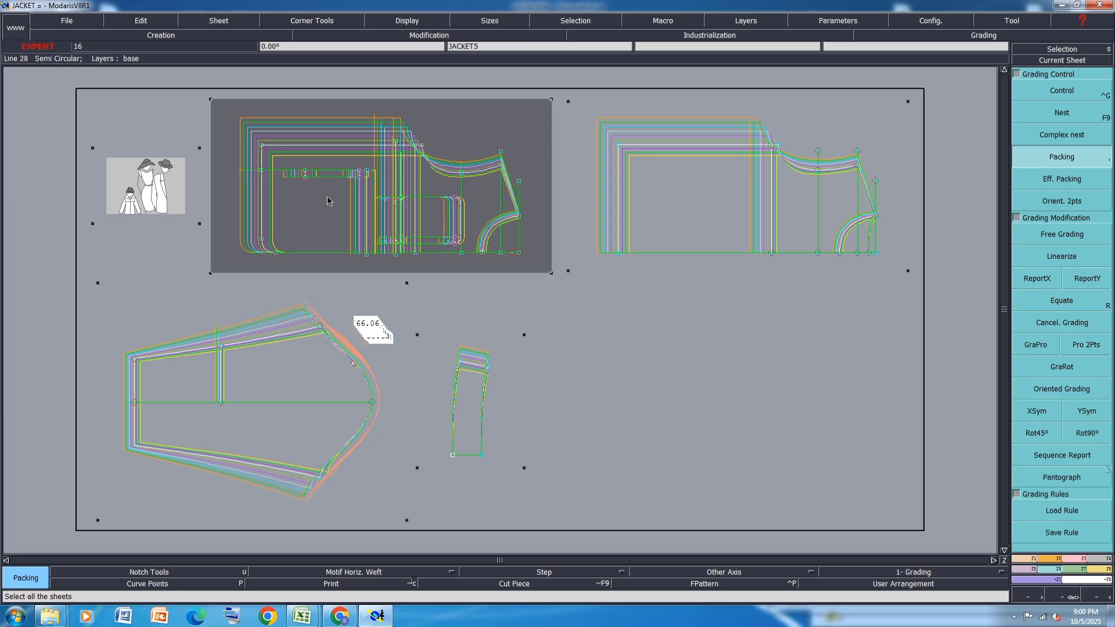
# Hide the graded sizes and add a notch on the sleeve's horizontal centre line between the cuff and the vertical inner line
pyautogui.press('F9')
pyautogui.scroll(3, 283, 207)
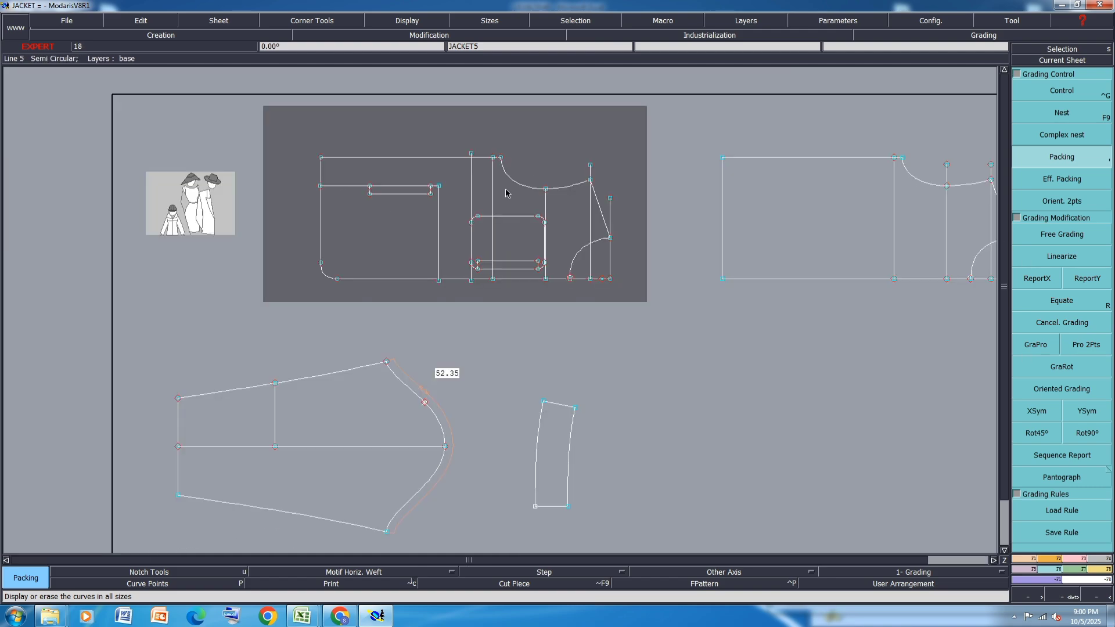
pyautogui.scroll(-3, 508, 195)
pyautogui.scroll(-2, 377, 442)
pyautogui.scroll(3, 313, 429)
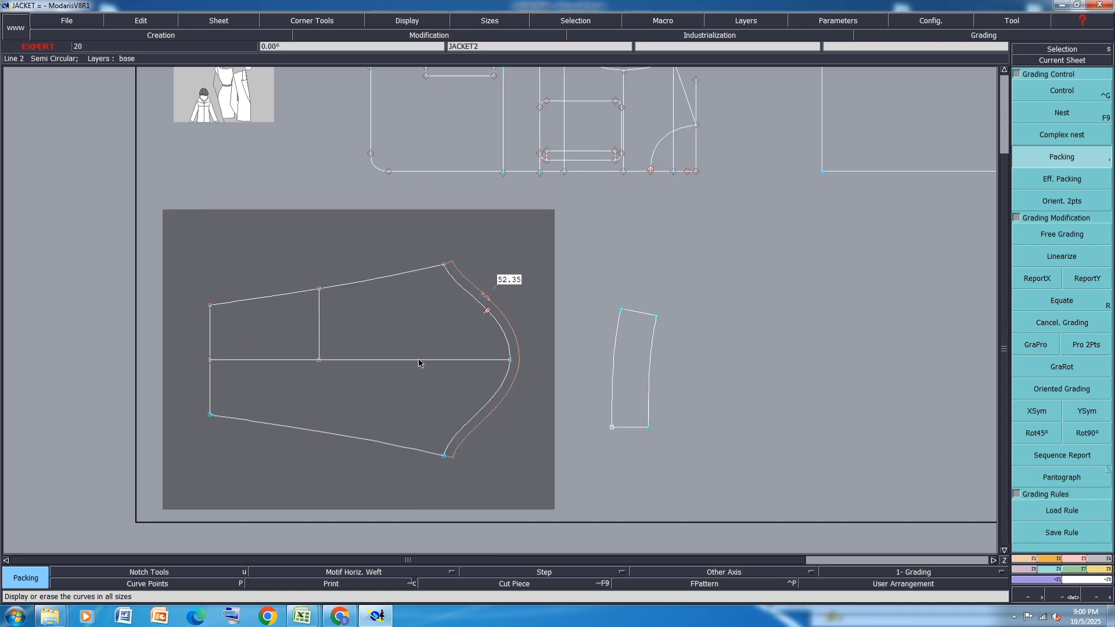
pyautogui.press('n')
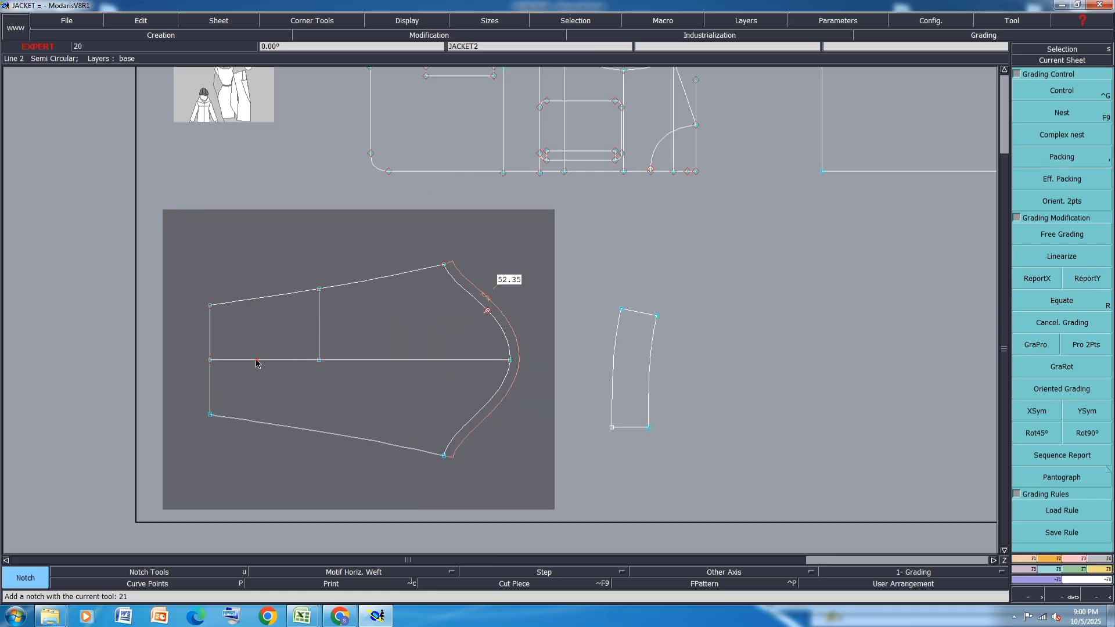
pyautogui.click(256, 360)
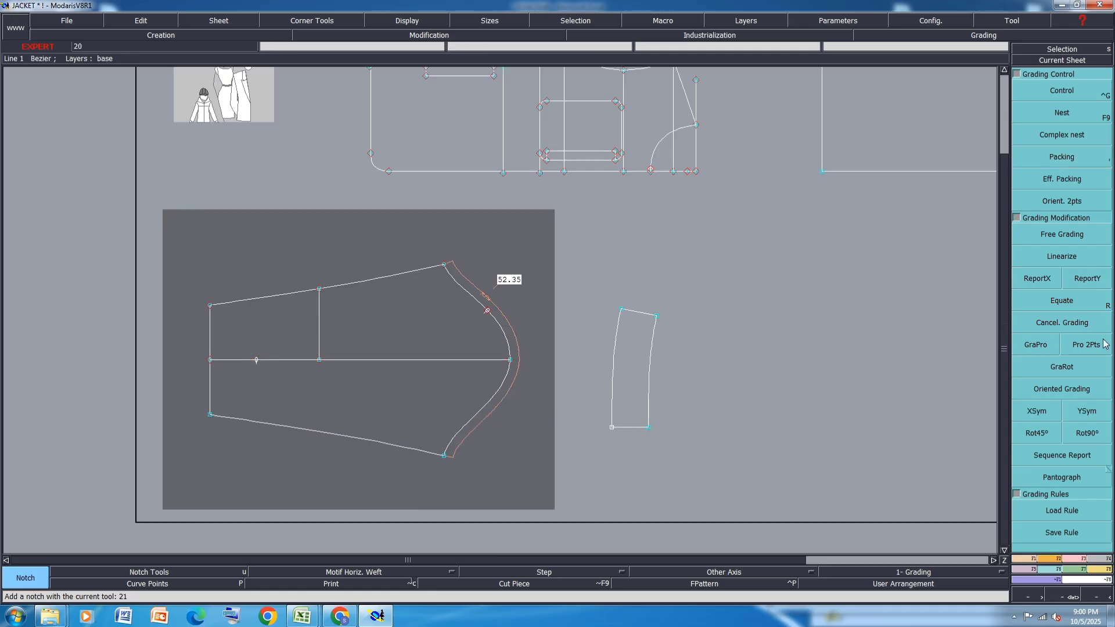
# Extract the small cuff-end panel, the remaining sleeve area and the collar as seam pieces, and rearrange the sheets
pyautogui.click(1094, 570)
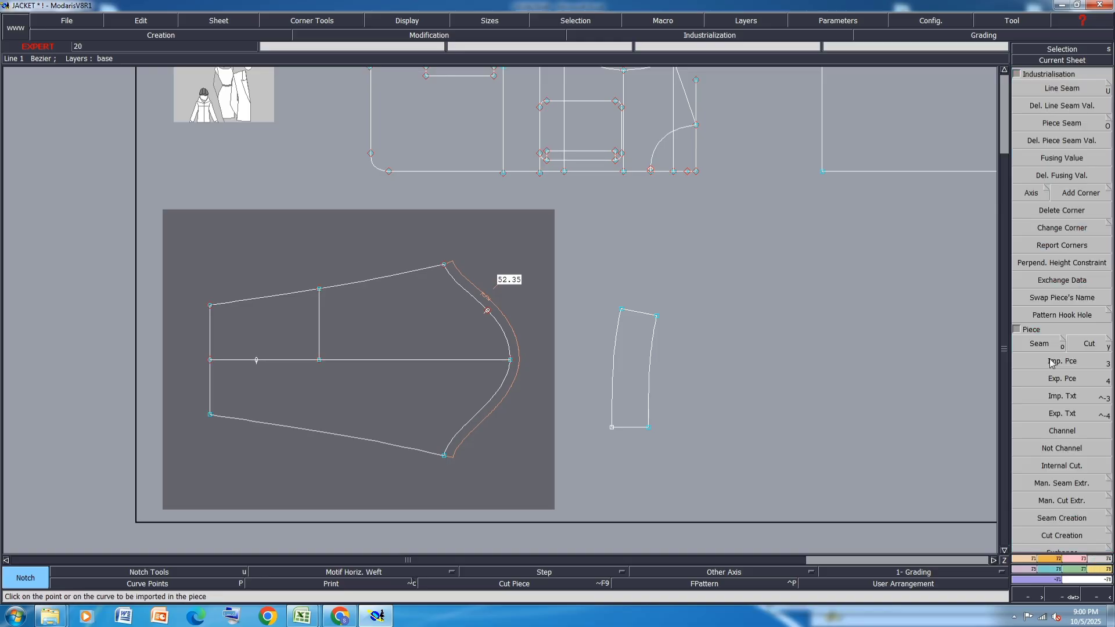
pyautogui.click(1040, 344)
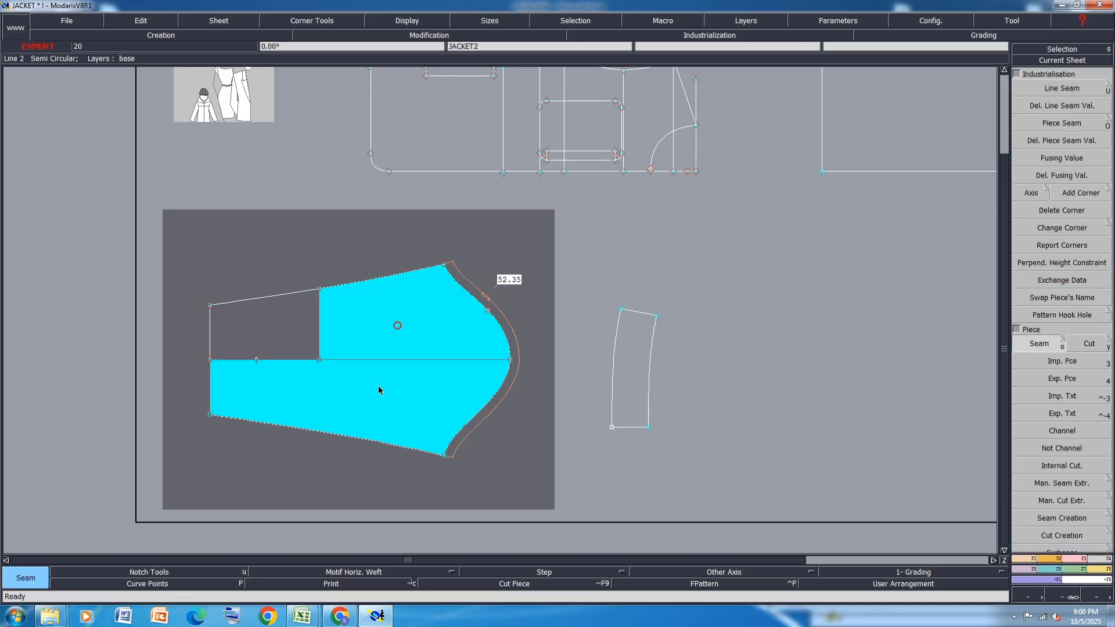
pyautogui.rightClick(280, 327)
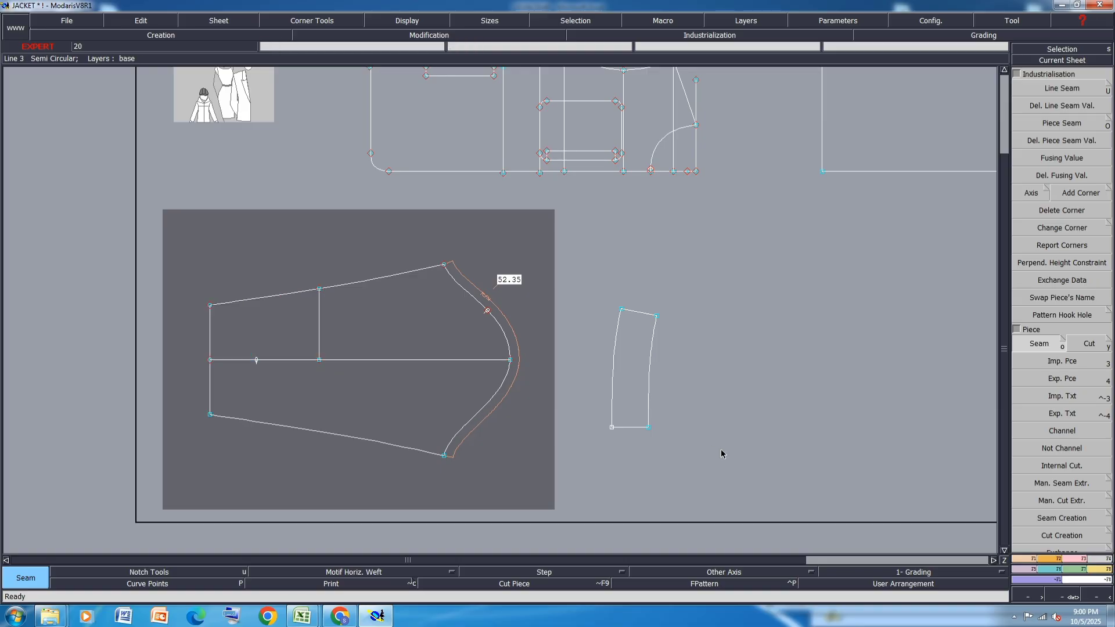
pyautogui.click(641, 393)
pyautogui.rightClick(641, 393)
pyautogui.press('j')
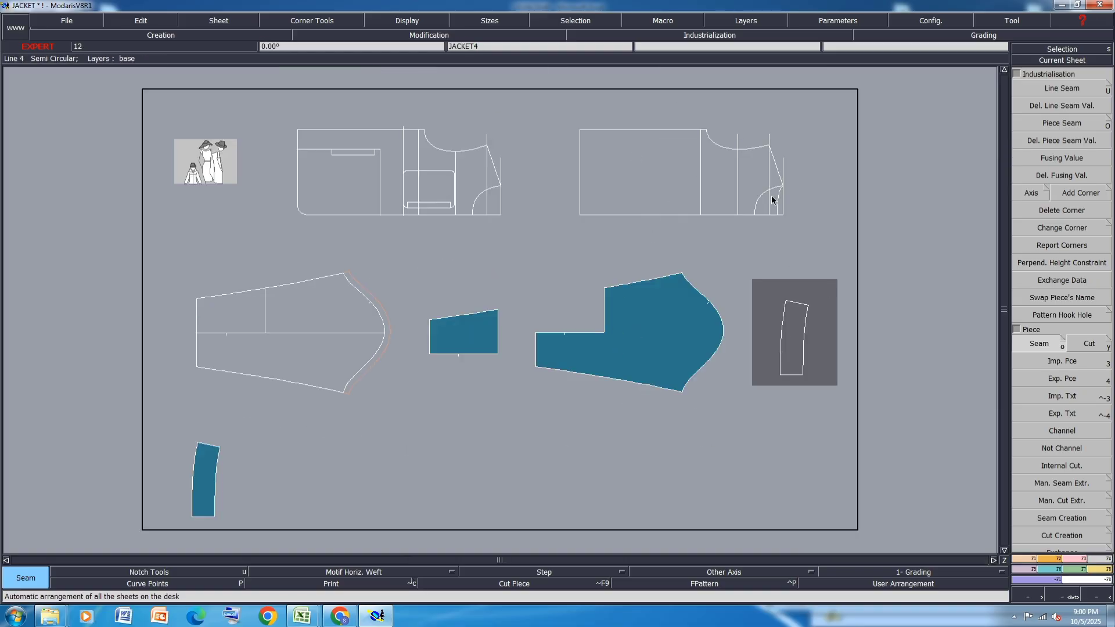
# Extract the back body and the back yoke from the back base pattern as separate seam pieces and rearrange the sheets
pyautogui.click(772, 149)
pyautogui.scroll(3, 759, 153)
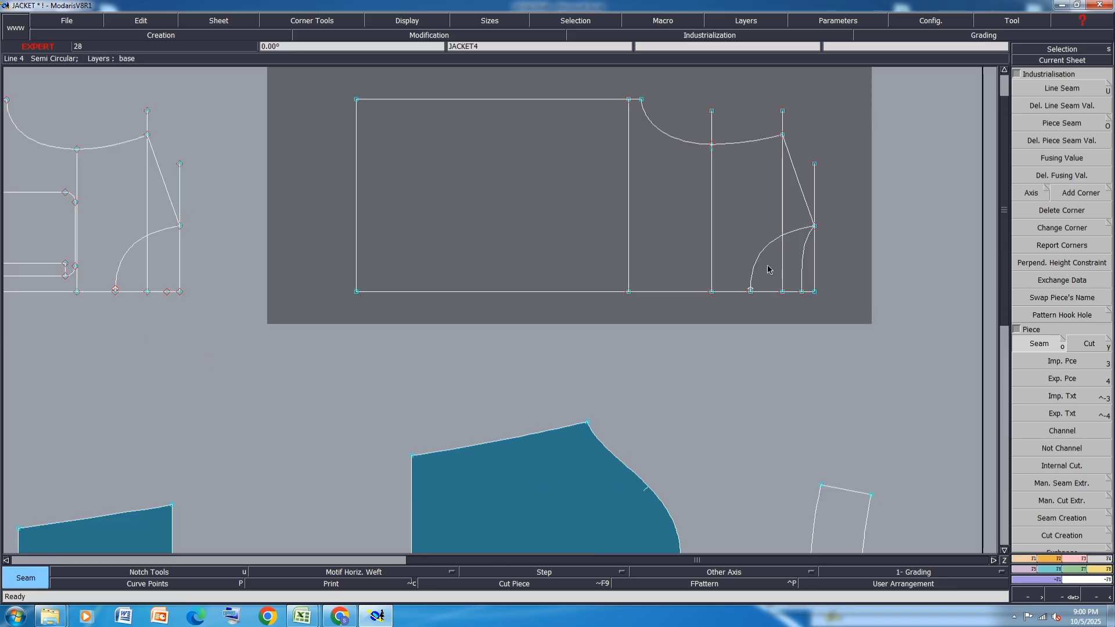
pyautogui.moveTo(706, 183); pyautogui.dragTo(519, 236)
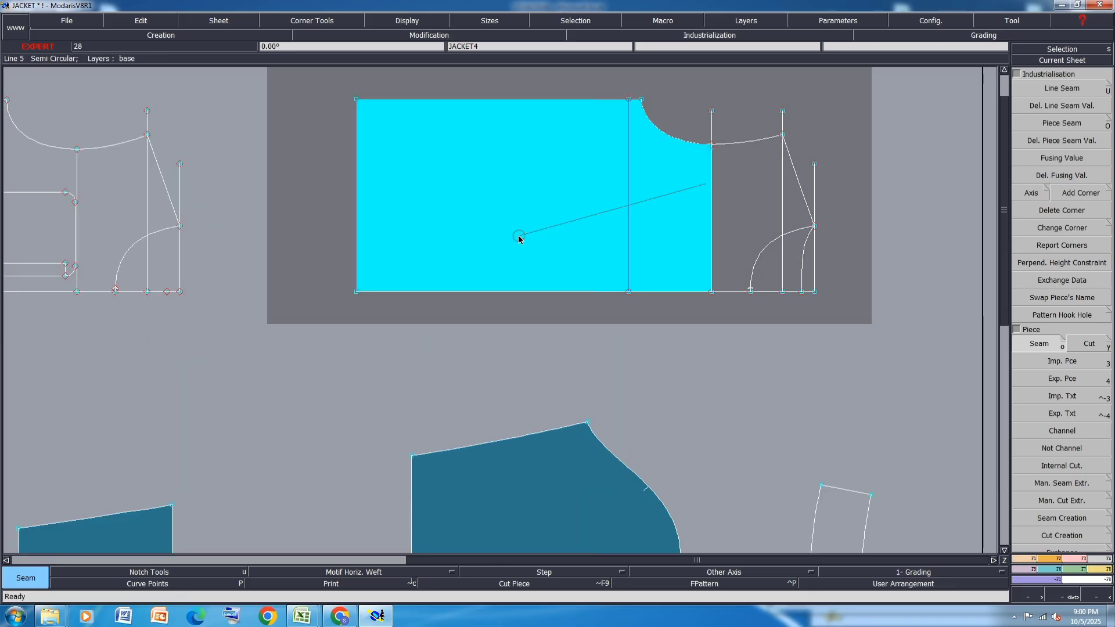
pyautogui.press('j')
pyautogui.rightClick(570, 201)
pyautogui.press('7')
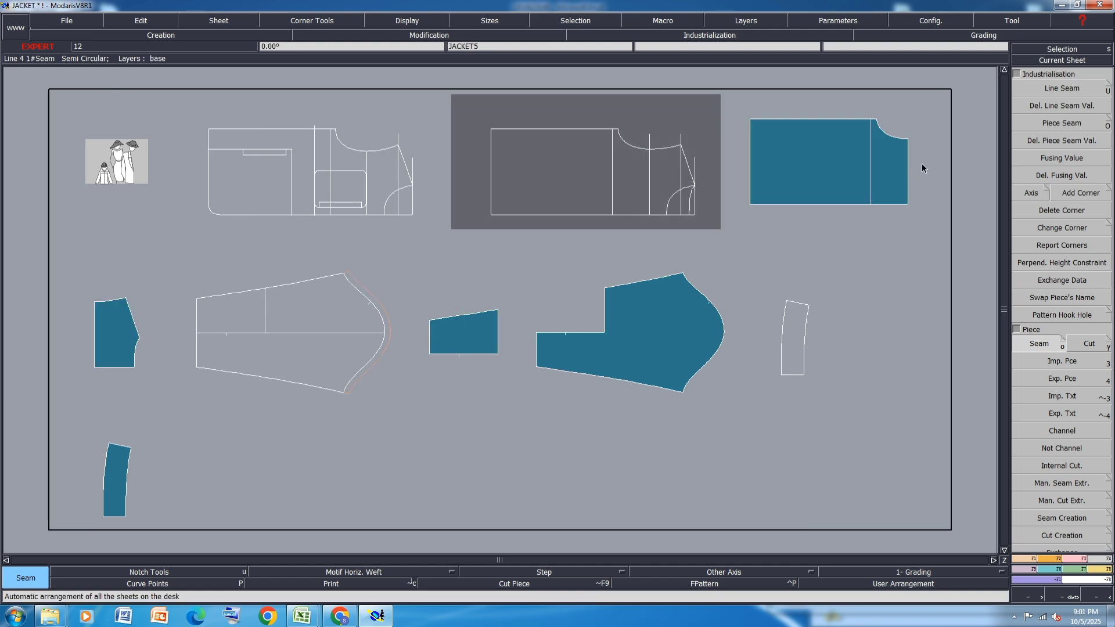
# Create a full back body by two-point symmetry about its centre back edge and delete the half back piece
pyautogui.scroll(3, 922, 164)
pyautogui.click(1021, 570)
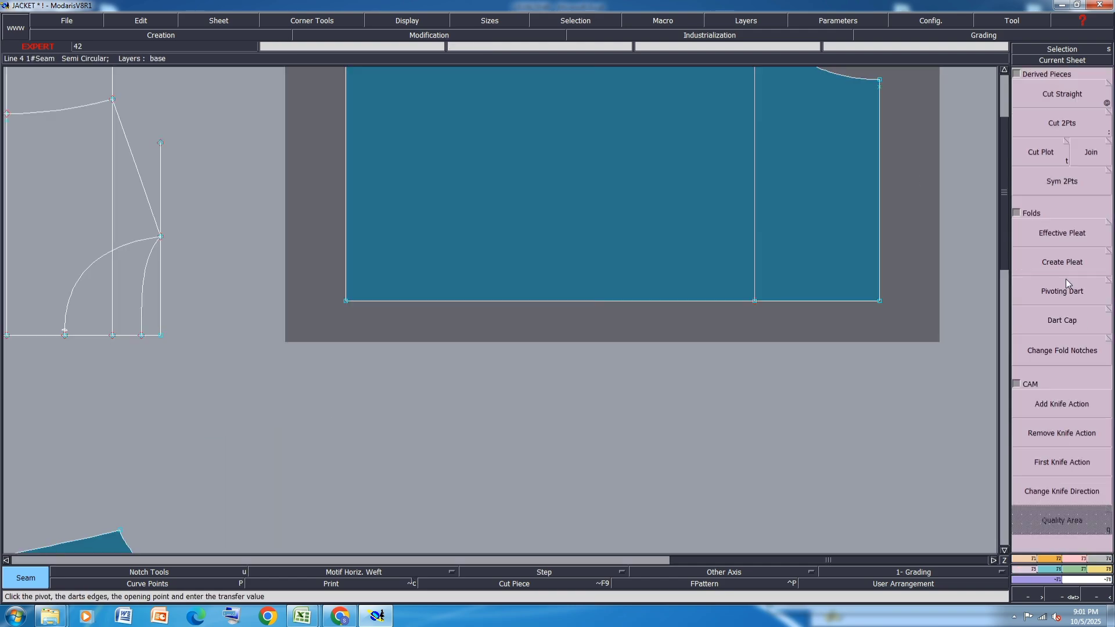
pyautogui.click(1061, 181)
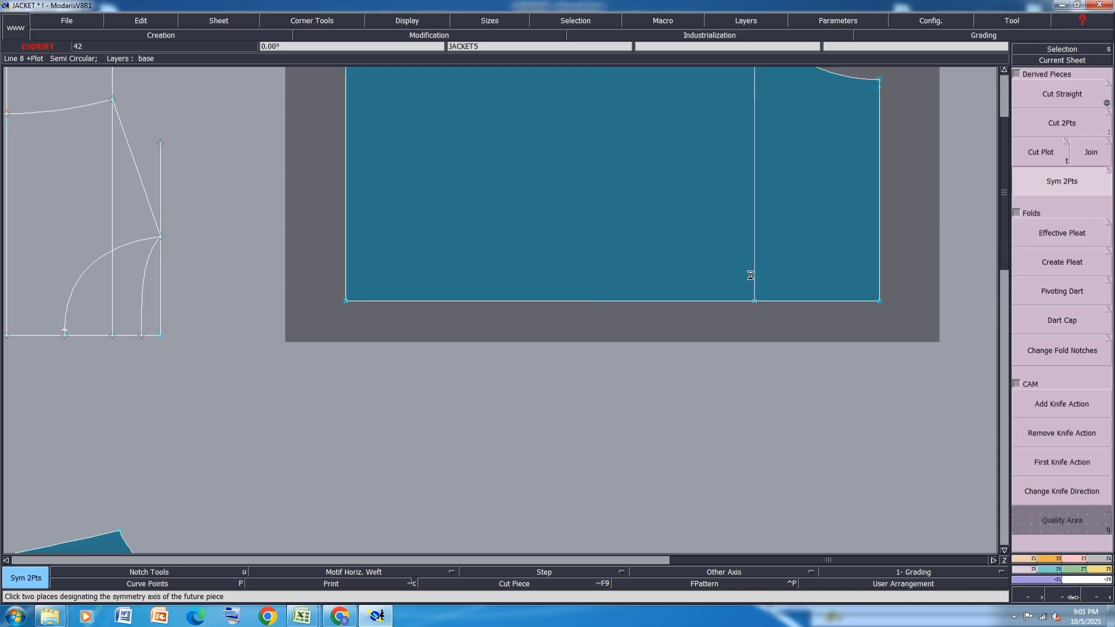
pyautogui.click(346, 301)
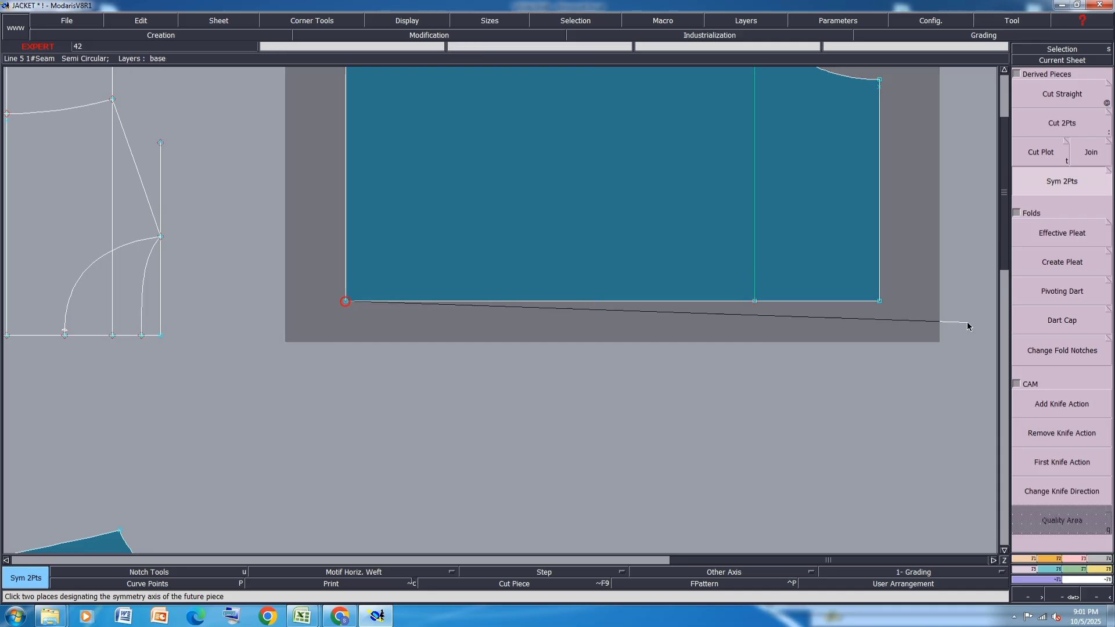
pyautogui.click(879, 301)
pyautogui.press('a')
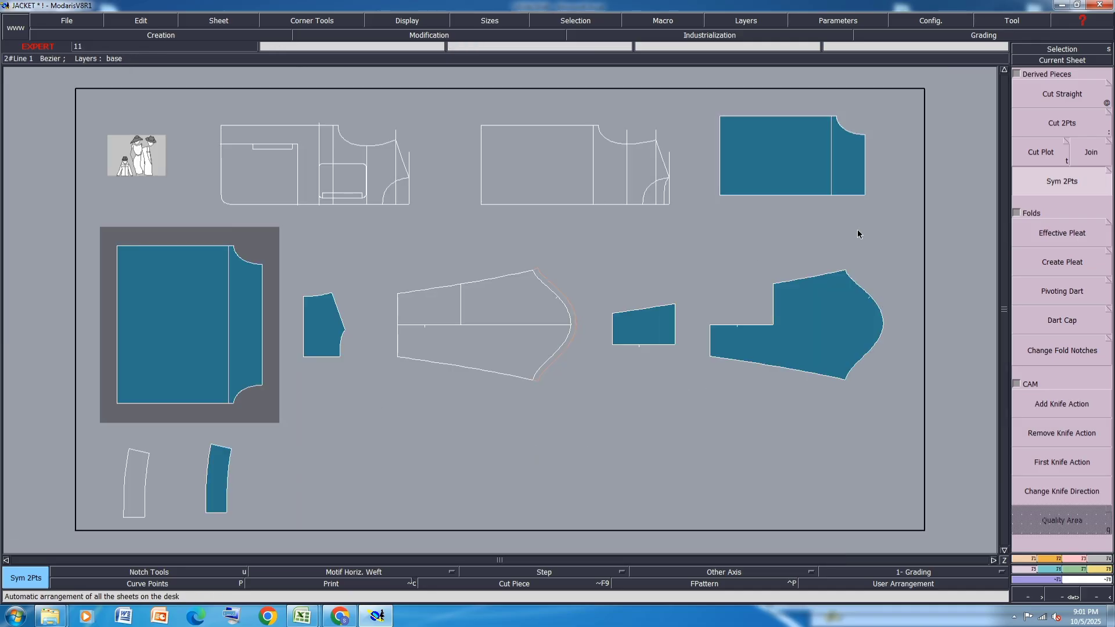
pyautogui.press('Delete')
pyautogui.click(795, 174)
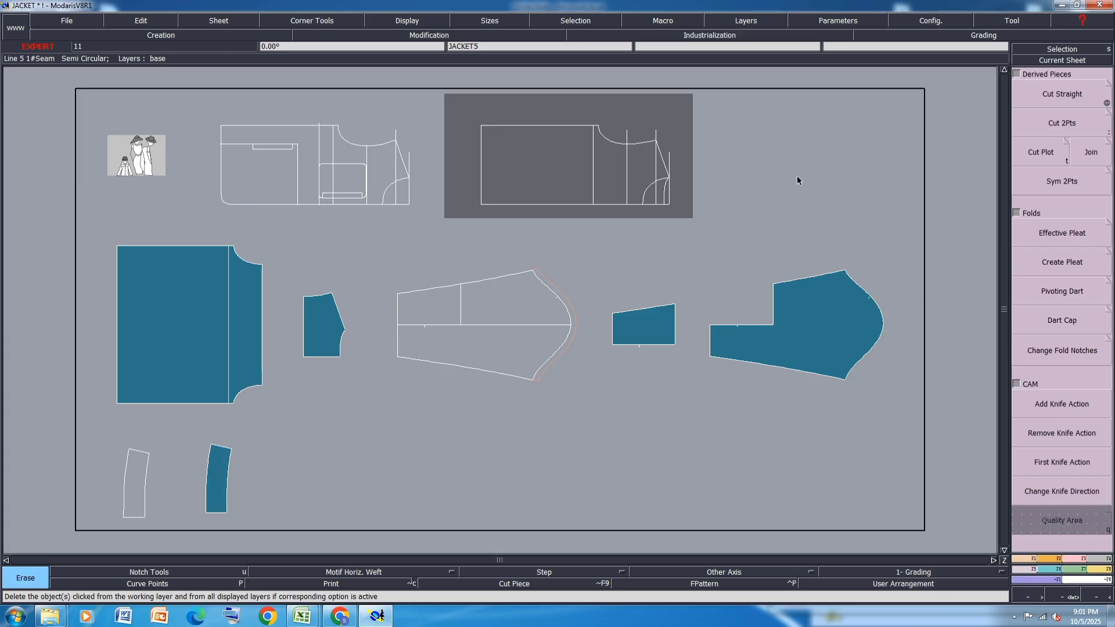
pyautogui.press('a')
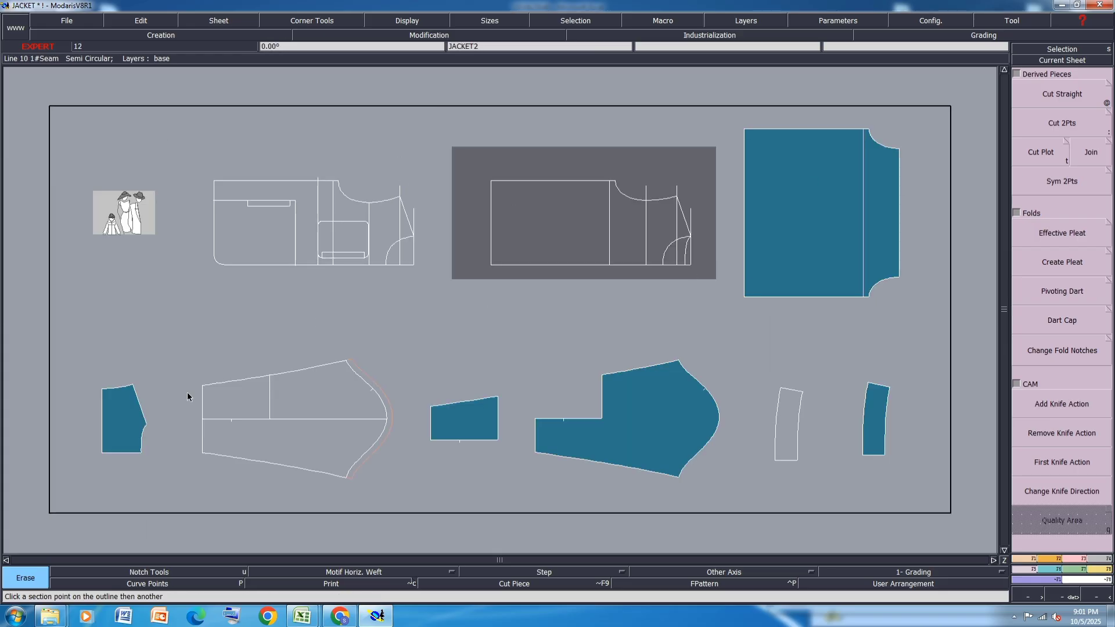
# Create a full back yoke by two-point symmetry about its centre back edge and delete the half yoke piece
pyautogui.press('Home')
pyautogui.click(1059, 179)
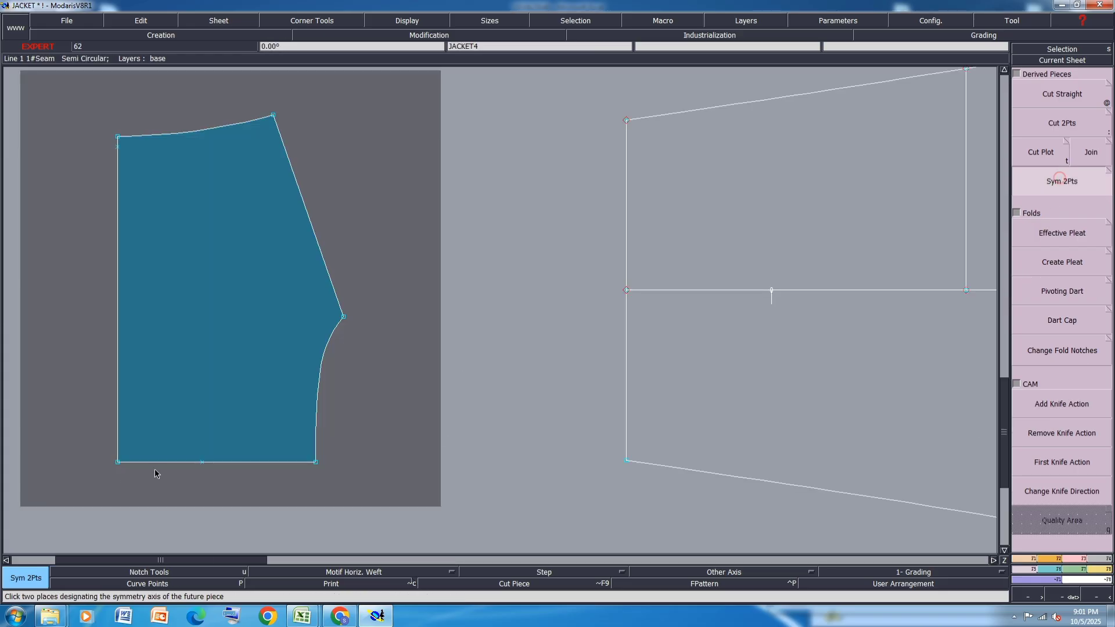
pyautogui.click(118, 462)
pyautogui.click(316, 462)
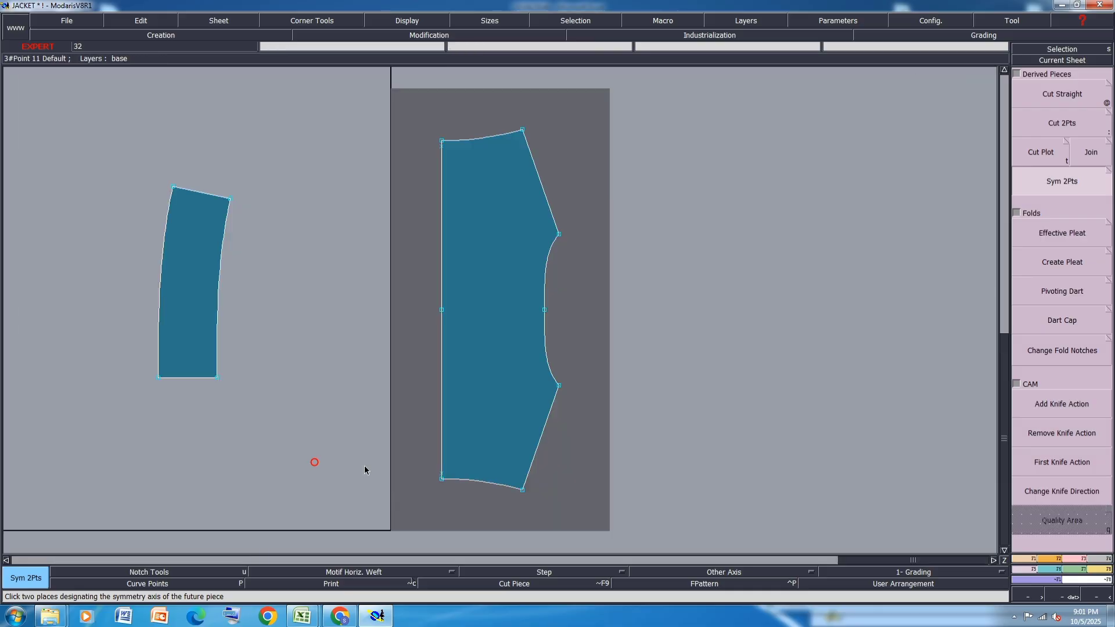
pyautogui.press('j')
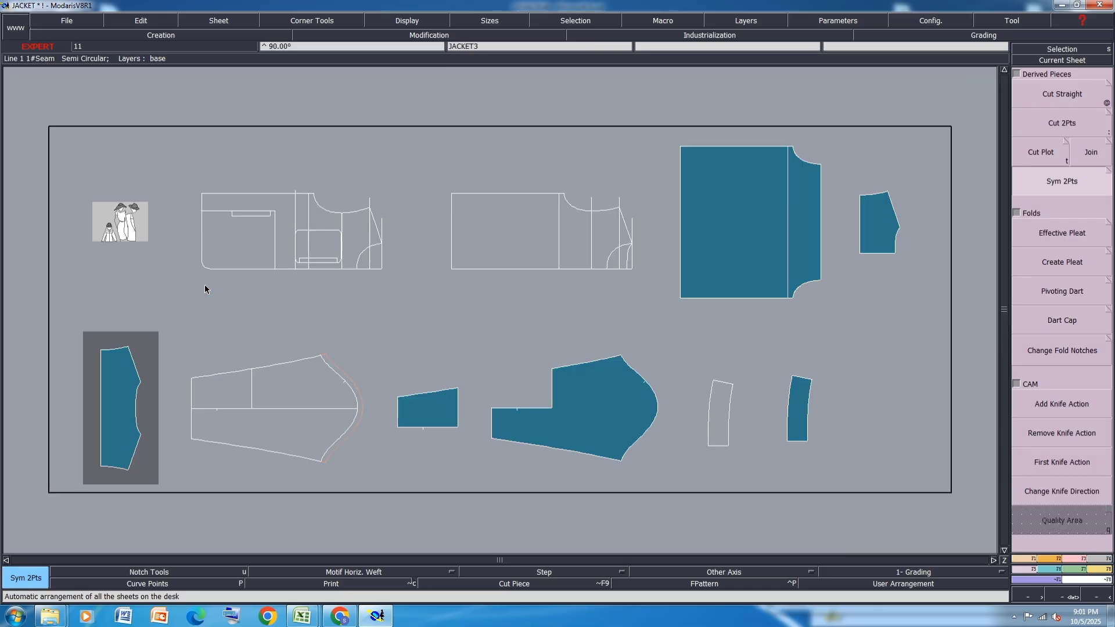
pyautogui.press('Delete')
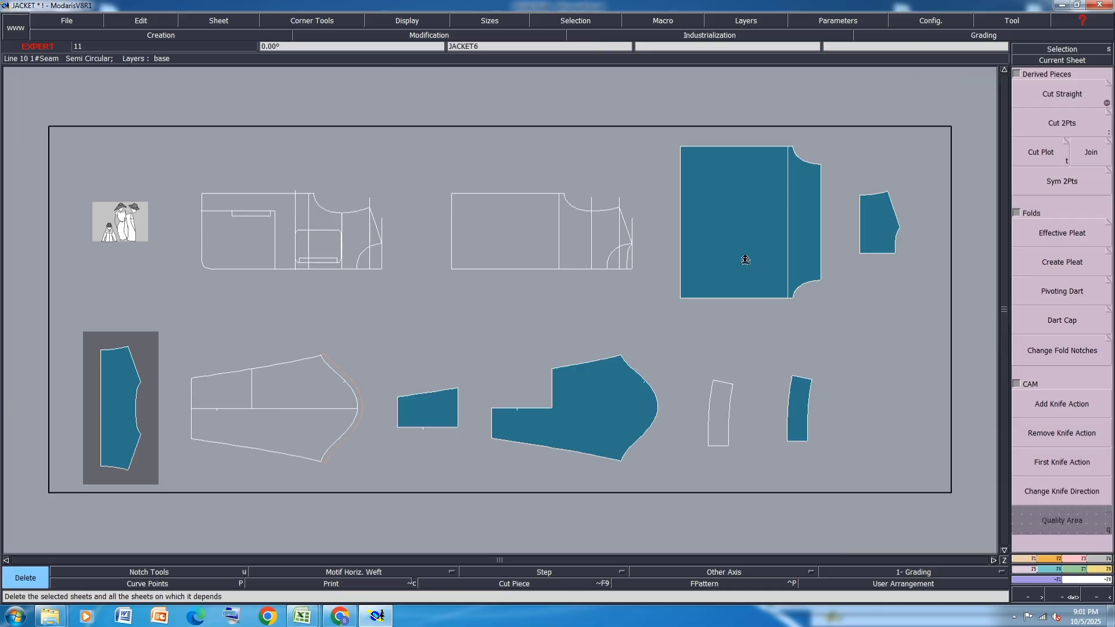
pyautogui.click(889, 236)
pyautogui.press('j')
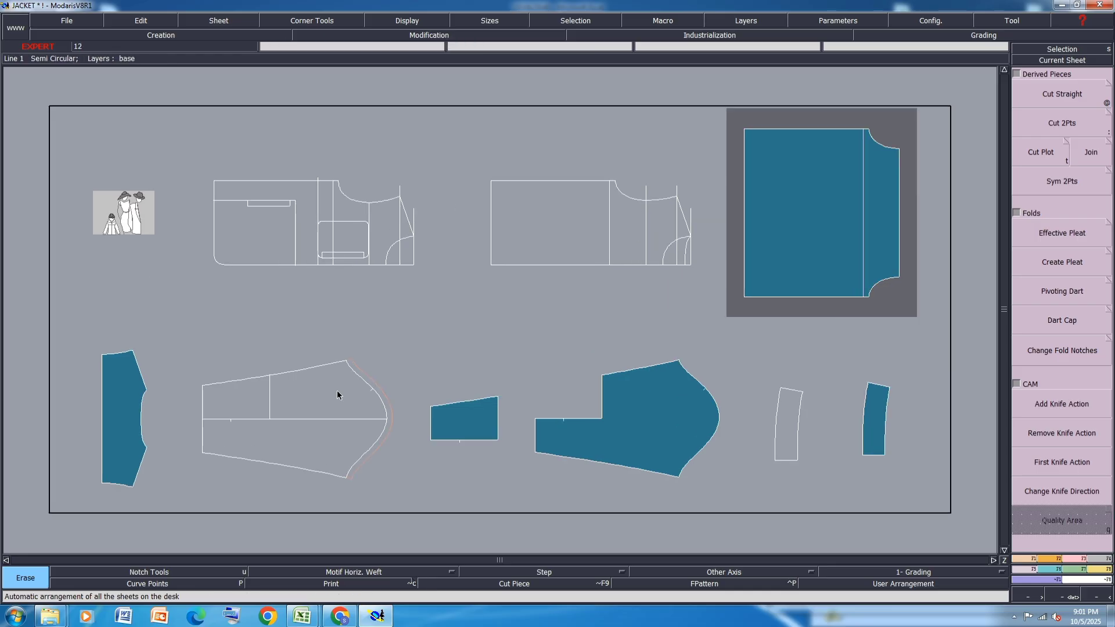
# Marry the back yoke, the large sleeve piece and the small sleeve panel onto the full back body sheet
pyautogui.press('m')
pyautogui.click(137, 448)
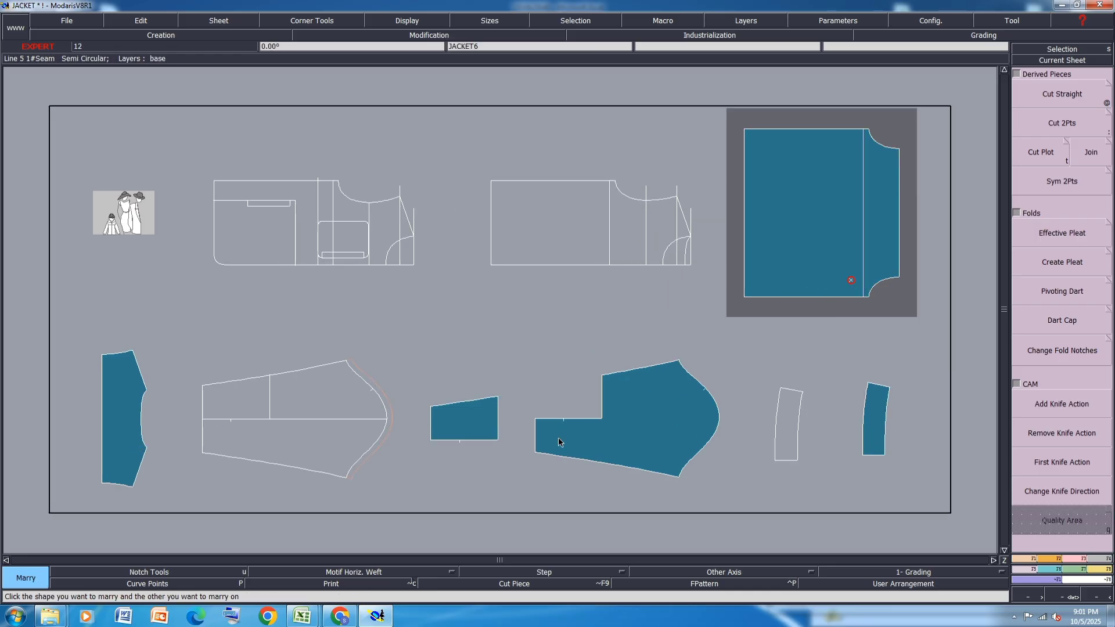
pyautogui.click(848, 281)
pyautogui.click(574, 463)
pyautogui.click(849, 210)
pyautogui.click(437, 423)
pyautogui.click(878, 192)
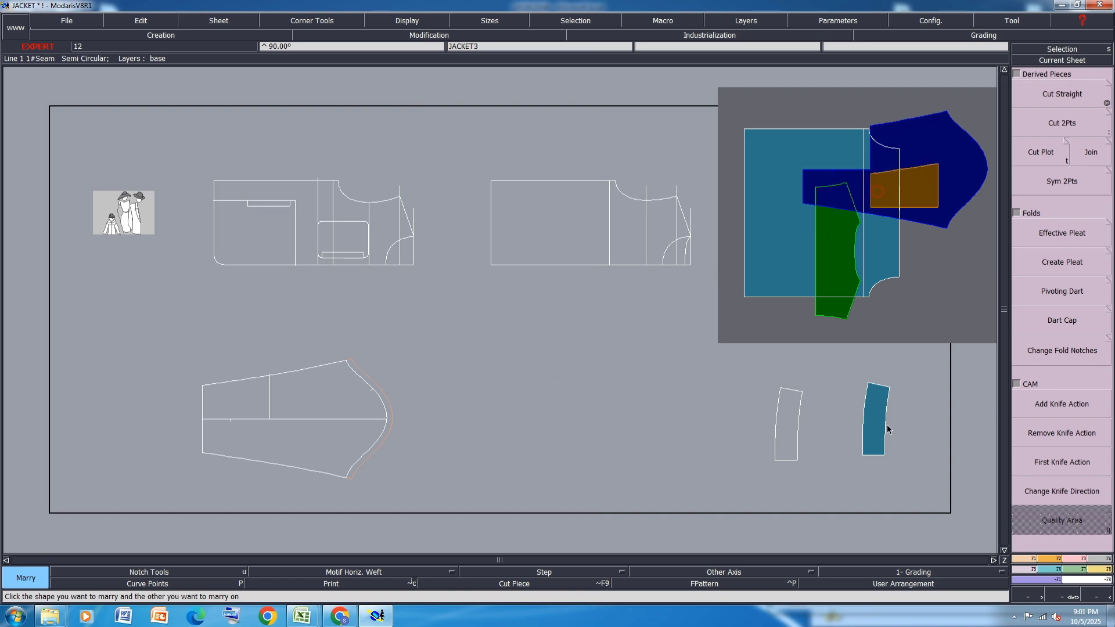
pyautogui.click(886, 424)
pyautogui.click(891, 221)
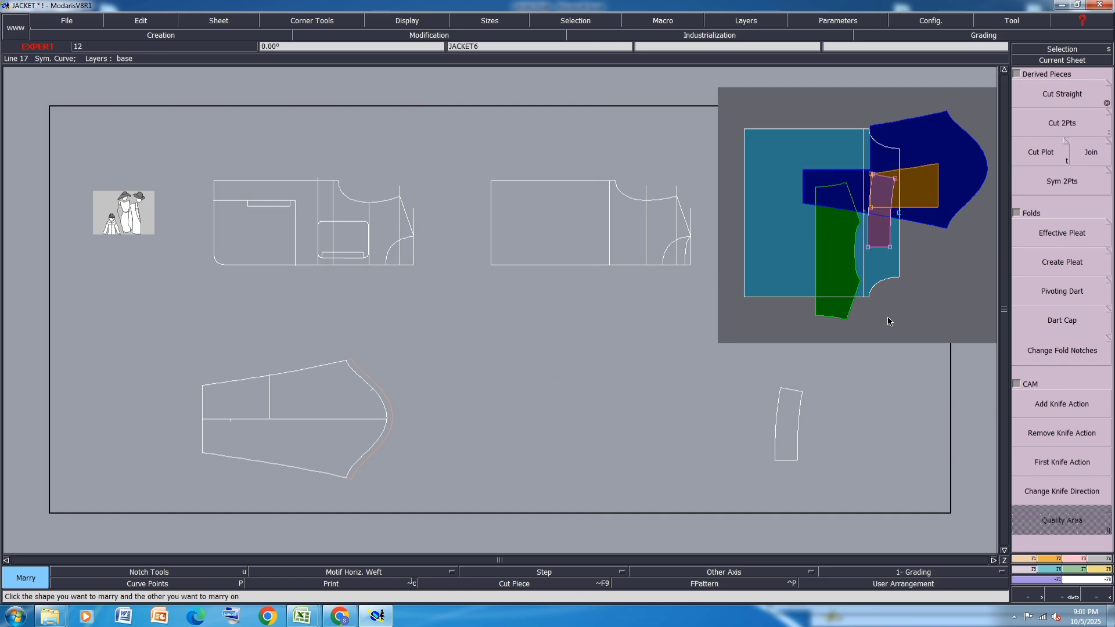
pyautogui.click(888, 317)
# Create a full collar by two-point symmetry about its short straight centre edge and delete the half collar piece
pyautogui.click(1078, 179)
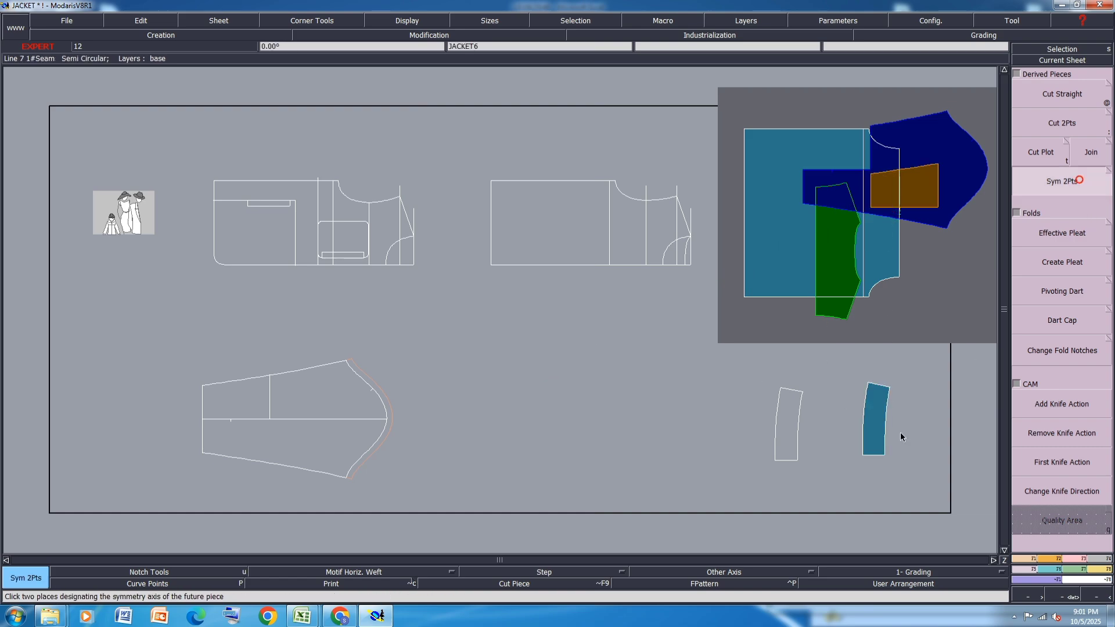
pyautogui.scroll(3, 900, 436)
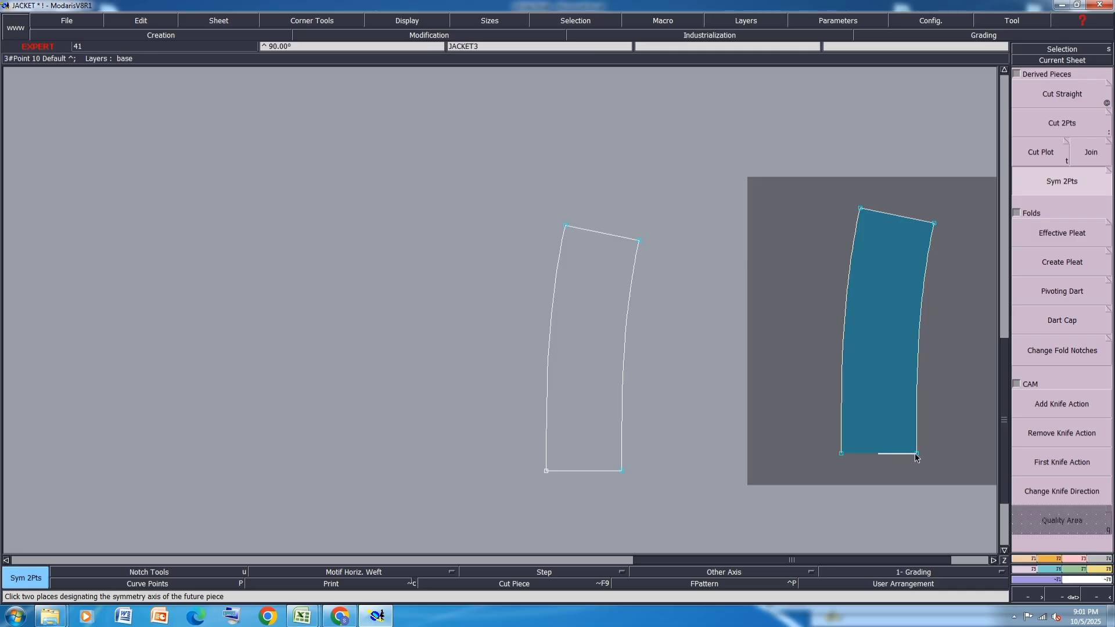
pyautogui.click(915, 455)
pyautogui.press('j')
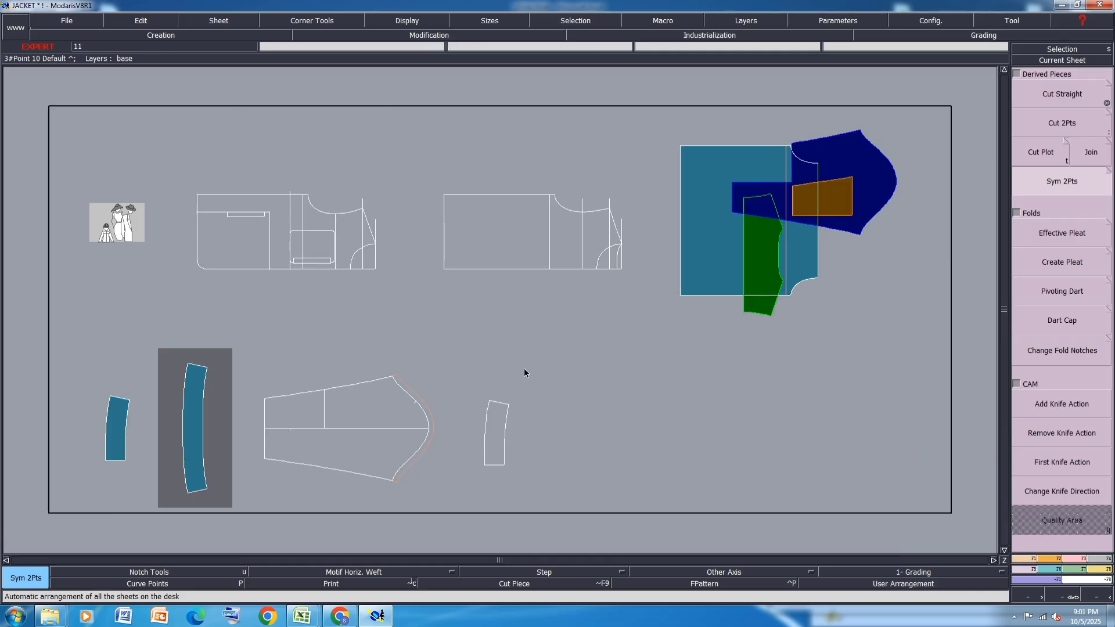
pyautogui.click(101, 407)
pyautogui.press('Delete')
pyautogui.click(119, 417)
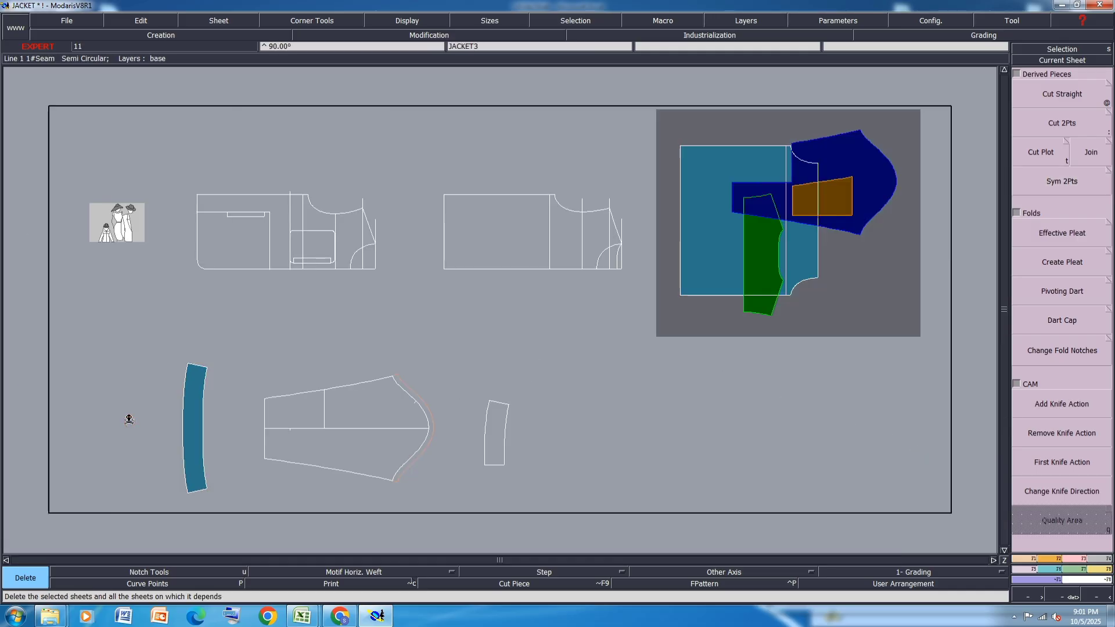
# Marry the full collar piece onto the back body sheet
pyautogui.press('m')
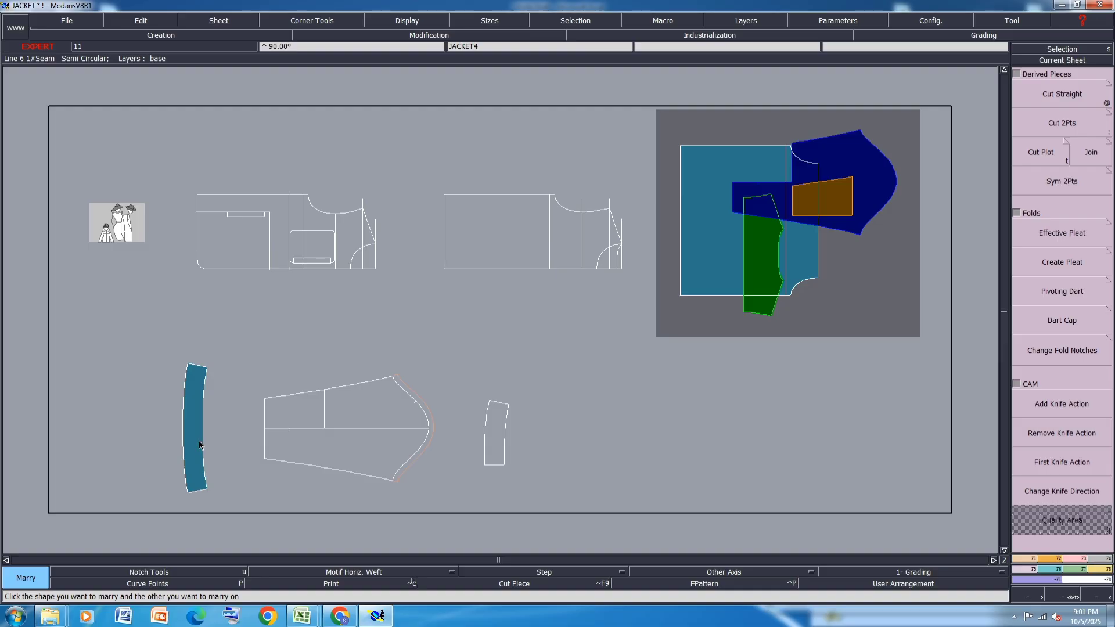
pyautogui.click(199, 445)
pyautogui.click(746, 186)
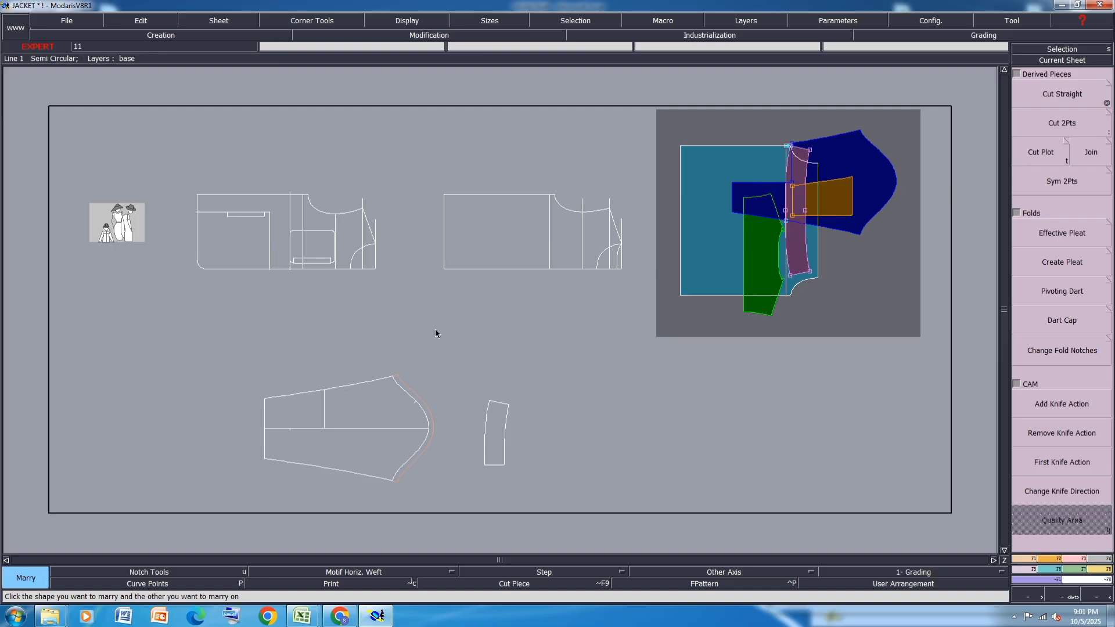
# Marry the collar and sleeve base patterns onto the back base pattern sheet
pyautogui.click(494, 425)
pyautogui.click(567, 238)
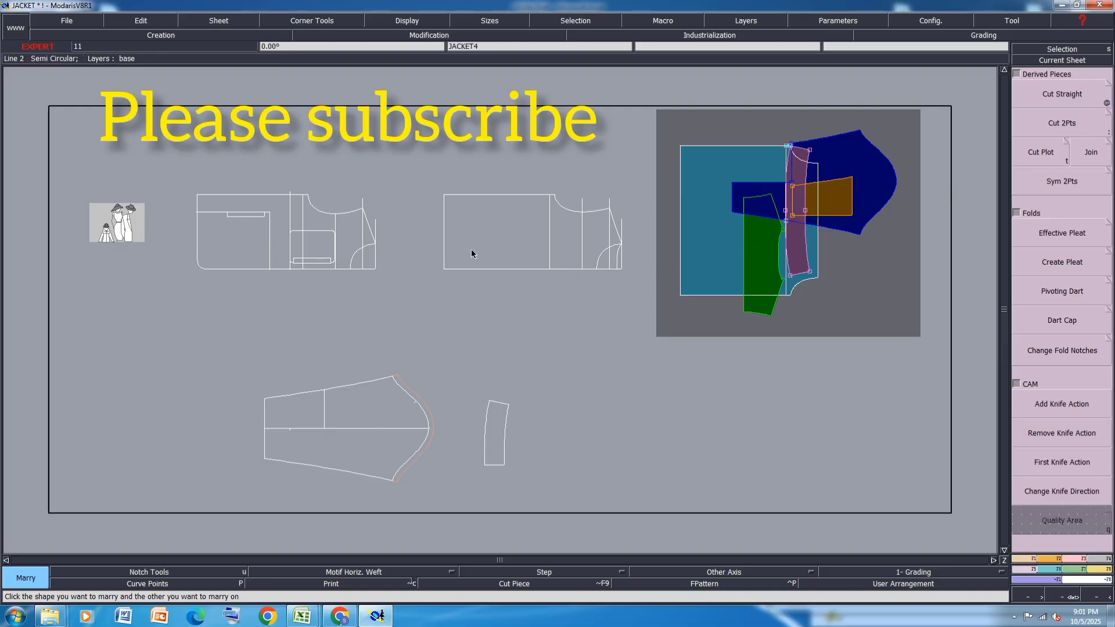
pyautogui.click(363, 397)
pyautogui.click(523, 221)
# Extract two seam pieces of the rounded chest pocket from the front base, one with the welt strip lines inside, one without the strip
pyautogui.scroll(3, 269, 229)
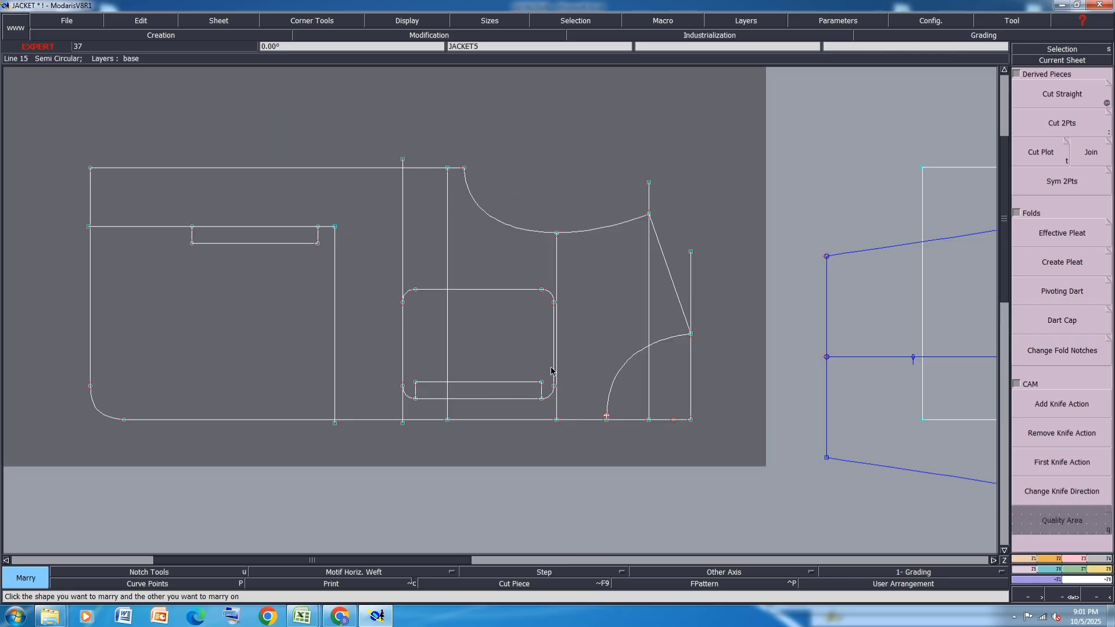
pyautogui.moveTo(578, 260); pyautogui.dragTo(391, 410)
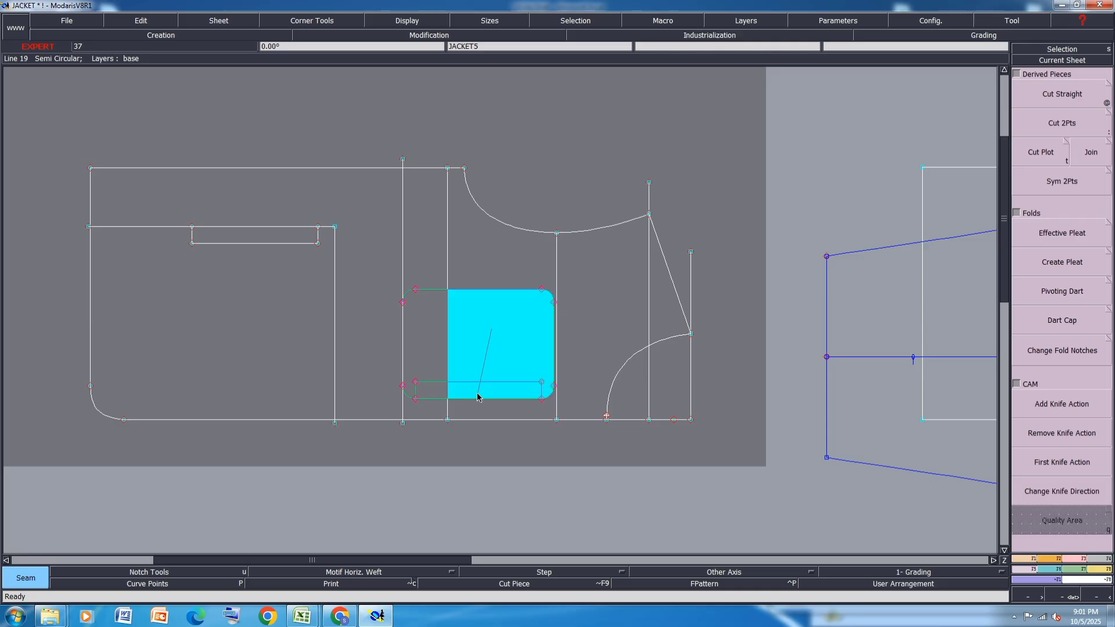
pyautogui.click(606, 517)
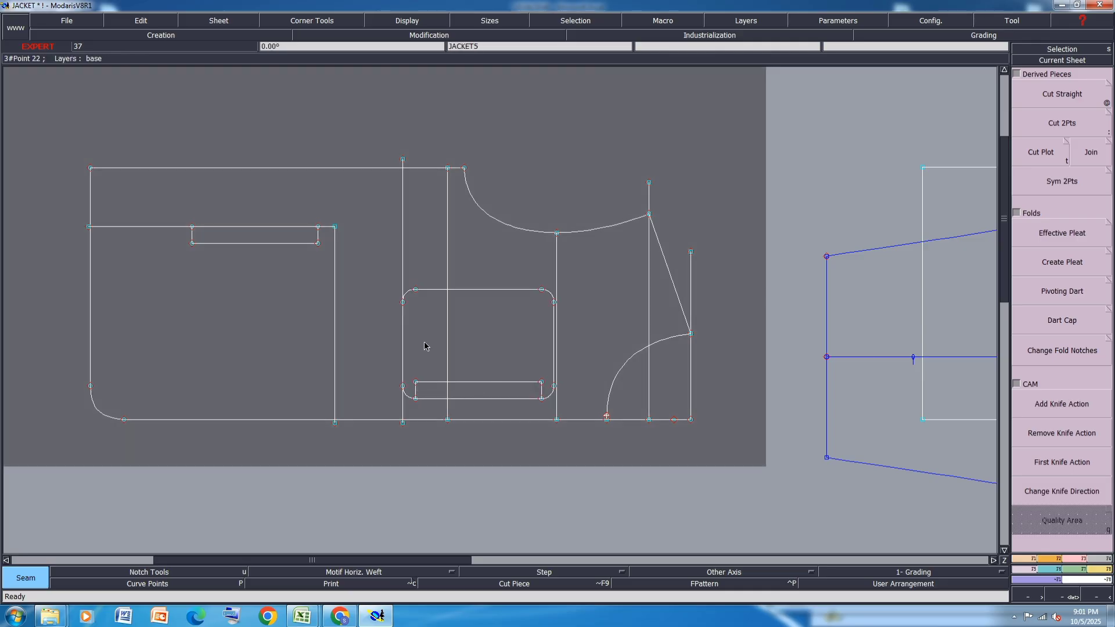
pyautogui.moveTo(426, 343); pyautogui.dragTo(515, 337)
pyautogui.rightClick(512, 344)
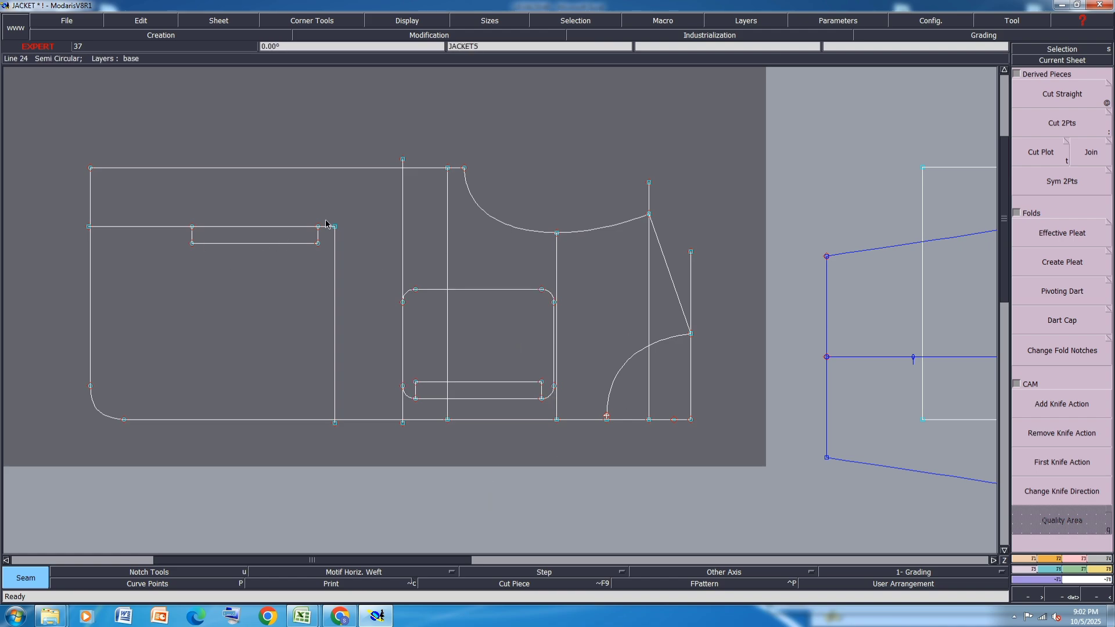
# Extract the lower front pocket area as a seam piece, including the welt rectangle as internal lines
pyautogui.moveTo(163, 280); pyautogui.dragTo(160, 281)
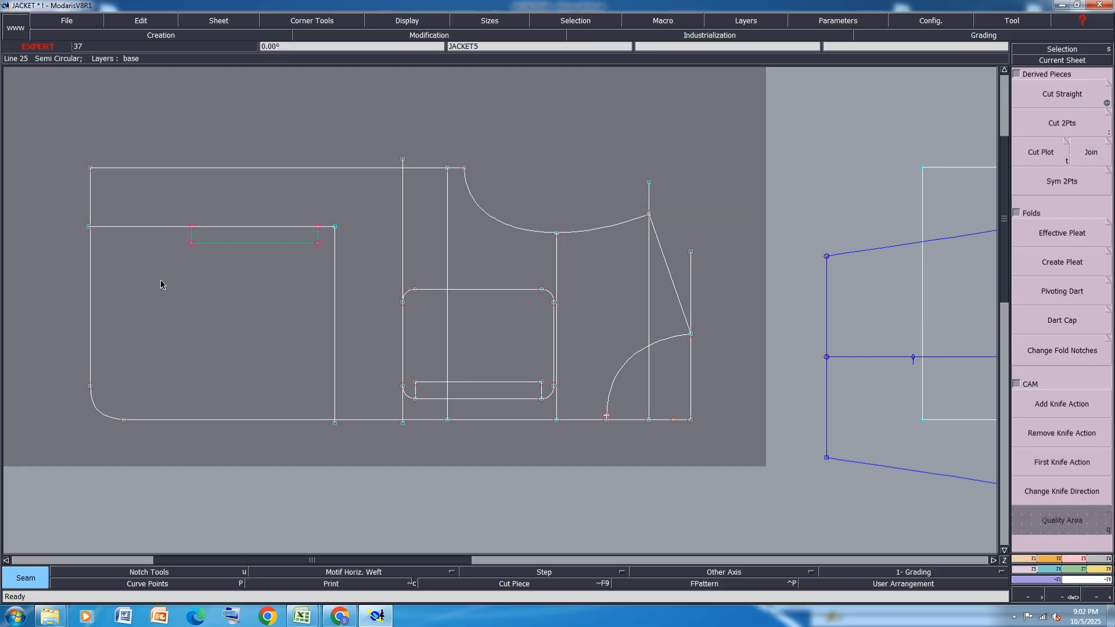
pyautogui.click(276, 360)
pyautogui.rightClick(294, 244)
pyautogui.click(259, 196)
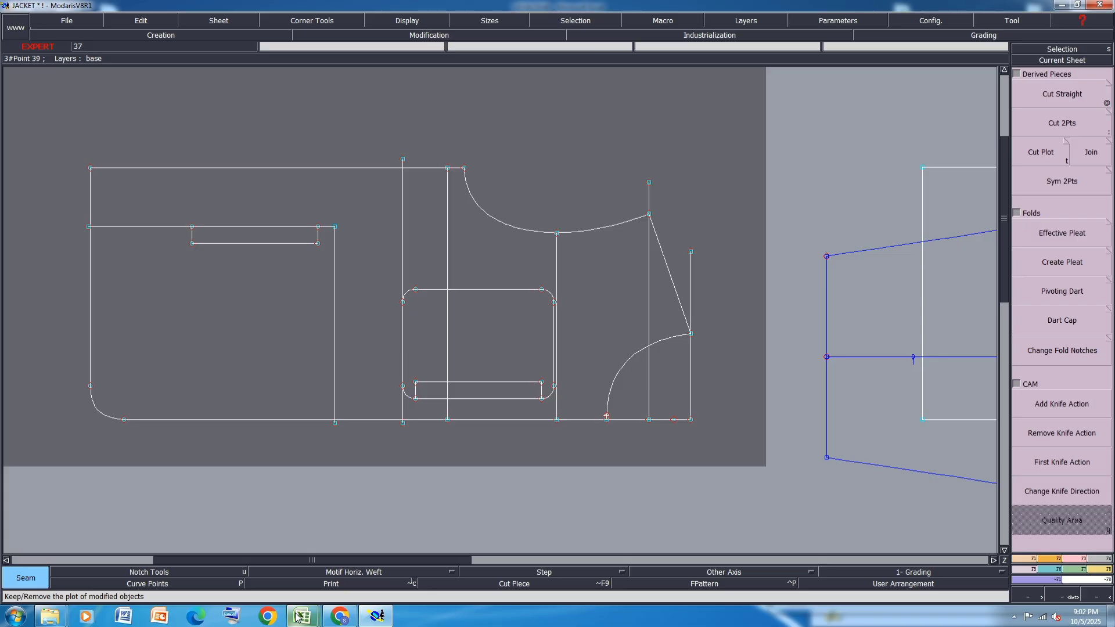
# Lengthen the inner long line of the lower pocket's welt rectangle in both directions, carrying it past the front's hem edge
pyautogui.moveTo(298, 617)
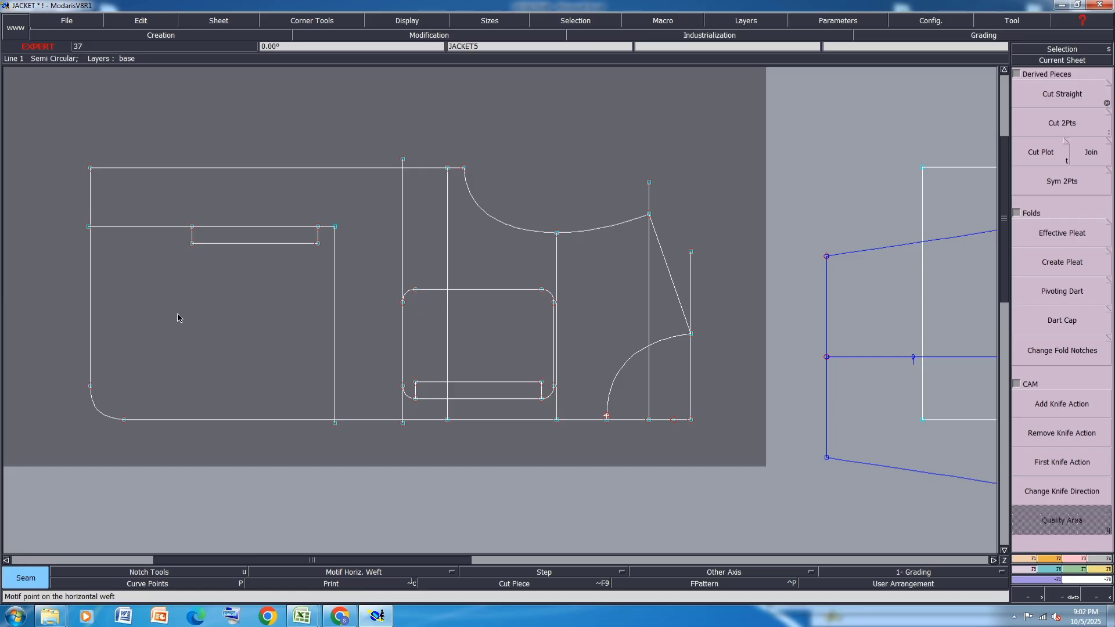
pyautogui.press('l')
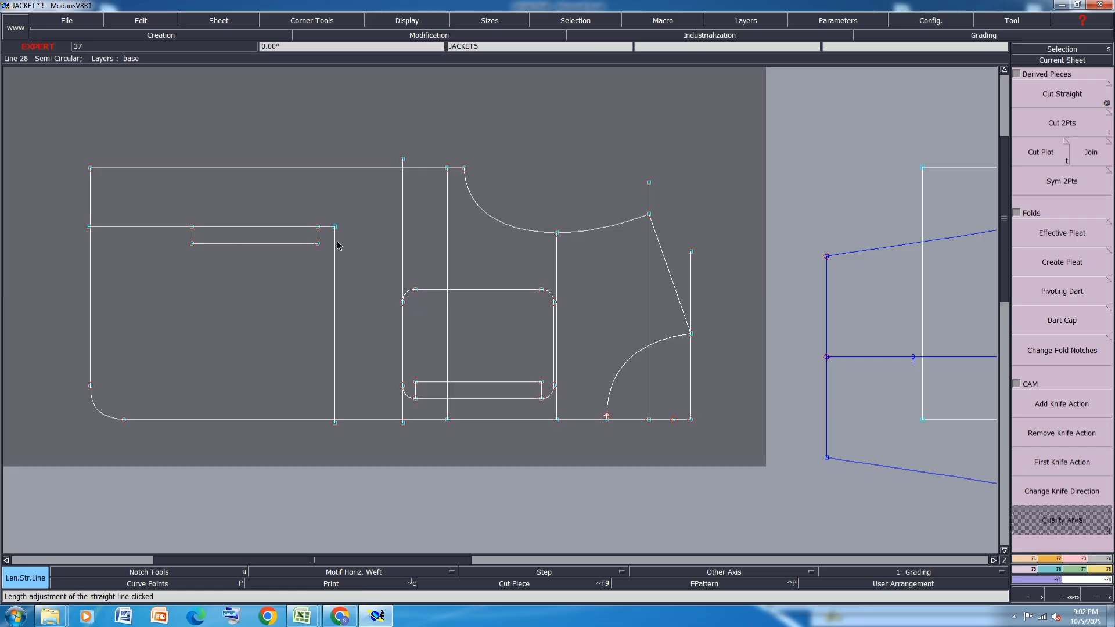
pyautogui.click(1078, 560)
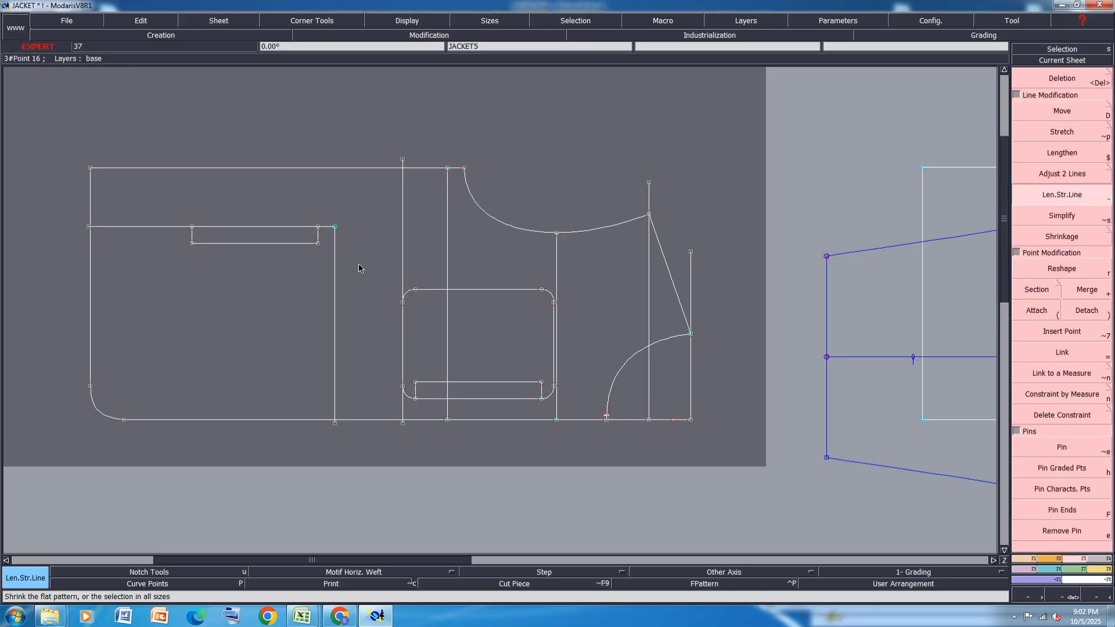
pyautogui.click(313, 243)
pyautogui.click(326, 244)
pyautogui.click(208, 244)
pyautogui.click(87, 246)
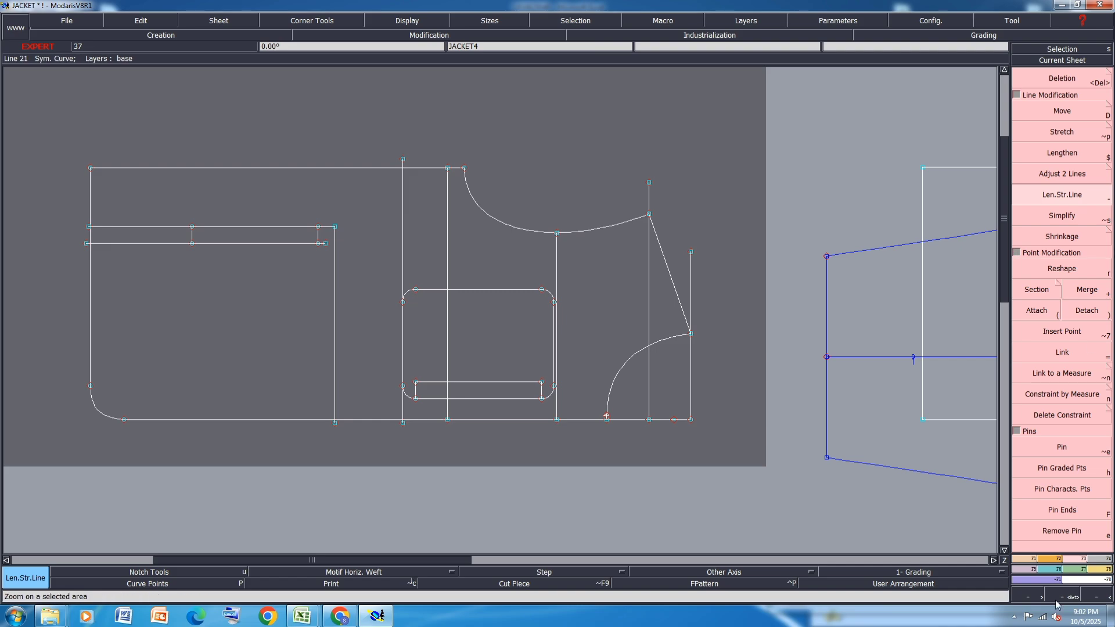
# Try to extract the lower pocket area beneath the lengthened welt line as a seam piece
pyautogui.press('F4')
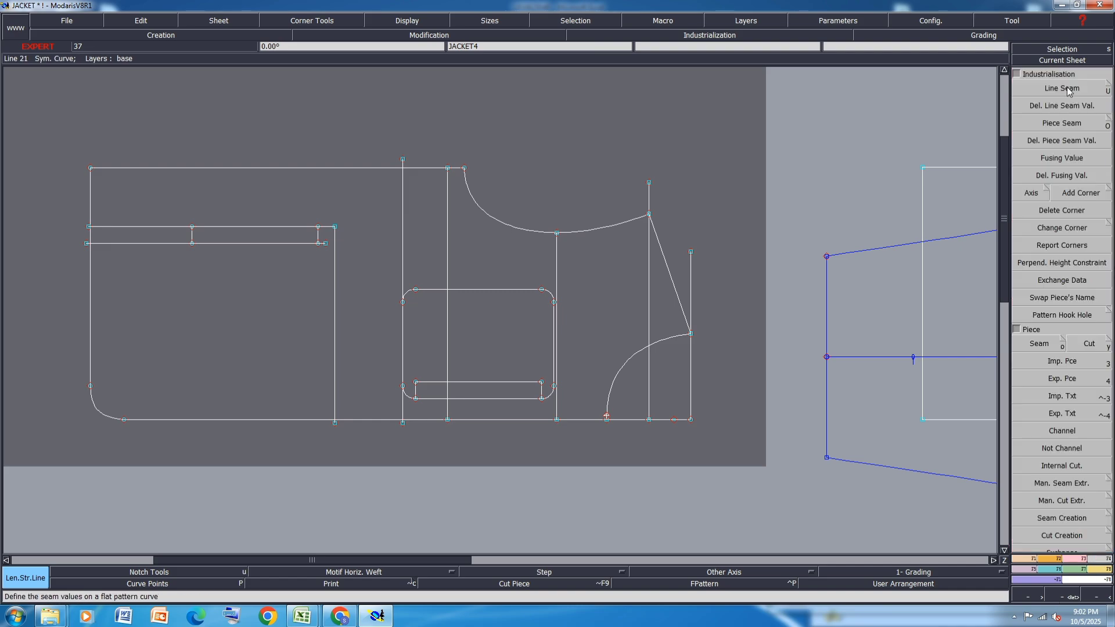
pyautogui.click(1039, 344)
pyautogui.click(194, 304)
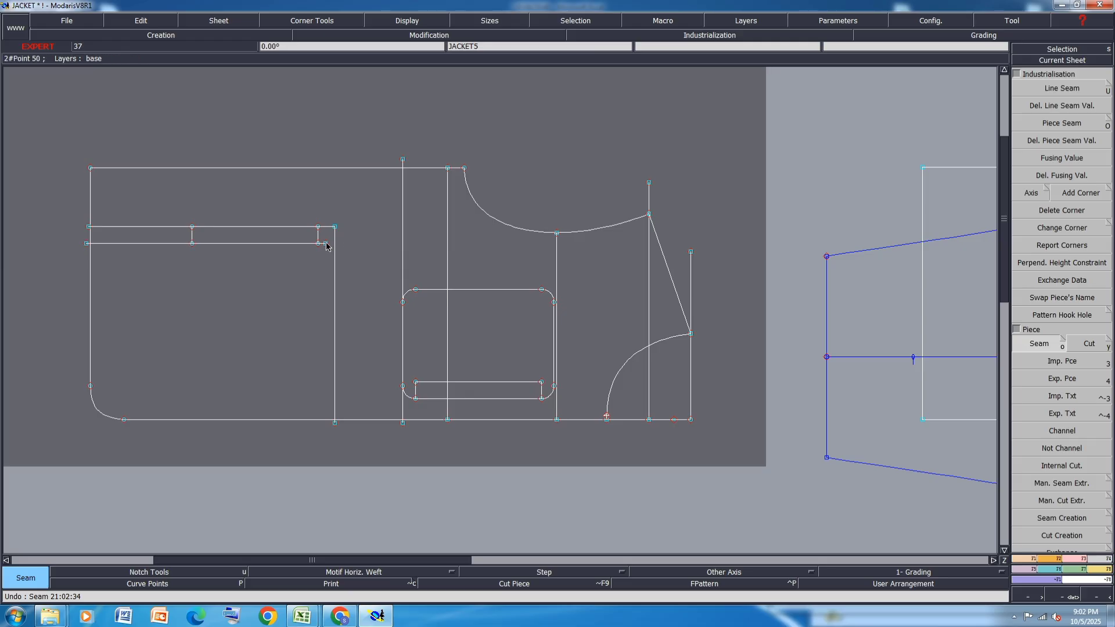
# Lengthen the welt line past the lower pocket's vertical line, extract the pocket area beneath it as a seam piece and rearrange the sheets
pyautogui.press('l')
pyautogui.click(306, 244)
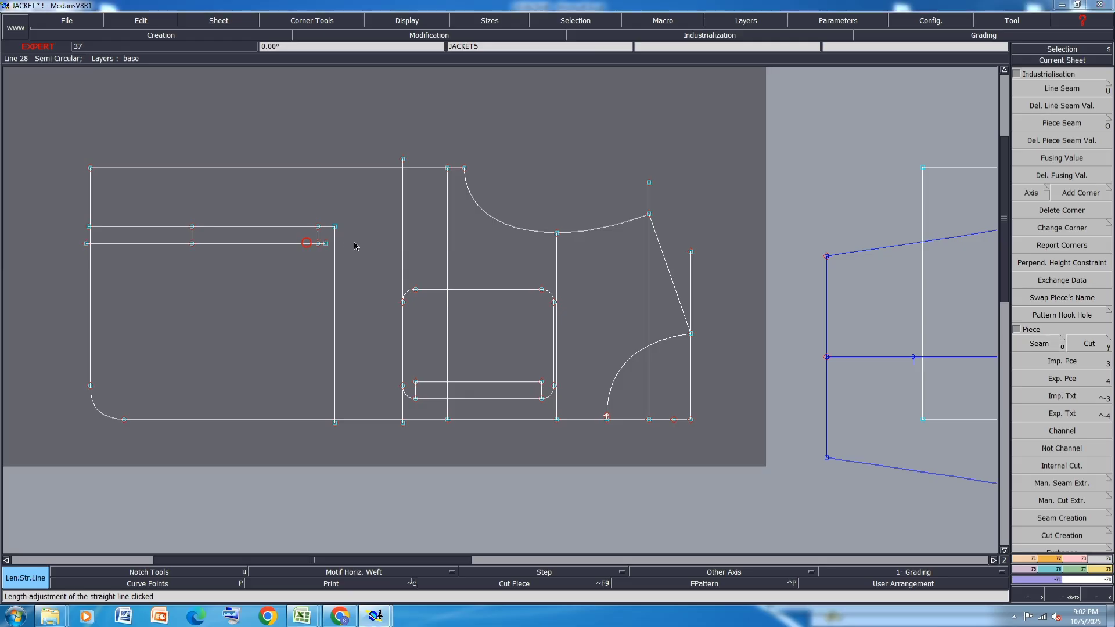
pyautogui.click(355, 244)
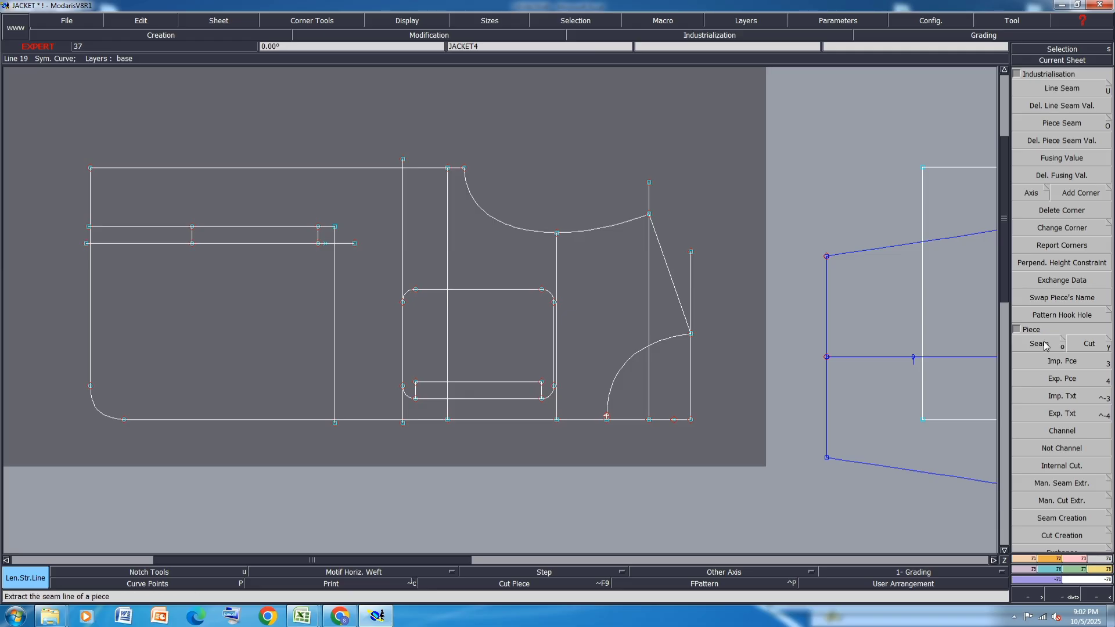
pyautogui.click(281, 316)
pyautogui.rightClick(282, 317)
pyautogui.press('j')
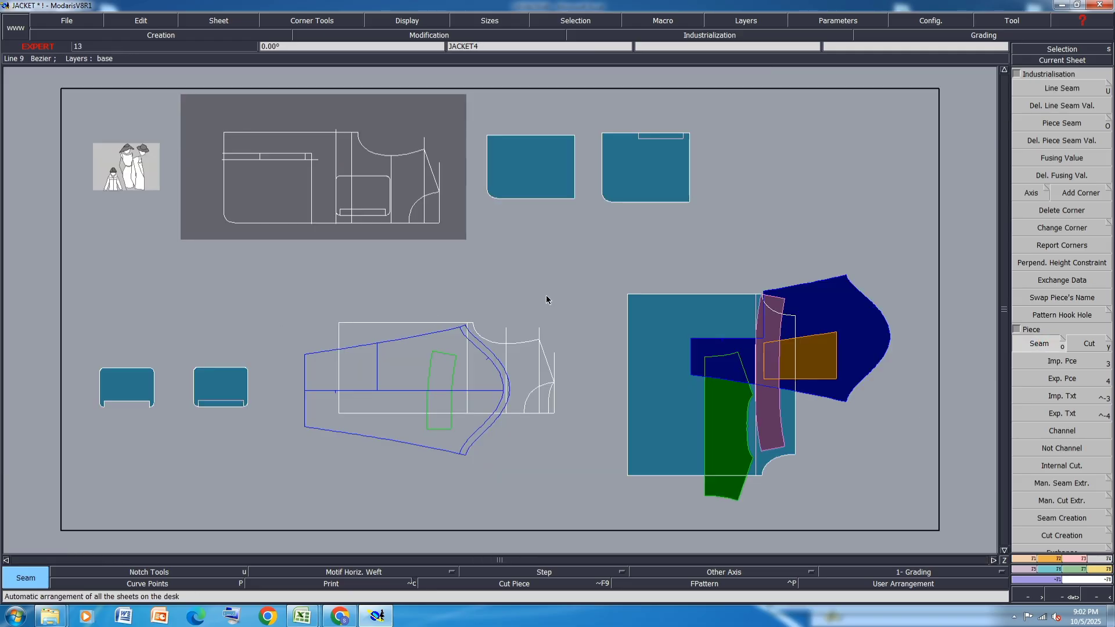
# Lengthen the welt strip's long inner line beyond both side edges of the extracted chest pocket piece
pyautogui.scroll(2, 676, 134)
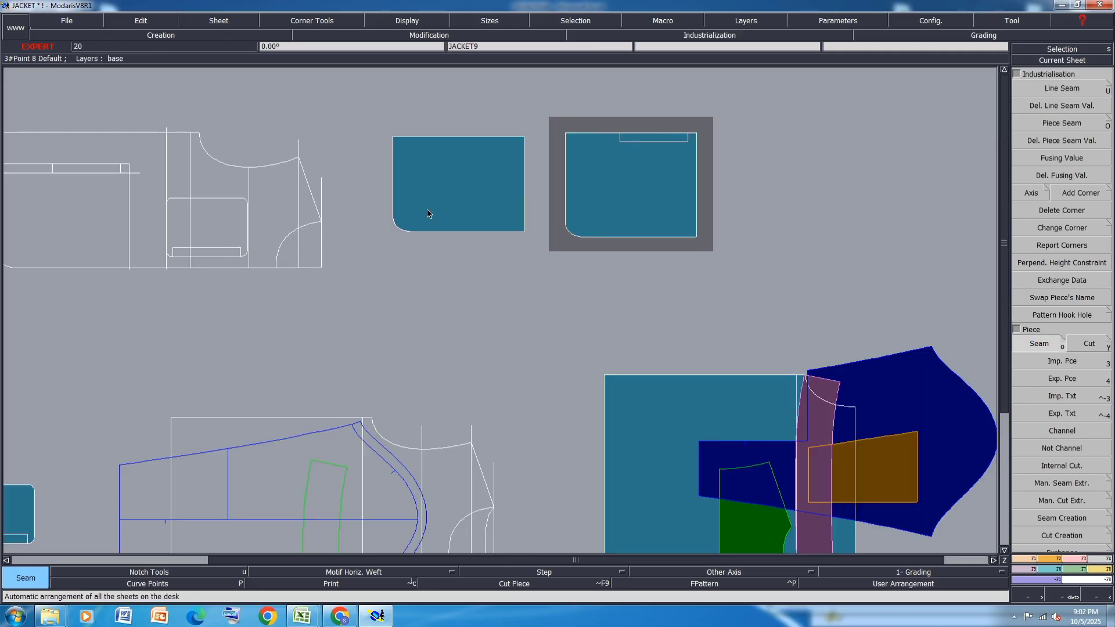
pyautogui.scroll(-1, 426, 214)
pyautogui.scroll(1, 137, 412)
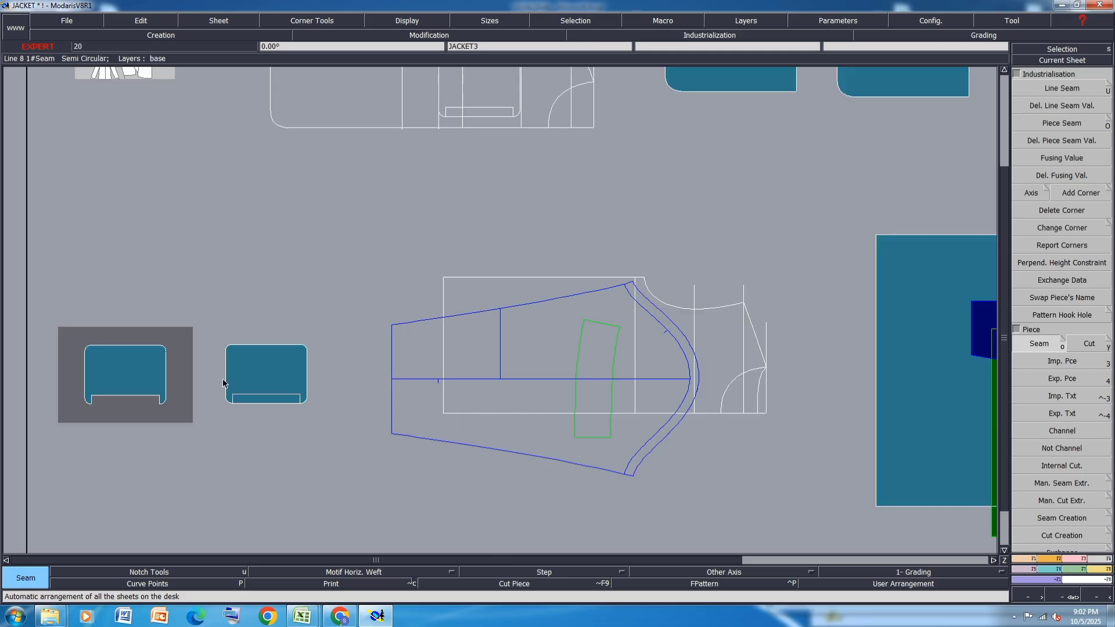
pyautogui.scroll(1, 252, 405)
pyautogui.scroll(1, 306, 385)
pyautogui.press('l')
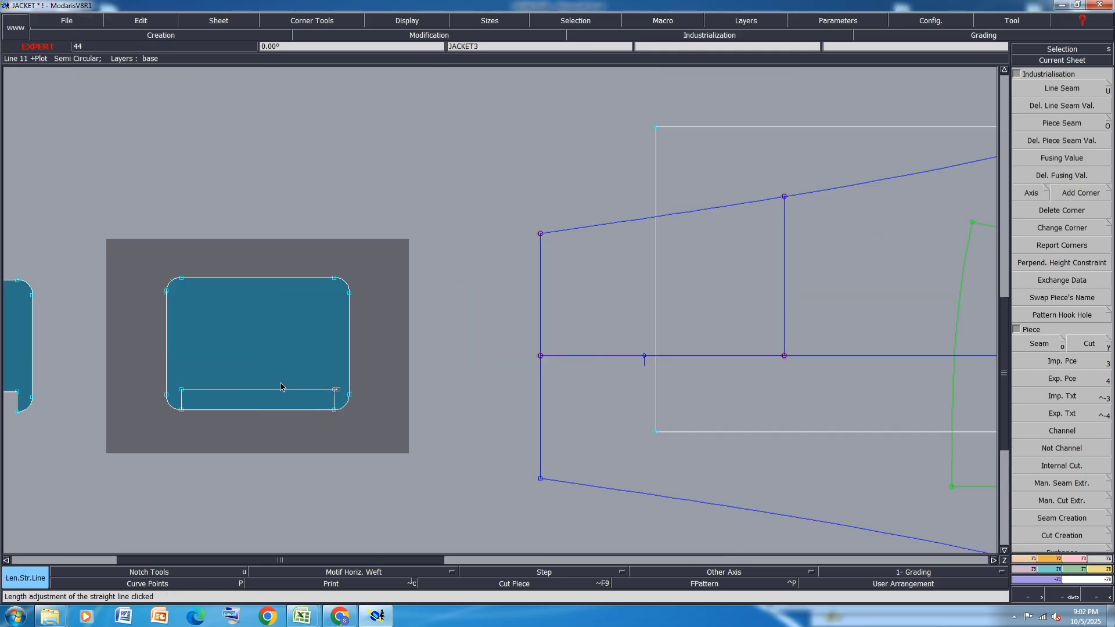
pyautogui.hotkey('ctrl', 'z')
pyautogui.click(325, 391)
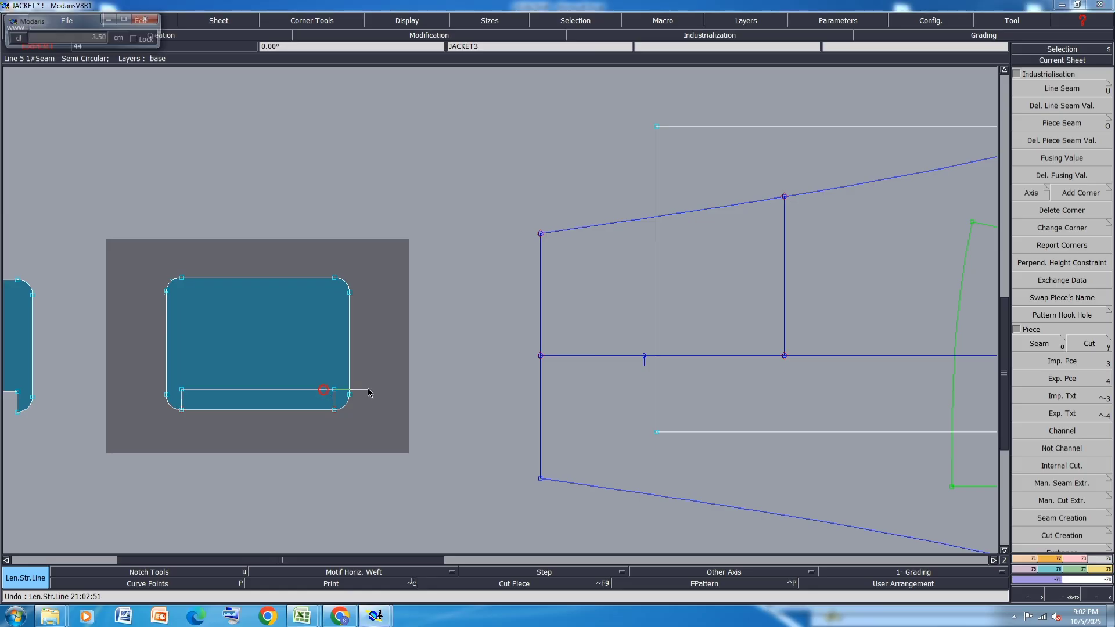
pyautogui.click(355, 391)
pyautogui.click(205, 390)
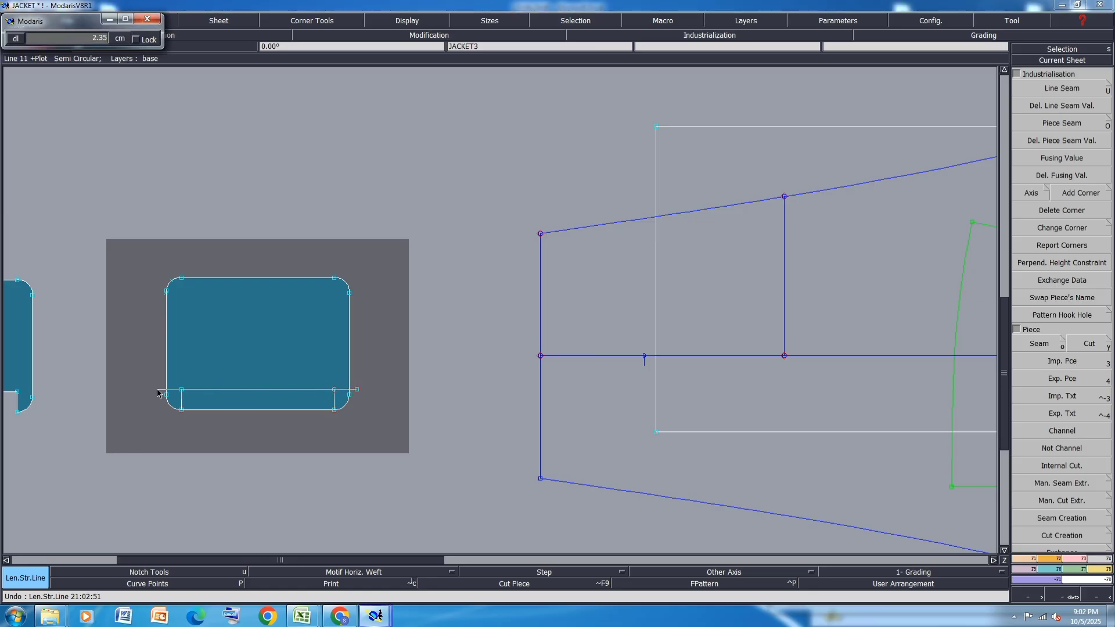
pyautogui.click(183, 389)
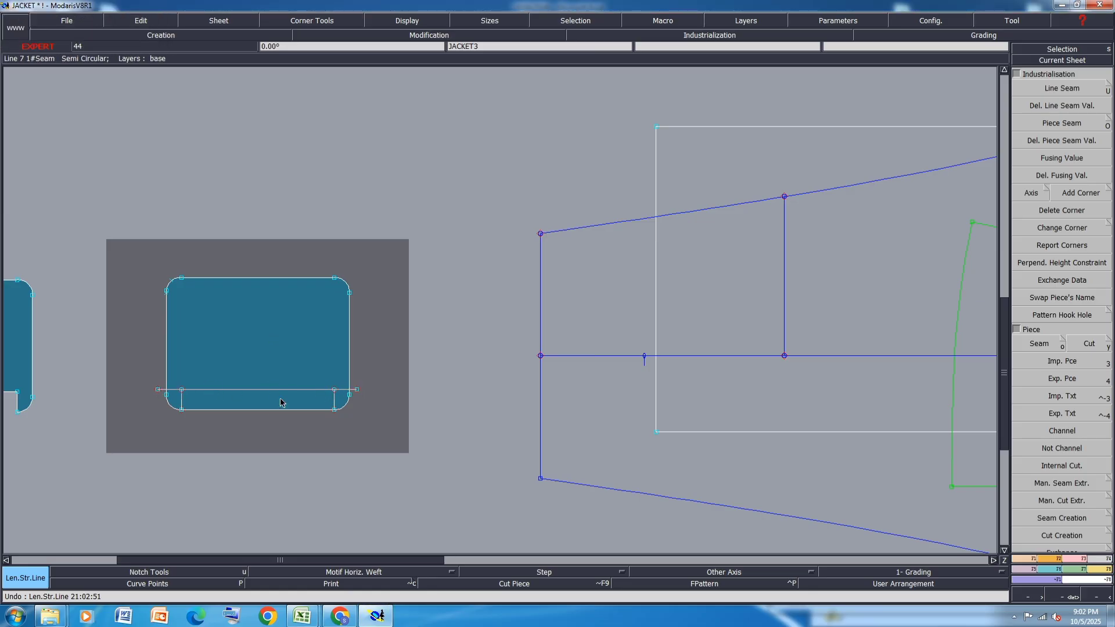
# Extract the welt strips from the chest pocket and lower pocket pieces as separate seam pieces and rearrange the sheets
pyautogui.press('o')
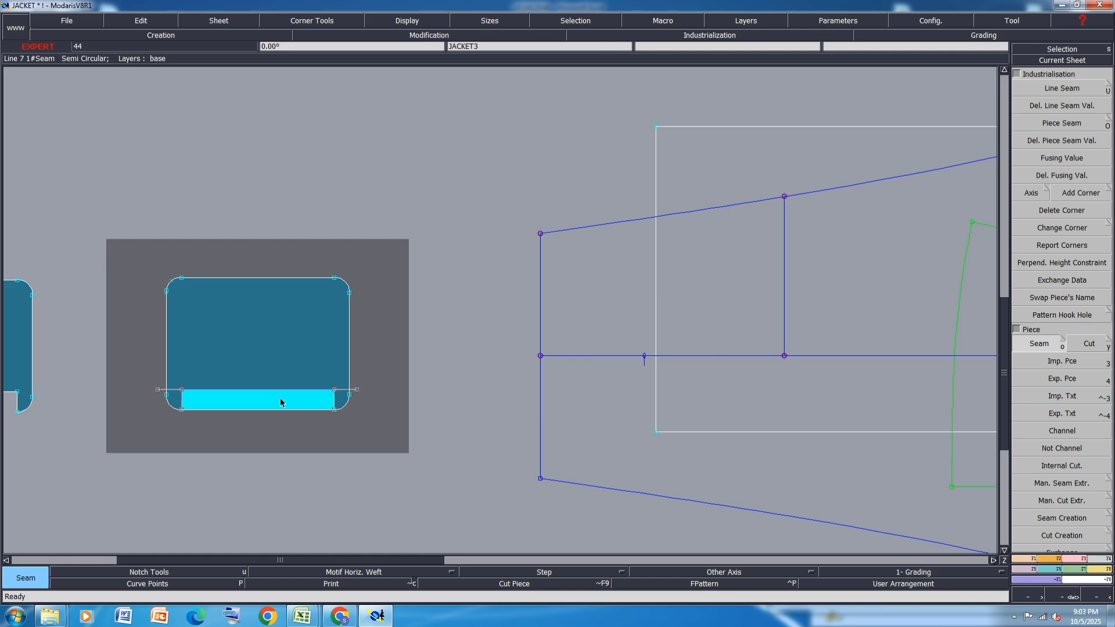
pyautogui.rightClick(279, 403)
pyautogui.press('j')
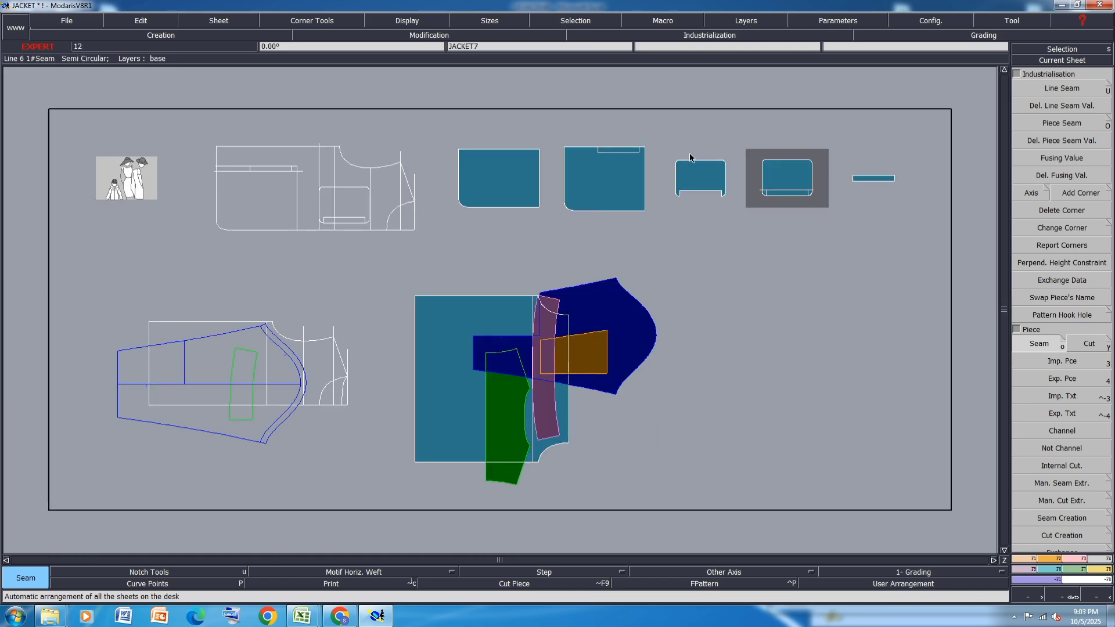
pyautogui.click(610, 154)
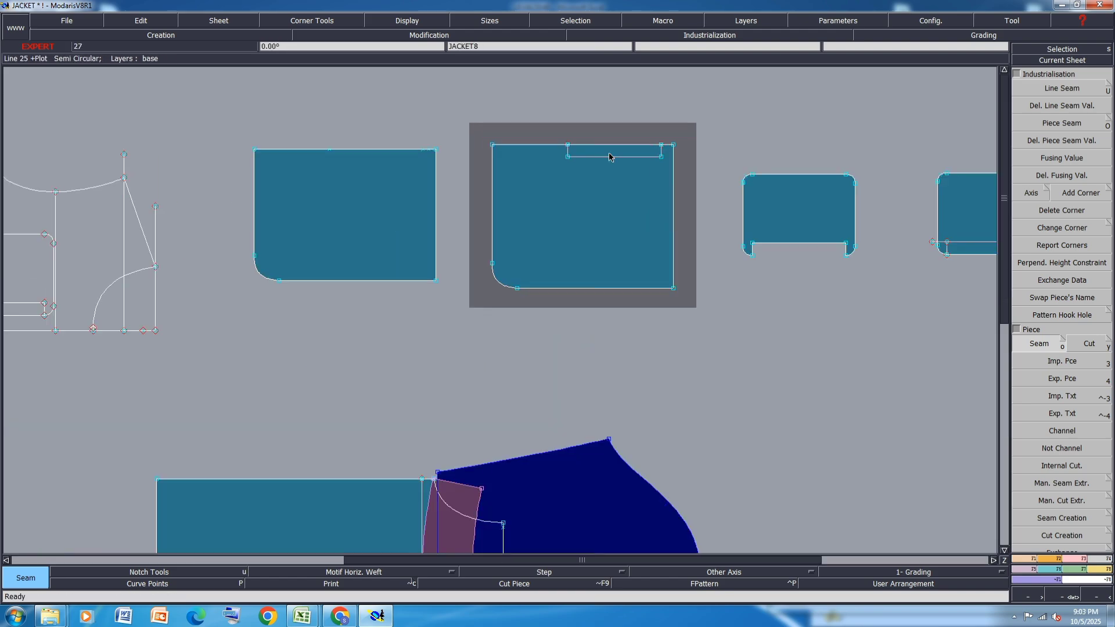
pyautogui.press('j')
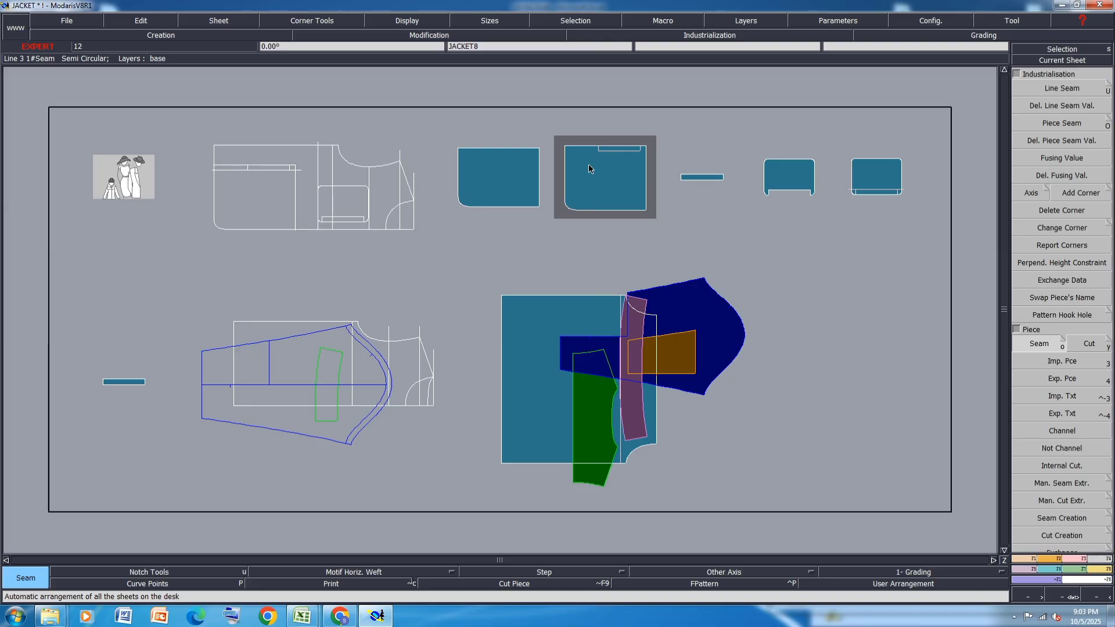
# Delete the lower pocket outline and the welt line extensions around the welt rectangle on the front base, and save the model
pyautogui.press('Delete')
pyautogui.press('Home')
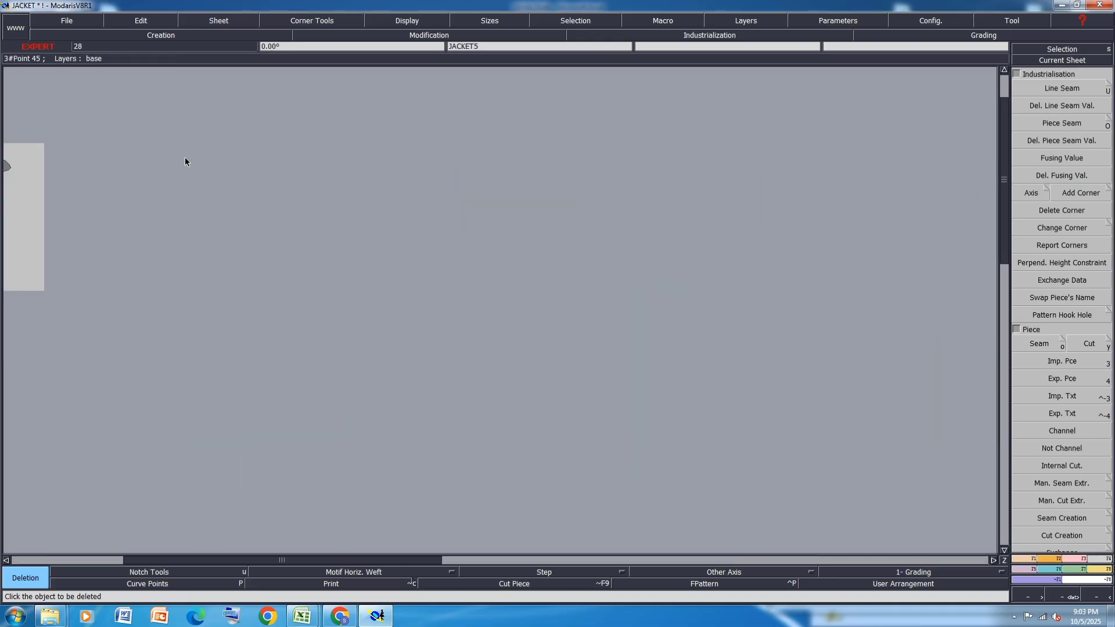
pyautogui.click(242, 176)
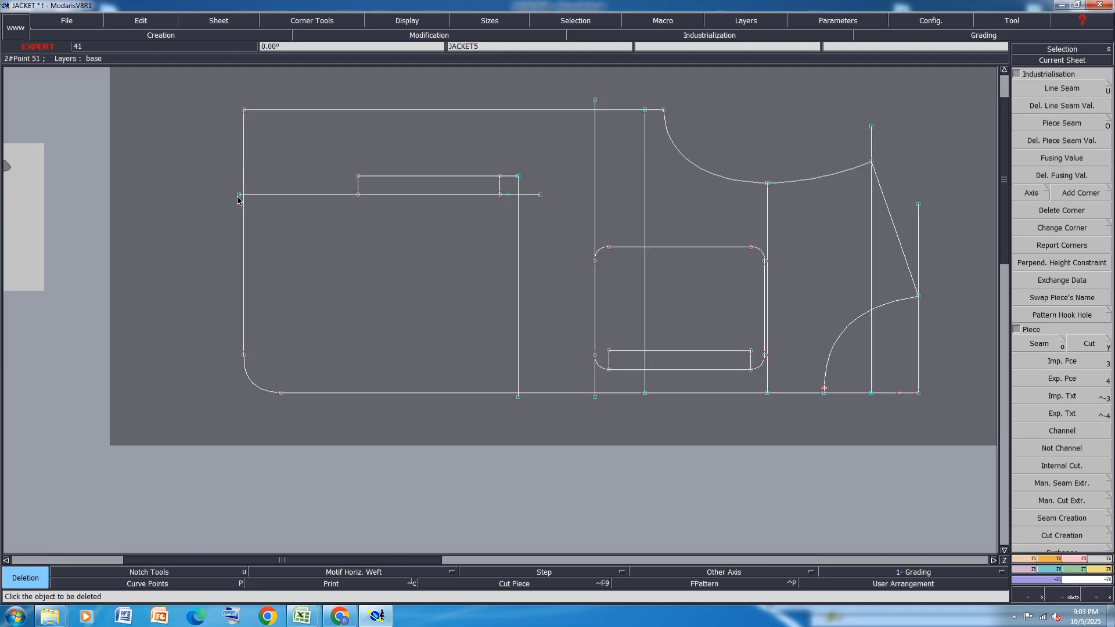
pyautogui.click(243, 195)
pyautogui.click(537, 195)
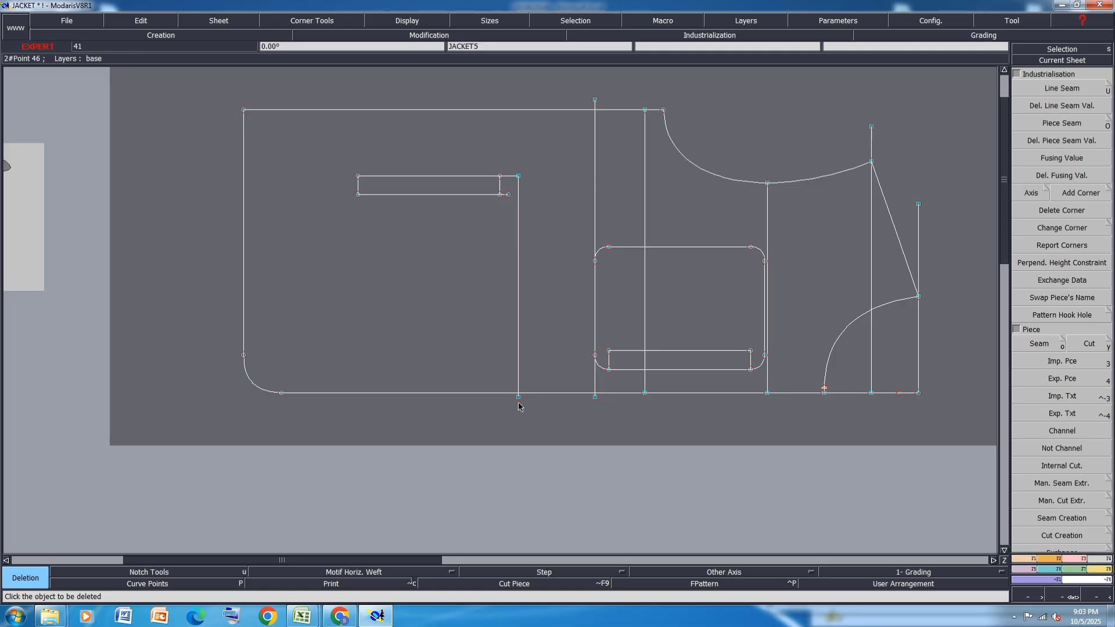
pyautogui.click(519, 181)
pyautogui.click(514, 177)
pyautogui.click(505, 194)
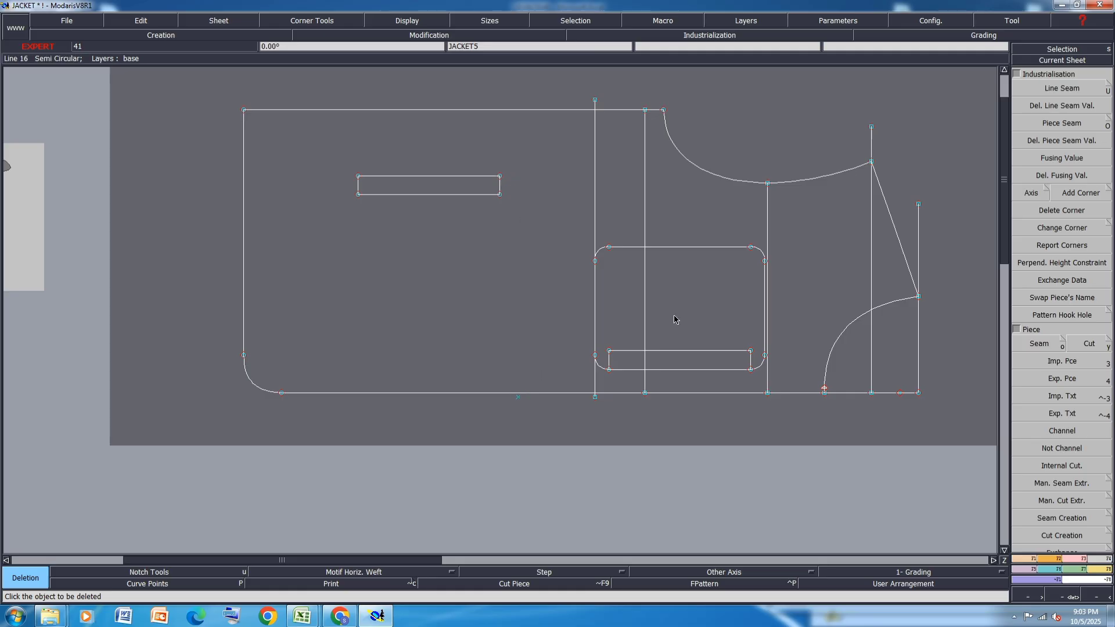
pyautogui.hotkey('ctrl', 's')
pyautogui.click(498, 378)
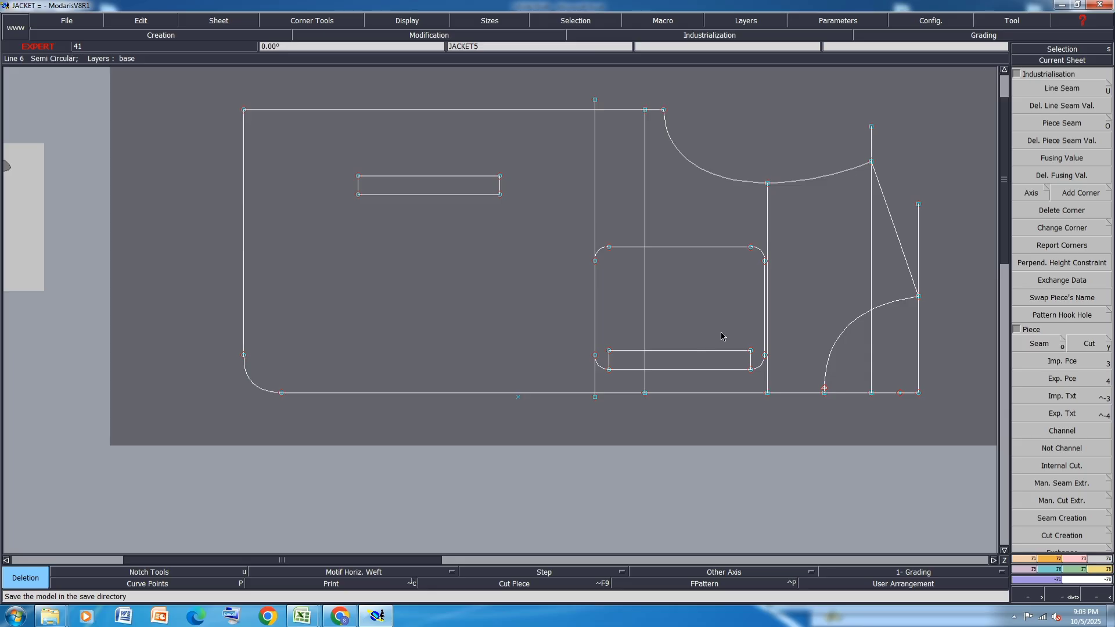
# Extract the upper front from the shoulder down to the lower yoke line as a seam piece, including the chest pocket and strip lines
pyautogui.moveTo(800, 219); pyautogui.dragTo(546, 393)
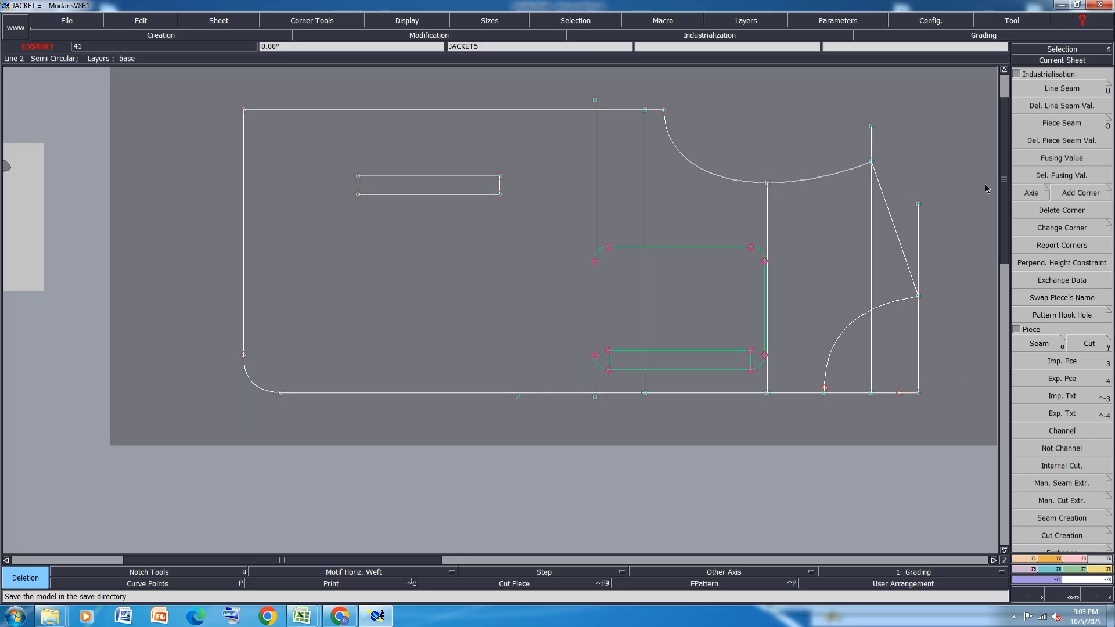
pyautogui.click(1038, 343)
pyautogui.click(739, 281)
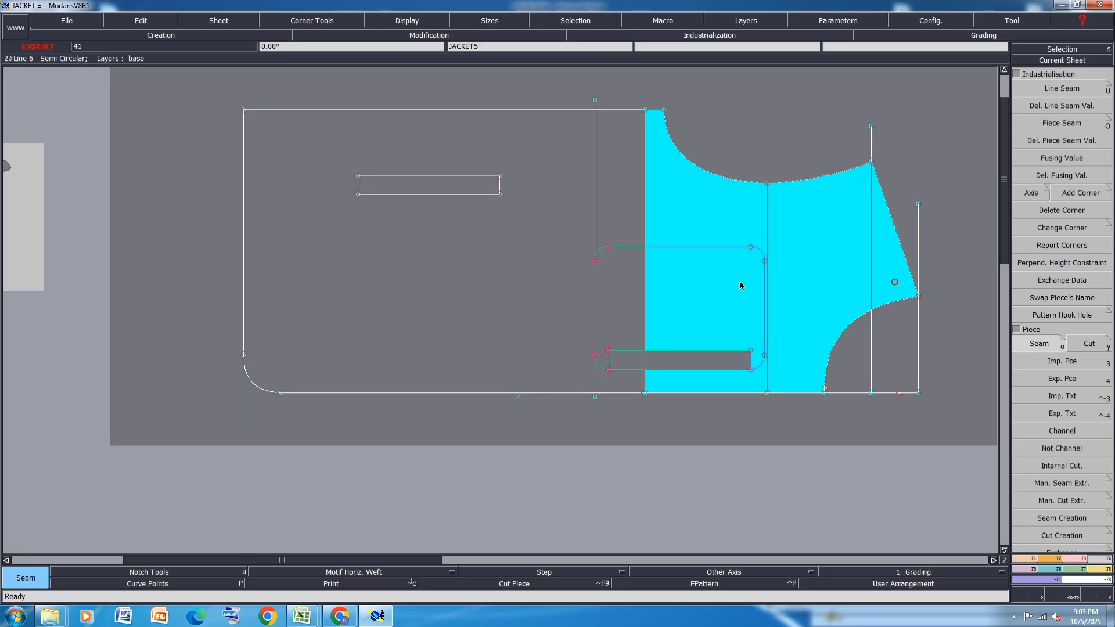
pyautogui.click(626, 290)
pyautogui.click(629, 210)
pyautogui.click(627, 362)
pyautogui.click(619, 381)
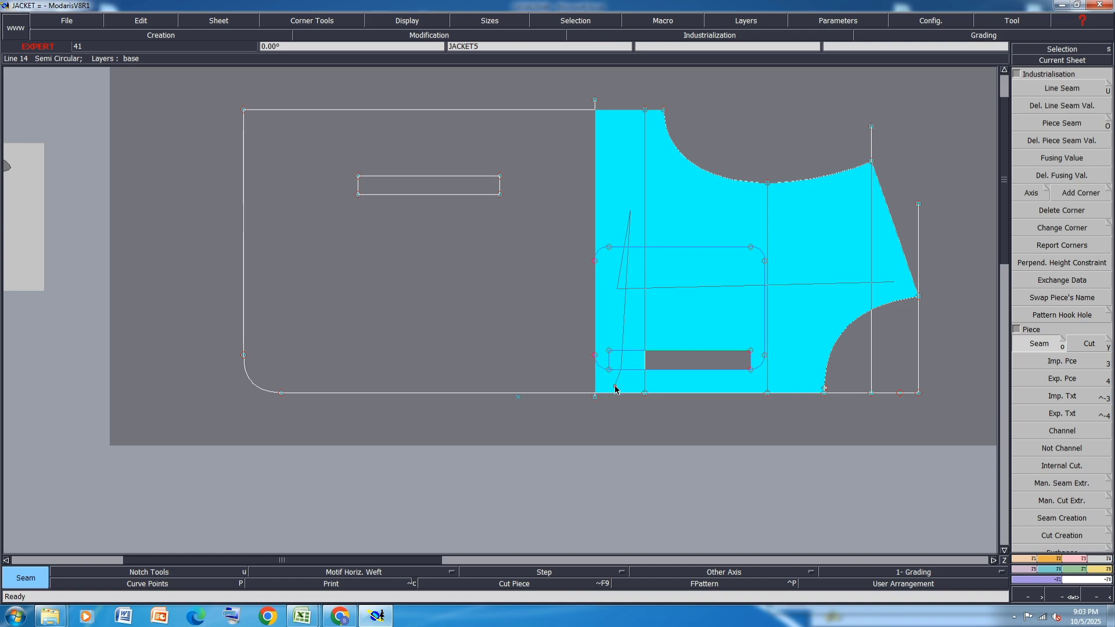
pyautogui.click(713, 362)
pyautogui.rightClick(704, 295)
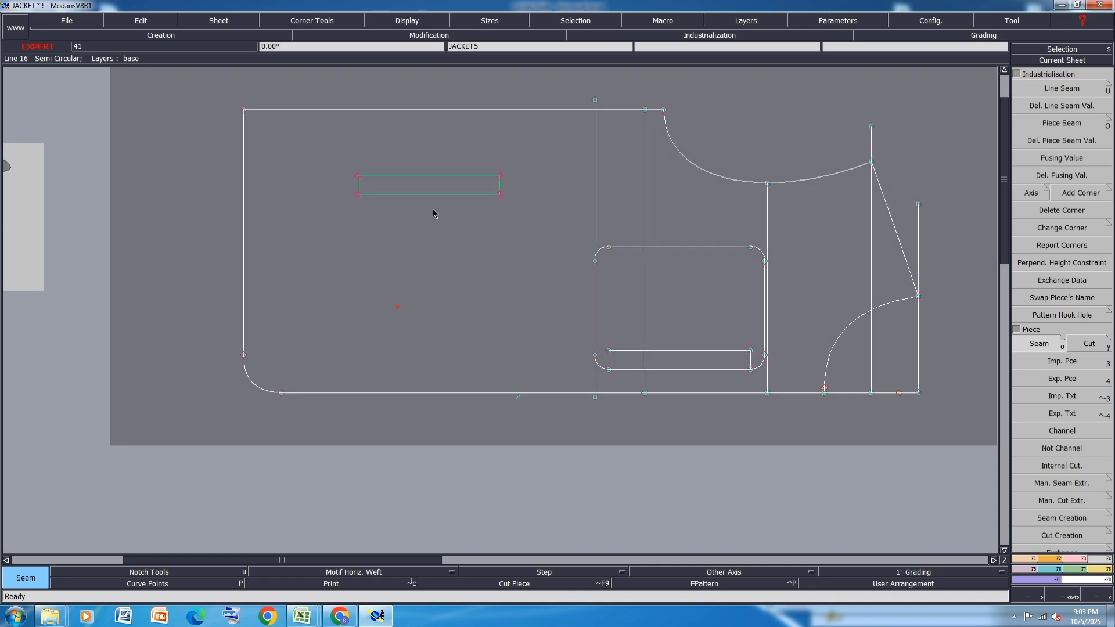
# Extract the lower front below the lower yoke line as a seam piece with its welt rectangle, rearrange the sheets and save the model
pyautogui.click(396, 305)
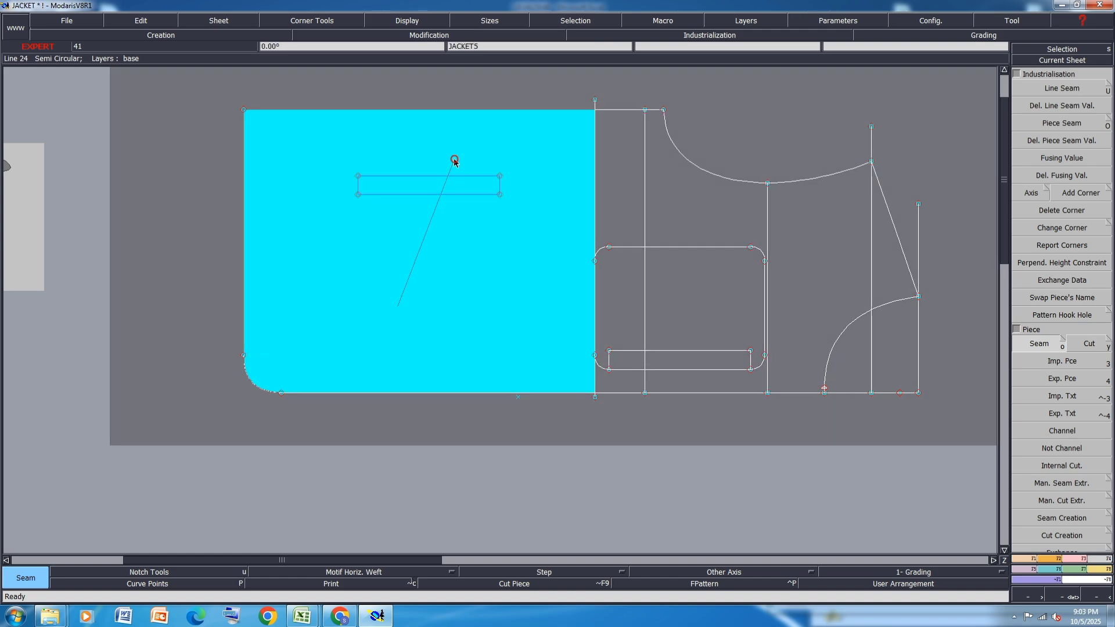
pyautogui.rightClick(482, 209)
pyautogui.press('j')
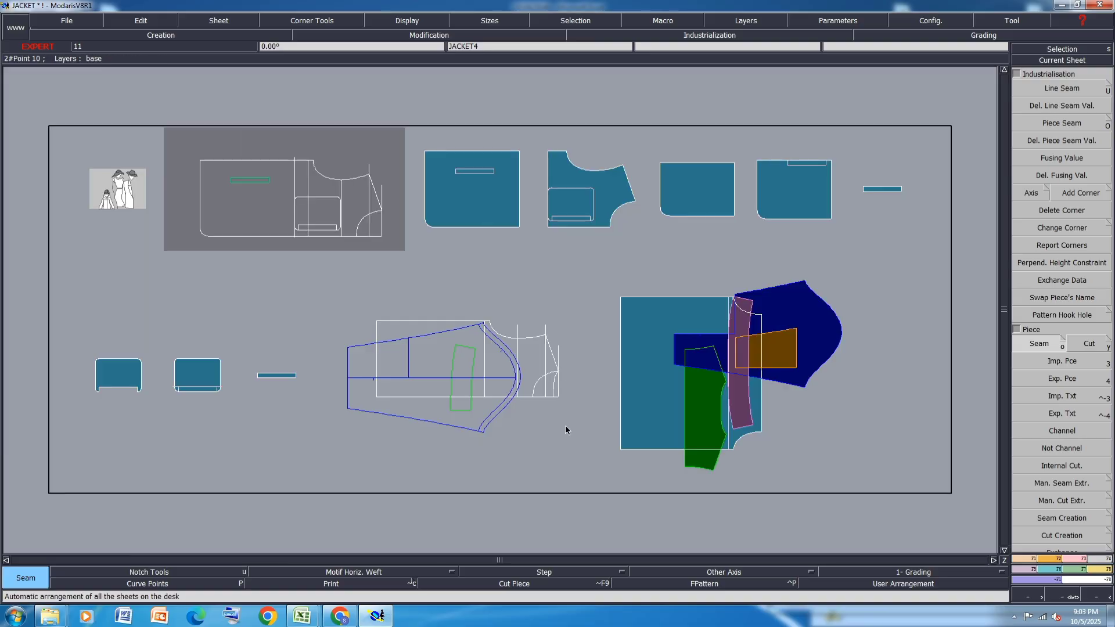
pyautogui.hotkey('ctrl', 's')
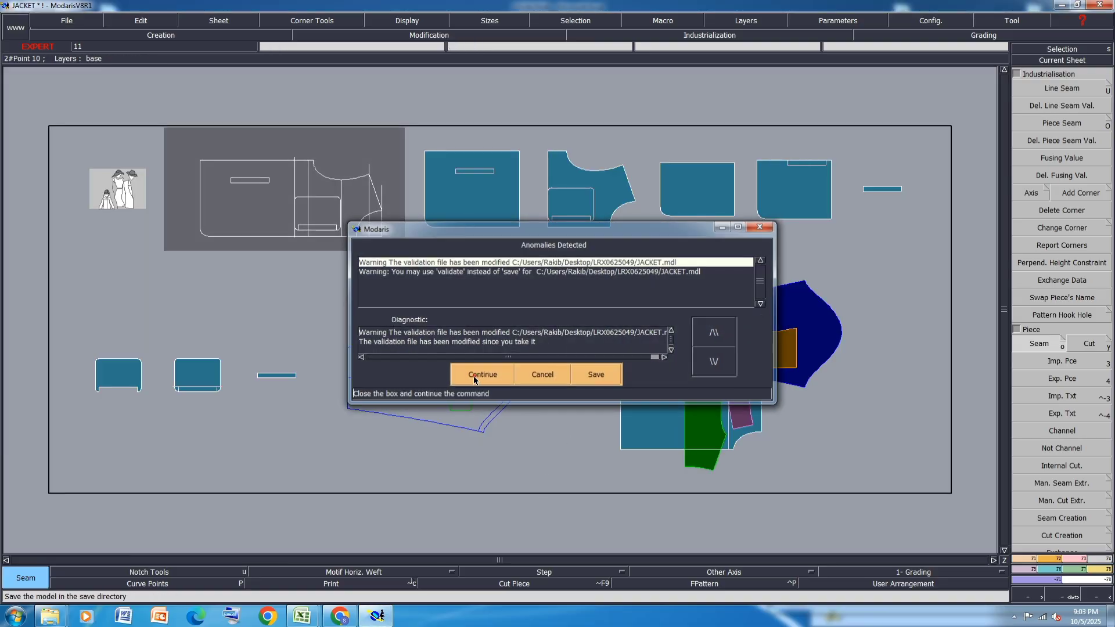
pyautogui.click(488, 373)
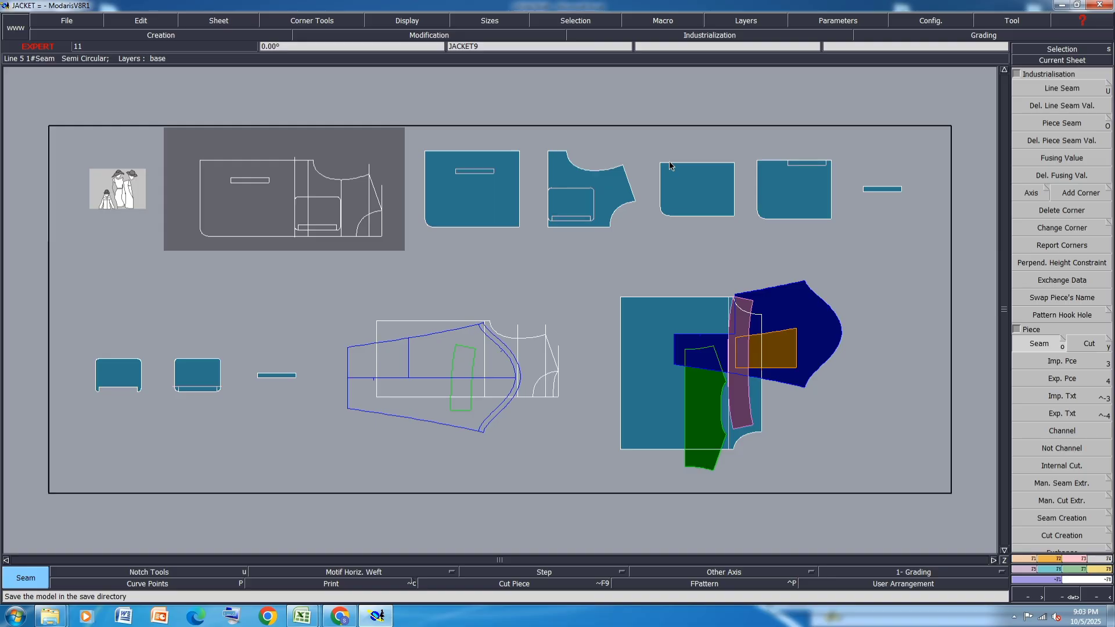
# Display the title blocks on all sheets and rearrange the sheets to fit them
pyautogui.hotkey('ctrl', 'u')
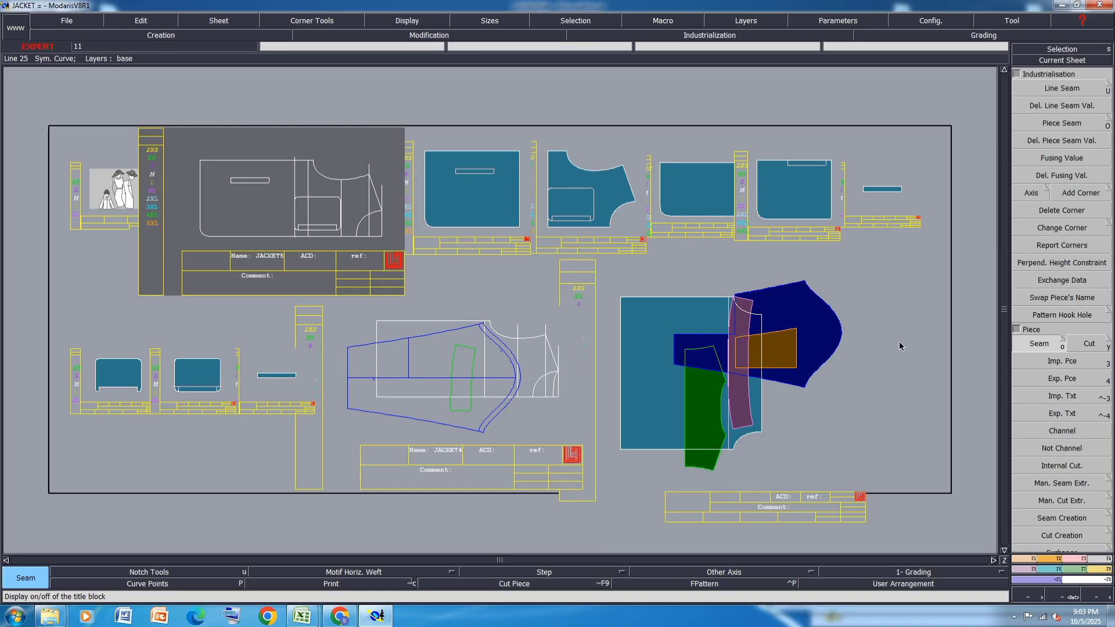
pyautogui.press('8')
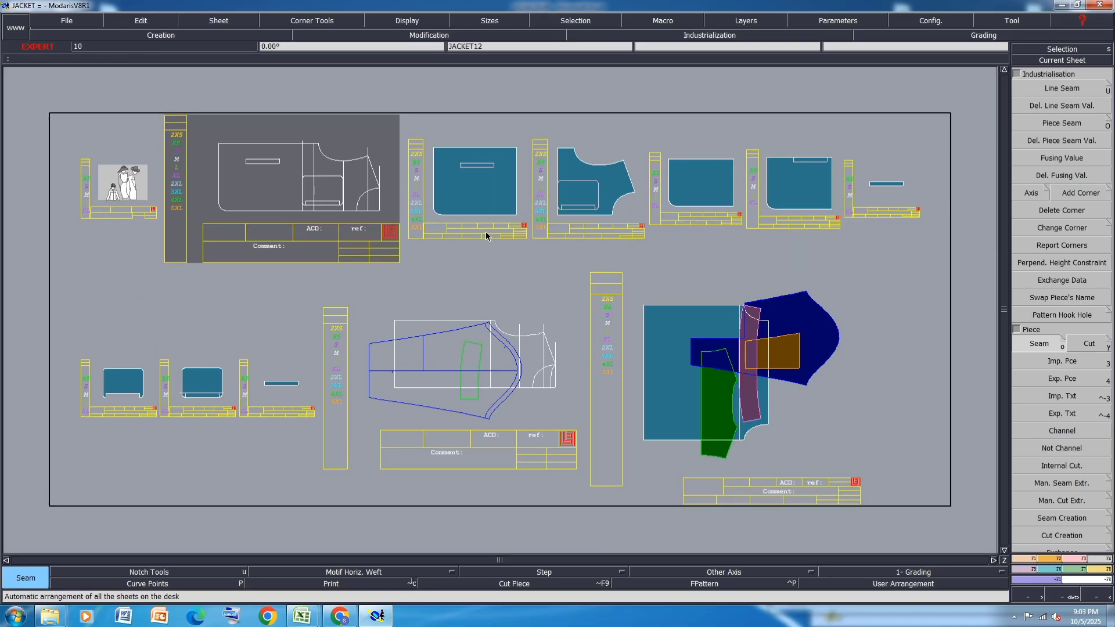
pyautogui.click(492, 216)
pyautogui.scroll(2, 493, 215)
pyautogui.scroll(-1, 274, 355)
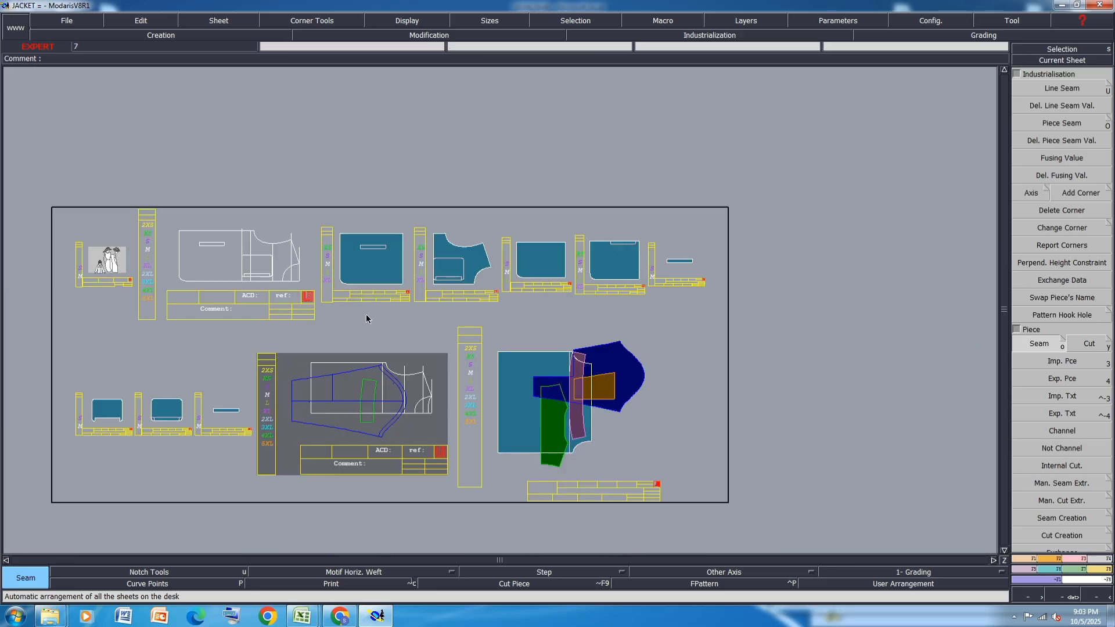
pyautogui.scroll(1, 107, 427)
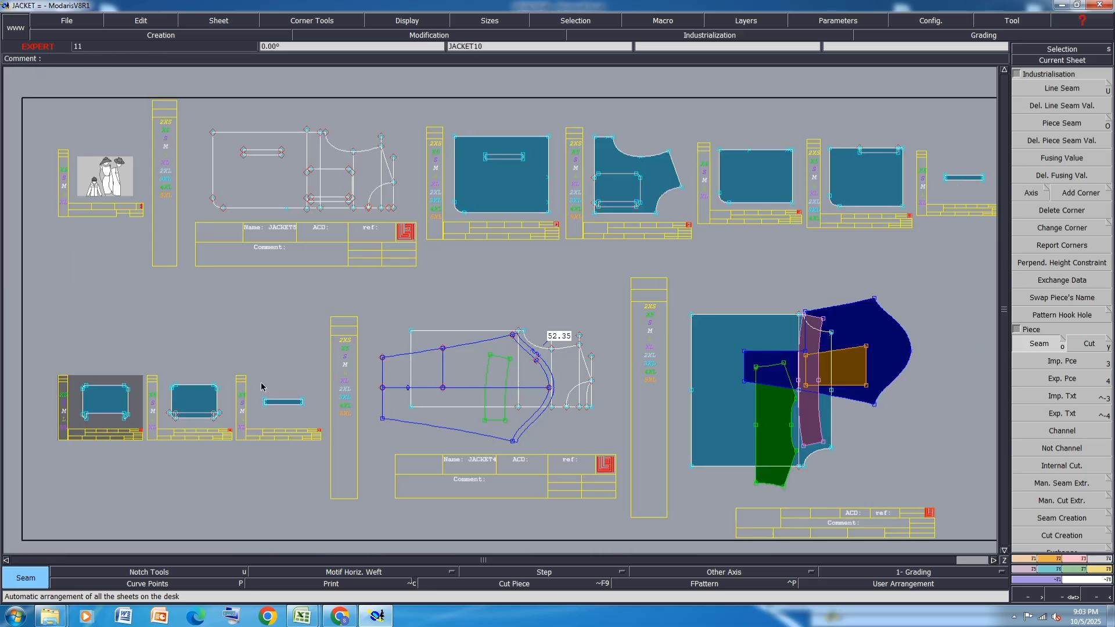
pyautogui.scroll(-1, 255, 405)
# Move the lower pocket's welt strip sheet directly above the lower front sheet
pyautogui.press('q')
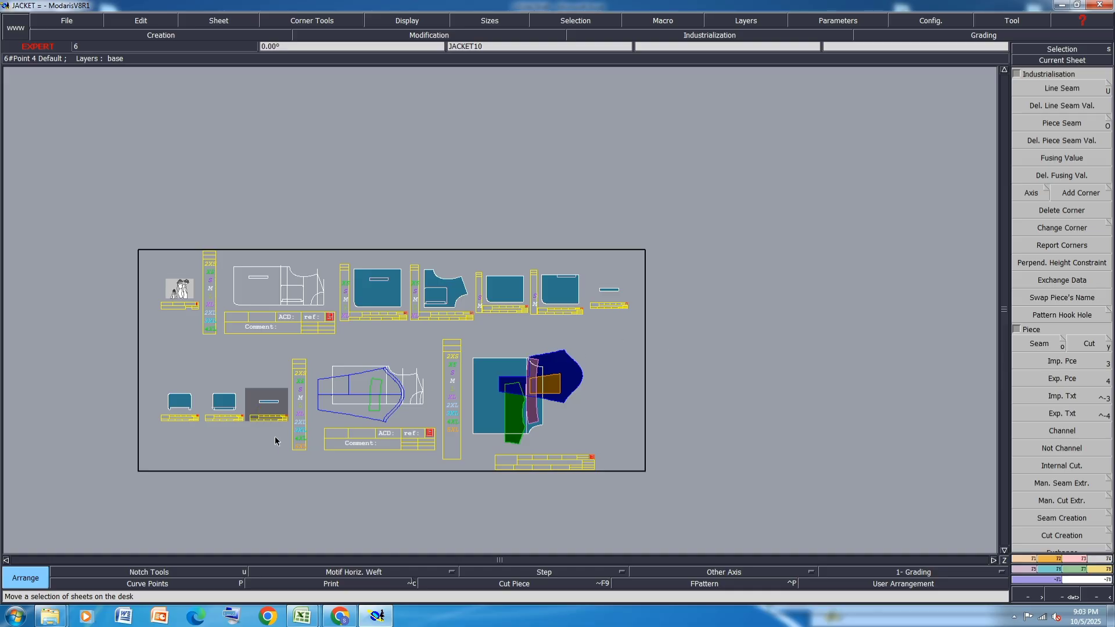
pyautogui.moveTo(225, 457); pyautogui.dragTo(376, 258)
pyautogui.scroll(2, 378, 264)
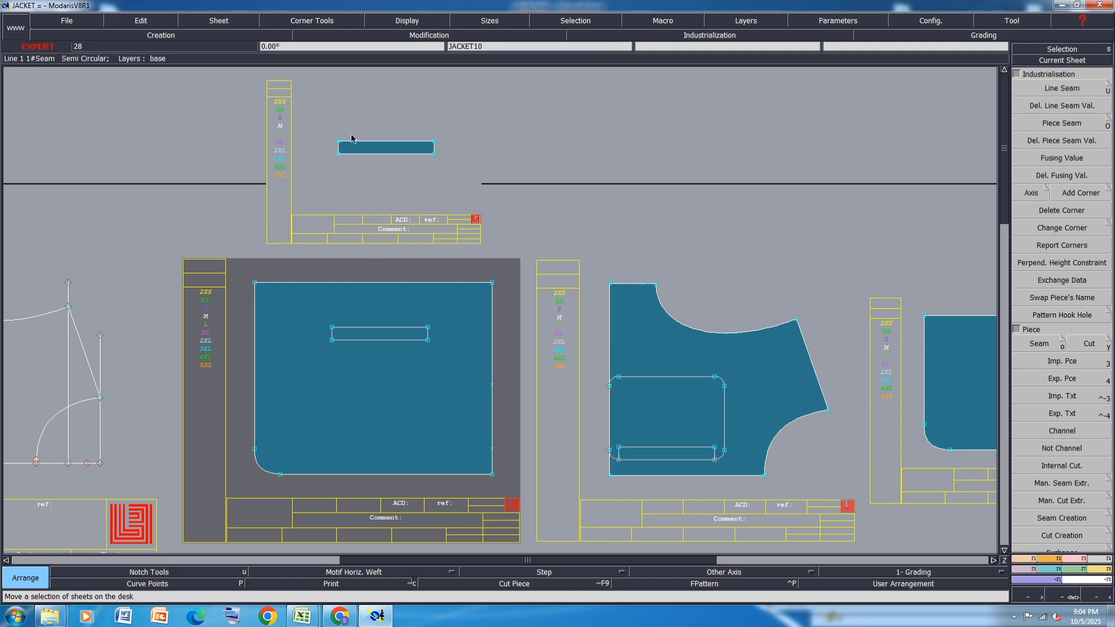
# Lengthen the welt strip by moving both corner points of its hem-side end -8 cm in X and 0 in Y
pyautogui.moveTo(355, 127); pyautogui.dragTo(313, 176)
pyautogui.click(1070, 556)
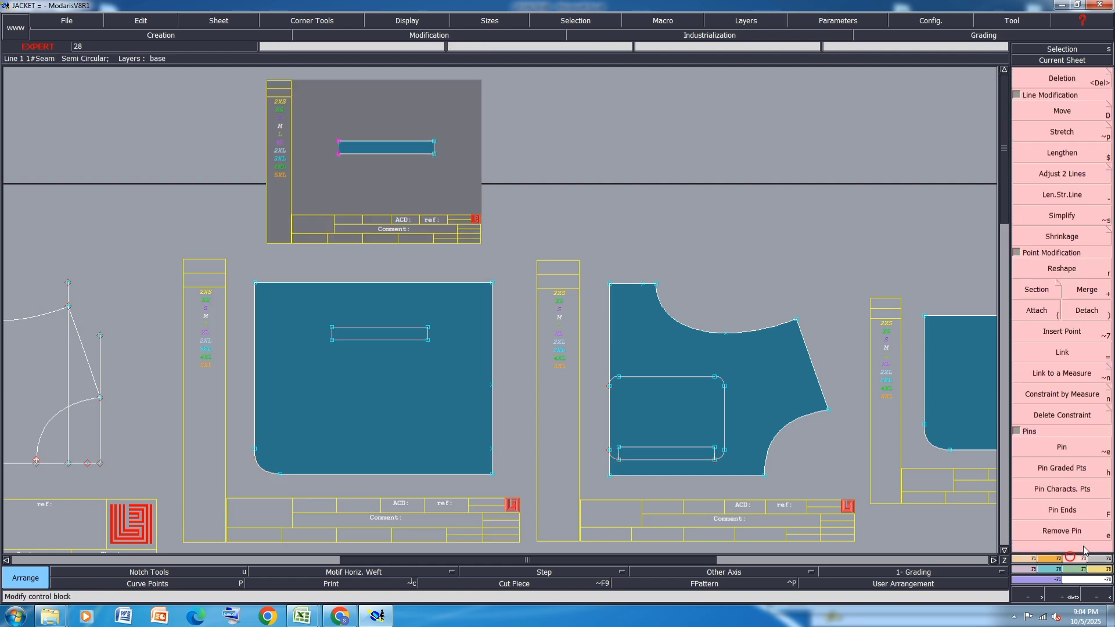
pyautogui.click(1052, 485)
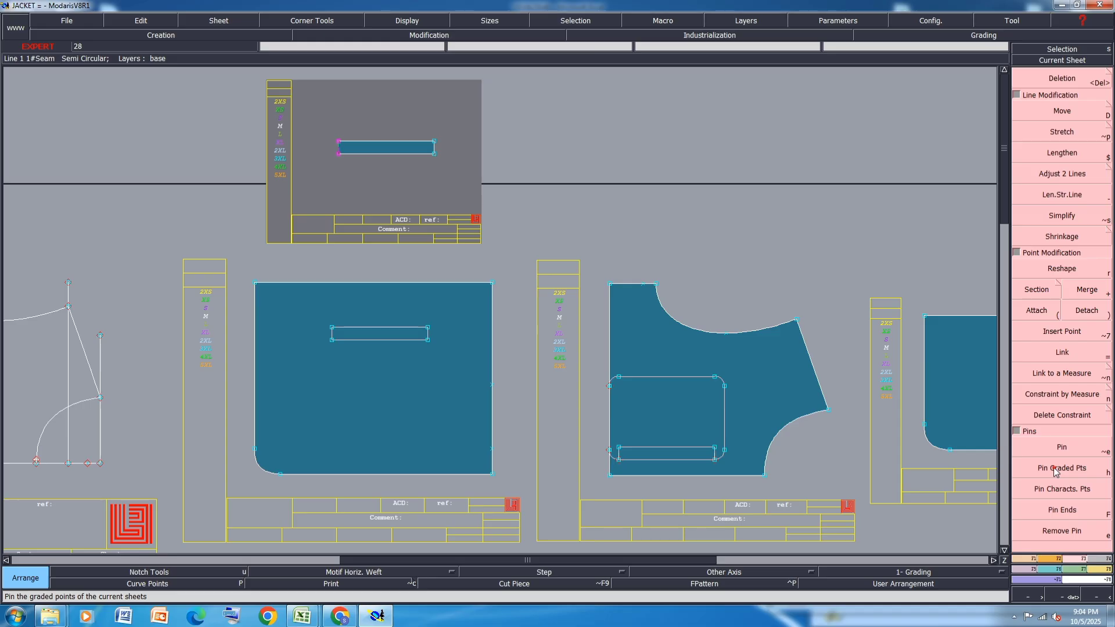
pyautogui.click(1070, 111)
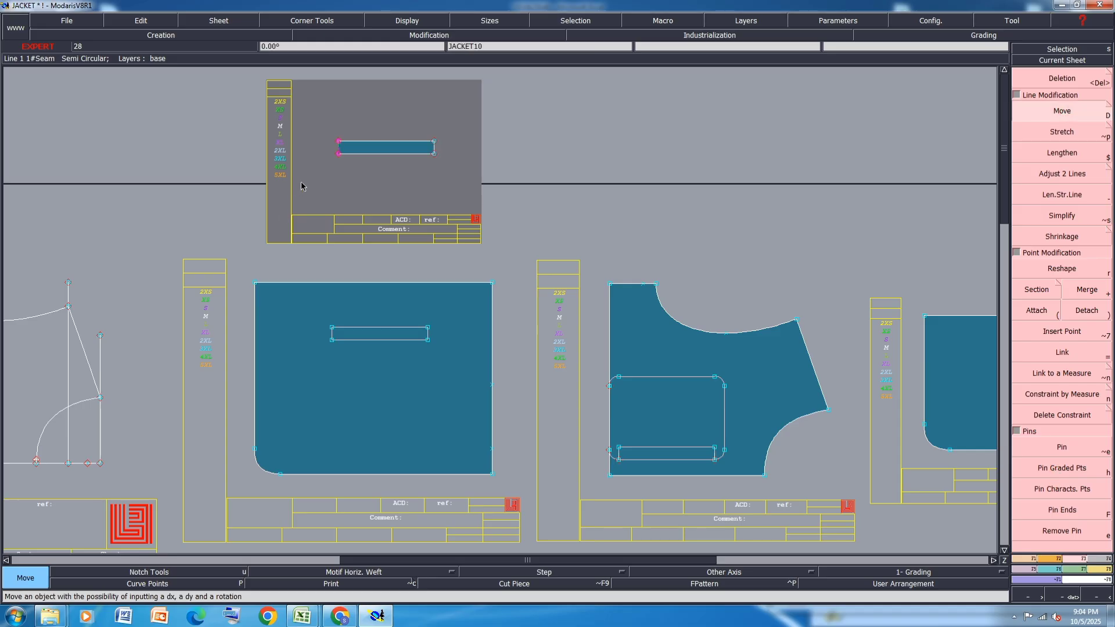
pyautogui.click(338, 154)
pyautogui.press('Down')
pyautogui.write('-8')
pyautogui.press('Down')
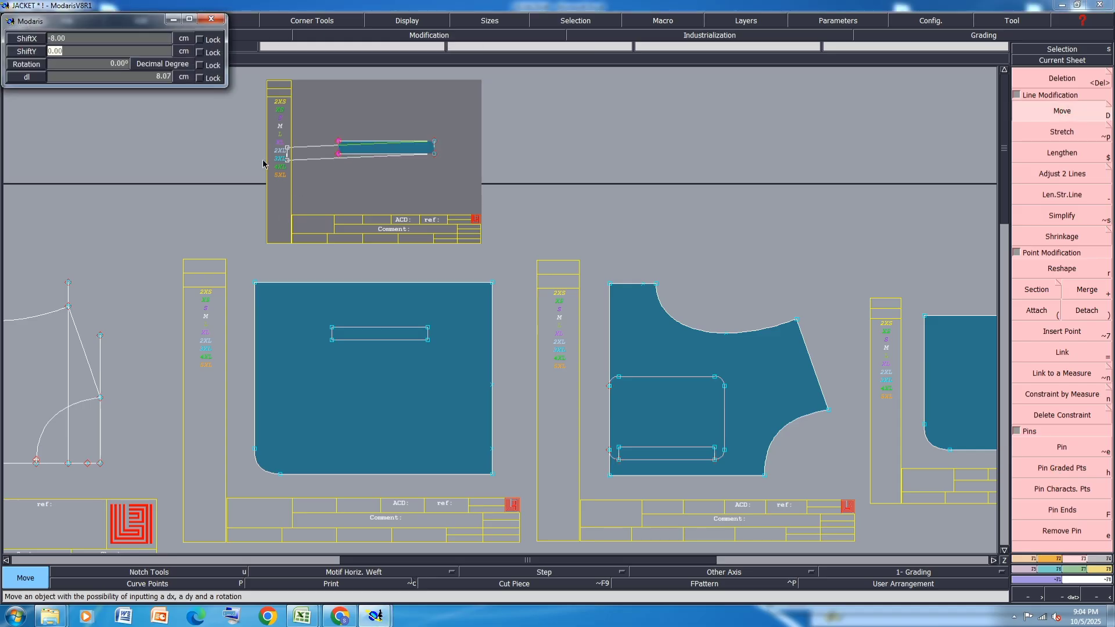
pyautogui.press('Return')
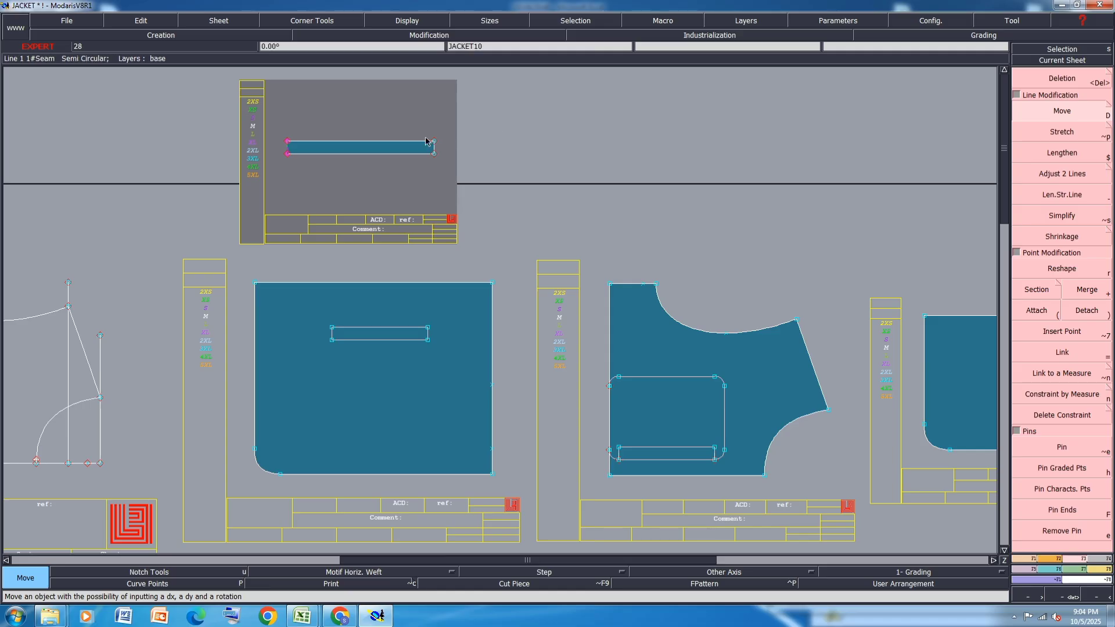
# Marry the lengthened welt strip onto the lower front, matching its upper corner to the welt rectangle's corner farthest from the hem
pyautogui.press('m')
pyautogui.click(434, 143)
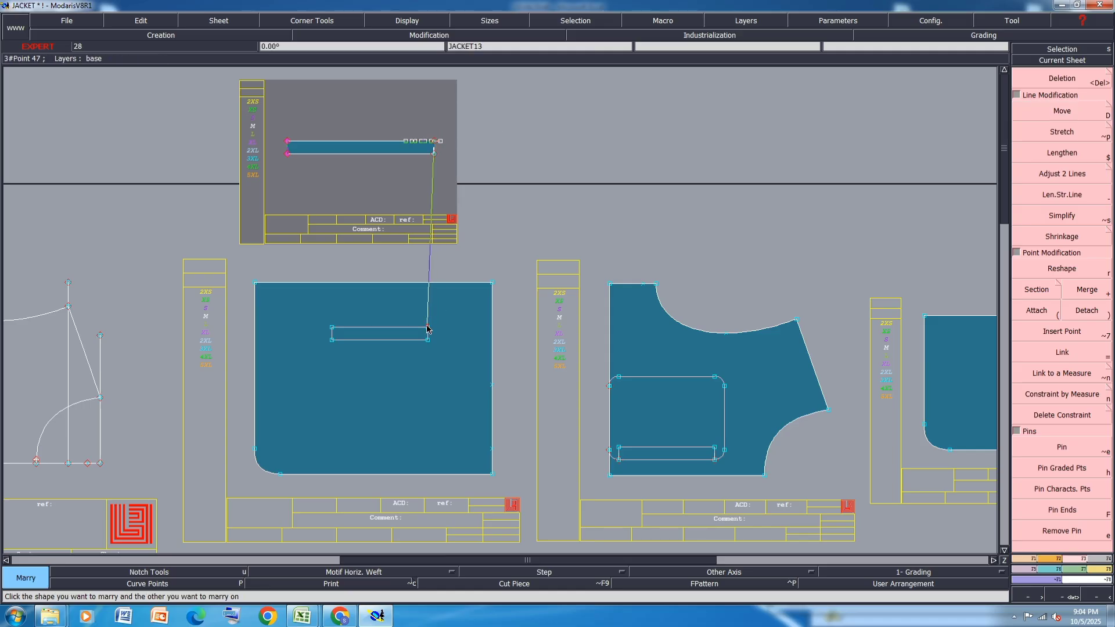
pyautogui.click(428, 333)
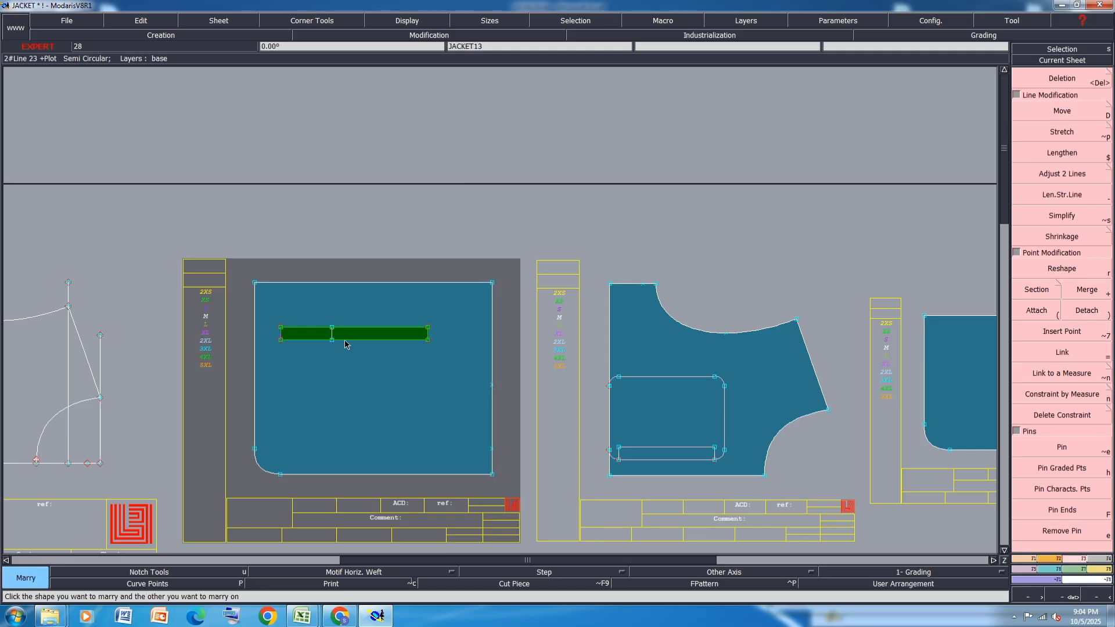
# Align both hem-side corner points of the married welt strip with the lower front's hem edge
pyautogui.press('6')
pyautogui.click(252, 284)
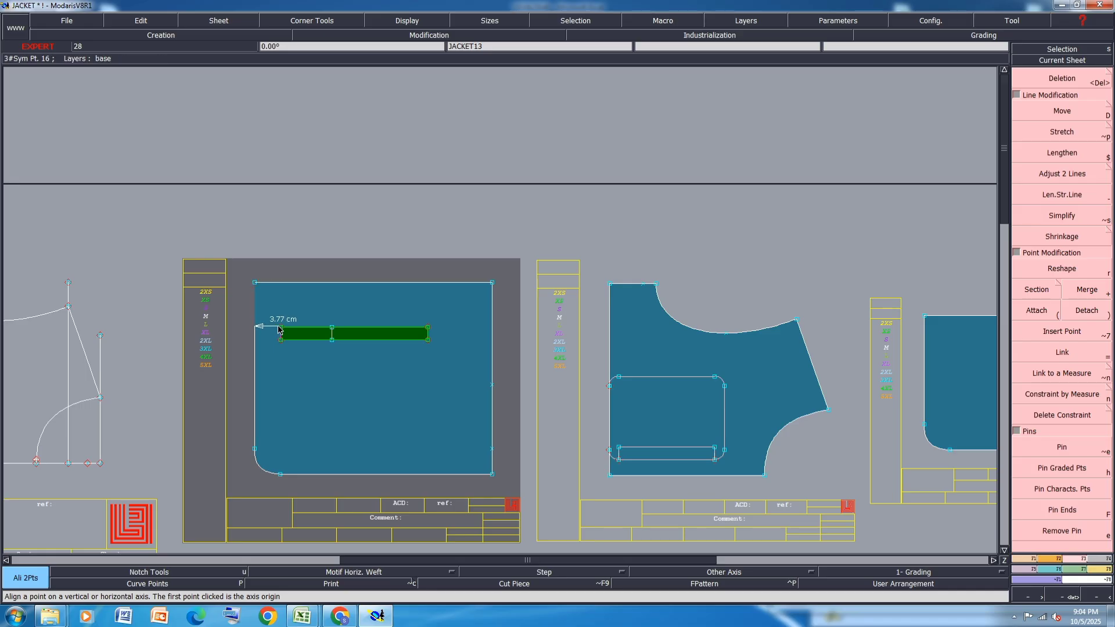
pyautogui.click(281, 328)
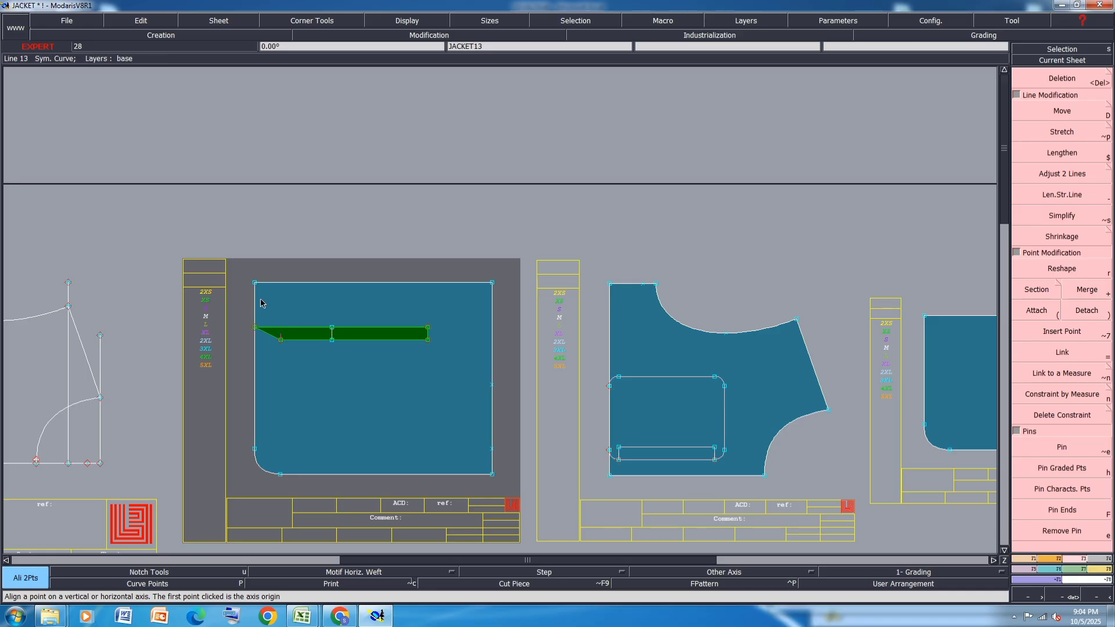
pyautogui.click(270, 341)
pyautogui.hotkey('ctrl', 'z')
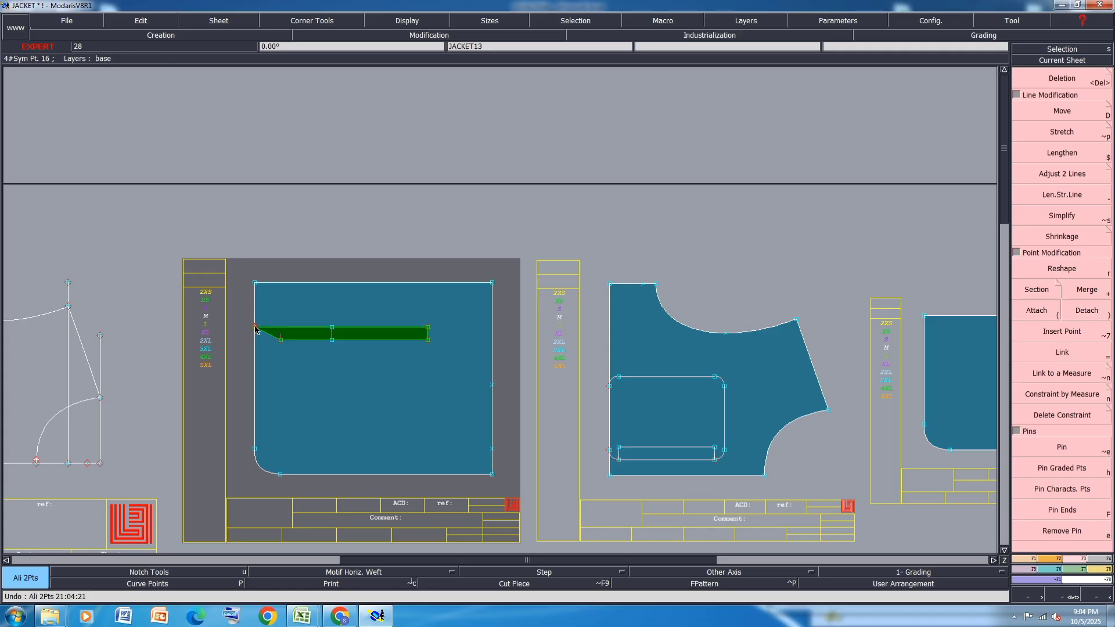
pyautogui.click(255, 327)
pyautogui.click(276, 339)
pyautogui.click(279, 341)
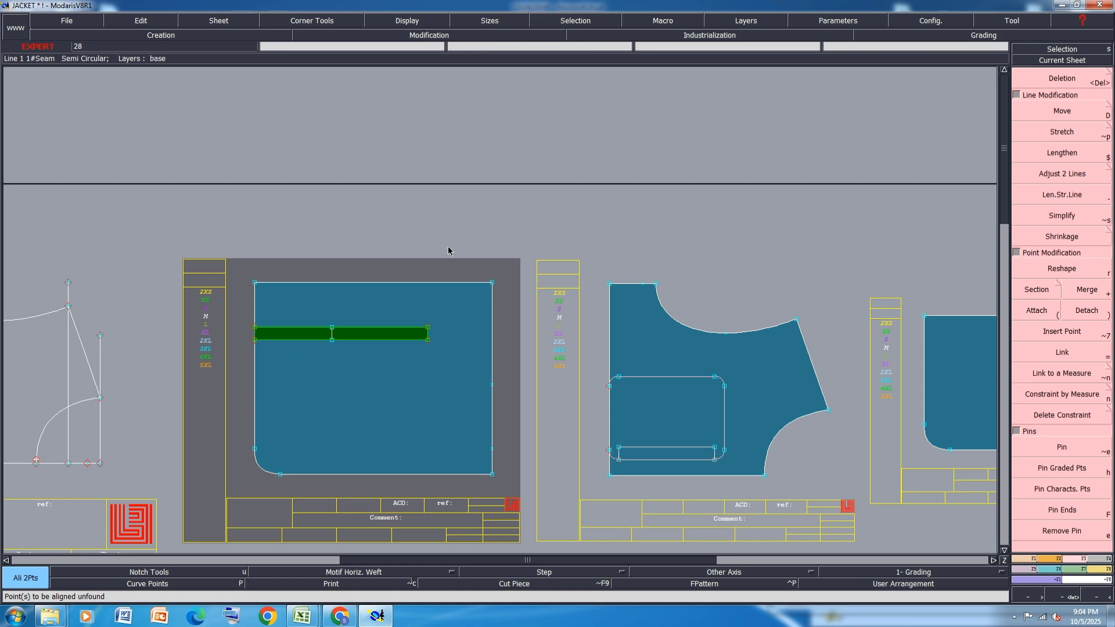
# Create a symmetrical piece from the chest pocket welt strip, using its upper long edge as the symmetry axis, and rearrange the sheets
pyautogui.press('8')
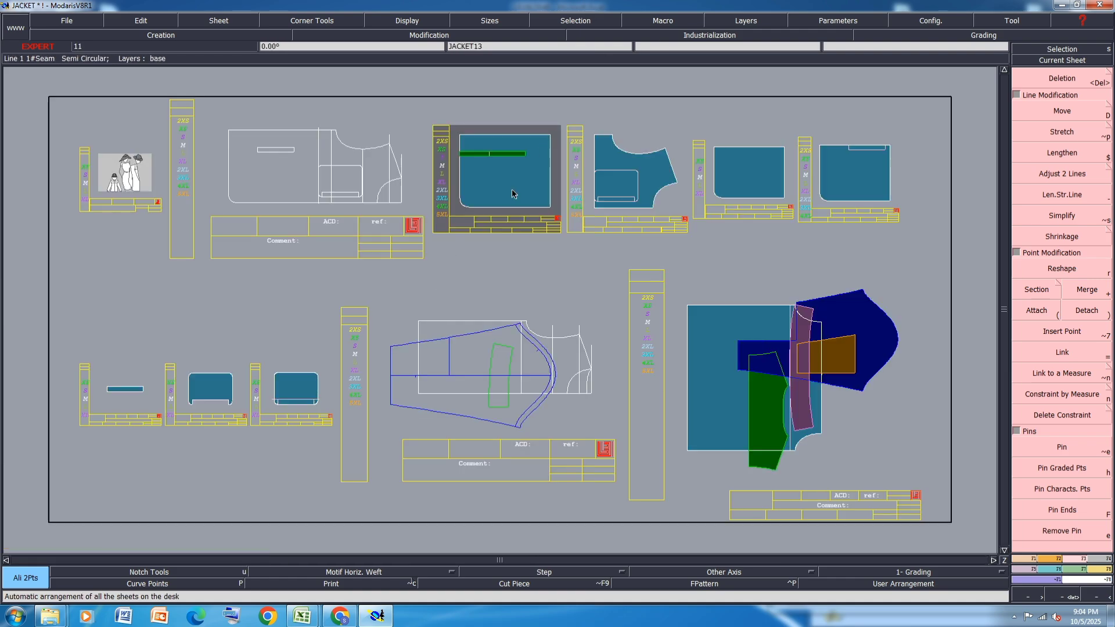
pyautogui.scroll(4, 128, 424)
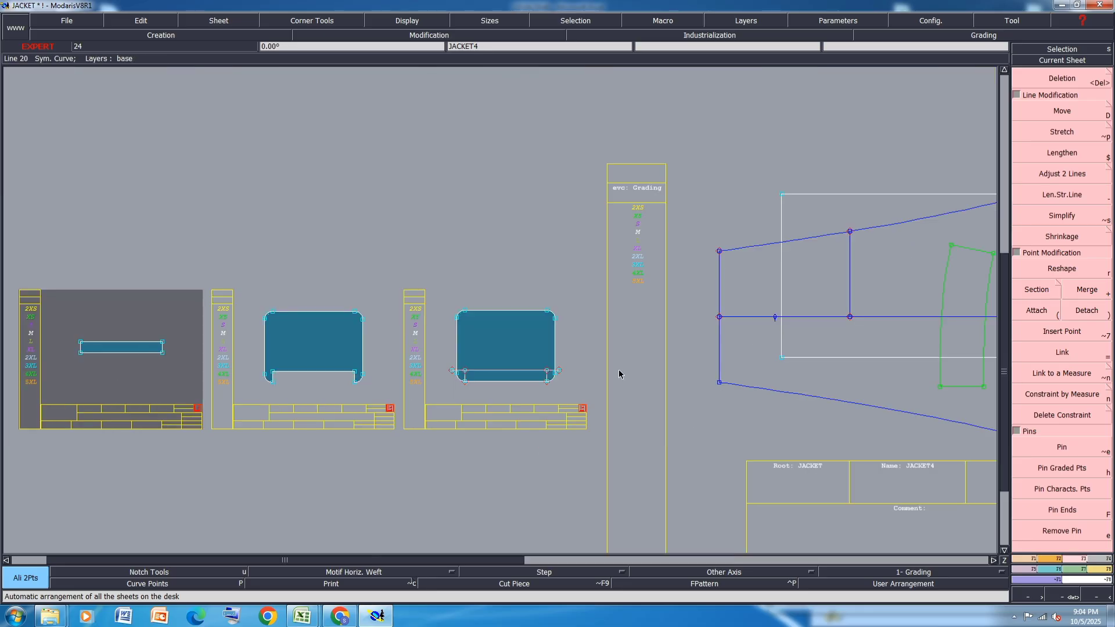
pyautogui.scroll(-4, 138, 424)
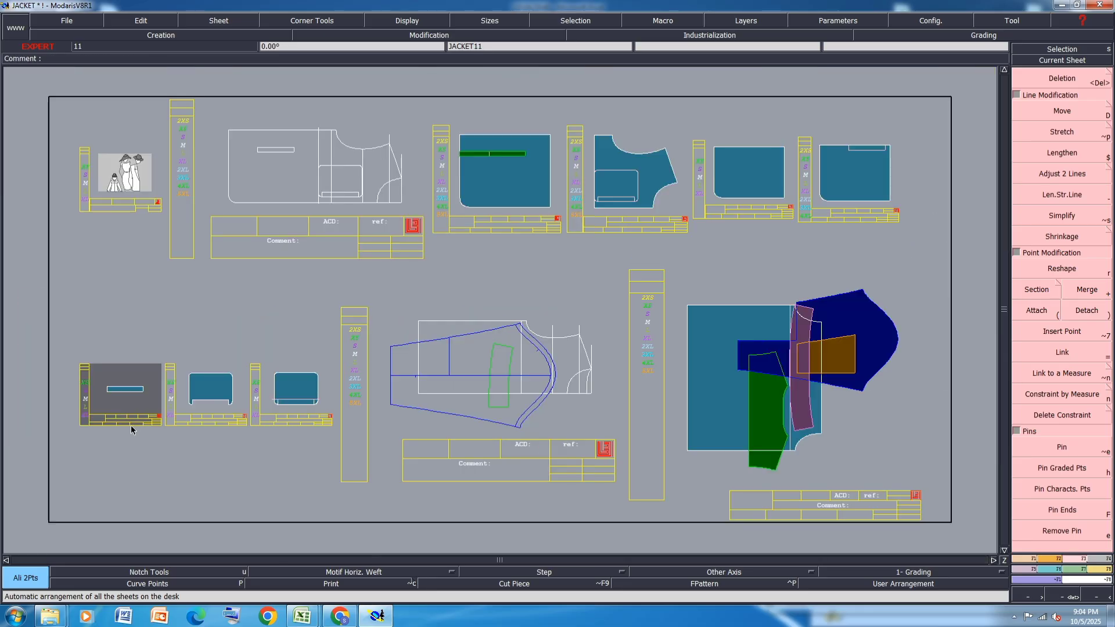
pyautogui.scroll(2, 141, 390)
pyautogui.click(1051, 570)
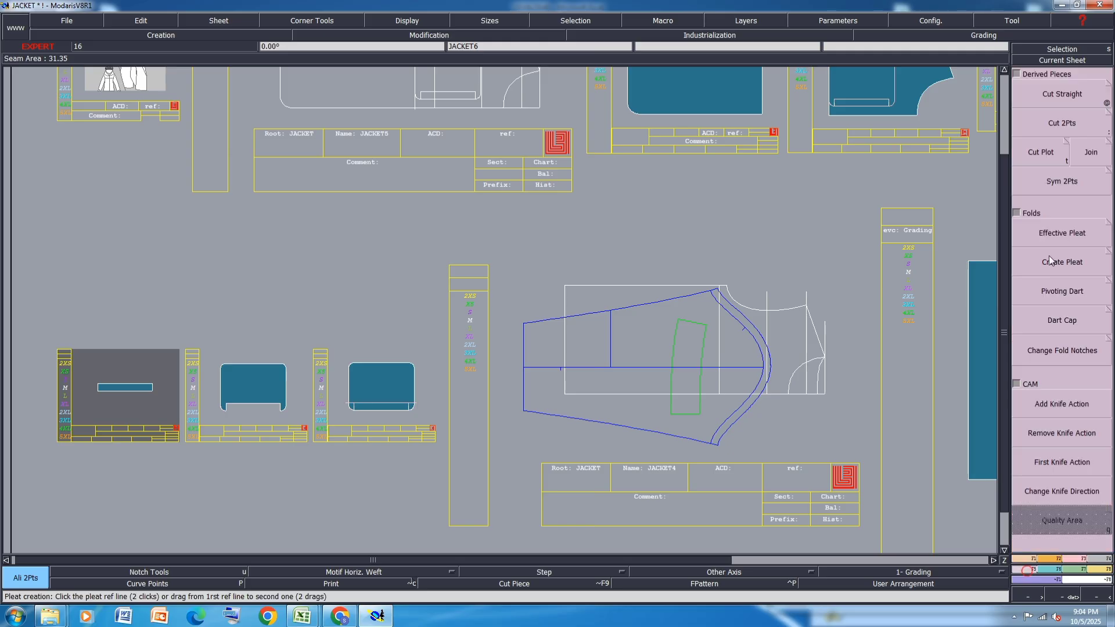
pyautogui.click(1062, 182)
pyautogui.scroll(3, 69, 383)
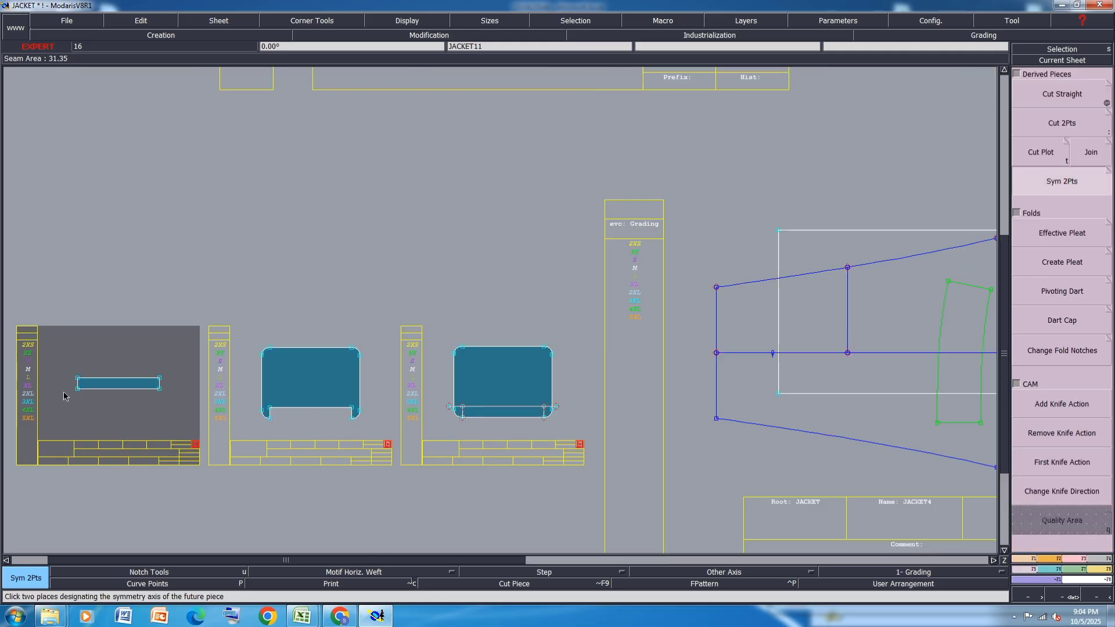
pyautogui.click(76, 369)
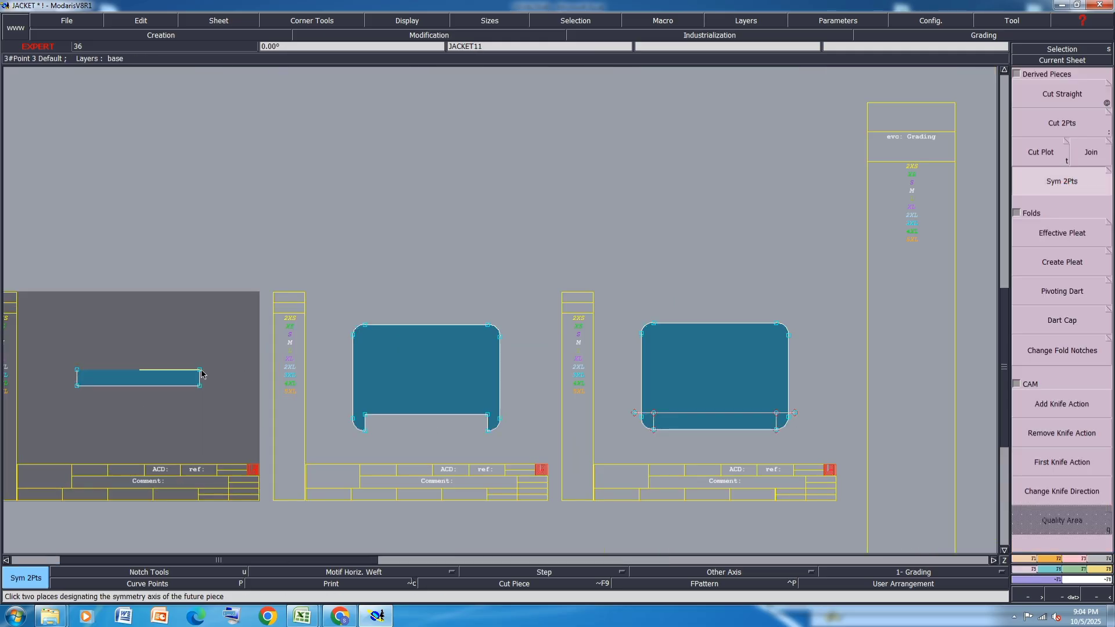
pyautogui.click(200, 370)
pyautogui.press('8')
pyautogui.scroll(3, 124, 400)
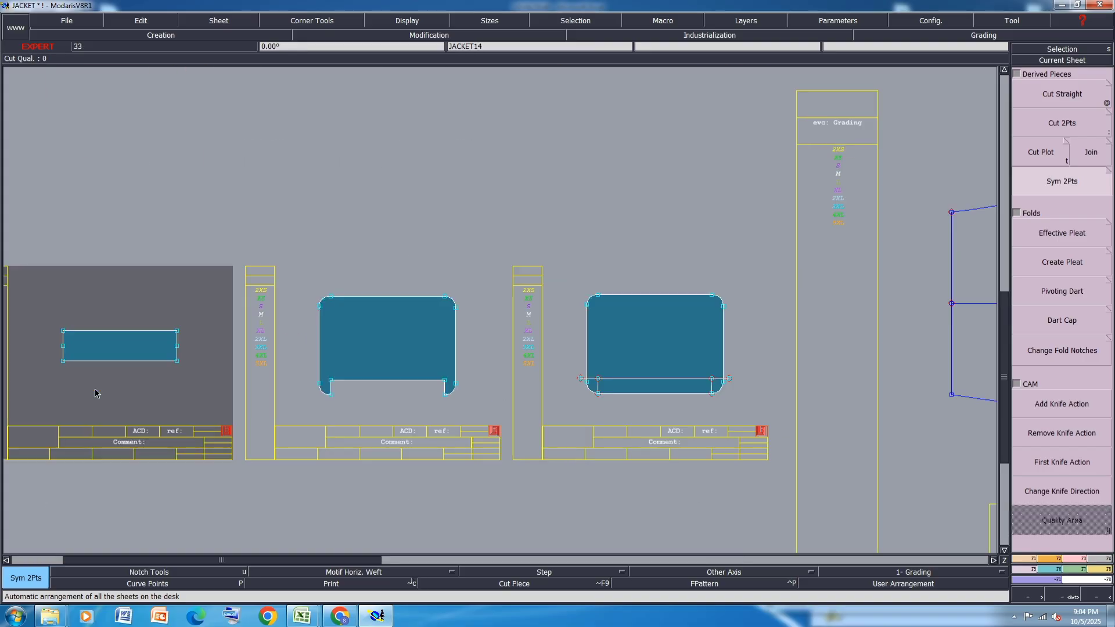
# Draw a straight fold line through the middle of the mirrored chest welt, between the midpoints of its short ends, and rearrange the sheets
pyautogui.press('d')
pyautogui.click(63, 346)
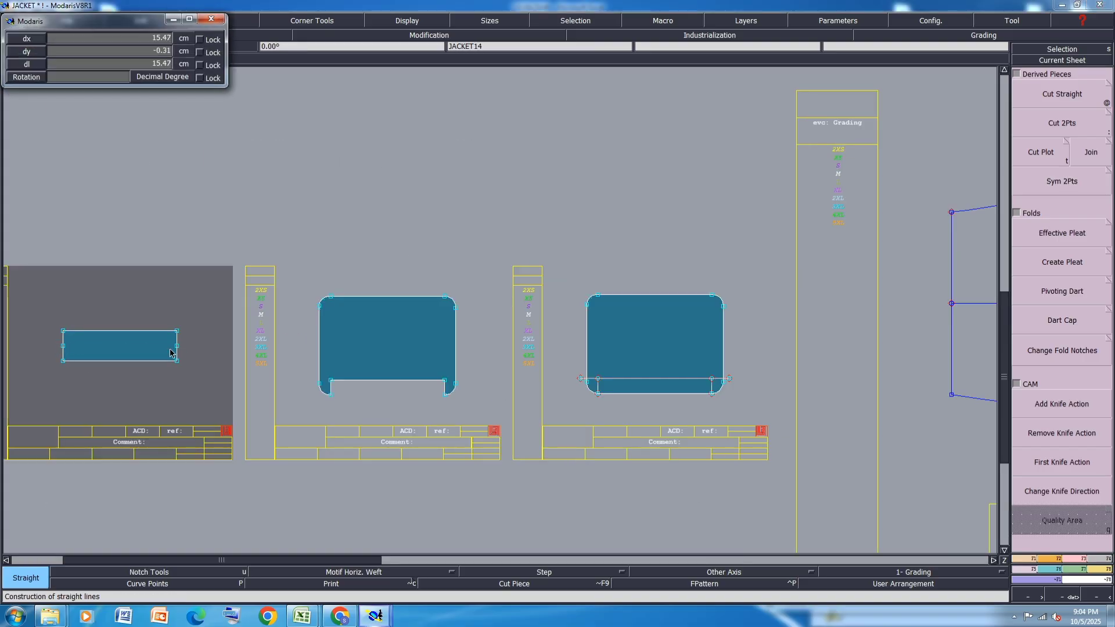
pyautogui.click(133, 352)
pyautogui.hotkey('ctrl', 'z')
pyautogui.click(63, 346)
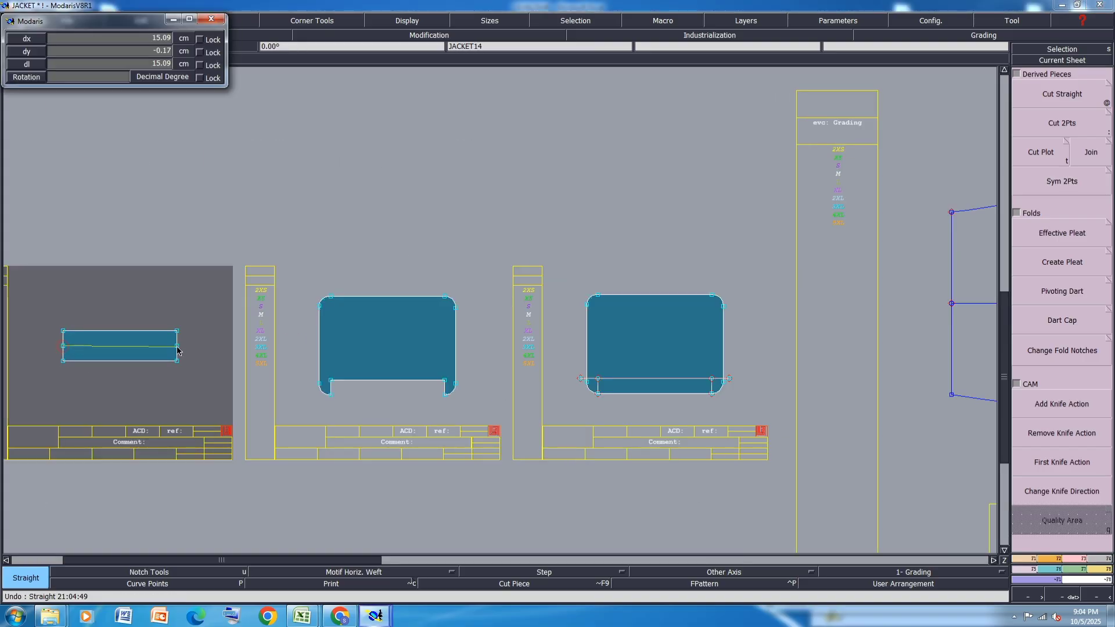
pyautogui.click(178, 346)
pyautogui.press('j')
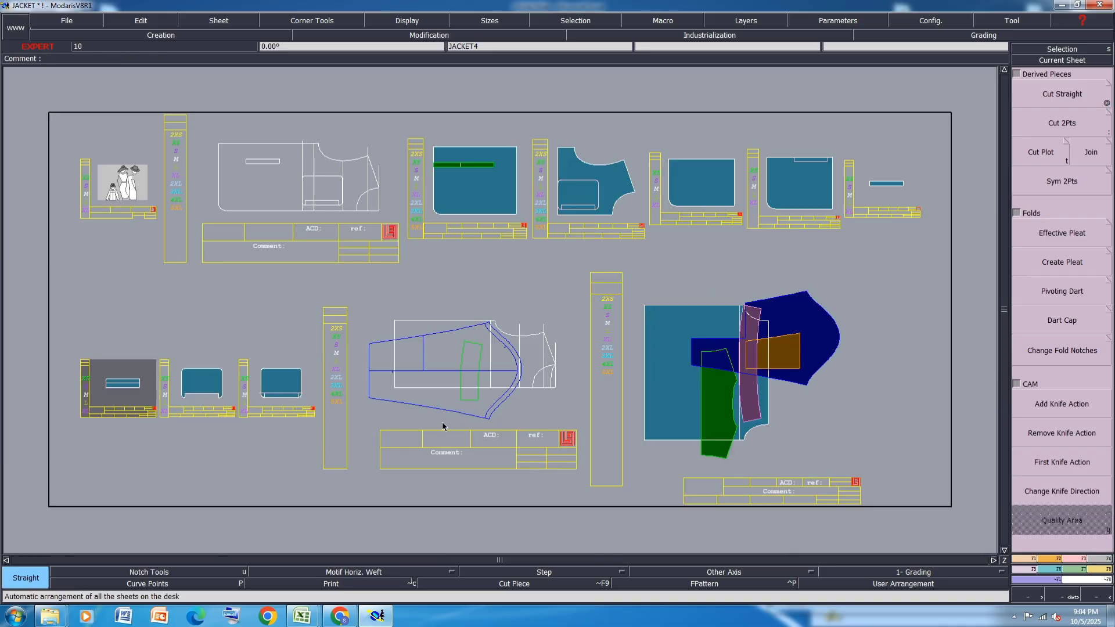
# Divorce the lengthened welt strip from the lower front piece and rearrange the sheets
pyautogui.scroll(2, 459, 175)
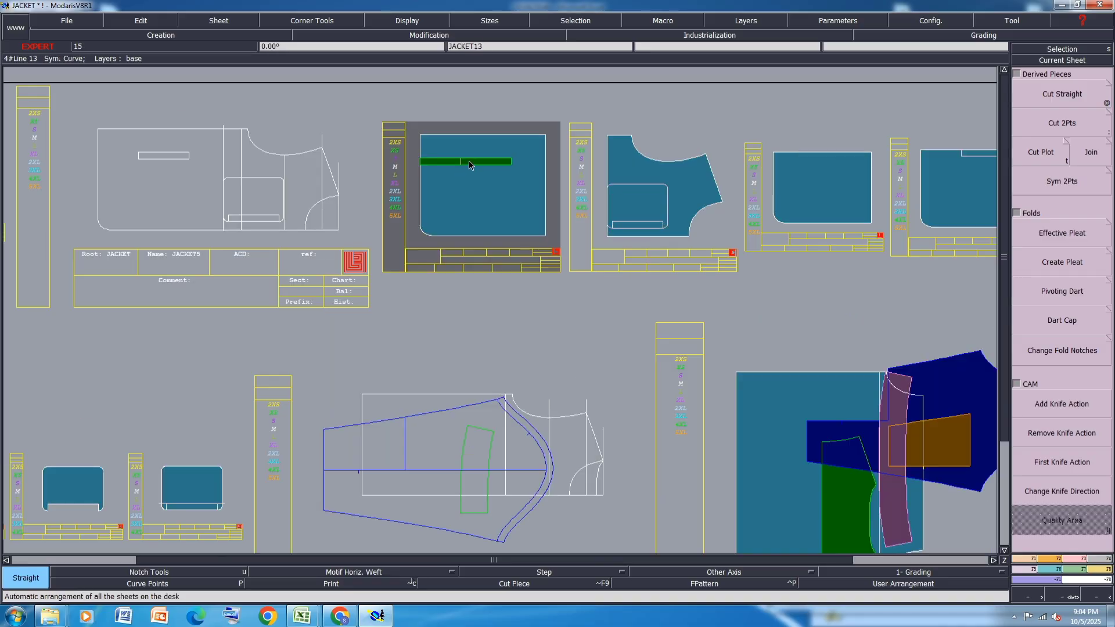
pyautogui.press('d')
pyautogui.click(469, 163)
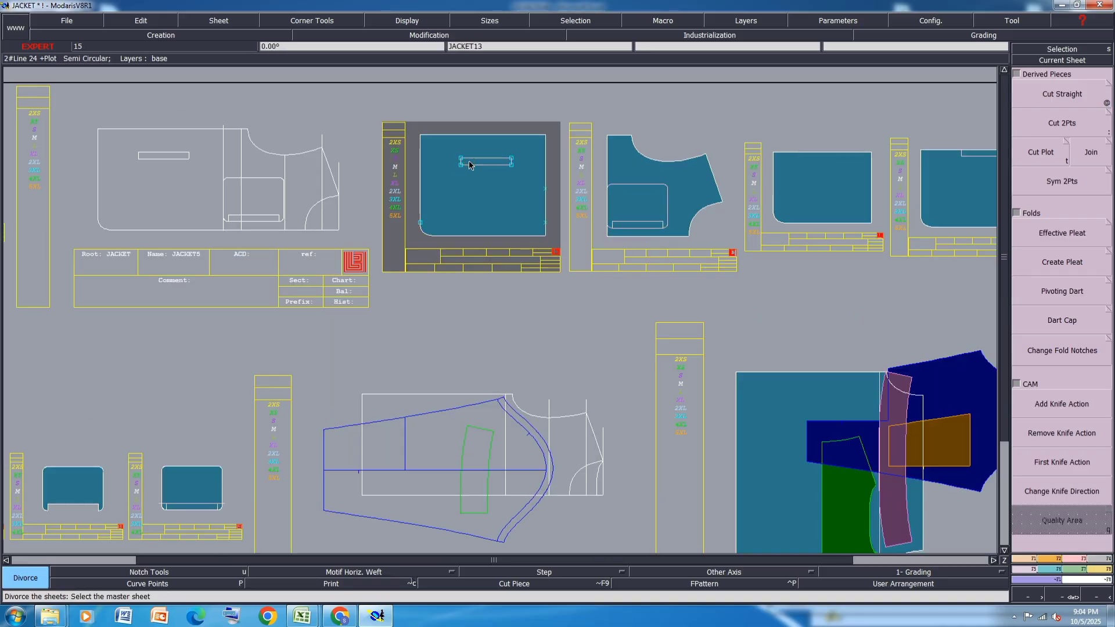
pyautogui.press('j')
# Create a symmetrical piece from the lengthened lower pocket welt strip, using its upper long edge as the symmetry axis
pyautogui.scroll(3, 109, 499)
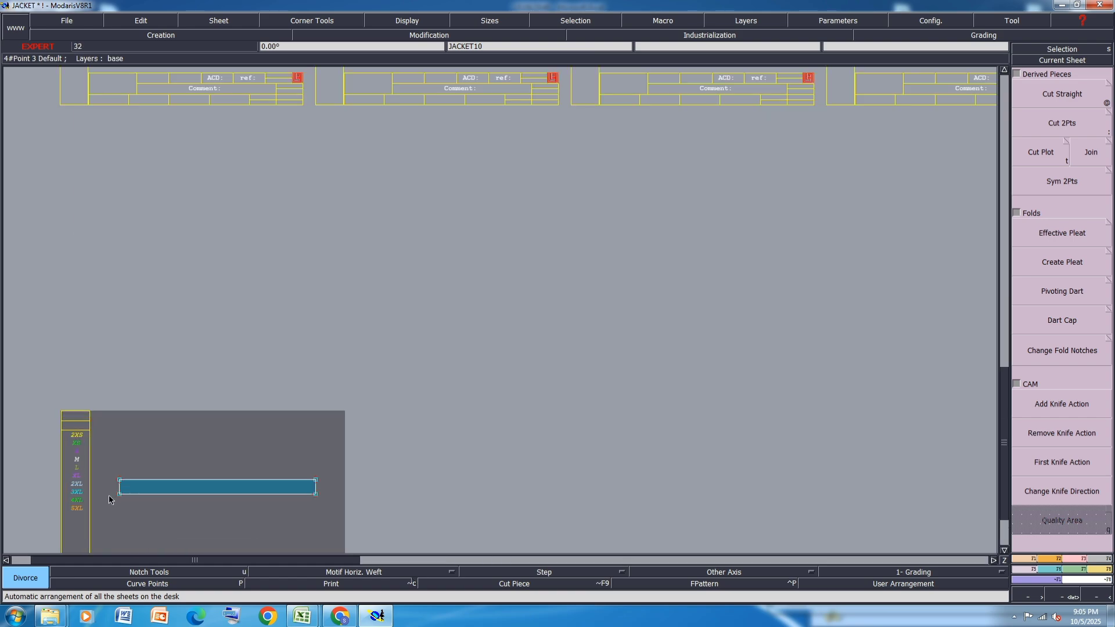
pyautogui.click(1061, 181)
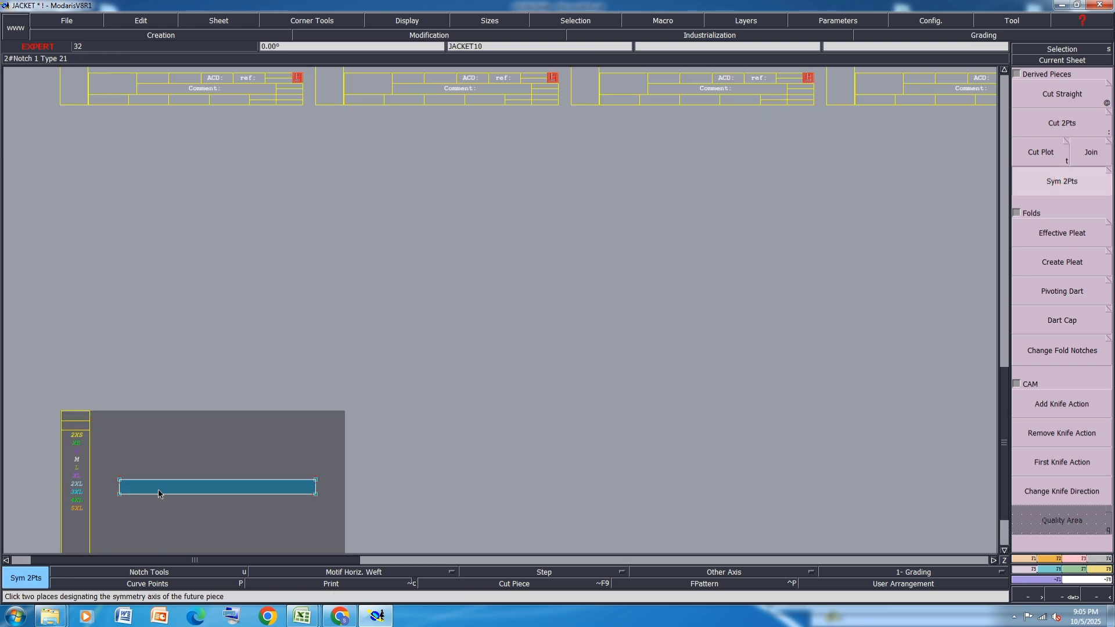
pyautogui.click(119, 481)
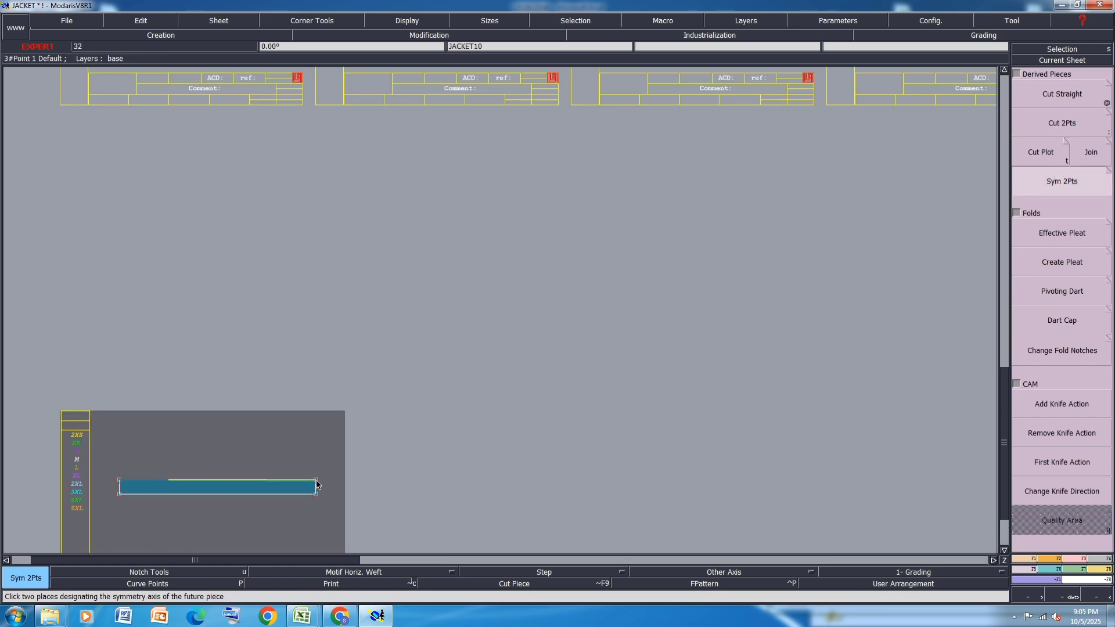
pyautogui.click(316, 481)
# Draw a straight fold line through the middle of the mirrored lower welt, between the midpoints of its short ends, and rearrange the sheets
pyautogui.press('d')
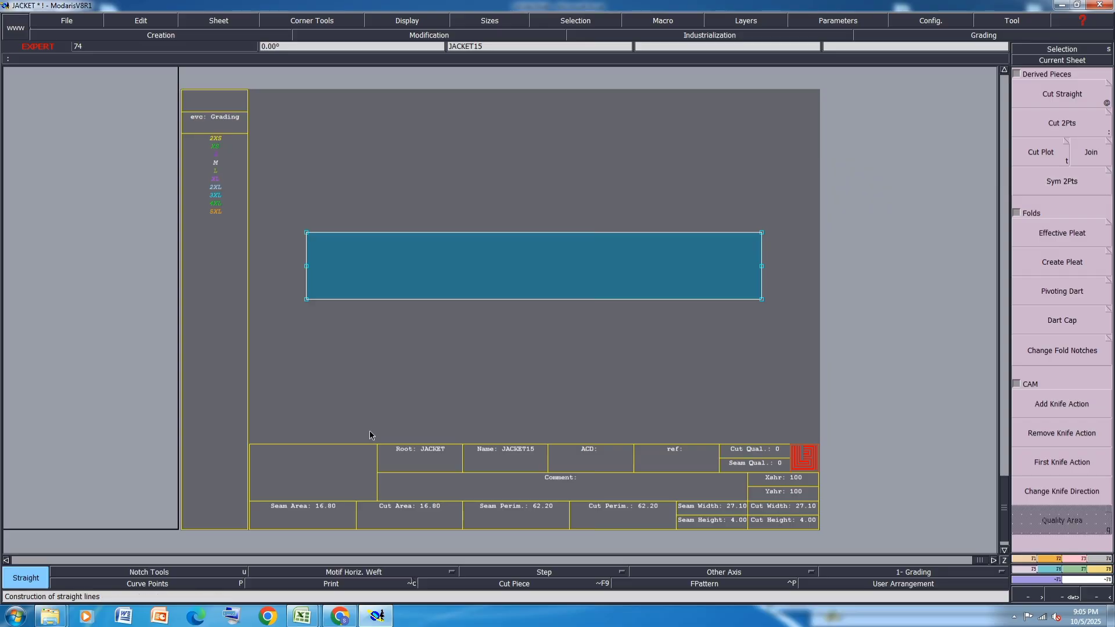
pyautogui.click(306, 269)
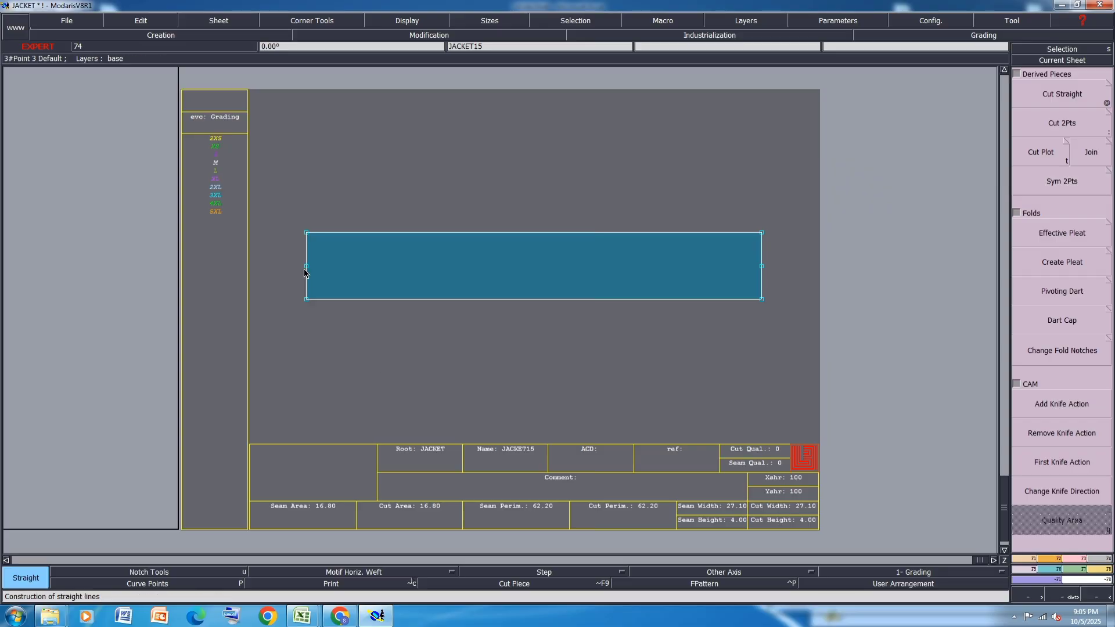
pyautogui.click(763, 269)
pyautogui.press('8')
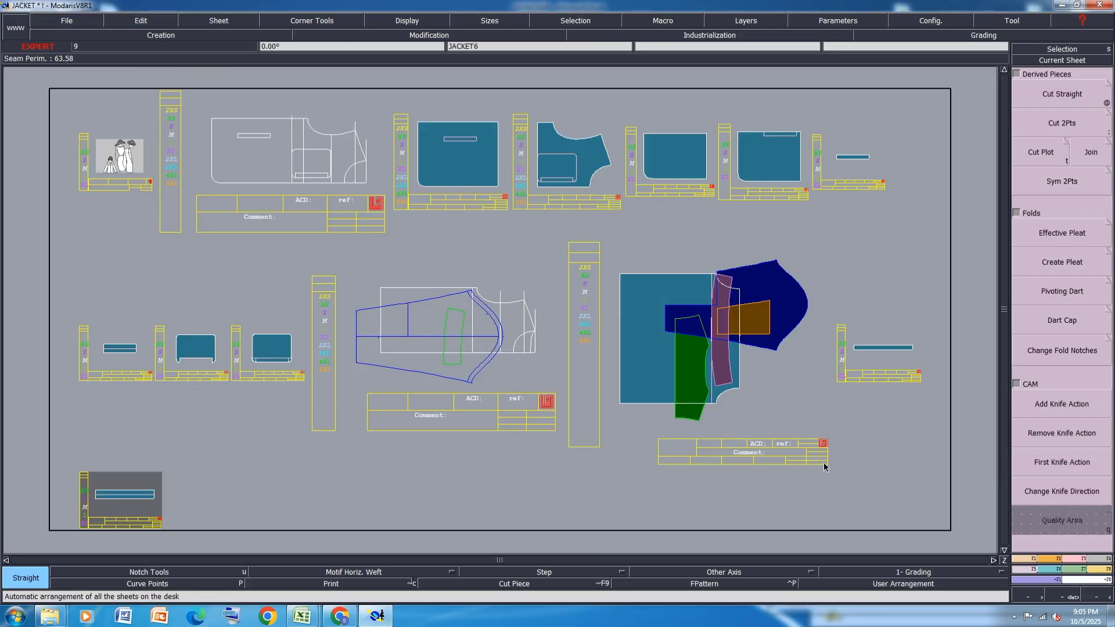
# Delete the sheets of the single-width welt strips that served as sources for the mirrored welts, and rearrange the sheets
pyautogui.press('Delete')
pyautogui.click(893, 351)
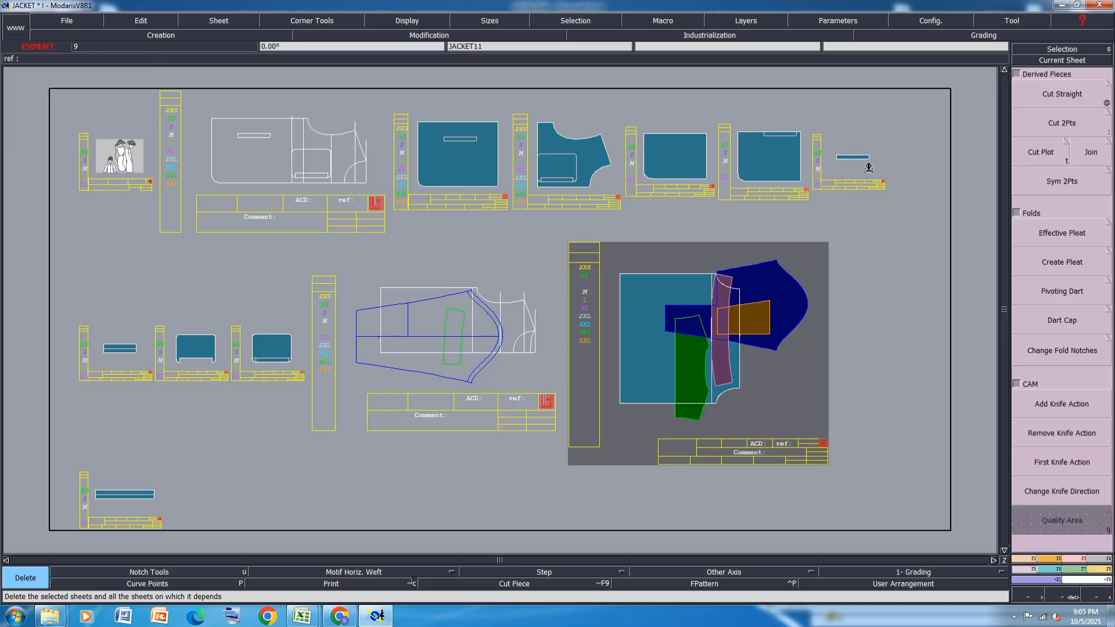
pyautogui.press('8')
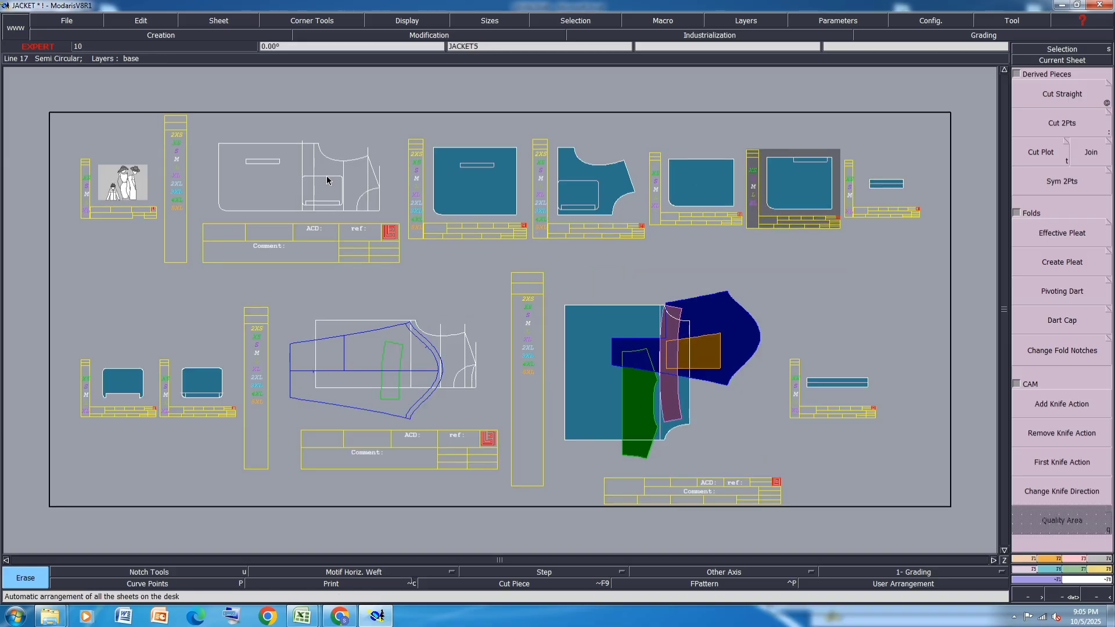
# Marry the front base outline with its pocket lines onto the sleeve base sheet
pyautogui.press('m')
pyautogui.click(296, 194)
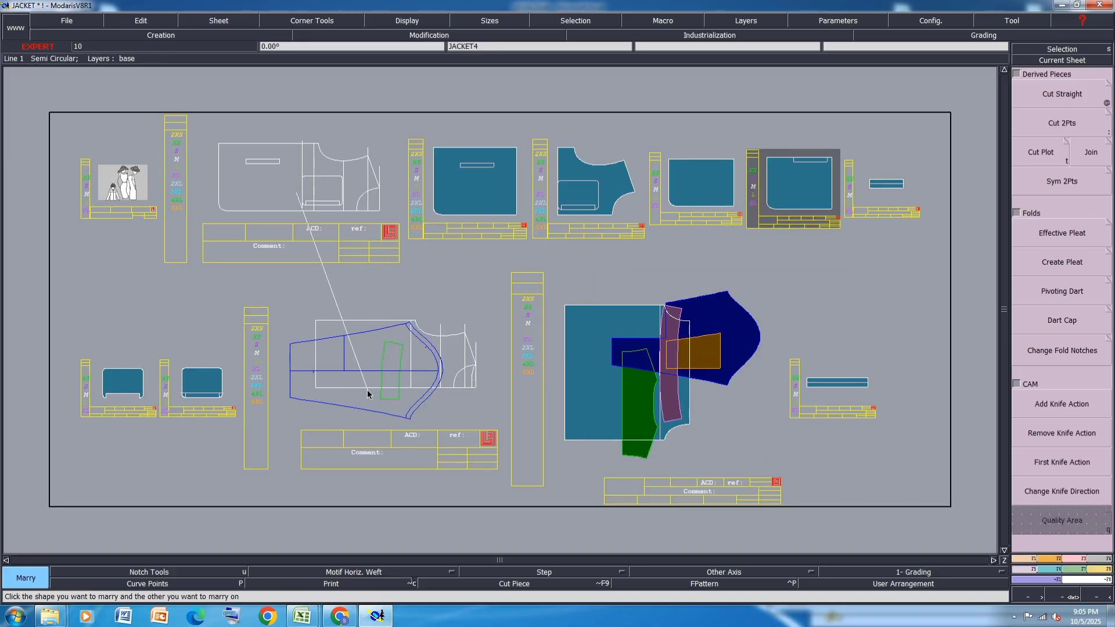
pyautogui.click(368, 392)
# Divorce the yoke, collar, sleeve cut and main sleeve pieces from the back piece
pyautogui.press('d')
pyautogui.click(640, 403)
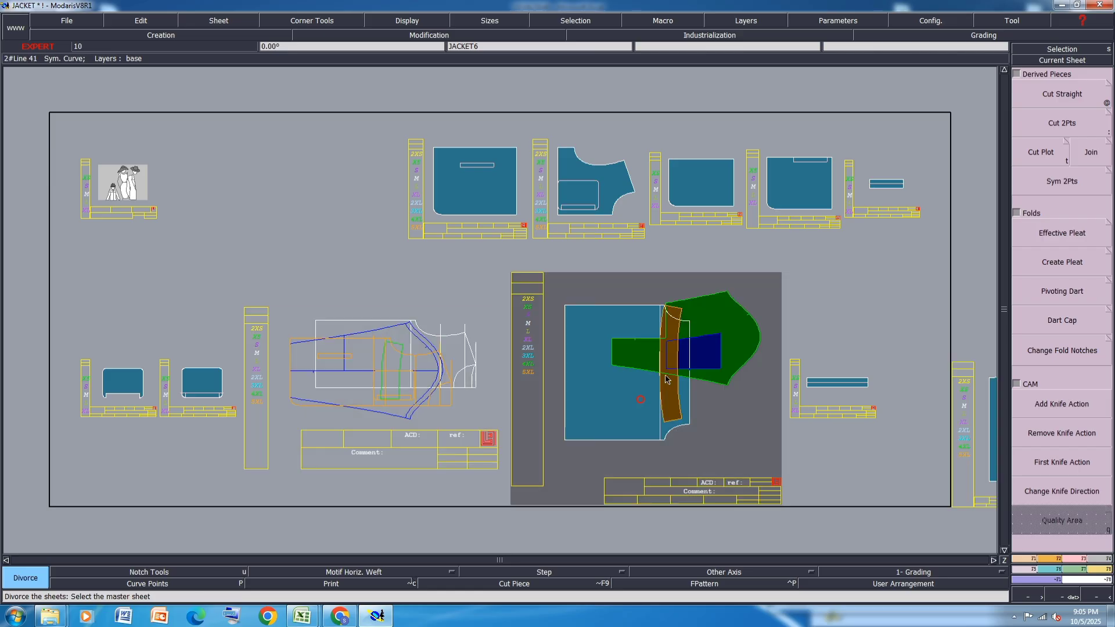
pyautogui.click(668, 376)
pyautogui.click(687, 356)
pyautogui.click(685, 350)
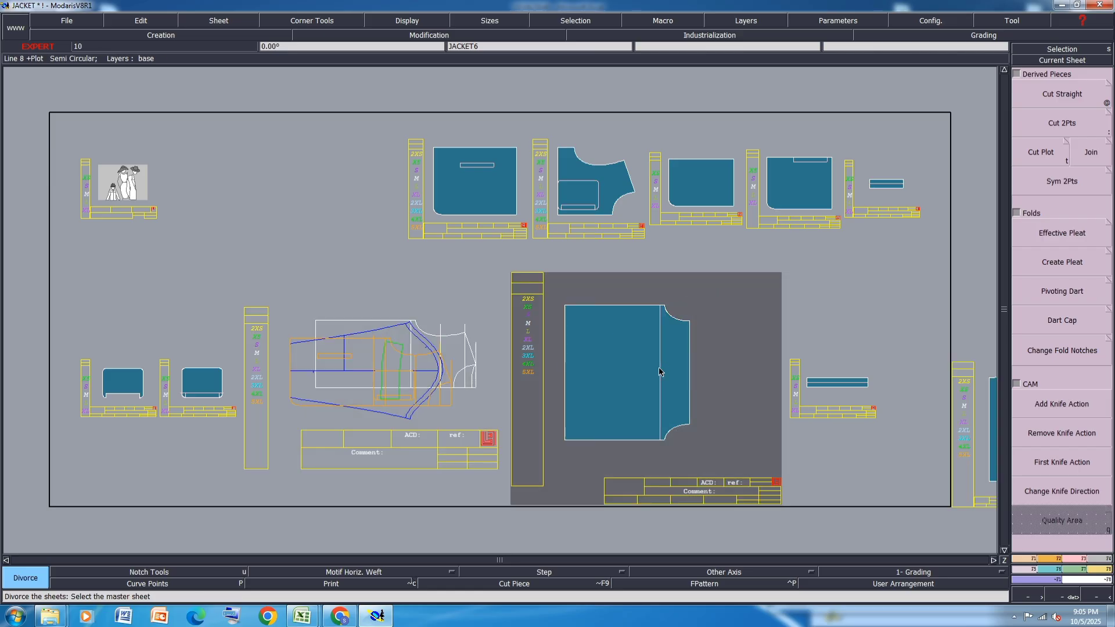
# Rearrange all the sheets and save the jacket model, continuing past the detected anomalies
pyautogui.press('j')
pyautogui.hotkey('ctrl', 's')
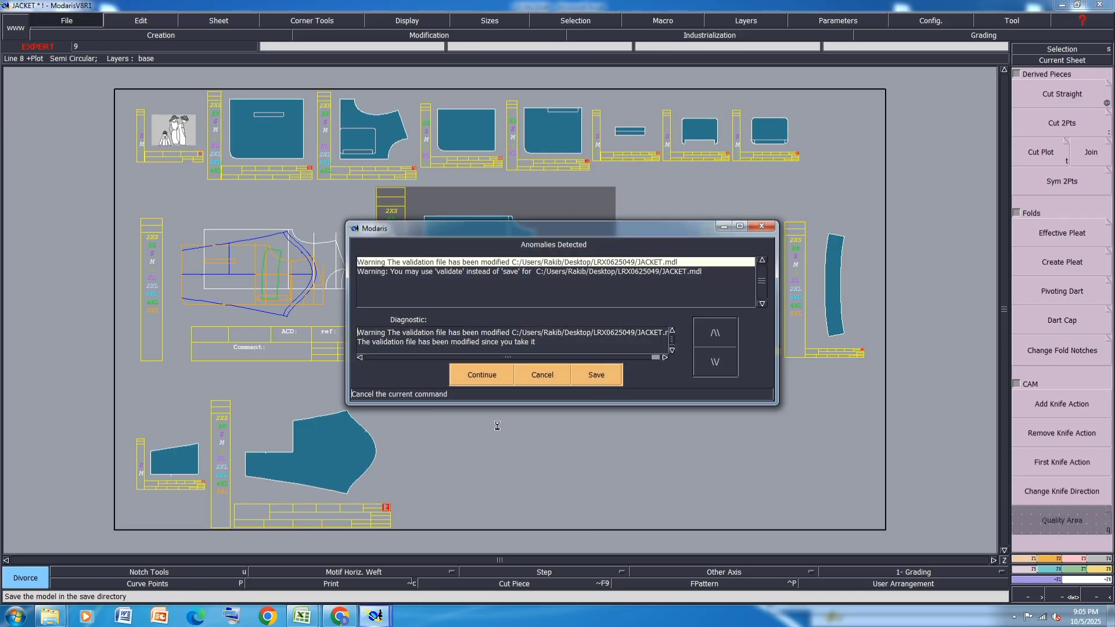
pyautogui.click(476, 373)
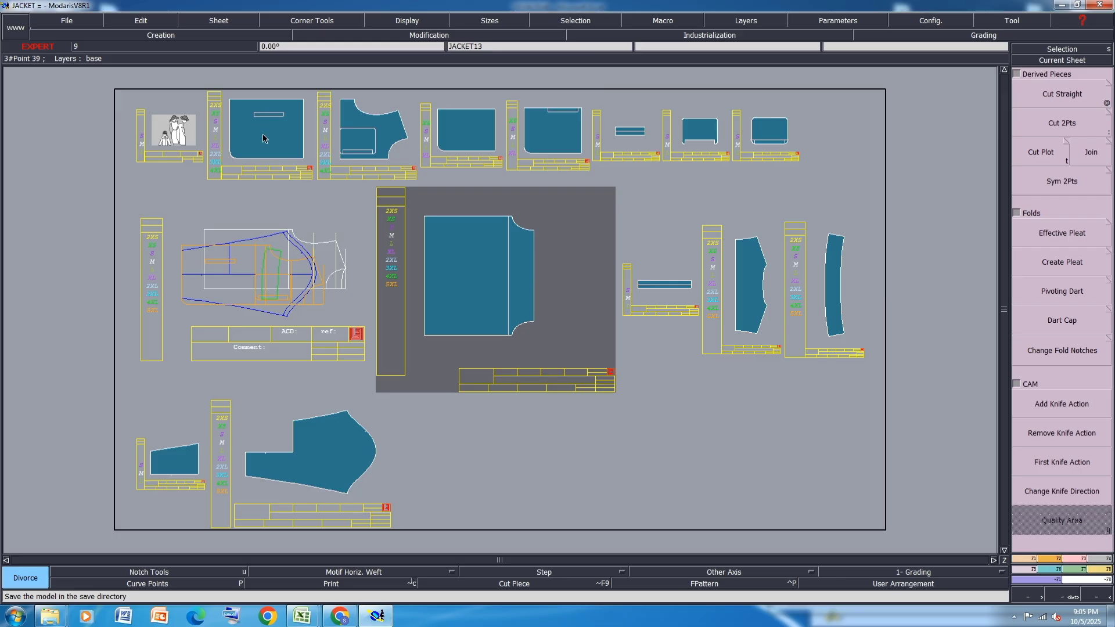
# Enter the comment FRNT BTM 1X2 for the lower front piece and FRNT TOP 1X2 for the upper front piece
pyautogui.scroll(2, 226, 94)
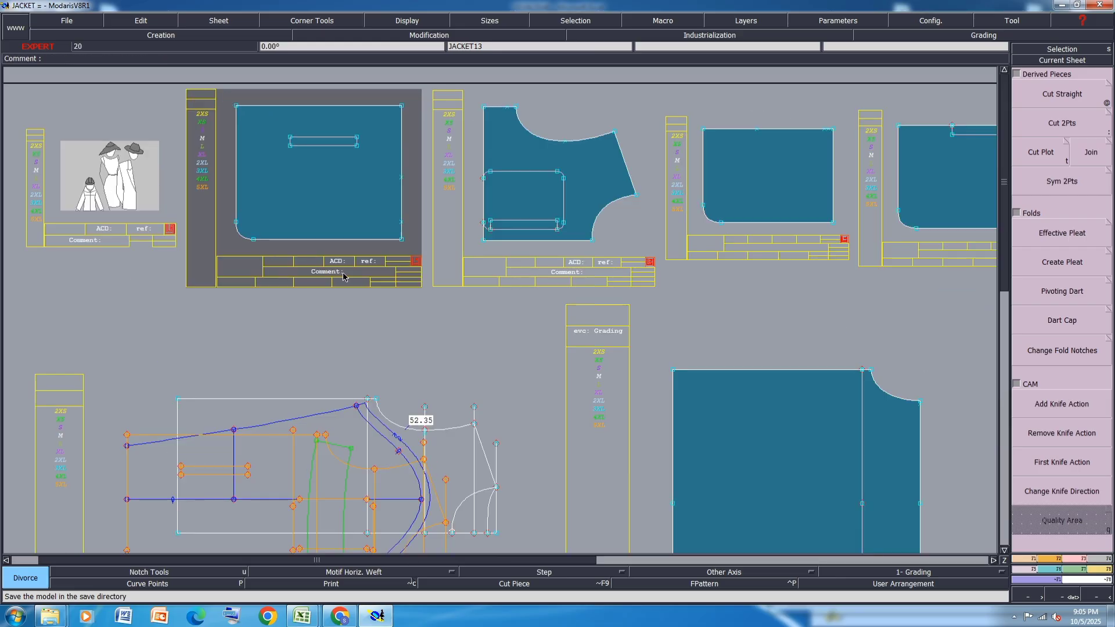
pyautogui.press('e')
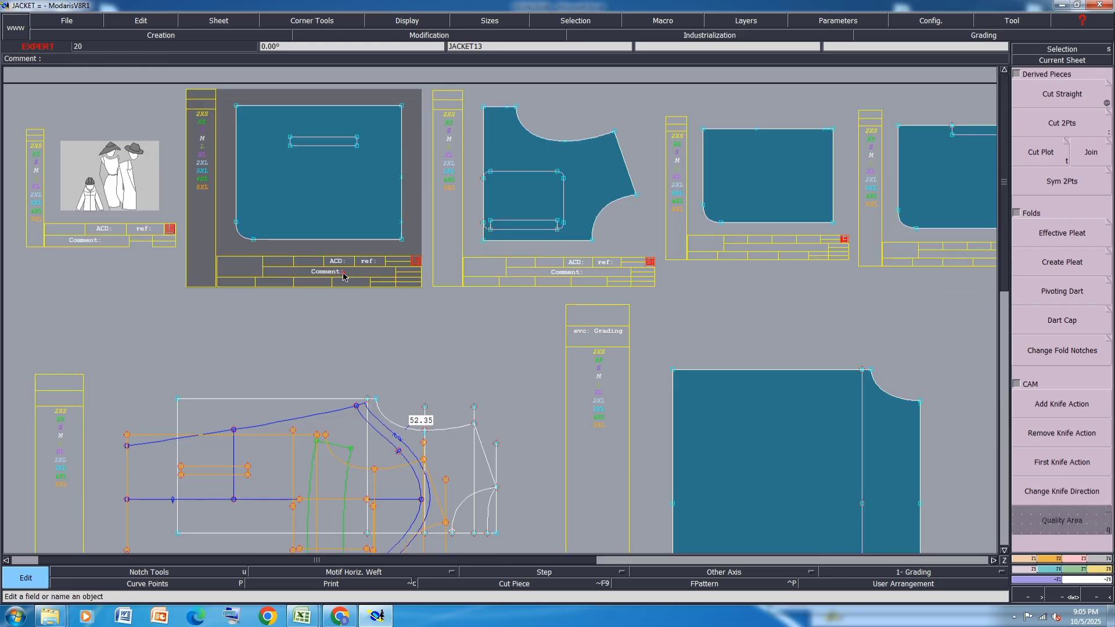
pyautogui.click(156, 21)
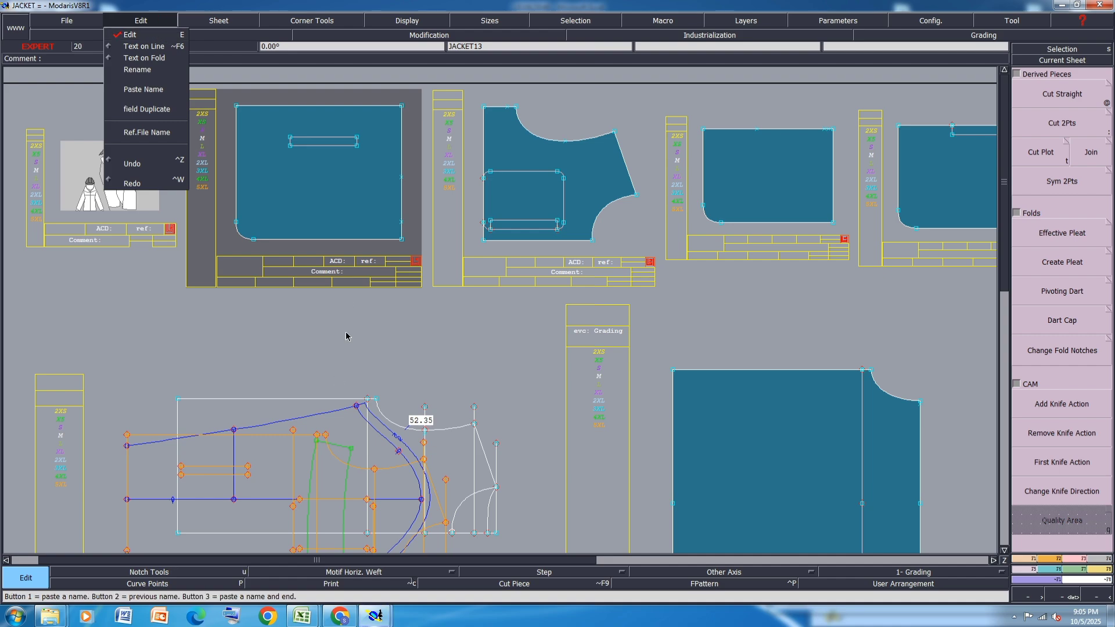
pyautogui.click(346, 273)
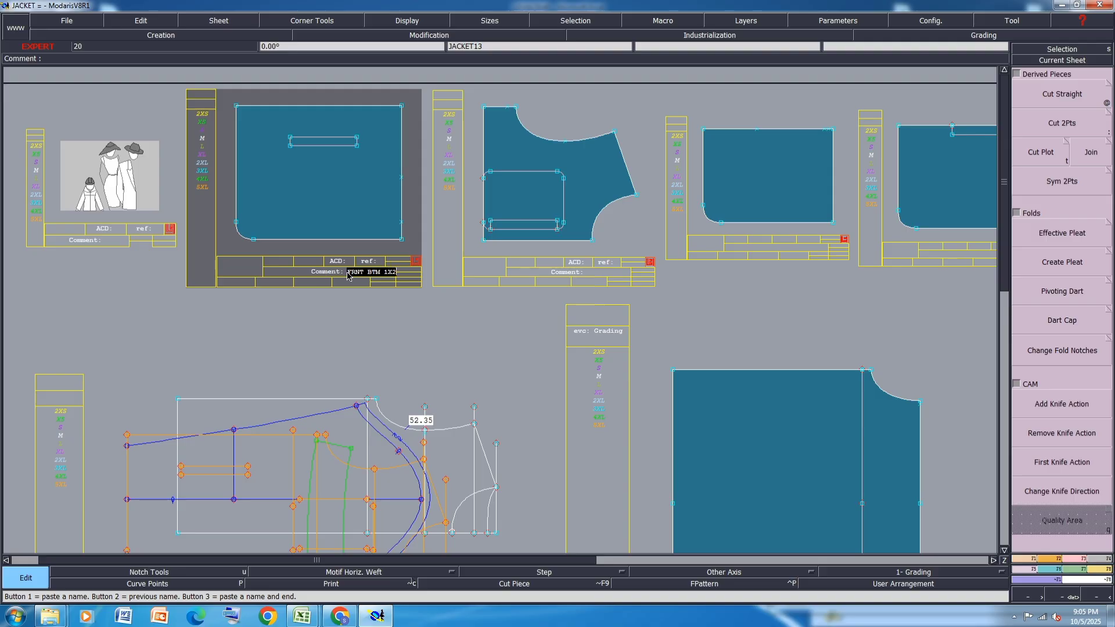
pyautogui.press('Return')
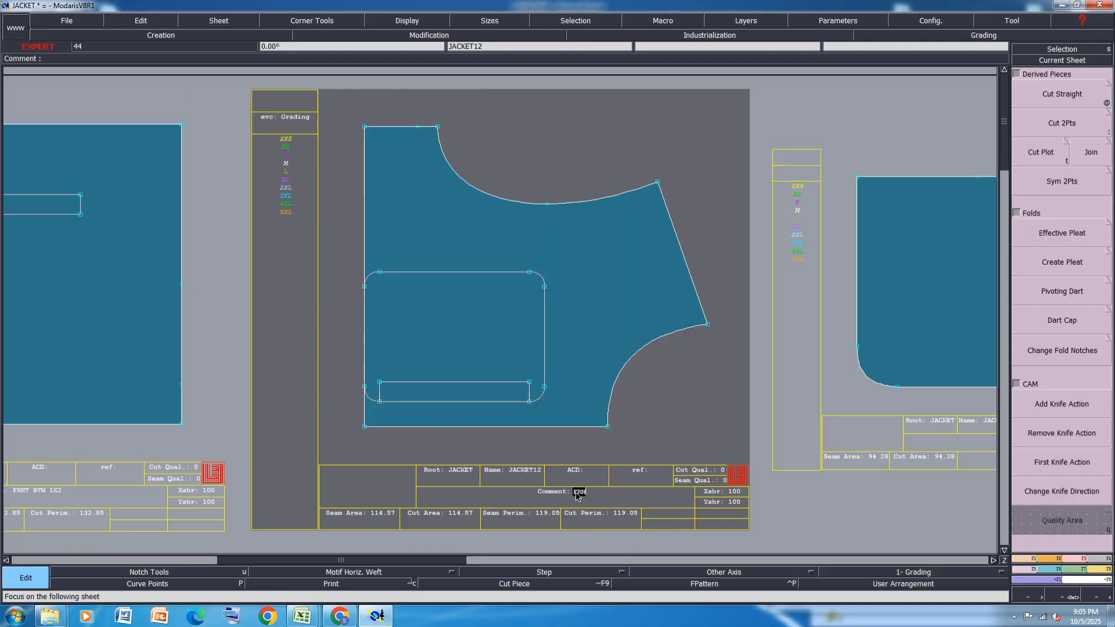
pyautogui.write('FRNT TOP 1X2')
pyautogui.press('Return')
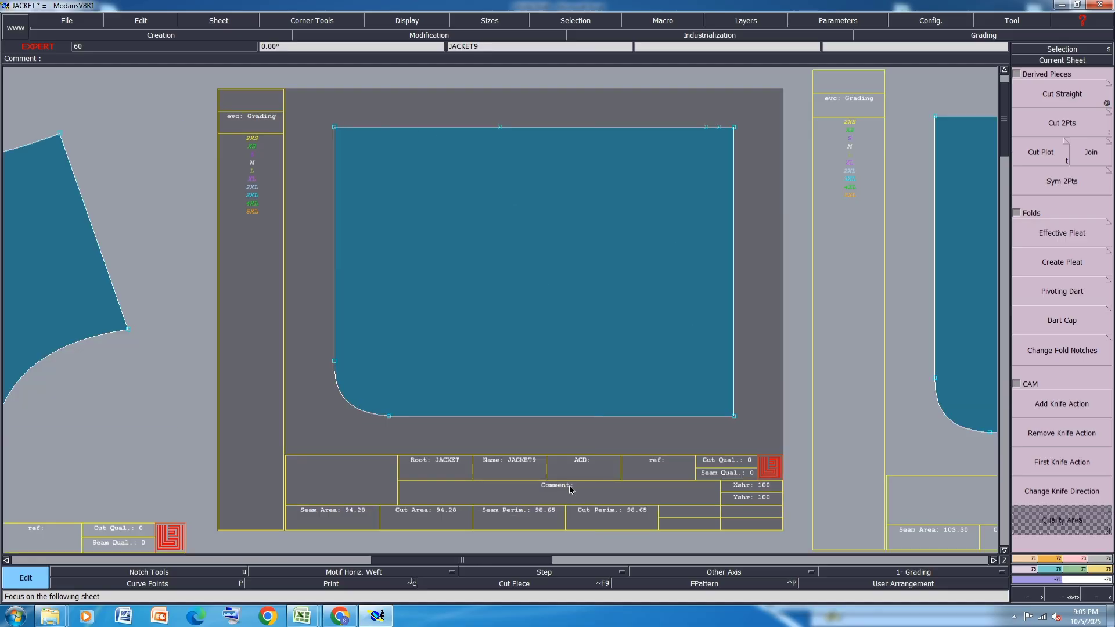
# Enter the comment BTM PKT 1X2 for both large bottom pocket pieces with the rounded corner
pyautogui.write('BTM PKT 1X2')
pyautogui.press('Return')
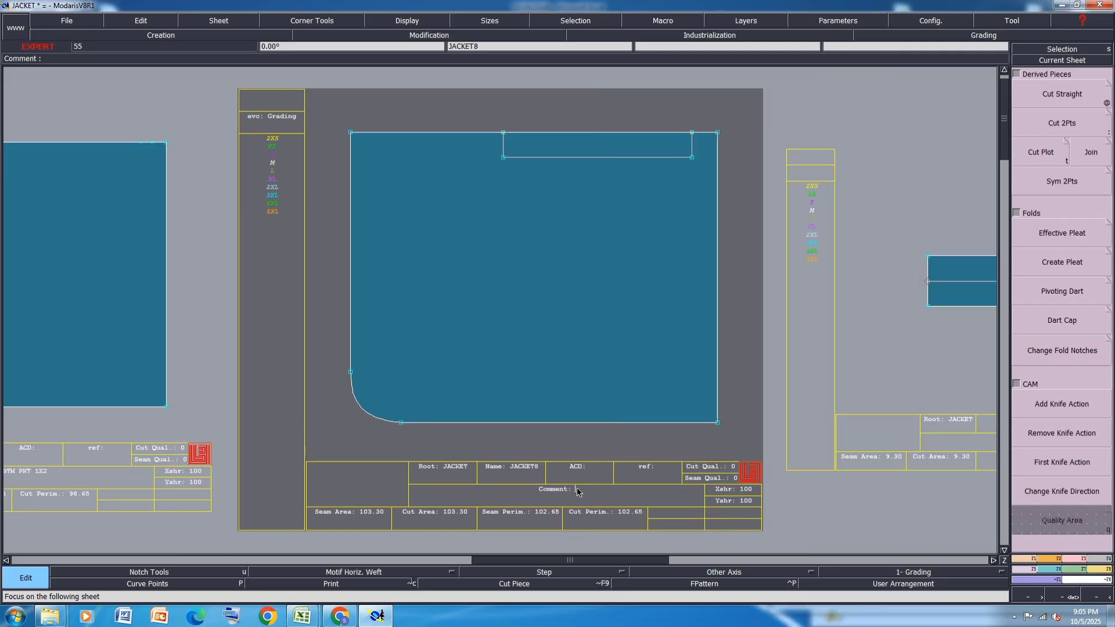
pyautogui.write('BTM PKT 1X2')
pyautogui.press('Return')
# Enter the comment BONN CONT 1X1 for the folded chest pocket welt piece
pyautogui.press('pagedown')
pyautogui.click(580, 483)
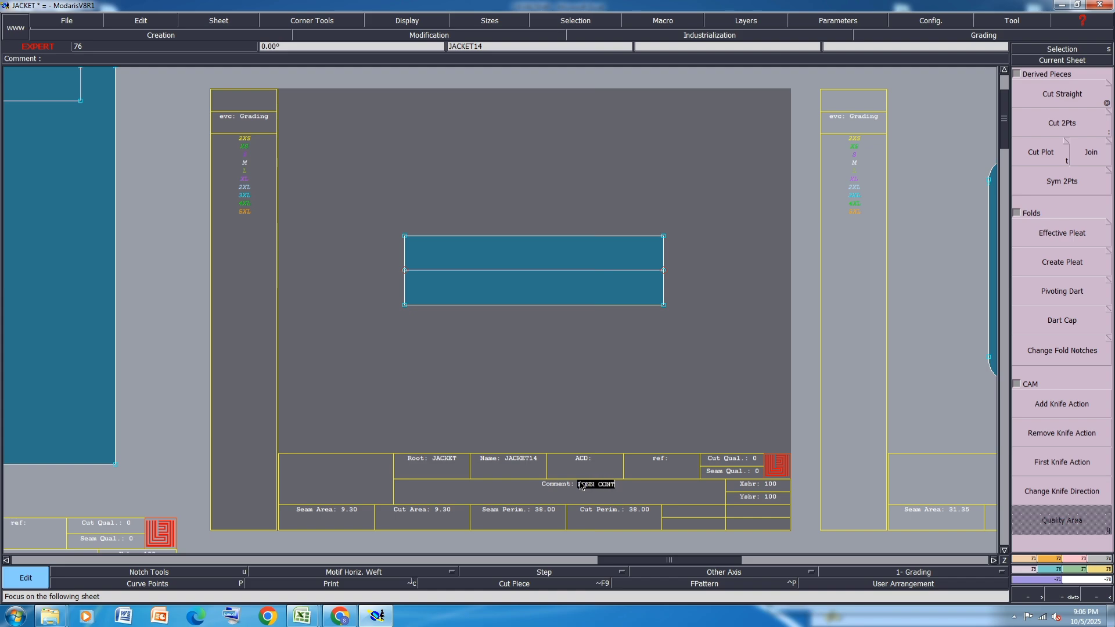
pyautogui.write('CONN CONT 1X1')
pyautogui.press('Return')
# Enter the comment CHEST PKT 1X2 for the chest pocket piece with the welt cutout
pyautogui.press('pagedown')
pyautogui.click(574, 486)
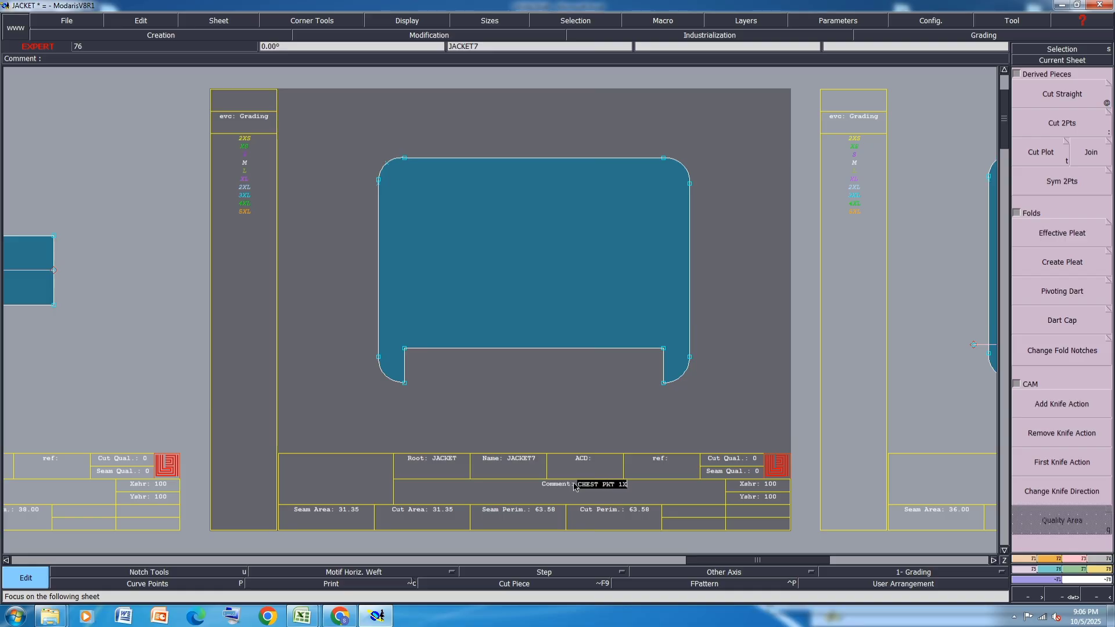
pyautogui.write('2')
pyautogui.press('Return')
# Enter the comment CHEST PKT MARK 1X1 for the full chest pocket piece with the welt outline inside
pyautogui.press('pagedown')
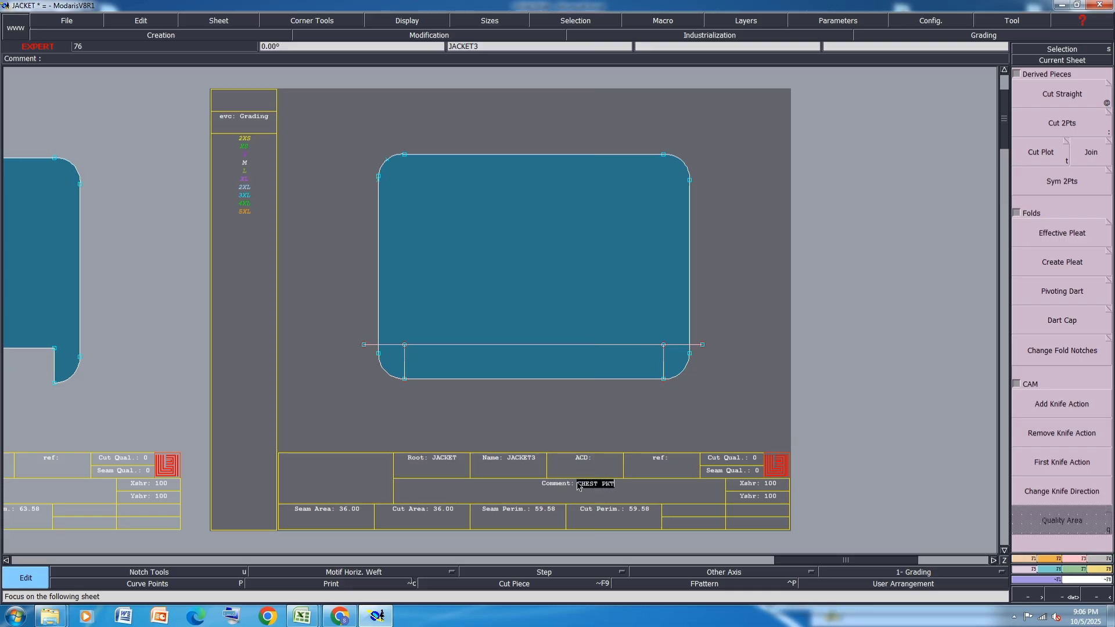
pyautogui.write('T')
pyautogui.write('K 1X1')
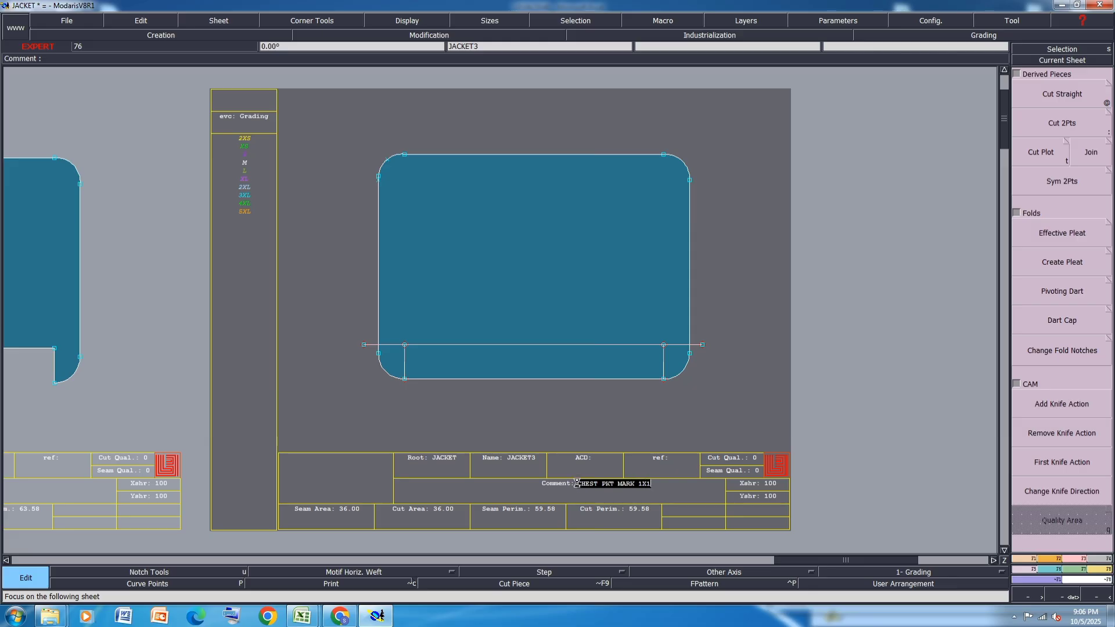
pyautogui.press('Return')
# Enter the comment BK LOW 1X1 for the back piece
pyautogui.press('pagedown')
pyautogui.press('pagedown')
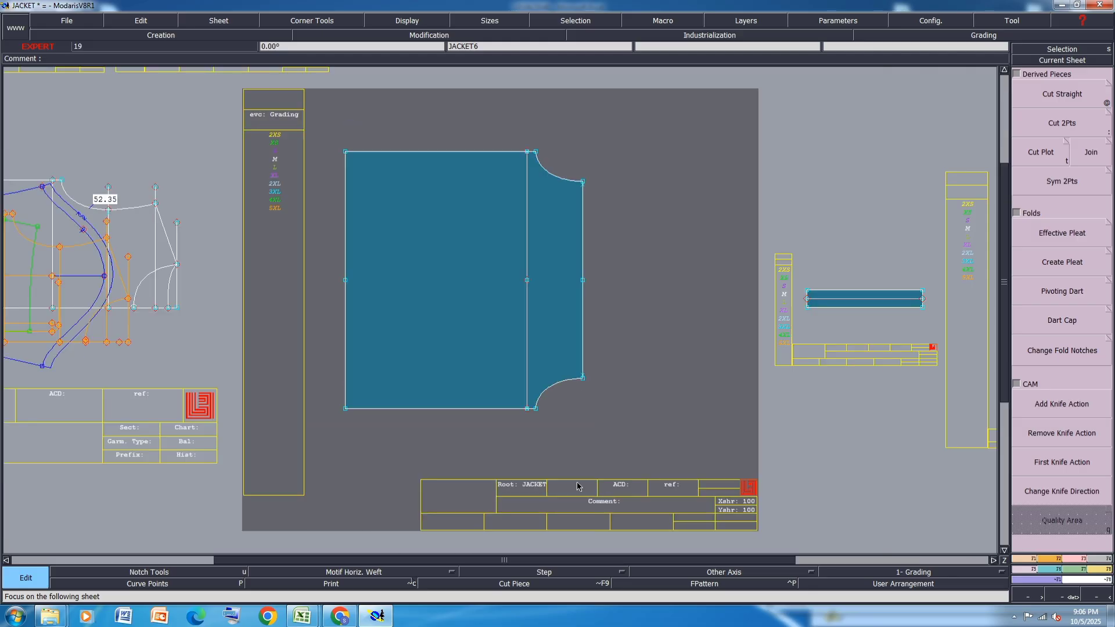
pyautogui.click(626, 502)
pyautogui.write('PK LOW 1X1')
pyautogui.press('Return')
# Enter the comment BONN 1X2 for the long folded lower pocket welt piece
pyautogui.press('pagedown')
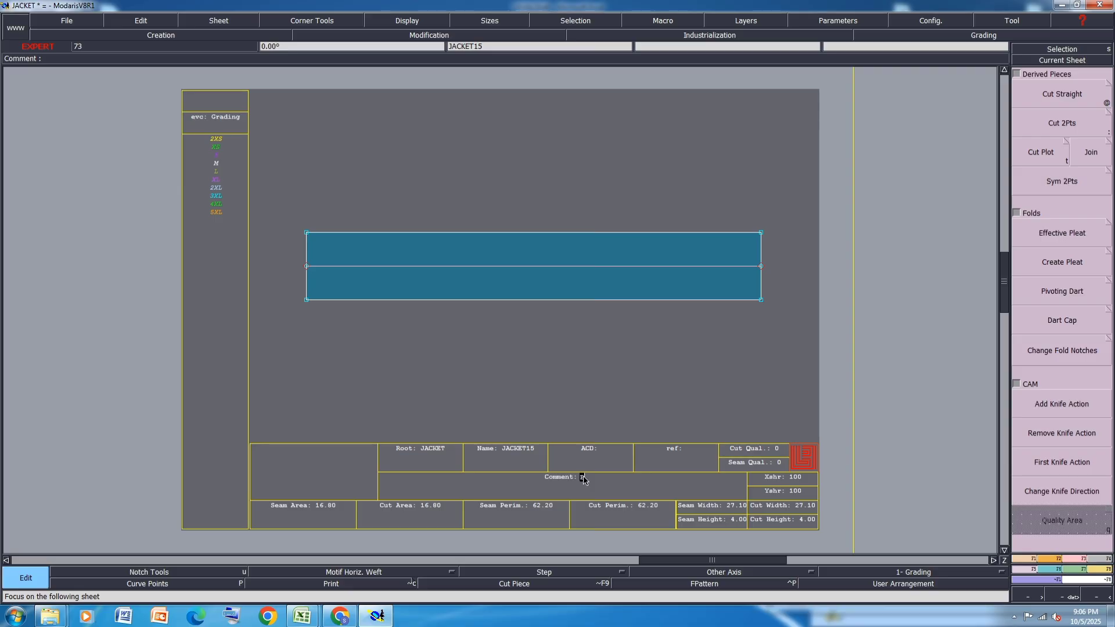
pyautogui.click(584, 480)
pyautogui.write('BONN 1X')
pyautogui.press('Return')
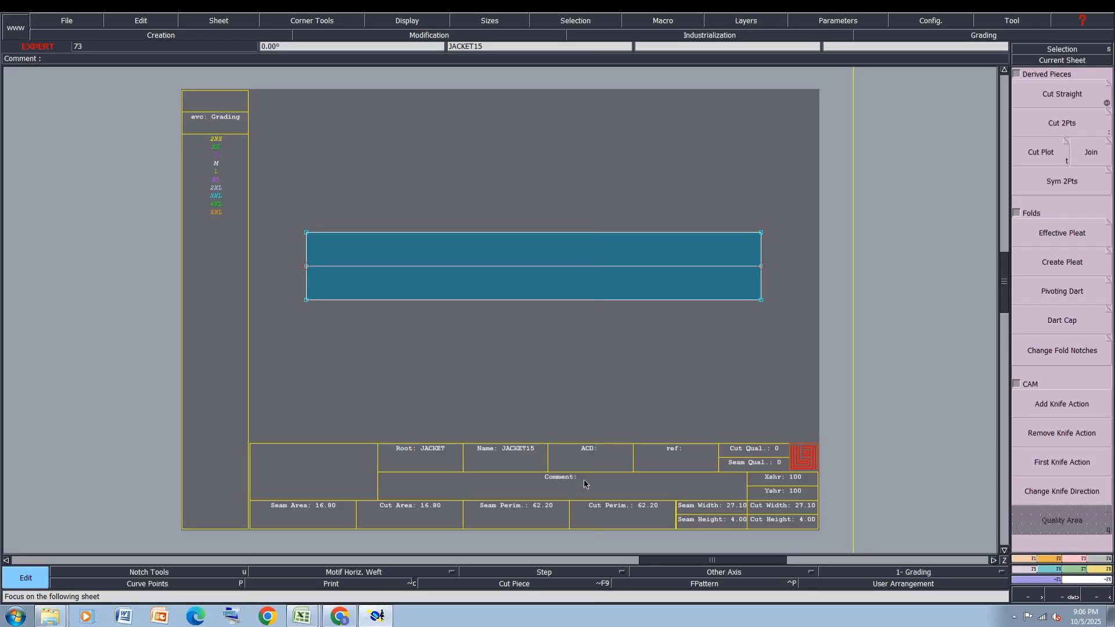
pyautogui.write('BT')
pyautogui.press('BackSpace')
pyautogui.press('Return')
pyautogui.write('BONN 1X2')
pyautogui.press('Return')
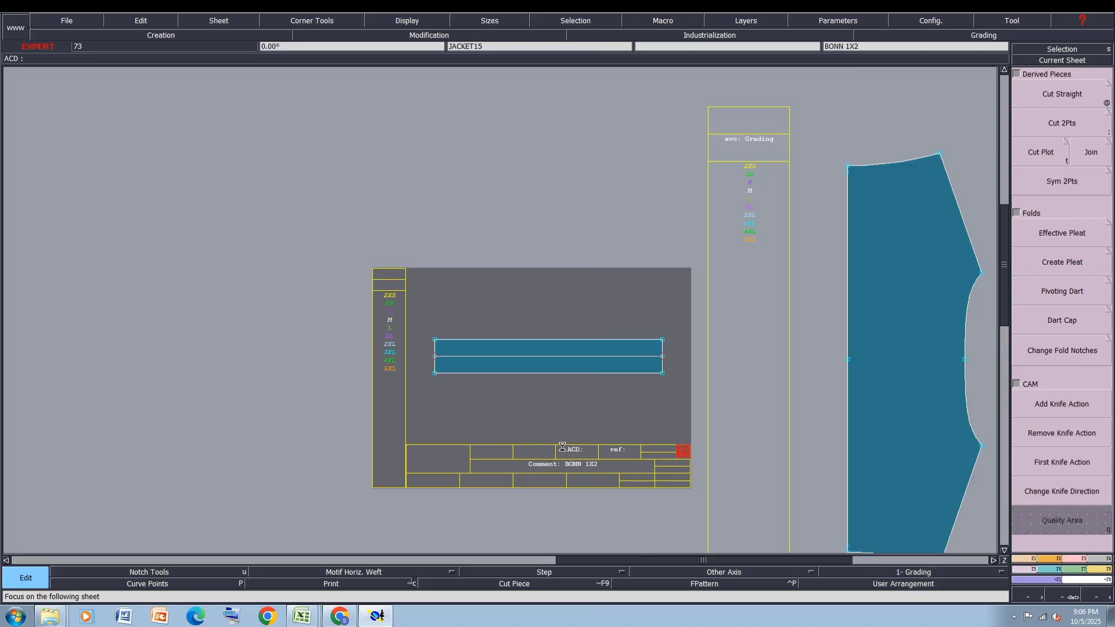
# Enter the comment BK YOUK 1X1 for the back yoke piece
pyautogui.scroll(-2, 560, 451)
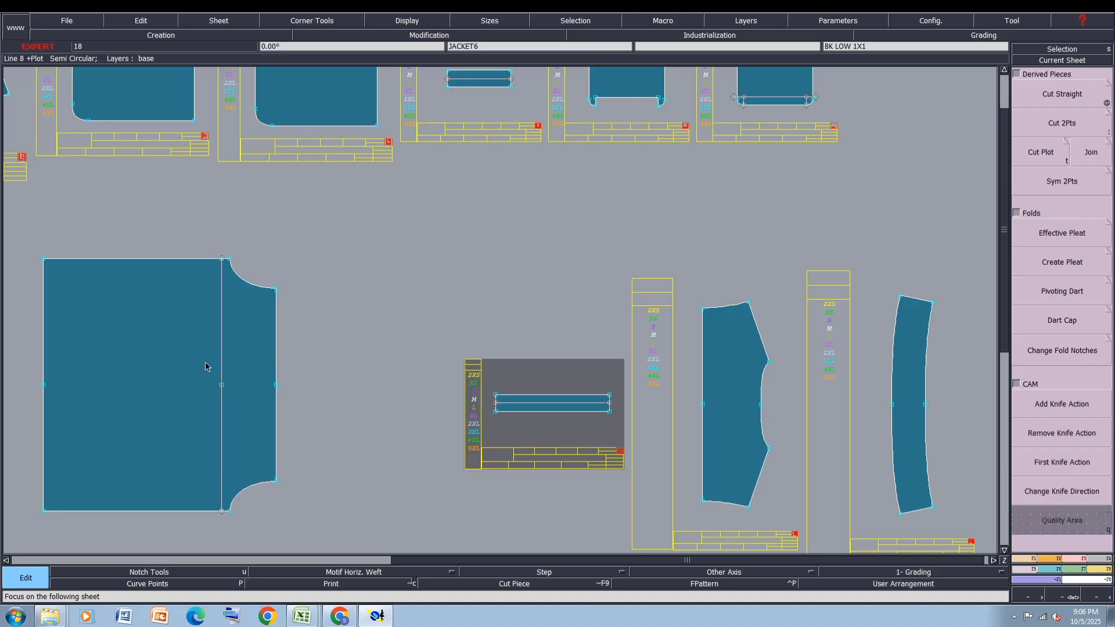
pyautogui.scroll(-2, 207, 368)
pyautogui.scroll(5, 466, 449)
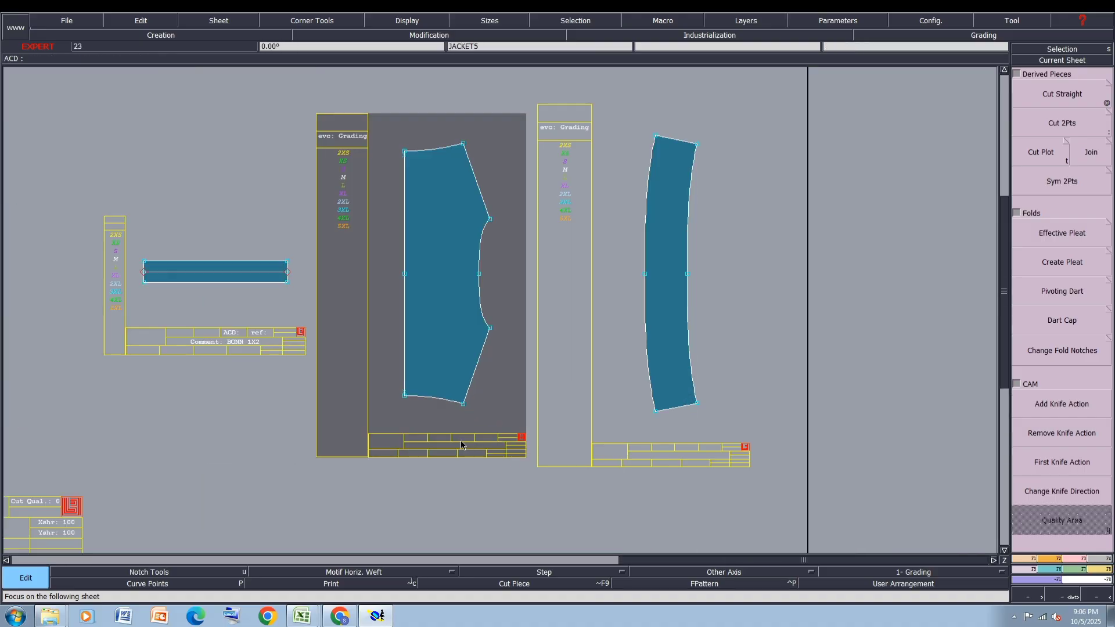
pyautogui.click(467, 447)
pyautogui.click(466, 444)
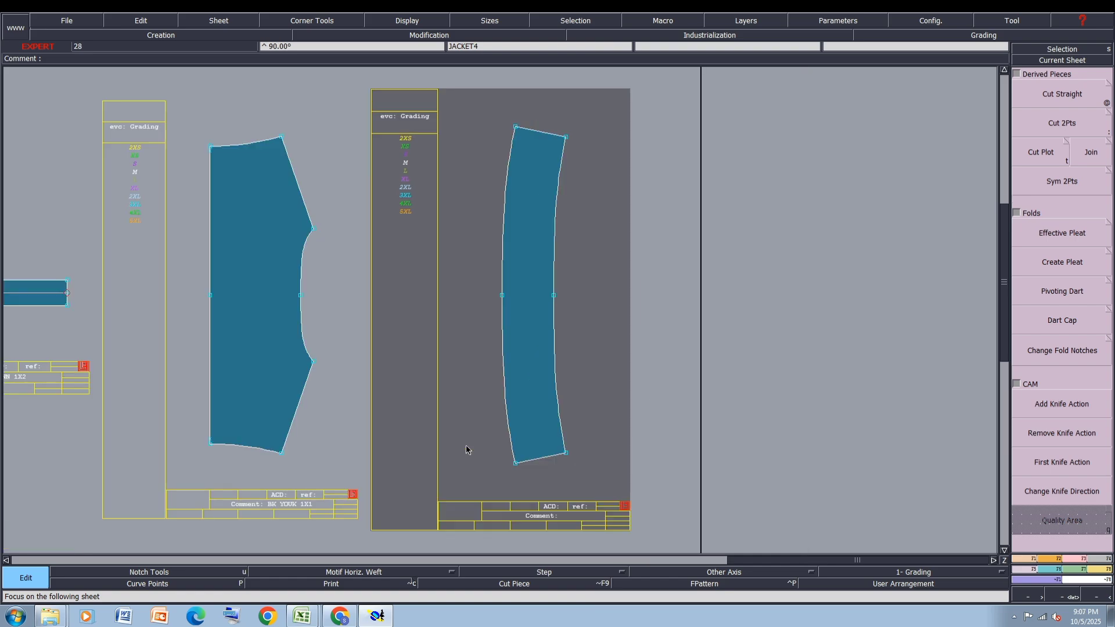
# Enter the comment COLLAR 1X2 for the curved collar piece
pyautogui.click(565, 516)
pyautogui.write('COLLAR 1X2')
pyautogui.press('Return')
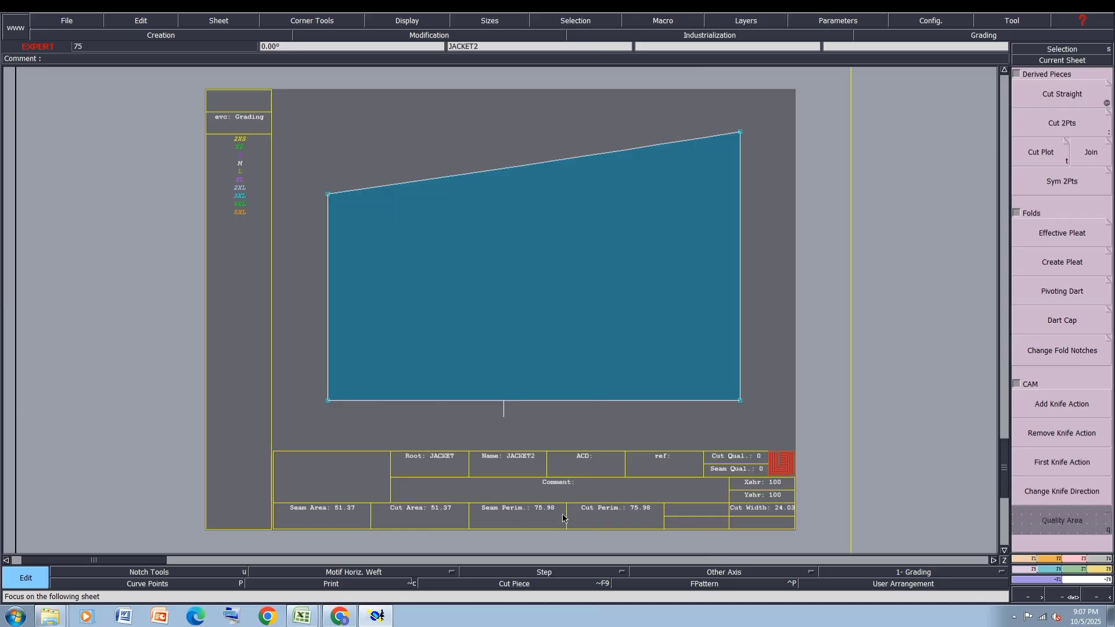
# Enter the comment SLV CUTT 1X2 for the small sleeve cut piece with the slanted upper edge
pyautogui.click(578, 486)
pyautogui.write('SLV')
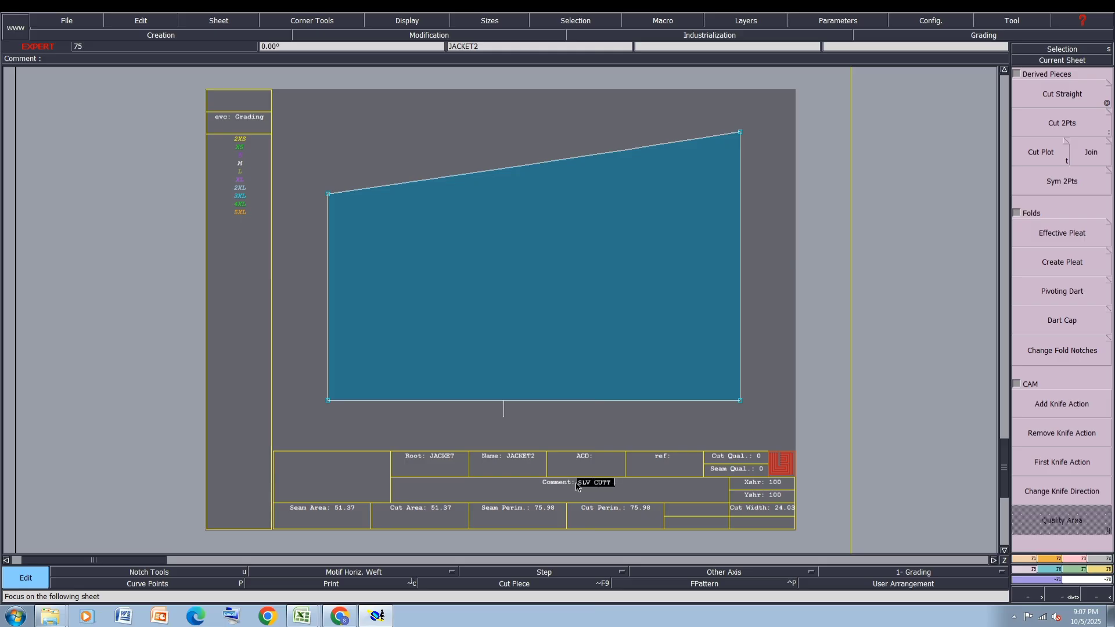
pyautogui.write(' CUTT 1X2')
pyautogui.press('Return')
# Enter the comment SLEEVE 1X2 for the main sleeve piece and go on to the model's image sheet
pyautogui.press('pagedown')
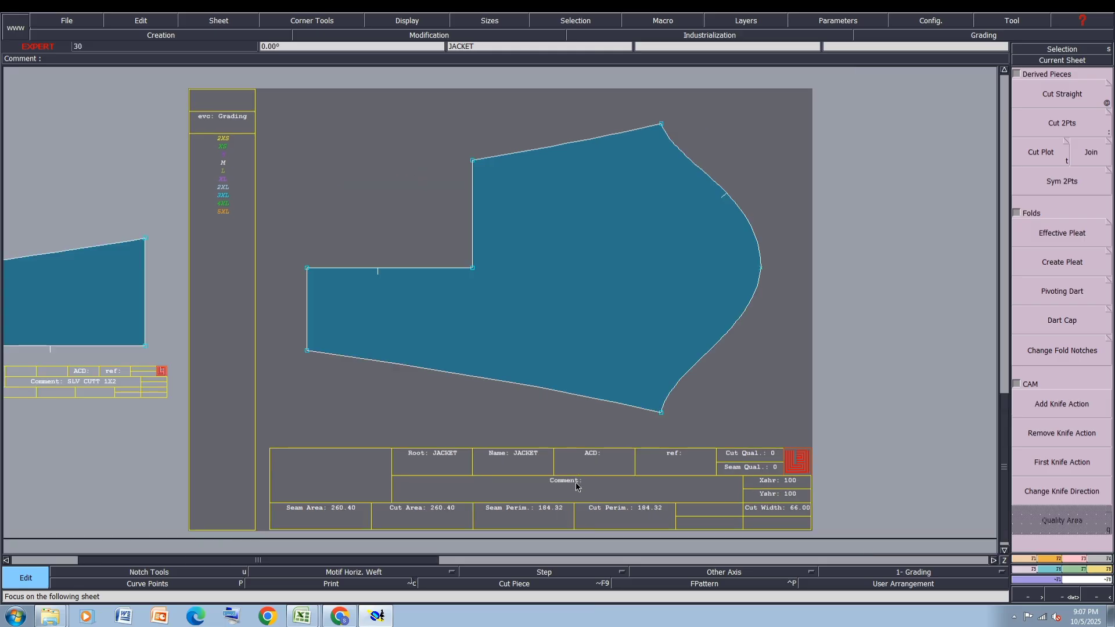
pyautogui.click(589, 482)
pyautogui.write('SLEEVE 1X2')
pyautogui.press('Return')
pyautogui.press('pagedown')
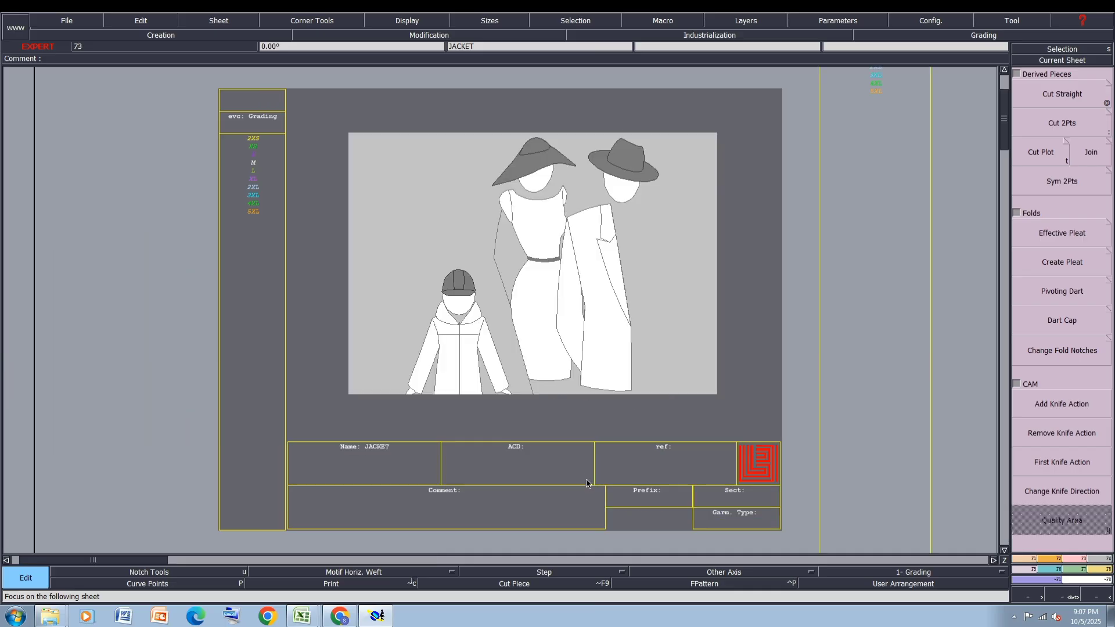
# Select all sheets except the base pattern sheet with the overlaid construction lines, and display only those selected sheets
pyautogui.press('j')
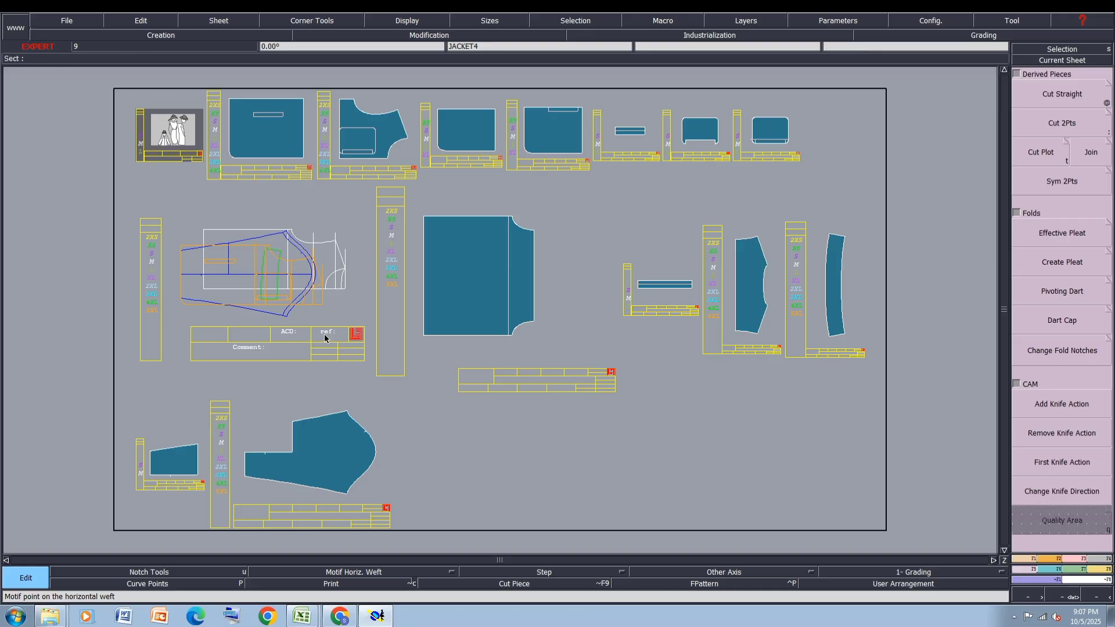
pyautogui.hotkey('ctrl', 'a')
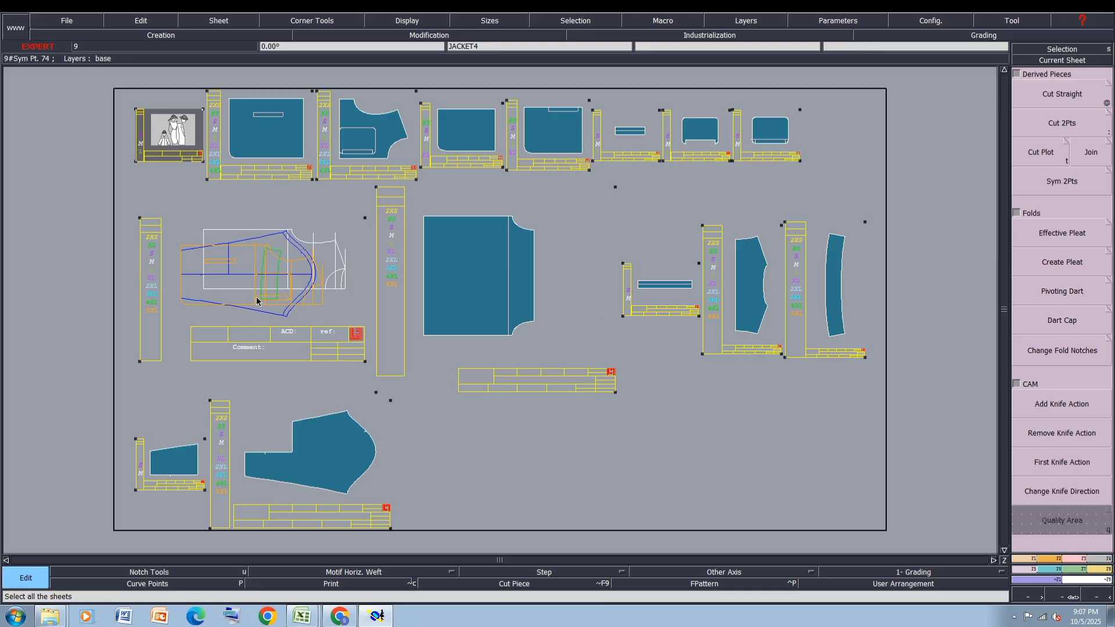
pyautogui.press('i')
pyautogui.click(256, 262)
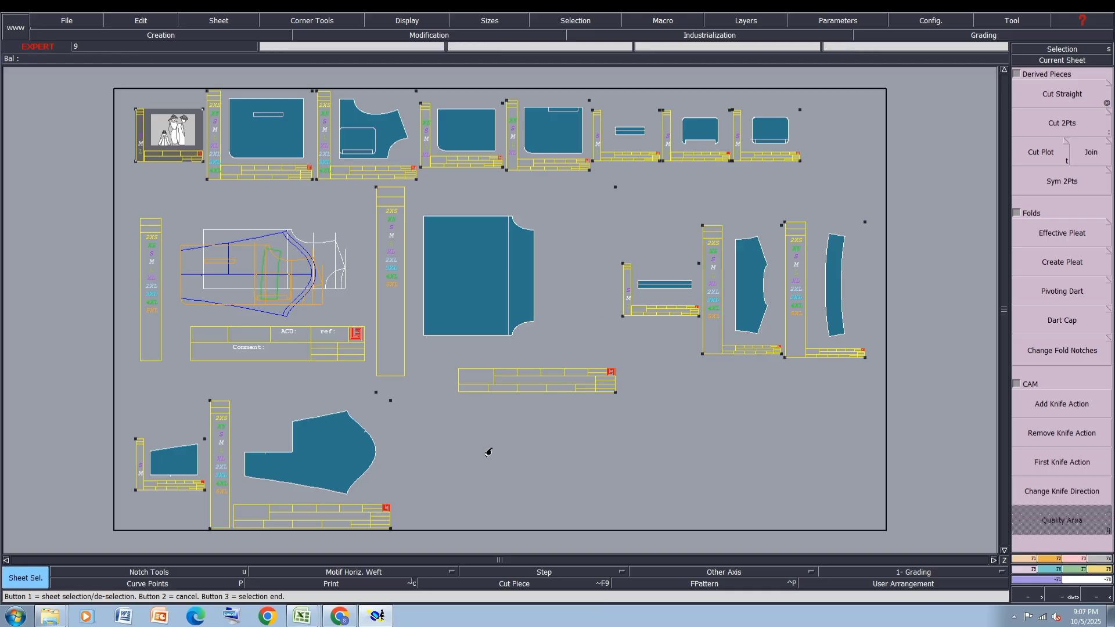
pyautogui.rightClick(572, 458)
pyautogui.press('s')
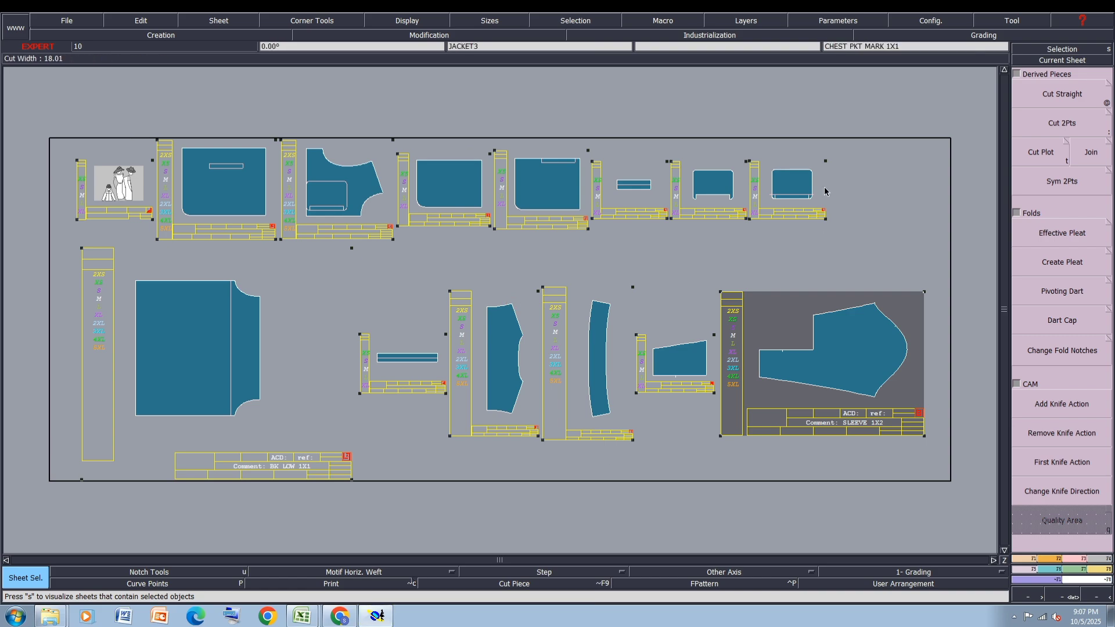
# Select all the jacket pieces and give their lines a seam value of 1.00 cm at beginning and end
pyautogui.moveTo(916, 93); pyautogui.dragTo(125, 447)
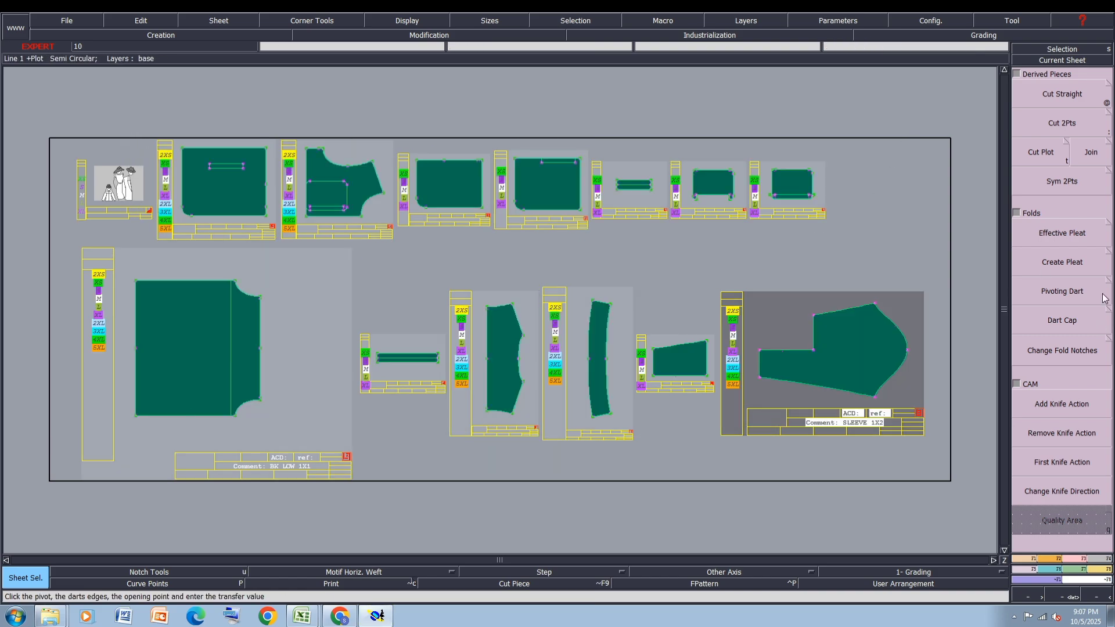
pyautogui.click(1094, 559)
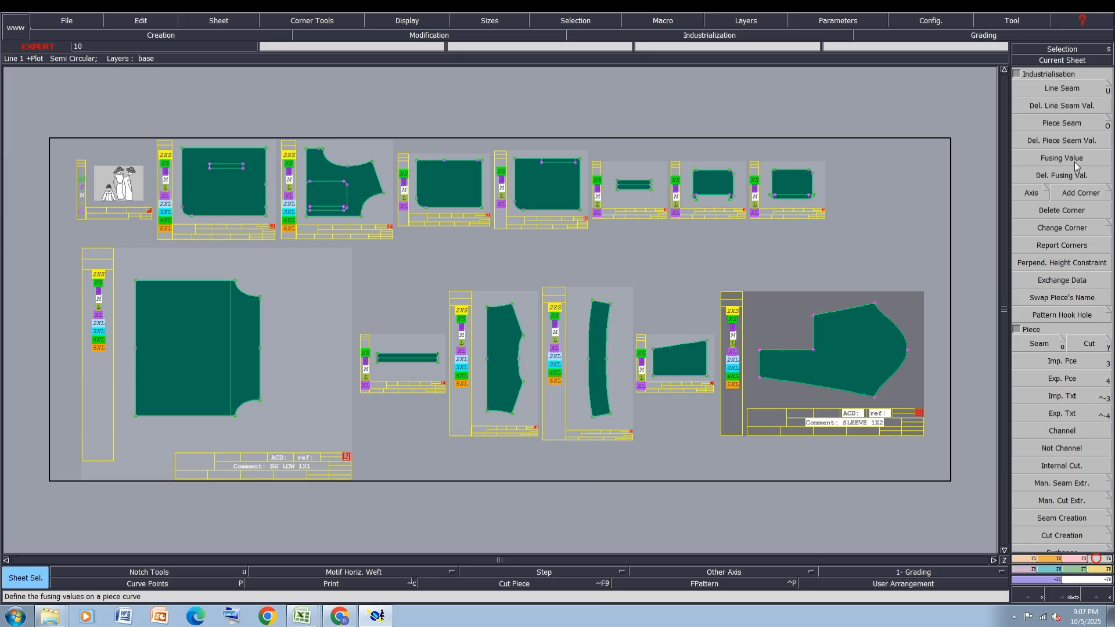
pyautogui.click(1063, 92)
pyautogui.click(222, 249)
pyautogui.write('1.00')
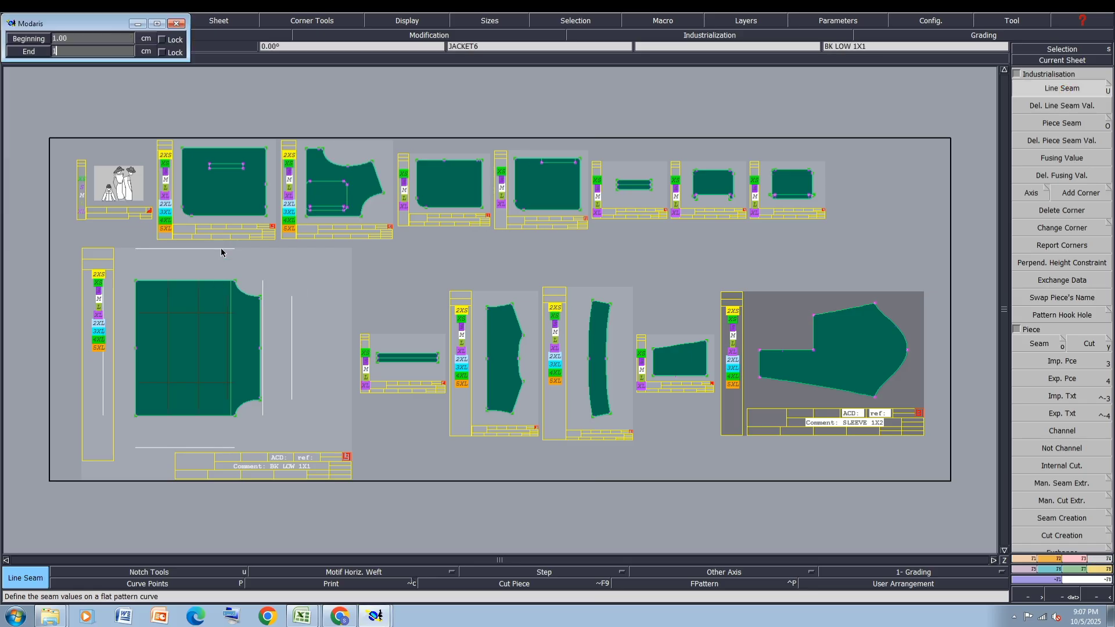
pyautogui.press('Return')
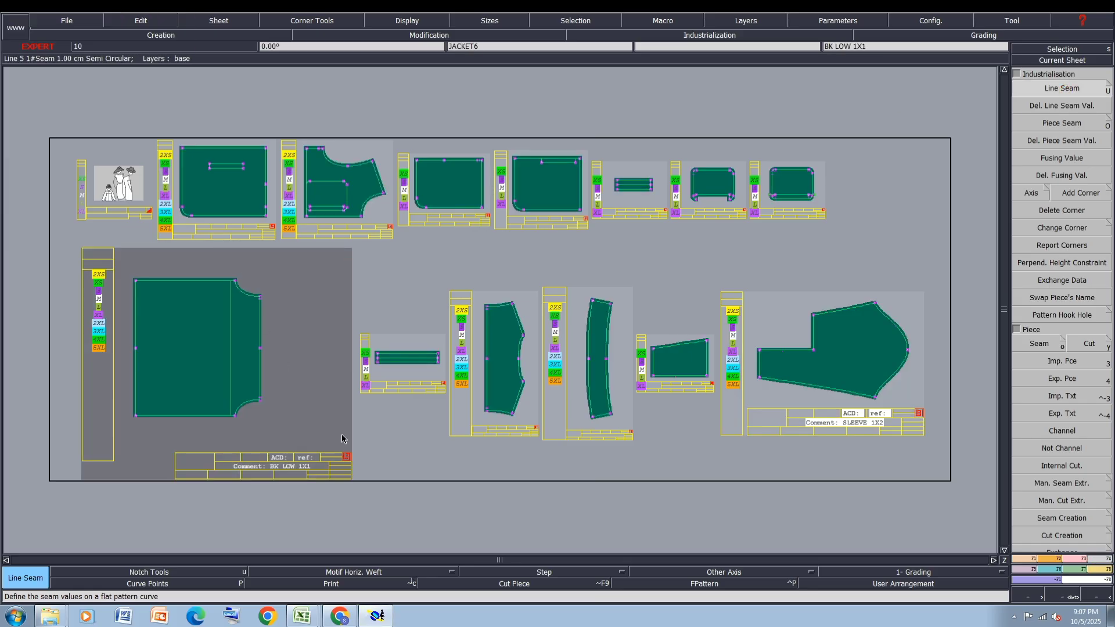
# Delete the line seam values from the straight left edge and the rounded lower corner of the FRNT BTM piece
pyautogui.scroll(2, 179, 164)
pyautogui.scroll(3, 179, 163)
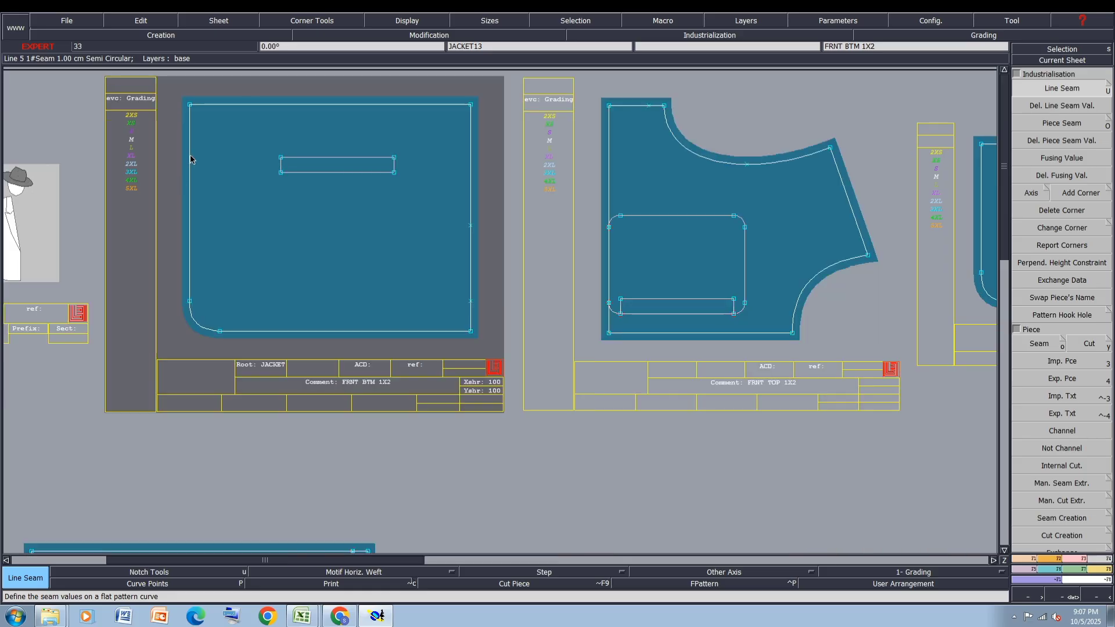
pyautogui.click(1067, 102)
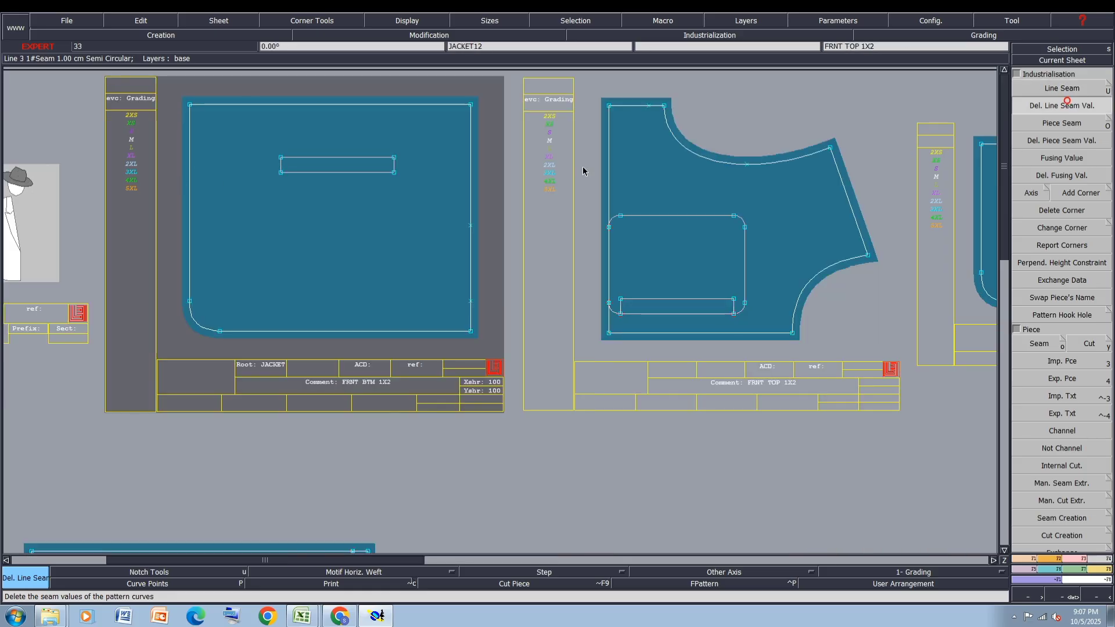
pyautogui.click(189, 147)
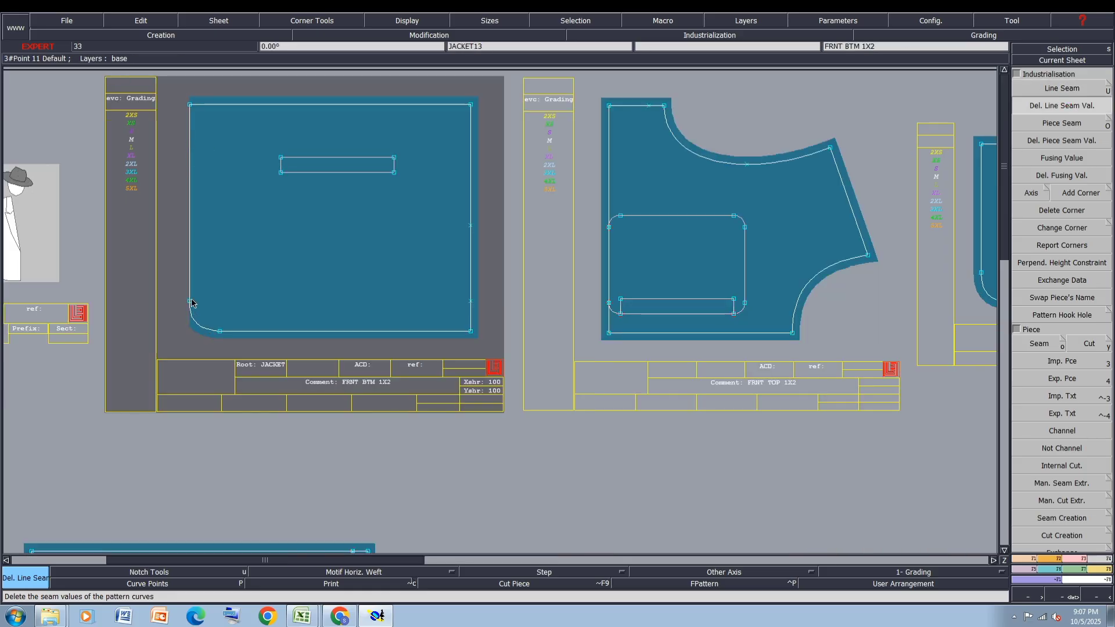
pyautogui.click(197, 323)
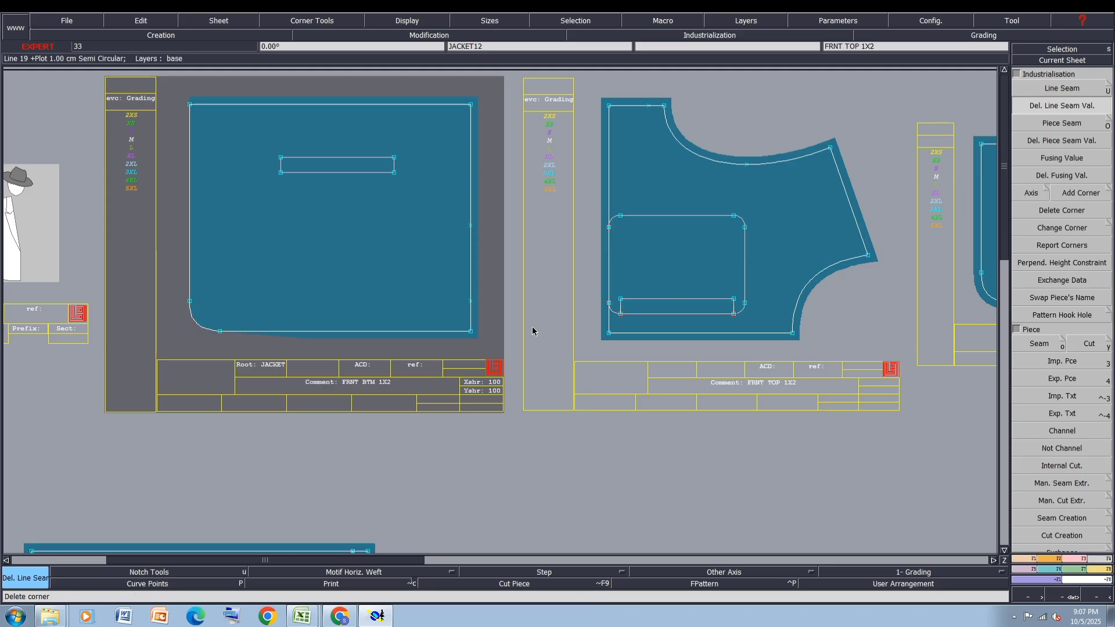
# Set the line seam value along the bottom edge of the FRNT BTM piece to 0.5 cm
pyautogui.press('u')
pyautogui.click(373, 335)
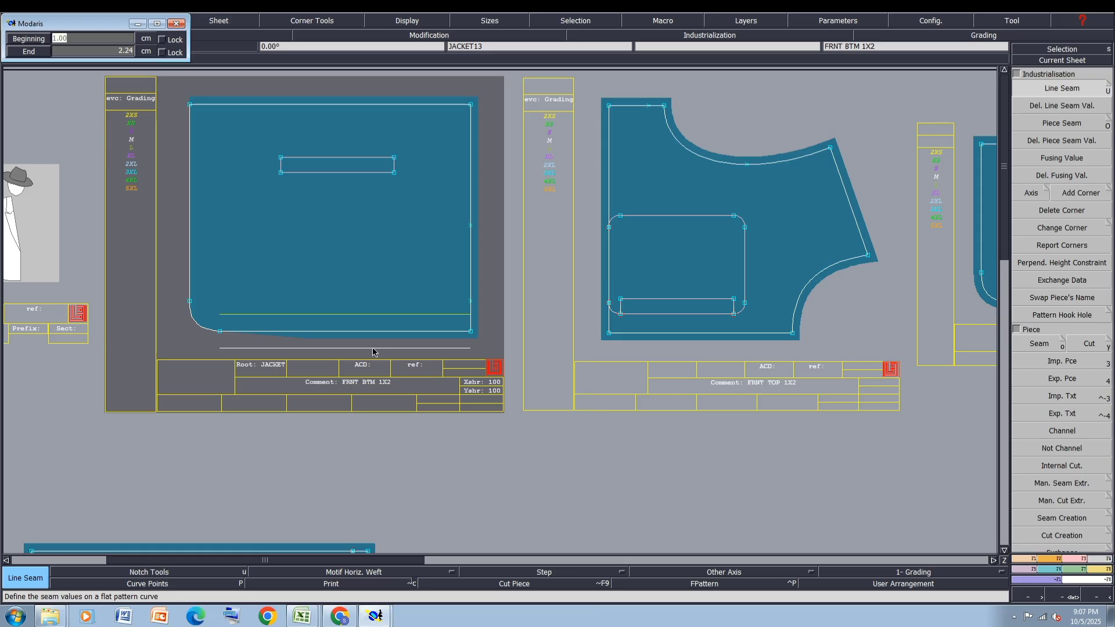
pyautogui.write('.5')
pyautogui.press('Return')
pyautogui.press('Return')
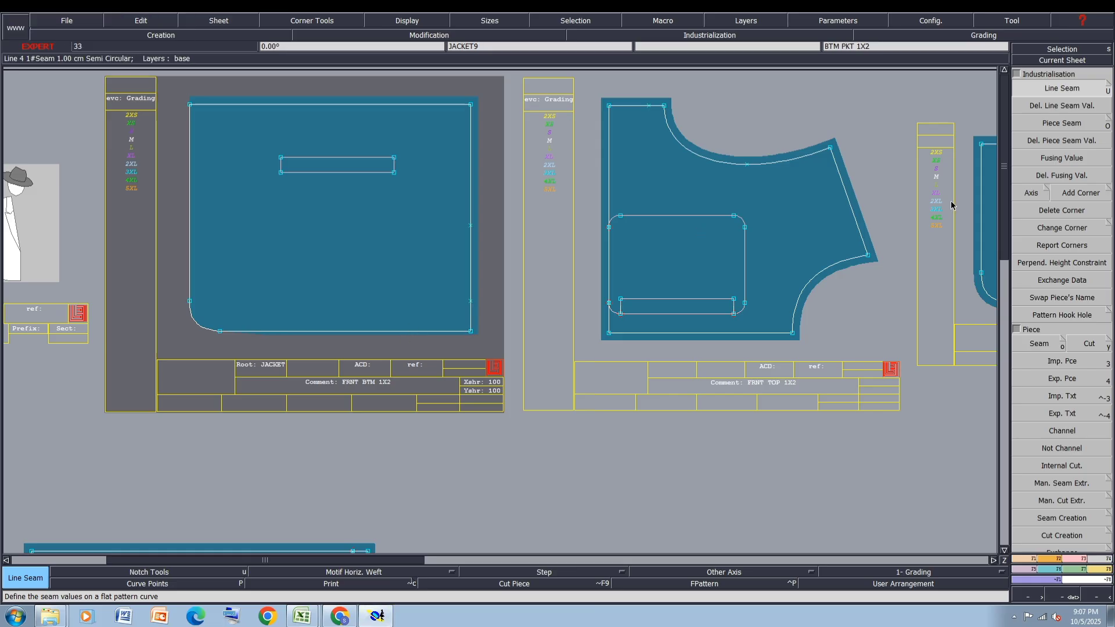
# Try the Fillet, Previous Symmetry and Bevel corner types where the FRNT BTM piece's bottom edge meets its rounded corner
pyautogui.click(1078, 193)
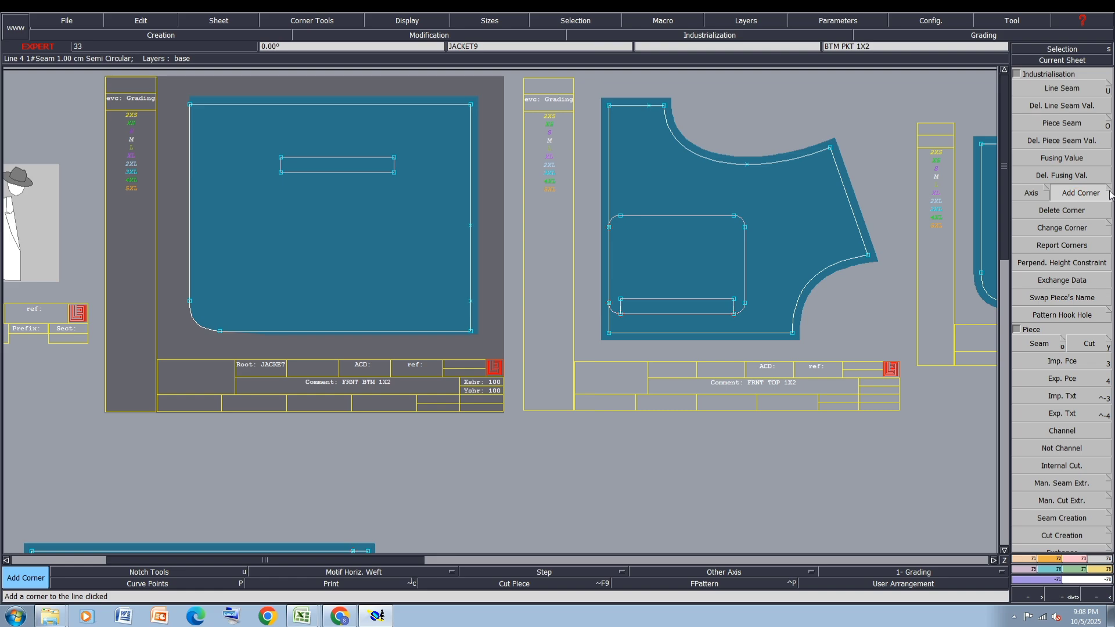
pyautogui.click(1105, 188)
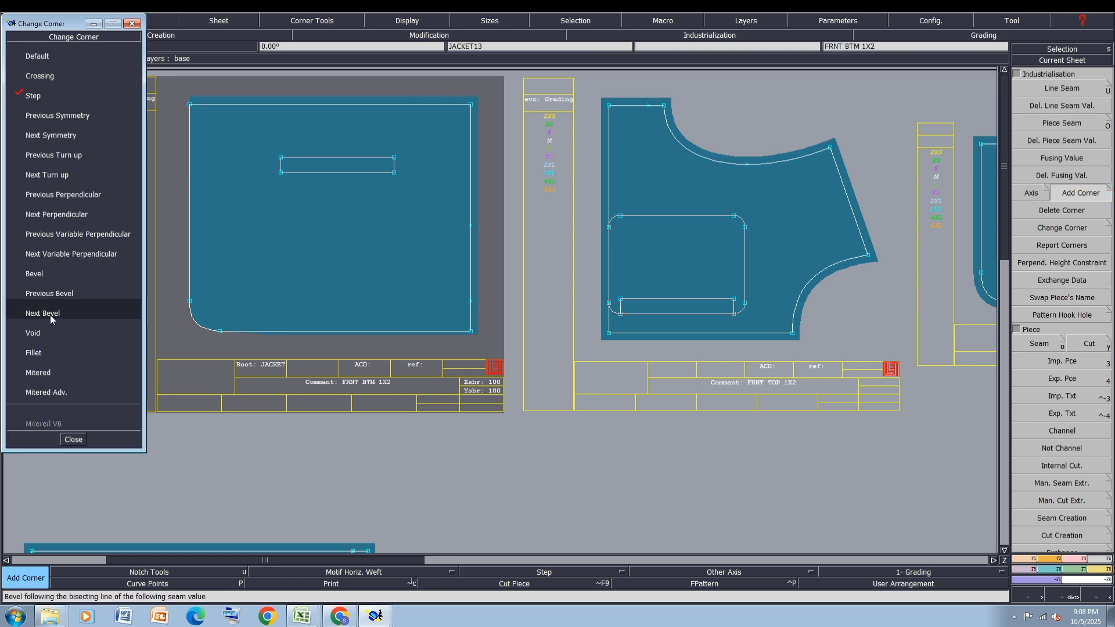
pyautogui.click(42, 352)
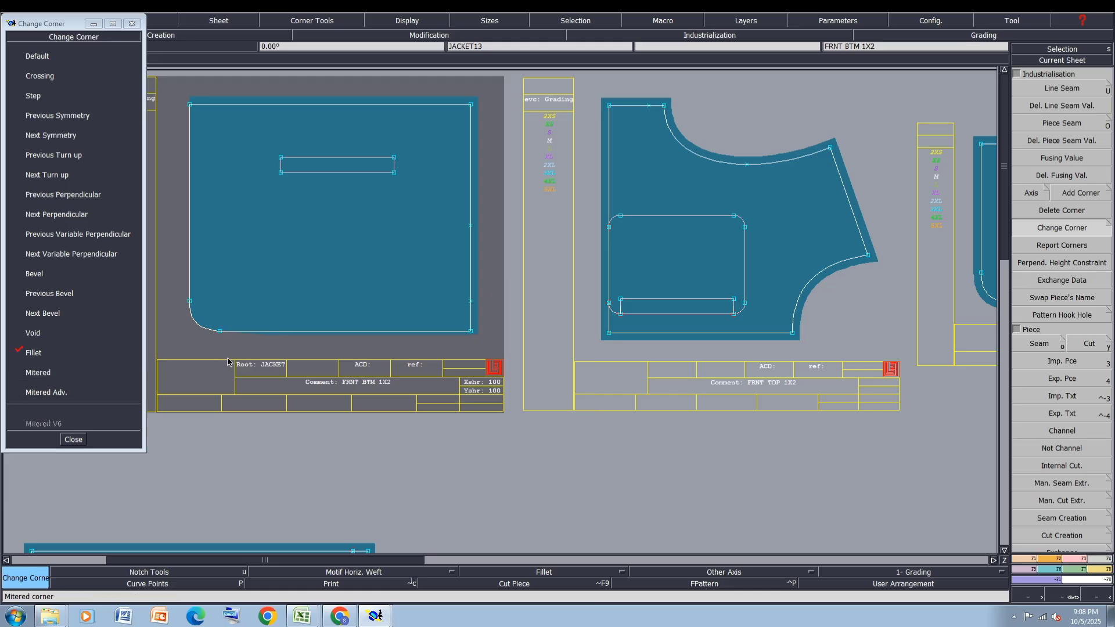
pyautogui.click(39, 114)
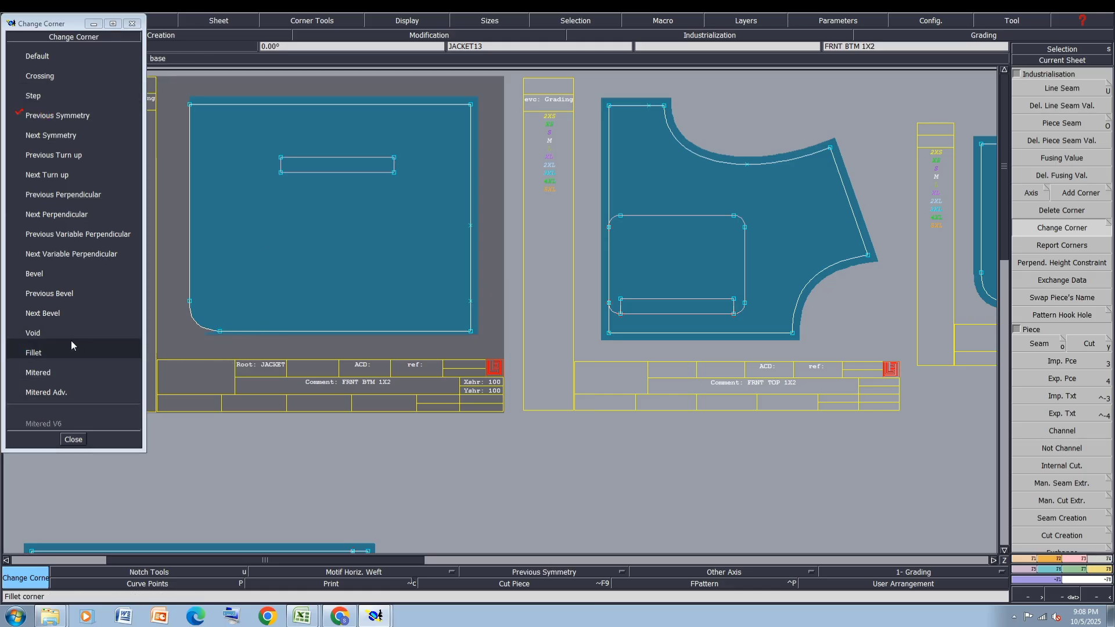
pyautogui.click(44, 275)
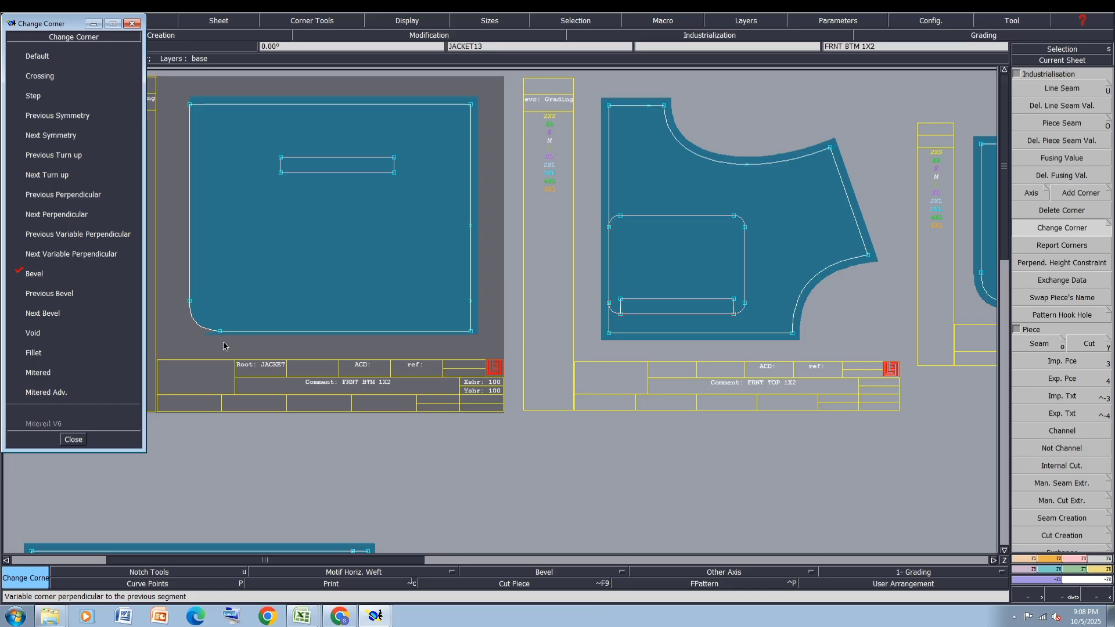
pyautogui.scroll(2, 221, 333)
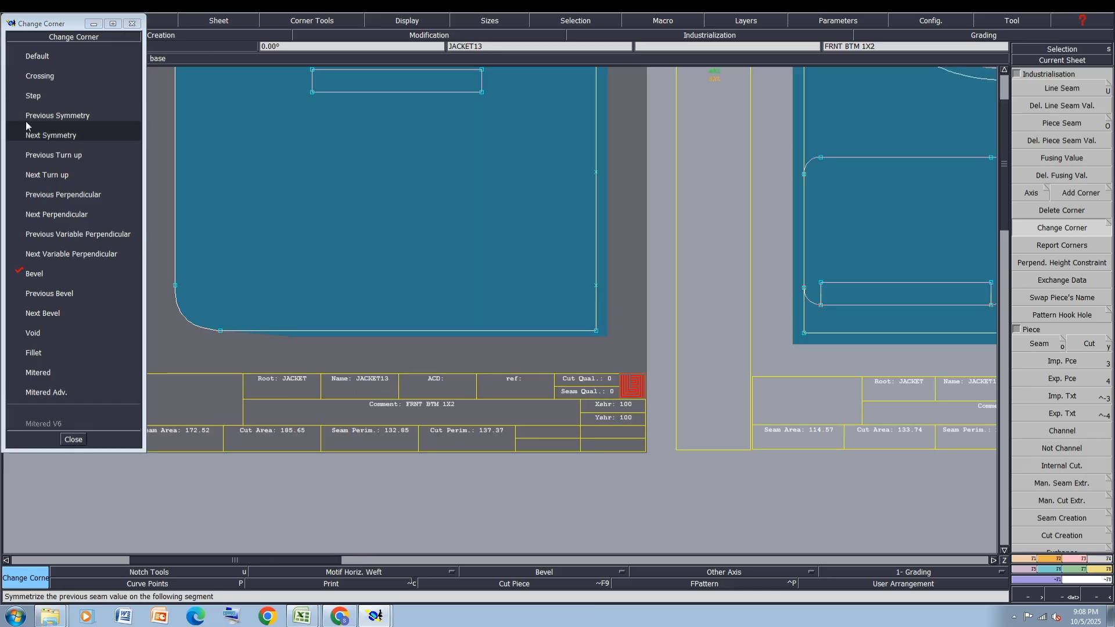
# Try Previous Symmetry, Next Symmetry, Previous Turn up and Fillet at the same seam corner of the FRNT BTM piece
pyautogui.click(37, 110)
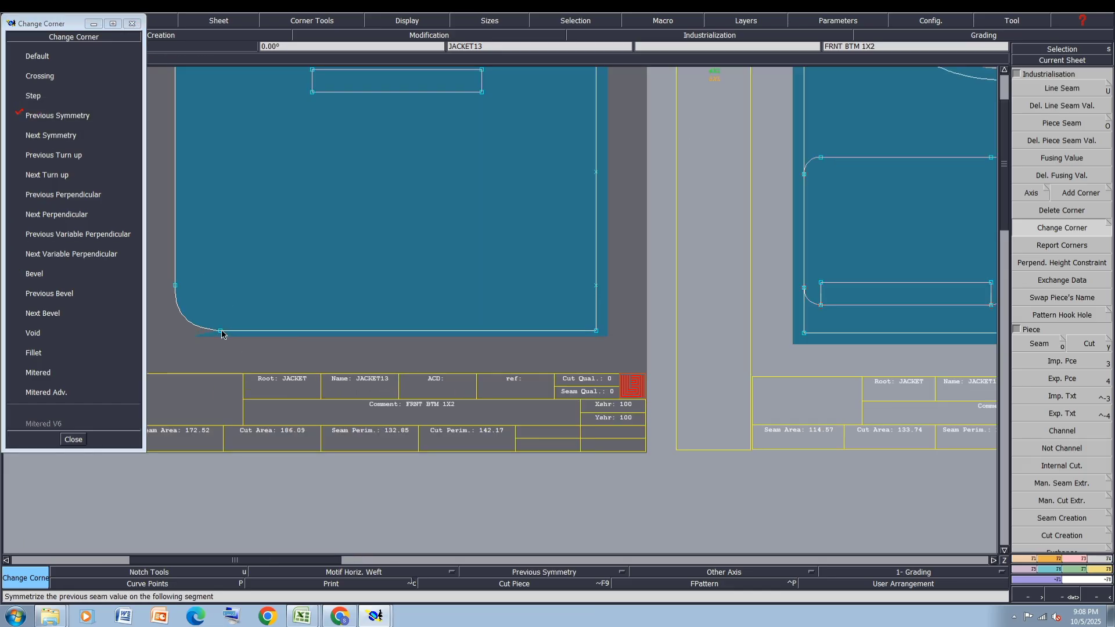
pyautogui.click(50, 134)
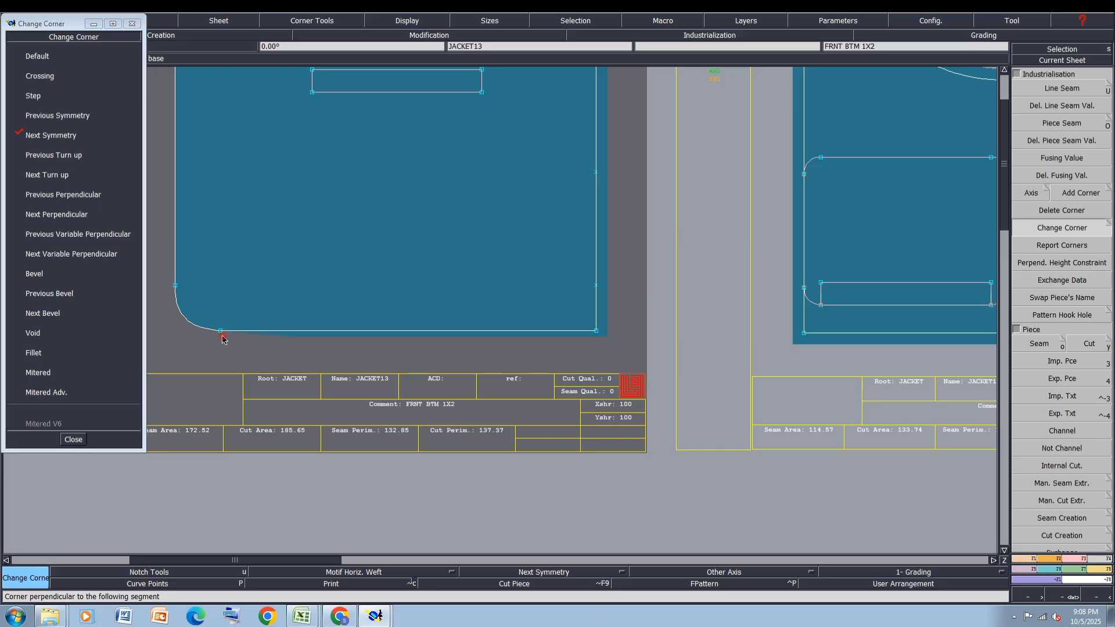
pyautogui.click(55, 155)
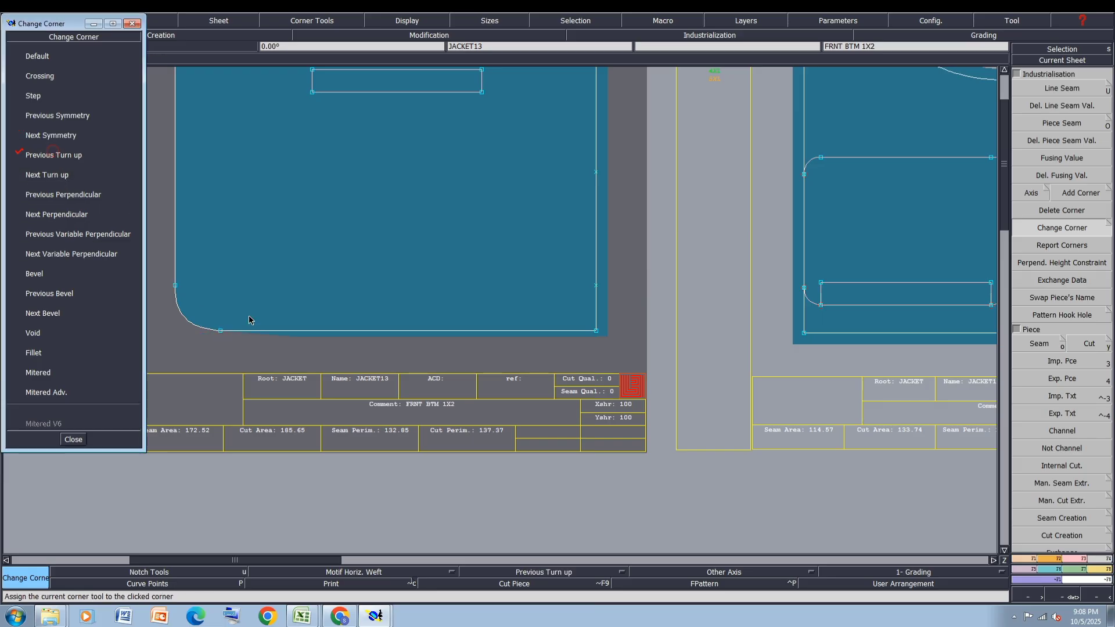
pyautogui.click(220, 331)
pyautogui.click(36, 353)
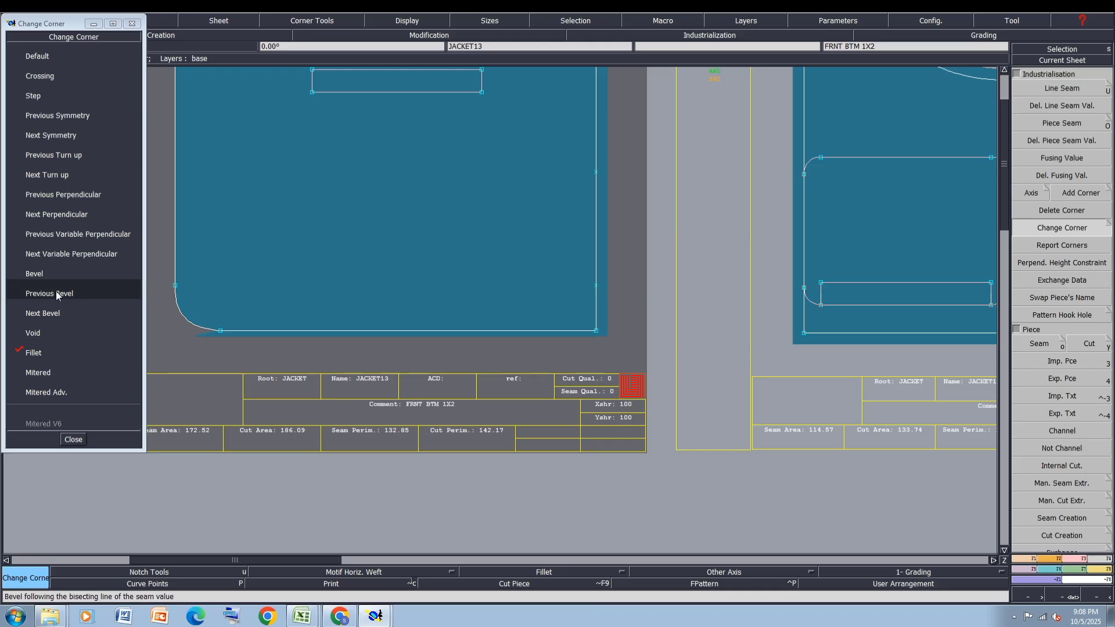
# Apply the Previous Perpendicular corner type where the FRNT BTM bottom seam meets the rounded corner, and close the corner options
pyautogui.click(56, 195)
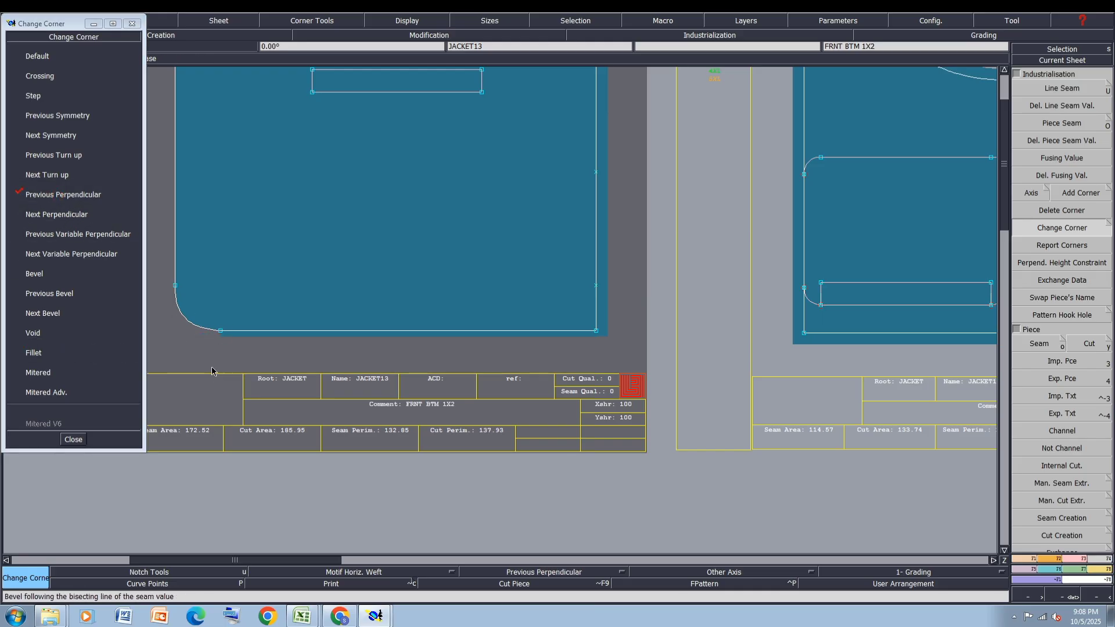
pyautogui.scroll(-2, 252, 364)
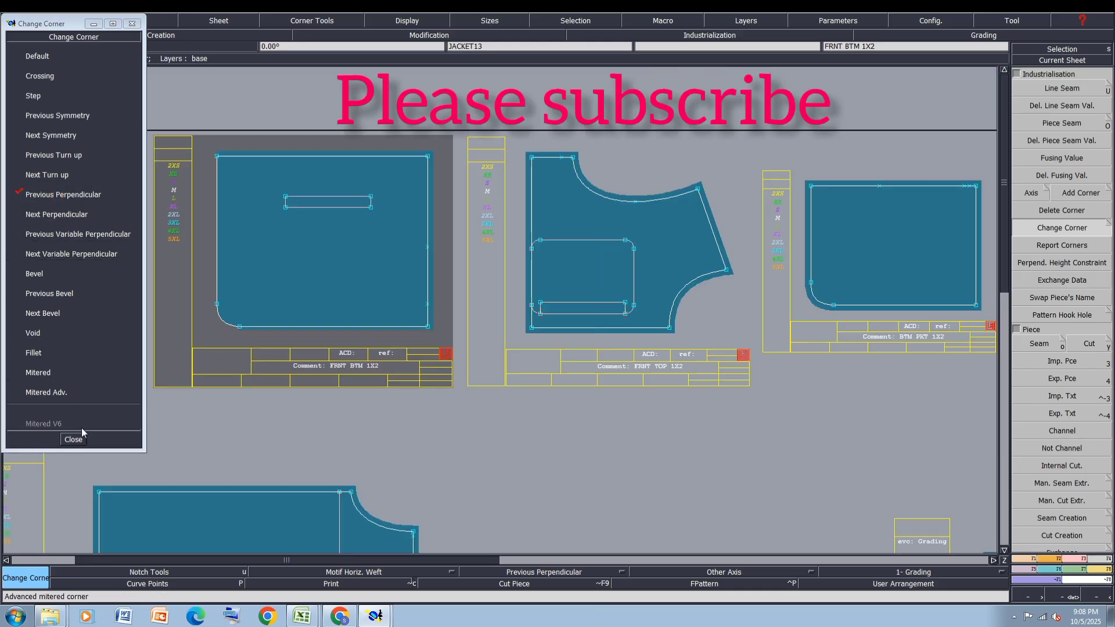
pyautogui.click(73, 439)
# Set the first BTM PKT piece's bottom edge seam to 0.5 cm and delete the seam values from its left edge and rounded corner
pyautogui.scroll(-2, 372, 270)
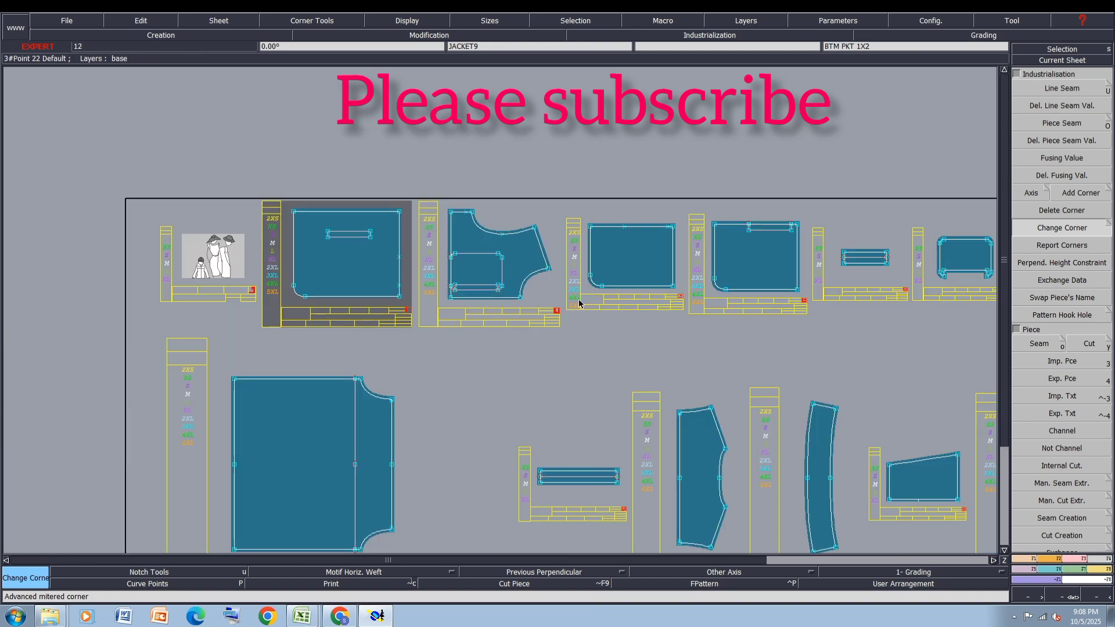
pyautogui.scroll(1, 664, 297)
pyautogui.scroll(2, 663, 296)
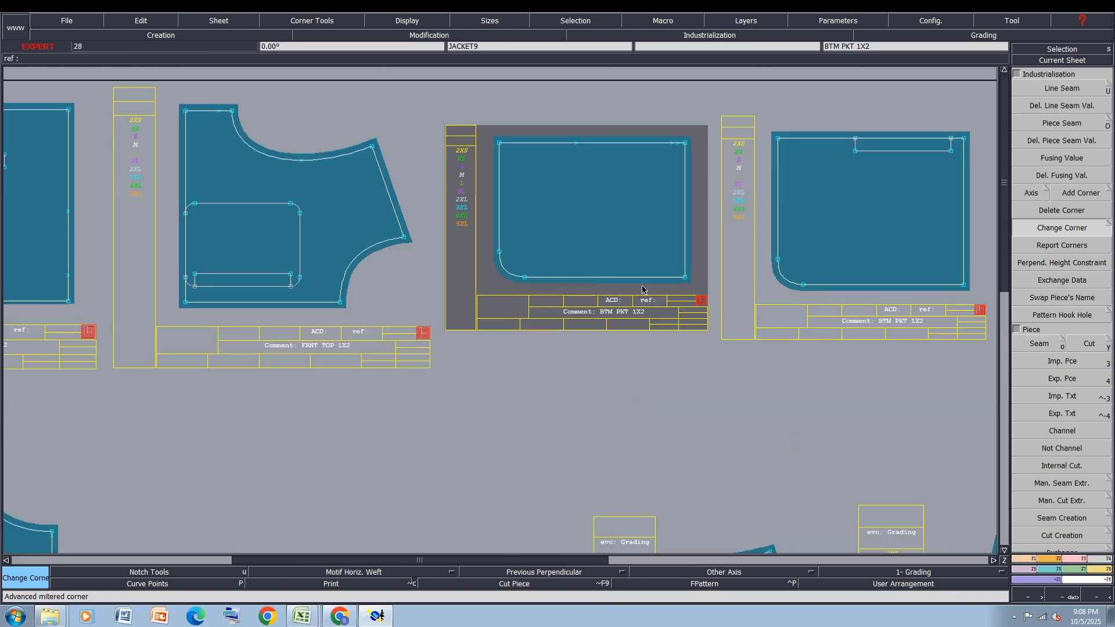
pyautogui.press('u')
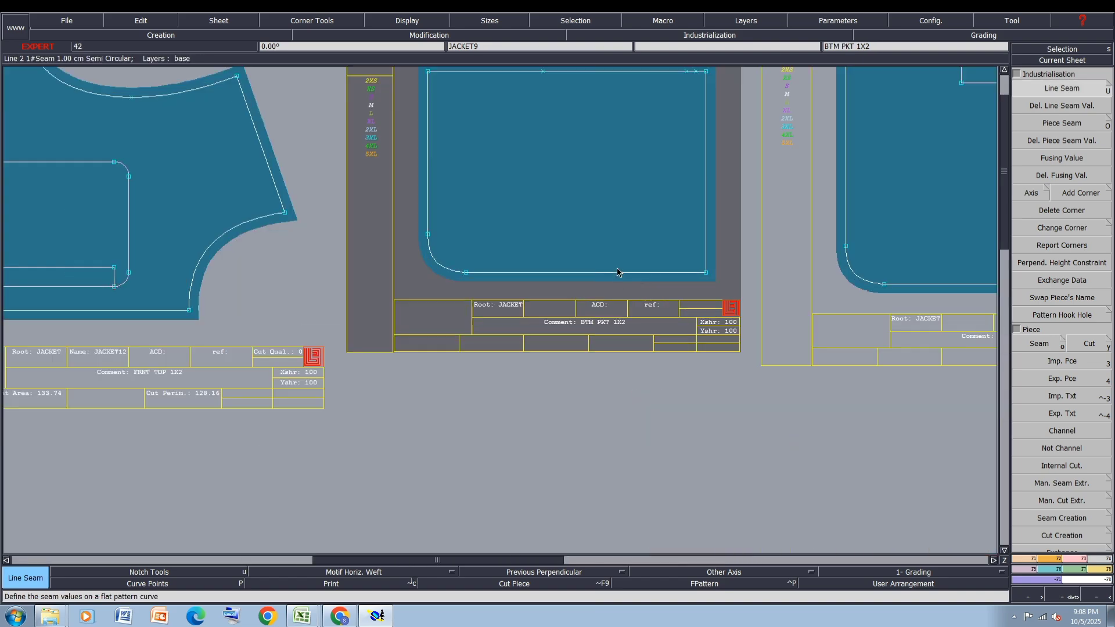
pyautogui.click(617, 272)
pyautogui.write('.5')
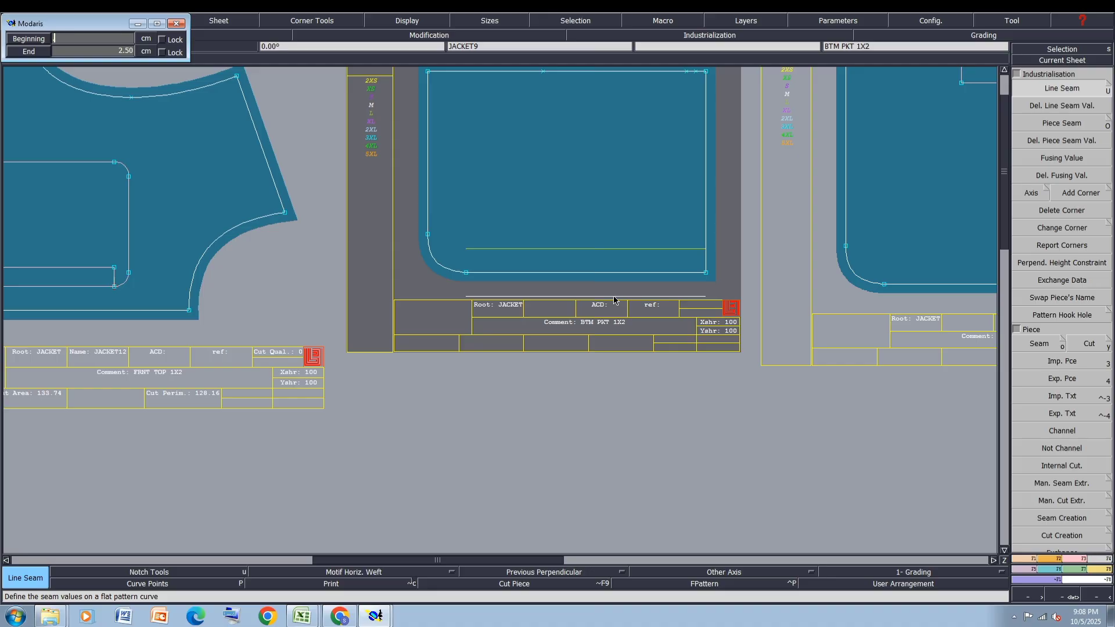
pyautogui.press('Tab')
pyautogui.write('.5')
pyautogui.press('Return')
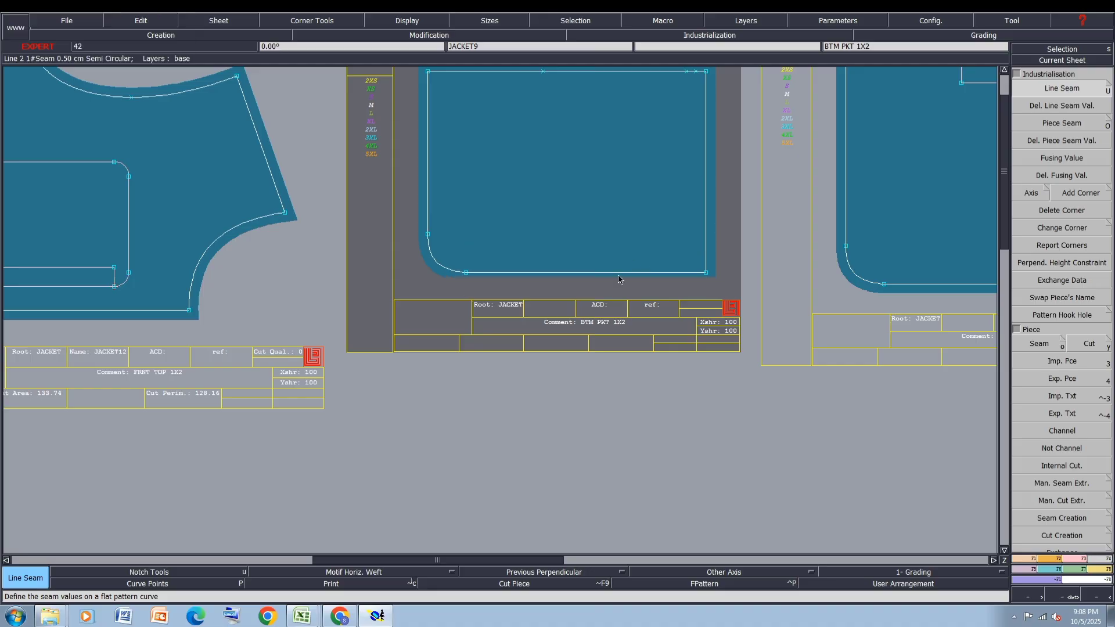
pyautogui.click(1062, 107)
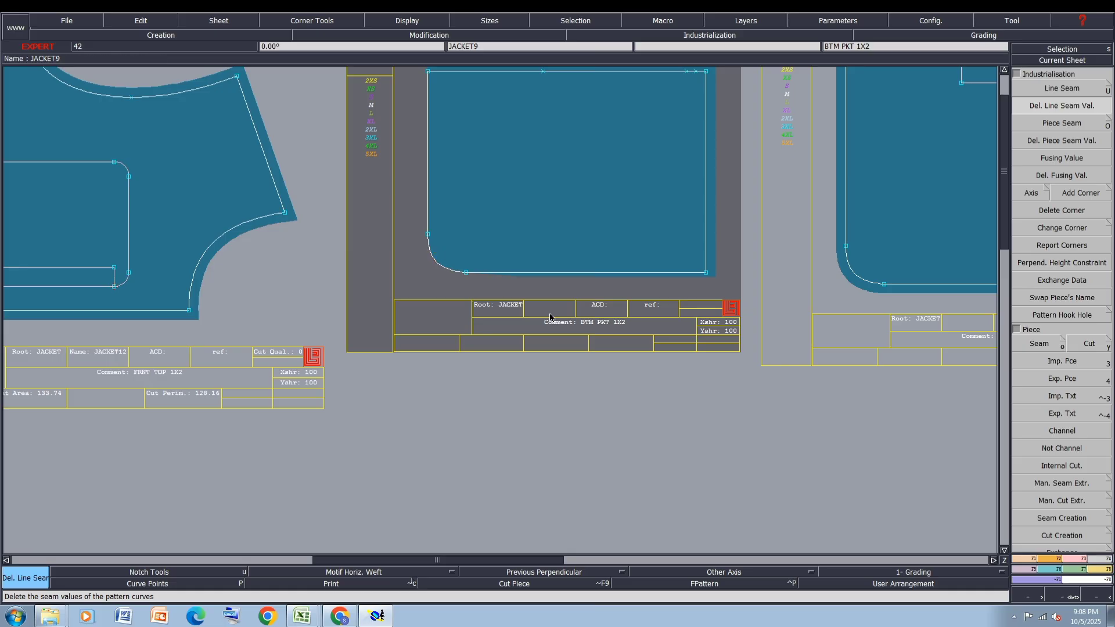
# Try the Void and Next Perpendicular corner types where the first BTM PKT piece's bottom edge meets its rounded corner
pyautogui.click(1083, 195)
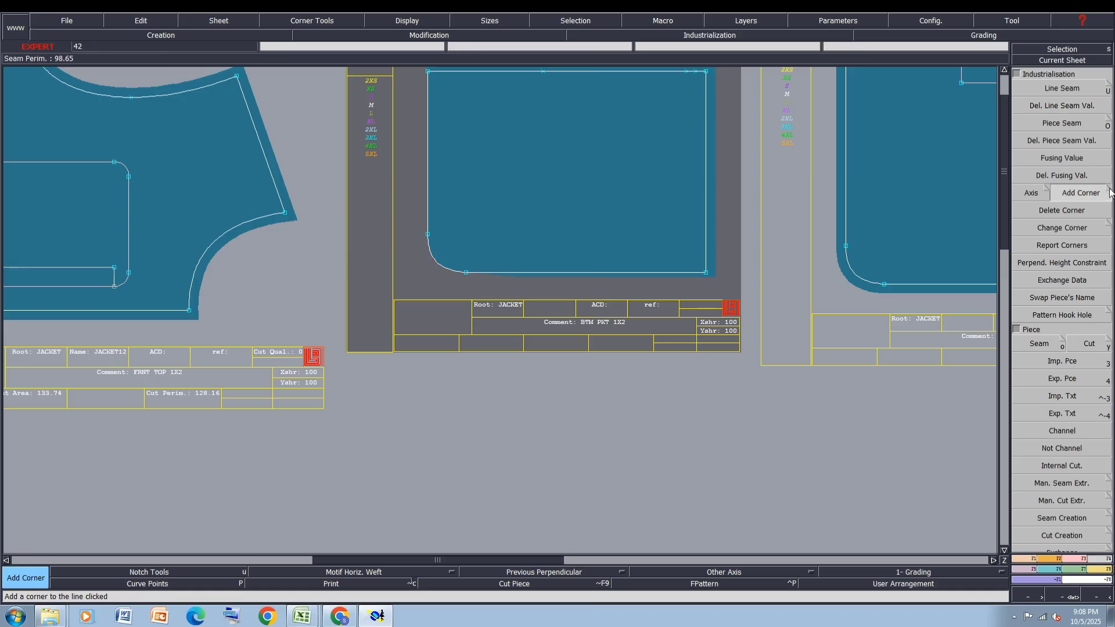
pyautogui.click(50, 181)
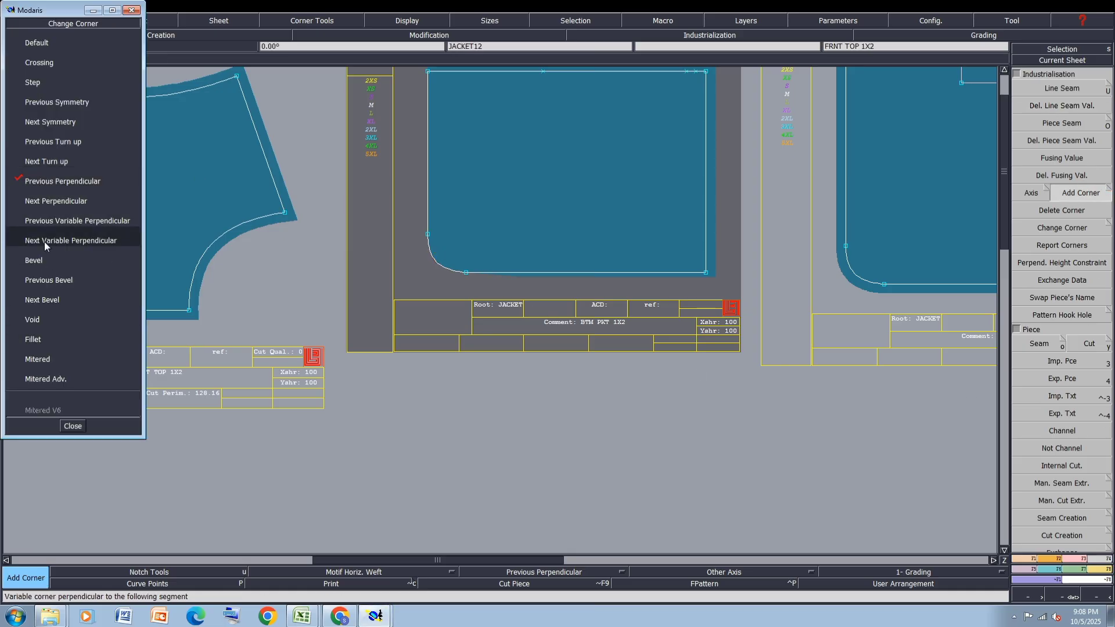
pyautogui.click(36, 338)
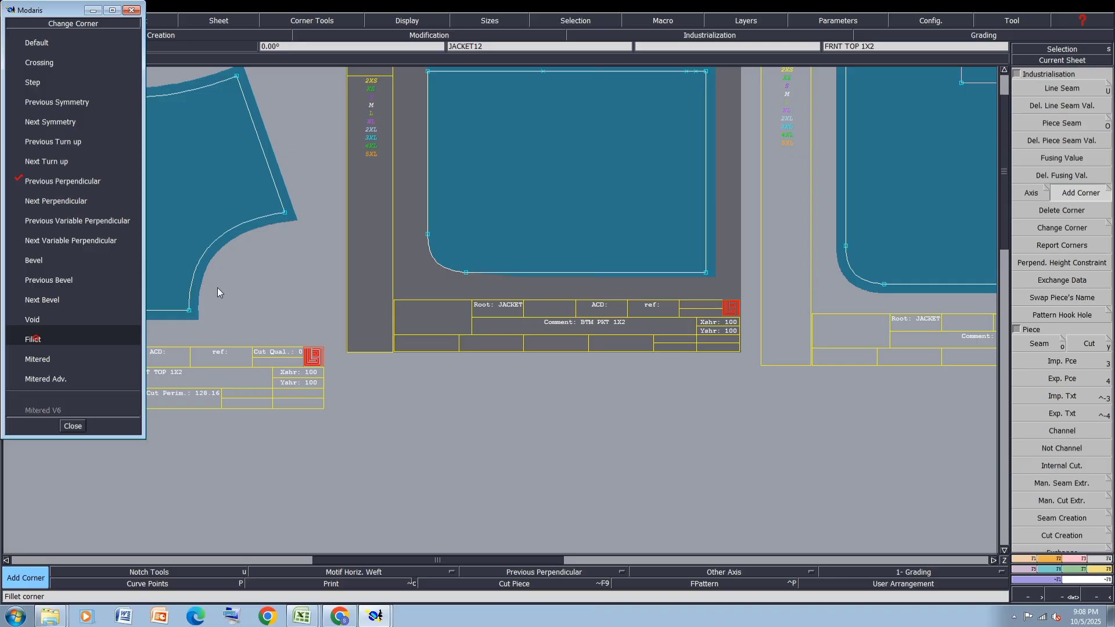
pyautogui.click(467, 273)
pyautogui.click(58, 201)
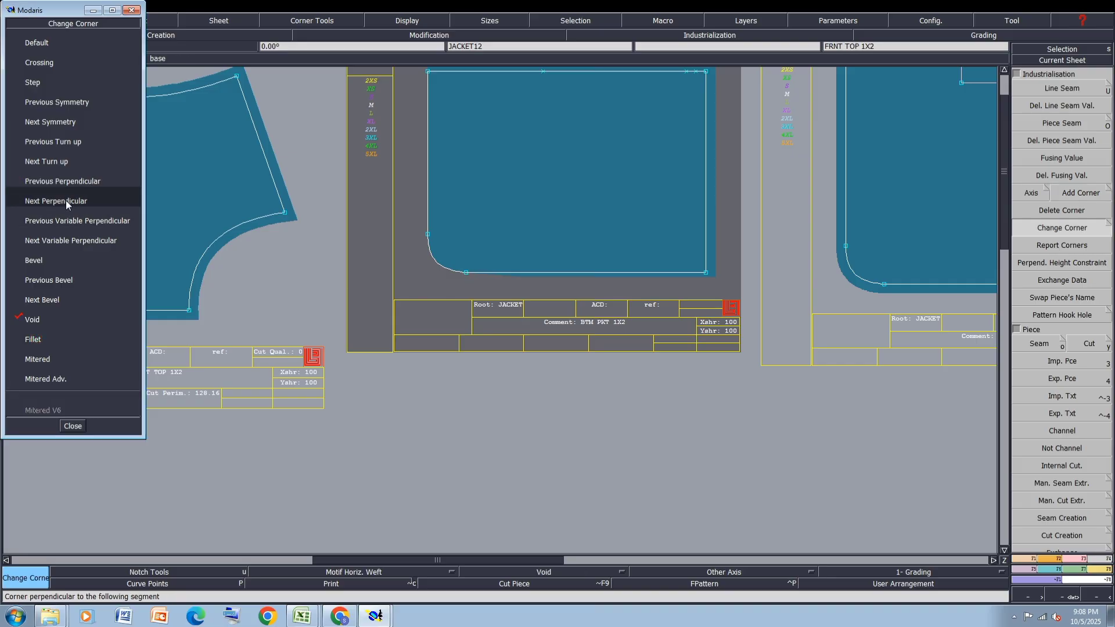
pyautogui.click(487, 298)
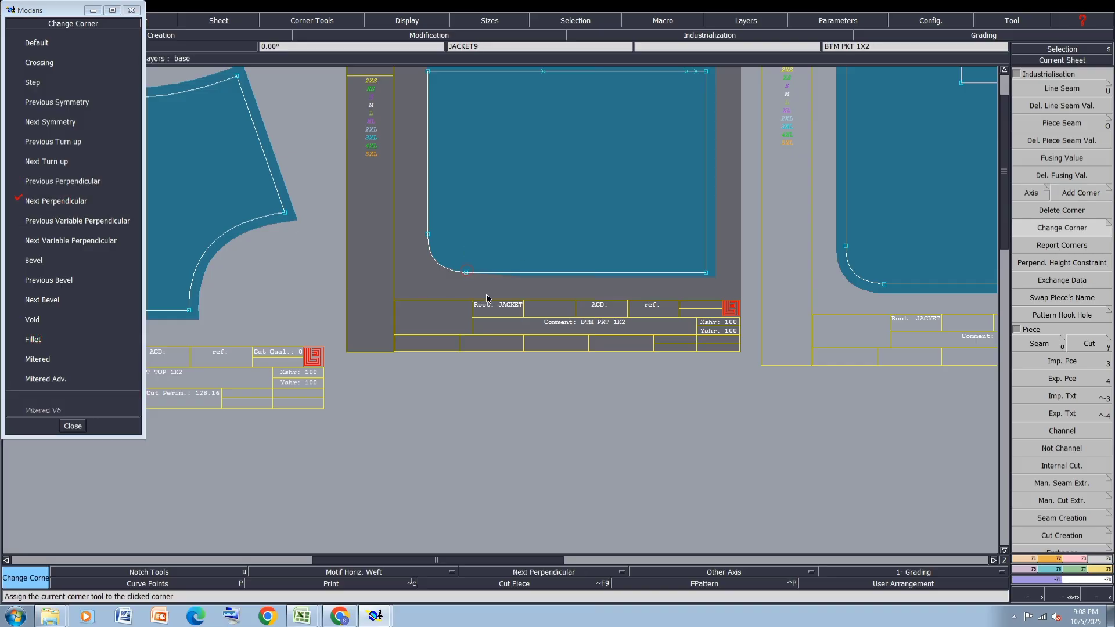
# Try Previous Perpendicular at the same corner of the first BTM PKT piece and apply Previous Variable Perpendicular
pyautogui.click(58, 181)
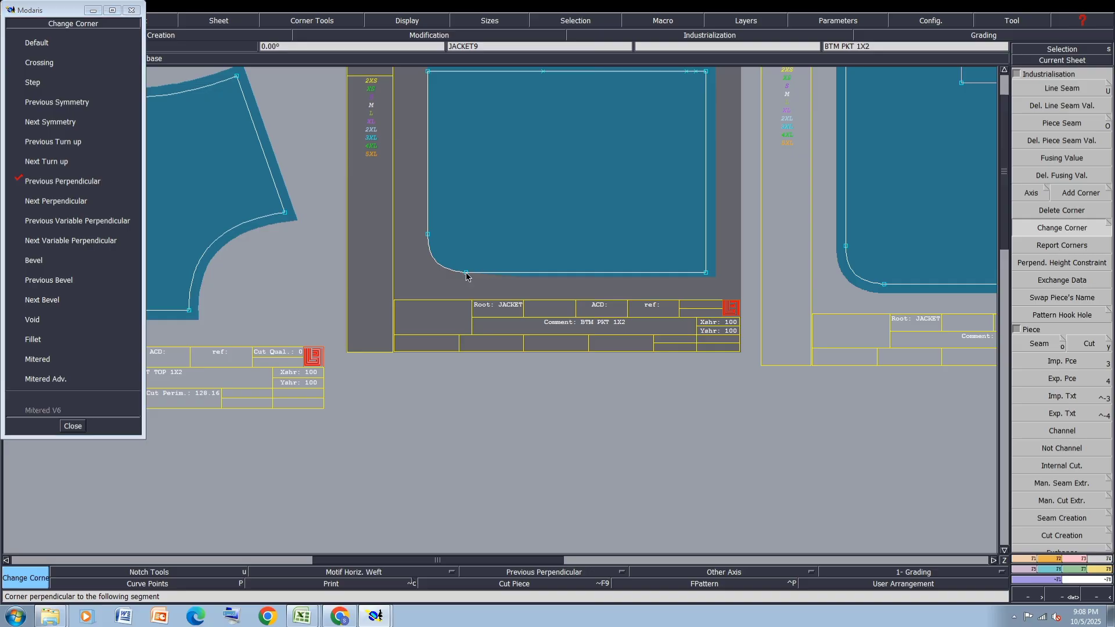
pyautogui.click(92, 220)
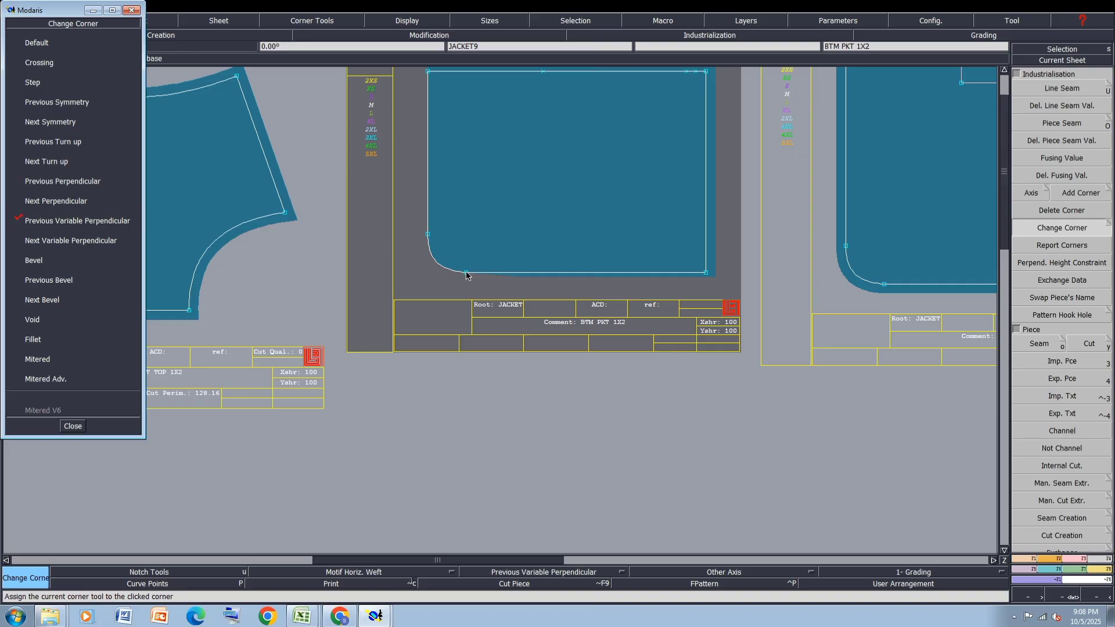
pyautogui.click(465, 273)
# Delete the seam values from the second BTM PKT piece's left edge and rounded corner, and set its bottom edge seam to 0.5 cm
pyautogui.scroll(-2, 298, 305)
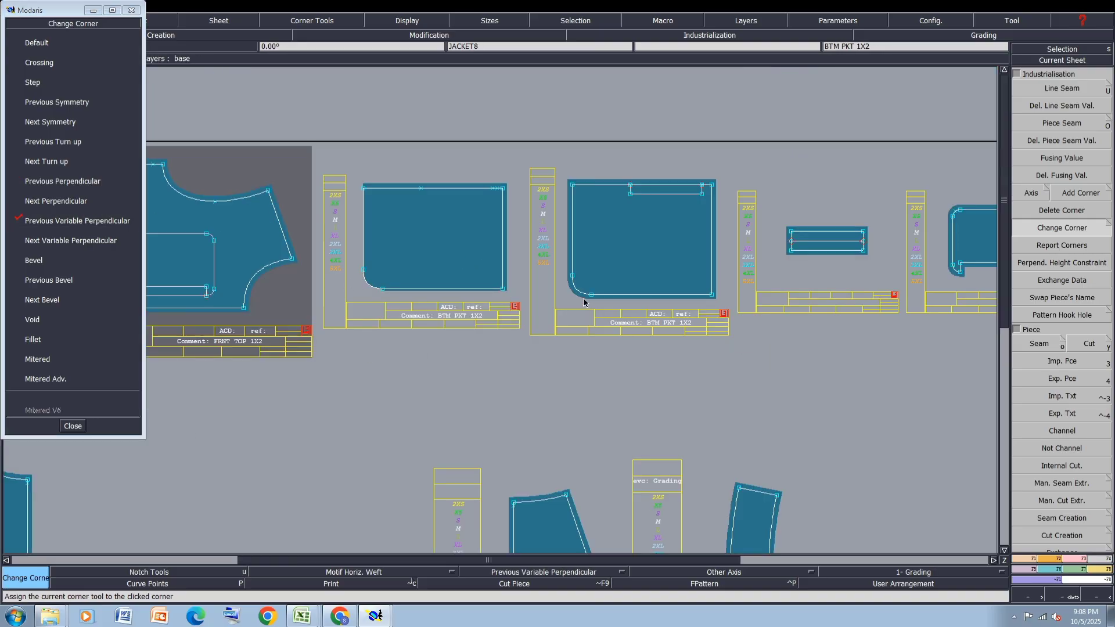
pyautogui.scroll(1, 710, 228)
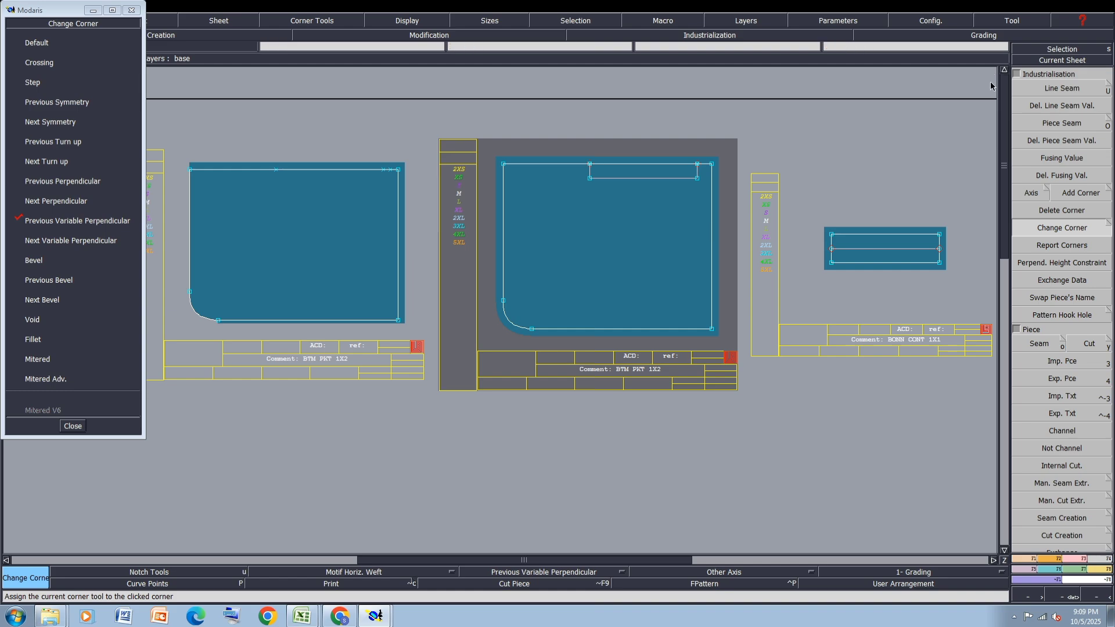
pyautogui.click(1061, 106)
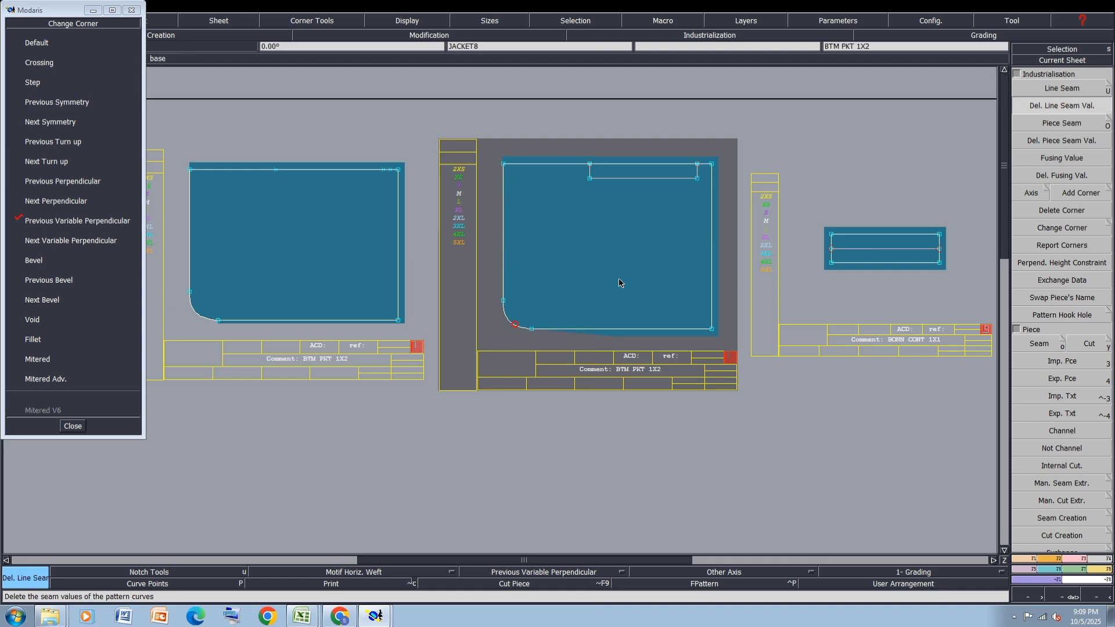
pyautogui.press('u')
pyautogui.click(617, 330)
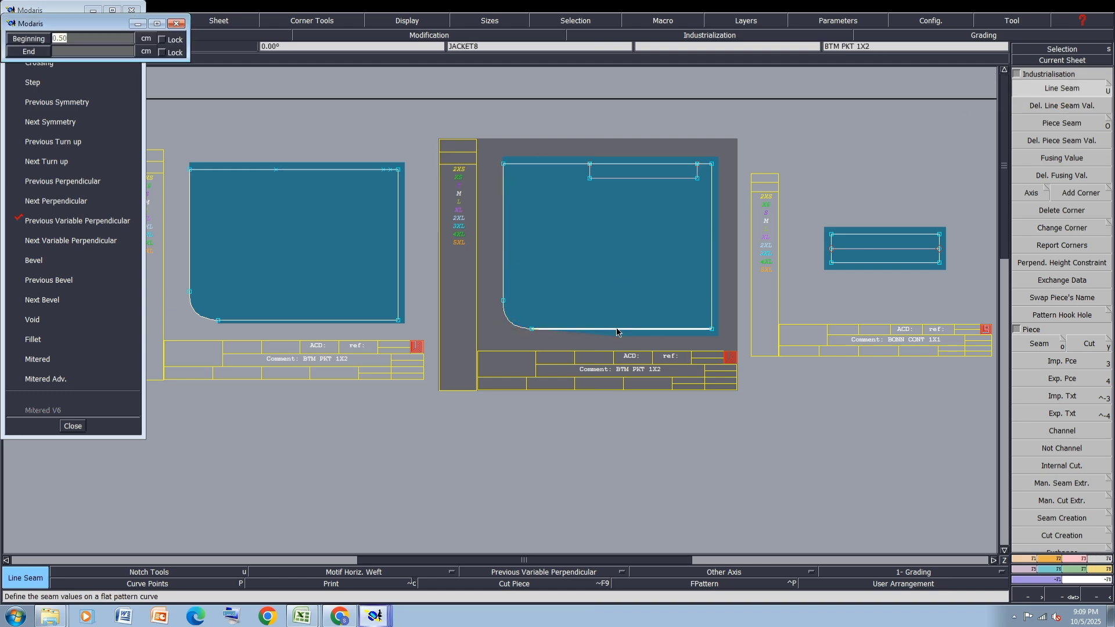
pyautogui.press('Return')
pyautogui.press('Return')
# Apply the Previous Variable Perpendicular corner type where the second BTM PKT piece's bottom edge meets its rounded corner, and close the corner options
pyautogui.scroll(1, 617, 330)
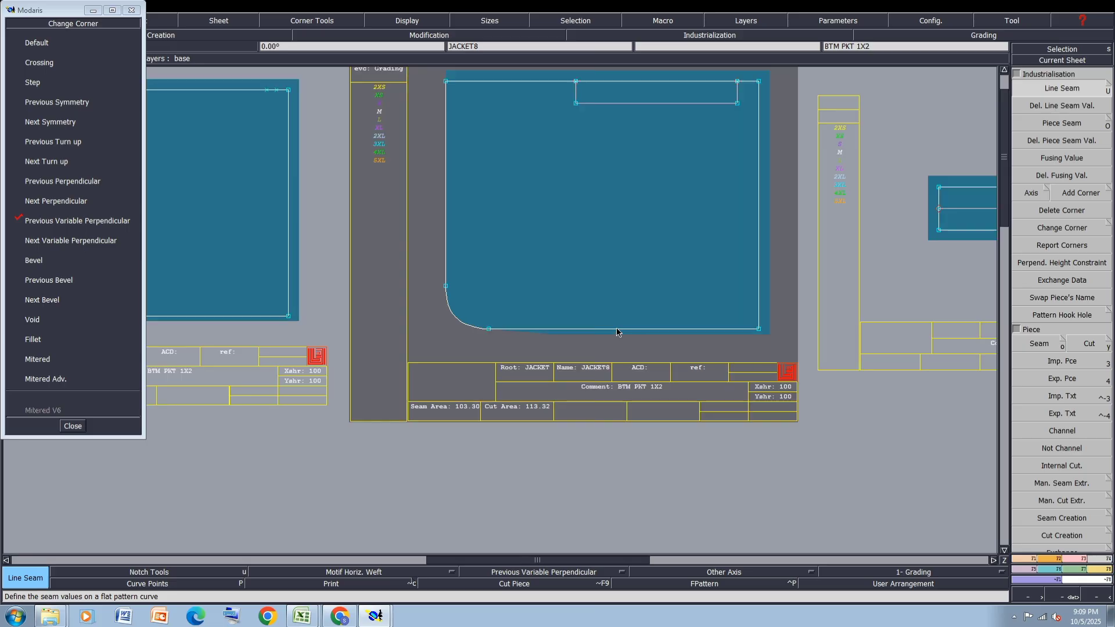
pyautogui.click(1080, 193)
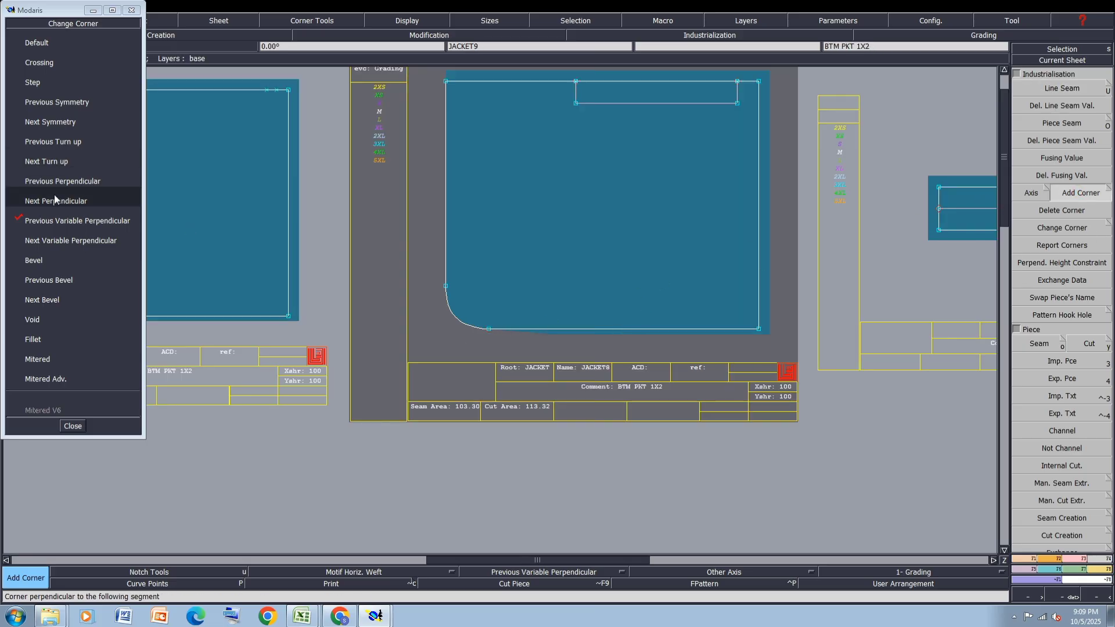
pyautogui.click(52, 200)
pyautogui.click(486, 330)
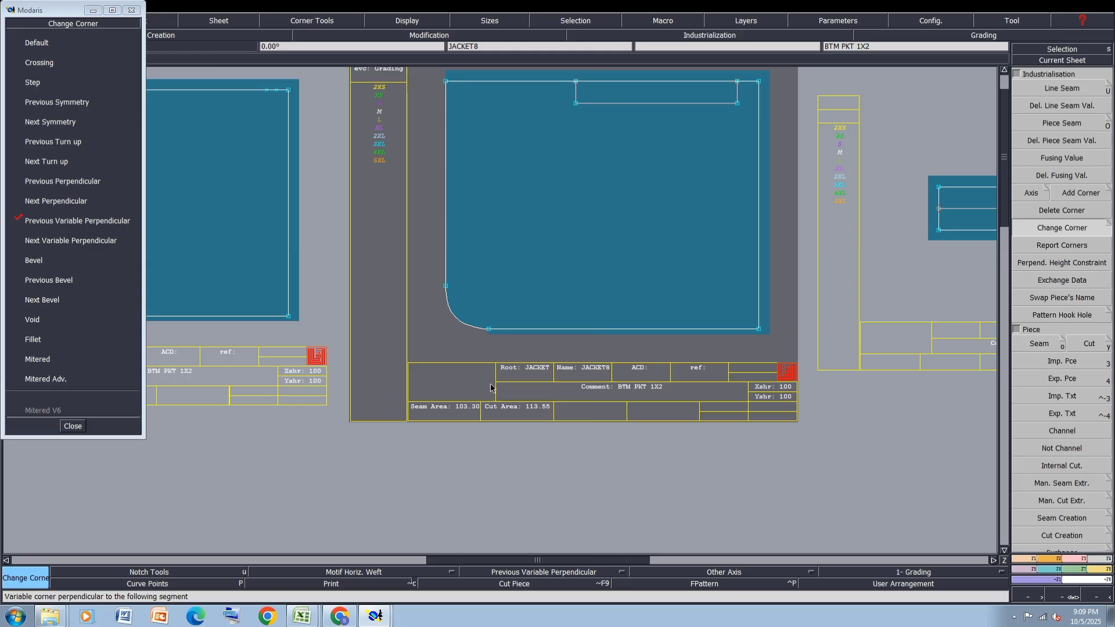
pyautogui.click(73, 426)
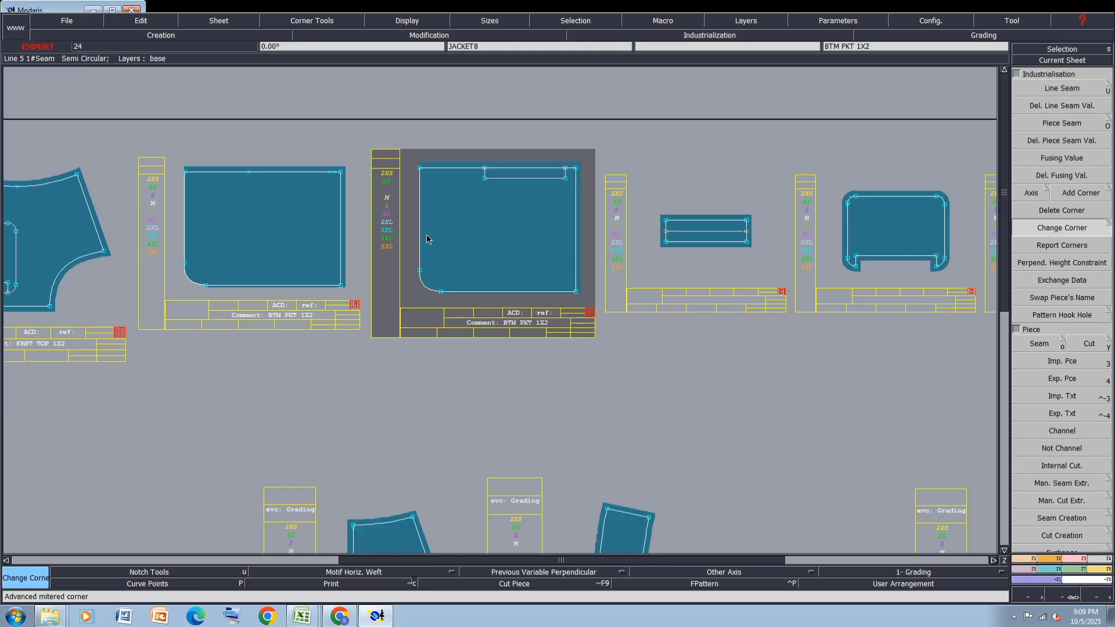
# Set the seam allowance on both short end edges of the BONN CONT 1X1 piece to 2 cm
pyautogui.click(700, 231)
pyautogui.scroll(-1, 700, 230)
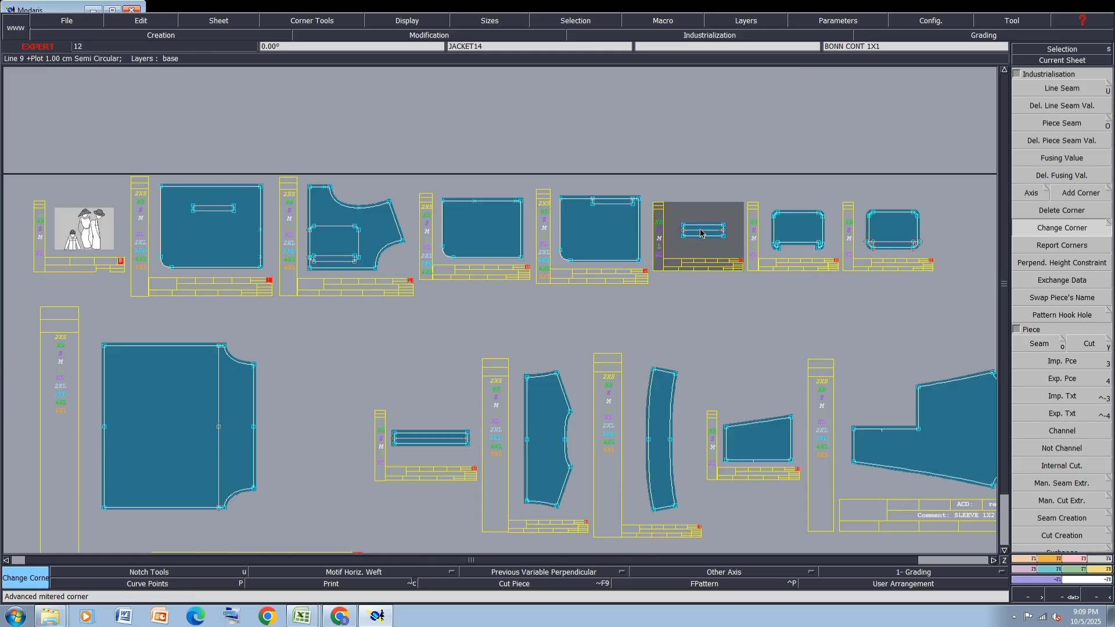
pyautogui.scroll(3, 734, 231)
pyautogui.moveTo(700, 159); pyautogui.dragTo(648, 284)
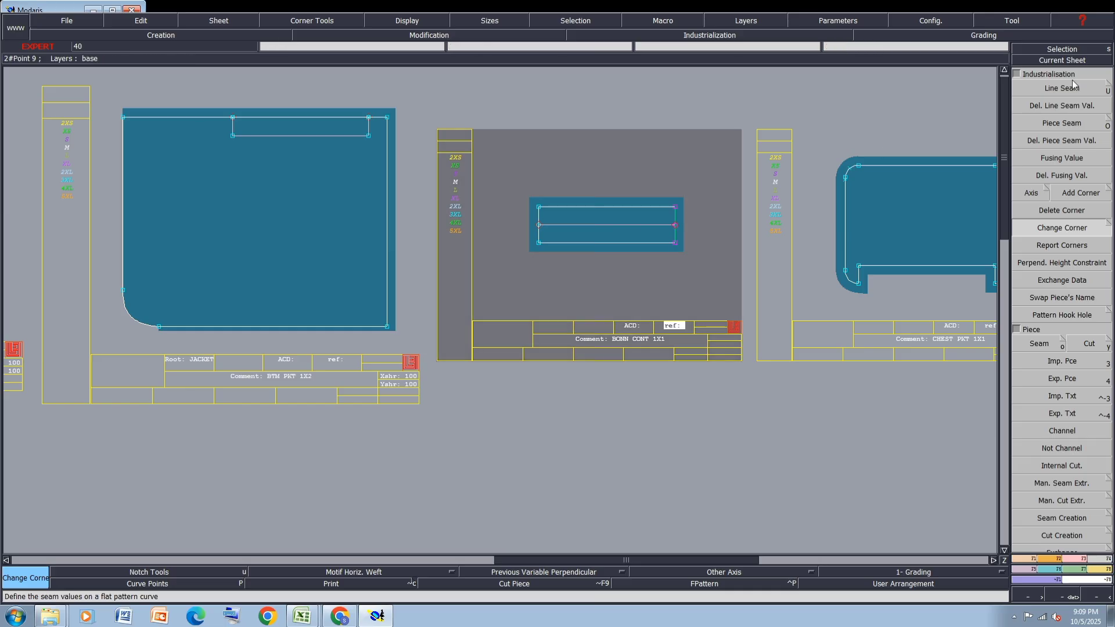
pyautogui.click(1067, 89)
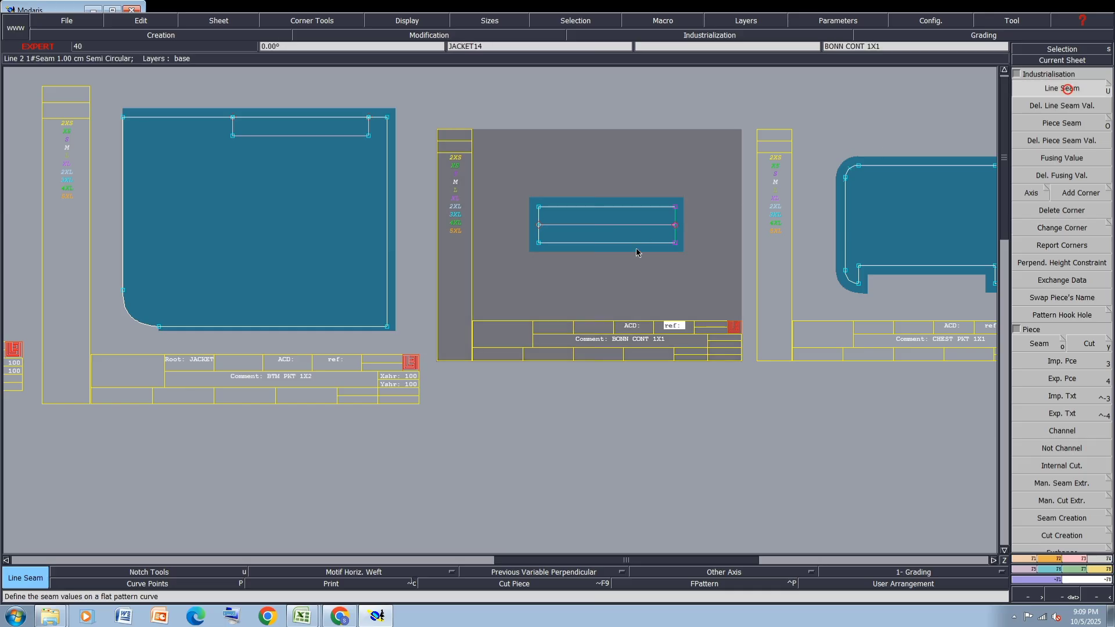
pyautogui.click(675, 225)
pyautogui.press('Return')
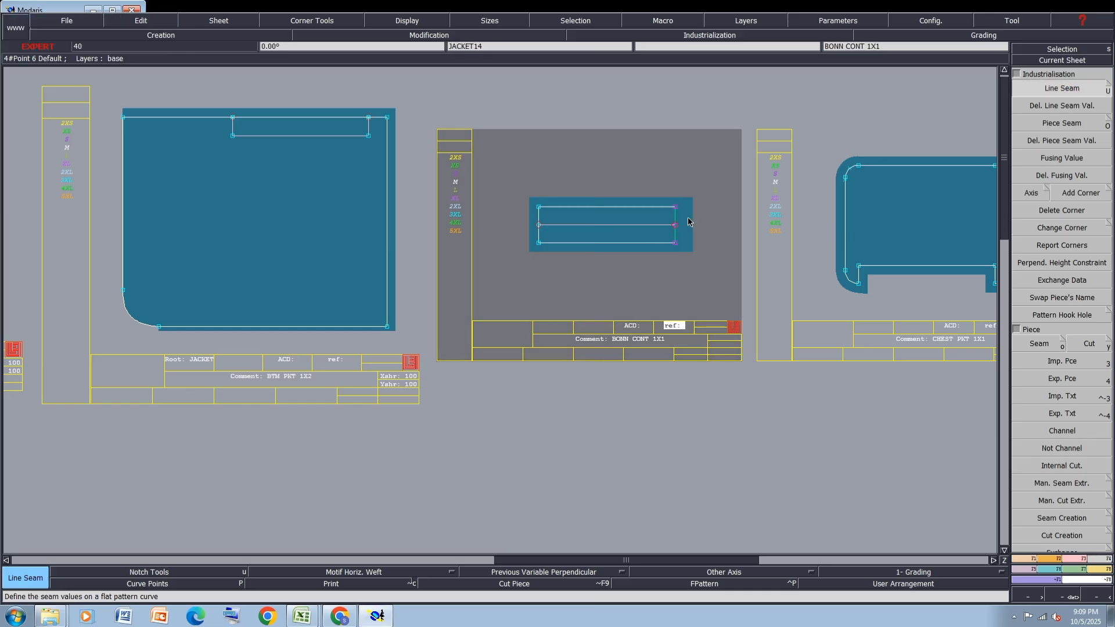
pyautogui.scroll(2, 639, 217)
pyautogui.click(465, 239)
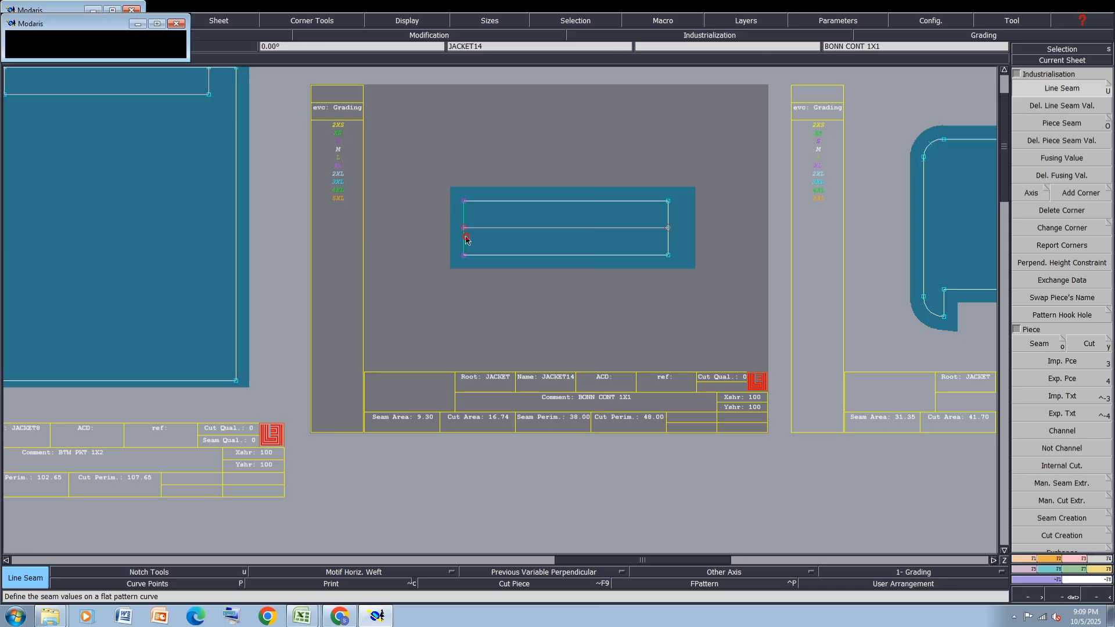
pyautogui.press('Return')
# Delete the seam value from the long straight left edge of the BK LOW 1X1 piece
pyautogui.press('j')
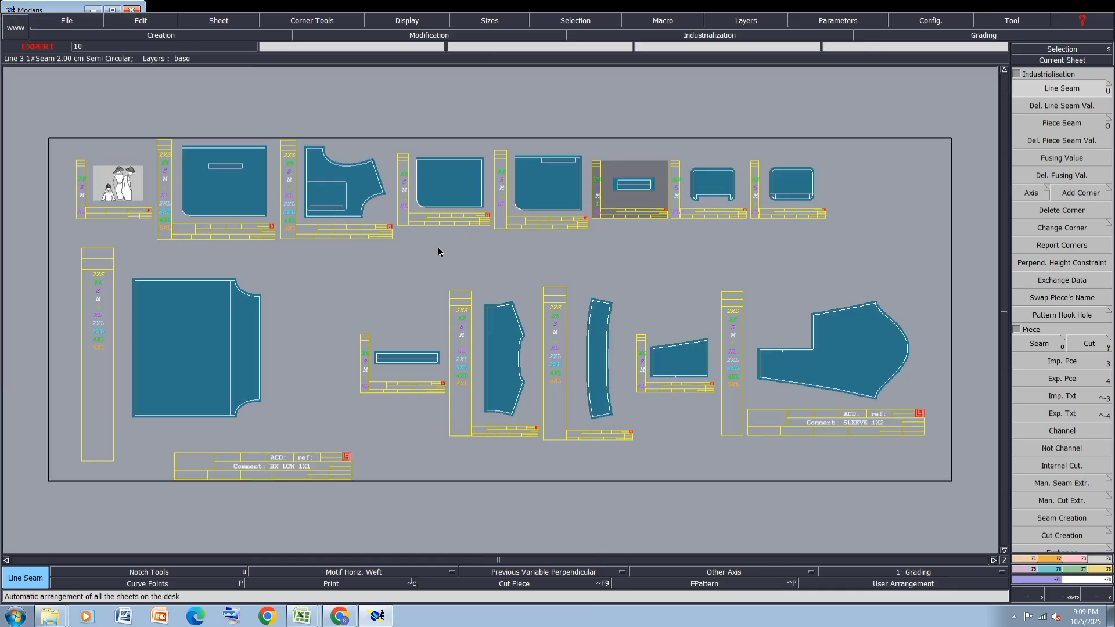
pyautogui.click(262, 363)
pyautogui.scroll(2, 148, 351)
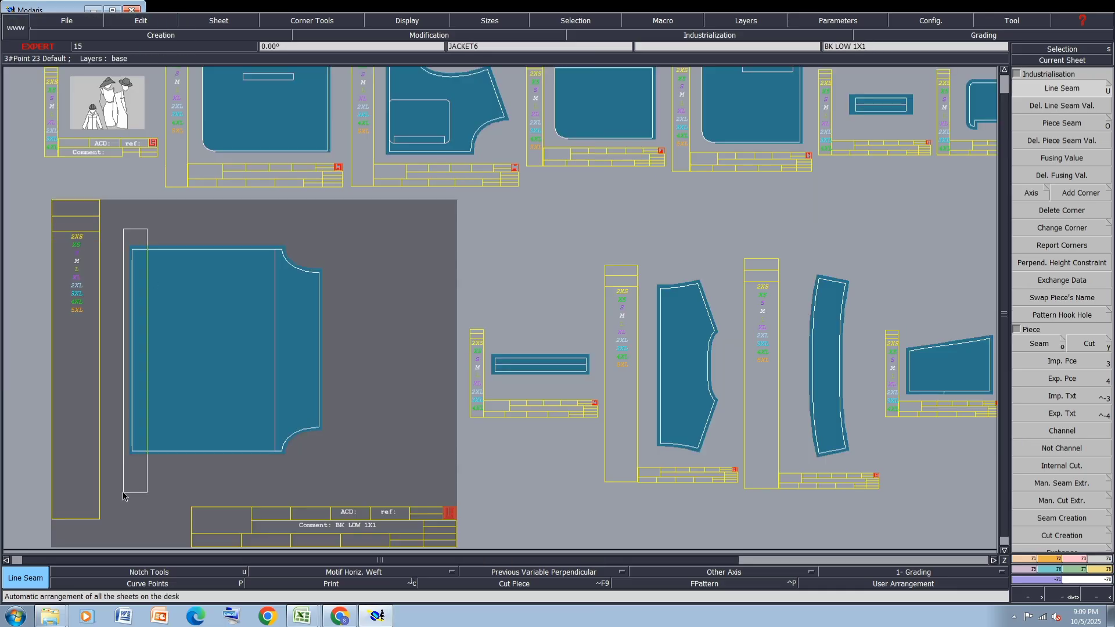
pyautogui.click(1058, 103)
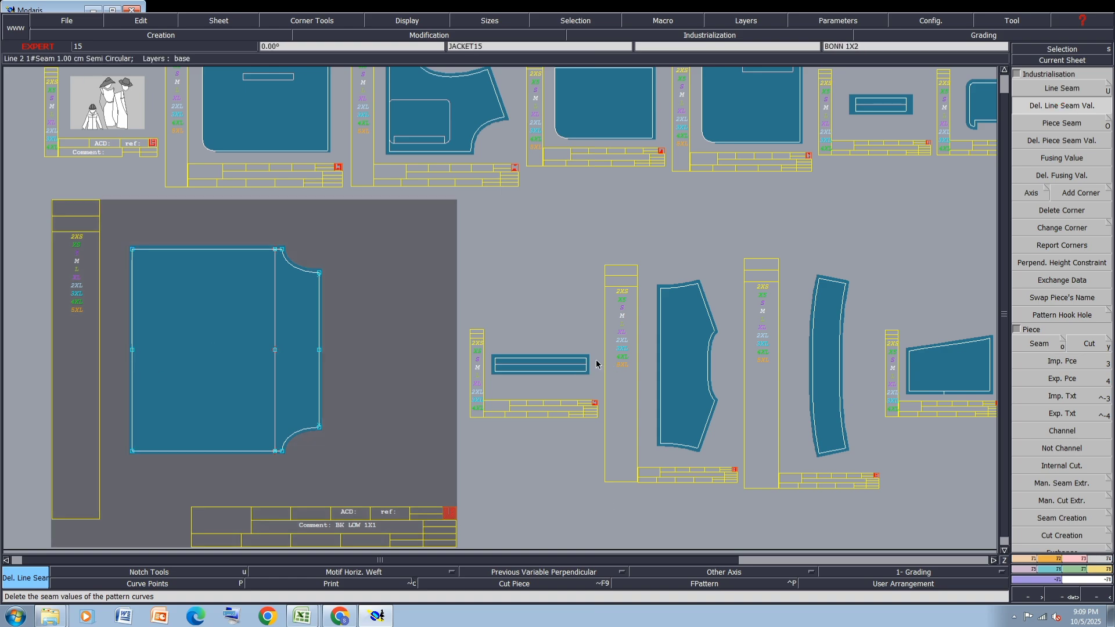
# Set the beginning seam value on the right end edge of the BONN 1X2 piece to 3 cm
pyautogui.scroll(-3, 436, 353)
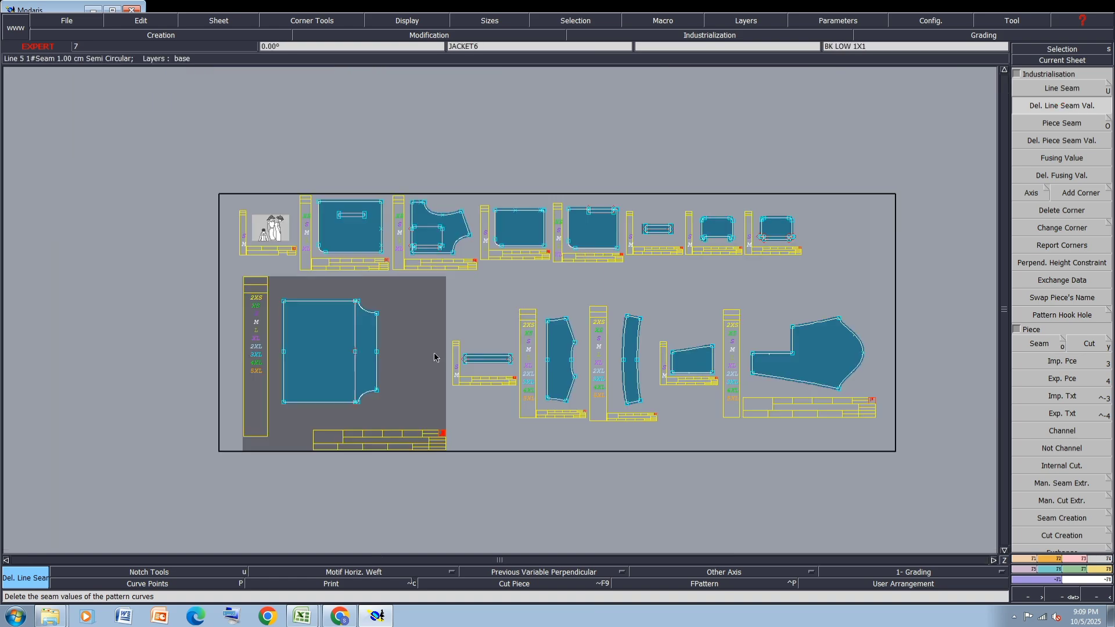
pyautogui.scroll(4, 587, 222)
pyautogui.scroll(-3, 566, 183)
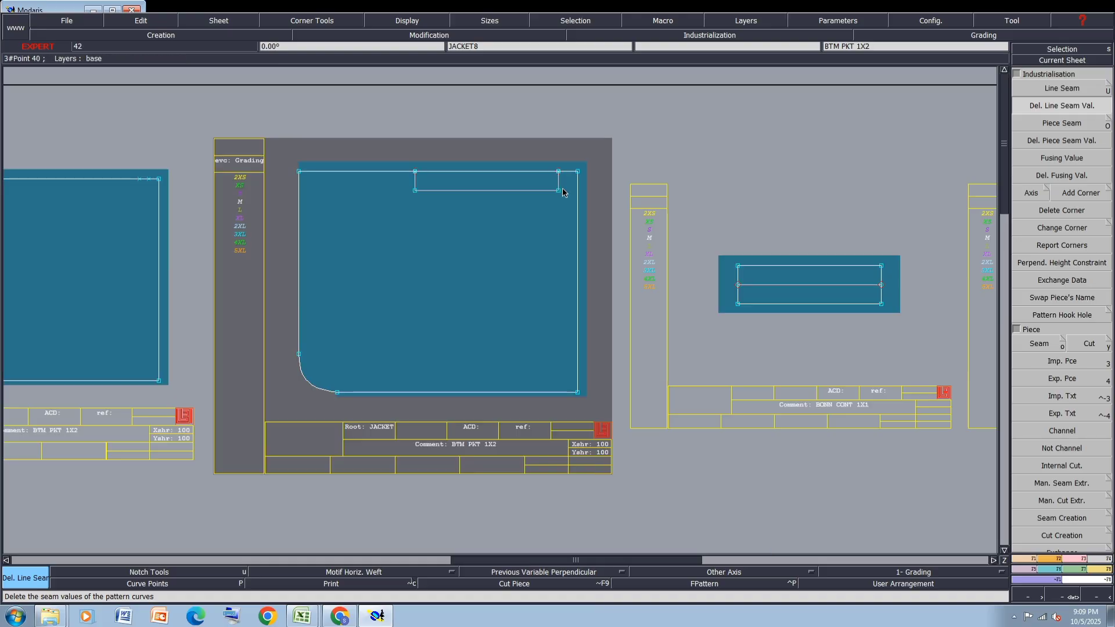
pyautogui.scroll(4, 351, 426)
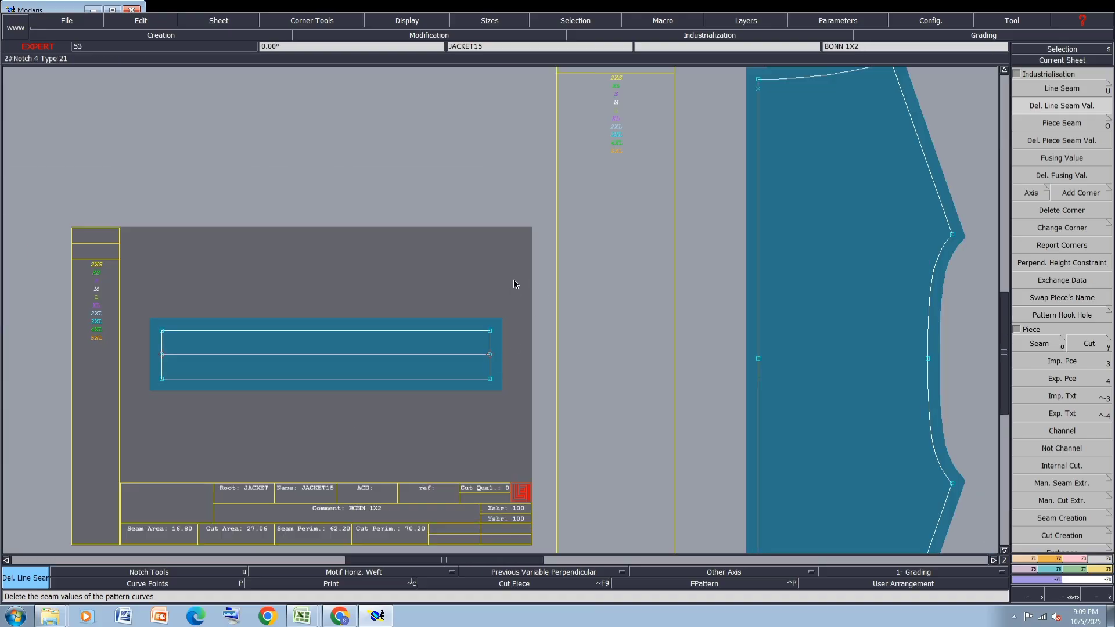
pyautogui.click(1061, 90)
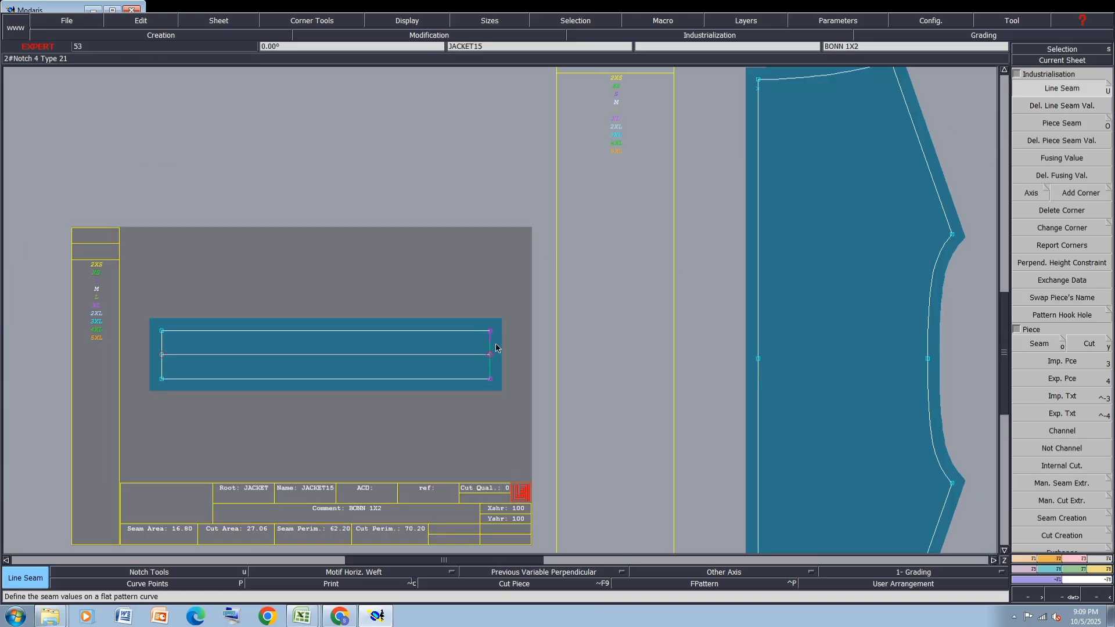
pyautogui.click(492, 360)
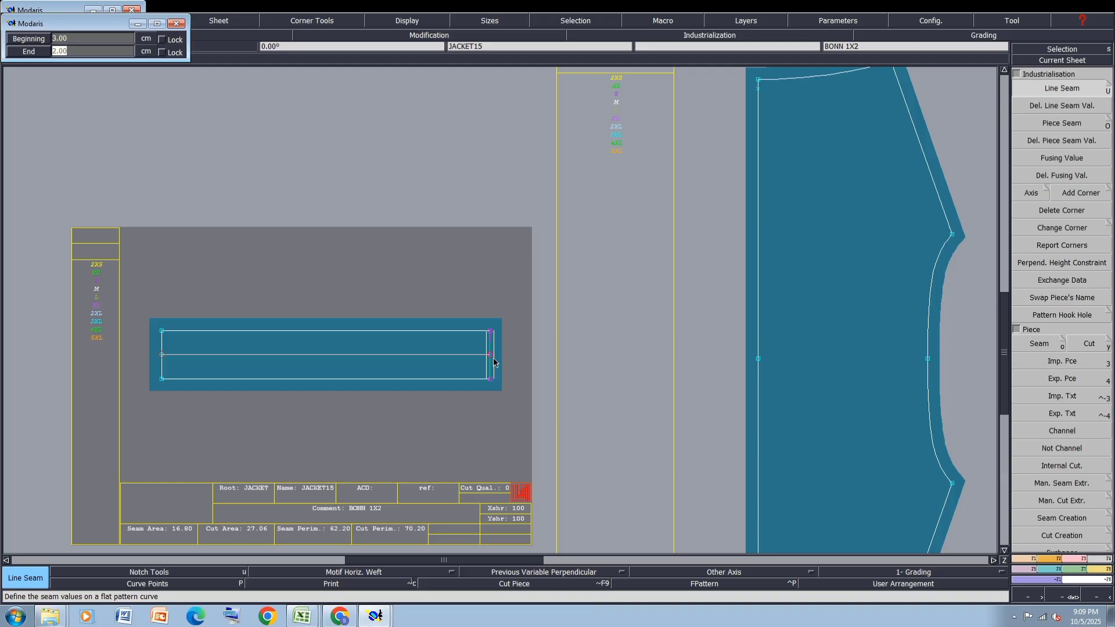
pyautogui.press('Return')
# Delete the seam values from the SLEEVE 1X2 piece's short left edge and the left edge of the small trapezoid piece beside it
pyautogui.scroll(-3, 493, 358)
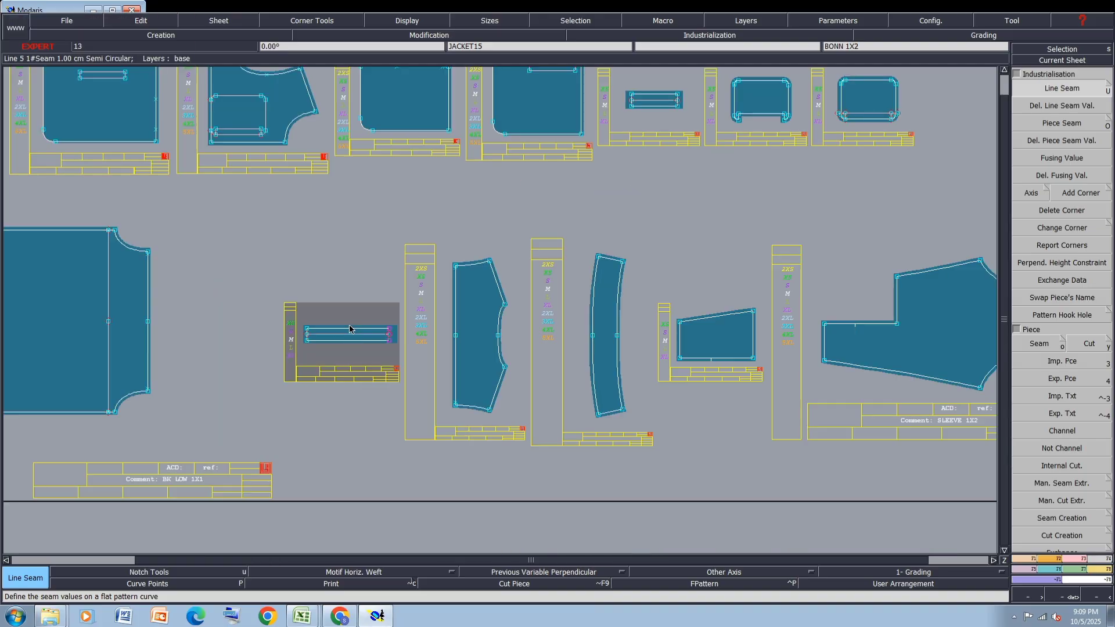
pyautogui.scroll(-3, 627, 333)
pyautogui.scroll(5, 724, 351)
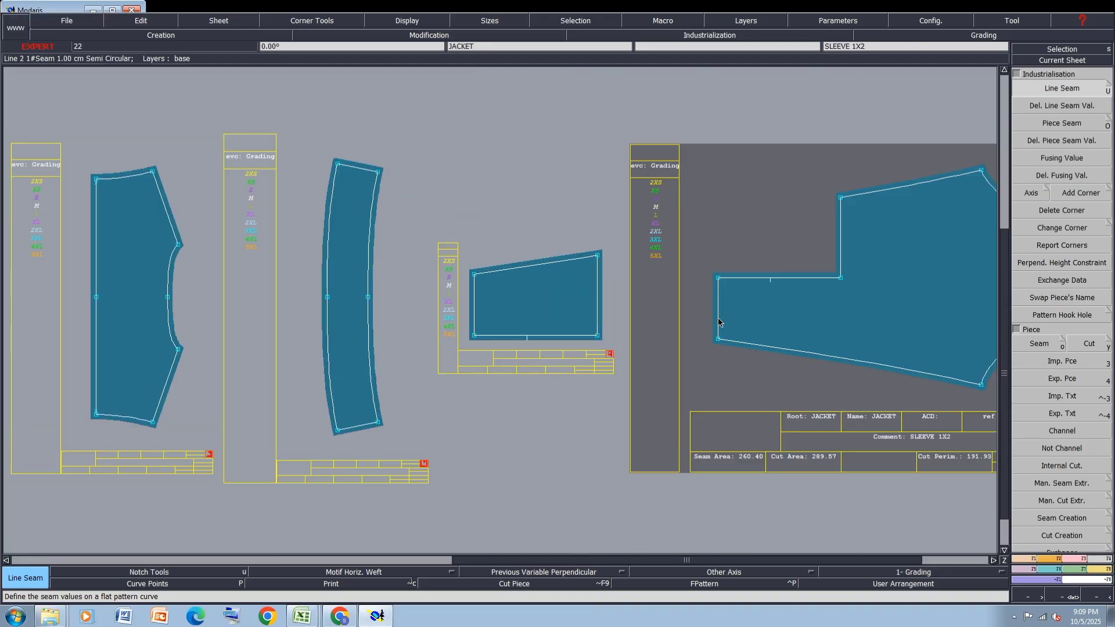
pyautogui.moveTo(726, 254); pyautogui.dragTo(715, 428)
pyautogui.click(1038, 111)
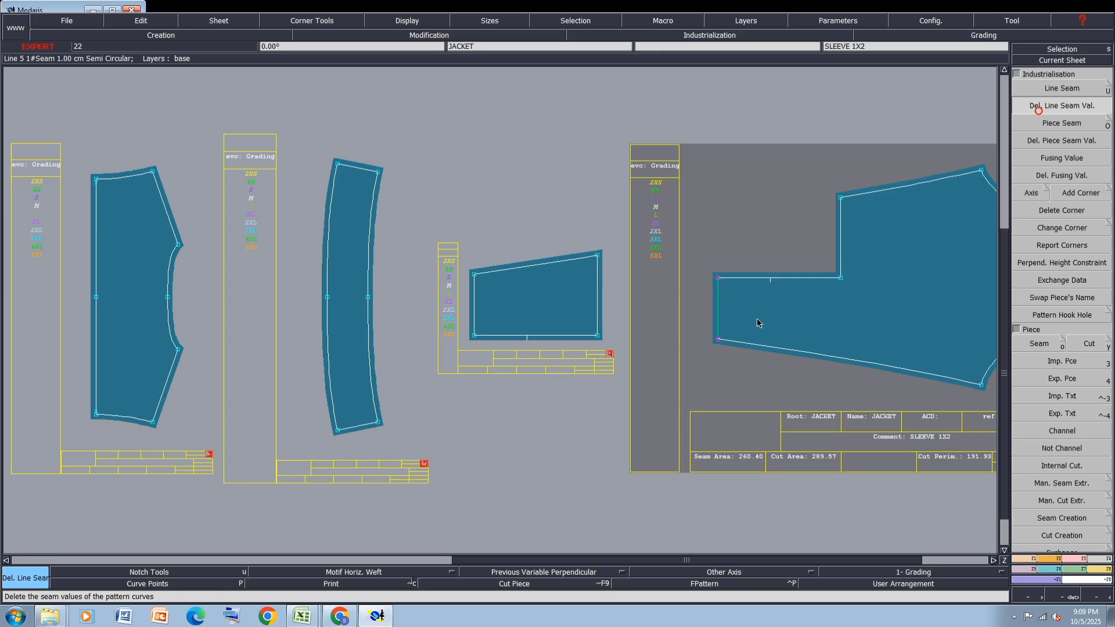
pyautogui.click(719, 311)
pyautogui.click(475, 310)
# Arrange all the sheets on the desk and save the JACKET model, continuing past the detected anomalies
pyautogui.press('8')
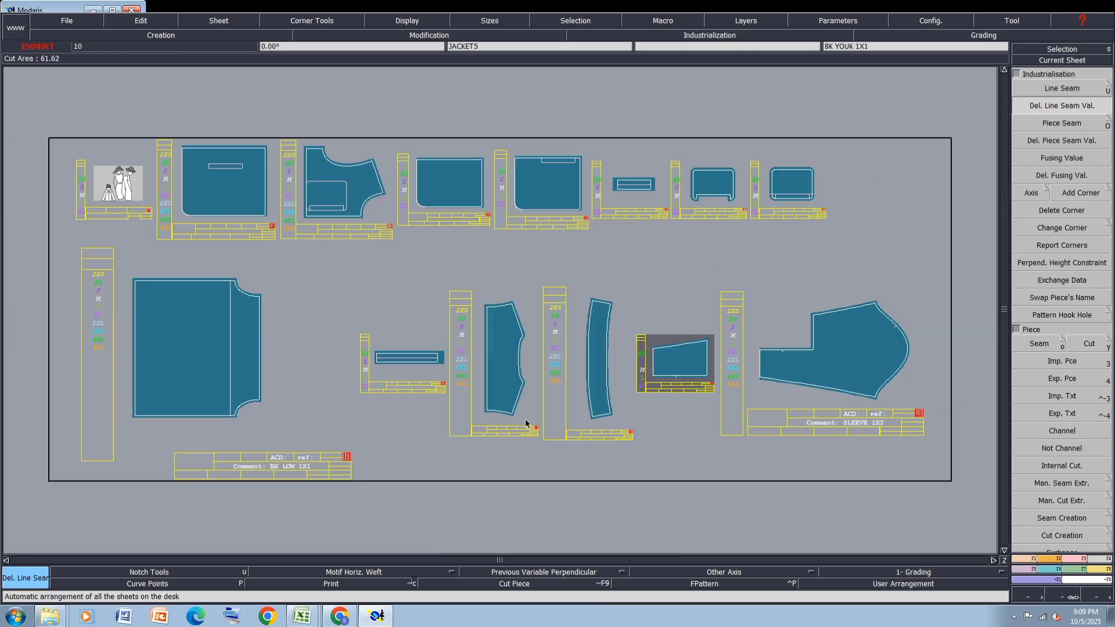
pyautogui.hotkey('ctrl', 's')
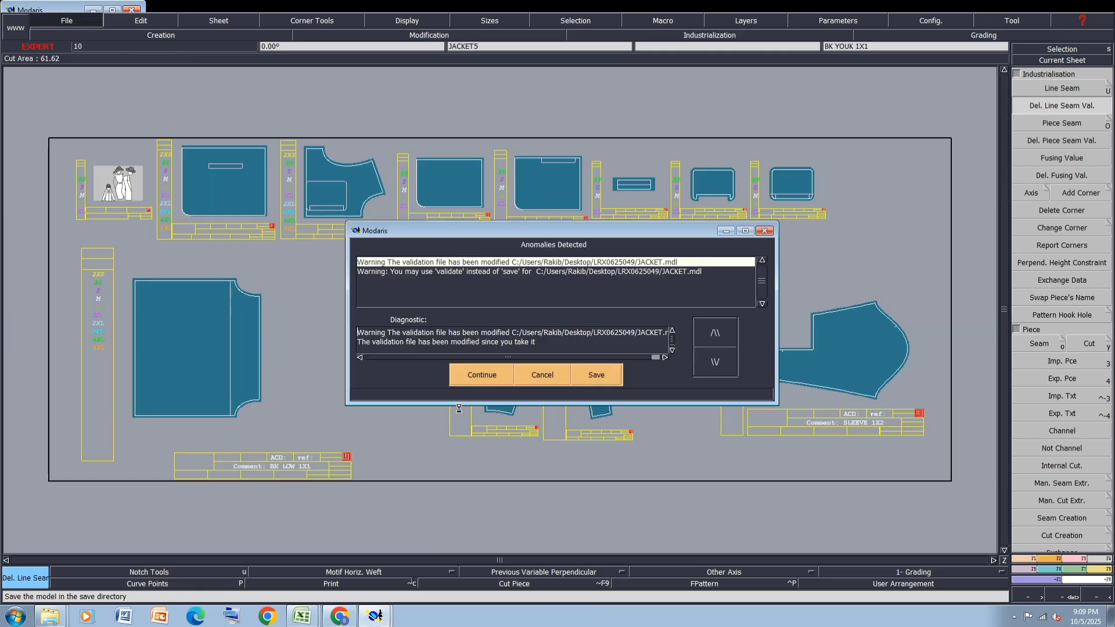
pyautogui.click(474, 370)
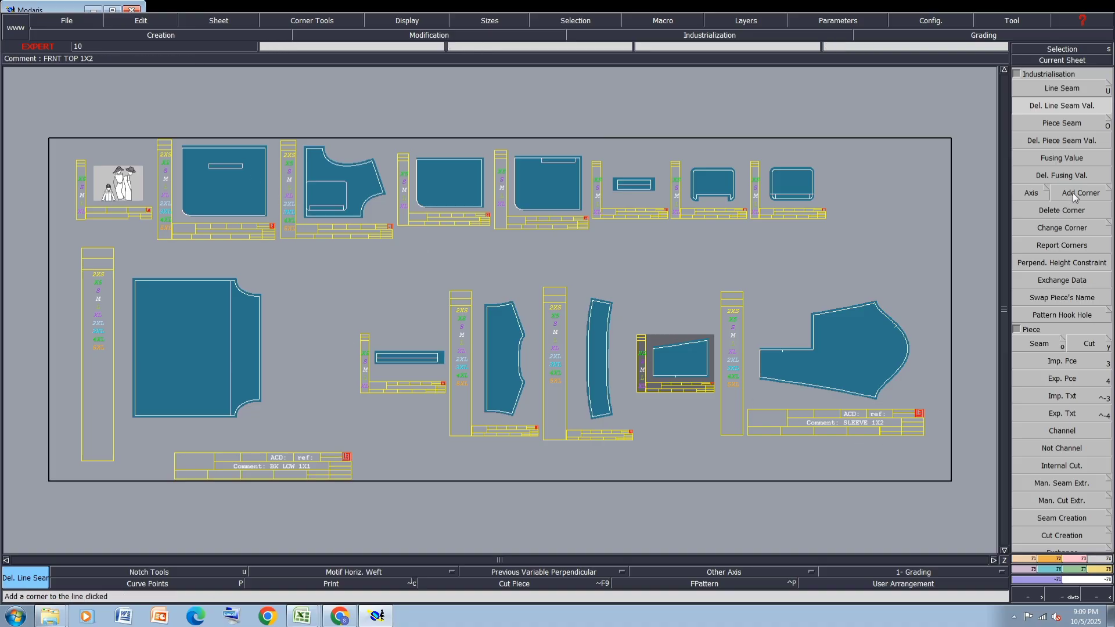
# Set the axis type to Grain Line Axis 'DF' and draw horizontal grain lines on the FRNT BTM 1X2 and FRNT TOP 1X2 pieces
pyautogui.click(1040, 192)
pyautogui.click(1045, 193)
pyautogui.click(56, 46)
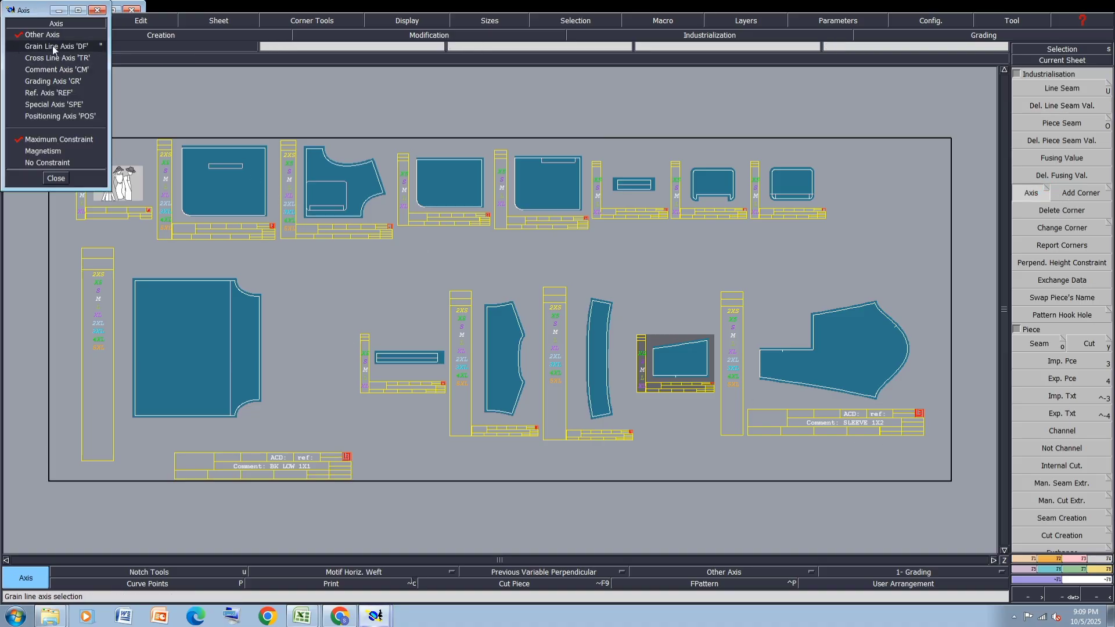
pyautogui.click(56, 179)
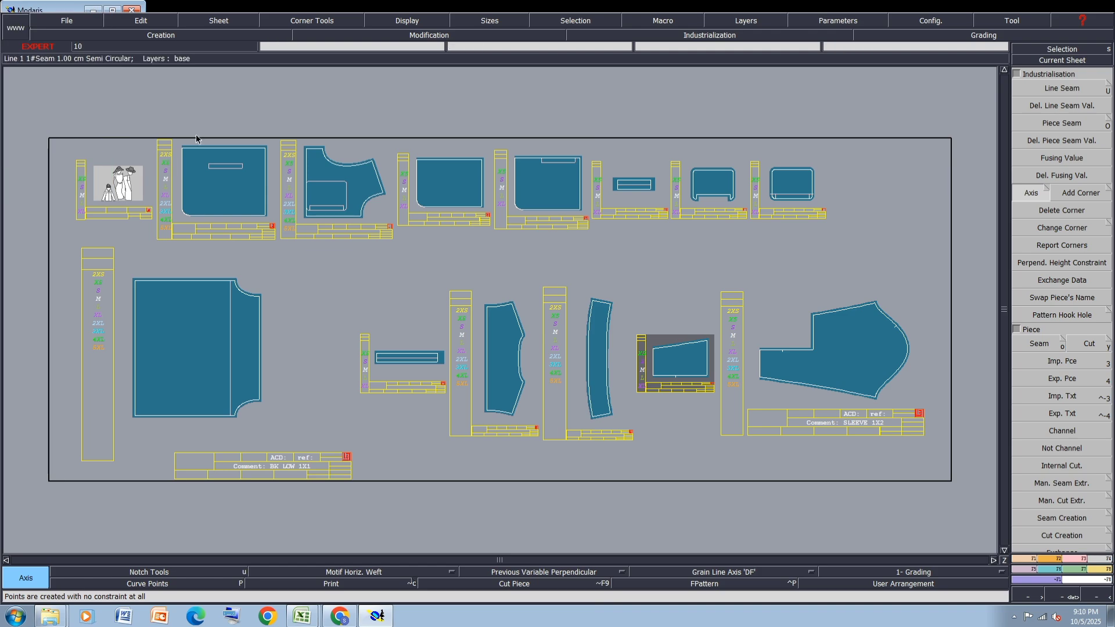
pyautogui.scroll(3, 209, 135)
pyautogui.click(165, 341)
pyautogui.click(311, 341)
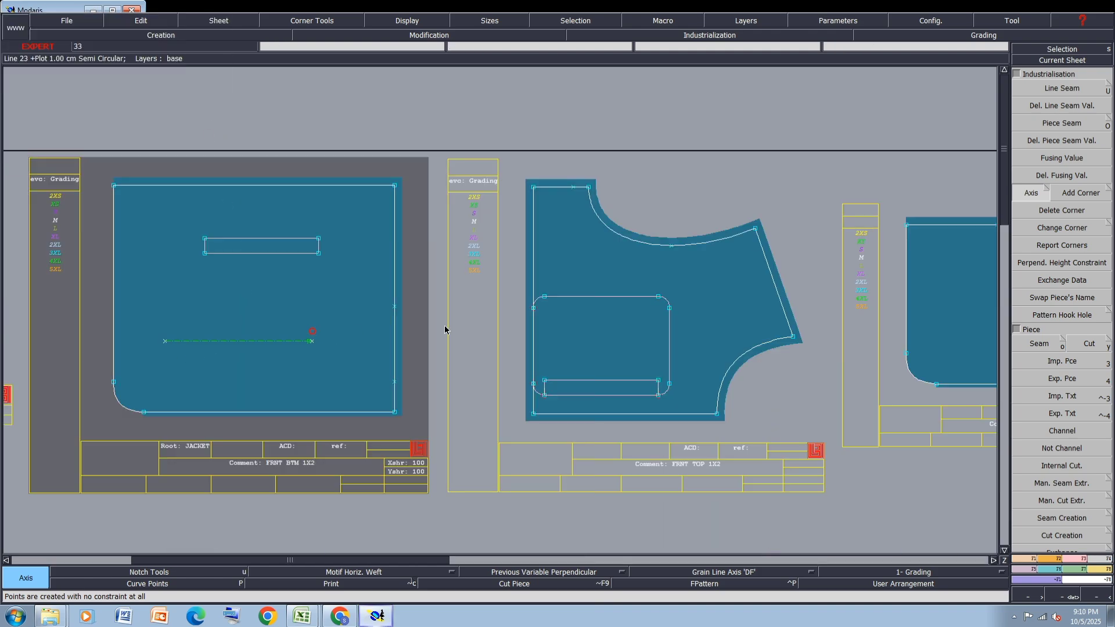
pyautogui.click(578, 335)
pyautogui.click(682, 335)
pyautogui.scroll(-3, 388, 329)
pyautogui.scroll(3, 726, 326)
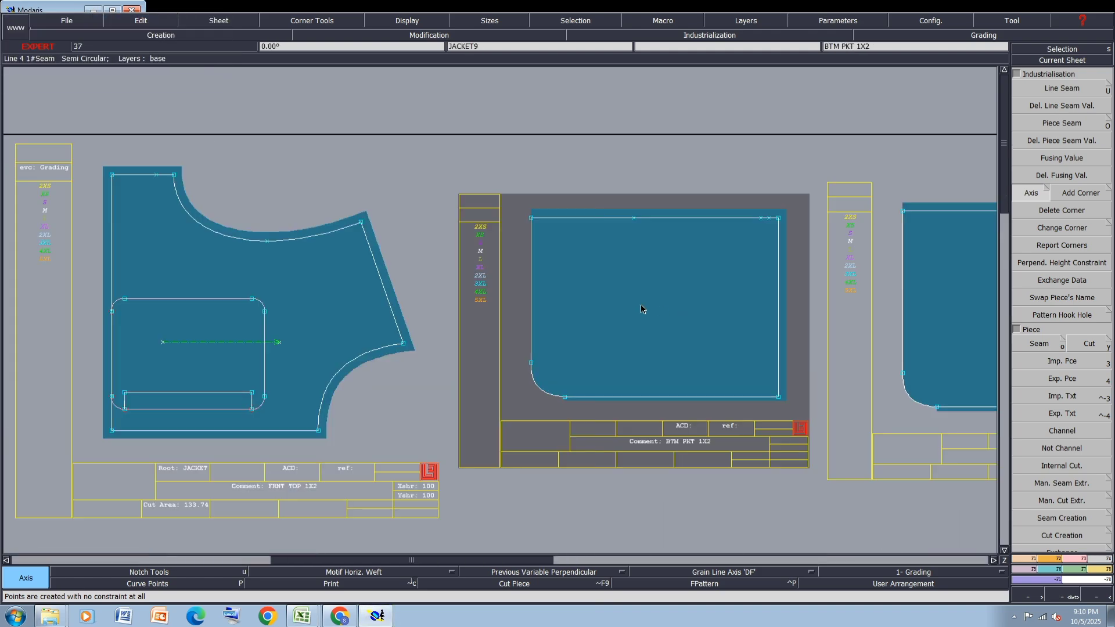
# Draw a horizontal grain line inside each of the two BTM PKT 1X2 pieces
pyautogui.click(623, 303)
pyautogui.click(720, 303)
pyautogui.scroll(-3, 387, 329)
pyautogui.scroll(3, 707, 327)
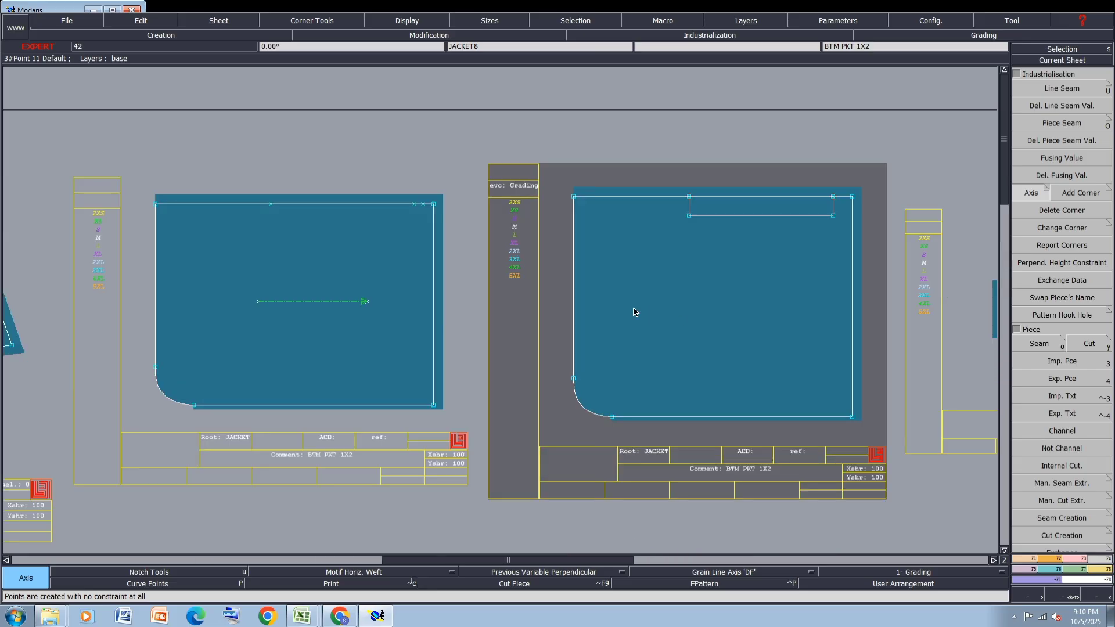
pyautogui.click(634, 308)
pyautogui.click(807, 307)
pyautogui.scroll(-3, 392, 316)
pyautogui.scroll(3, 642, 351)
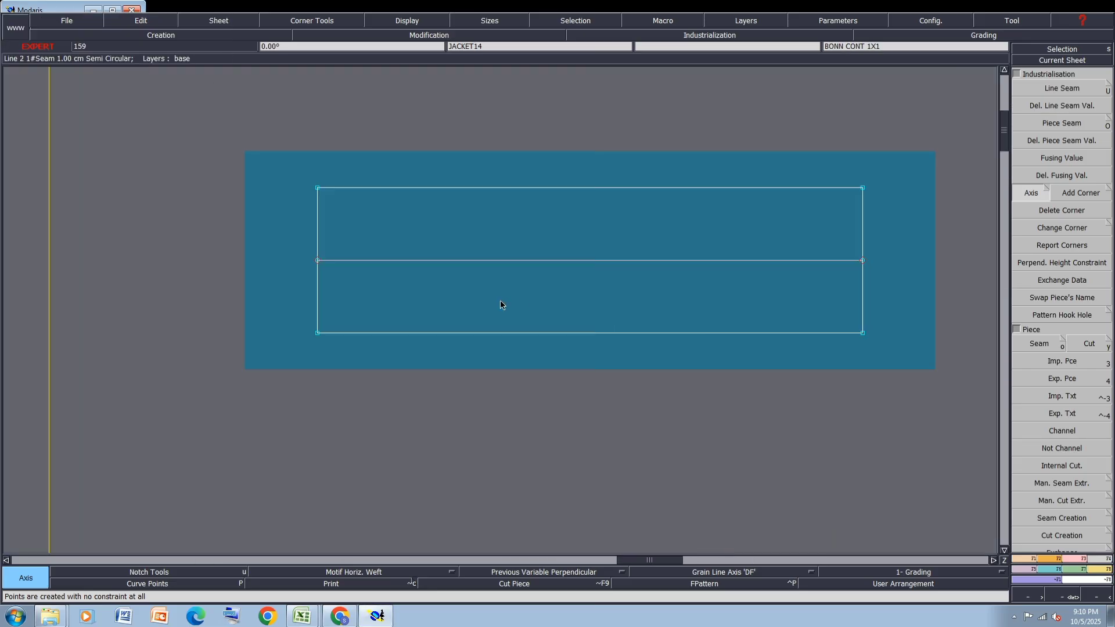
# Draw horizontal grain lines on the BONN CONT 1X1 and CHEST PKT 1X1 pieces, the latter about 12.85 cm long
pyautogui.click(500, 301)
pyautogui.click(747, 302)
pyautogui.scroll(-3, 612, 340)
pyautogui.click(638, 290)
pyautogui.click(756, 291)
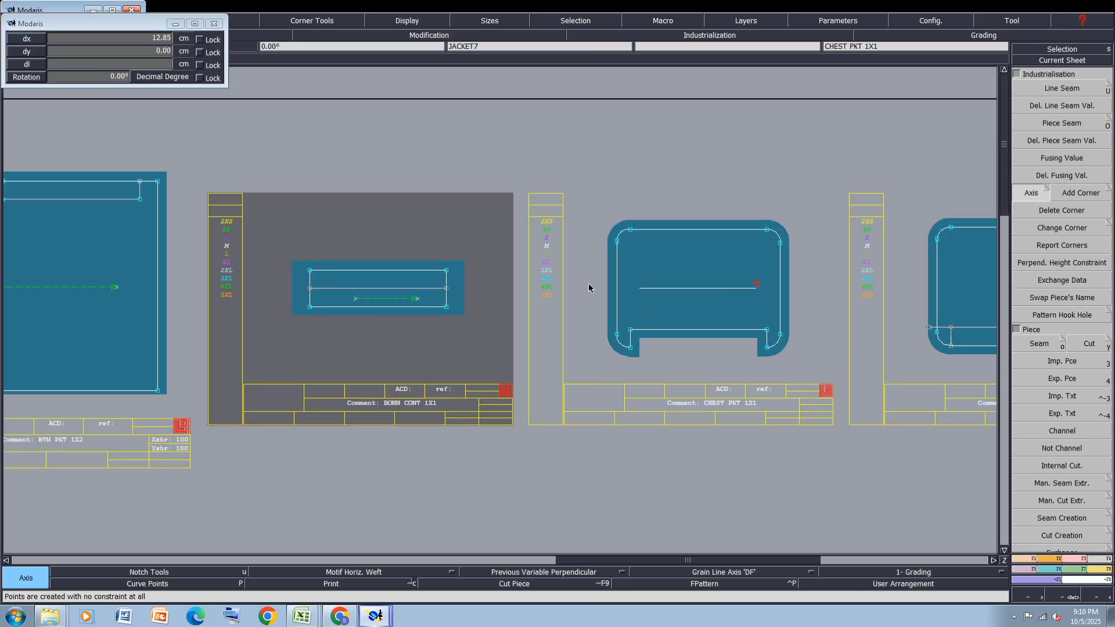
# Draw a horizontal grain line inside the CHEST PKT MARK 1X1 piece
pyautogui.scroll(-3, 756, 290)
pyautogui.scroll(3, 544, 274)
pyautogui.click(545, 272)
pyautogui.click(638, 277)
pyautogui.scroll(-5, 638, 277)
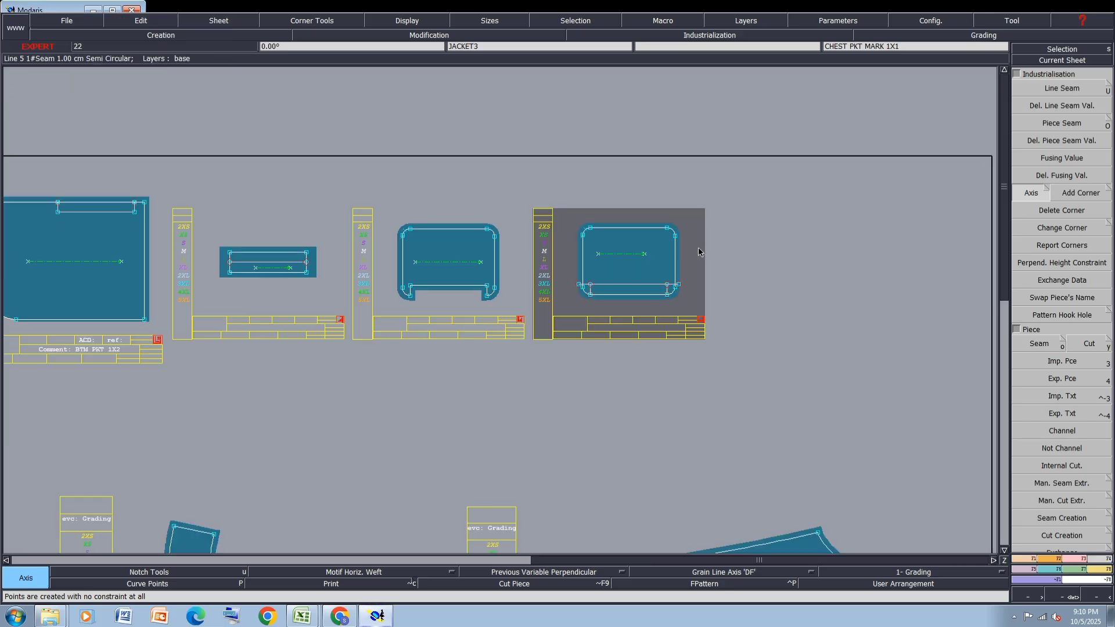
# Draw horizontal grain lines on the BK LOW 1X1 and BONN 1X2 pieces
pyautogui.scroll(4, 300, 336)
pyautogui.click(287, 316)
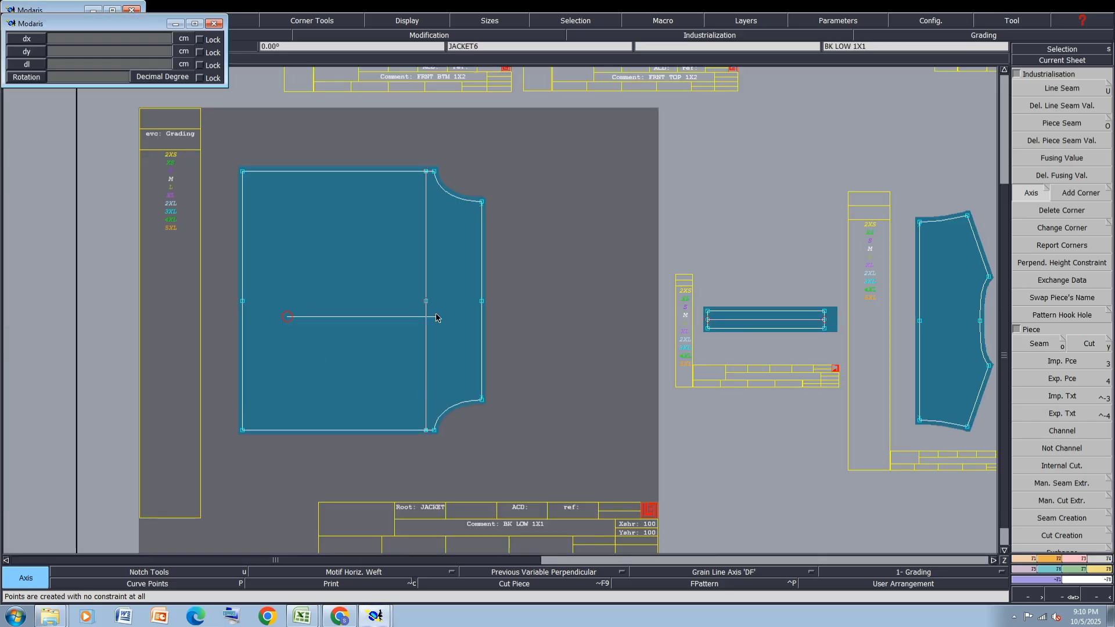
pyautogui.click(435, 316)
pyautogui.scroll(-5, 436, 319)
pyautogui.scroll(3, 572, 327)
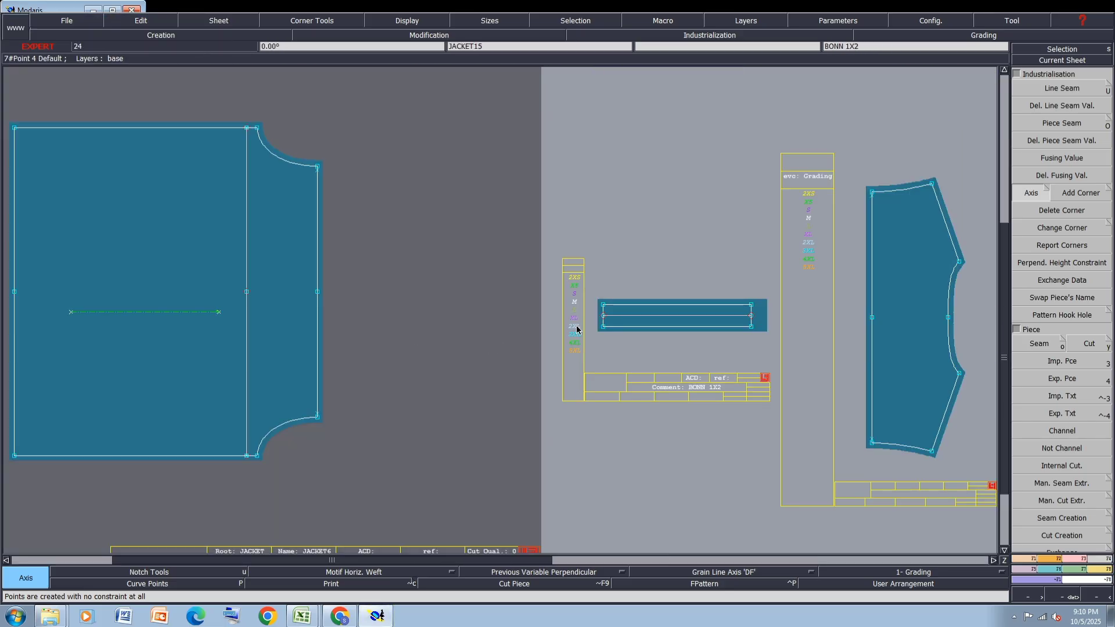
pyautogui.scroll(3, 665, 326)
pyautogui.click(611, 298)
pyautogui.click(745, 302)
pyautogui.scroll(-3, 215, 314)
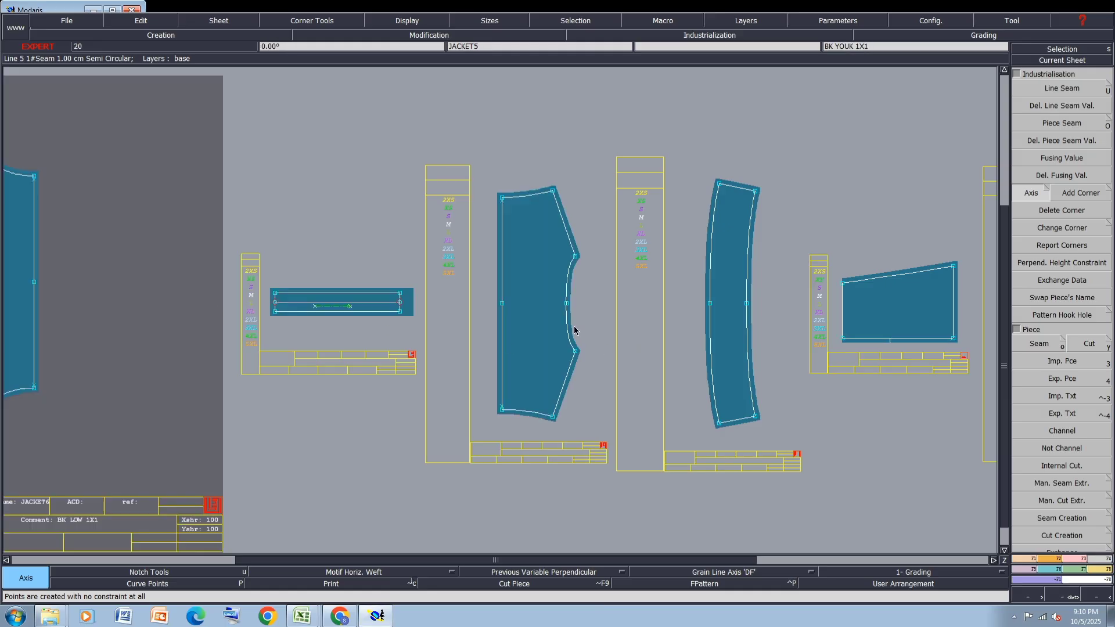
# Draw short horizontal grain lines across the BK YOUK 1X1 and COLLAR 1X2 pieces, slightly above mid-height
pyautogui.scroll(3, 572, 331)
pyautogui.click(499, 245)
pyautogui.click(547, 244)
pyautogui.scroll(-3, 543, 296)
pyautogui.scroll(3, 543, 296)
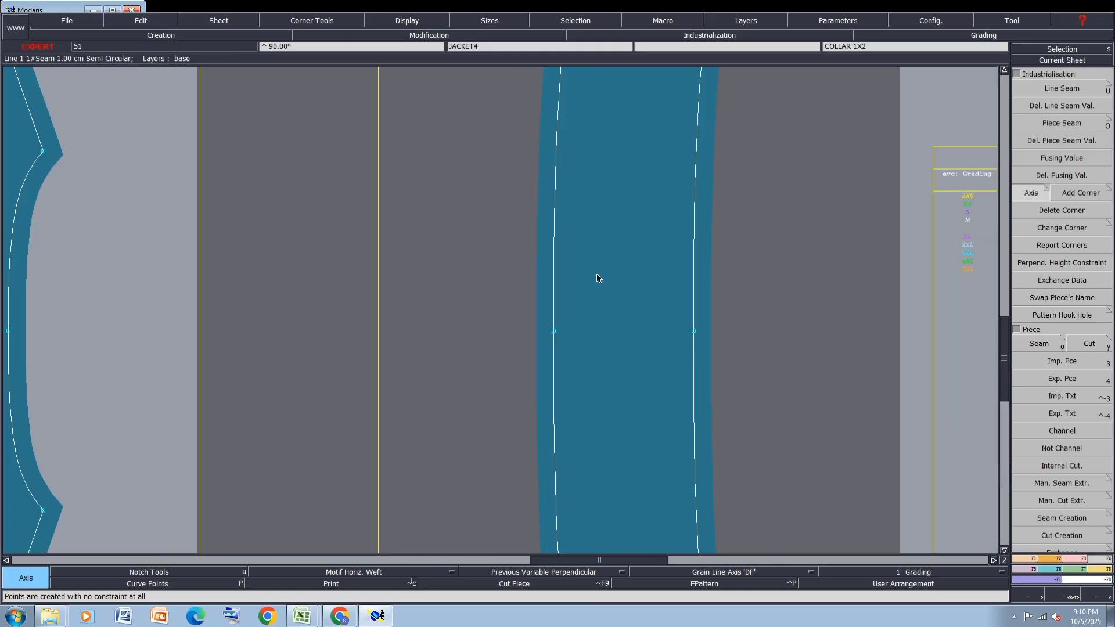
pyautogui.click(596, 279)
pyautogui.click(632, 276)
pyautogui.click(573, 283)
pyautogui.click(624, 283)
pyautogui.scroll(-3, 273, 305)
# Draw horizontal grain lines on the SLV CUTT 1X2 piece, about 12.69 cm long, and on the SLEEVE 1X2 piece
pyautogui.click(698, 308)
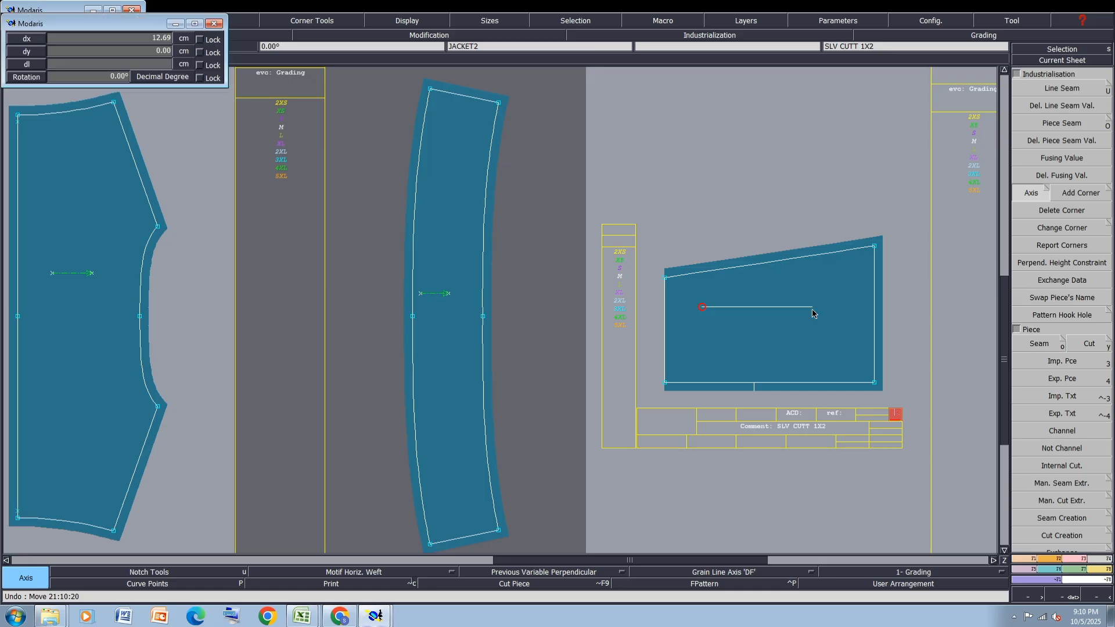
pyautogui.click(812, 308)
pyautogui.scroll(-3, 812, 309)
pyautogui.click(705, 321)
pyautogui.click(796, 322)
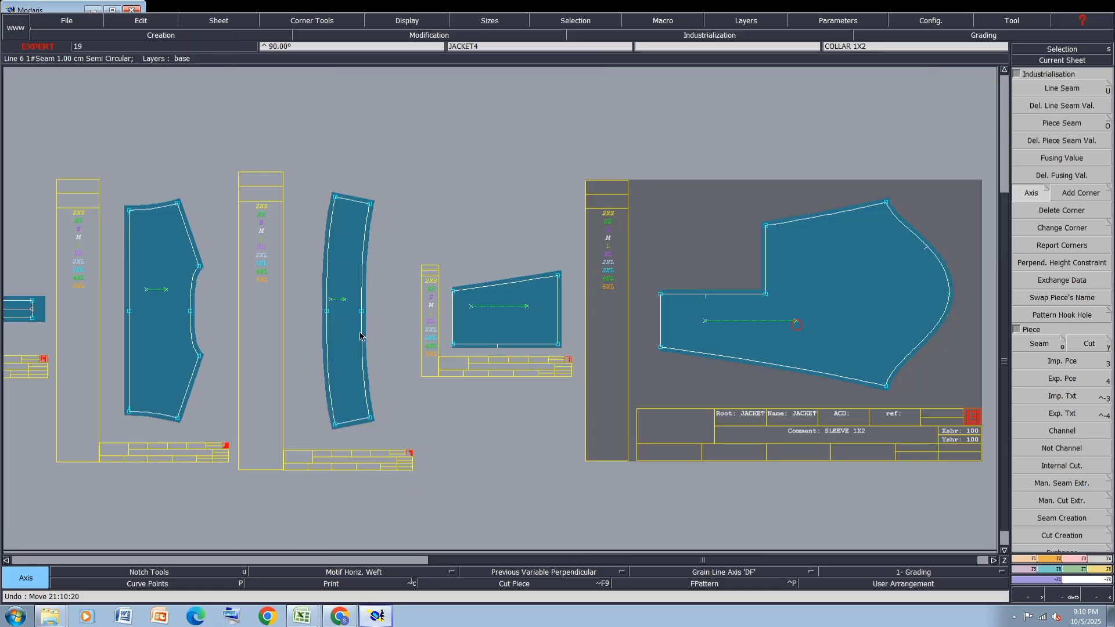
pyautogui.scroll(-3, 356, 332)
pyautogui.scroll(3, 535, 147)
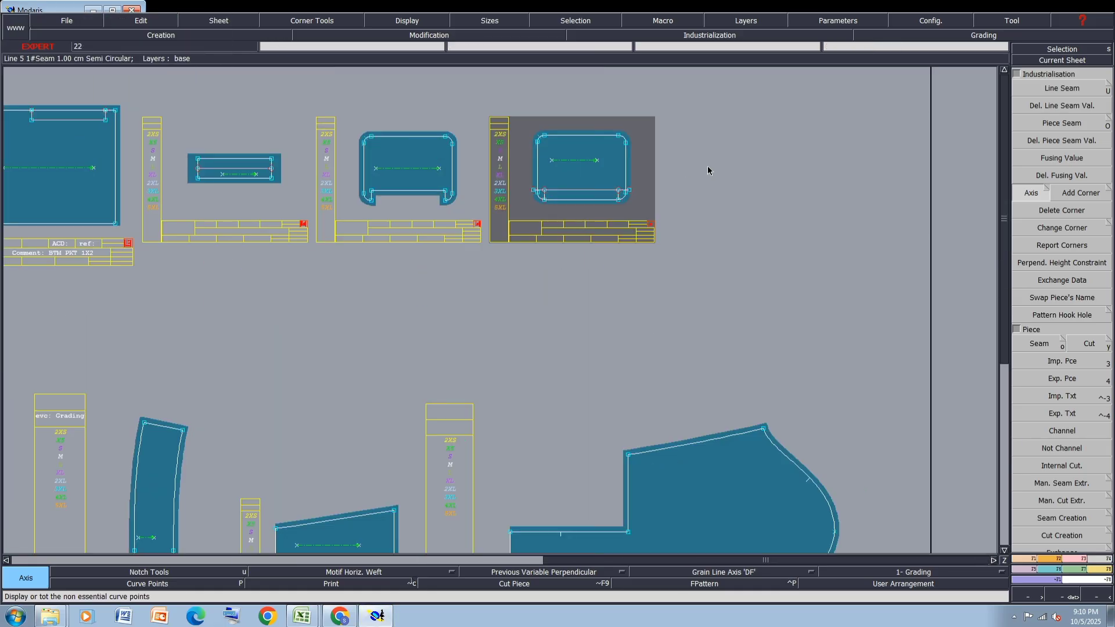
# Select the whole CHEST PKT MARK 1X1 piece and delete the seam values from all its lines
pyautogui.moveTo(671, 108); pyautogui.dragTo(517, 238)
pyautogui.click(1071, 108)
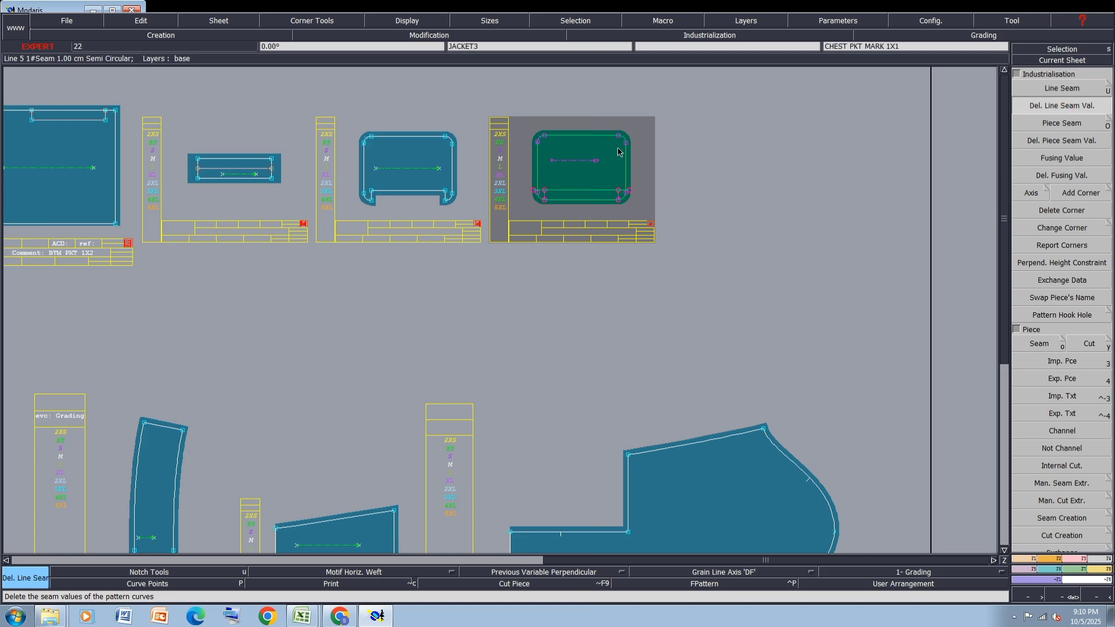
pyautogui.click(600, 141)
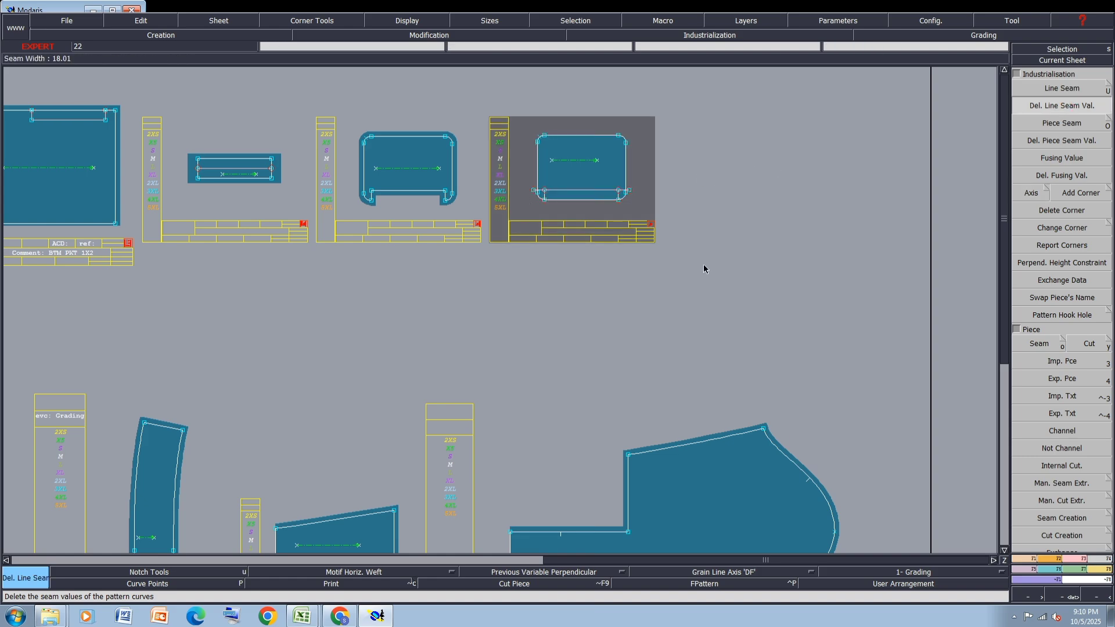
# Copy the COLLAR 1X2 sheet to the end of the upper row and delete all seam values from the copy
pyautogui.press('8')
pyautogui.press('c')
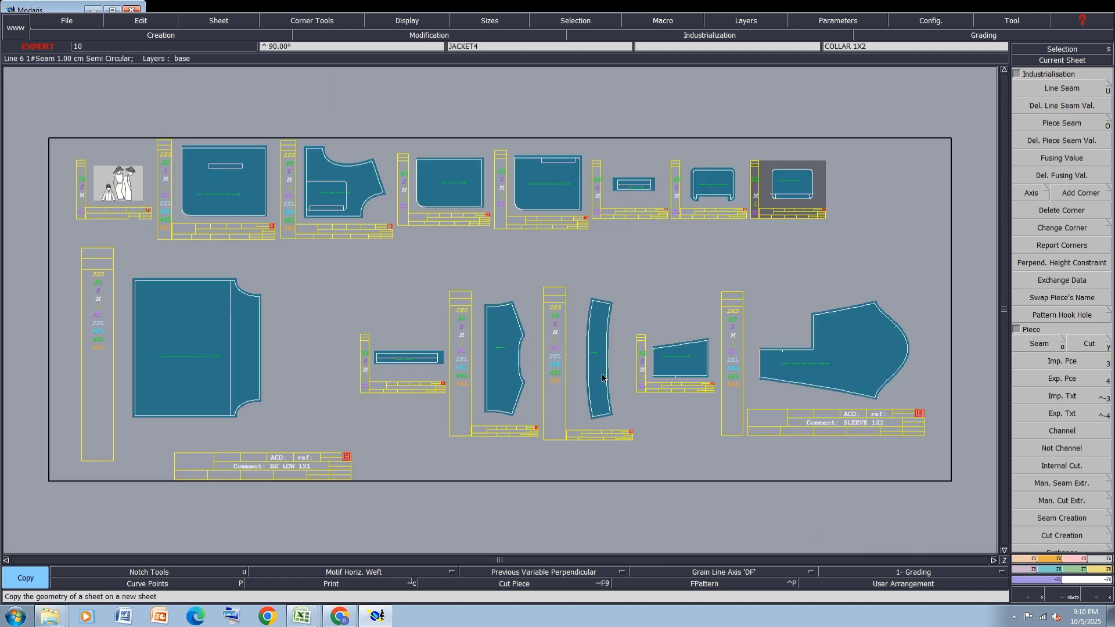
pyautogui.click(605, 369)
pyautogui.moveTo(895, 234); pyautogui.dragTo(887, 262)
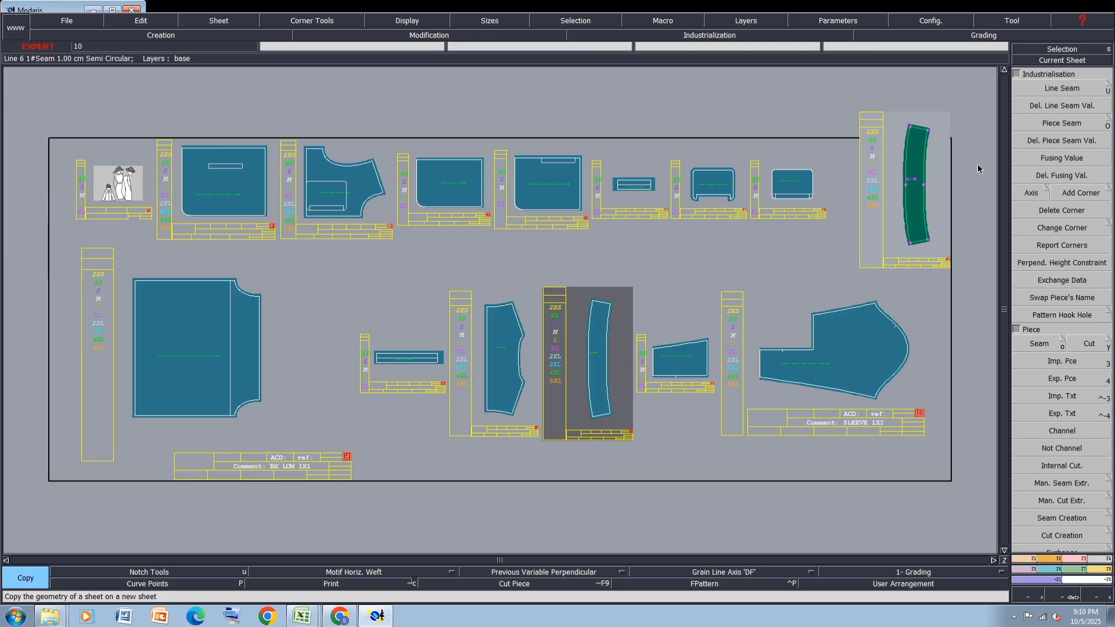
pyautogui.click(1058, 101)
pyautogui.click(917, 133)
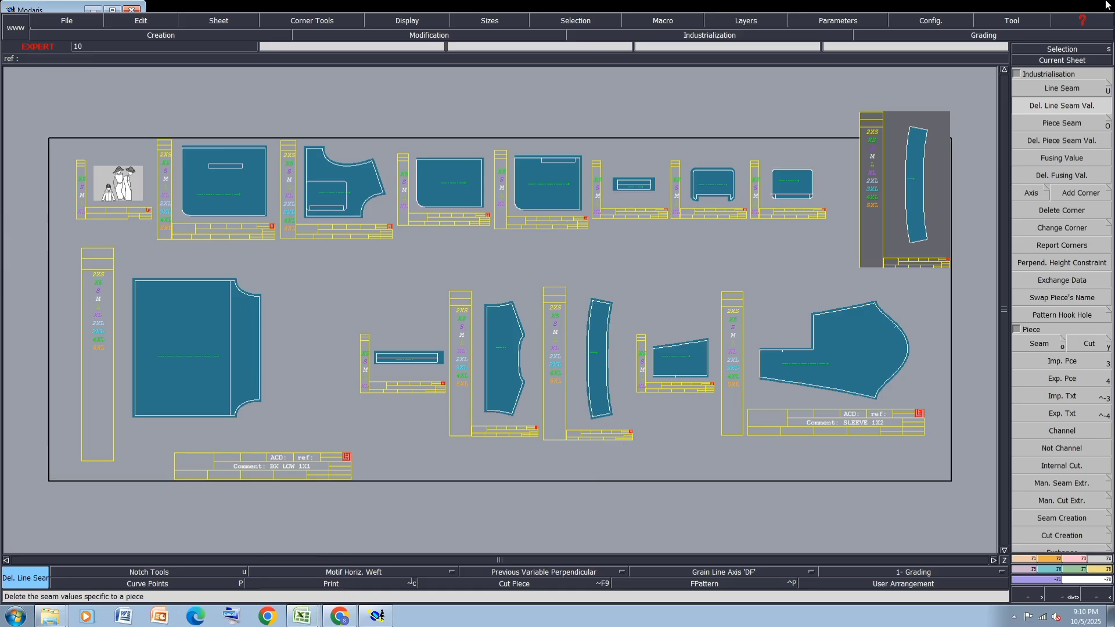
# Check the front and back jacket drawings in the LRX0625049 Excel workbook and return to the pattern pieces in Modaris
pyautogui.moveTo(302, 615)
pyautogui.click(303, 596)
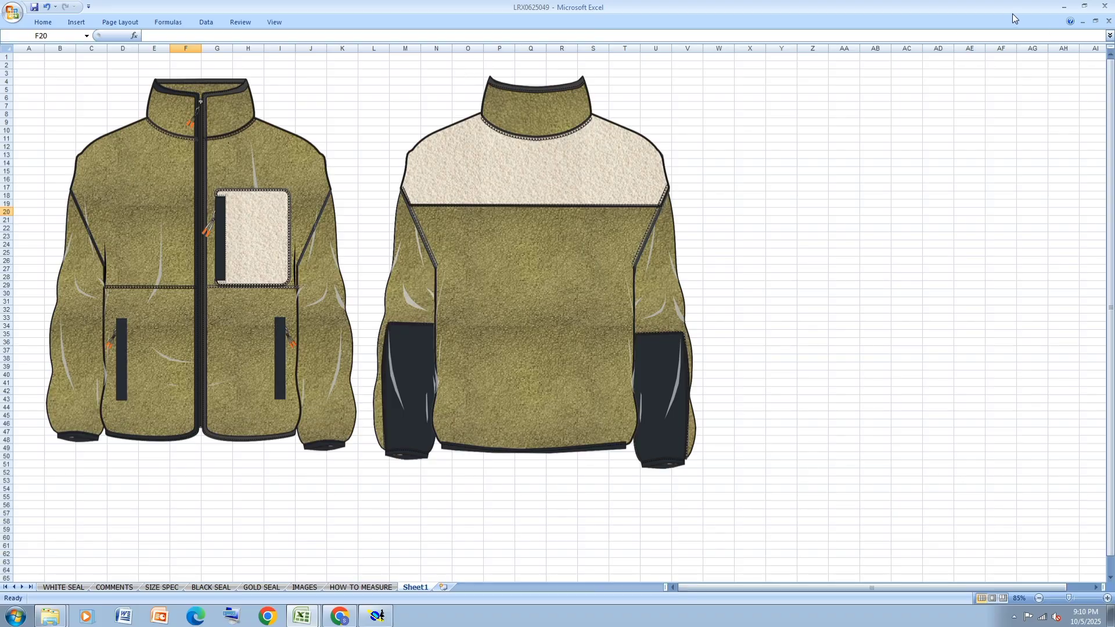
pyautogui.click(1063, 6)
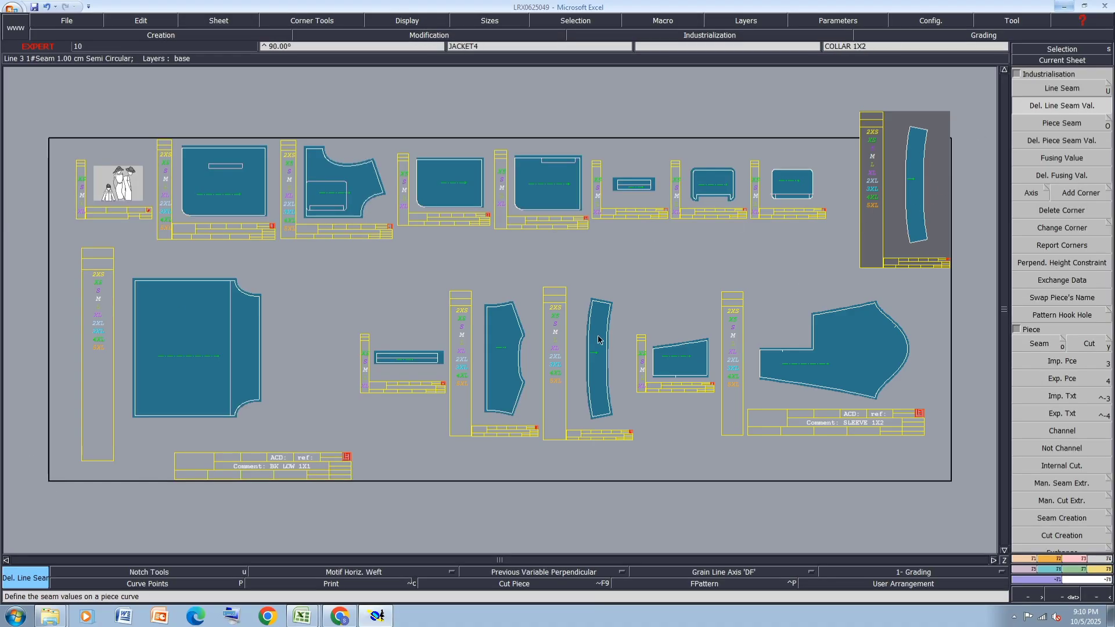
pyautogui.scroll(1, 605, 328)
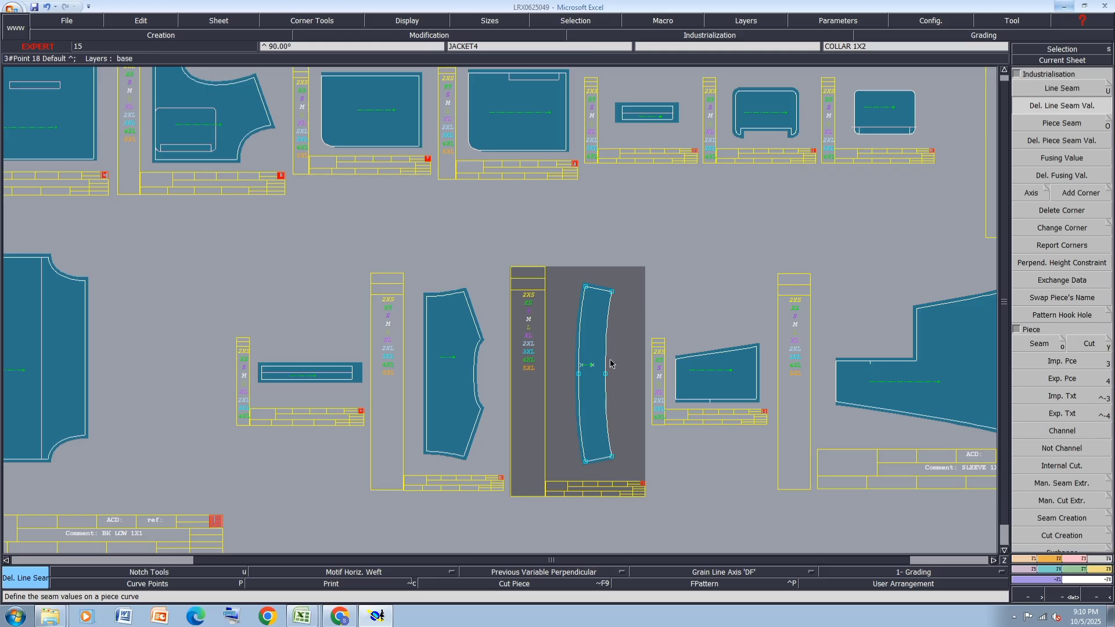
pyautogui.click(481, 371)
# Create a new variant named JKT and close its empty piece article table
pyautogui.click(1103, 572)
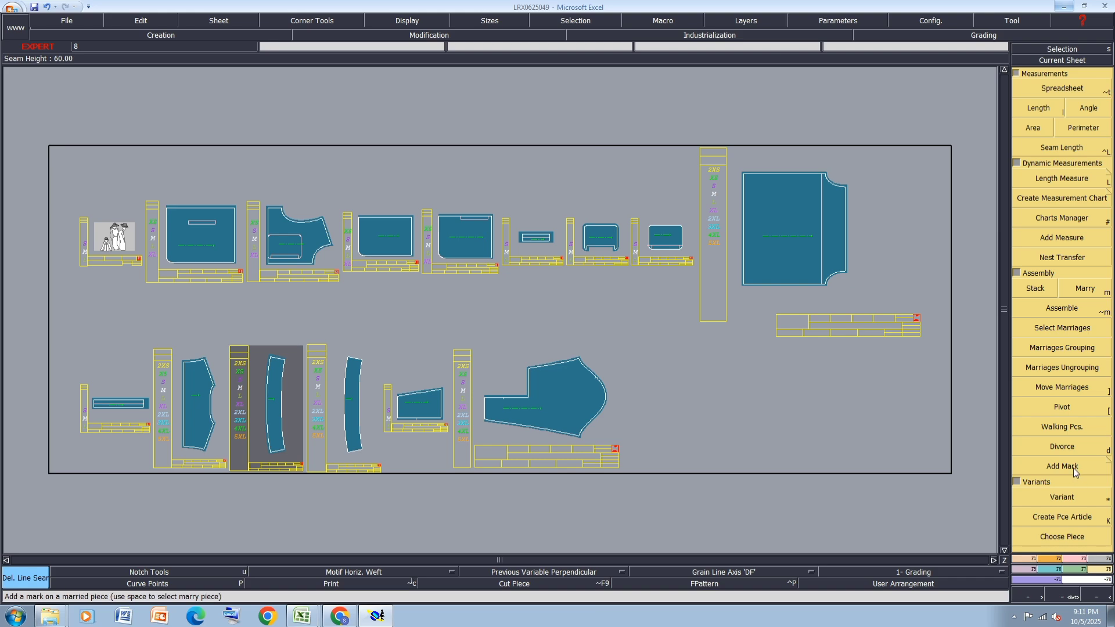
pyautogui.click(1061, 497)
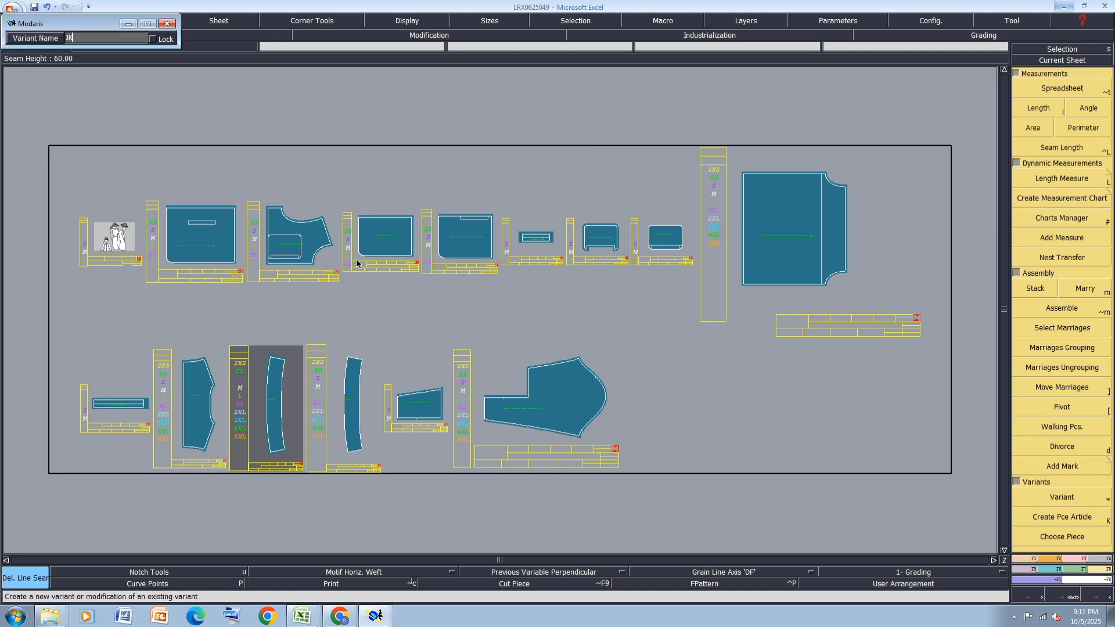
pyautogui.write('JKT')
pyautogui.press('Return')
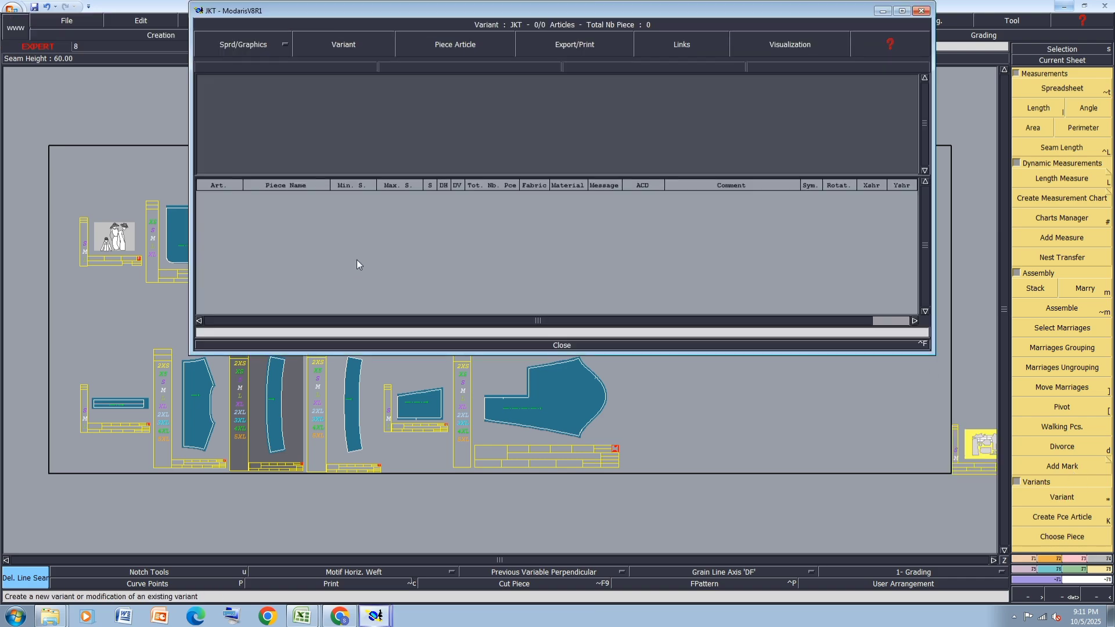
pyautogui.click(558, 343)
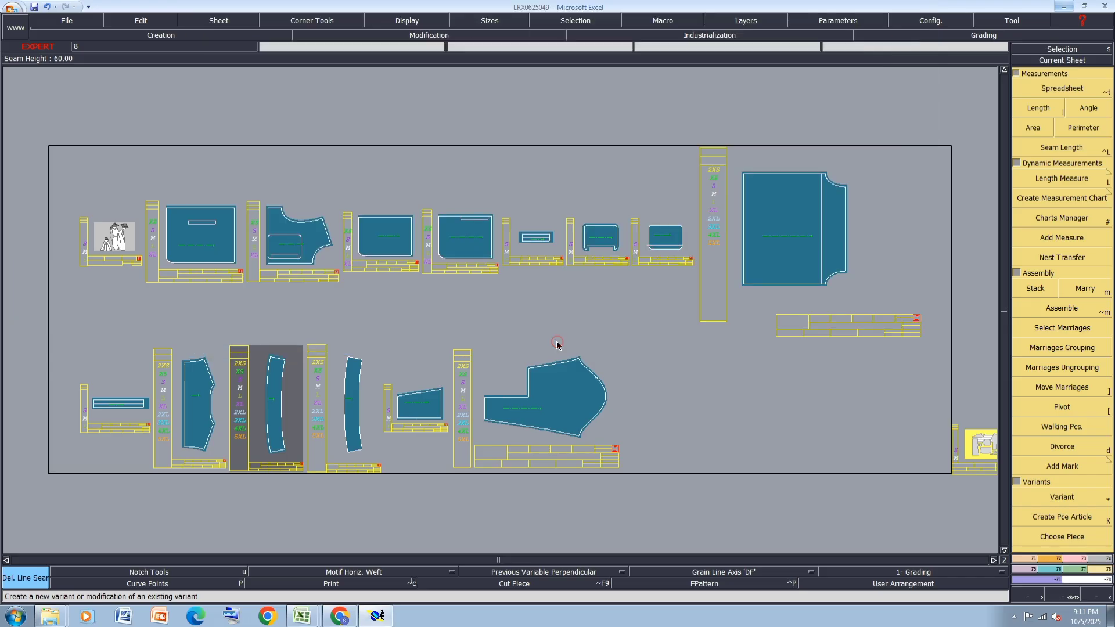
# Add the BK LOW 1X1 piece to the JKT variant as a piece article
pyautogui.click(1062, 517)
pyautogui.click(804, 218)
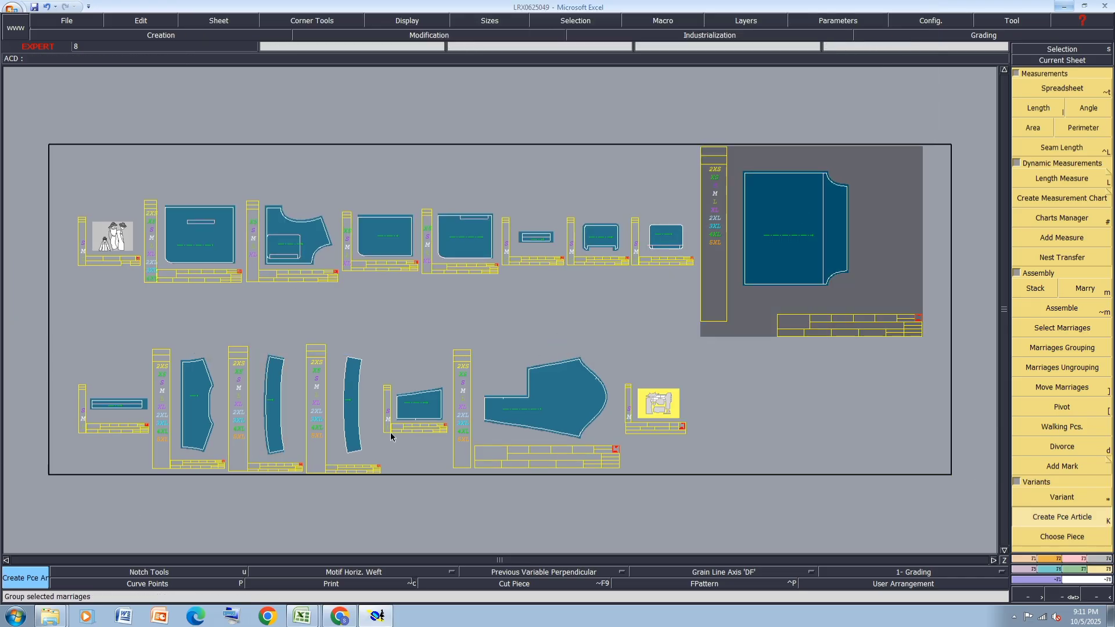
# Try adding the BK YOUK 1X1, BONN 1X2 and first collar pieces to the JKT variant as piece articles
pyautogui.click(200, 414)
pyautogui.click(121, 402)
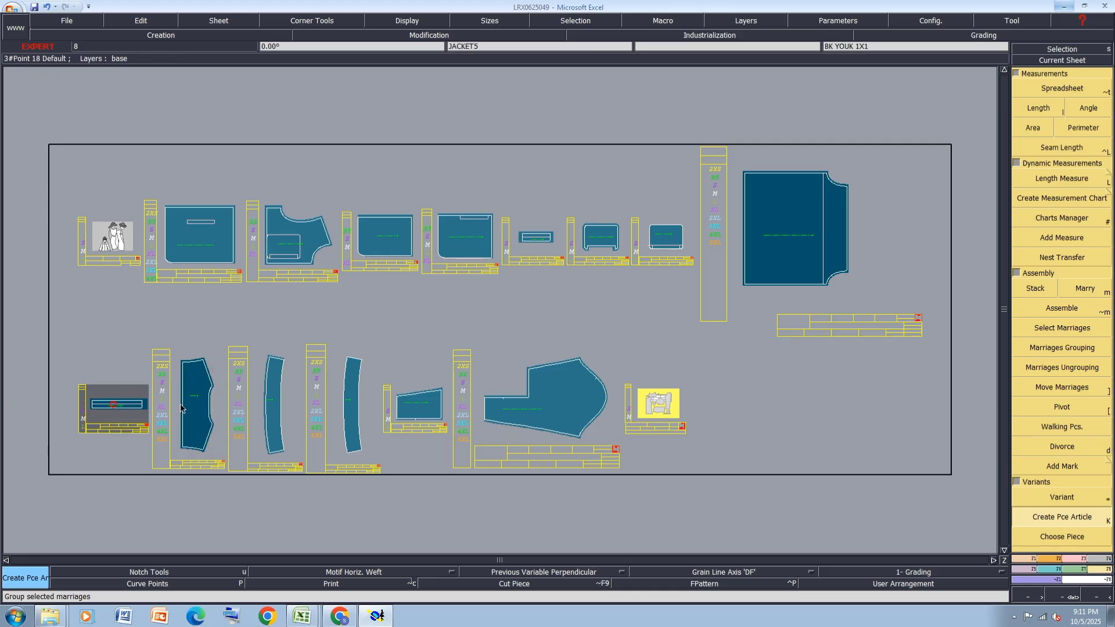
pyautogui.click(270, 417)
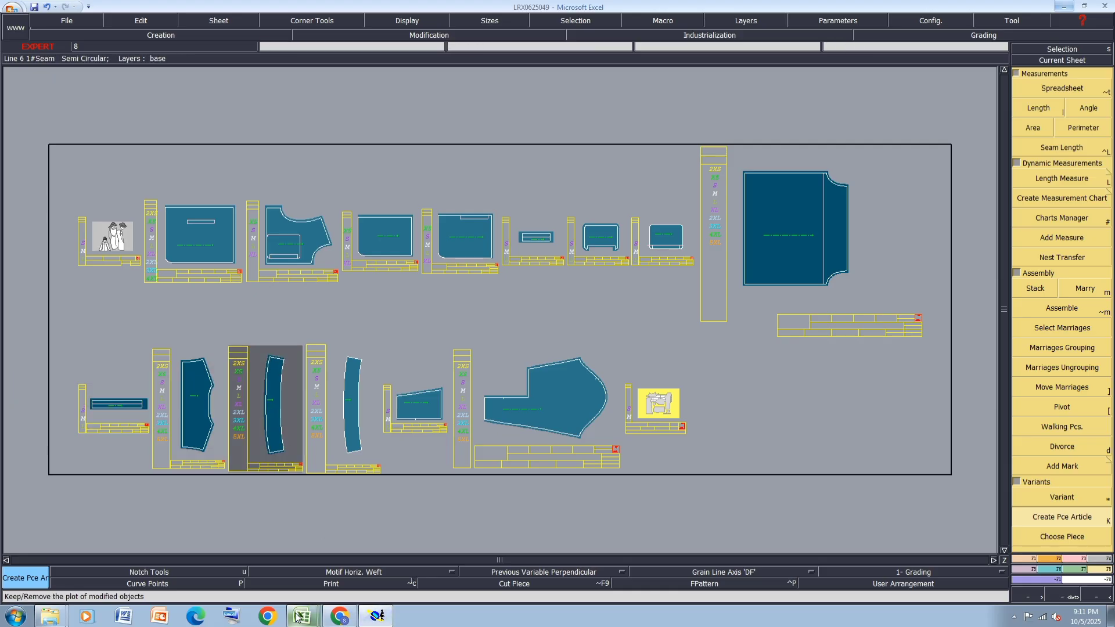
# Examine the jacket drawings in the LRX0625049 Excel workbook again and switch back to the Modaris pattern desk
pyautogui.moveTo(299, 615)
pyautogui.click(318, 591)
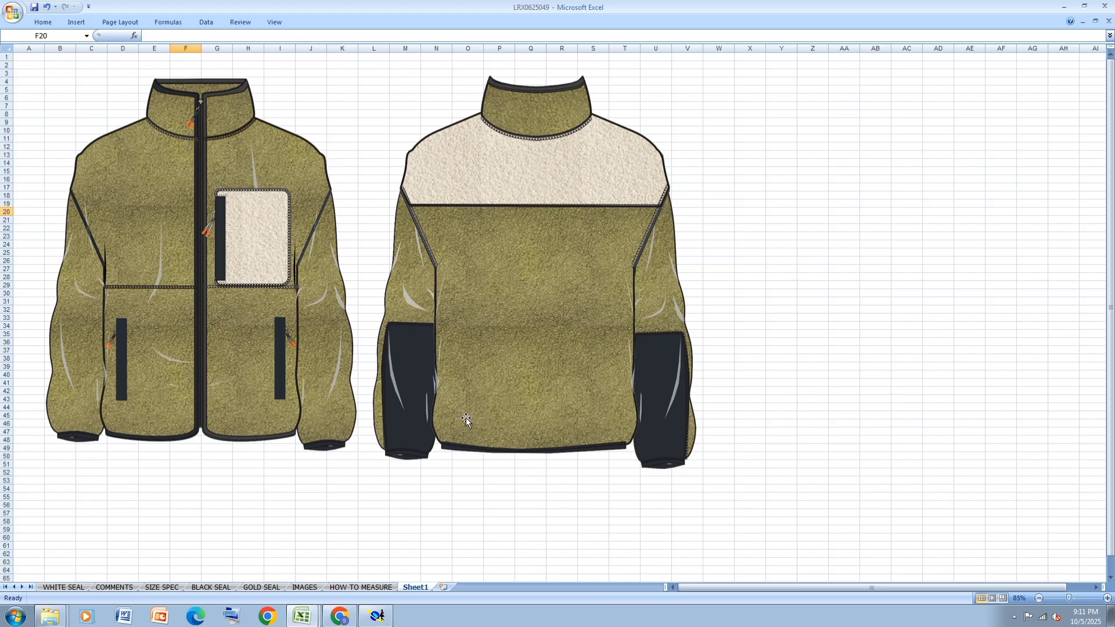
pyautogui.click(374, 620)
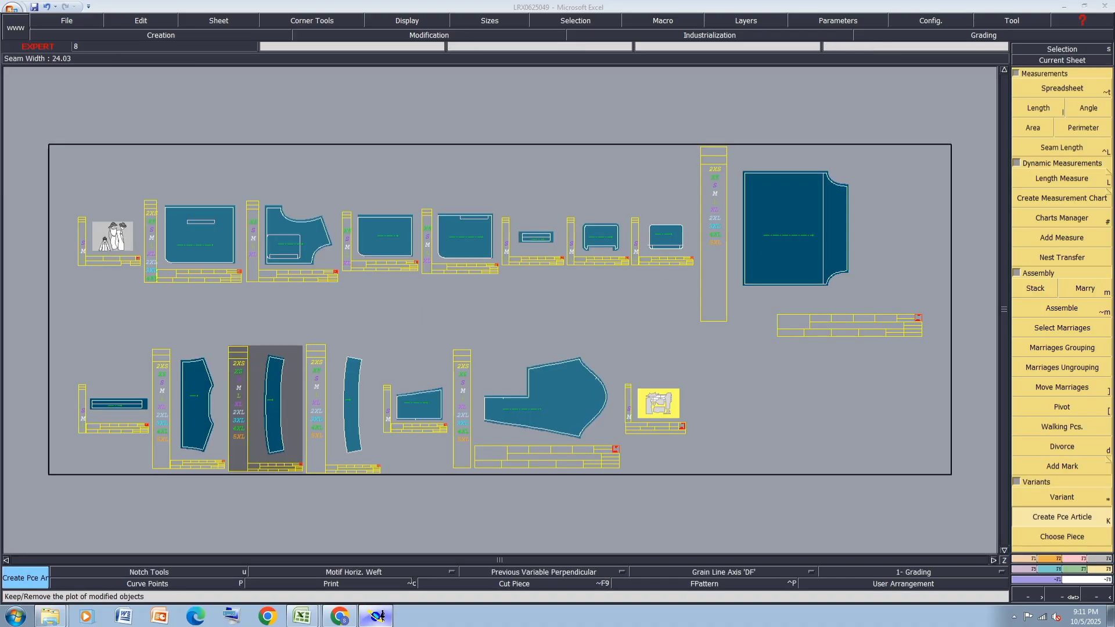
pyautogui.click(378, 617)
pyautogui.click(377, 617)
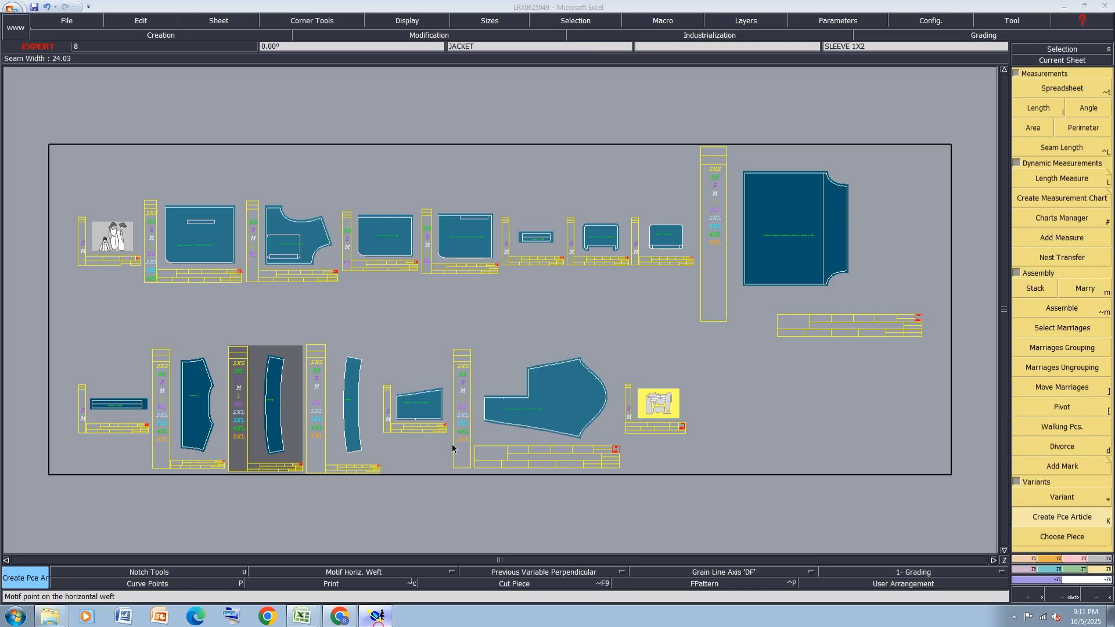
# Undo the most recent piece article additions, keeping only the BK LOW 1X1 piece in the JKT variant
pyautogui.hotkey('ctrl', 'z')
pyautogui.hotkey('ctrl', 'z')
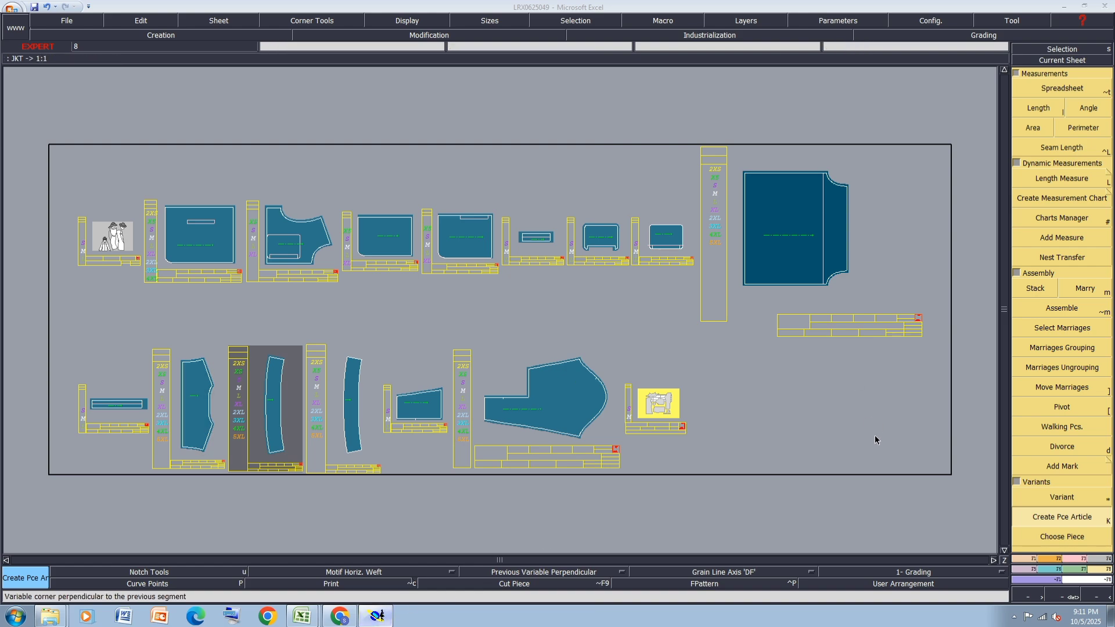
# Close the LRX0625049 Excel workbook, shrink the blank Book1 window and return to the Modaris pattern desk
pyautogui.moveTo(302, 617)
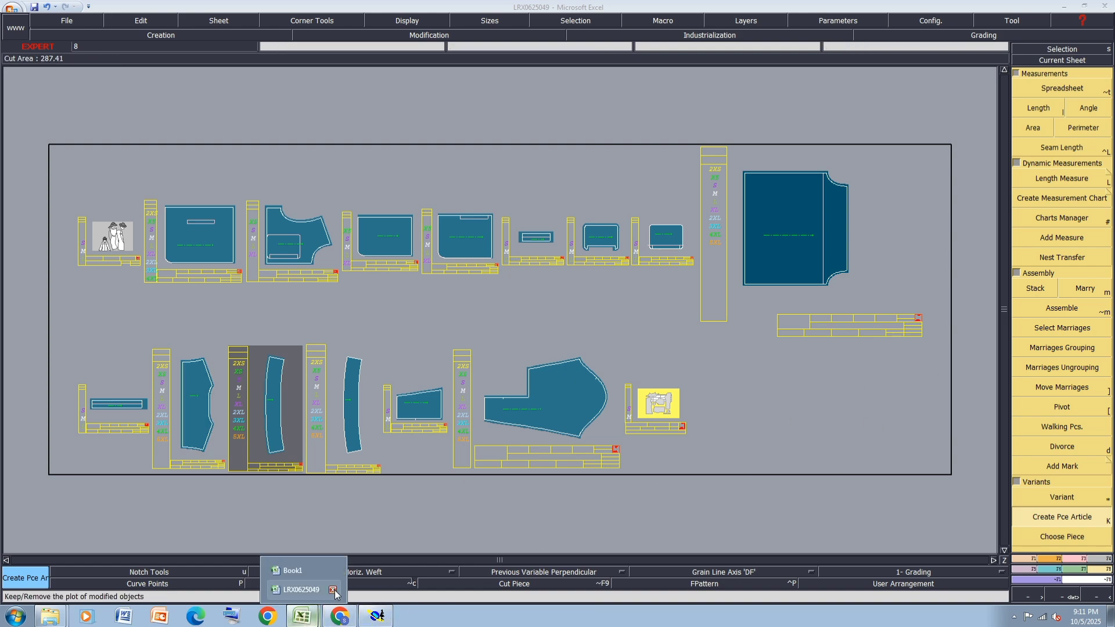
pyautogui.click(334, 593)
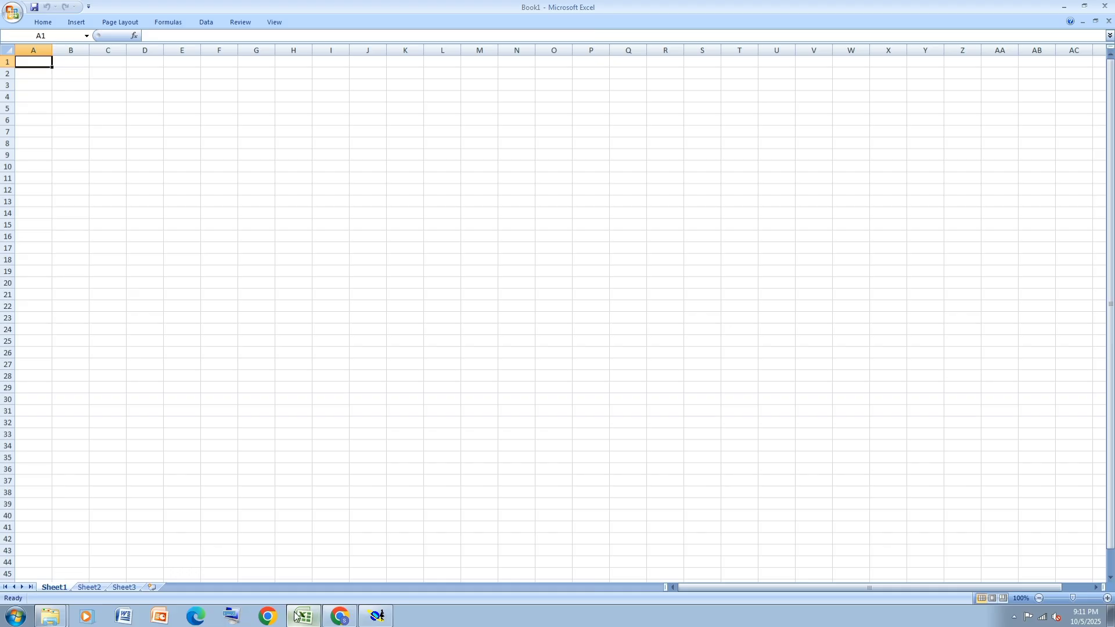
pyautogui.click(1083, 6)
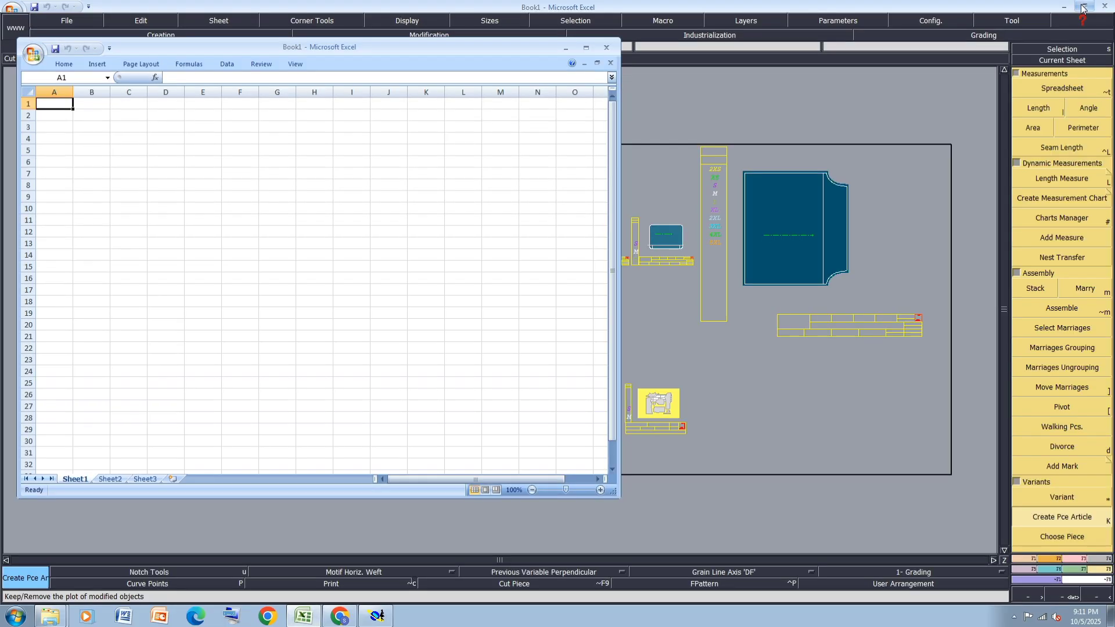
pyautogui.click(1063, 7)
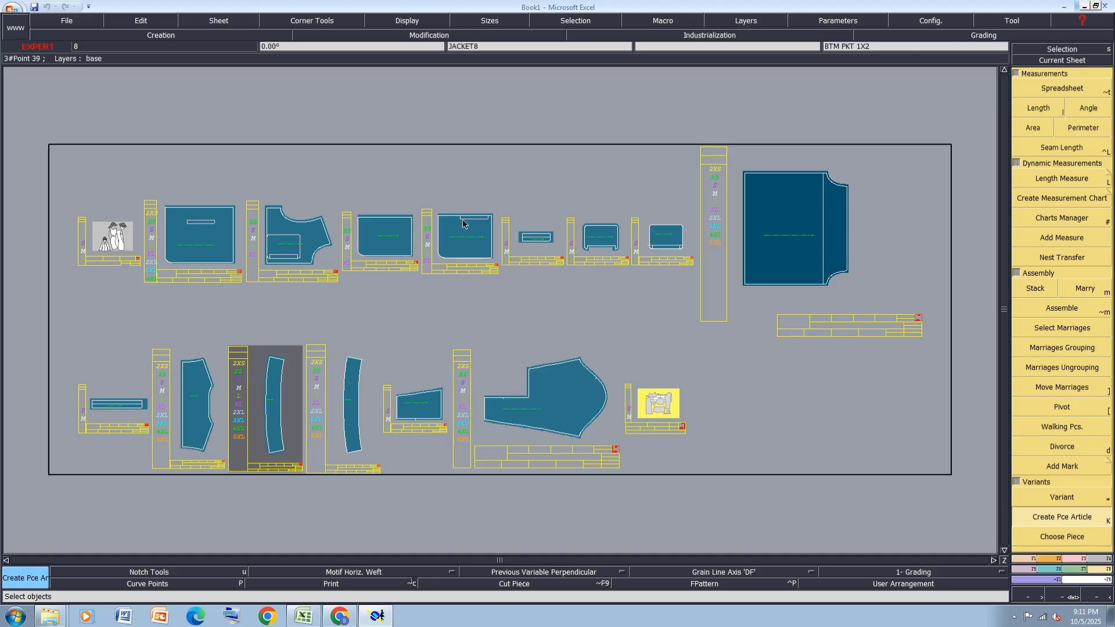
# Save the jacket model, continuing past the detected anomalies, and quit Modaris
pyautogui.hotkey('ctrl', 's')
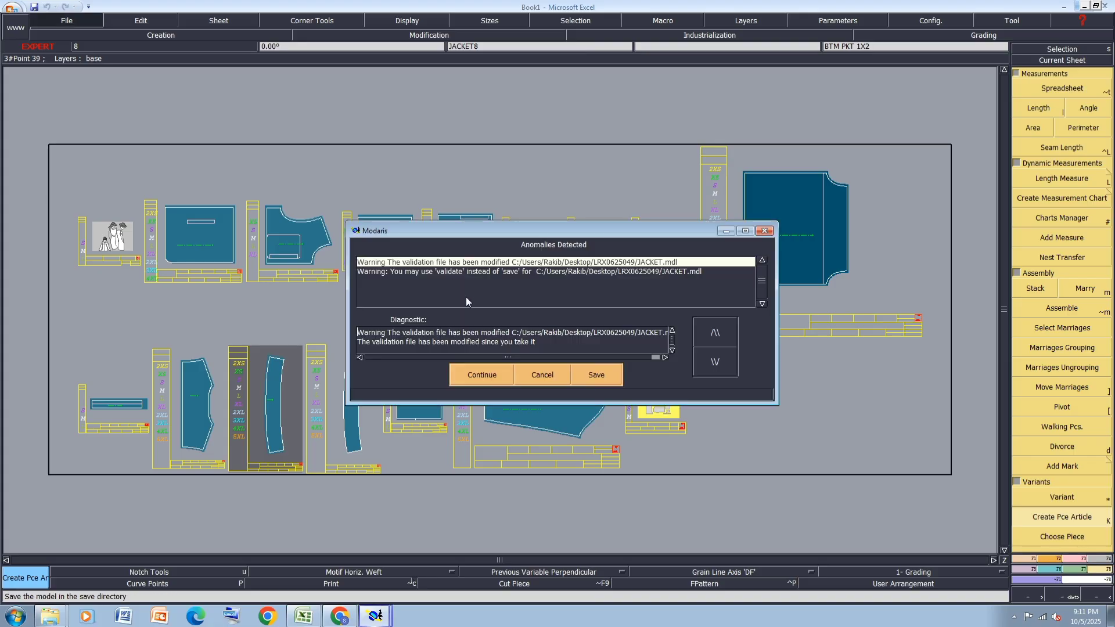
pyautogui.click(471, 370)
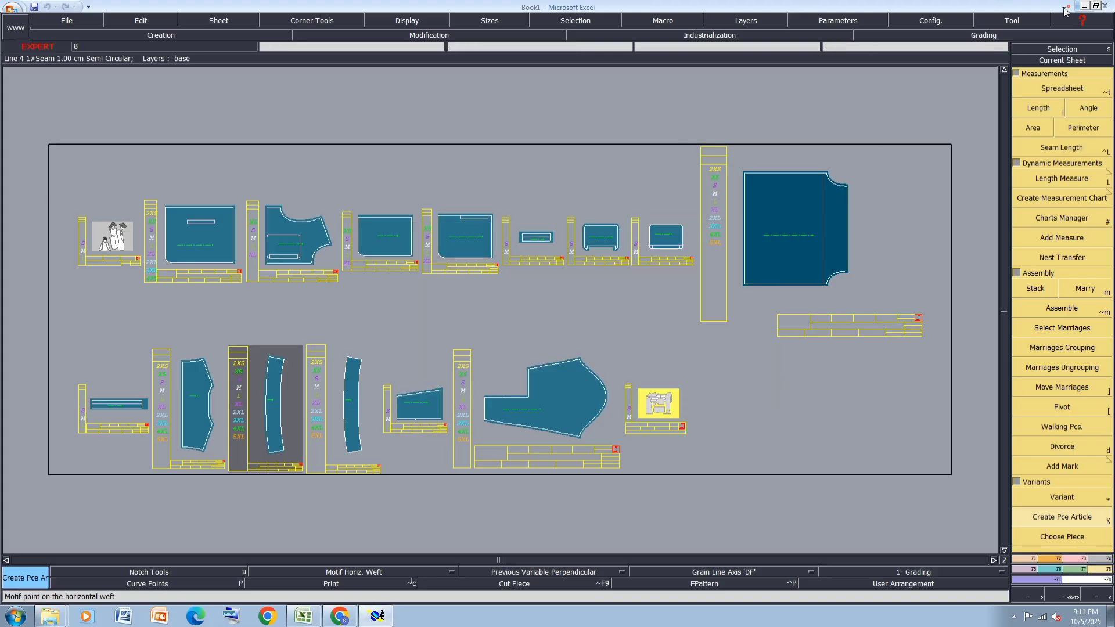
pyautogui.click(1105, 6)
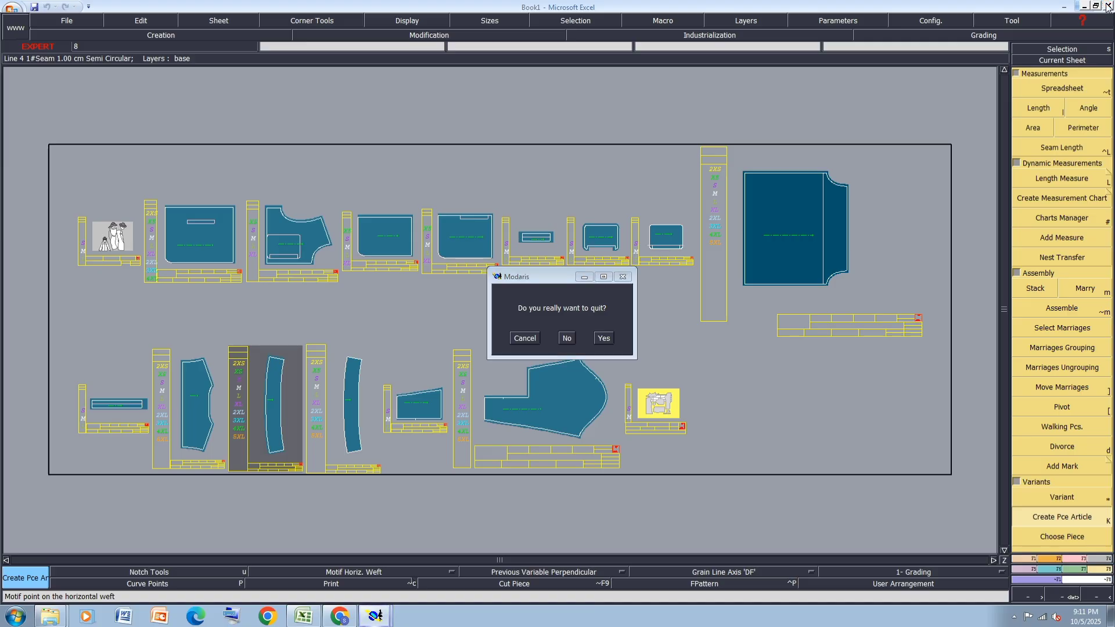
pyautogui.click(603, 339)
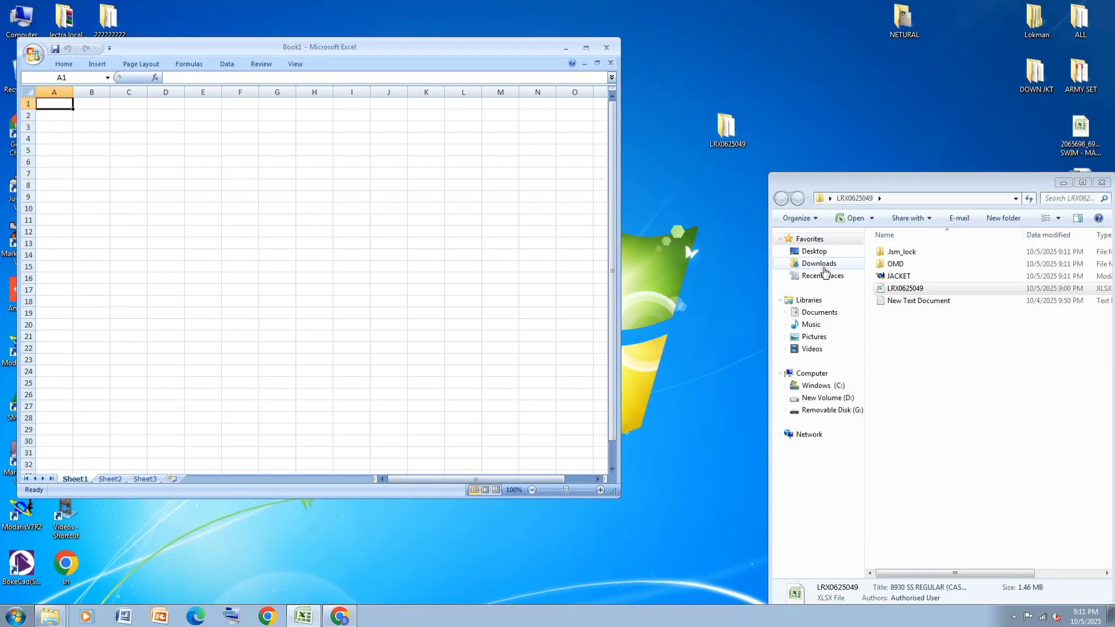
# Reopen the JACKET model and the LRX0625049 workbook, show the jacket drawings on Sheet1, and return to the Modaris desk
pyautogui.doubleClick(909, 275)
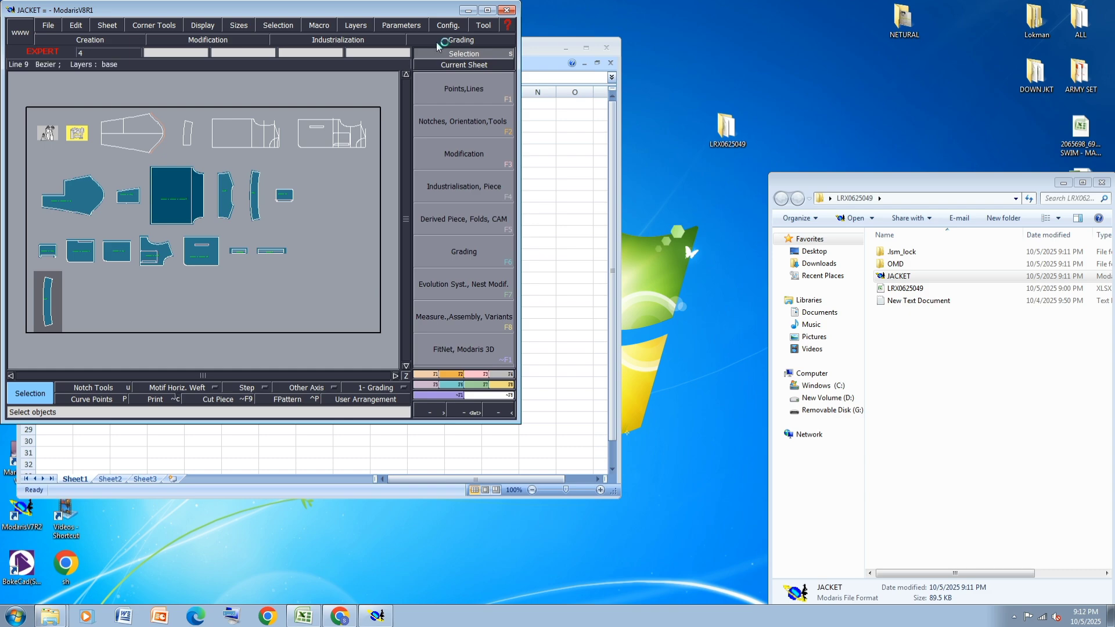
pyautogui.click(487, 11)
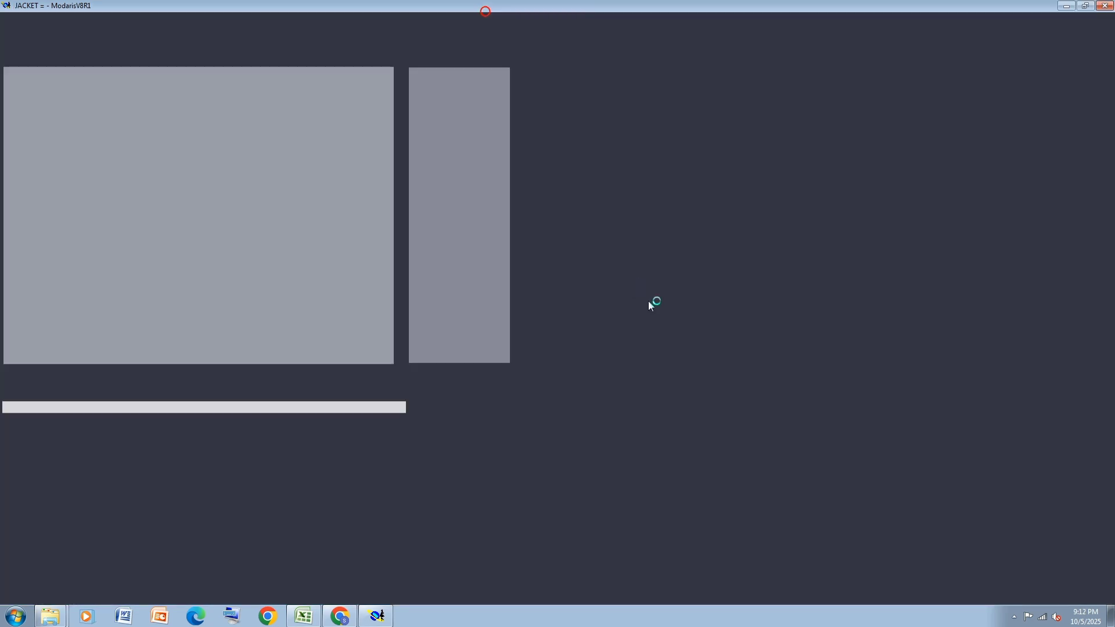
pyautogui.click(1066, 7)
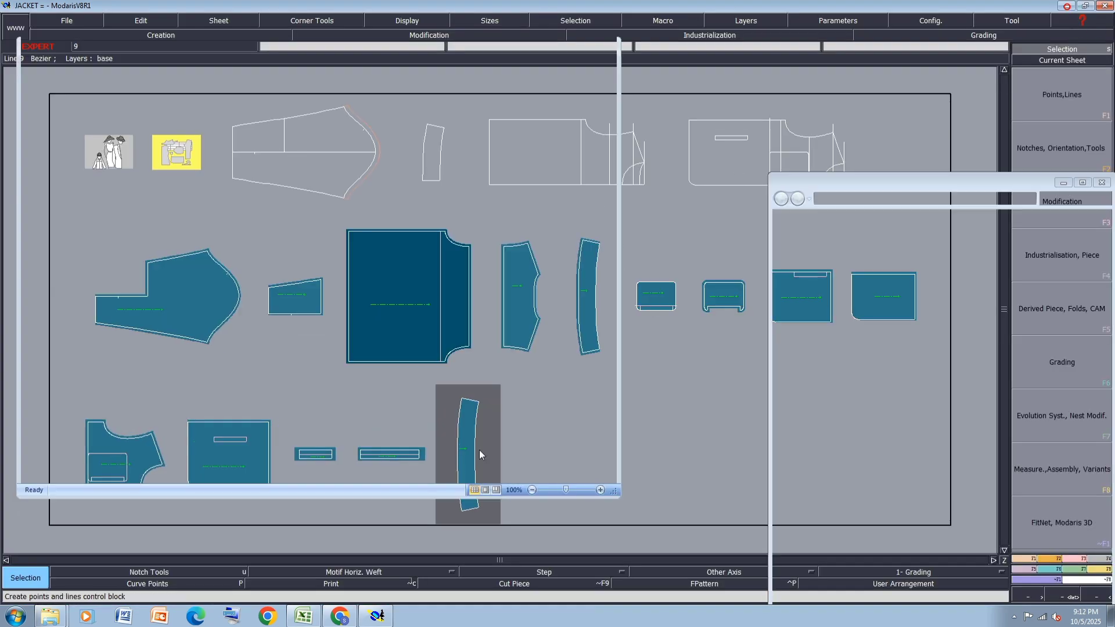
pyautogui.doubleClick(904, 288)
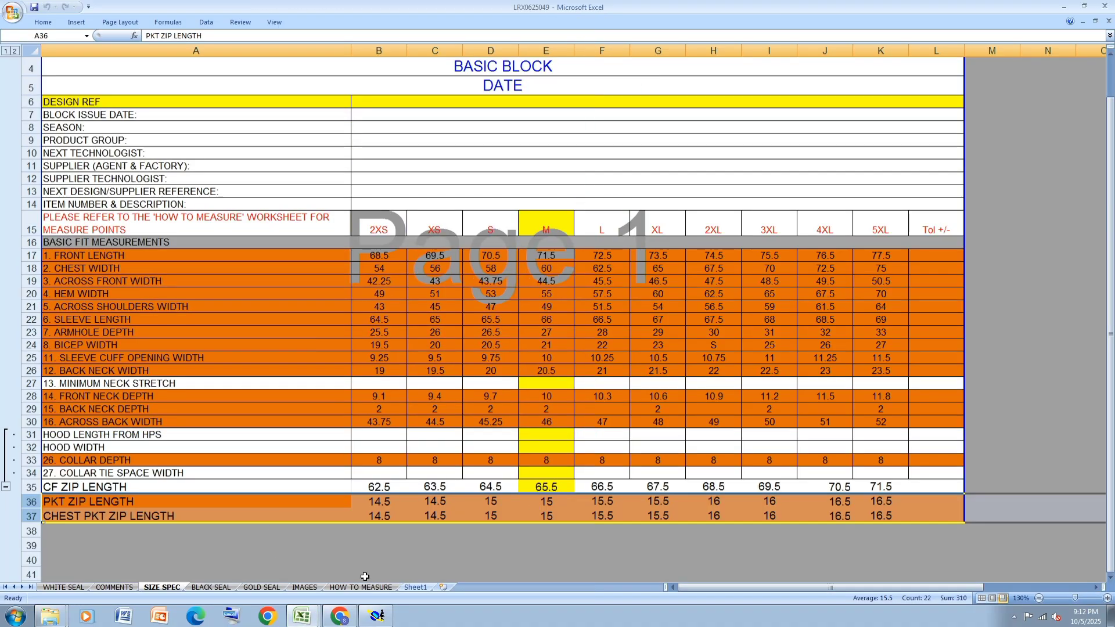
pyautogui.click(413, 588)
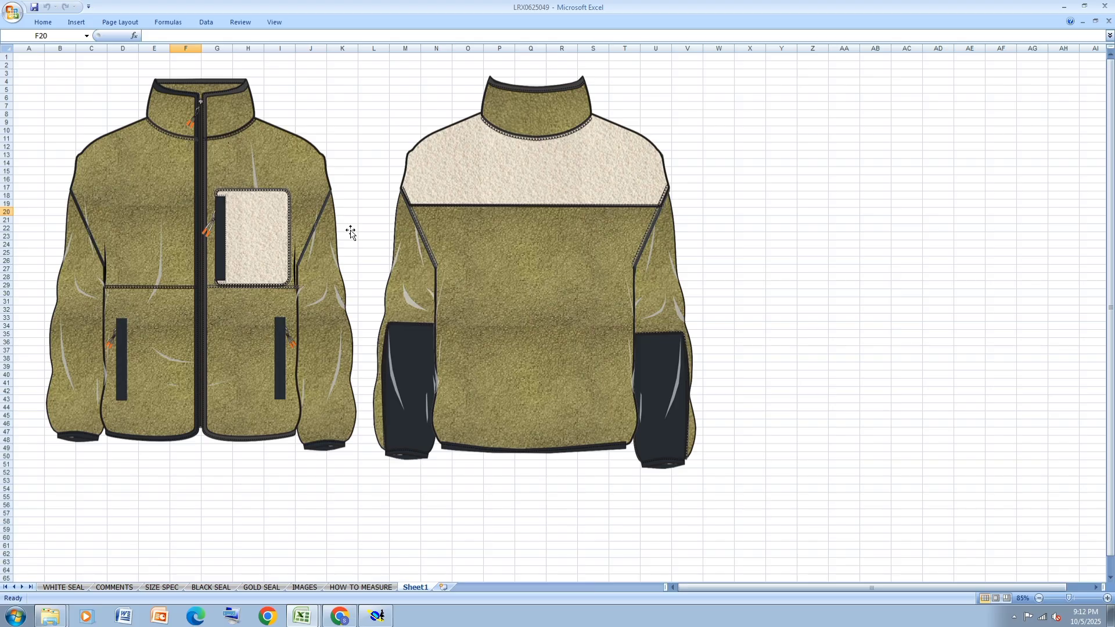
pyautogui.click(376, 616)
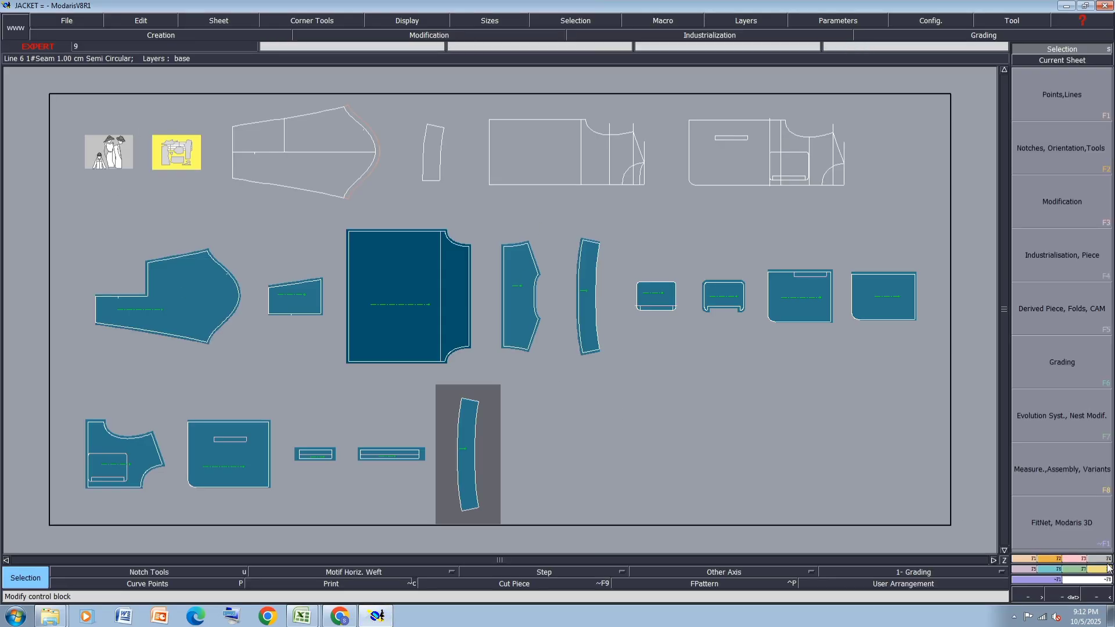
# Open the JKT variant to make it current and close its article table
pyautogui.click(1105, 568)
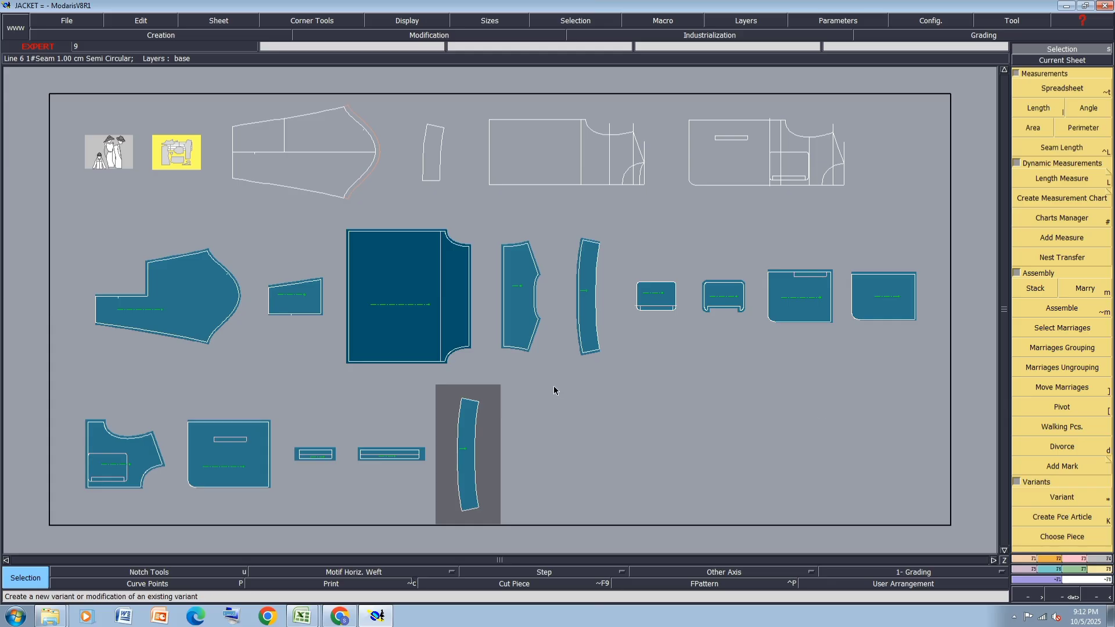
pyautogui.click(183, 154)
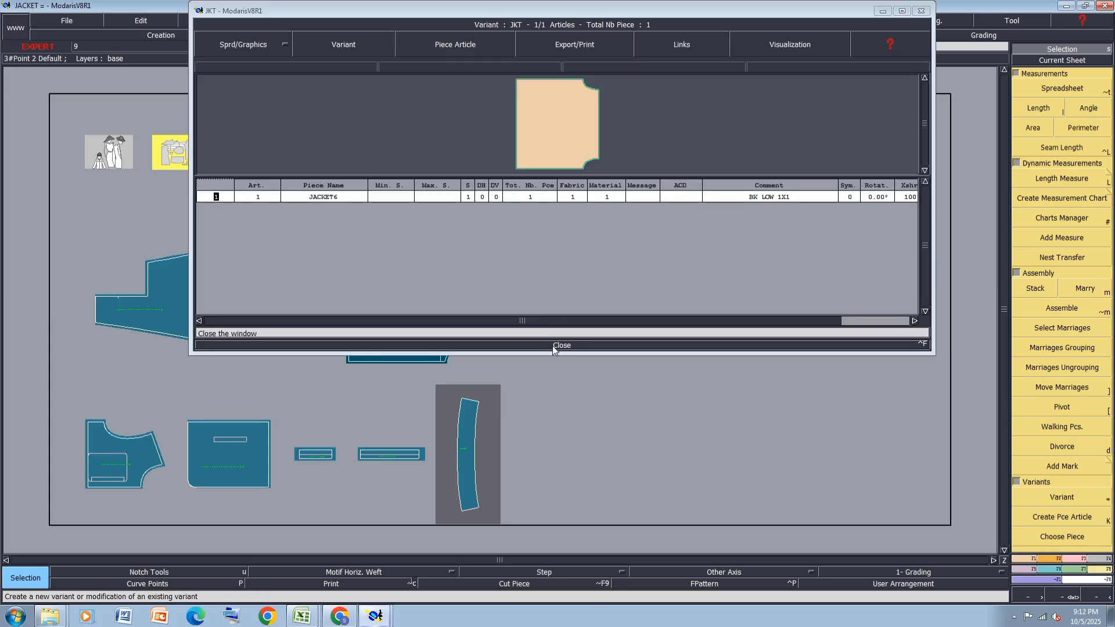
pyautogui.click(553, 346)
# Add the first COLLAR 1X2, the SLEEVE 1X2, FRNT TOP 1X2 and FRNT BTM 1X2 pieces to the JKT variant as piece articles
pyautogui.click(1066, 517)
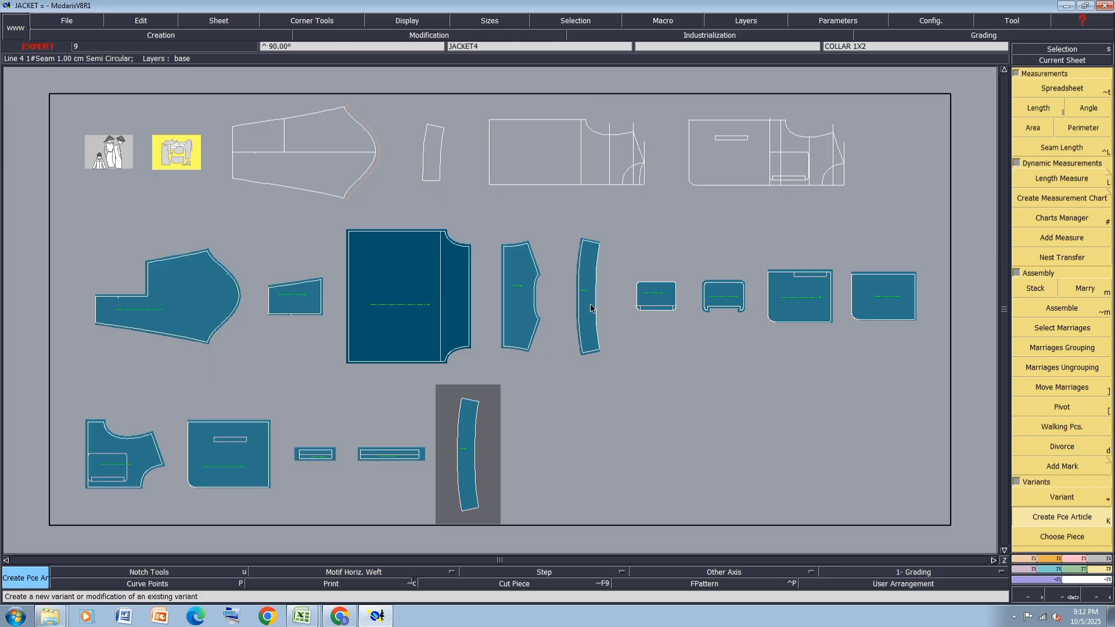
pyautogui.click(567, 315)
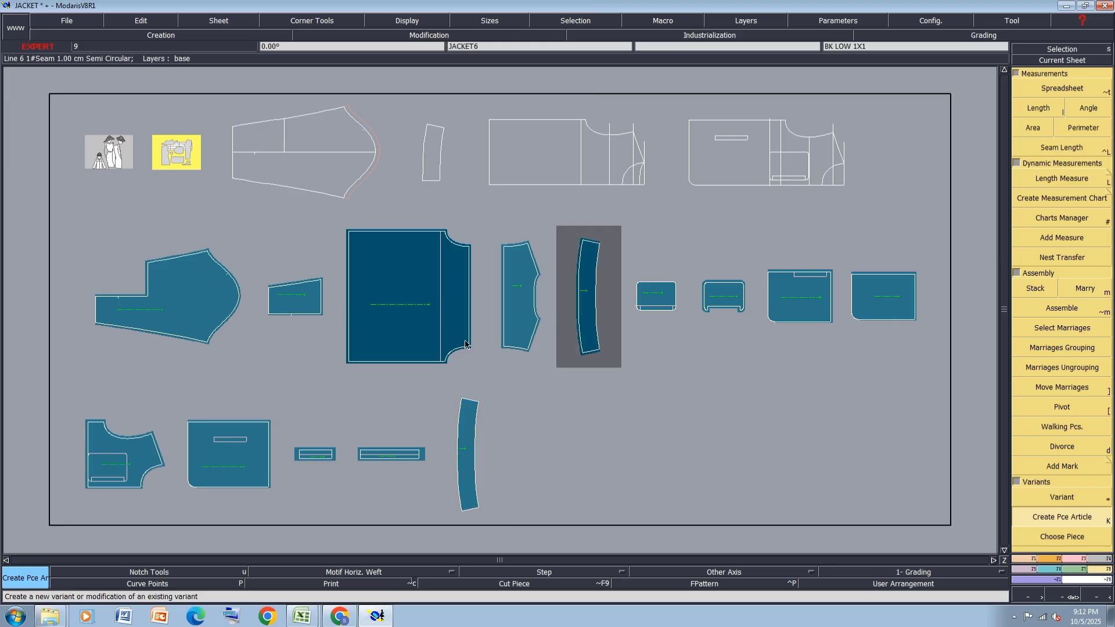
pyautogui.click(197, 311)
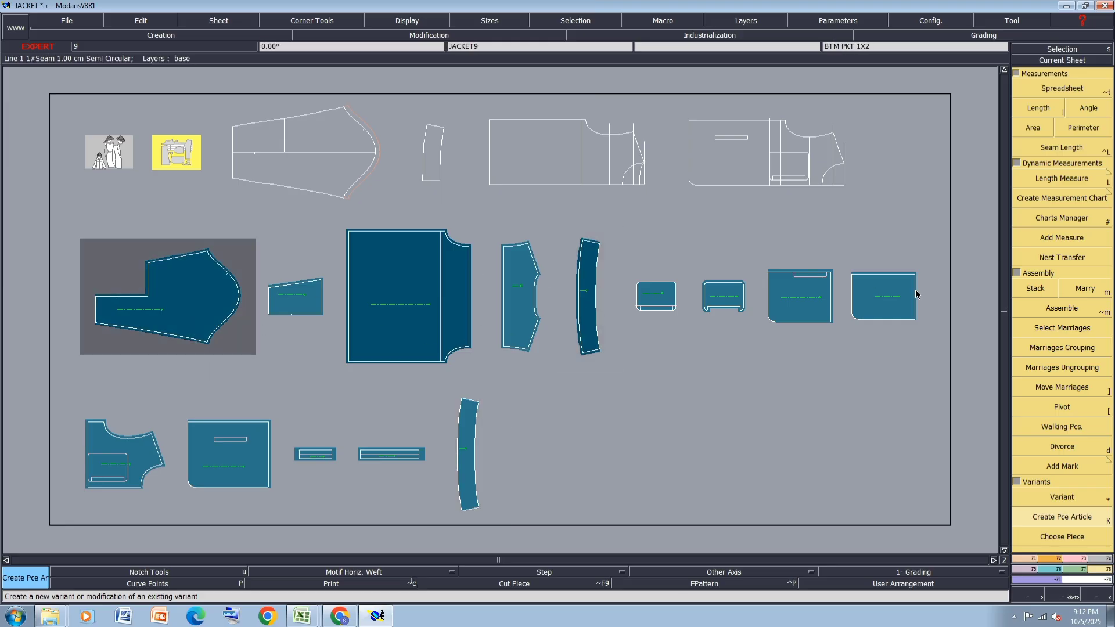
pyautogui.click(124, 464)
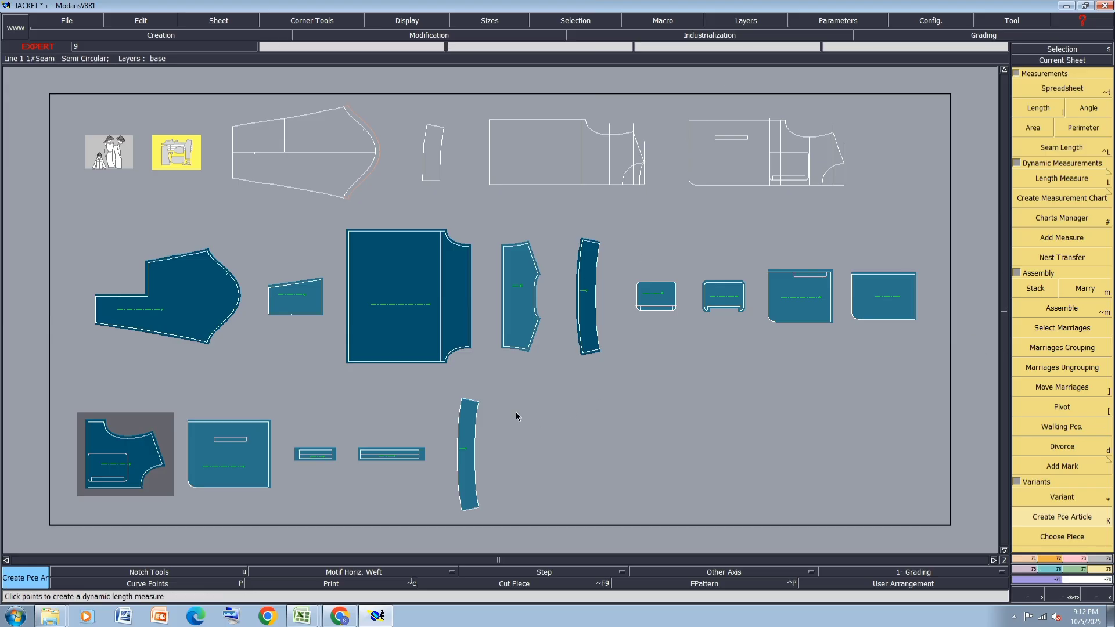
pyautogui.click(224, 456)
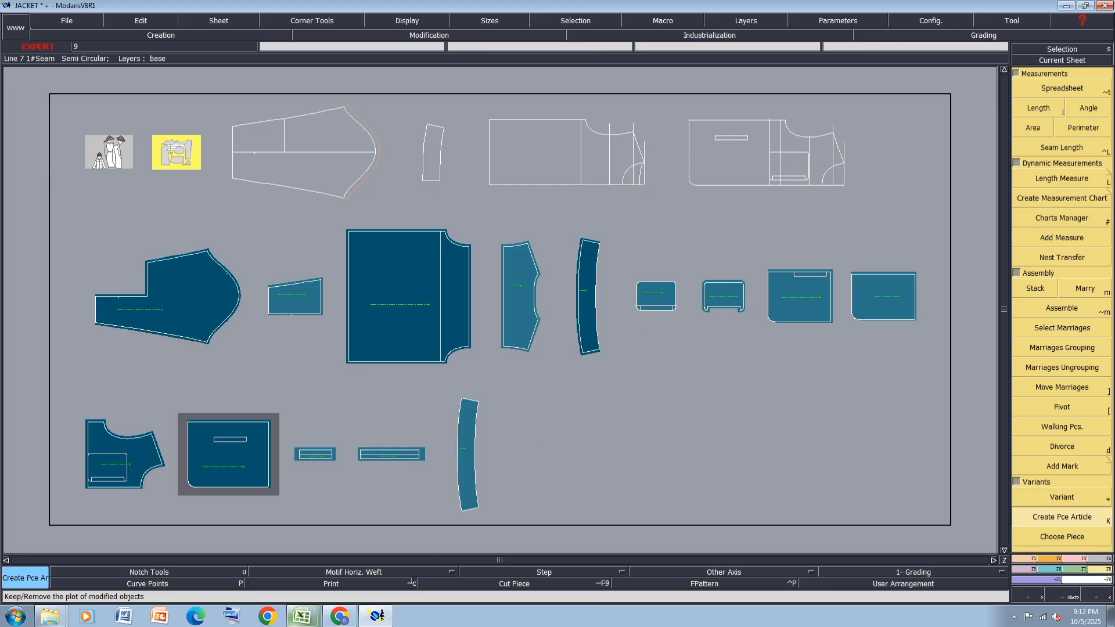
# Check the jacket drawings in the LRX0625049 workbook and add the BK YOUK 1X1 and CHEST PKT 1X1 pieces to the JKT variant
pyautogui.moveTo(378, 621)
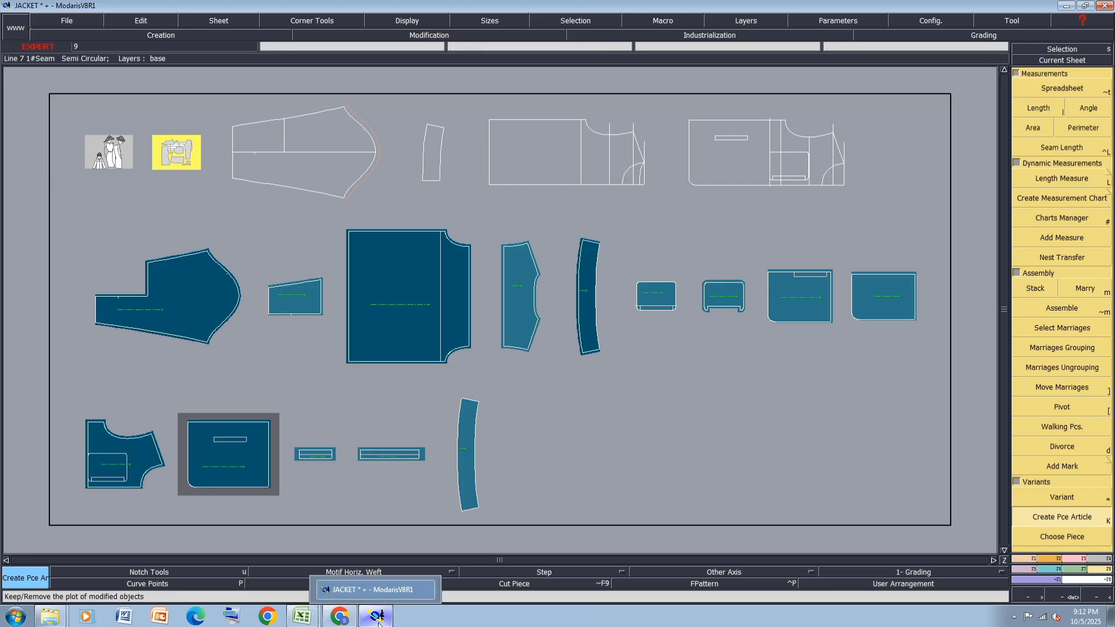
pyautogui.moveTo(302, 616)
pyautogui.click(302, 590)
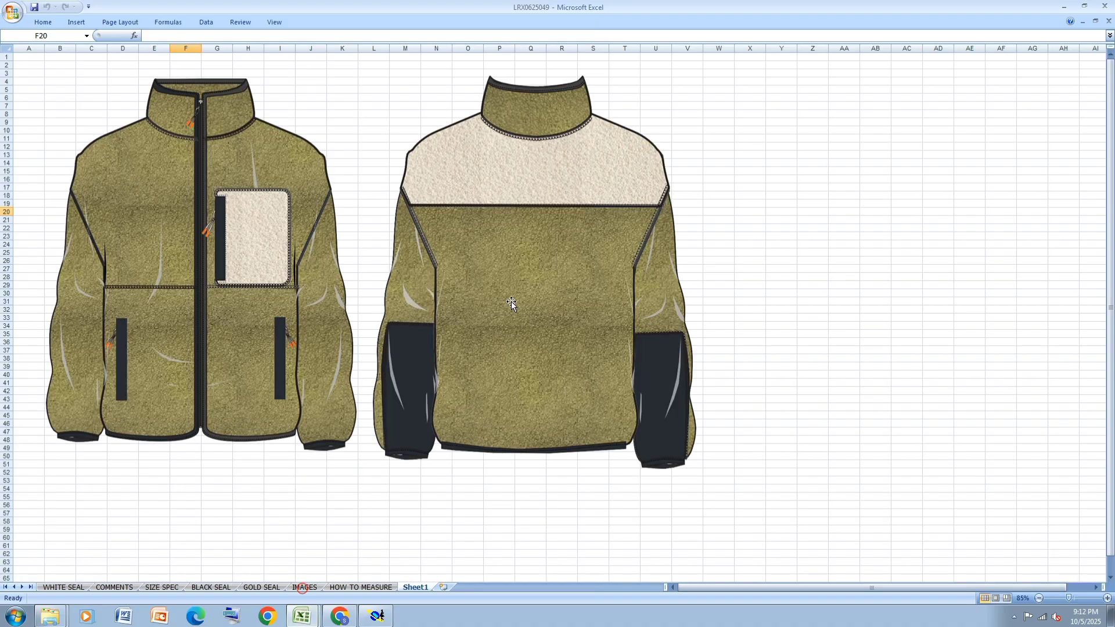
pyautogui.click(378, 617)
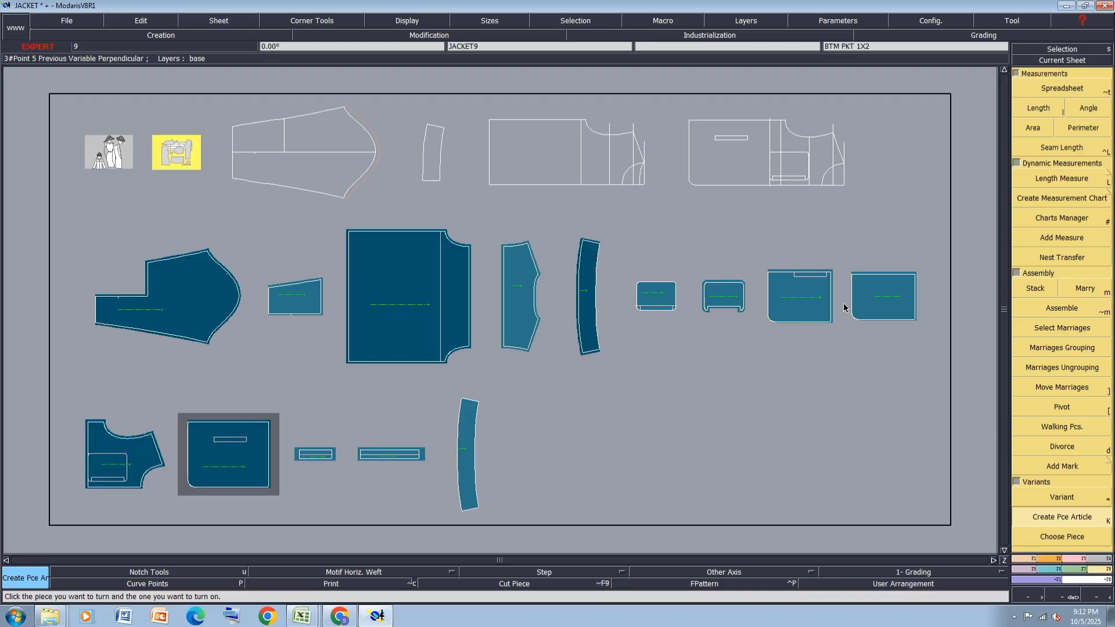
pyautogui.click(516, 308)
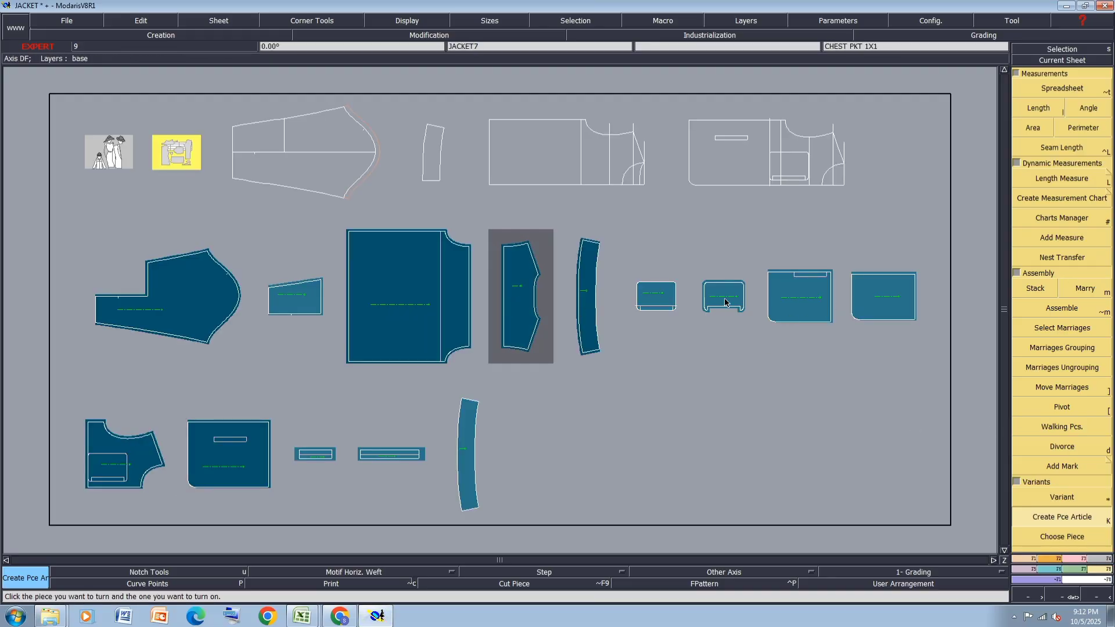
pyautogui.click(725, 302)
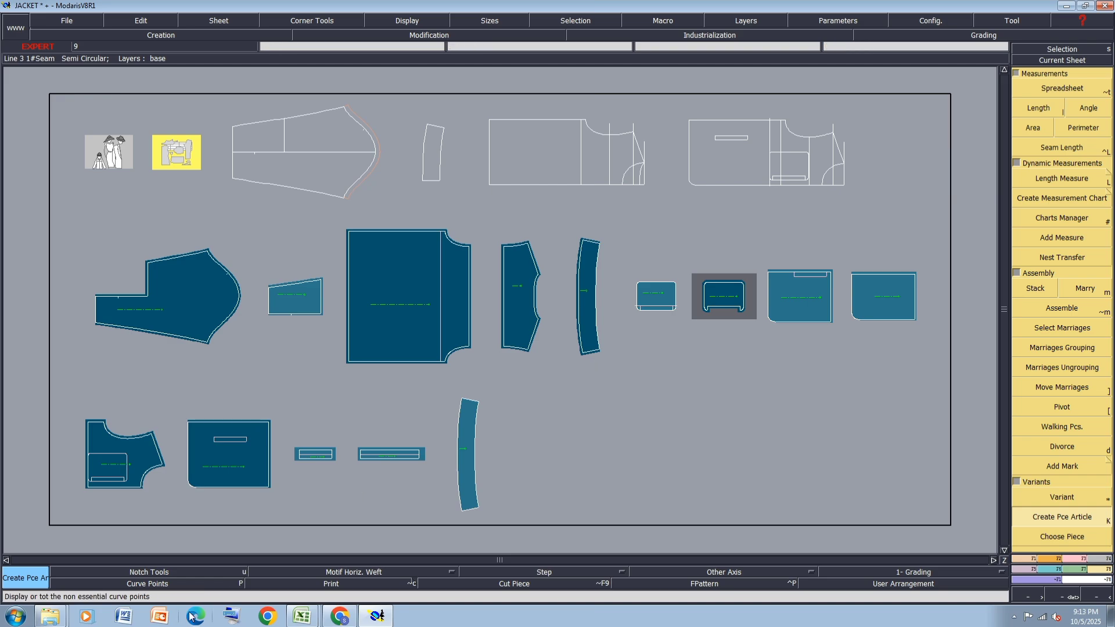
# Check the jacket drawings again and add the BONN 1X2, BONN CONT 1X1 and SLV CUTT 1X2 pieces to the JKT variant
pyautogui.moveTo(305, 620)
pyautogui.click(322, 589)
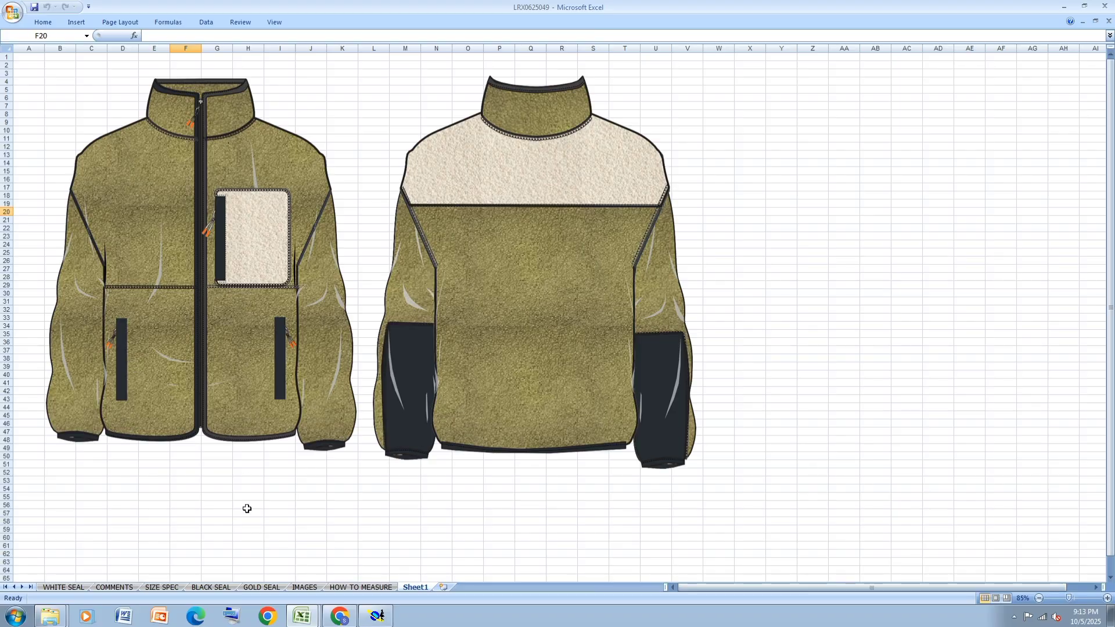
pyautogui.click(369, 618)
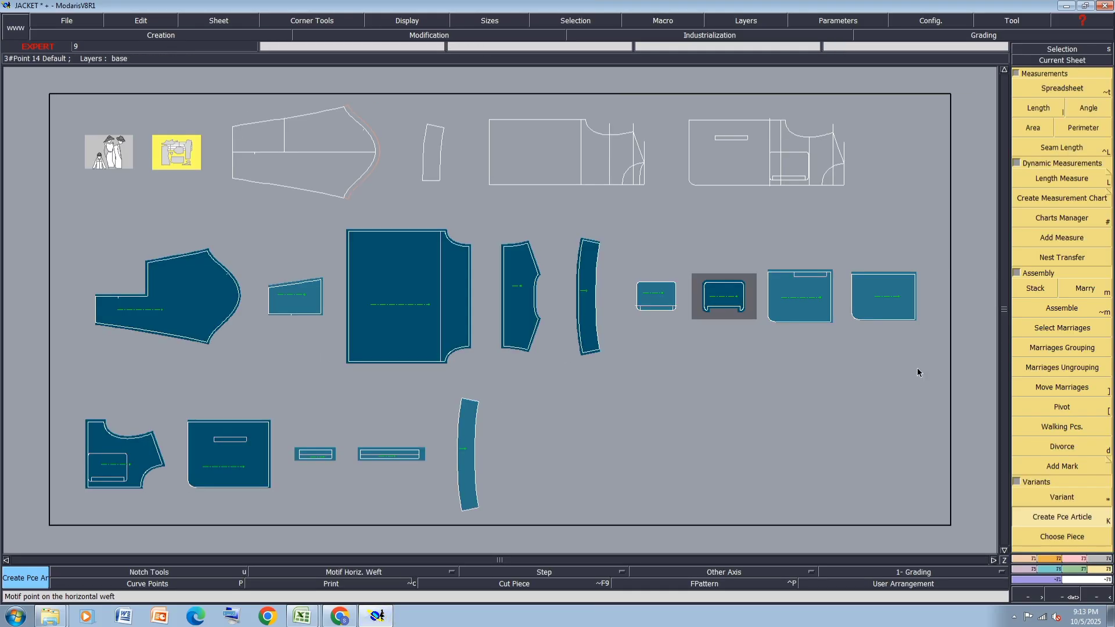
pyautogui.click(396, 455)
pyautogui.click(312, 459)
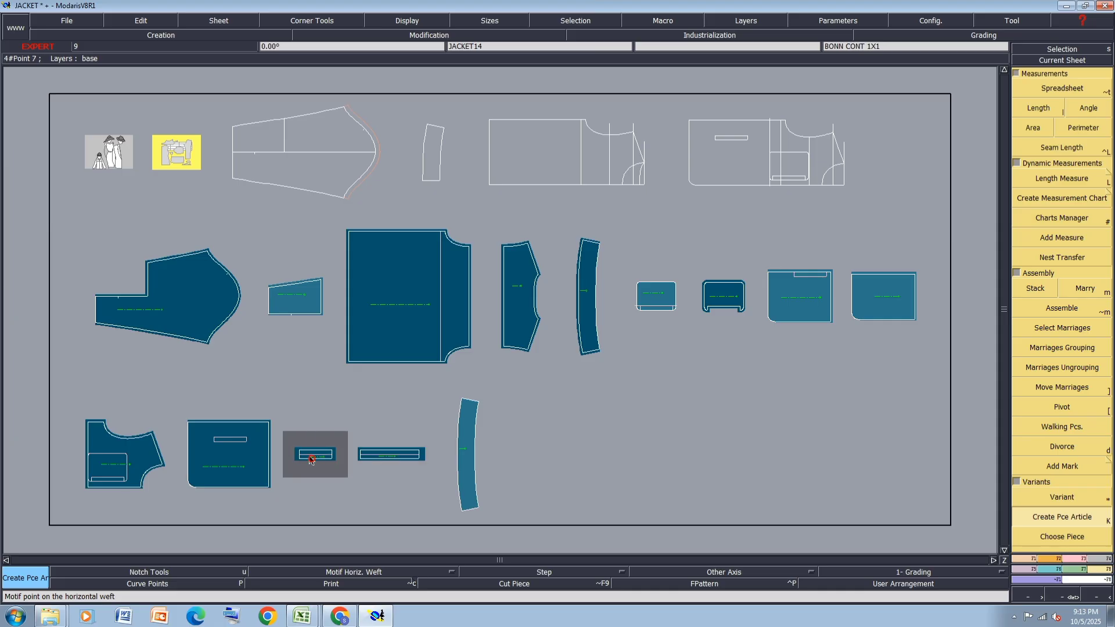
pyautogui.click(302, 300)
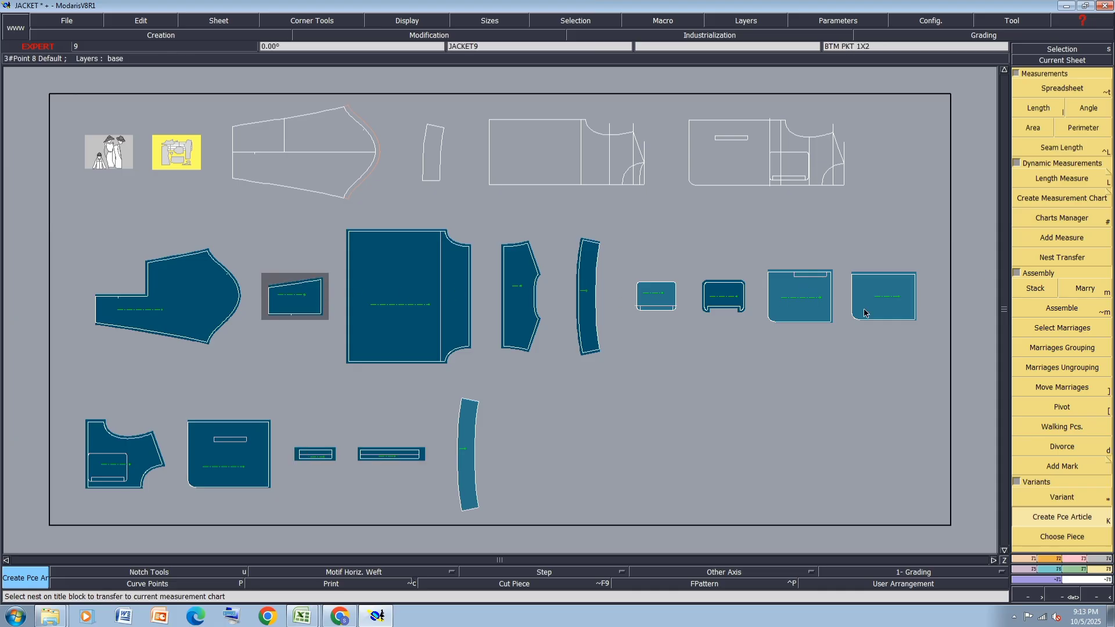
# Add both BTM PKT 1X2 pocket pieces to the JKT variant as piece articles
pyautogui.click(799, 297)
pyautogui.click(880, 299)
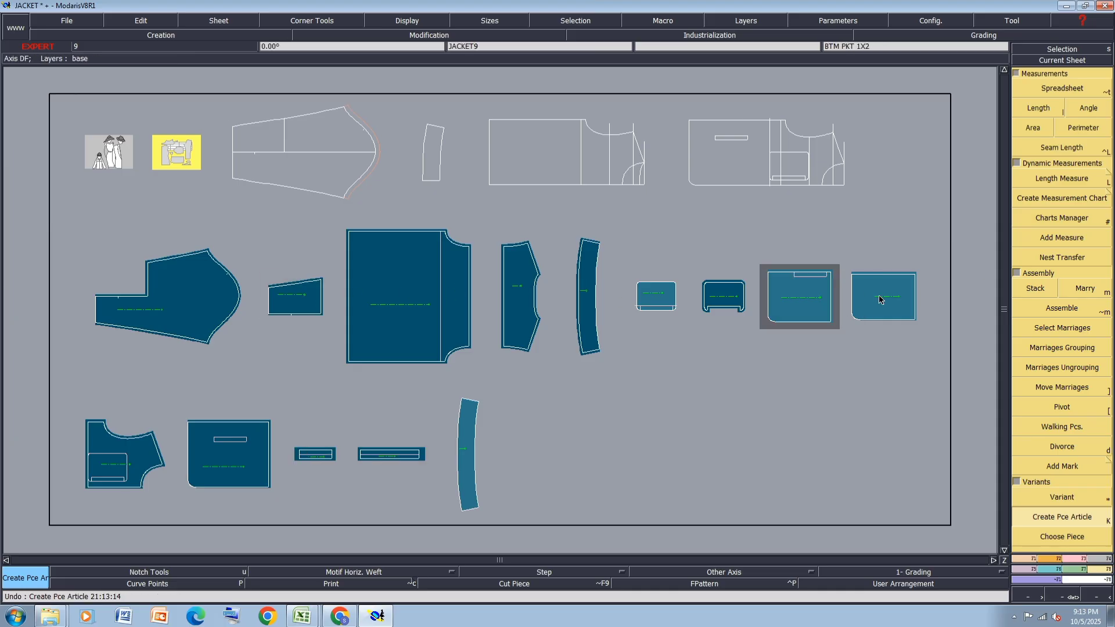
pyautogui.click(887, 305)
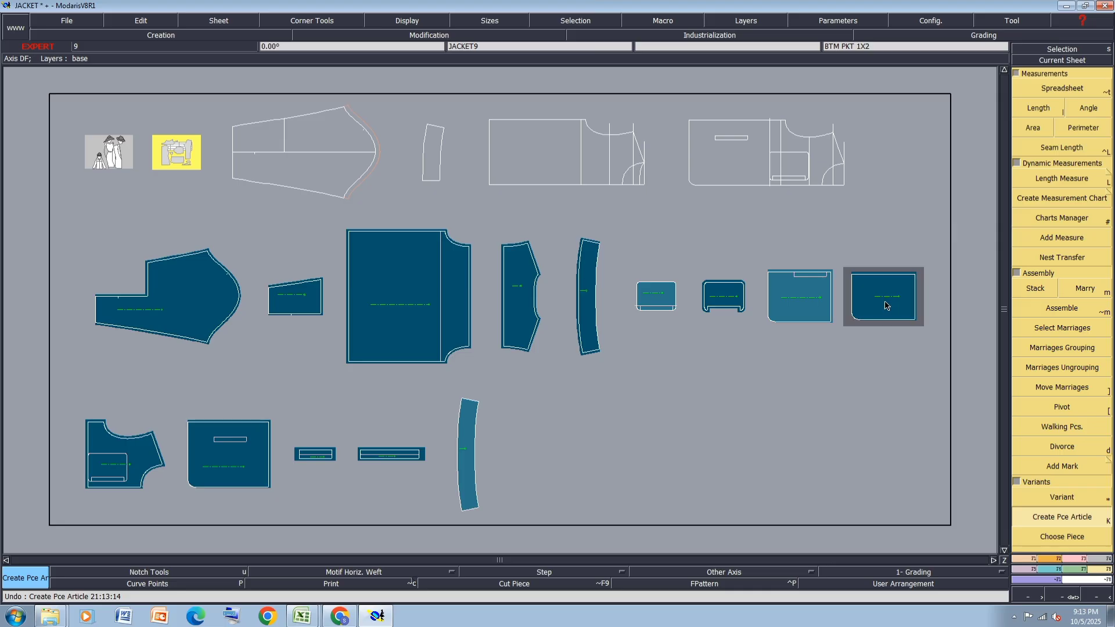
pyautogui.click(815, 311)
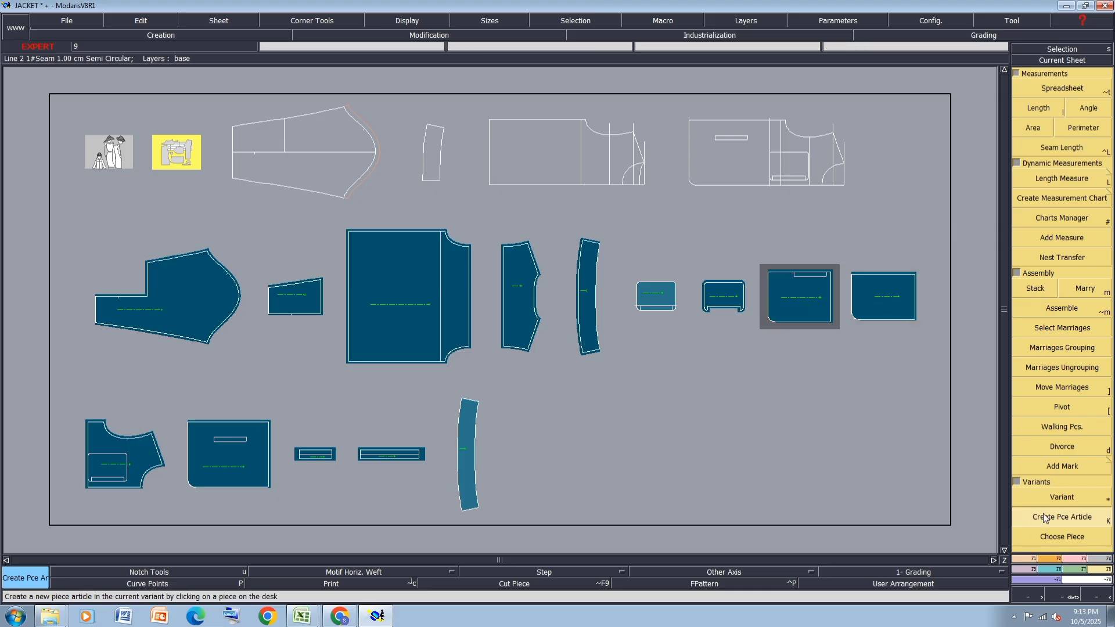
# Open the JKT variant's piece article table and maximize its window
pyautogui.click(1062, 497)
pyautogui.click(184, 143)
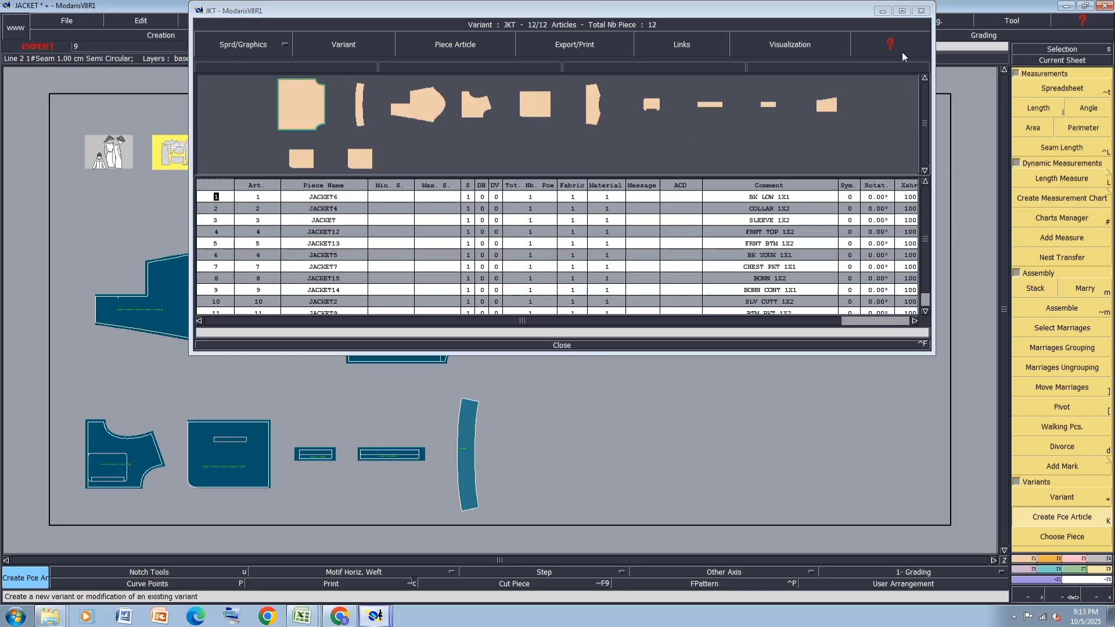
pyautogui.click(902, 11)
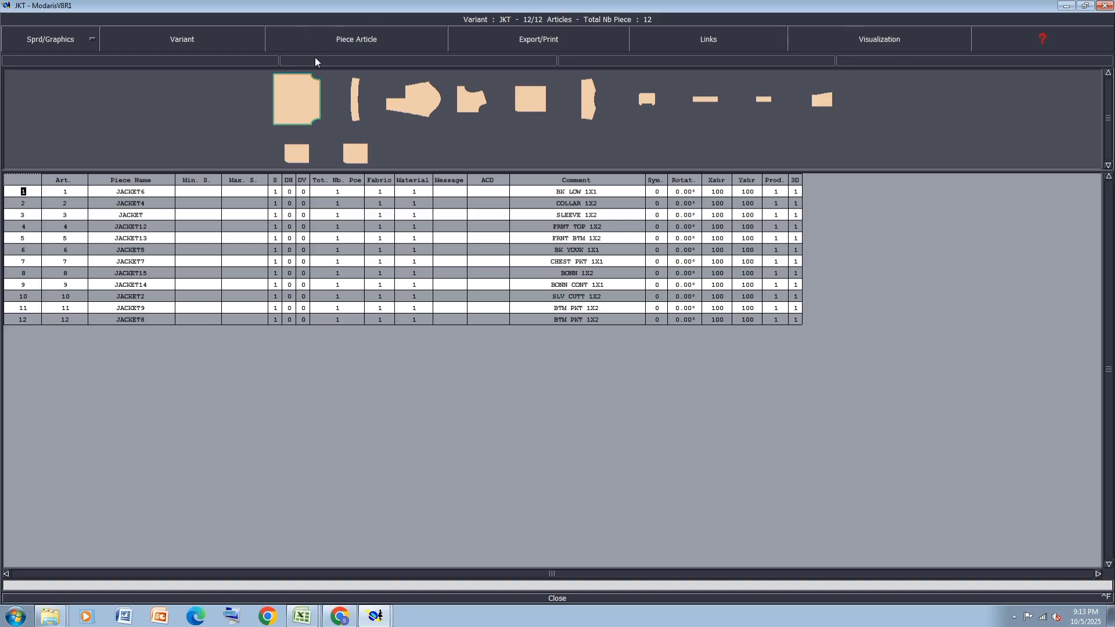
# Set S to 0 and DH to 1 for the COLLAR, SLEEVE, FRNT TOP, FRNT BTM and BONN 1X2 articles
pyautogui.click(289, 191)
pyautogui.click(290, 203)
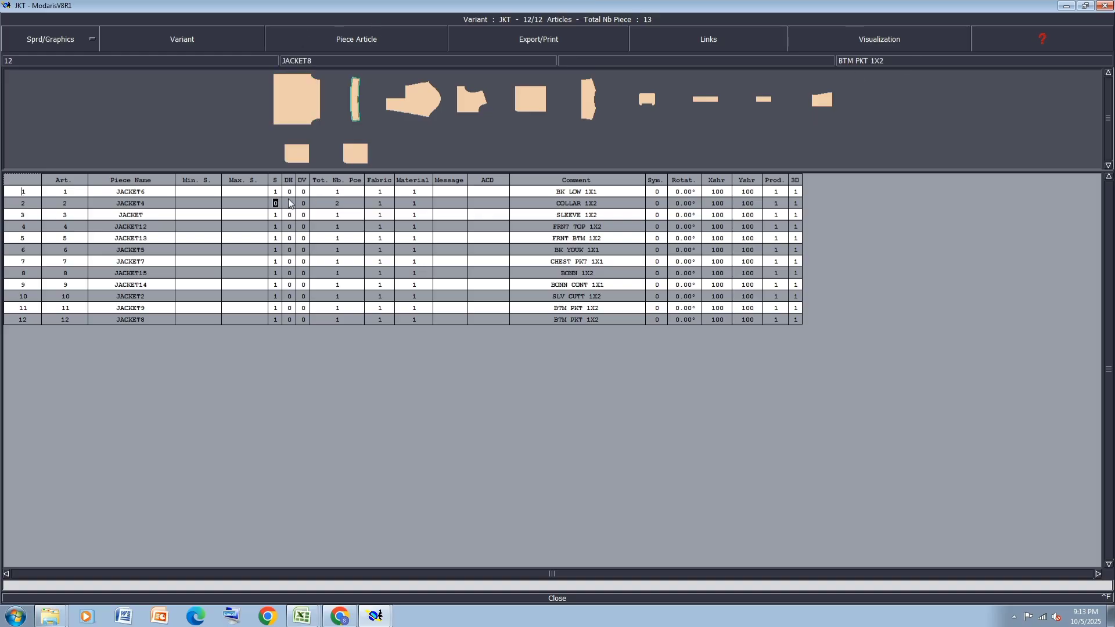
pyautogui.click(290, 216)
pyautogui.click(290, 227)
pyautogui.click(290, 238)
pyautogui.click(290, 249)
pyautogui.click(291, 262)
pyautogui.click(290, 274)
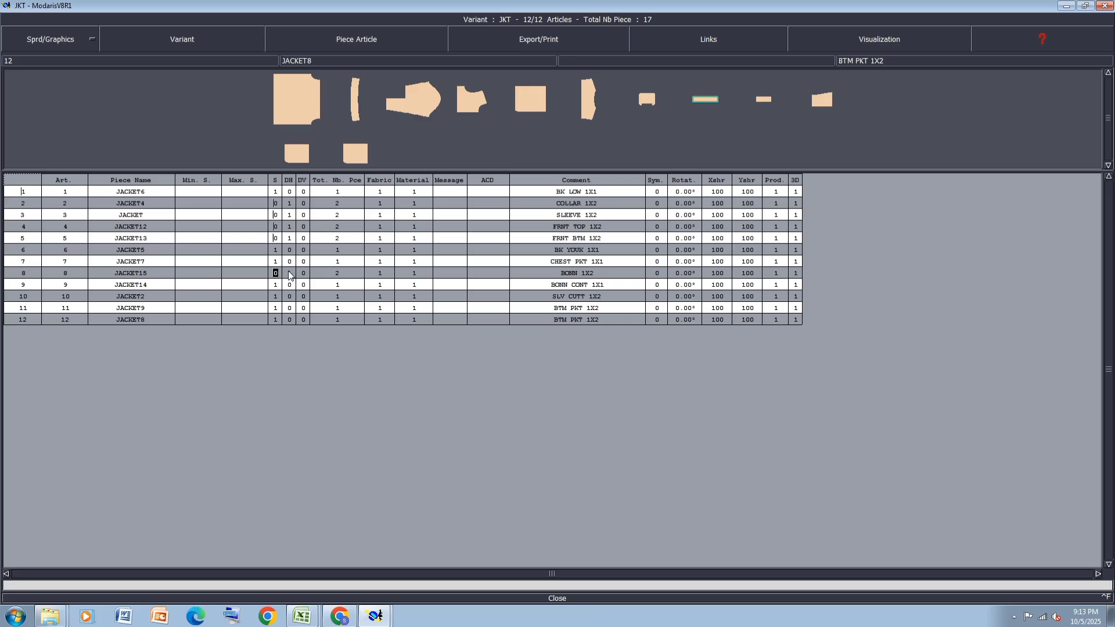
# Assign fabric C1 to the BK YOUK and CHEST PKT articles, and fabric C2 to BONN, BONN CONT and SLV CUTT
pyautogui.click(385, 261)
pyautogui.moveTo(386, 249); pyautogui.dragTo(375, 259)
pyautogui.write('C')
pyautogui.press('Return')
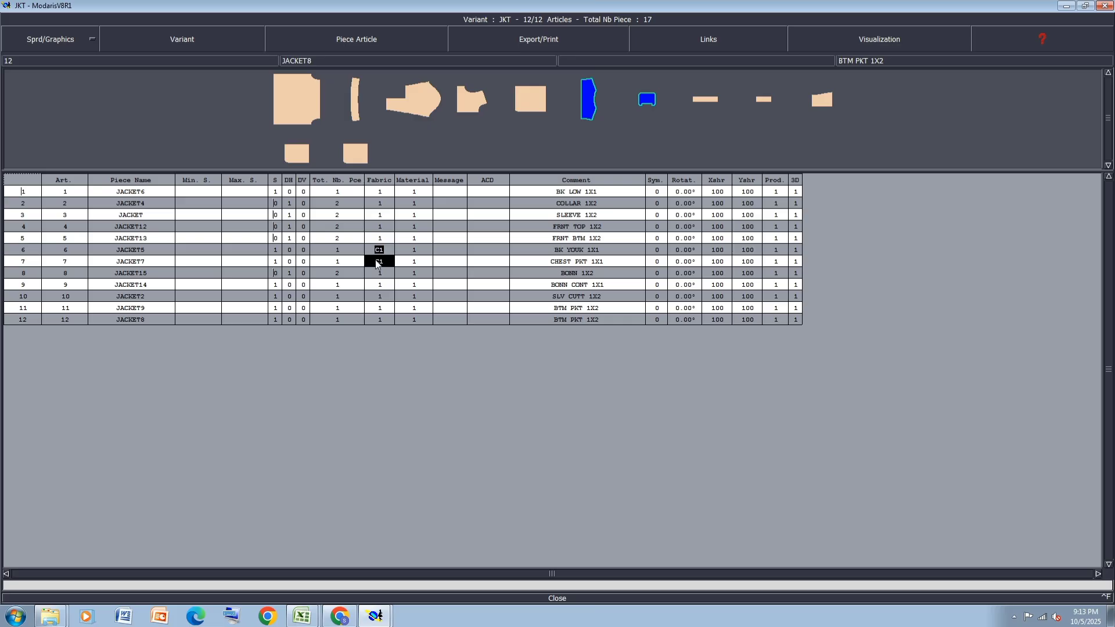
pyautogui.moveTo(384, 272); pyautogui.dragTo(376, 300)
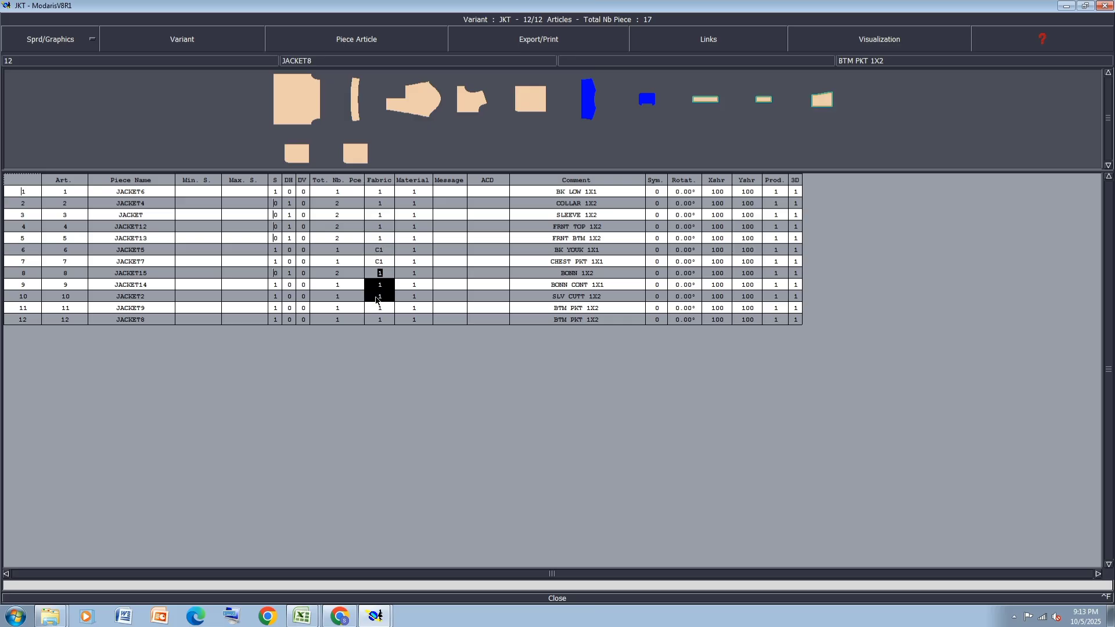
pyautogui.write('C2')
pyautogui.press('Return')
# Assign fabric PK to both BTM PKT 1X2 articles
pyautogui.moveTo(383, 312); pyautogui.dragTo(377, 323)
pyautogui.write('P')
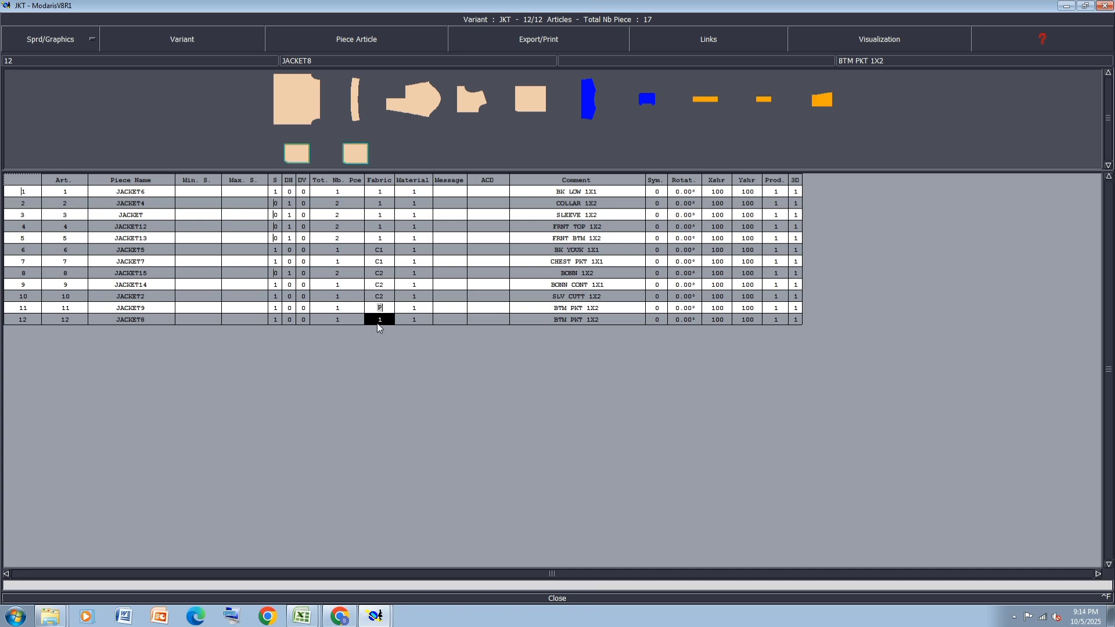
pyautogui.write('K')
pyautogui.press('Return')
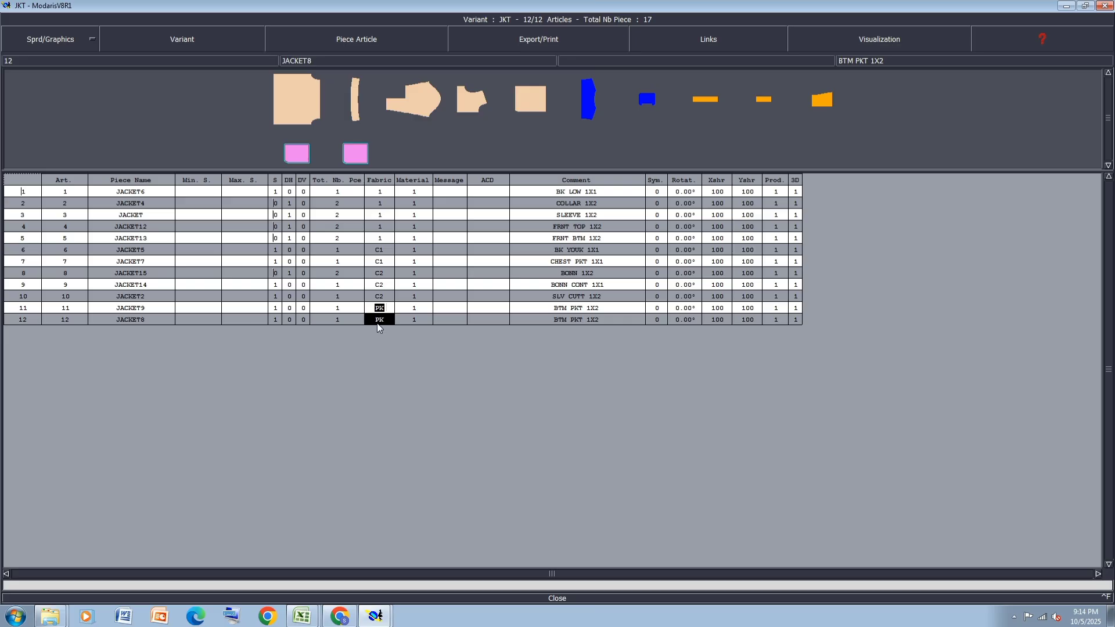
# Set S to 0 and DH to 1 for the SLV CUTT and both BTM PKT articles, and close the article table
pyautogui.click(289, 273)
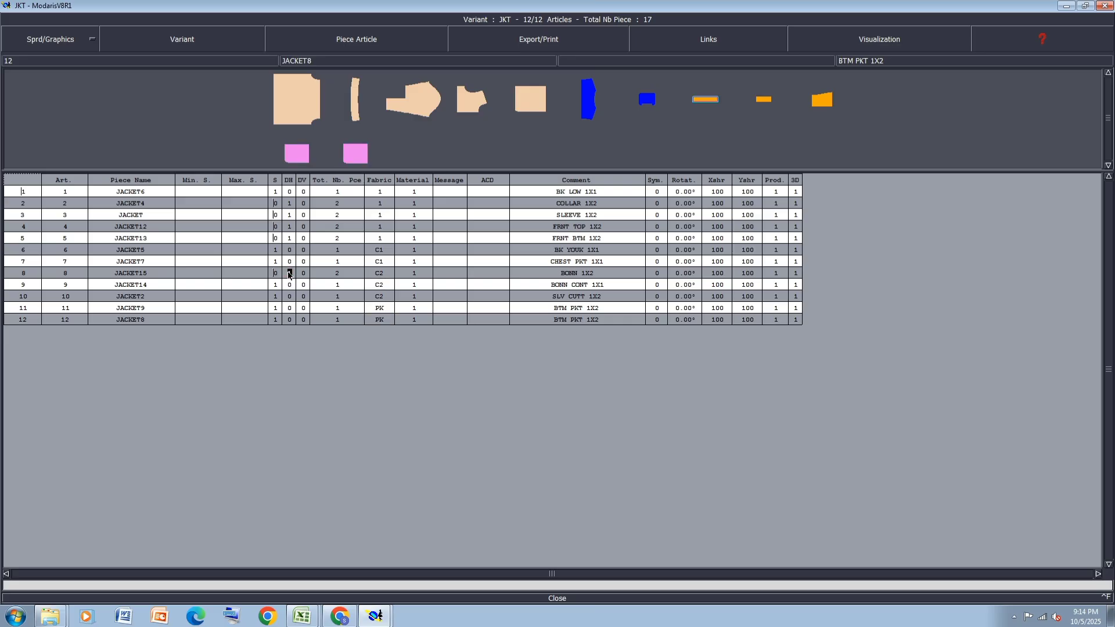
pyautogui.click(290, 285)
pyautogui.click(289, 296)
pyautogui.click(290, 307)
pyautogui.click(290, 319)
pyautogui.click(556, 598)
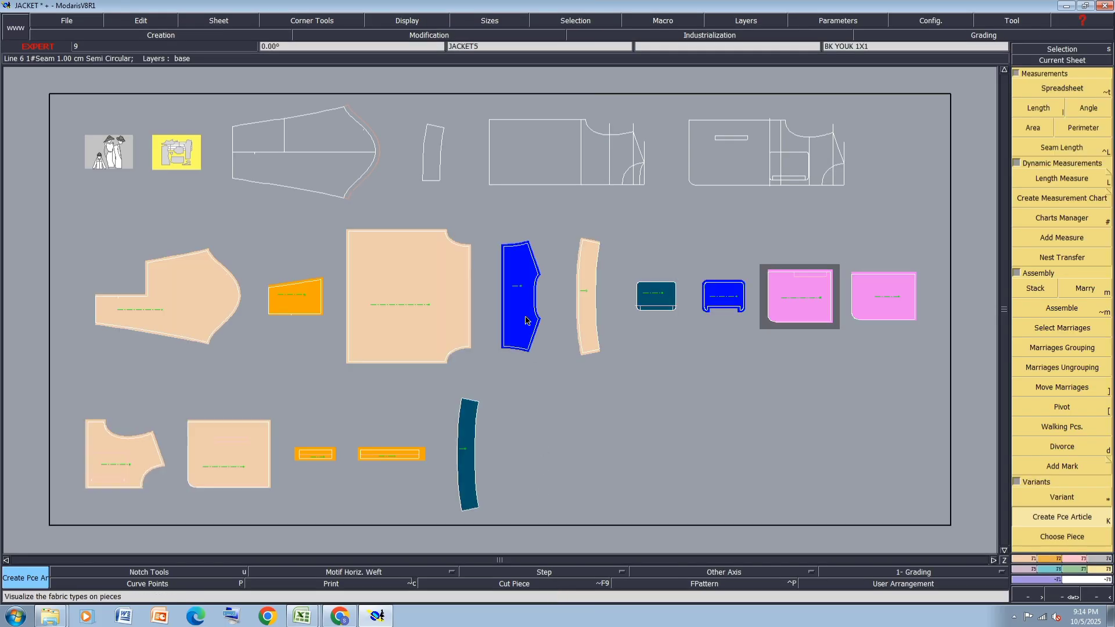
# Display all graded sizes nested on the rearranged jacket sheets and save the JACKET model
pyautogui.hotkey('ctrl', 'a')
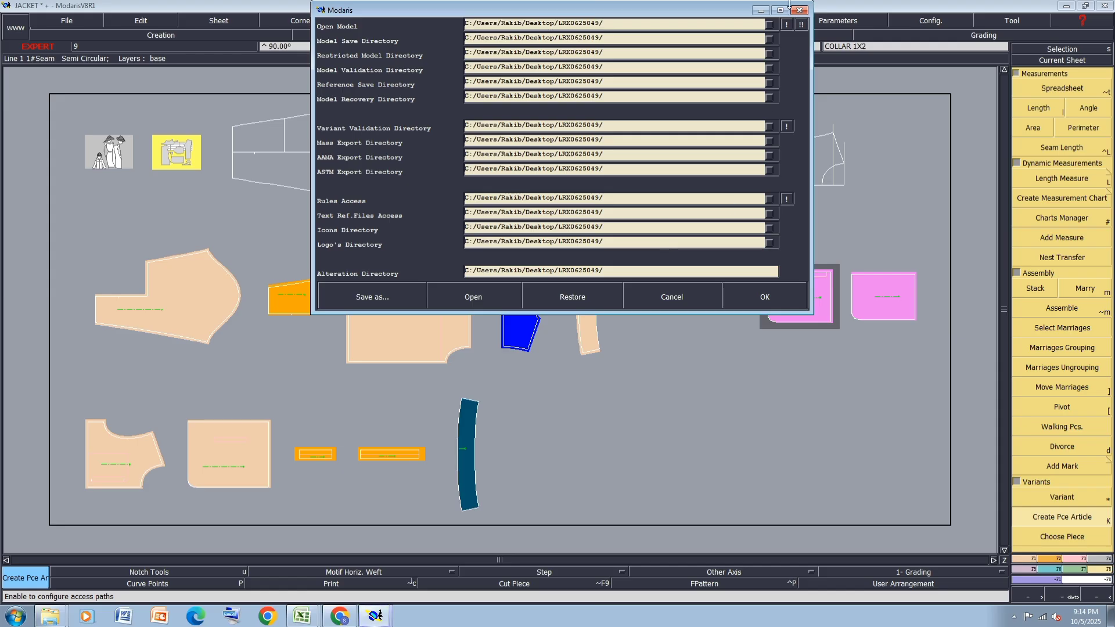
pyautogui.click(762, 293)
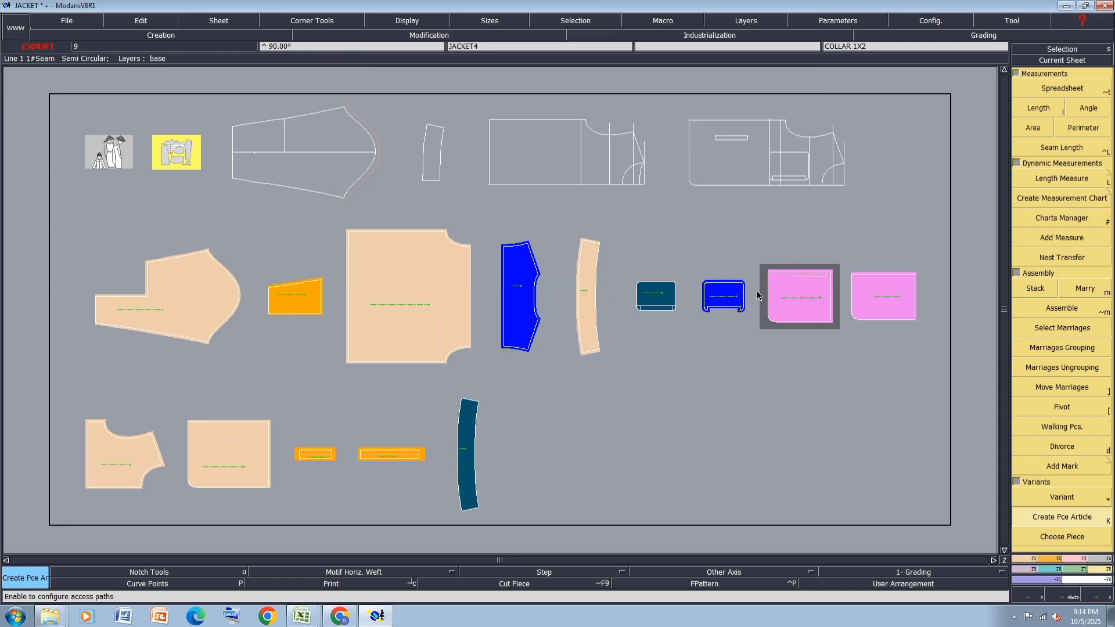
pyautogui.hotkey('ctrl', 'f')
pyautogui.press('a')
pyautogui.press('F10')
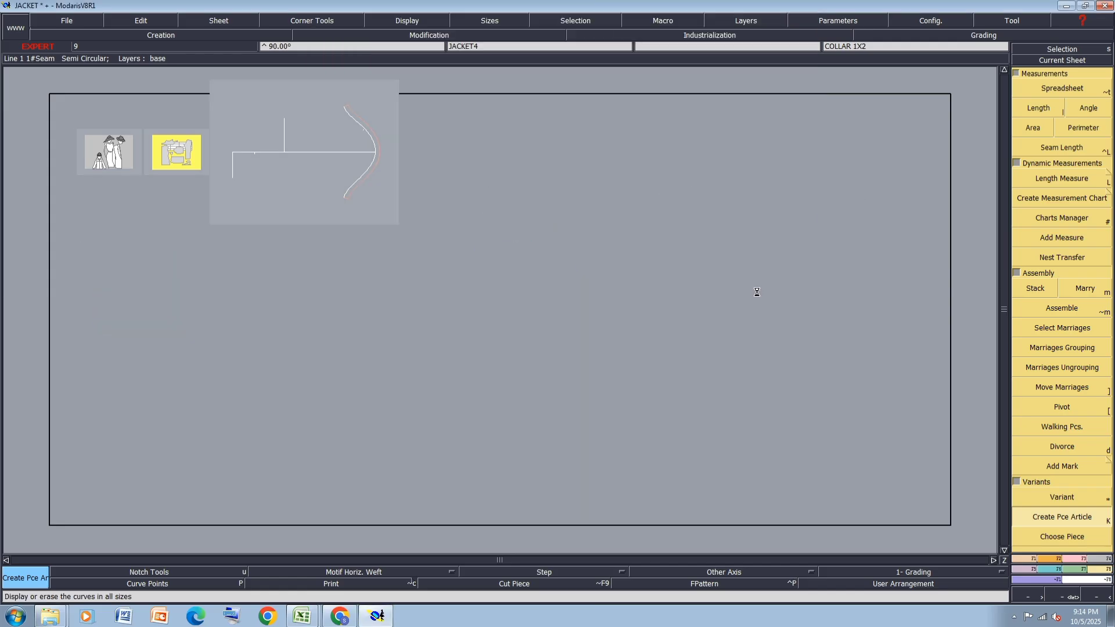
pyautogui.press('F11')
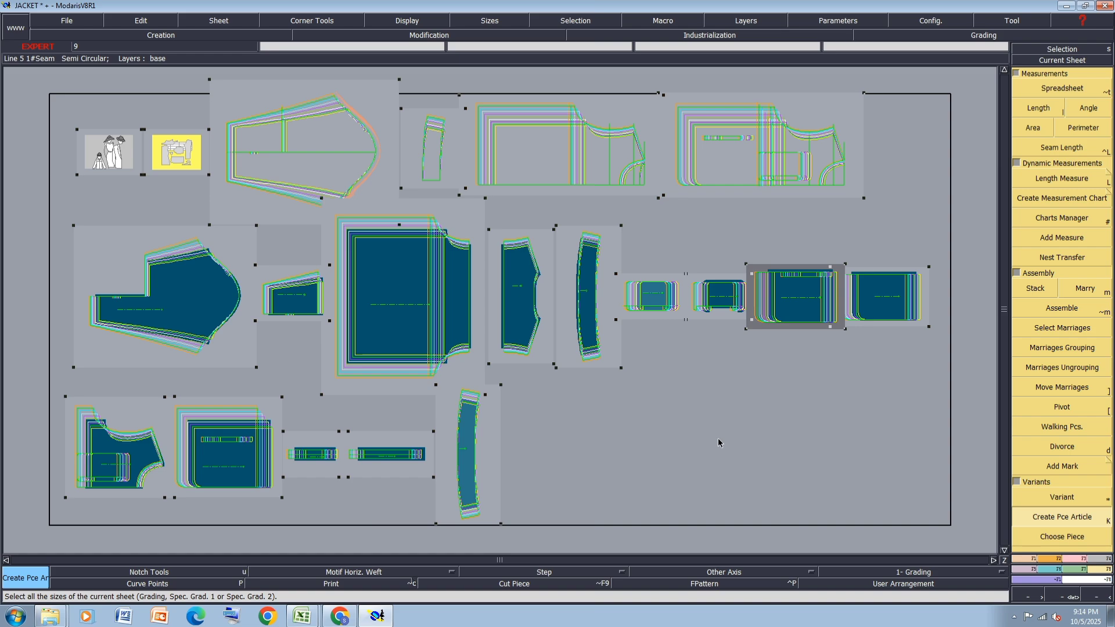
pyautogui.press('8')
pyautogui.hotkey('ctrl', 's')
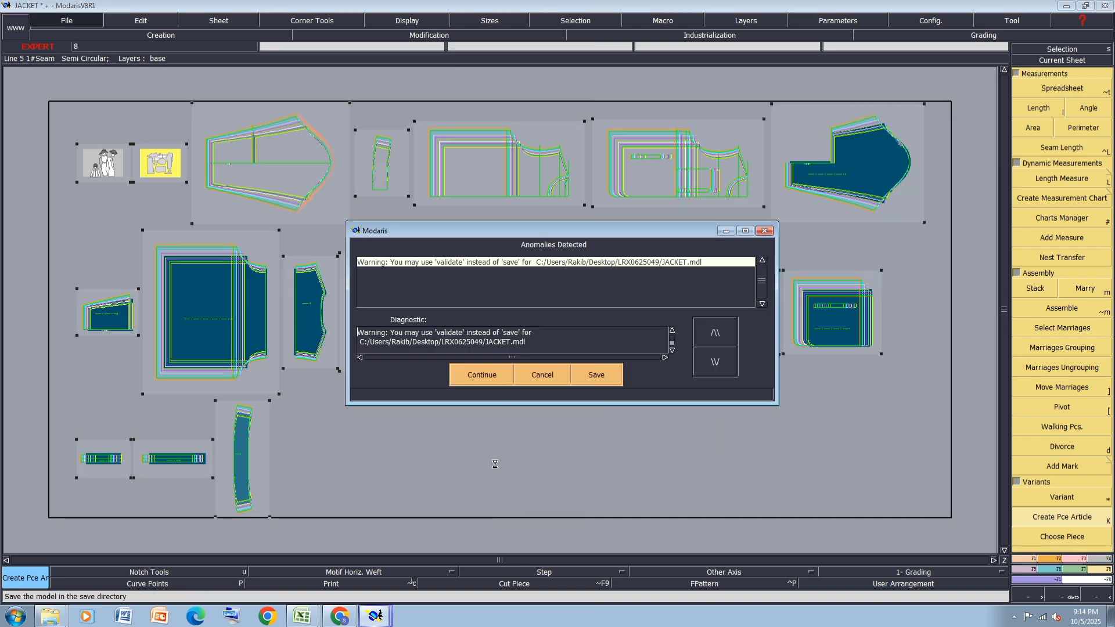
pyautogui.click(482, 441)
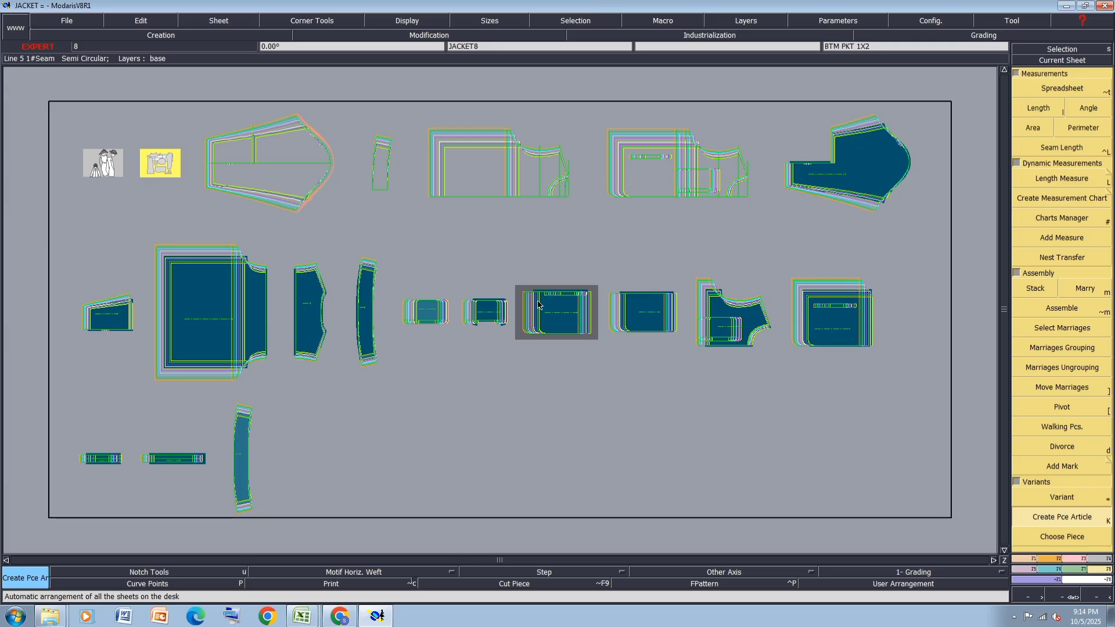
# Add the CHEST PKT MARK 1X1 and second COLLAR 1X2 pieces to the JKT variant and open its article table maximized
pyautogui.click(429, 317)
pyautogui.click(241, 450)
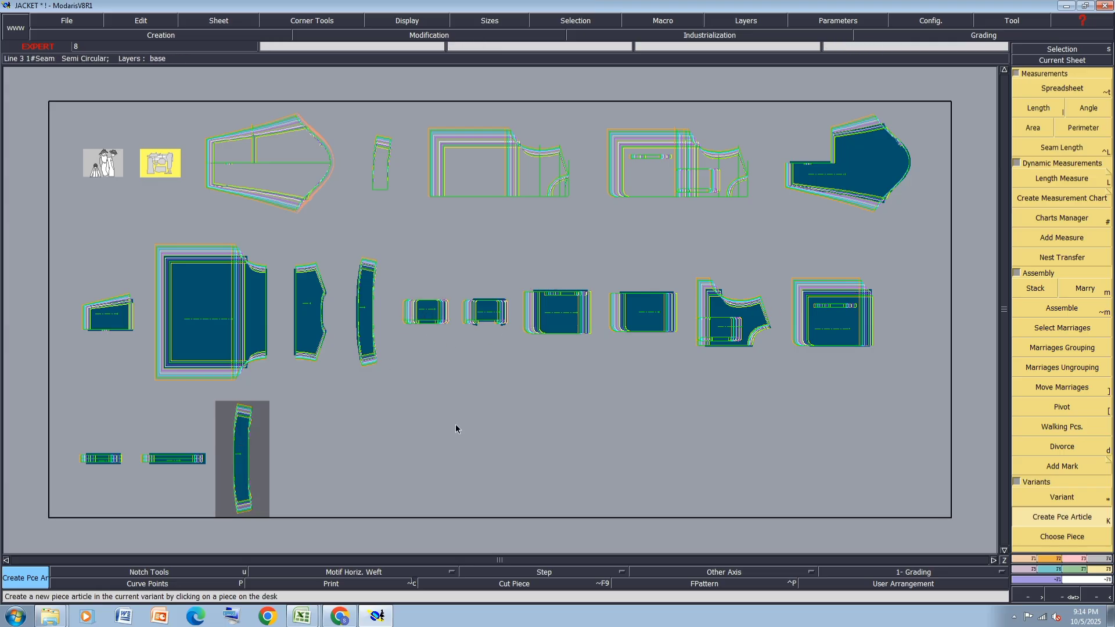
pyautogui.press('*')
pyautogui.click(165, 169)
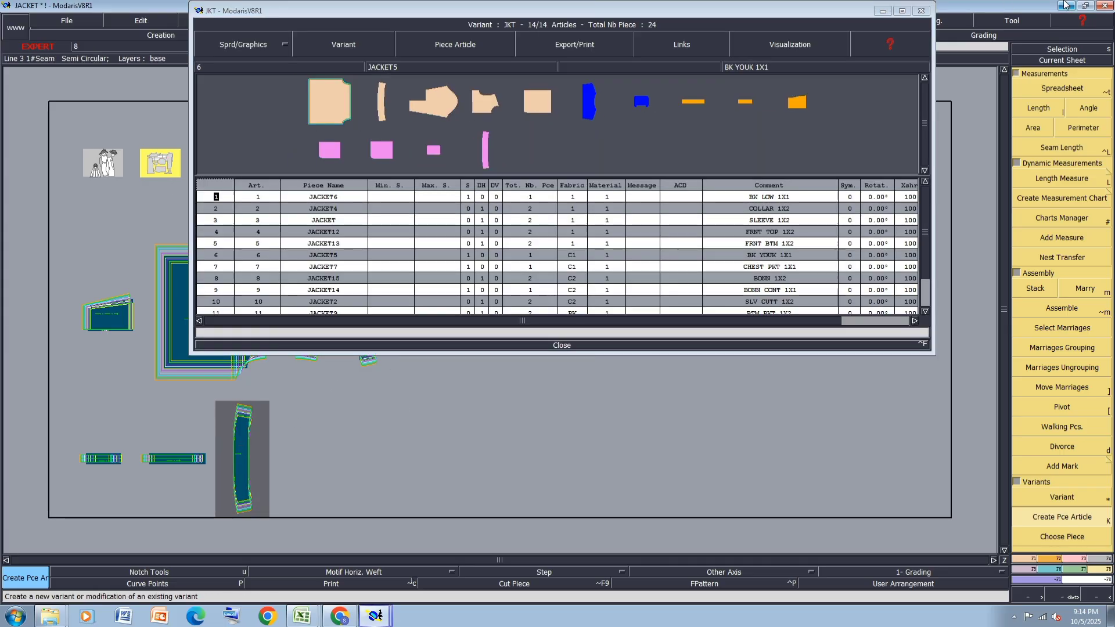
pyautogui.click(901, 10)
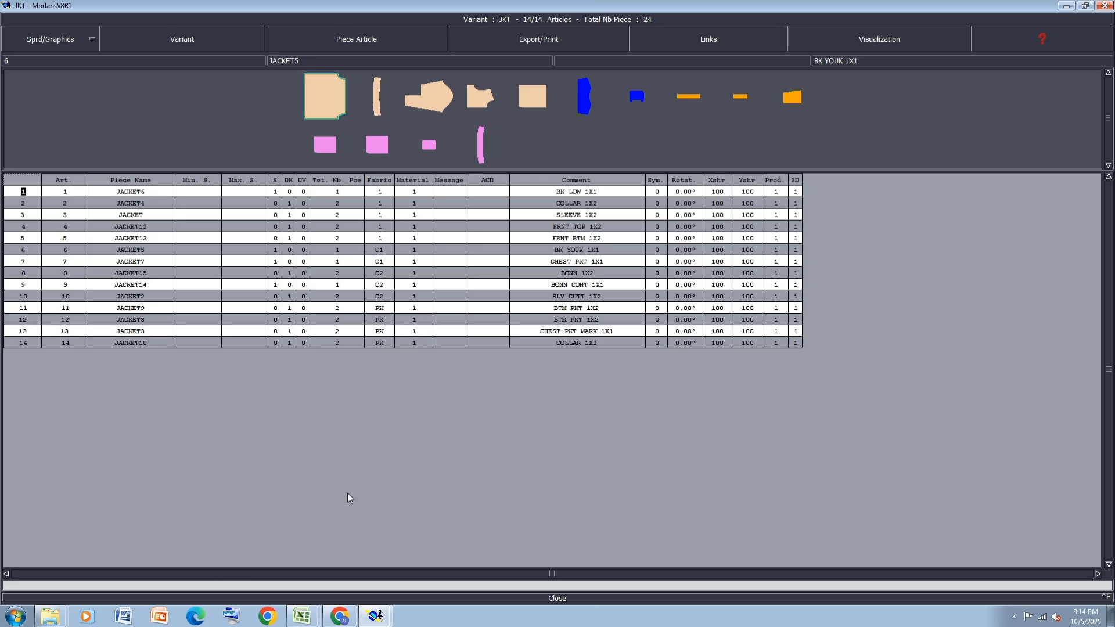
# Assign fabric FI to the CHEST PKT MARK 1X1 article and the second COLLAR 1X2 article
pyautogui.click(377, 343)
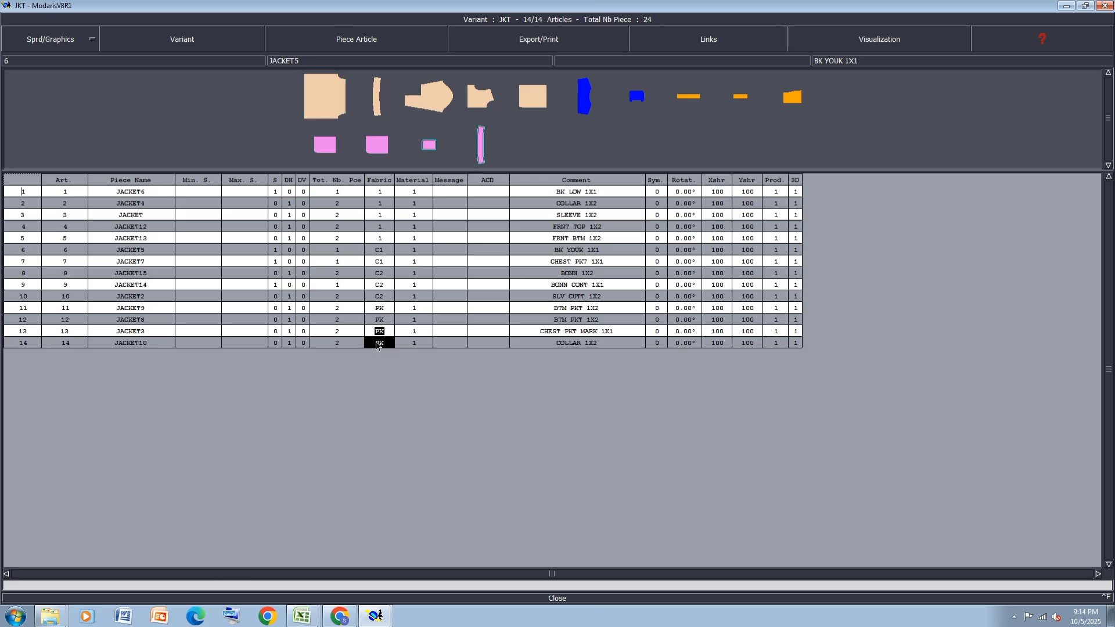
pyautogui.write('FI')
pyautogui.press('Return')
# Set DH to 0 and S to 1 for the CHEST PKT MARK and second COLLAR articles, and close the article table
pyautogui.click(289, 343)
pyautogui.write('0')
pyautogui.press('Return')
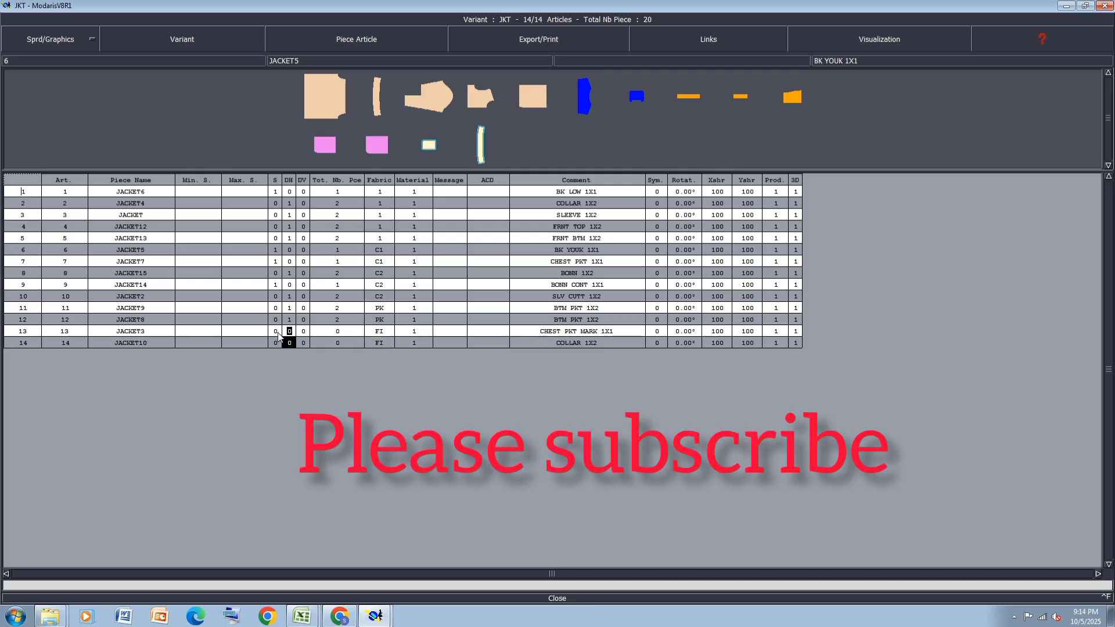
pyautogui.click(275, 341)
pyautogui.write('1')
pyautogui.press('Return')
pyautogui.click(558, 598)
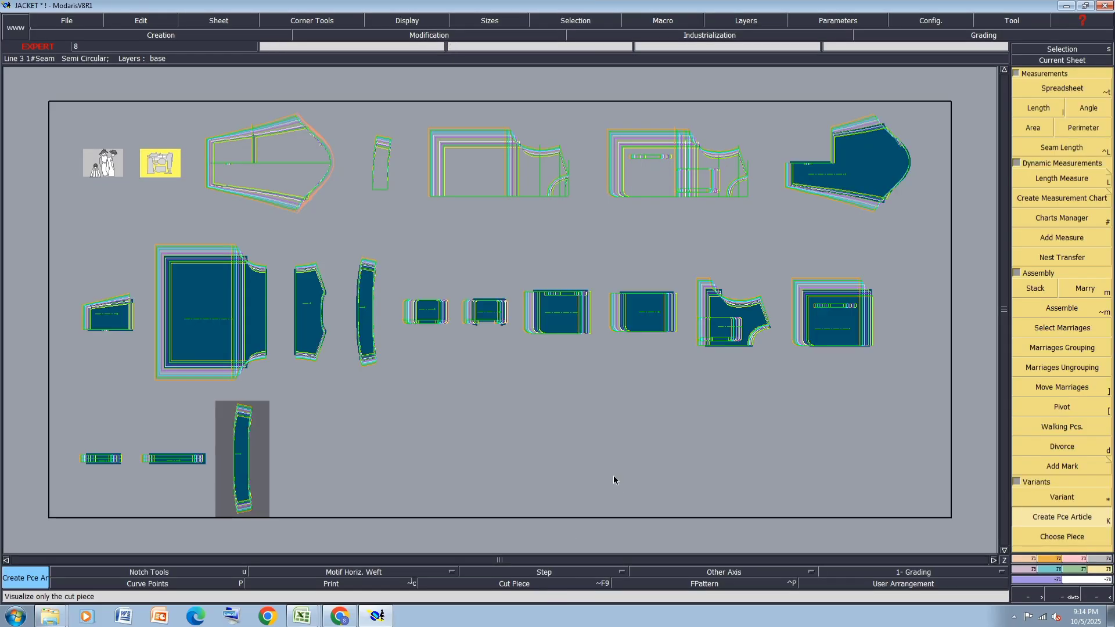
# Save the JACKET model and switch to the LRX0625049 workbook in Excel
pyautogui.hotkey('ctrl', 'a')
pyautogui.press('F11')
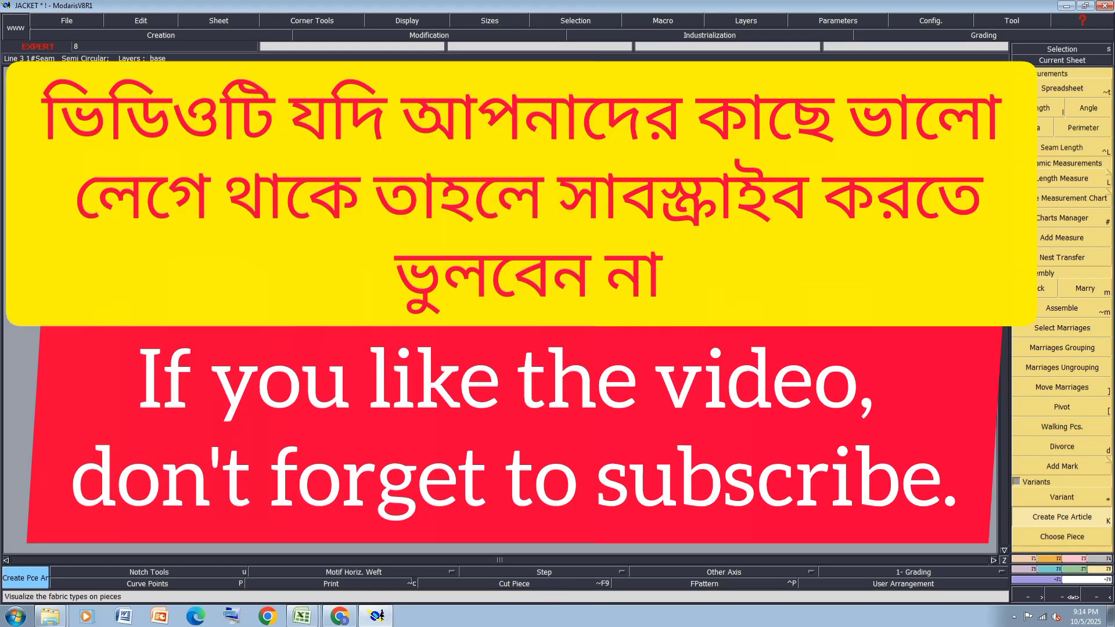
pyautogui.hotkey('ctrl', 's')
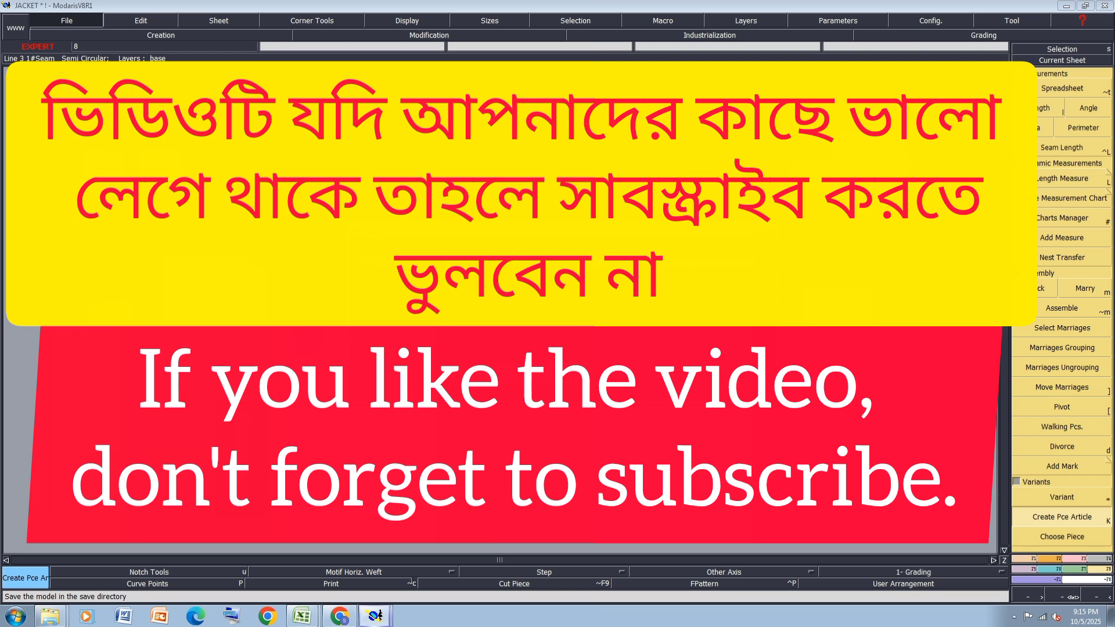
pyautogui.click(301, 616)
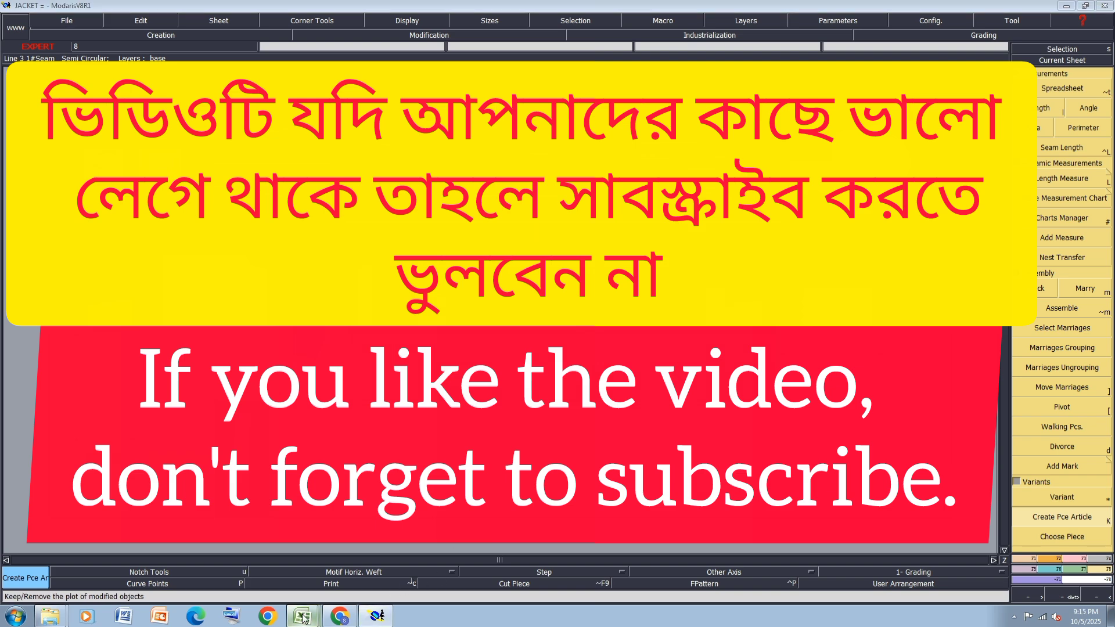
pyautogui.click(302, 590)
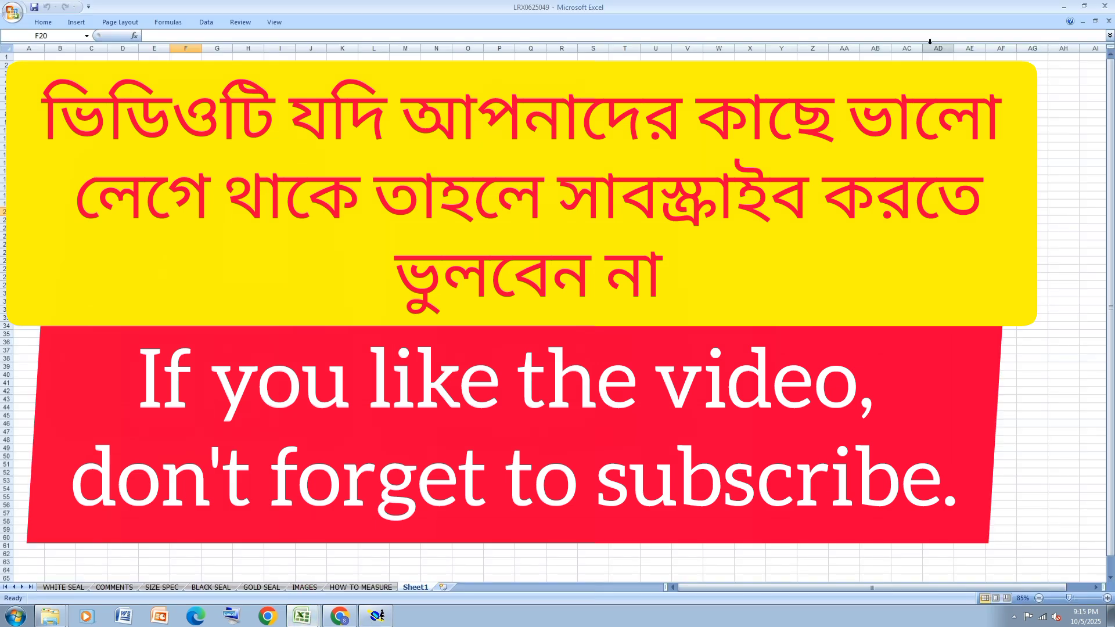